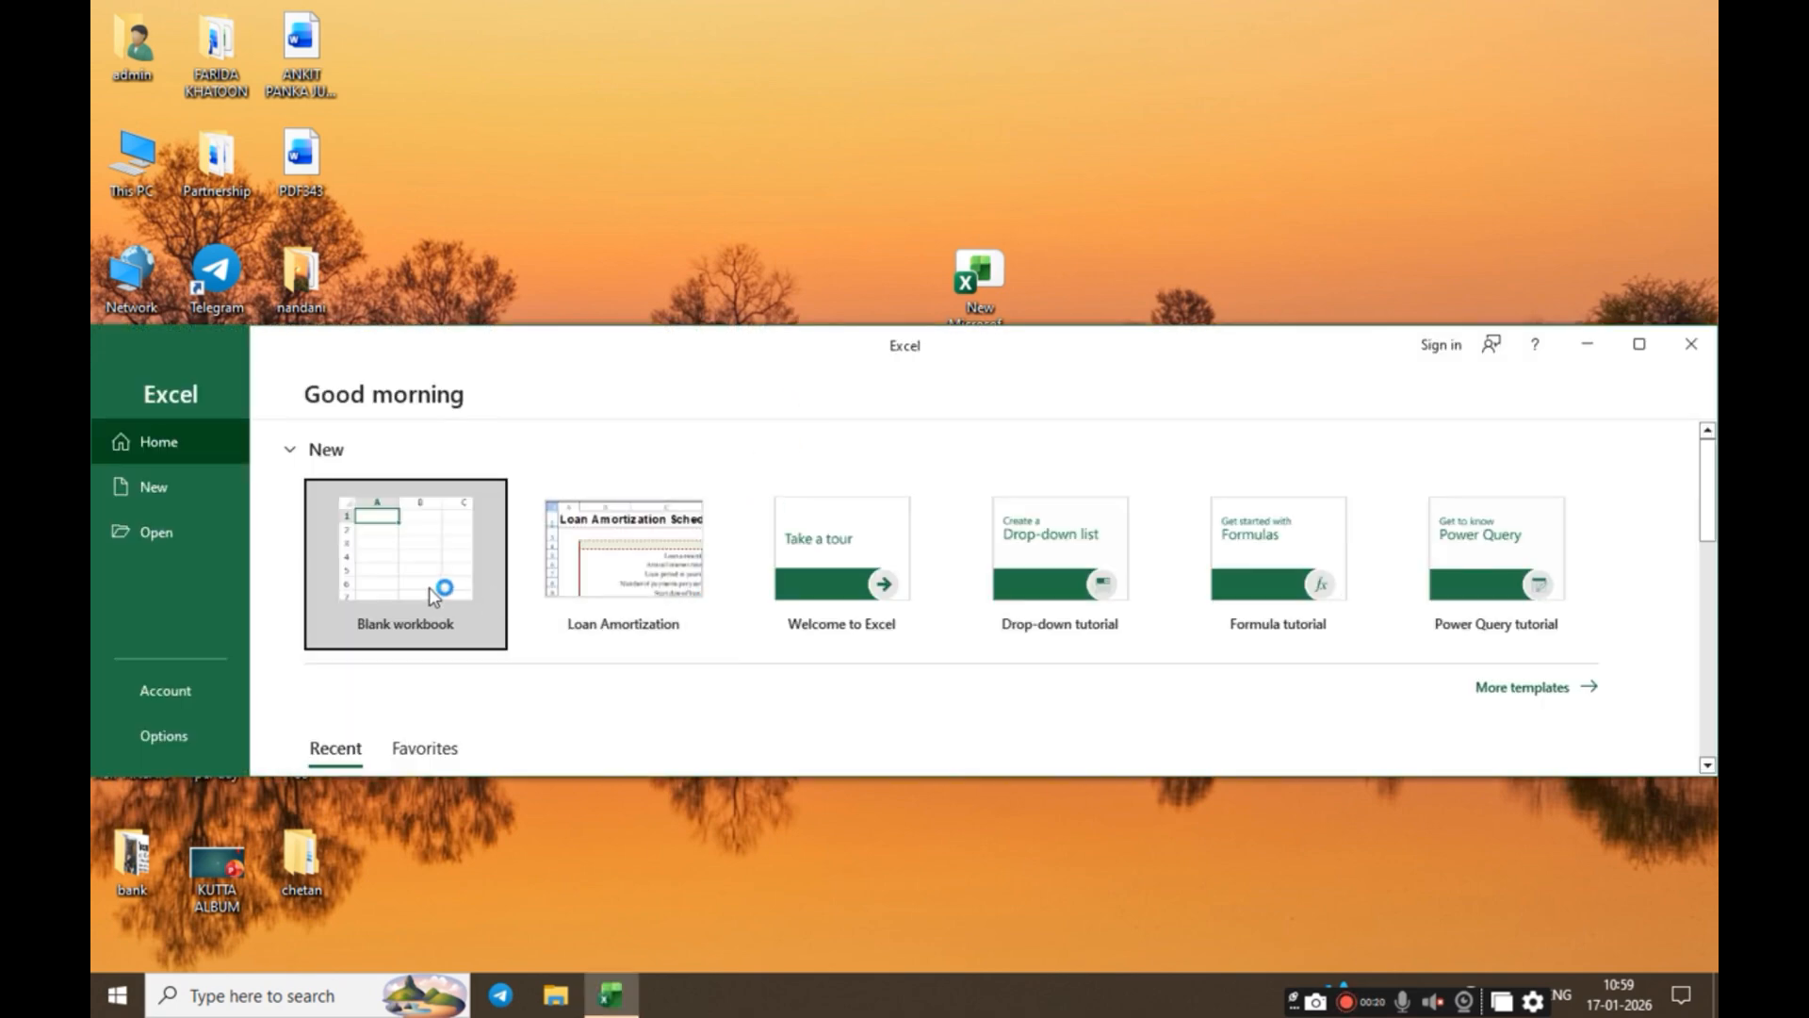
# Step: Create a blank workbook, maximize its window and close the workbook
pyautogui.click(430, 566)
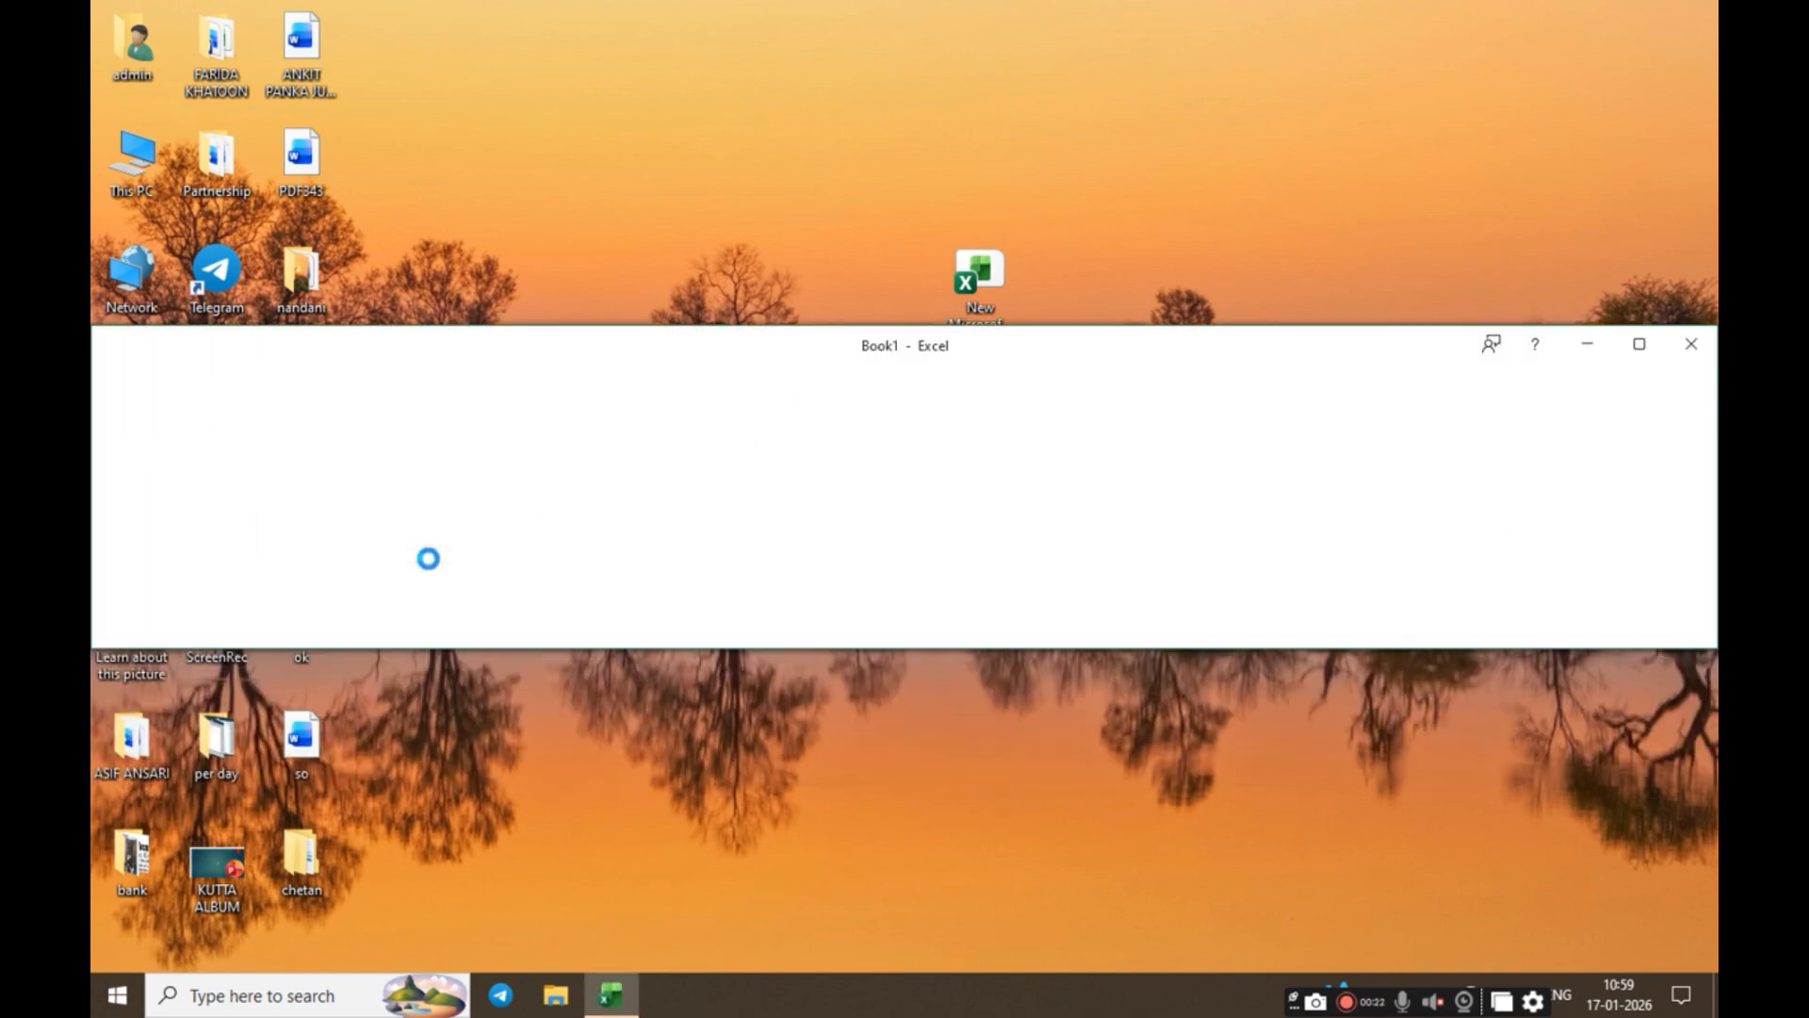
pyautogui.click(1630, 342)
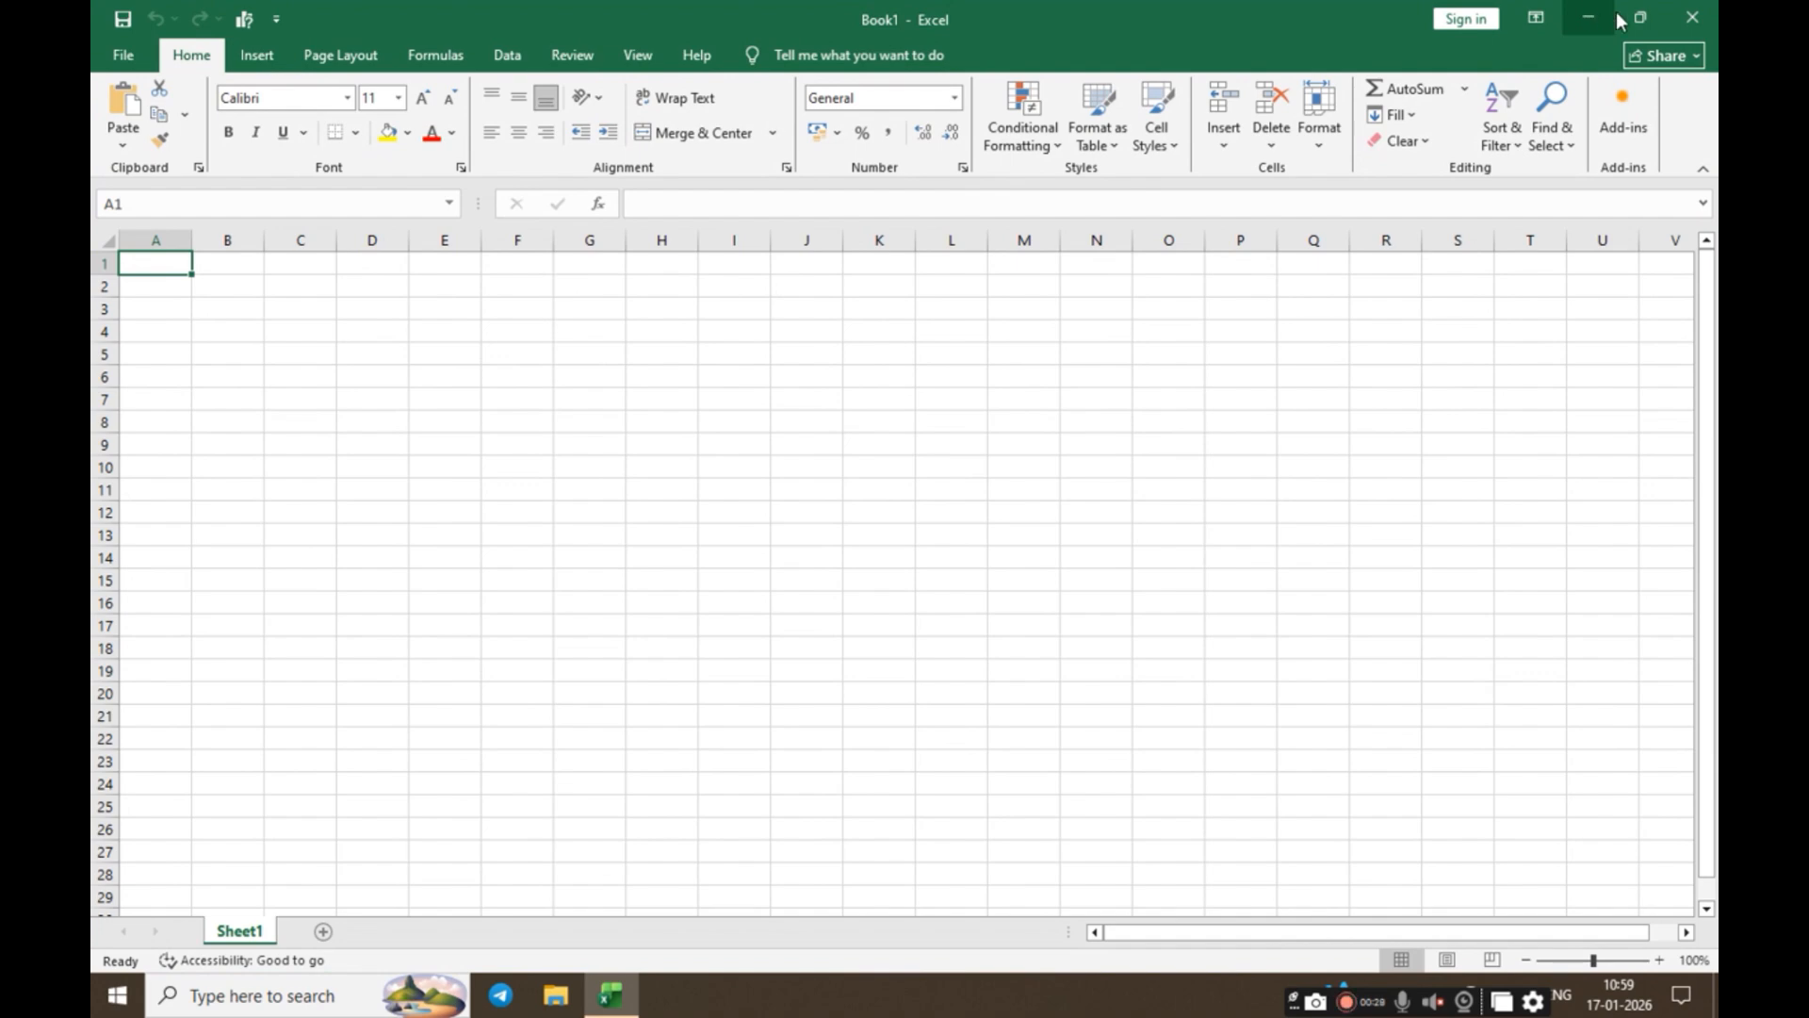
pyautogui.click(1693, 16)
# Step: Create a new Microsoft Excel Worksheet on the desktop, name it with the person's first name, and open it
pyautogui.rightClick(1163, 147)
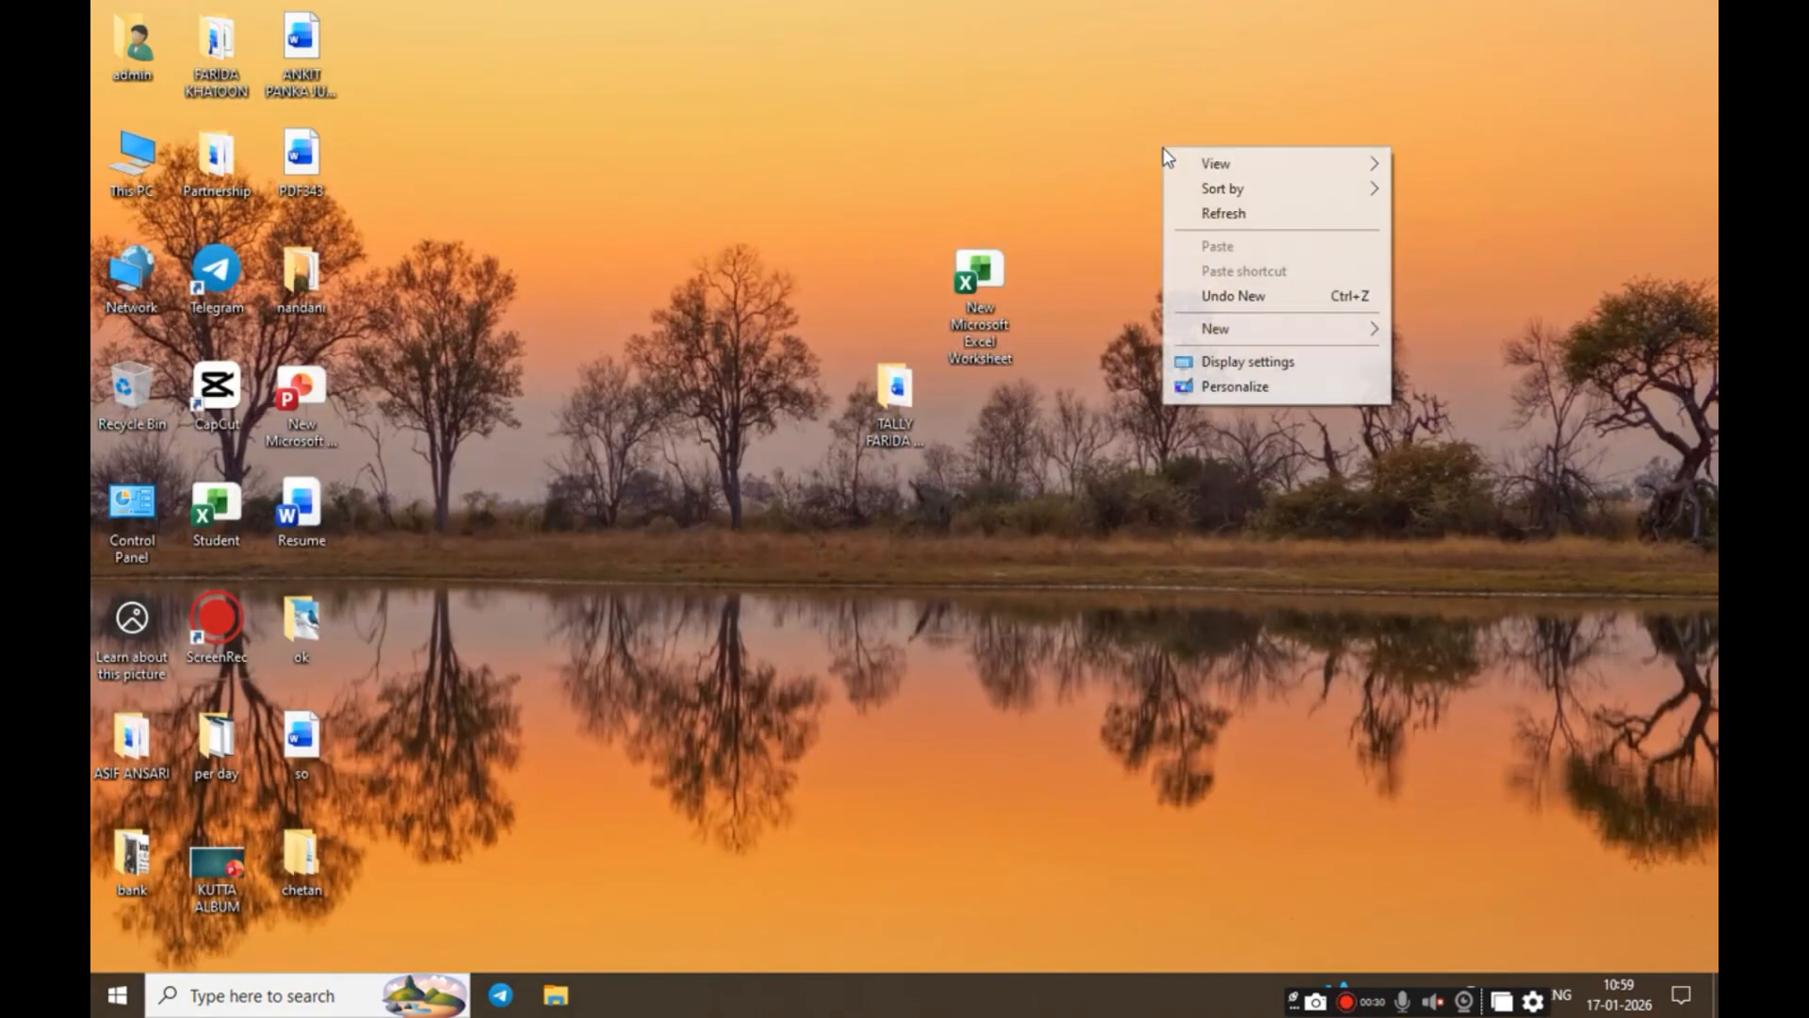
pyautogui.moveTo(1224, 332)
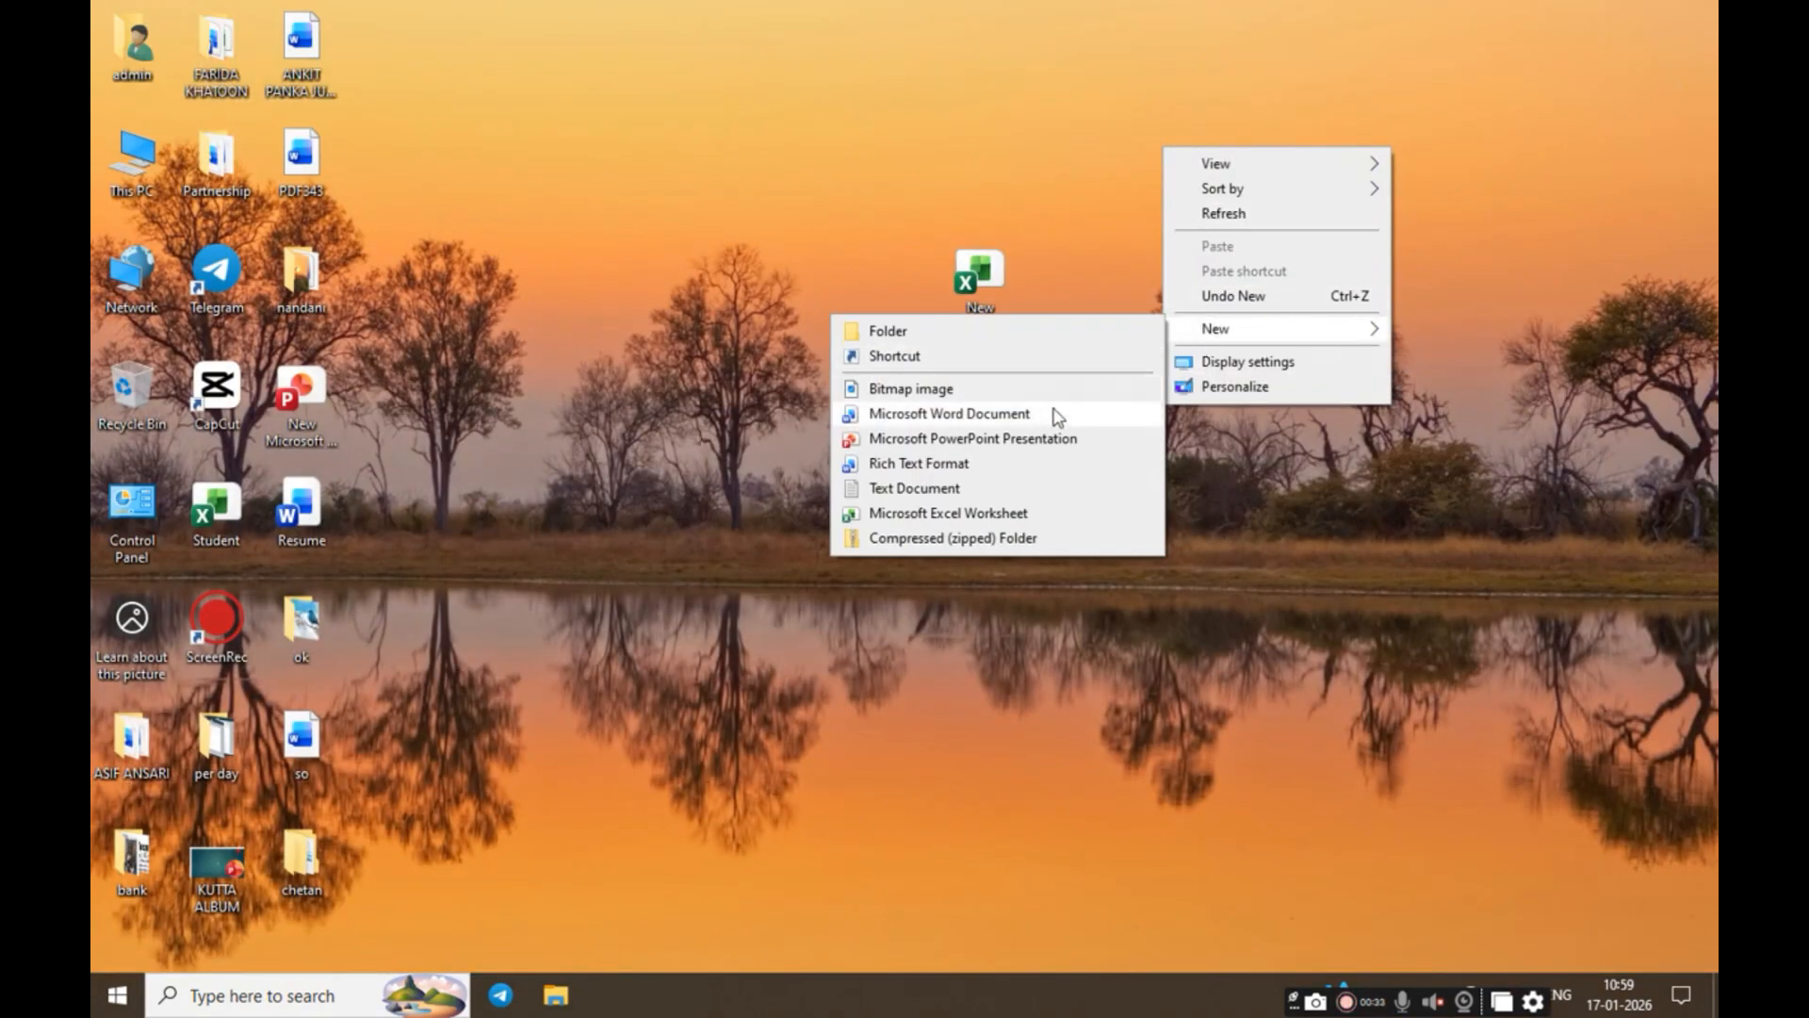
pyautogui.click(943, 515)
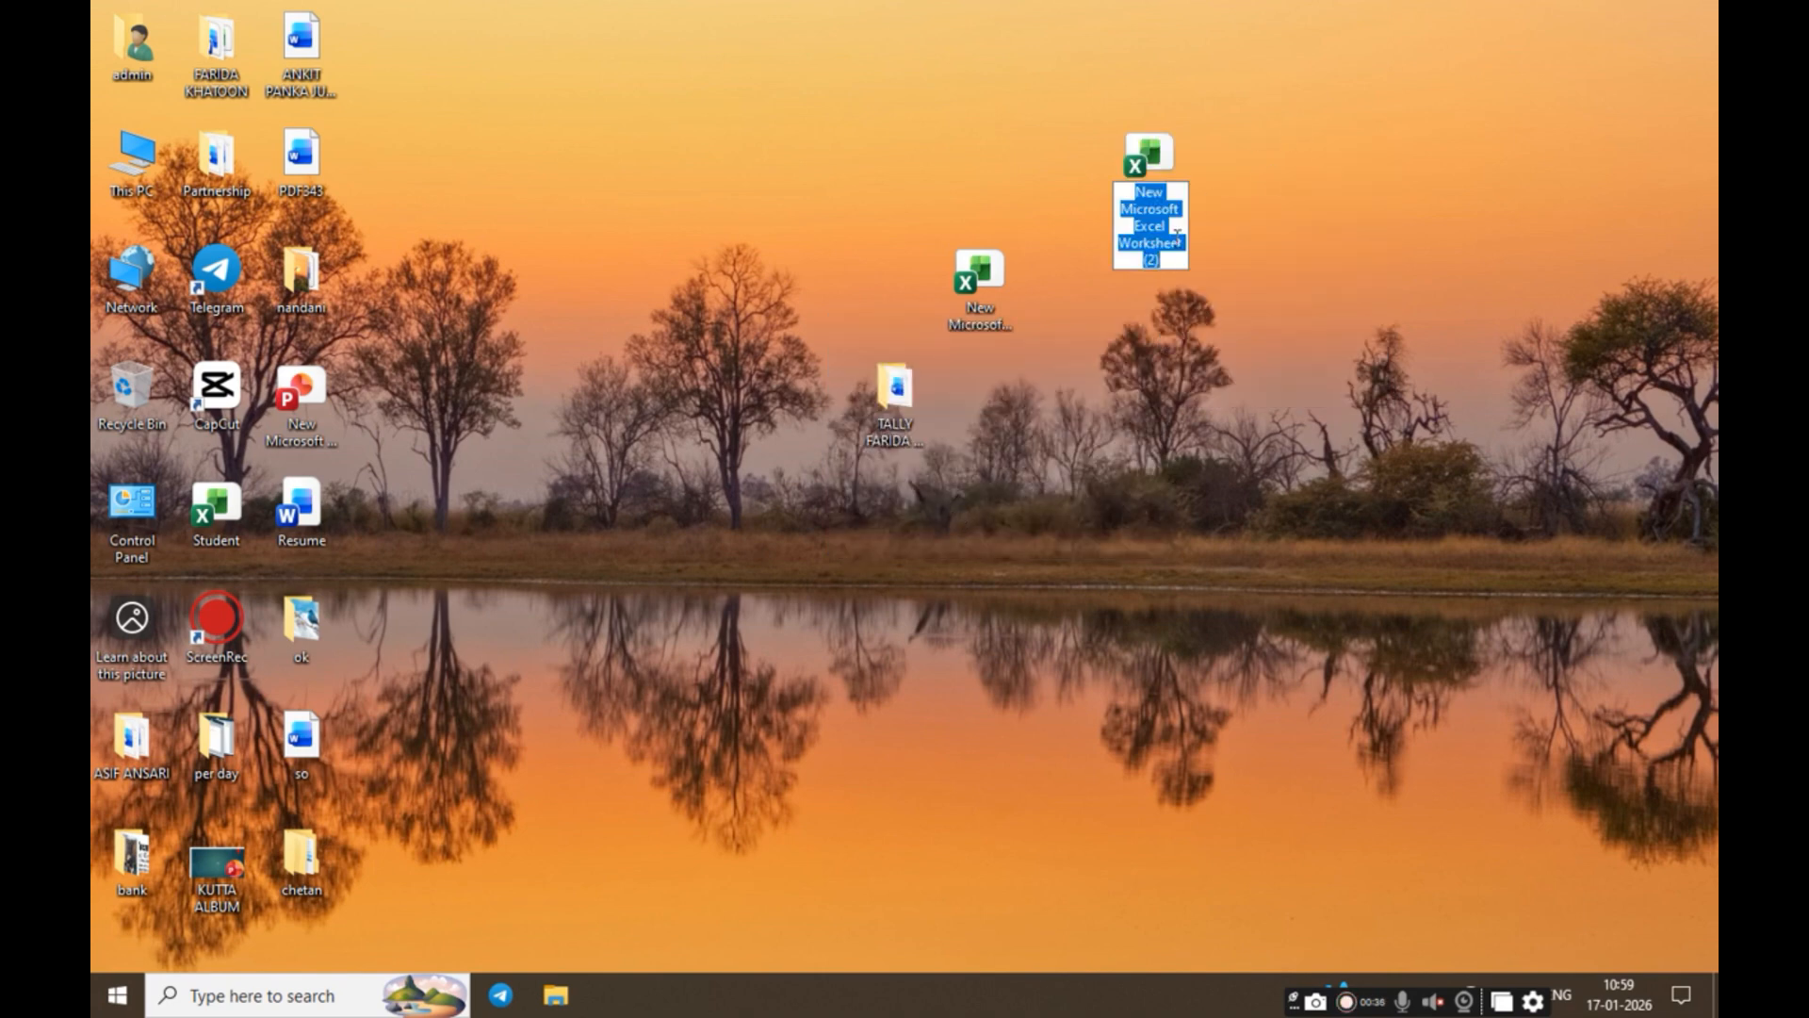
pyautogui.write('nans')
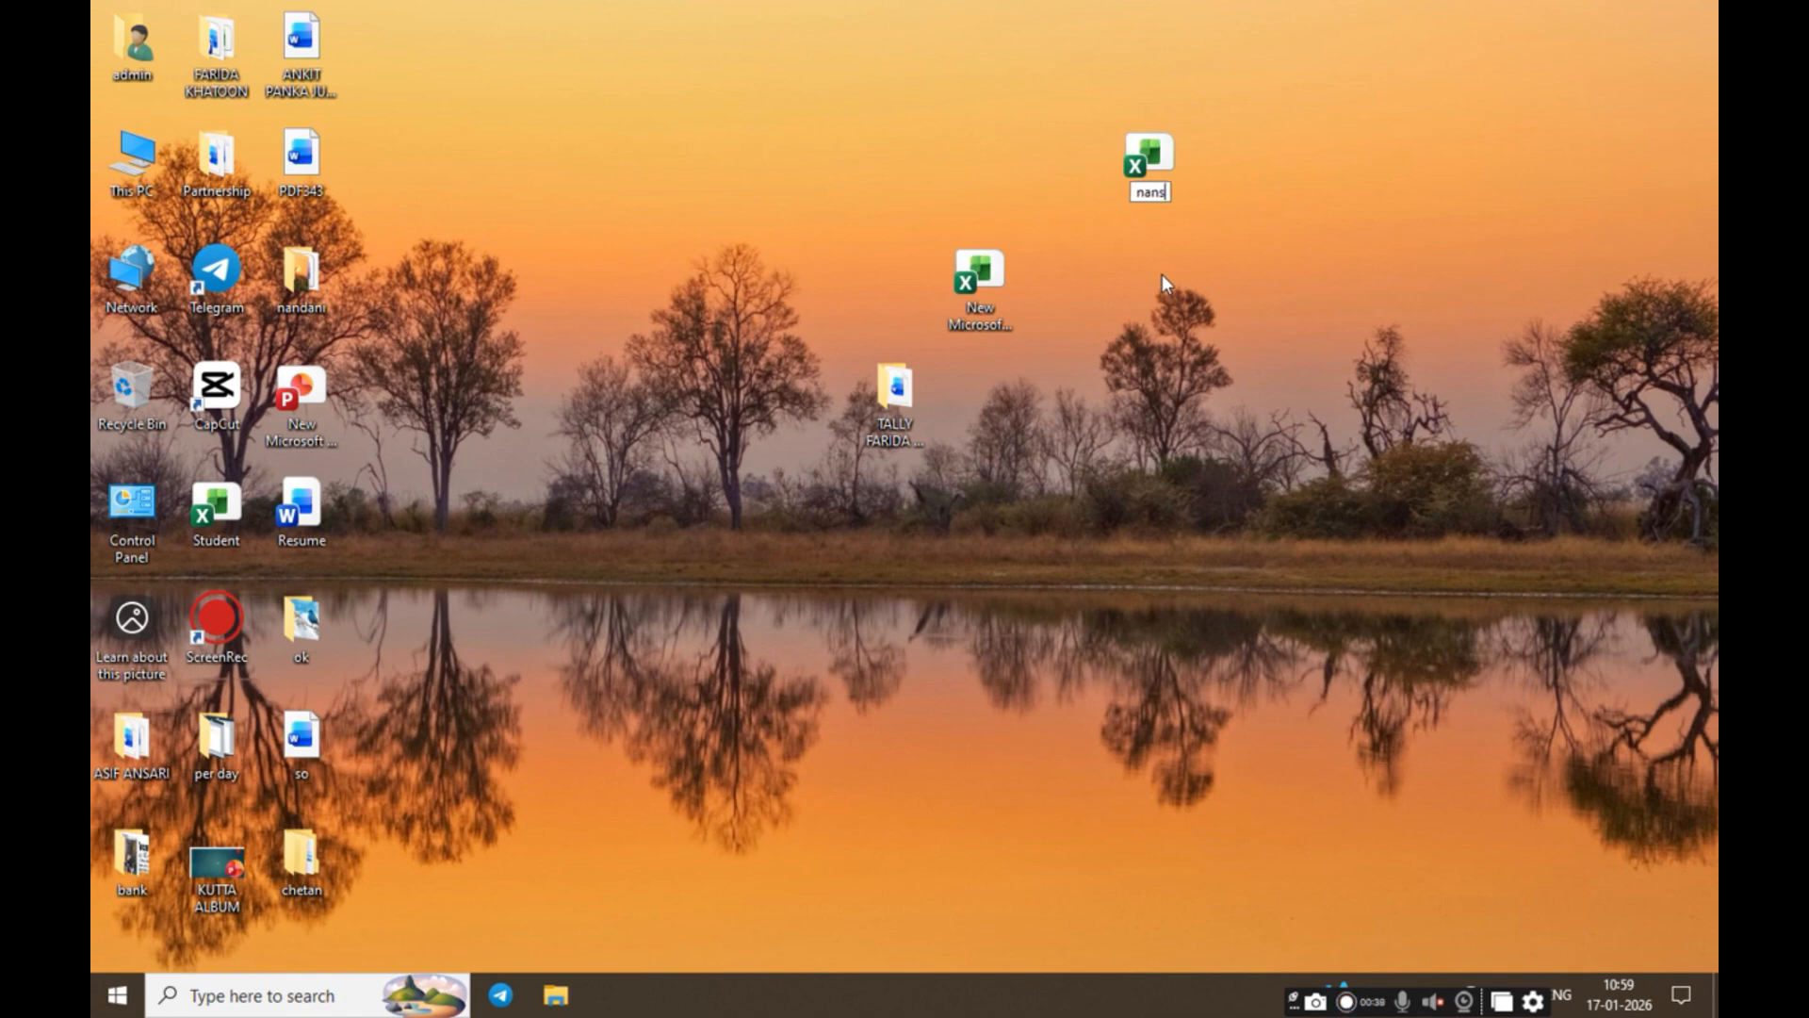
pyautogui.press('BackSpace')
pyautogui.write('dani')
pyautogui.press('Return')
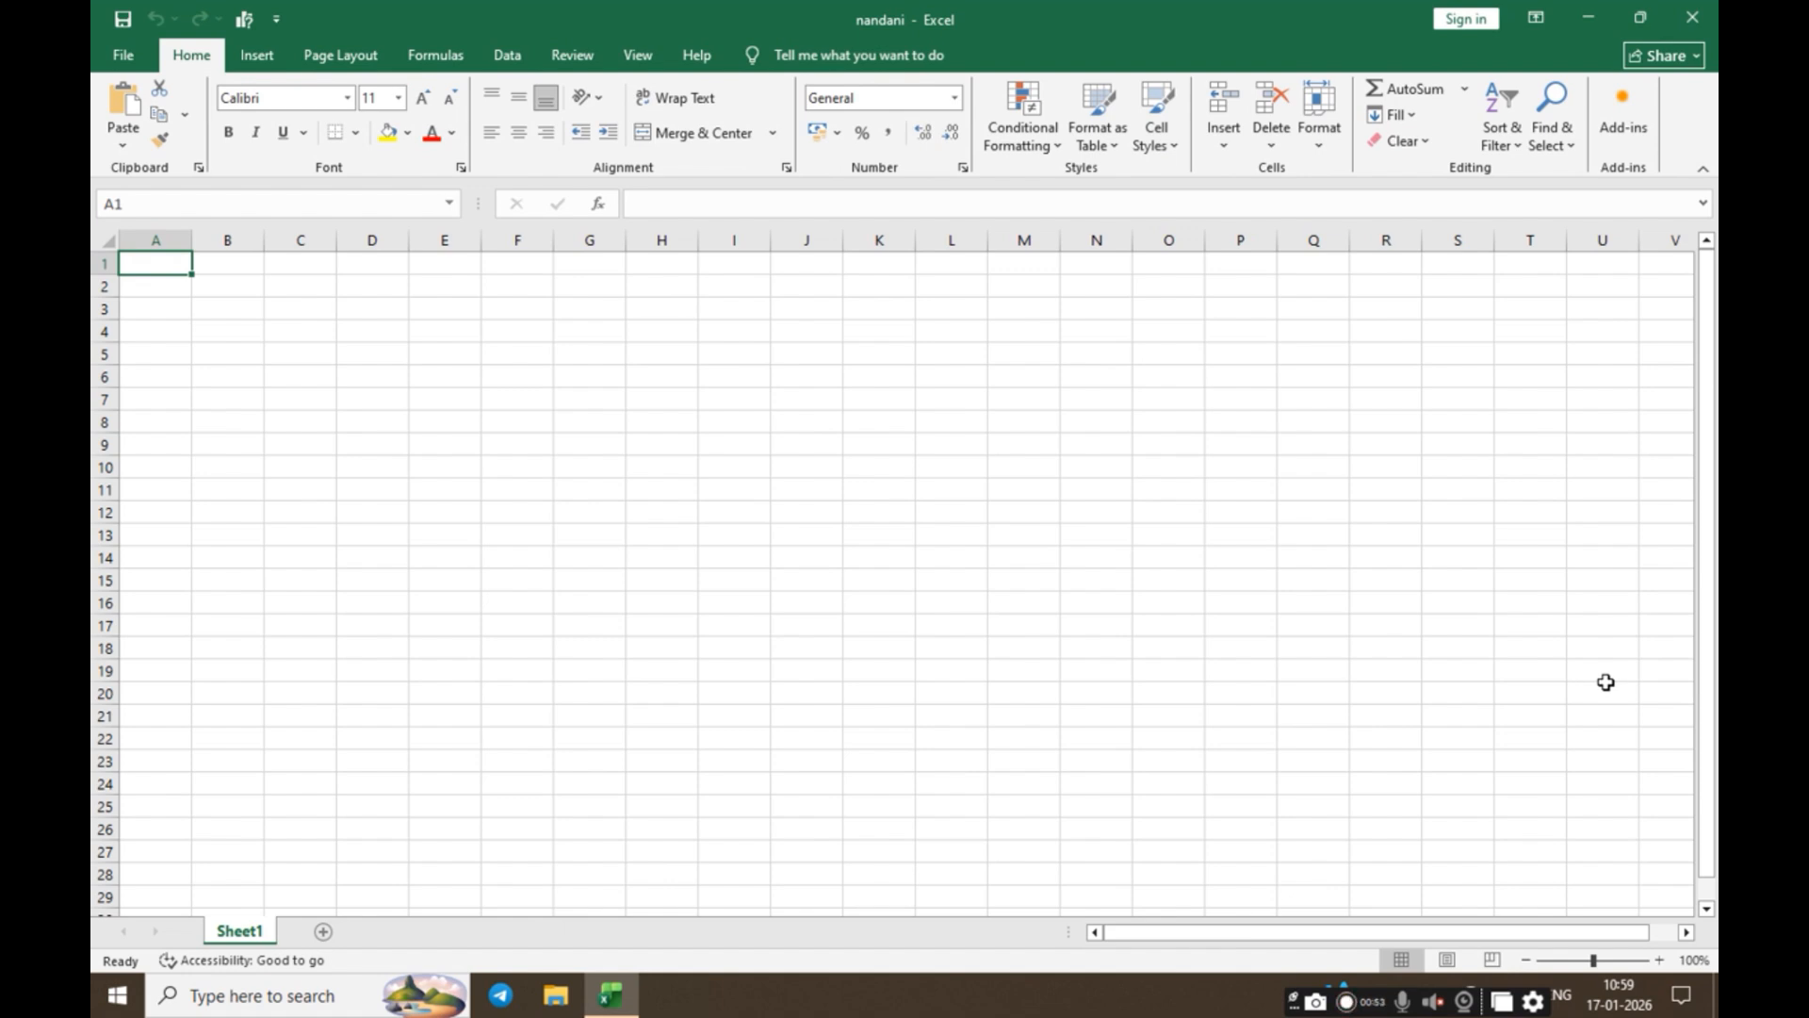
# Step: Create another blank workbook and select single cells one at a time, starting at C3 and ending at D4
pyautogui.hotkey('ctrl', 'n')
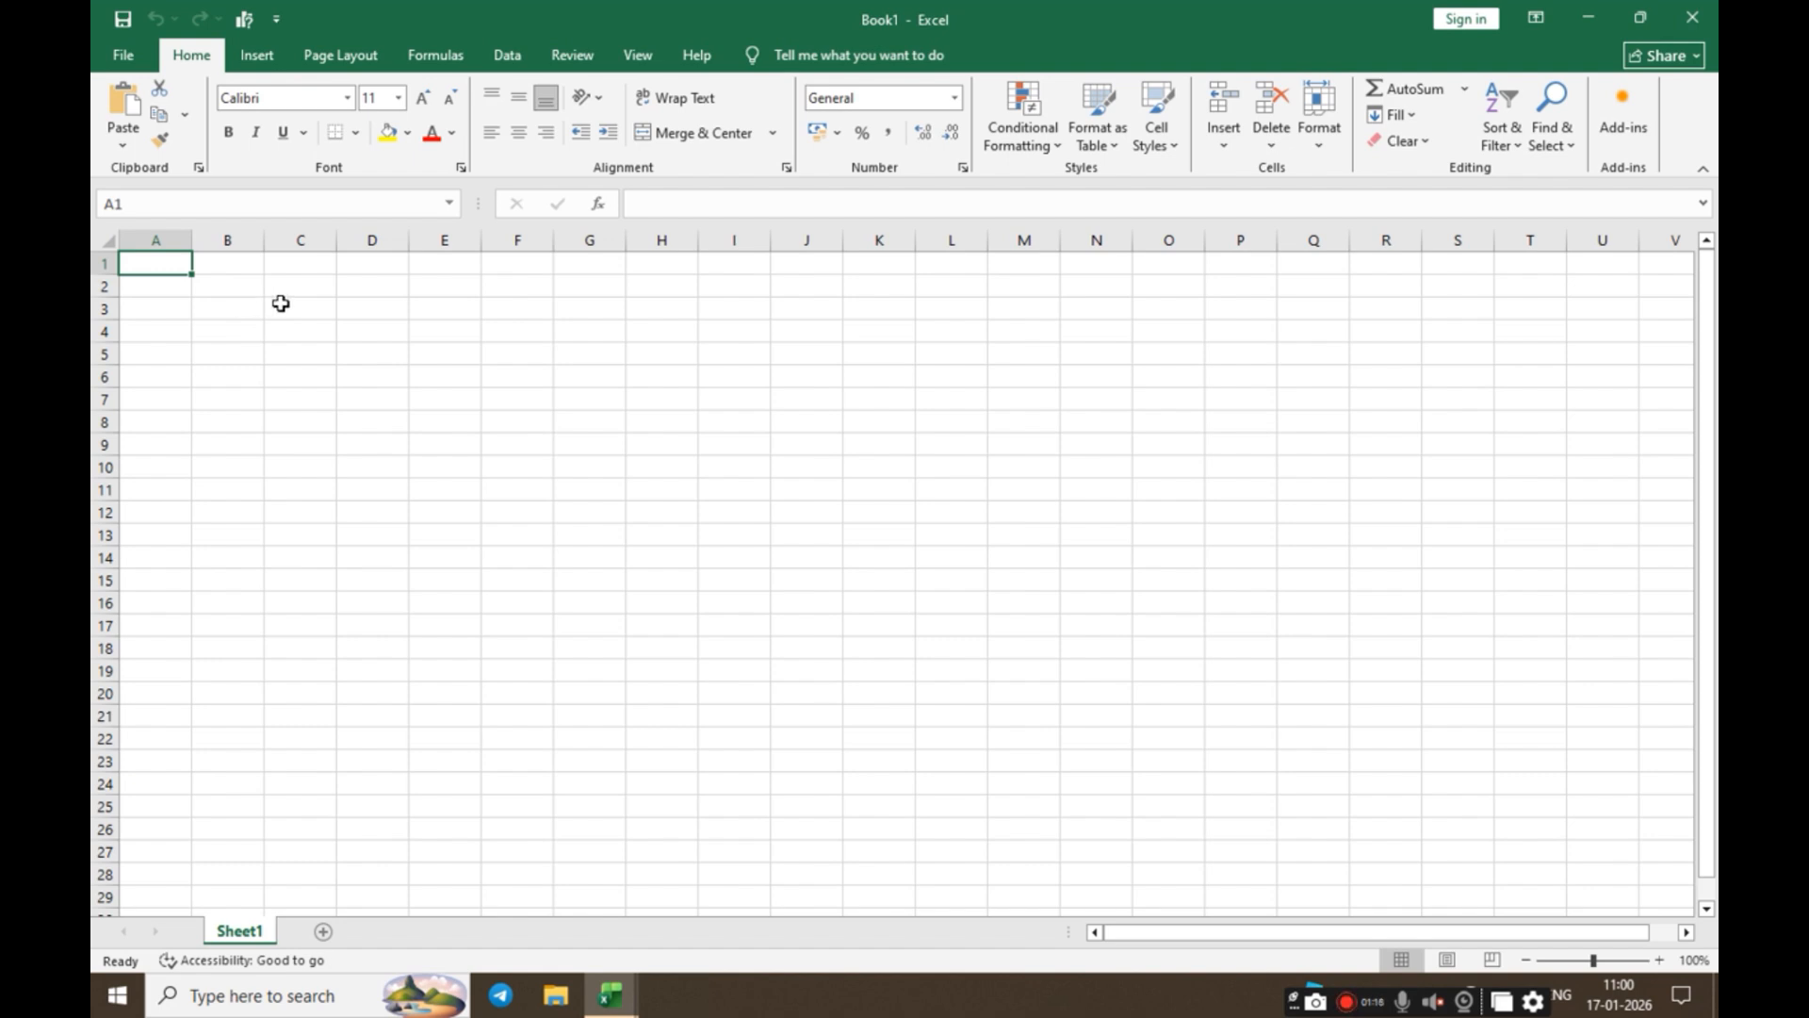
pyautogui.click(282, 306)
pyautogui.click(372, 309)
pyautogui.click(375, 377)
pyautogui.click(507, 426)
pyautogui.click(517, 355)
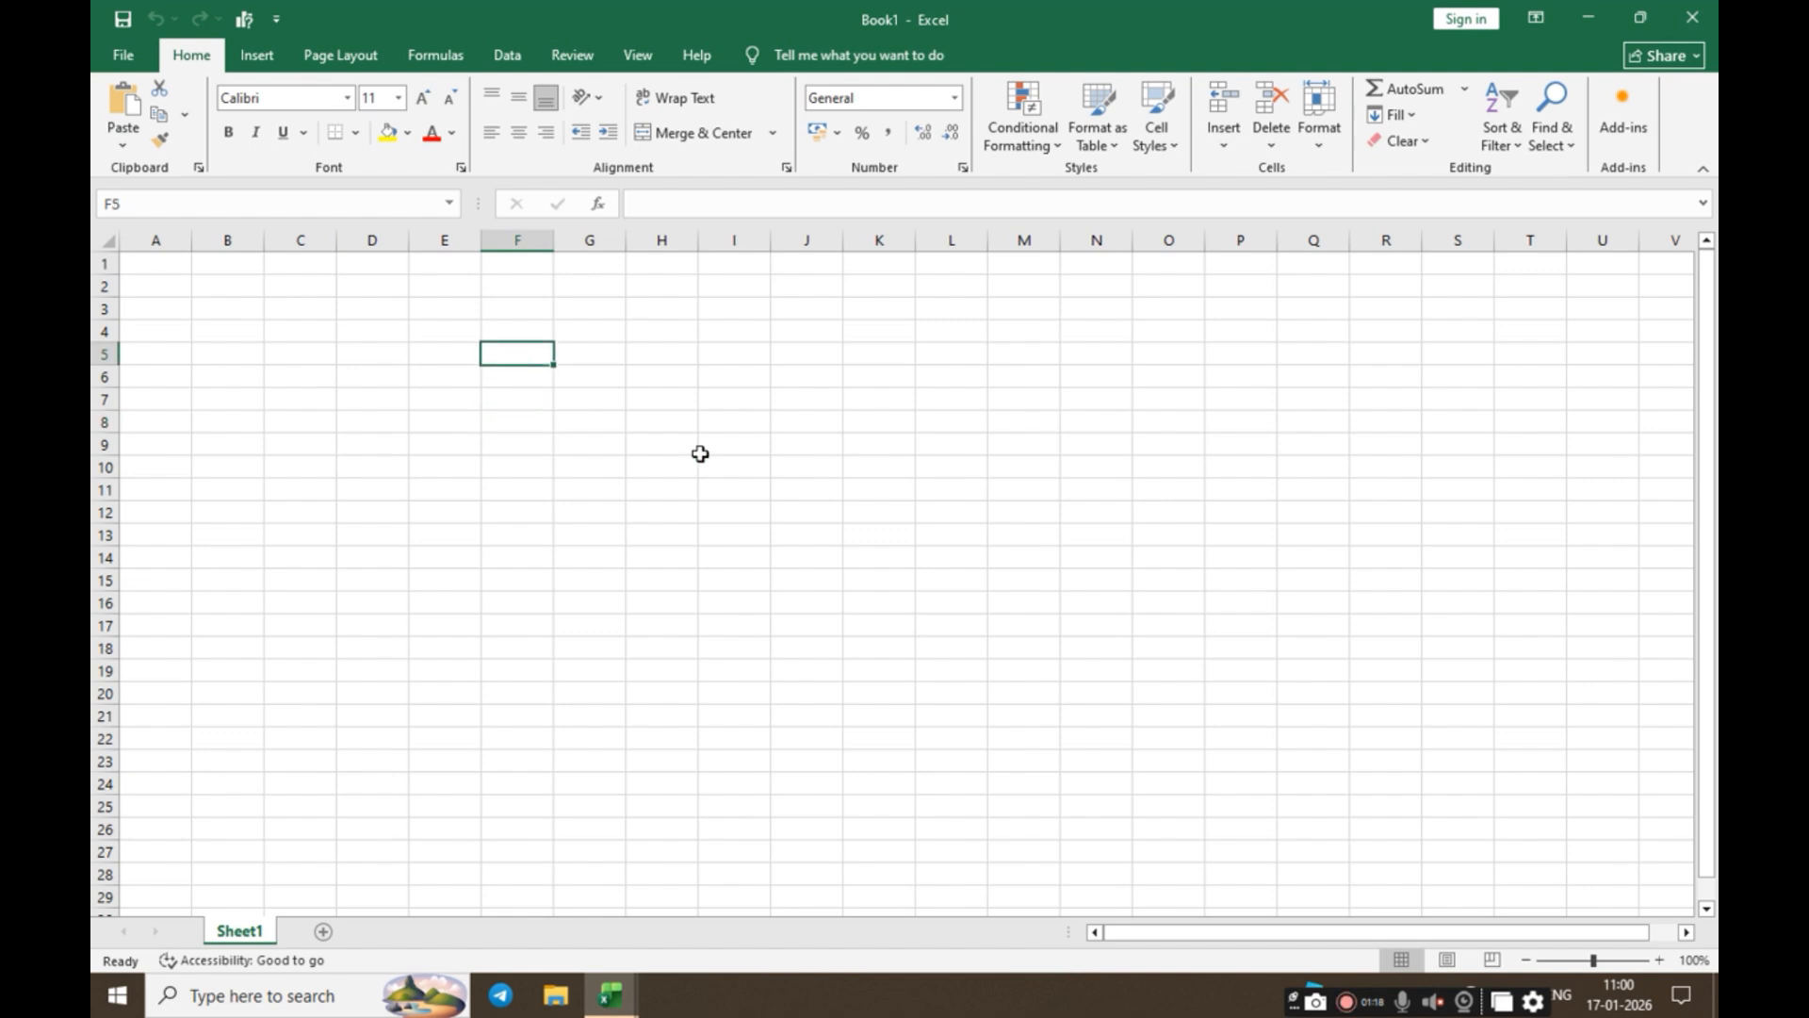
pyautogui.click(730, 466)
pyautogui.click(447, 512)
pyautogui.click(371, 334)
# Step: Select whole columns one at a time, starting around column G and ending with column L
pyautogui.click(565, 237)
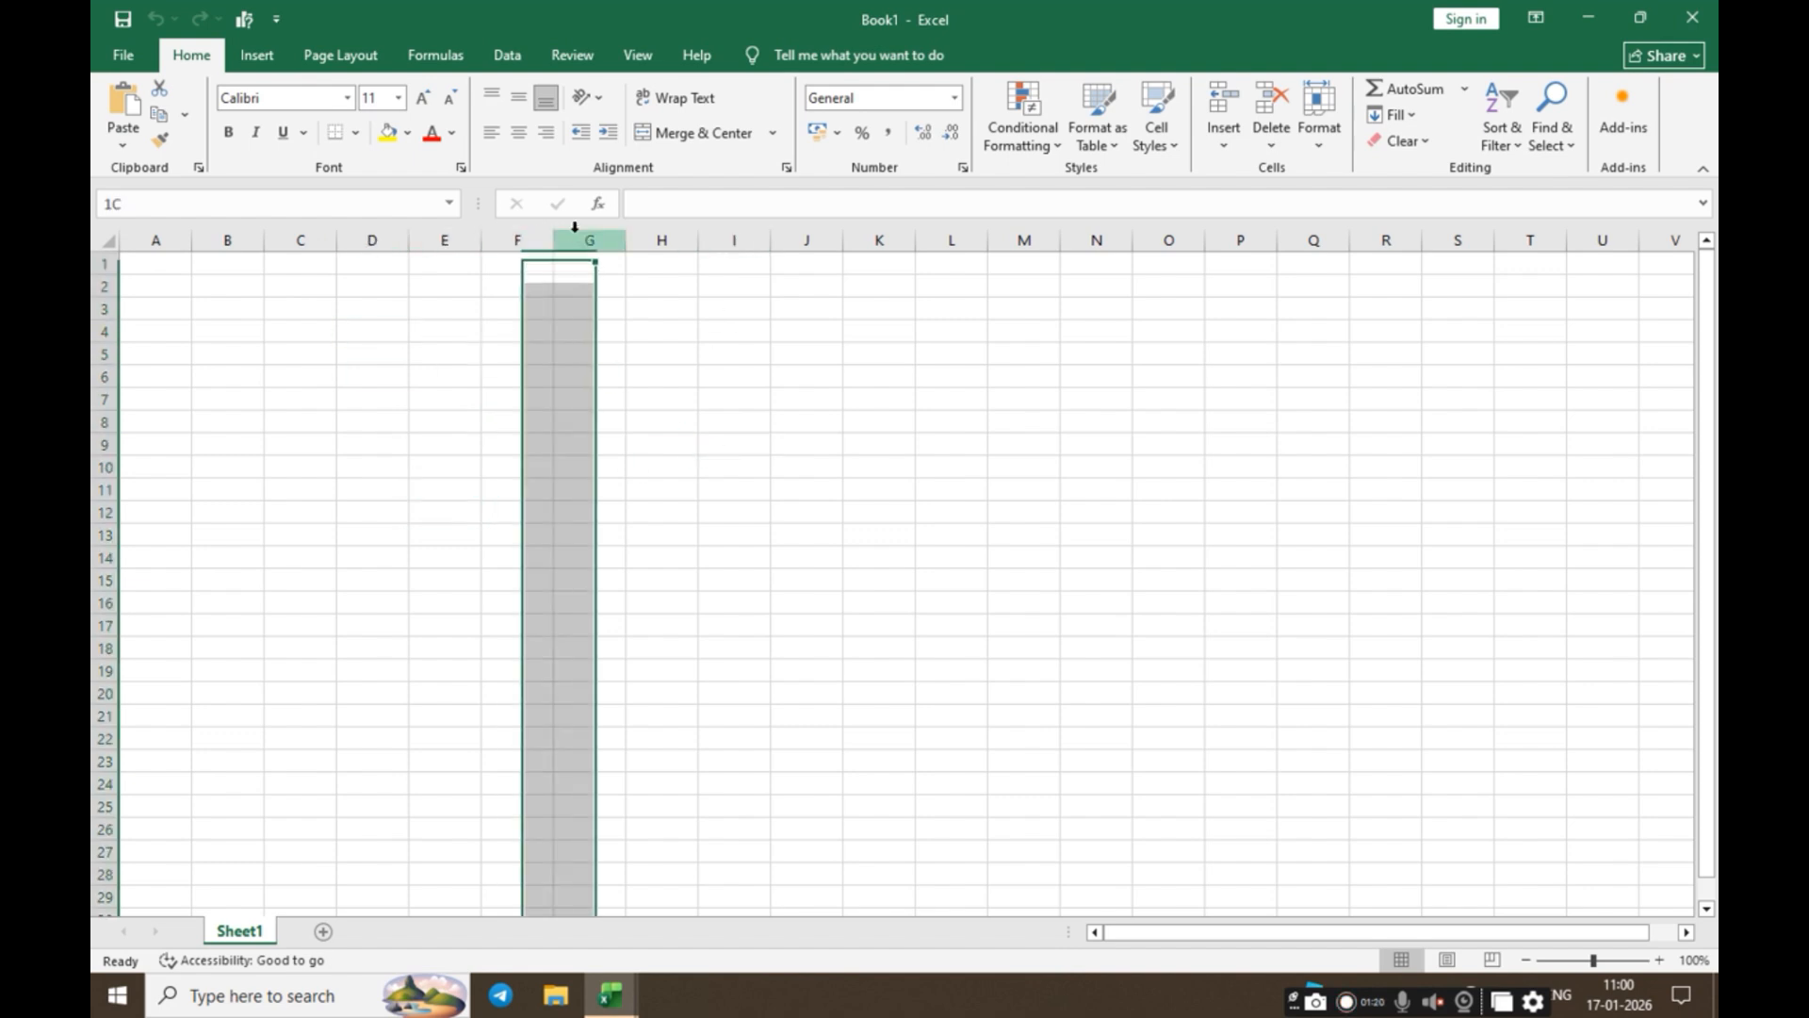
pyautogui.click(701, 238)
pyautogui.click(803, 236)
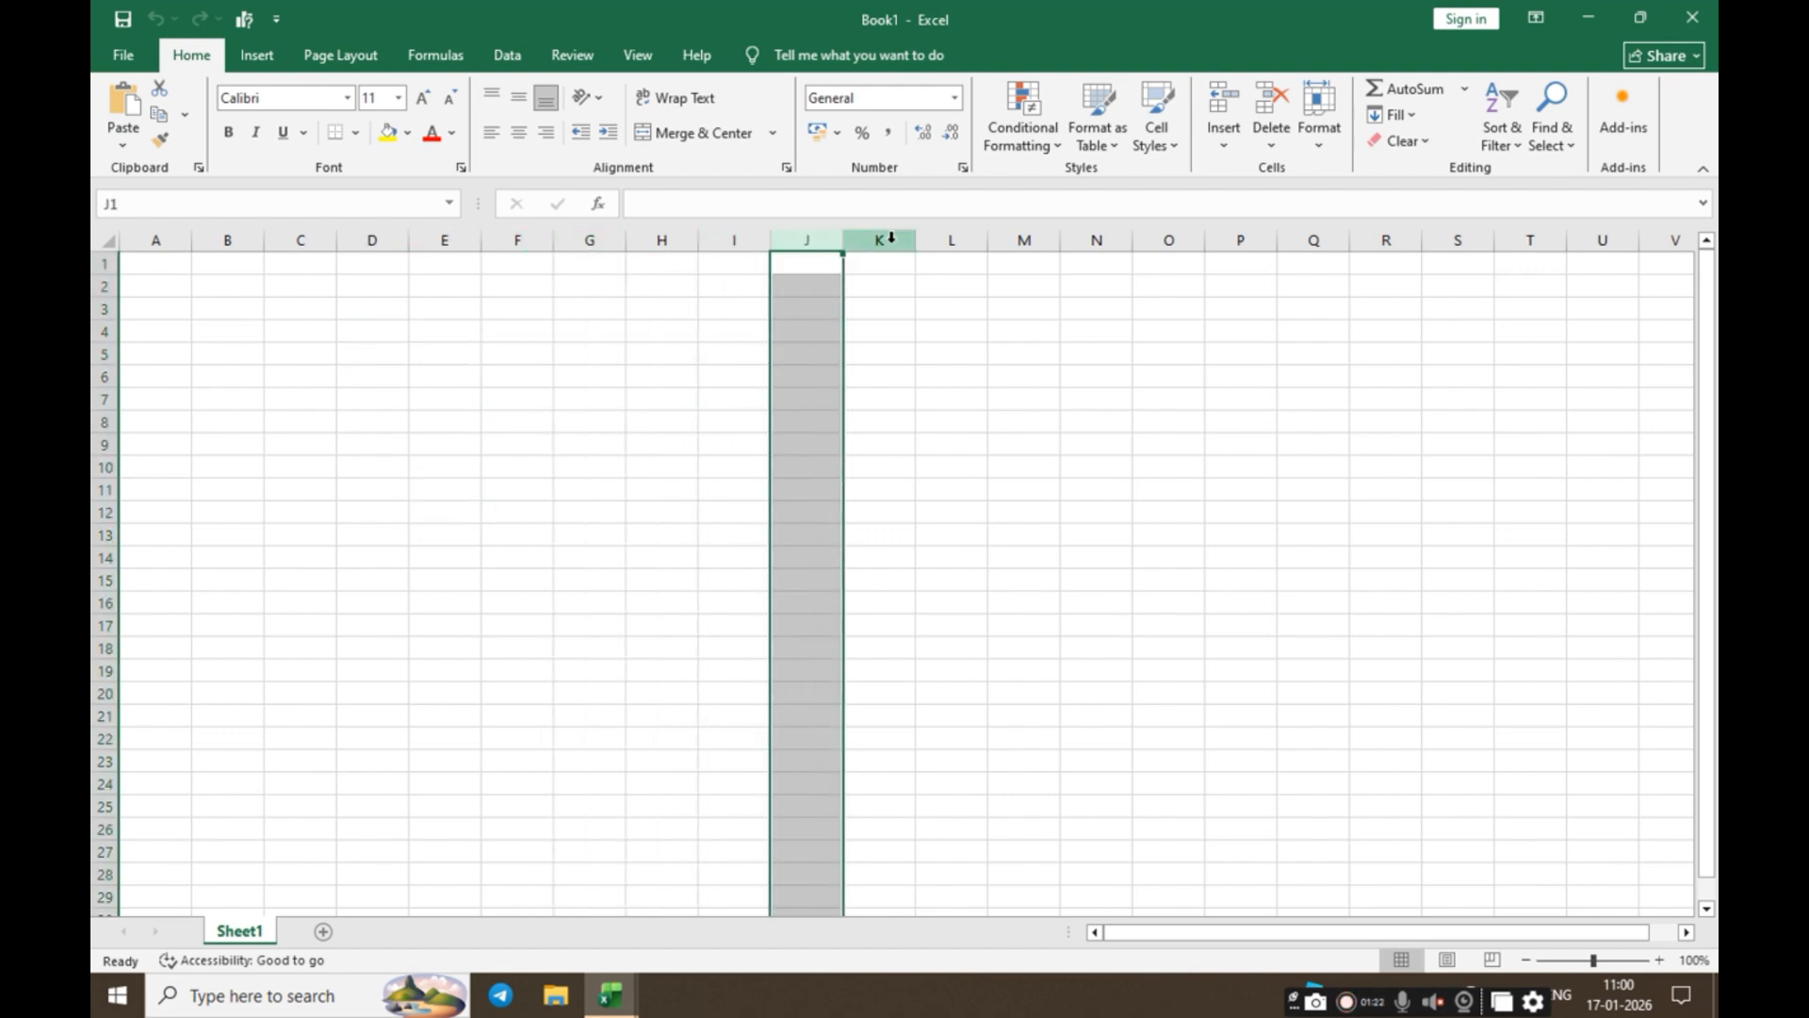
pyautogui.click(877, 237)
pyautogui.click(954, 237)
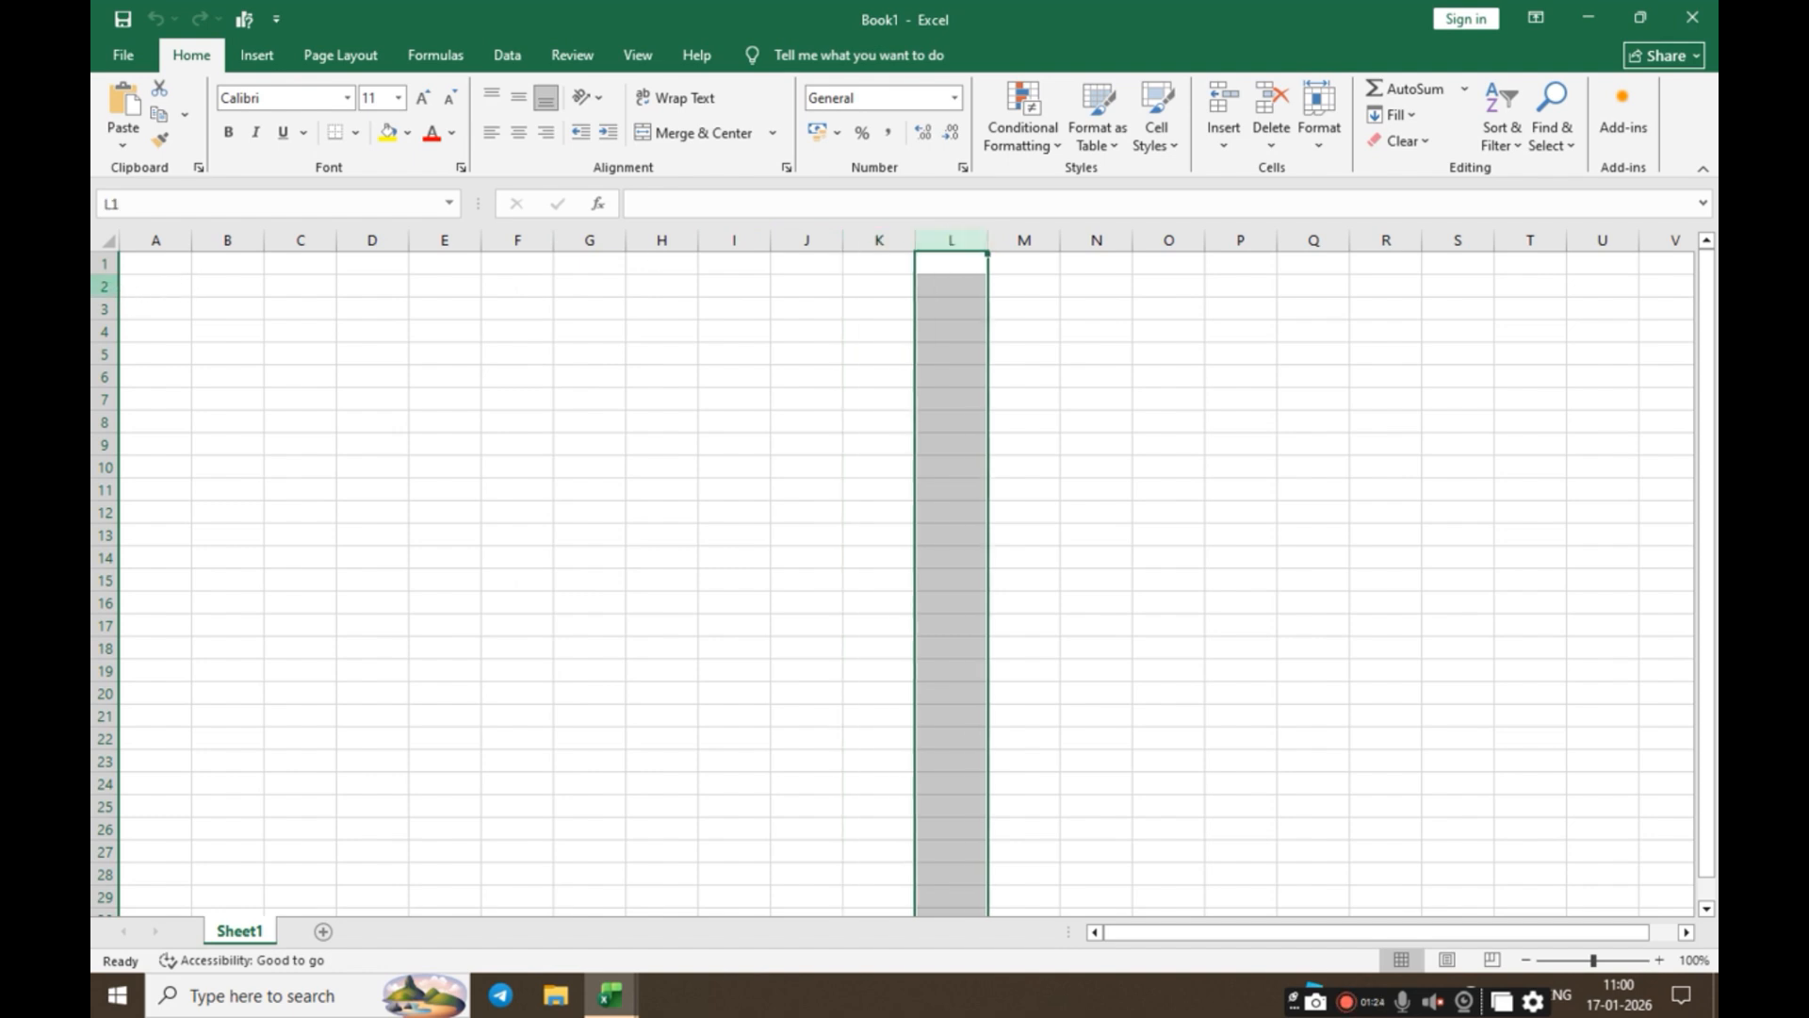
# Step: Select whole rows one at a time, from row 2 down to row 10 and back up to row 7
pyautogui.click(104, 285)
pyautogui.click(104, 356)
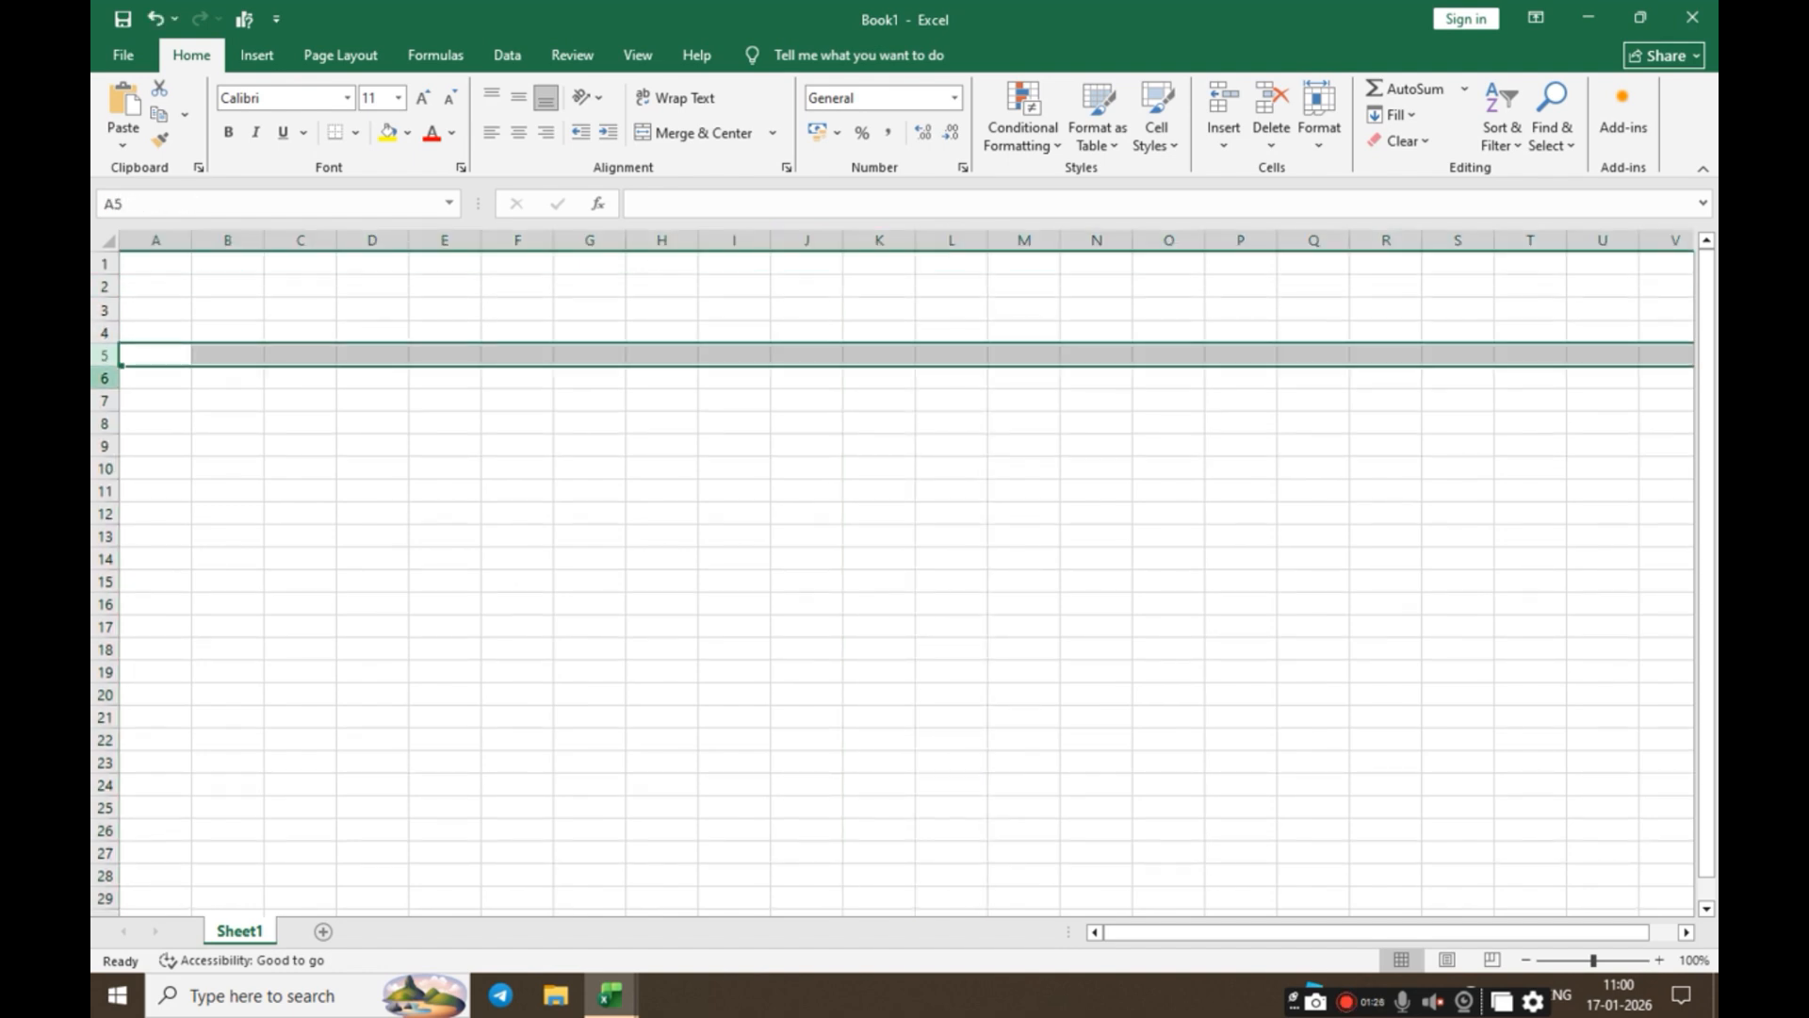
pyautogui.click(104, 379)
pyautogui.click(105, 401)
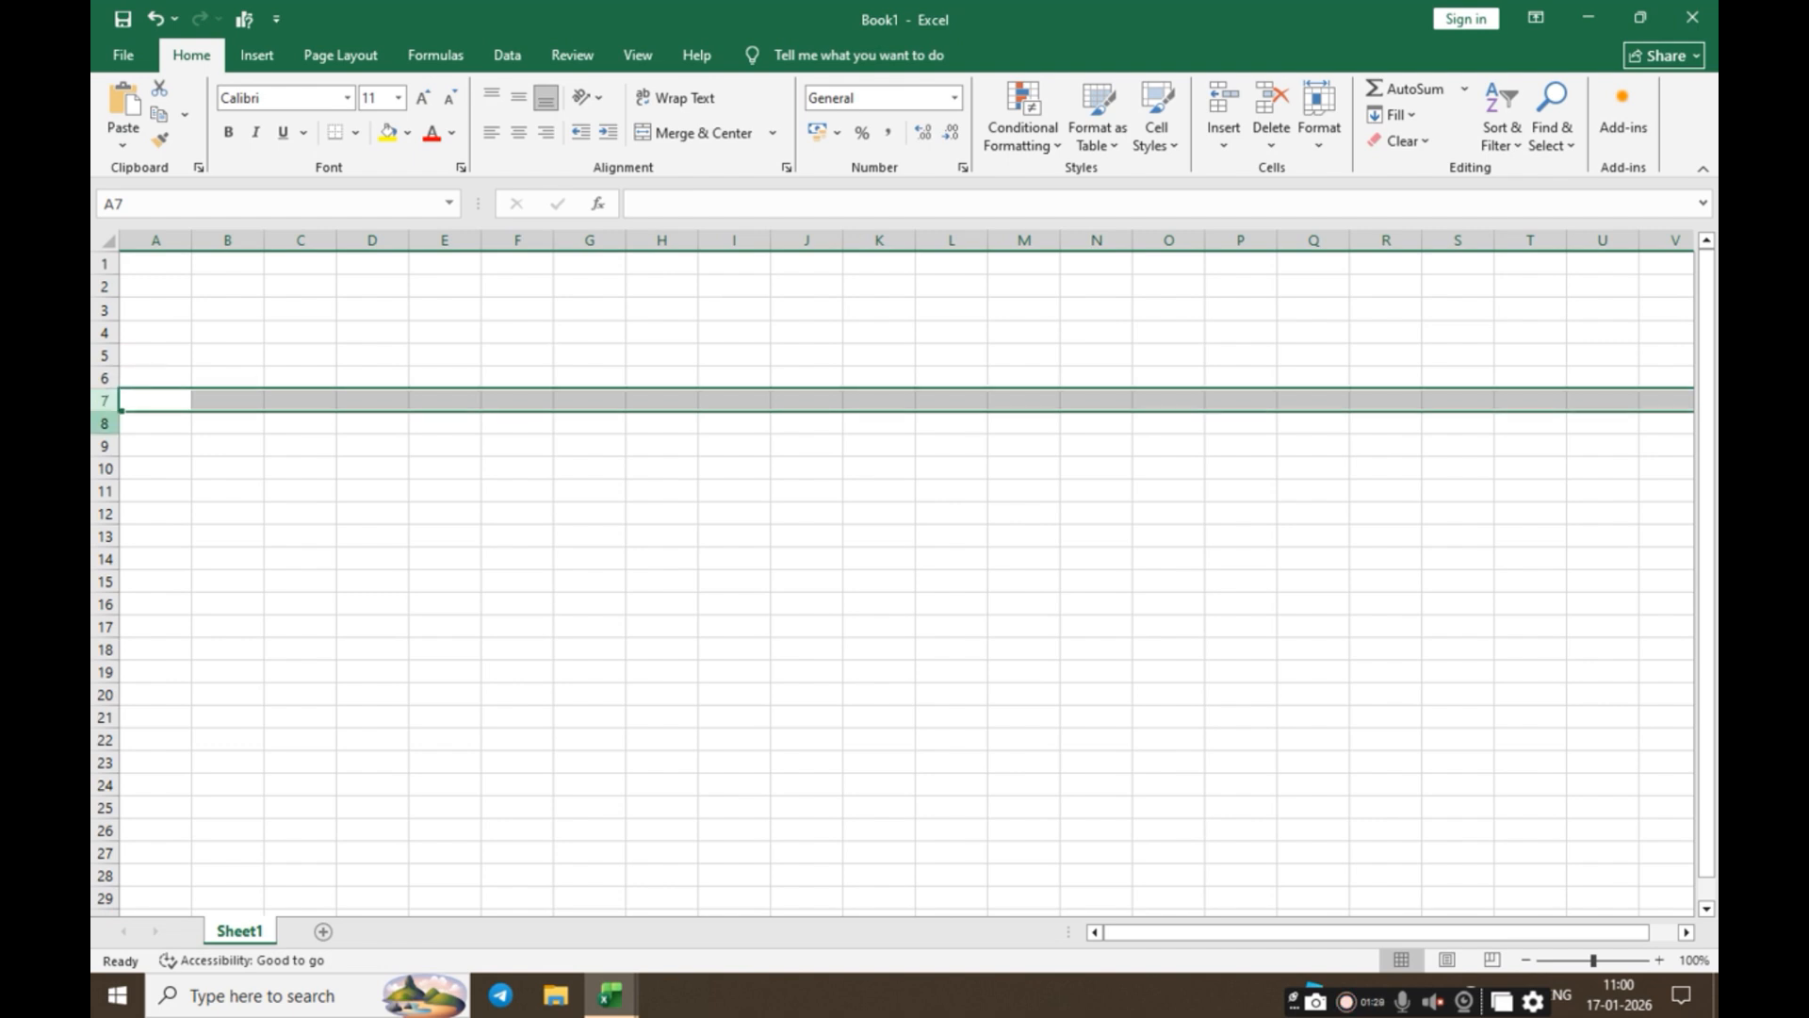
pyautogui.click(104, 424)
pyautogui.click(104, 468)
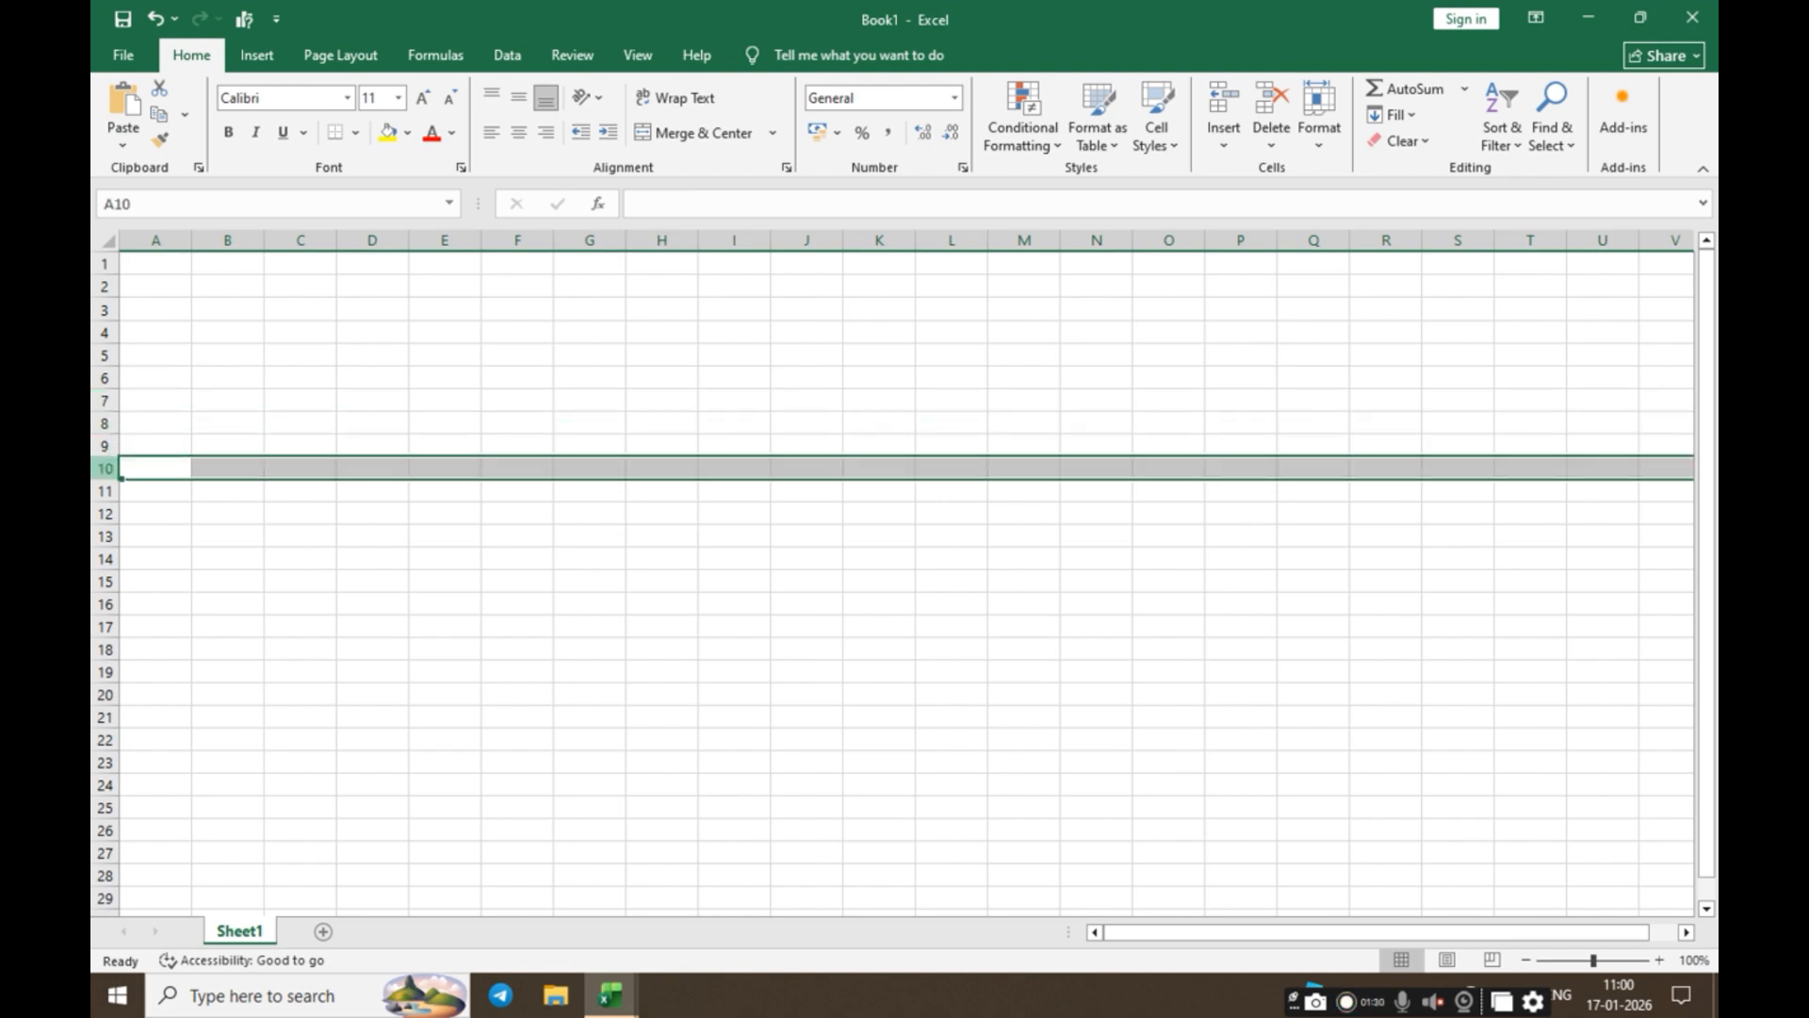
pyautogui.click(105, 446)
pyautogui.click(105, 424)
pyautogui.click(104, 401)
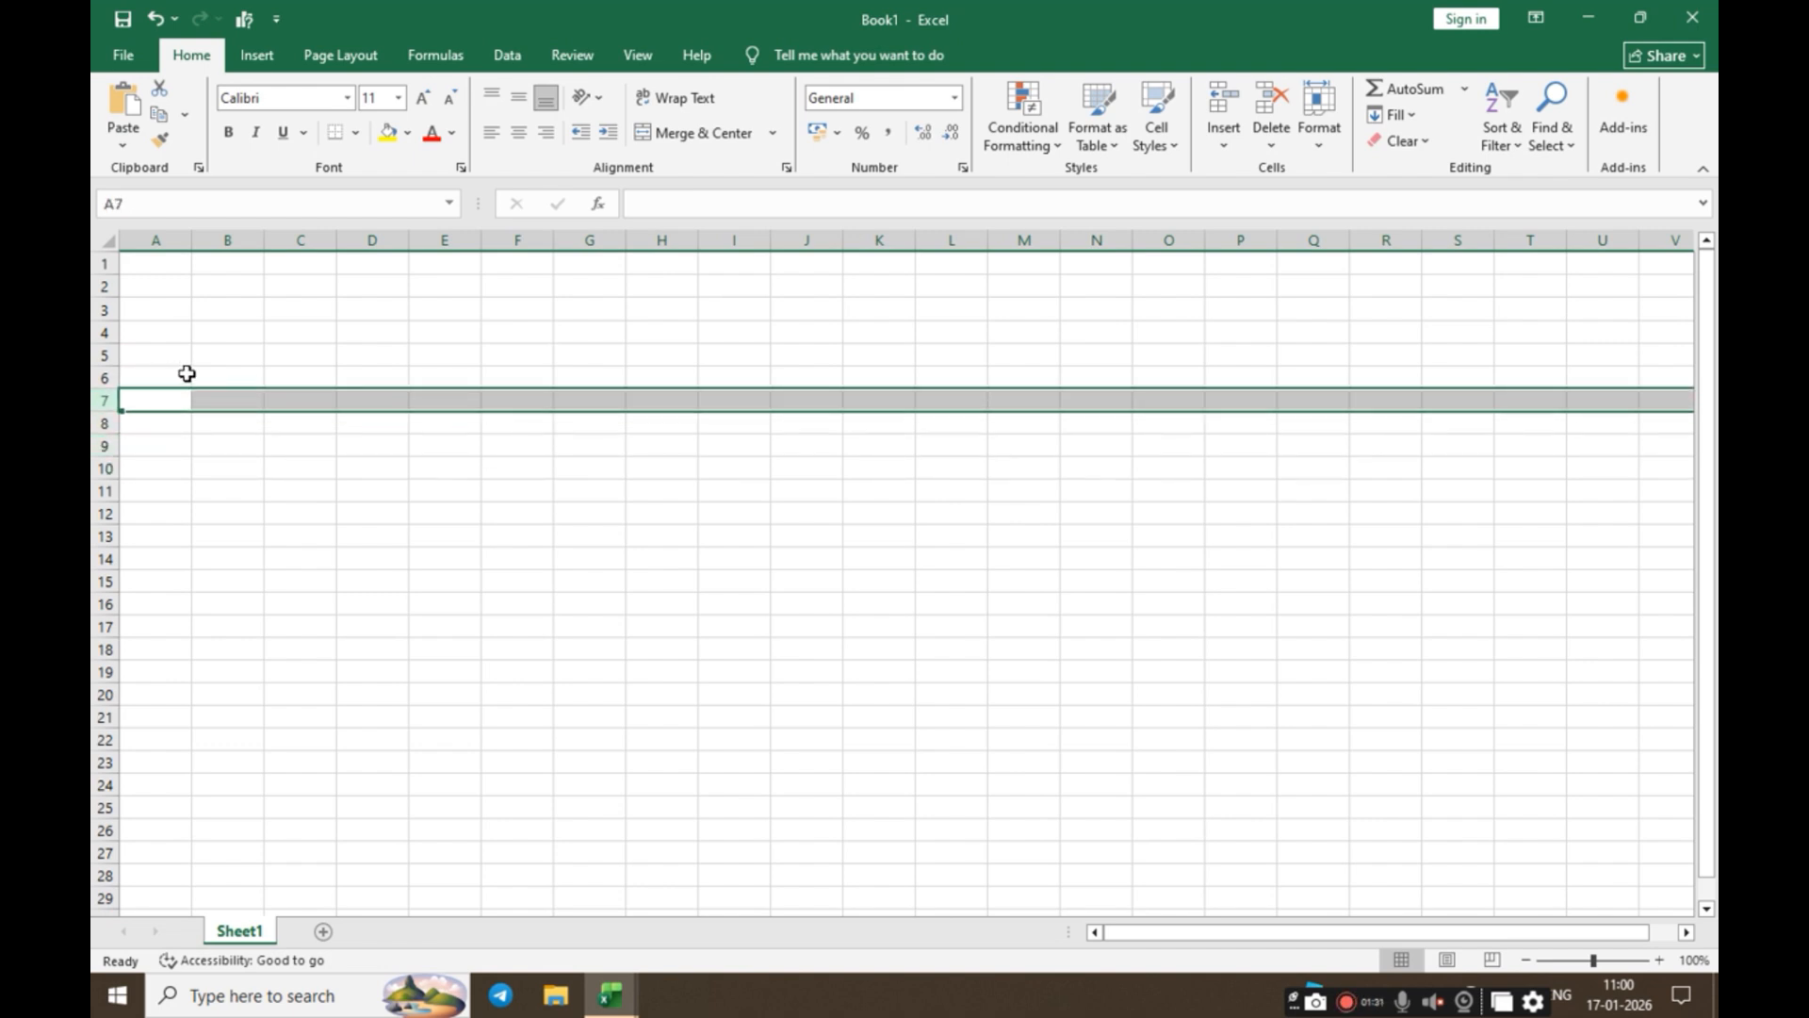
# Step: Select column C, row 4, and the cell C4 where they intersect
pyautogui.click(297, 240)
pyautogui.click(106, 325)
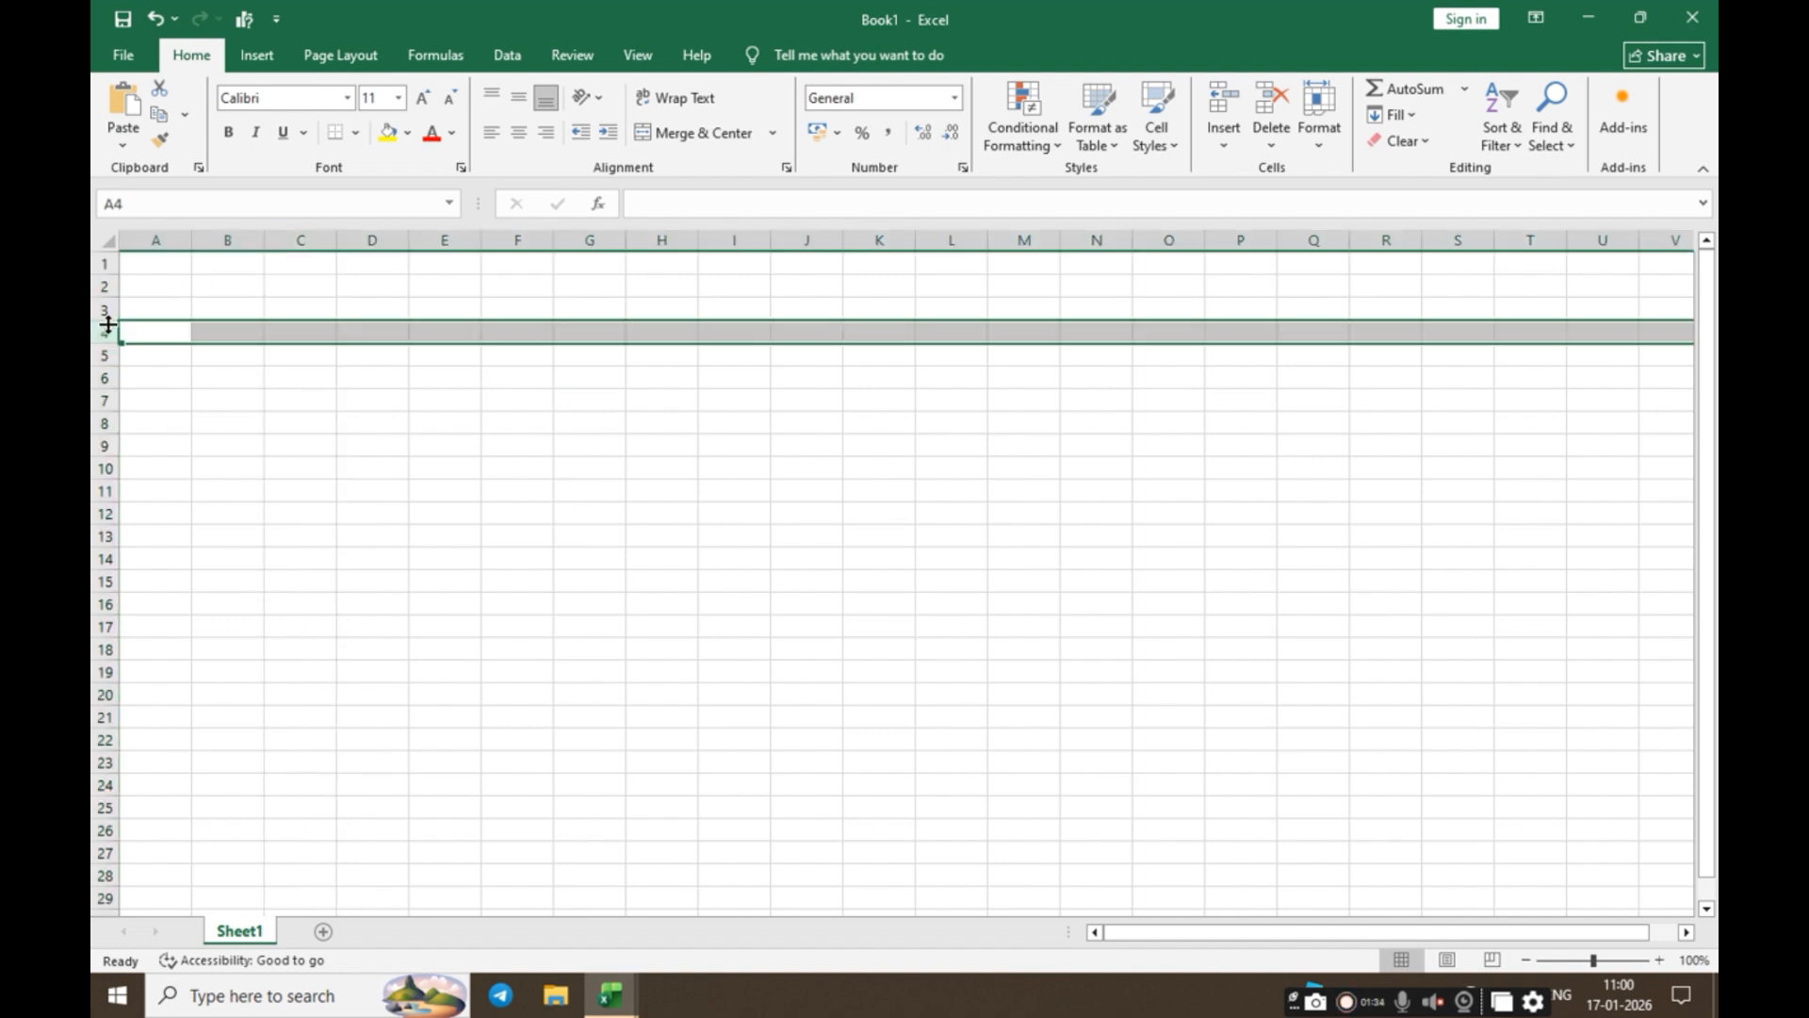
pyautogui.click(282, 336)
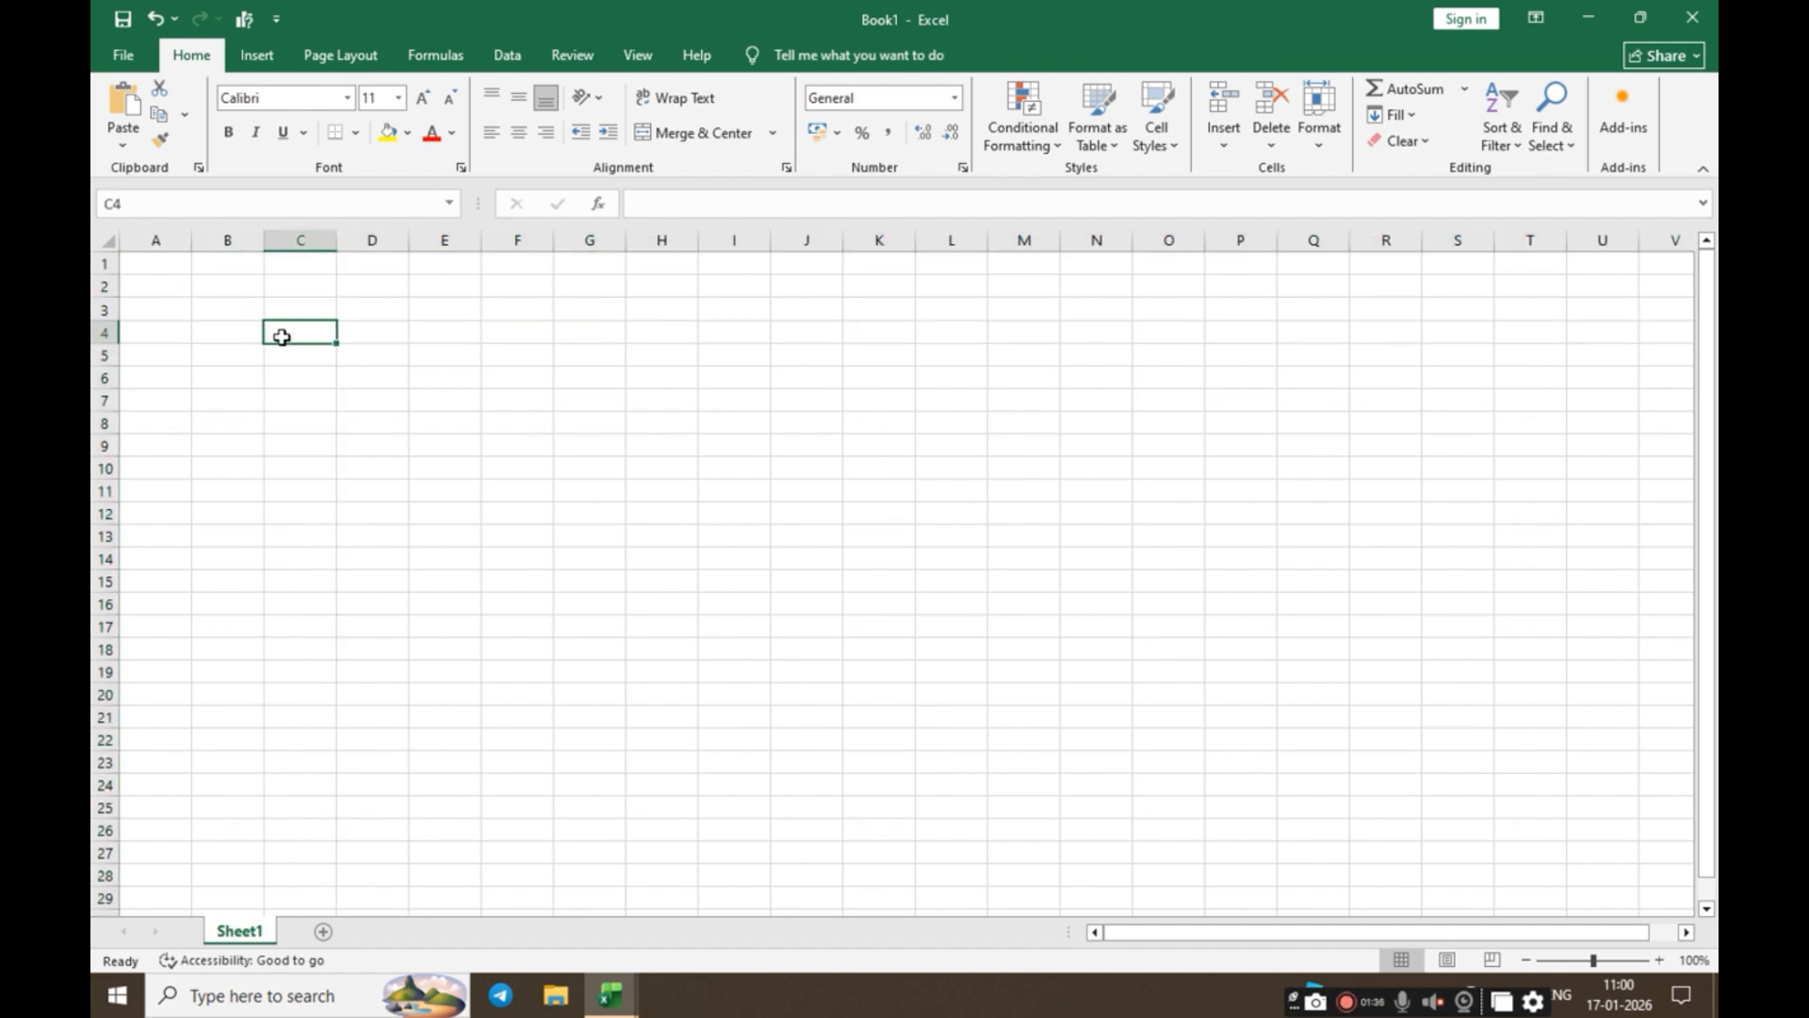
# Step: Select scattered single cells one at a time, starting at F5 and ending at K8
pyautogui.click(514, 350)
pyautogui.click(534, 376)
pyautogui.click(538, 424)
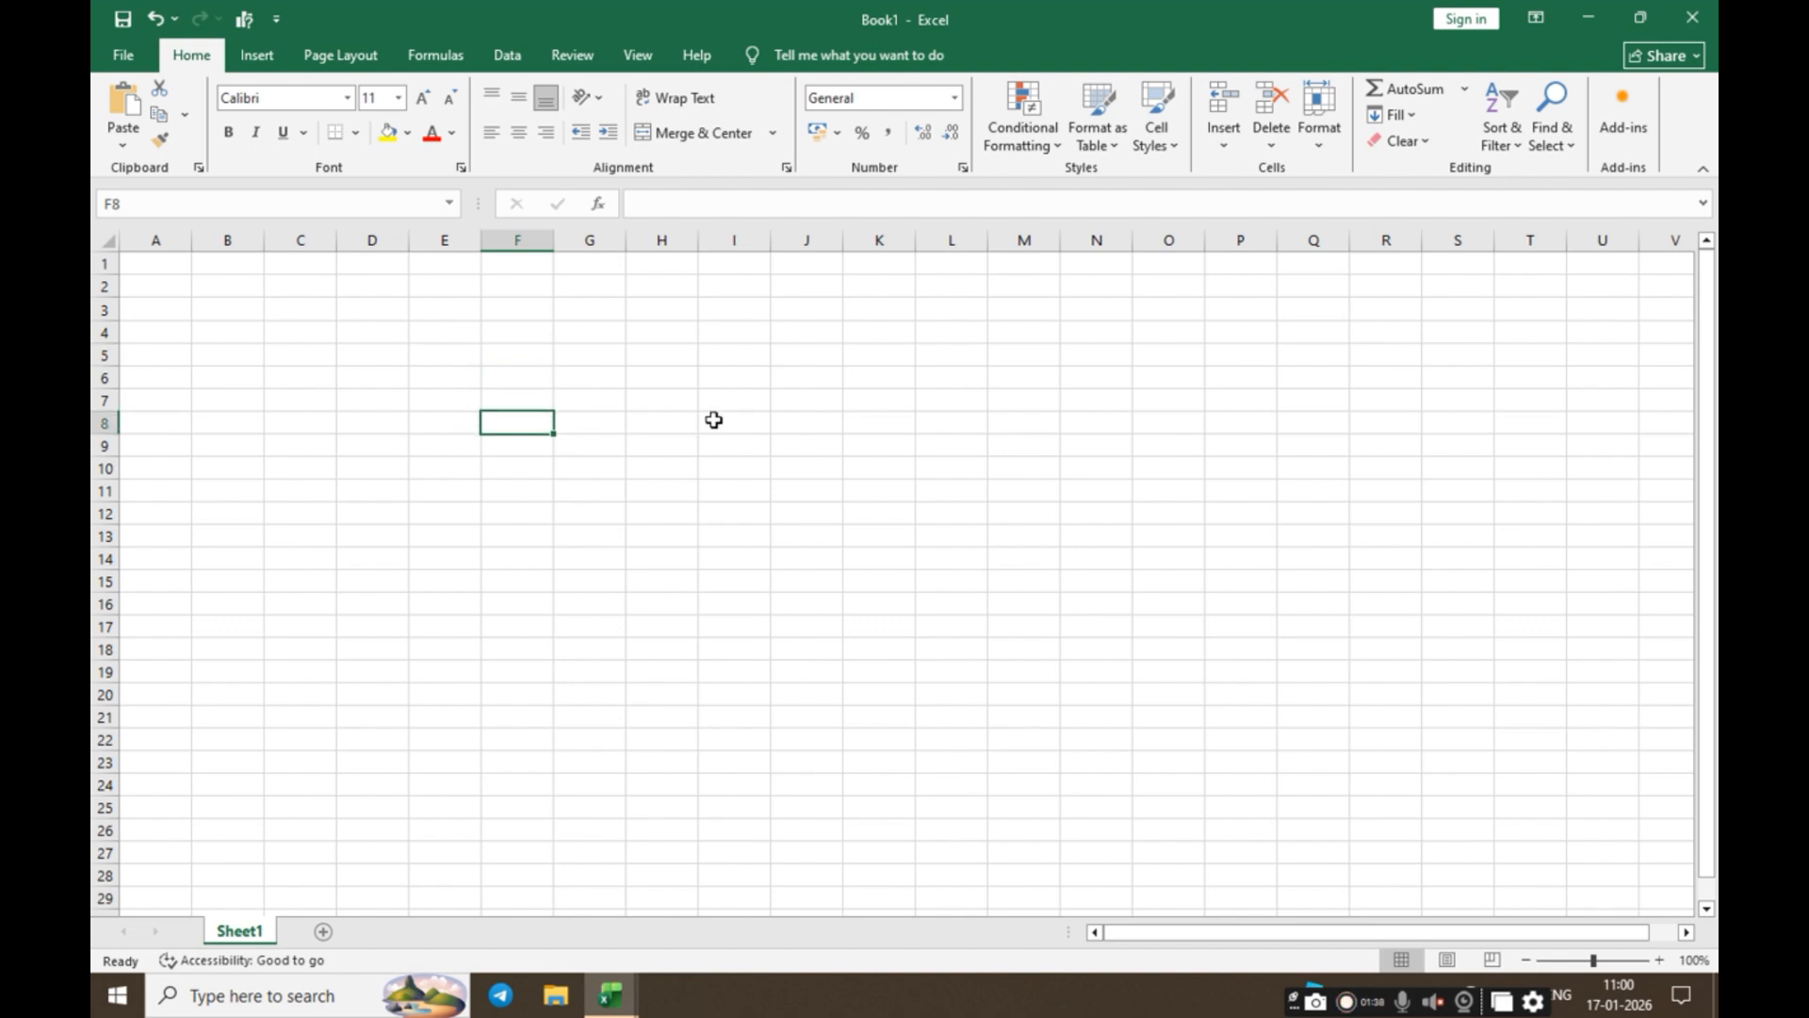
pyautogui.click(716, 421)
pyautogui.click(784, 377)
pyautogui.click(877, 445)
pyautogui.click(877, 535)
pyautogui.click(806, 490)
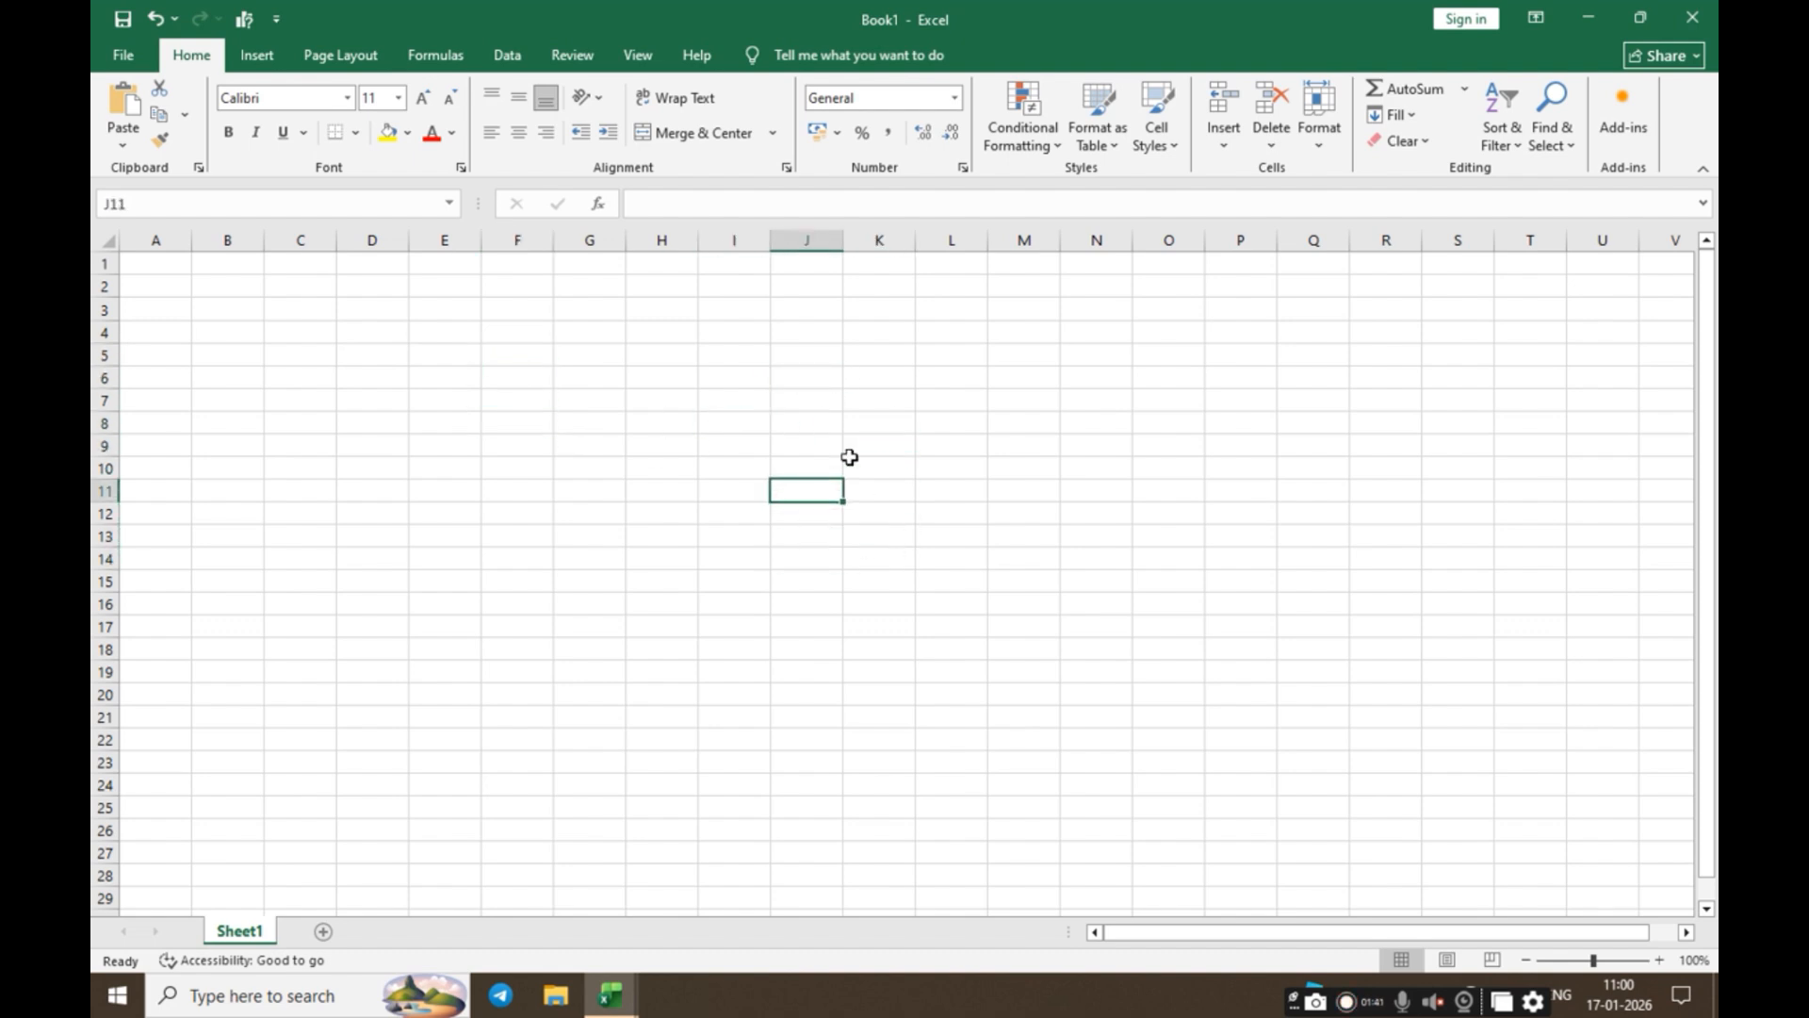
pyautogui.click(910, 421)
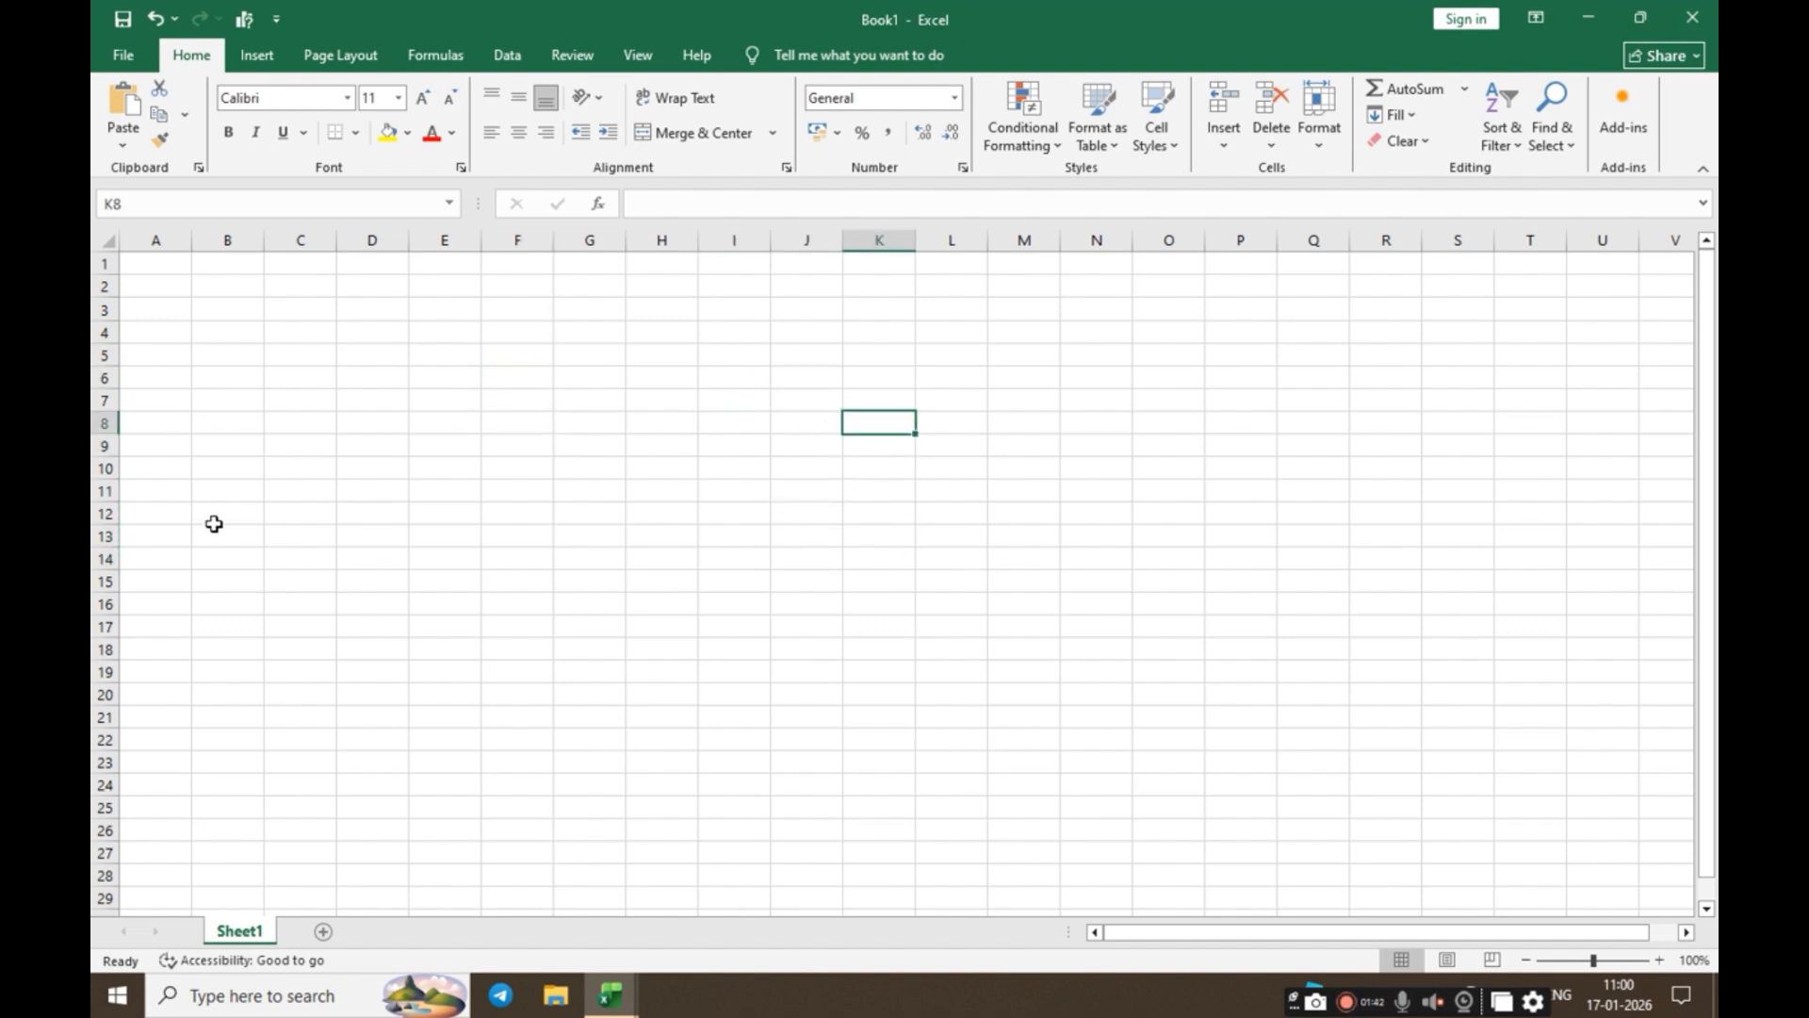
# Step: Select columns A and B alternately, ending with column B
pyautogui.click(175, 239)
pyautogui.click(223, 240)
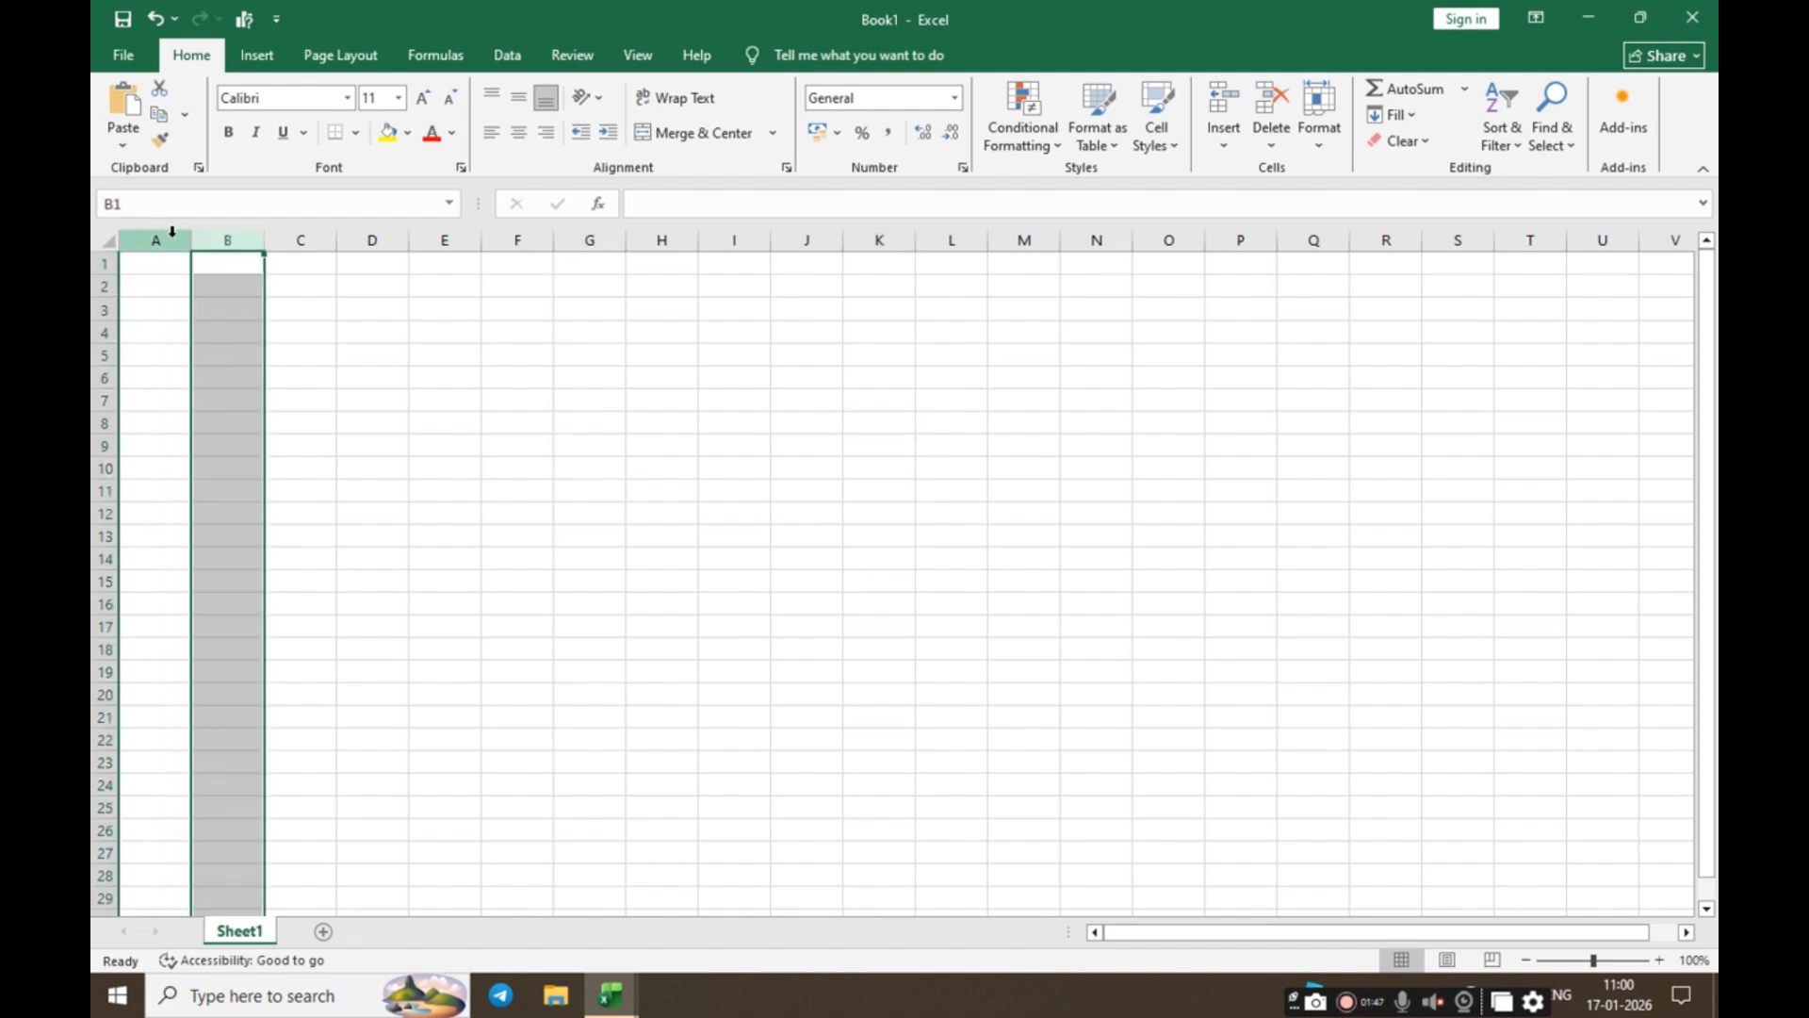
pyautogui.click(171, 238)
pyautogui.click(223, 240)
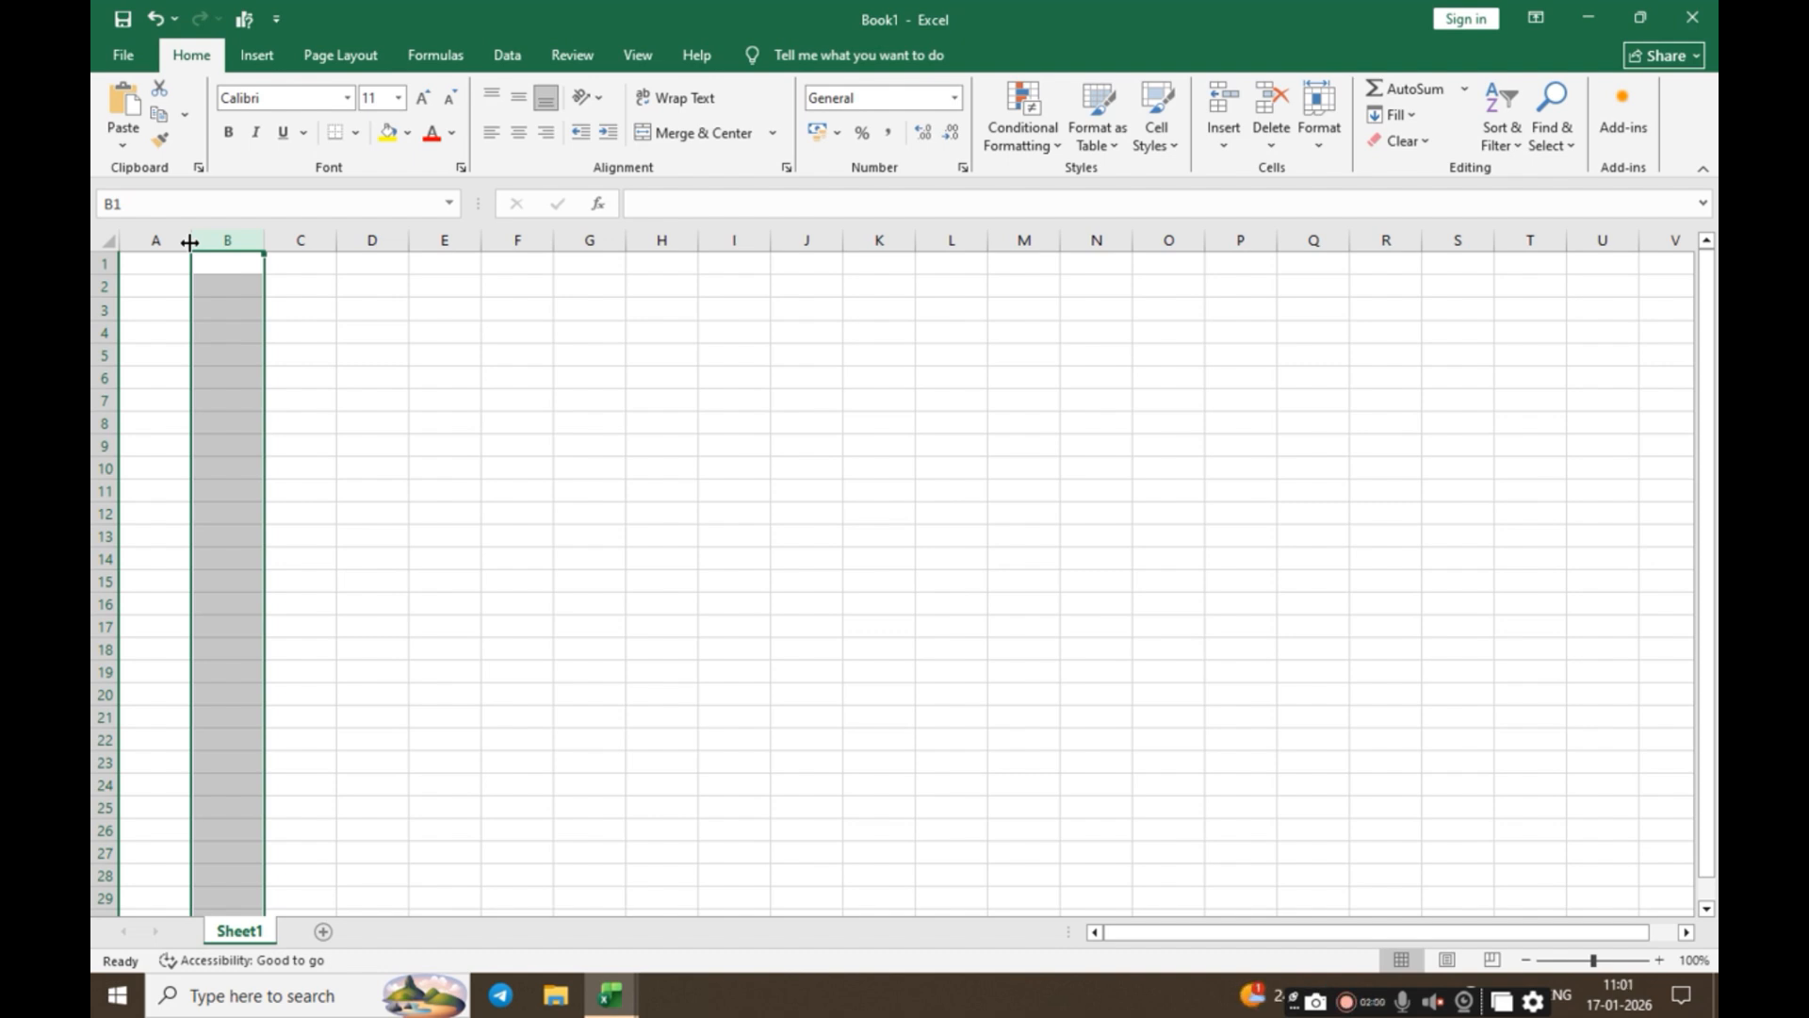
# Step: Widen columns A, B, C and D individually, and undo the widening of column D
pyautogui.moveTo(190, 242); pyautogui.dragTo(739, 282)
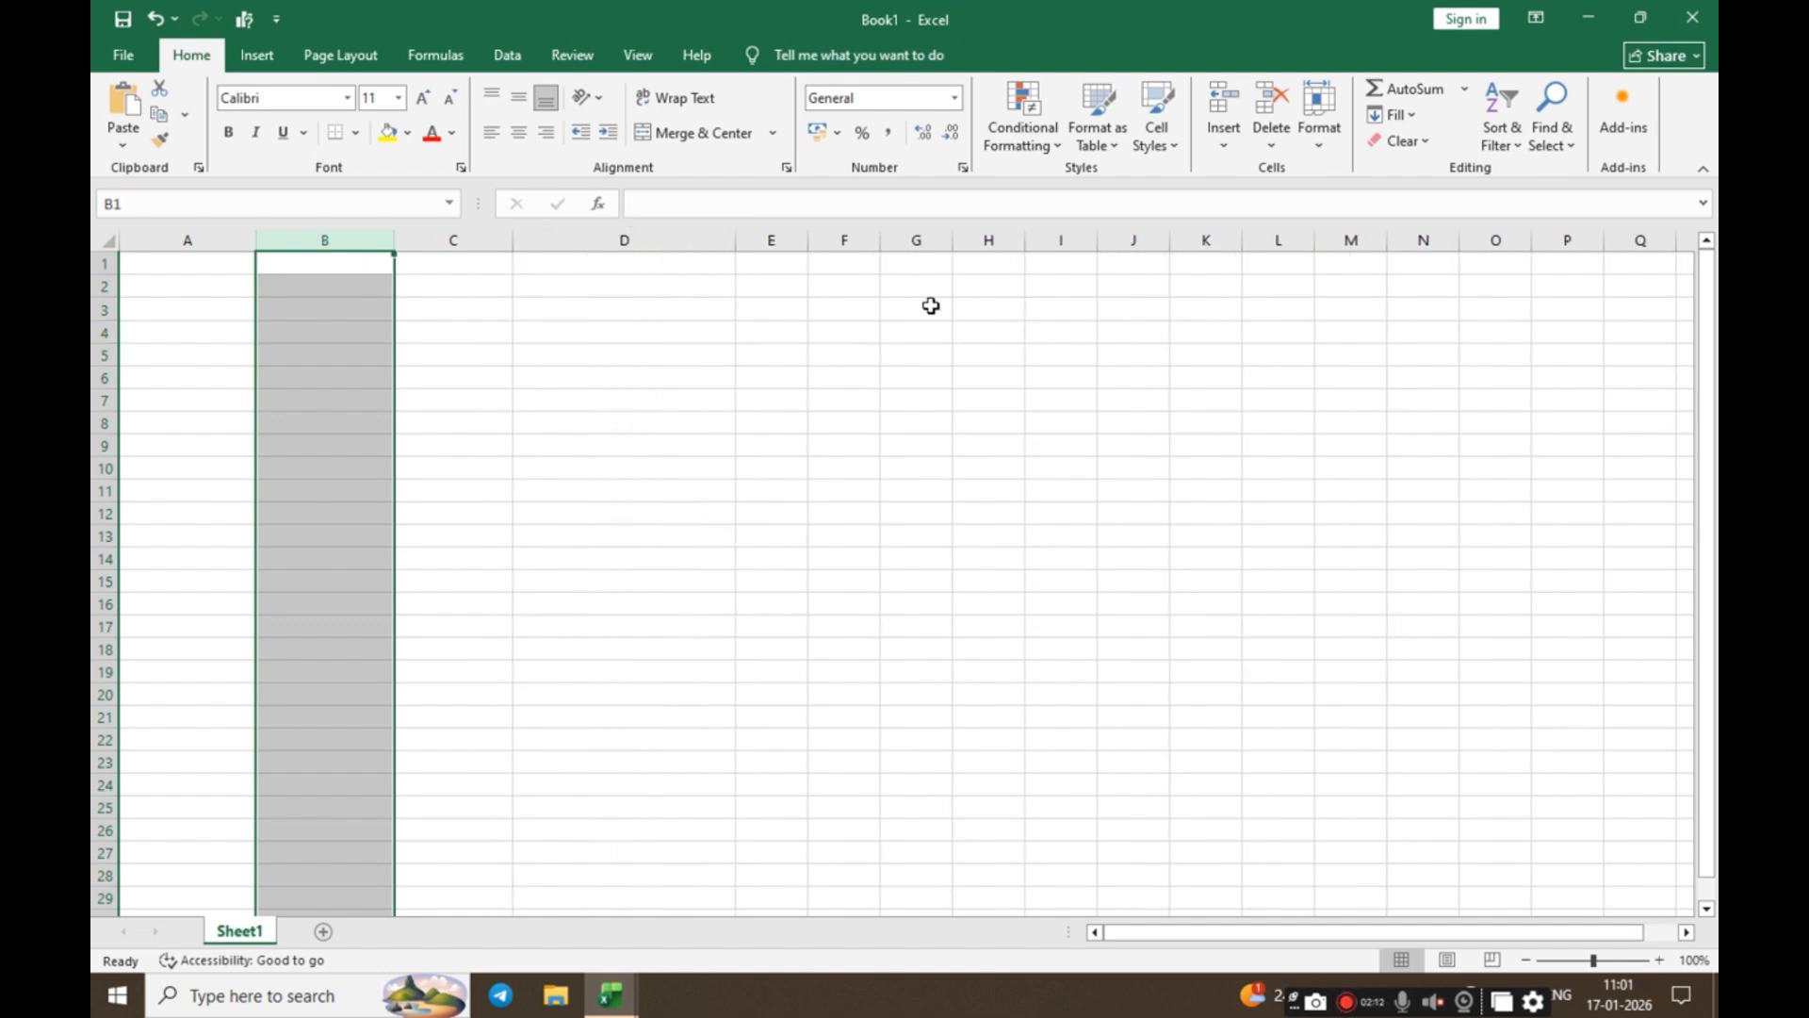
pyautogui.click(743, 242)
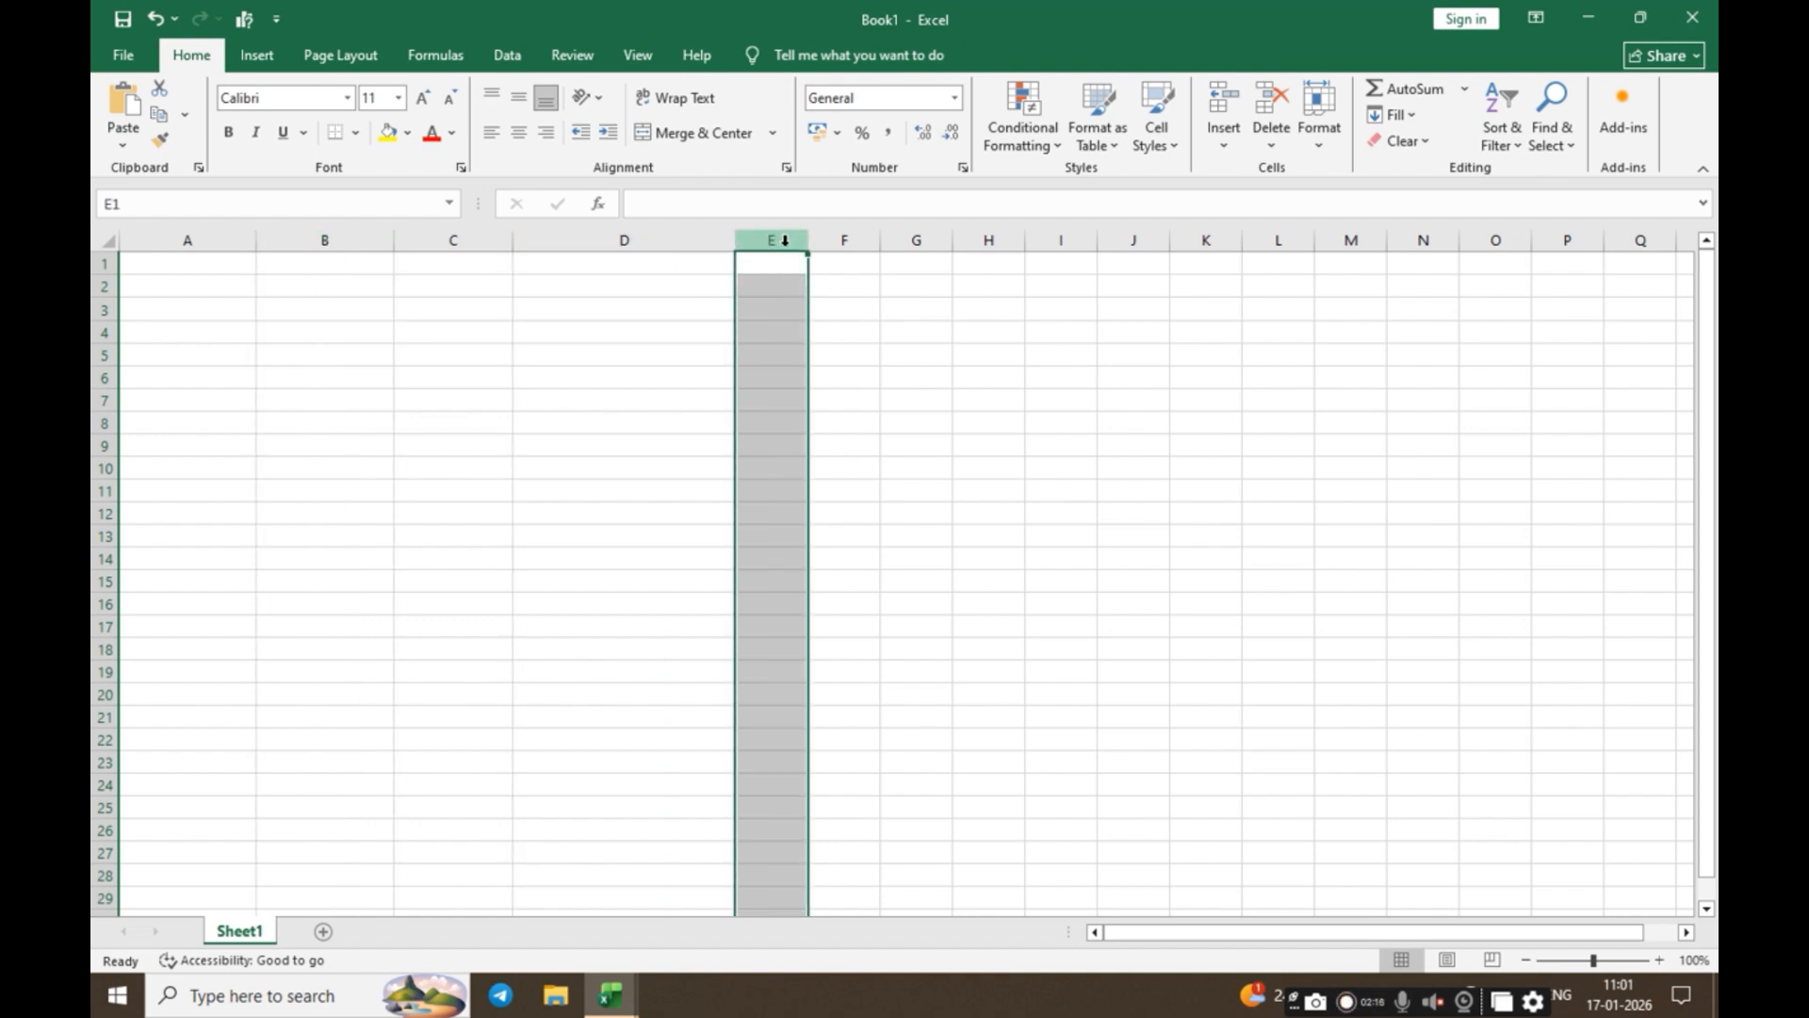
pyautogui.hotkey('ctrl', 'z')
pyautogui.click(620, 348)
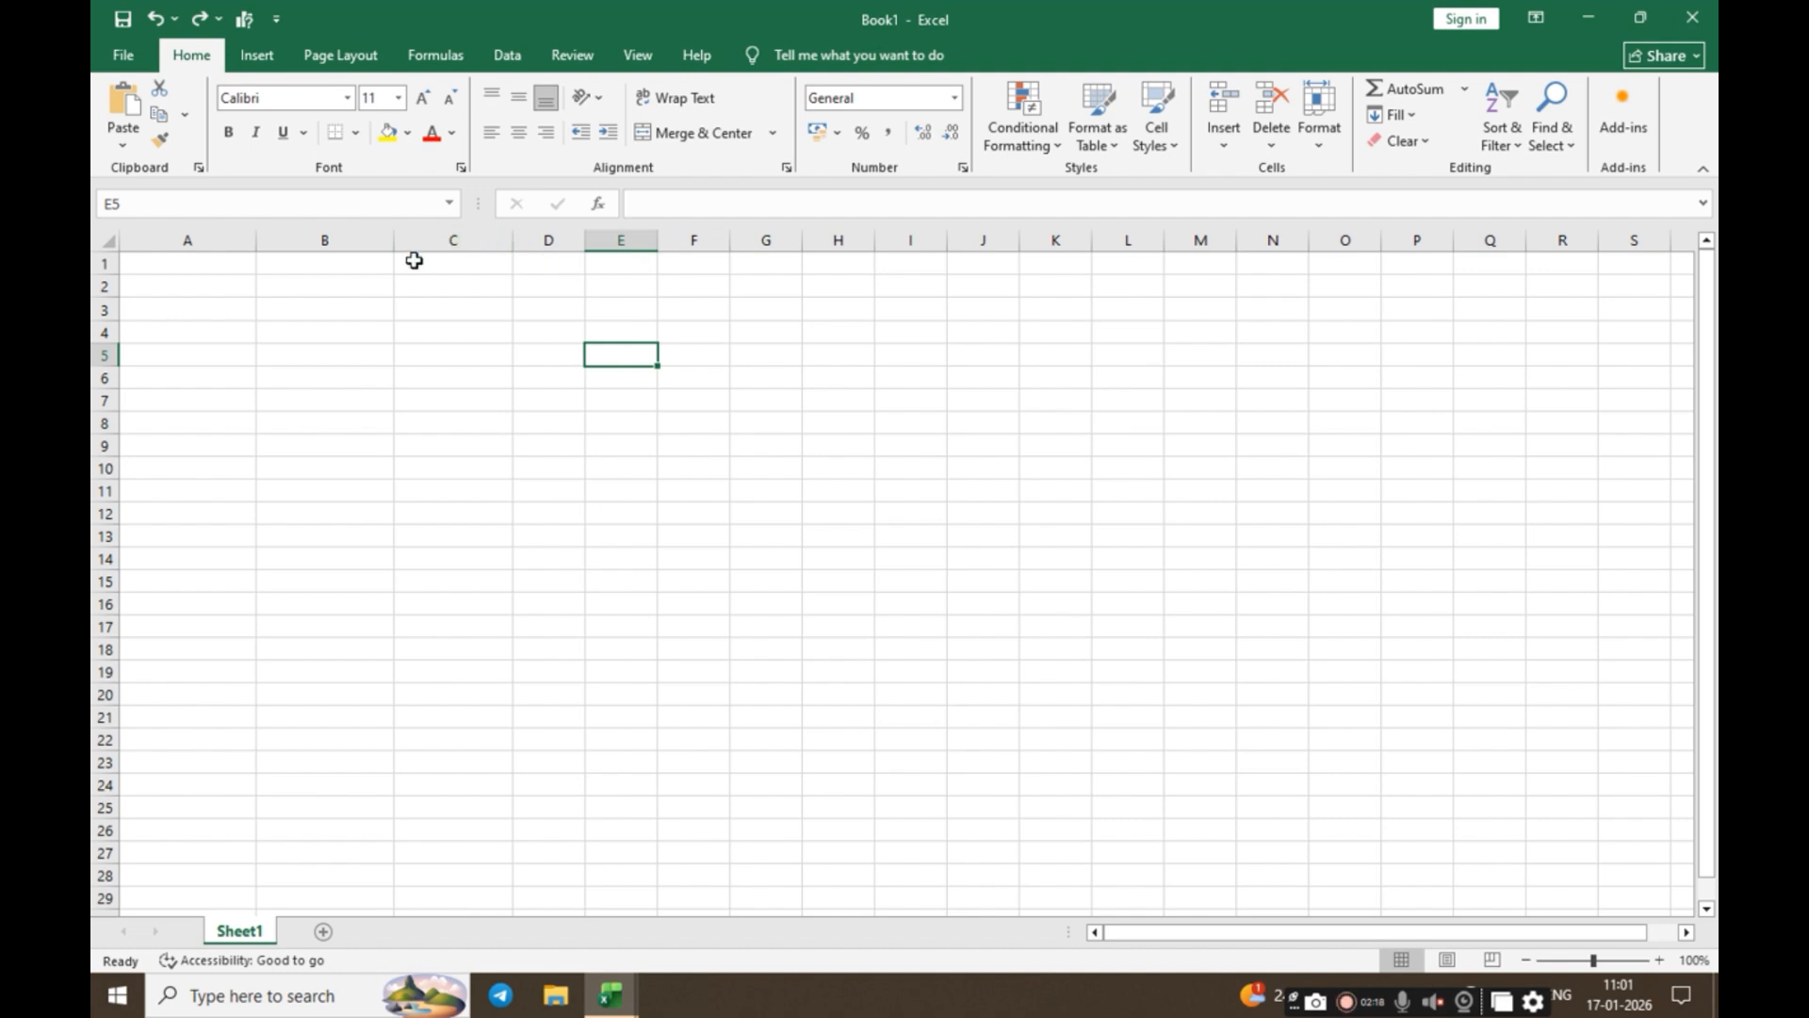
# Step: Narrow columns B, C and A individually
pyautogui.moveTo(395, 242); pyautogui.dragTo(343, 242)
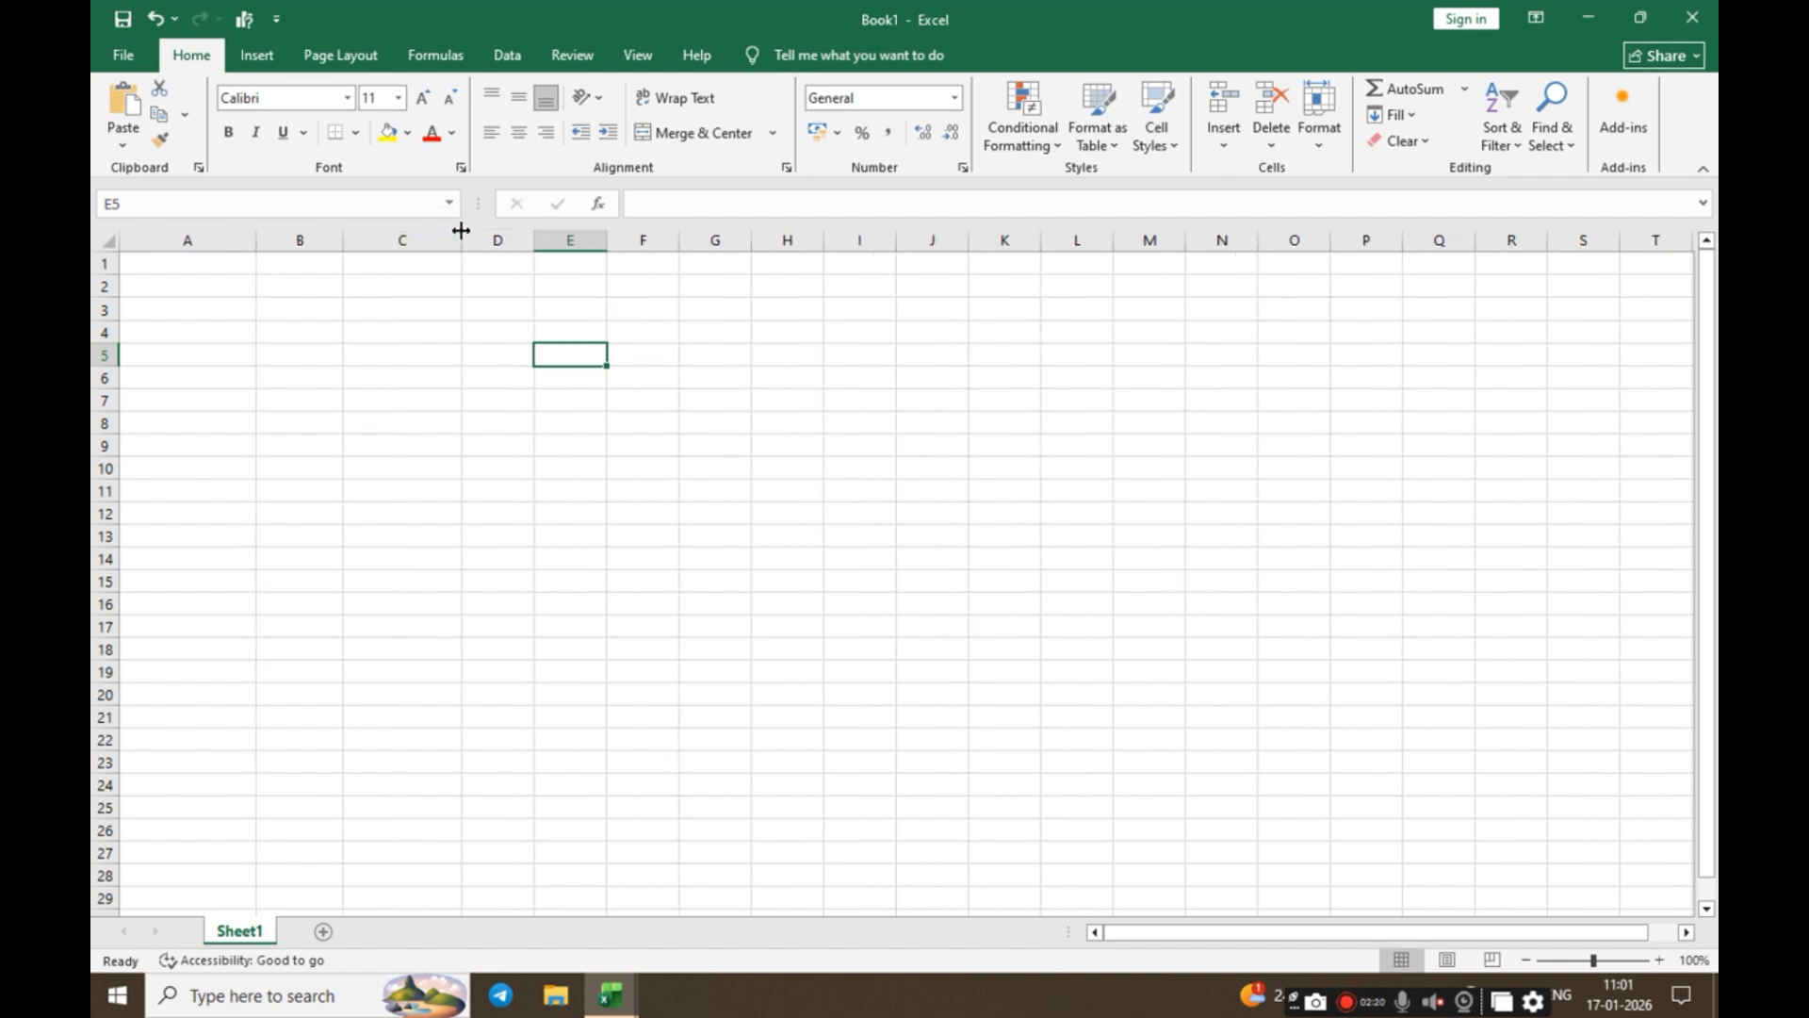
pyautogui.moveTo(461, 231); pyautogui.dragTo(425, 240)
pyautogui.moveTo(252, 243); pyautogui.dragTo(214, 251)
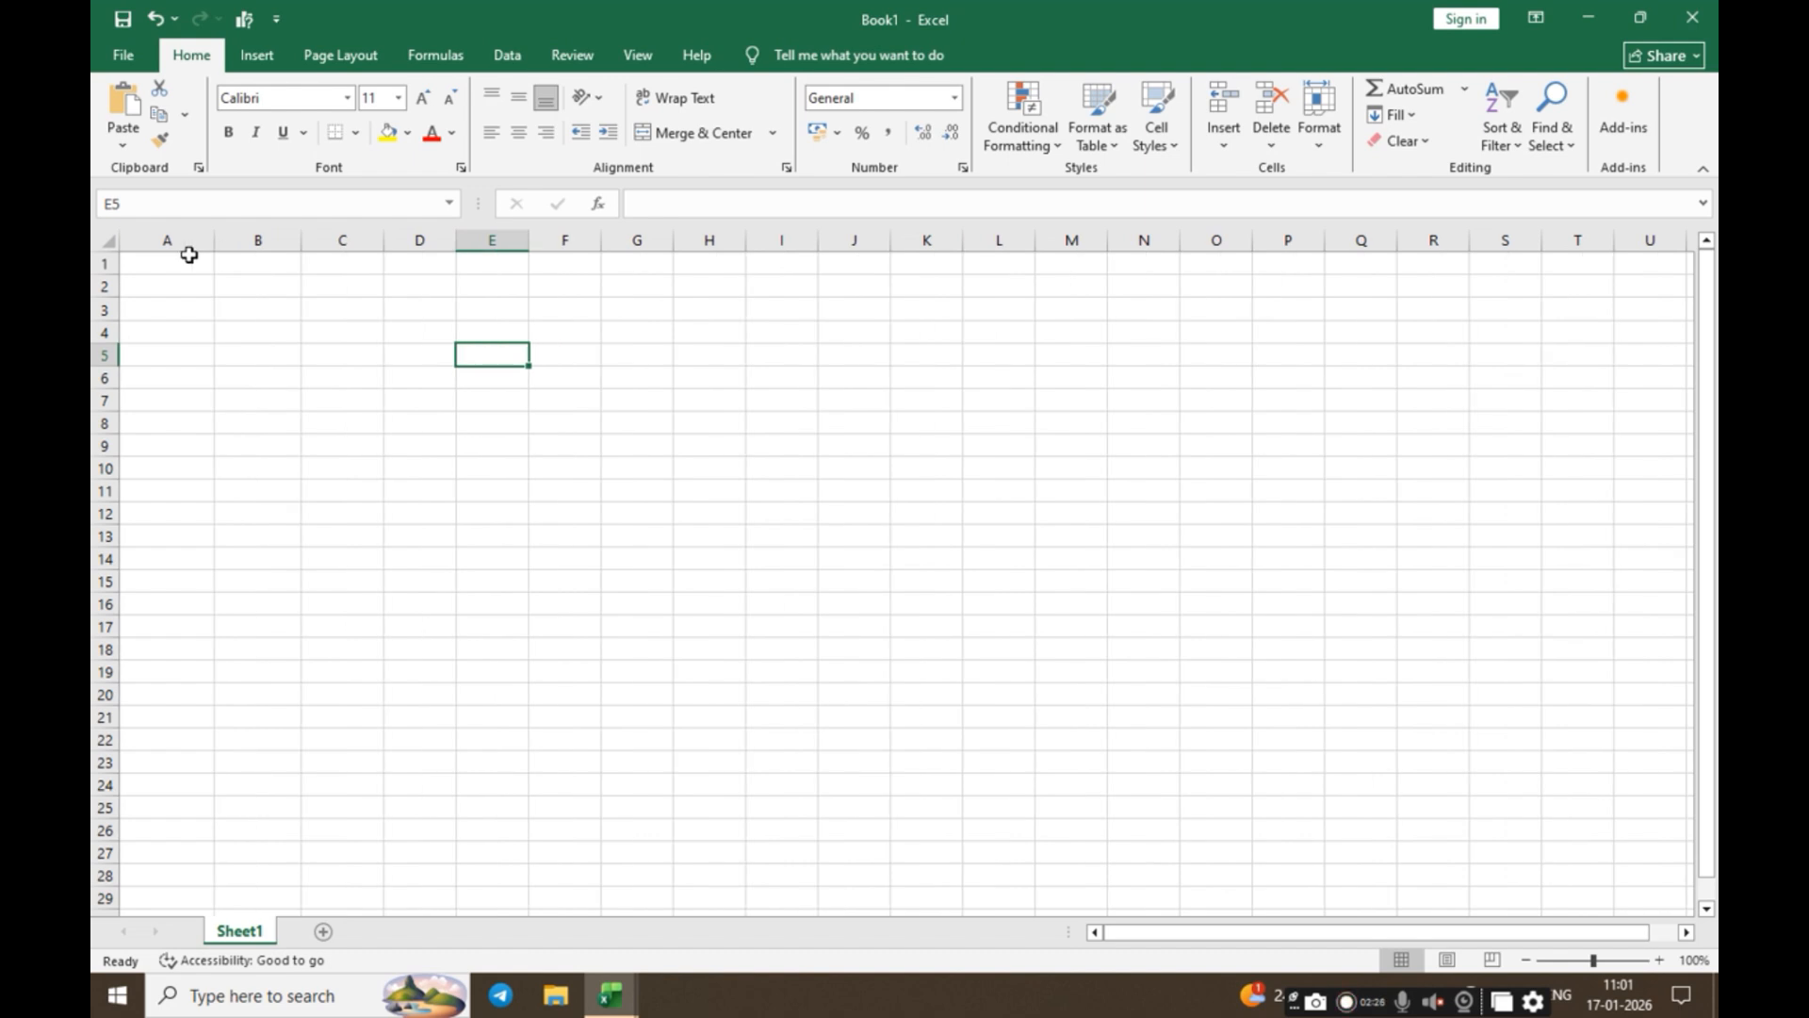
# Step: Select columns A through G and widen them all together to a width of 20.86
pyautogui.click(171, 234)
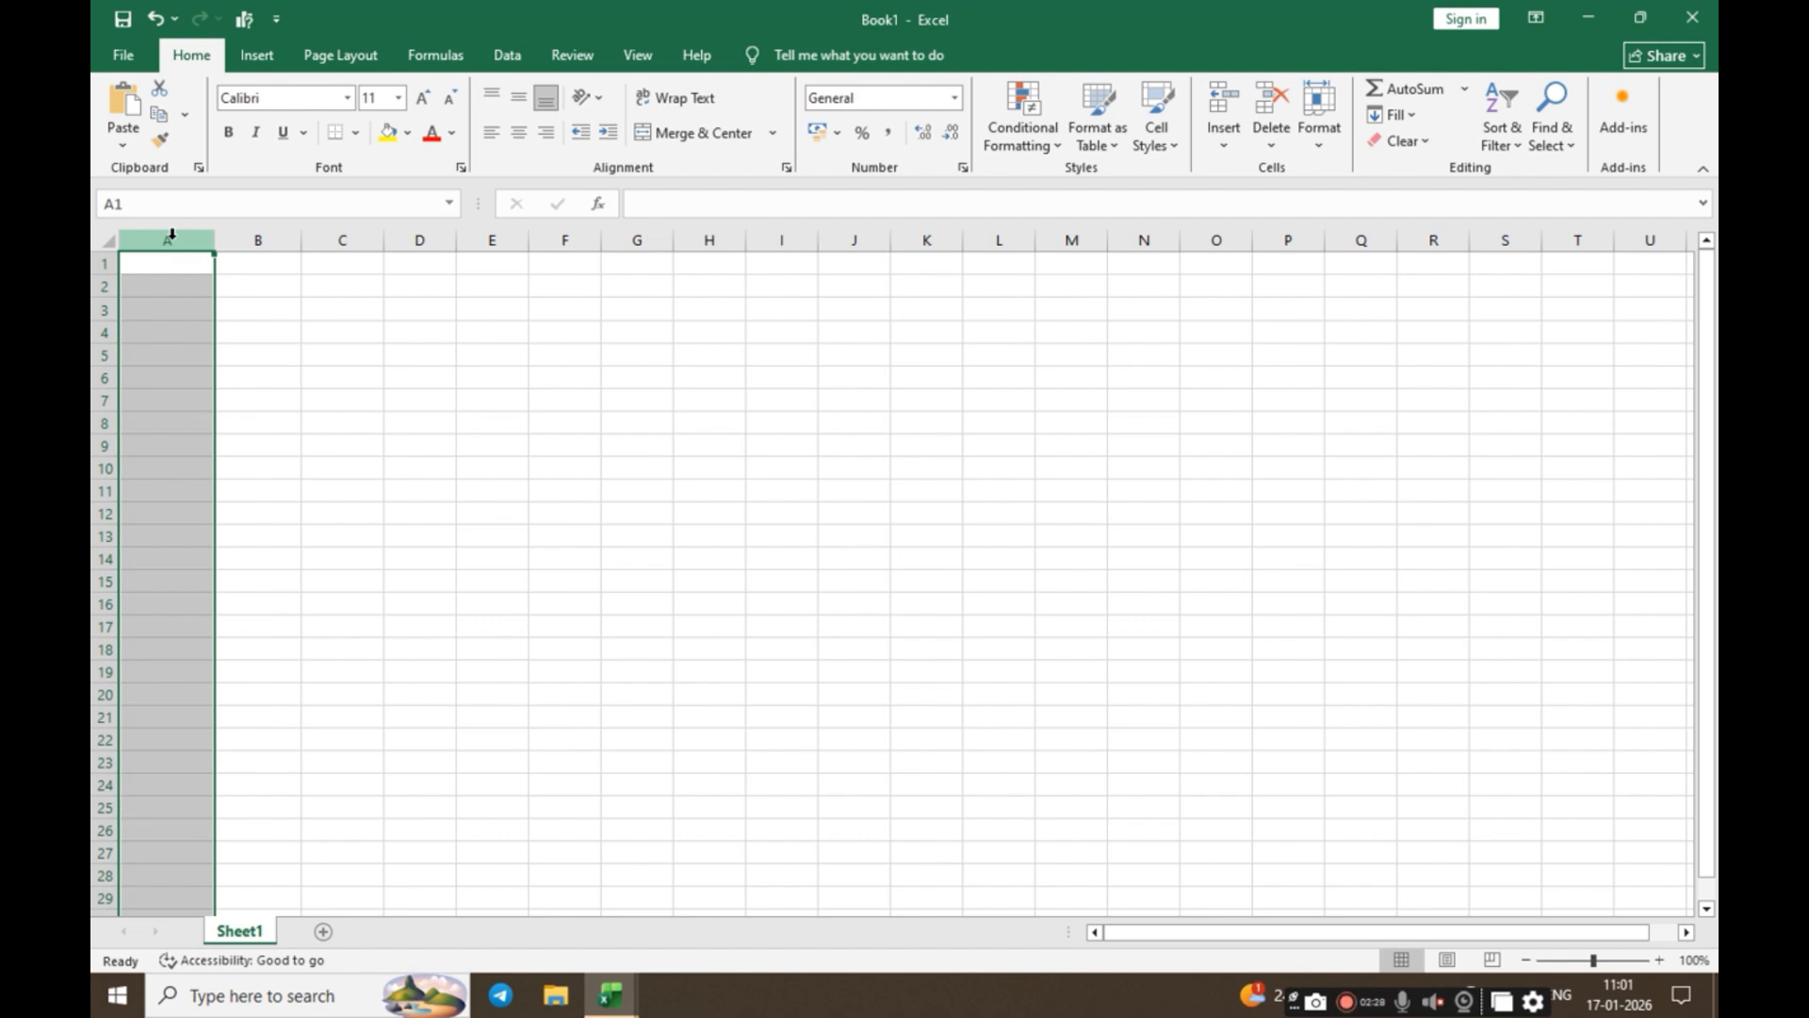
pyautogui.moveTo(172, 234); pyautogui.dragTo(613, 238)
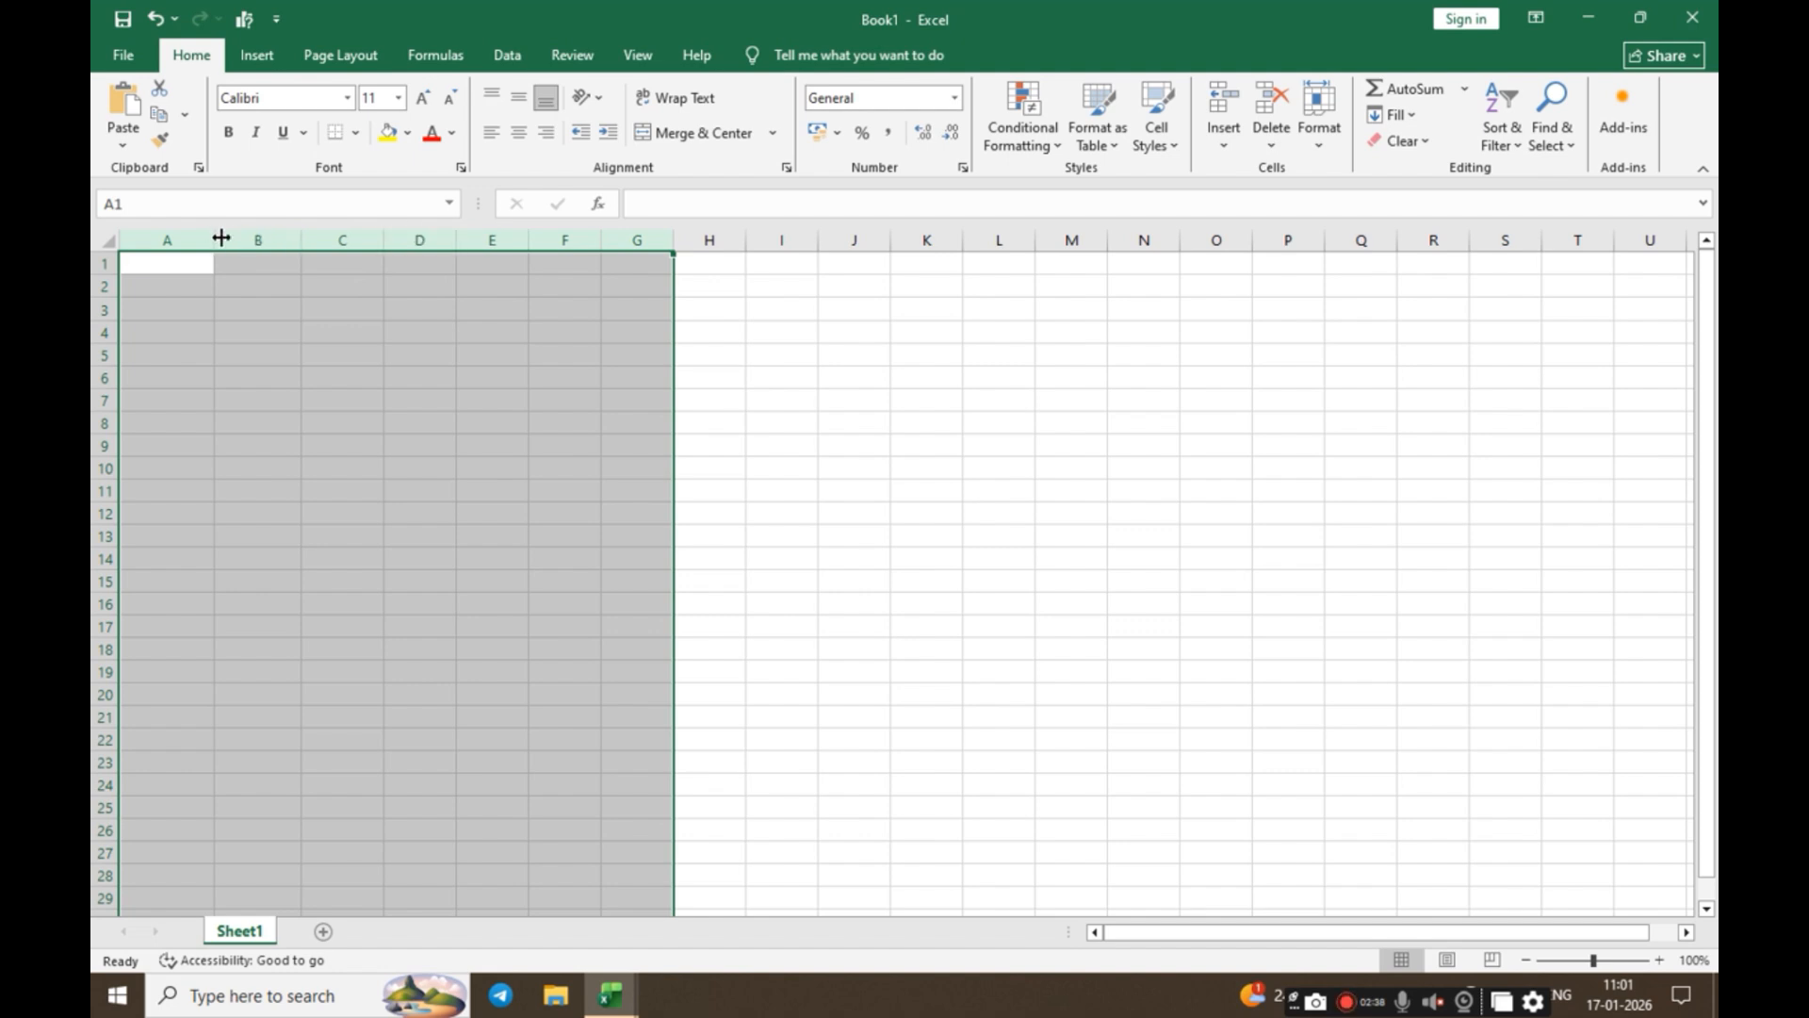
pyautogui.moveTo(383, 242); pyautogui.dragTo(470, 241)
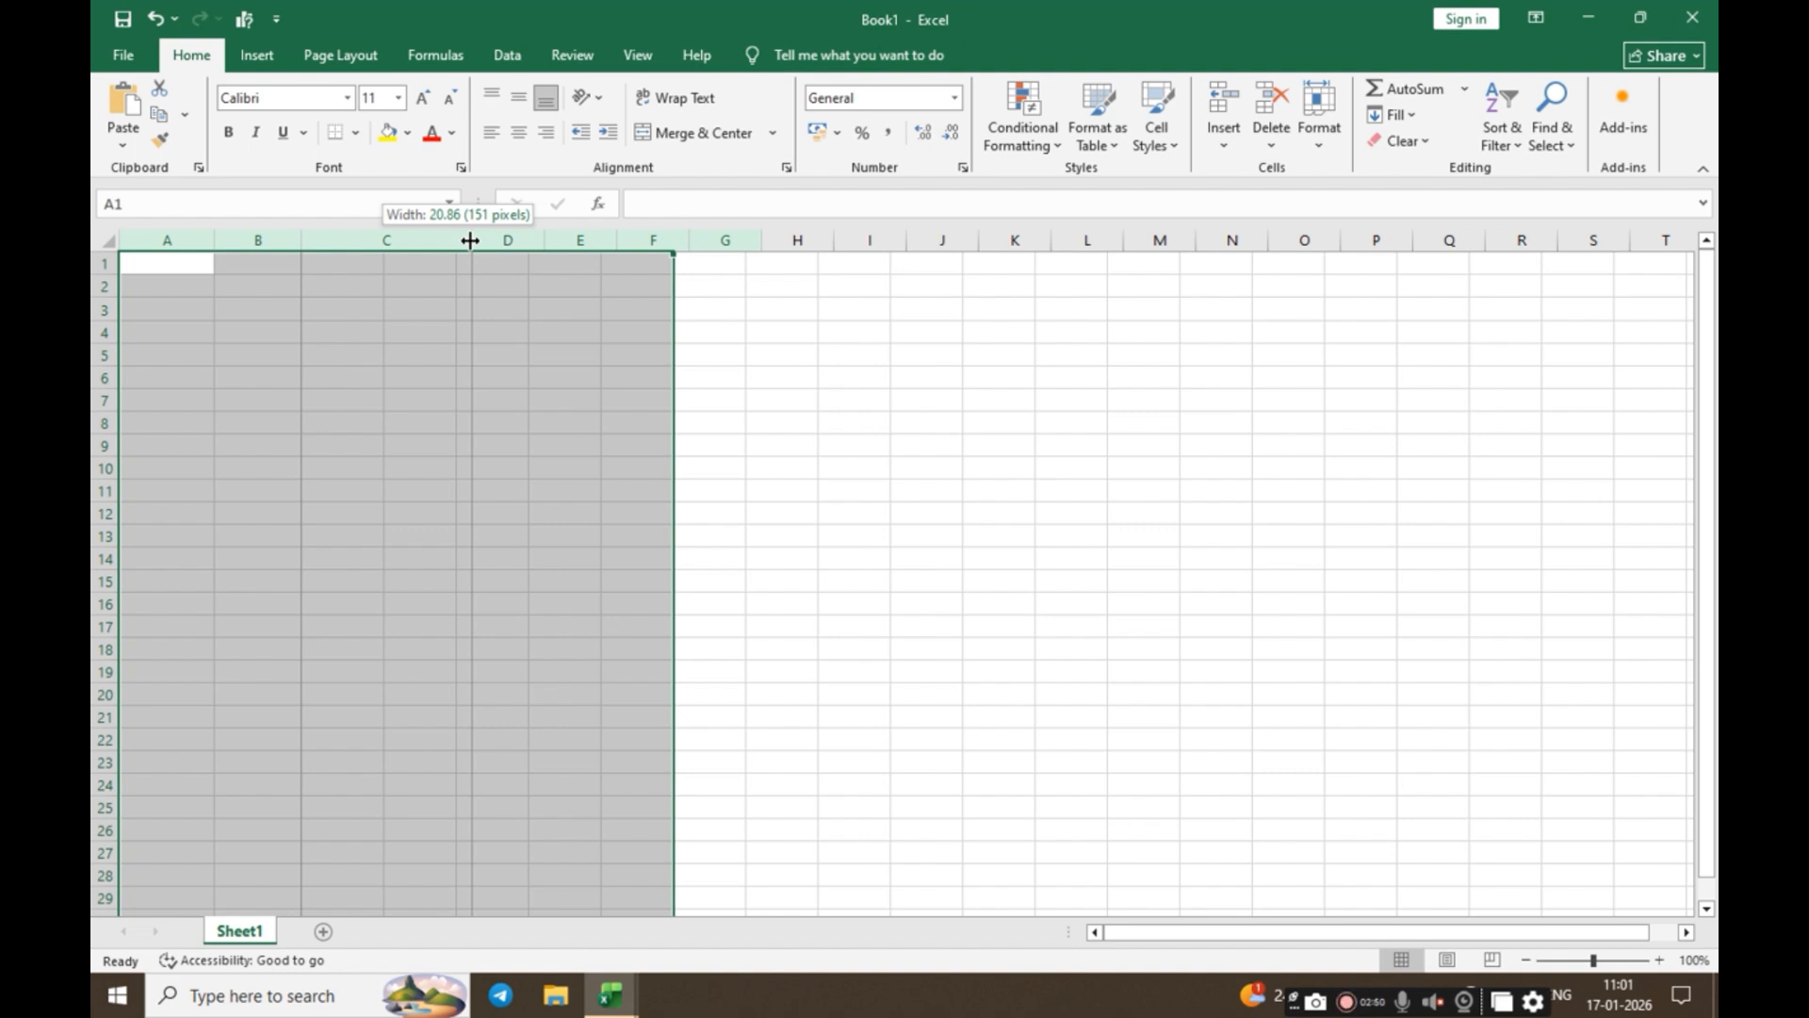
pyautogui.moveTo(470, 240); pyautogui.dragTo(470, 239)
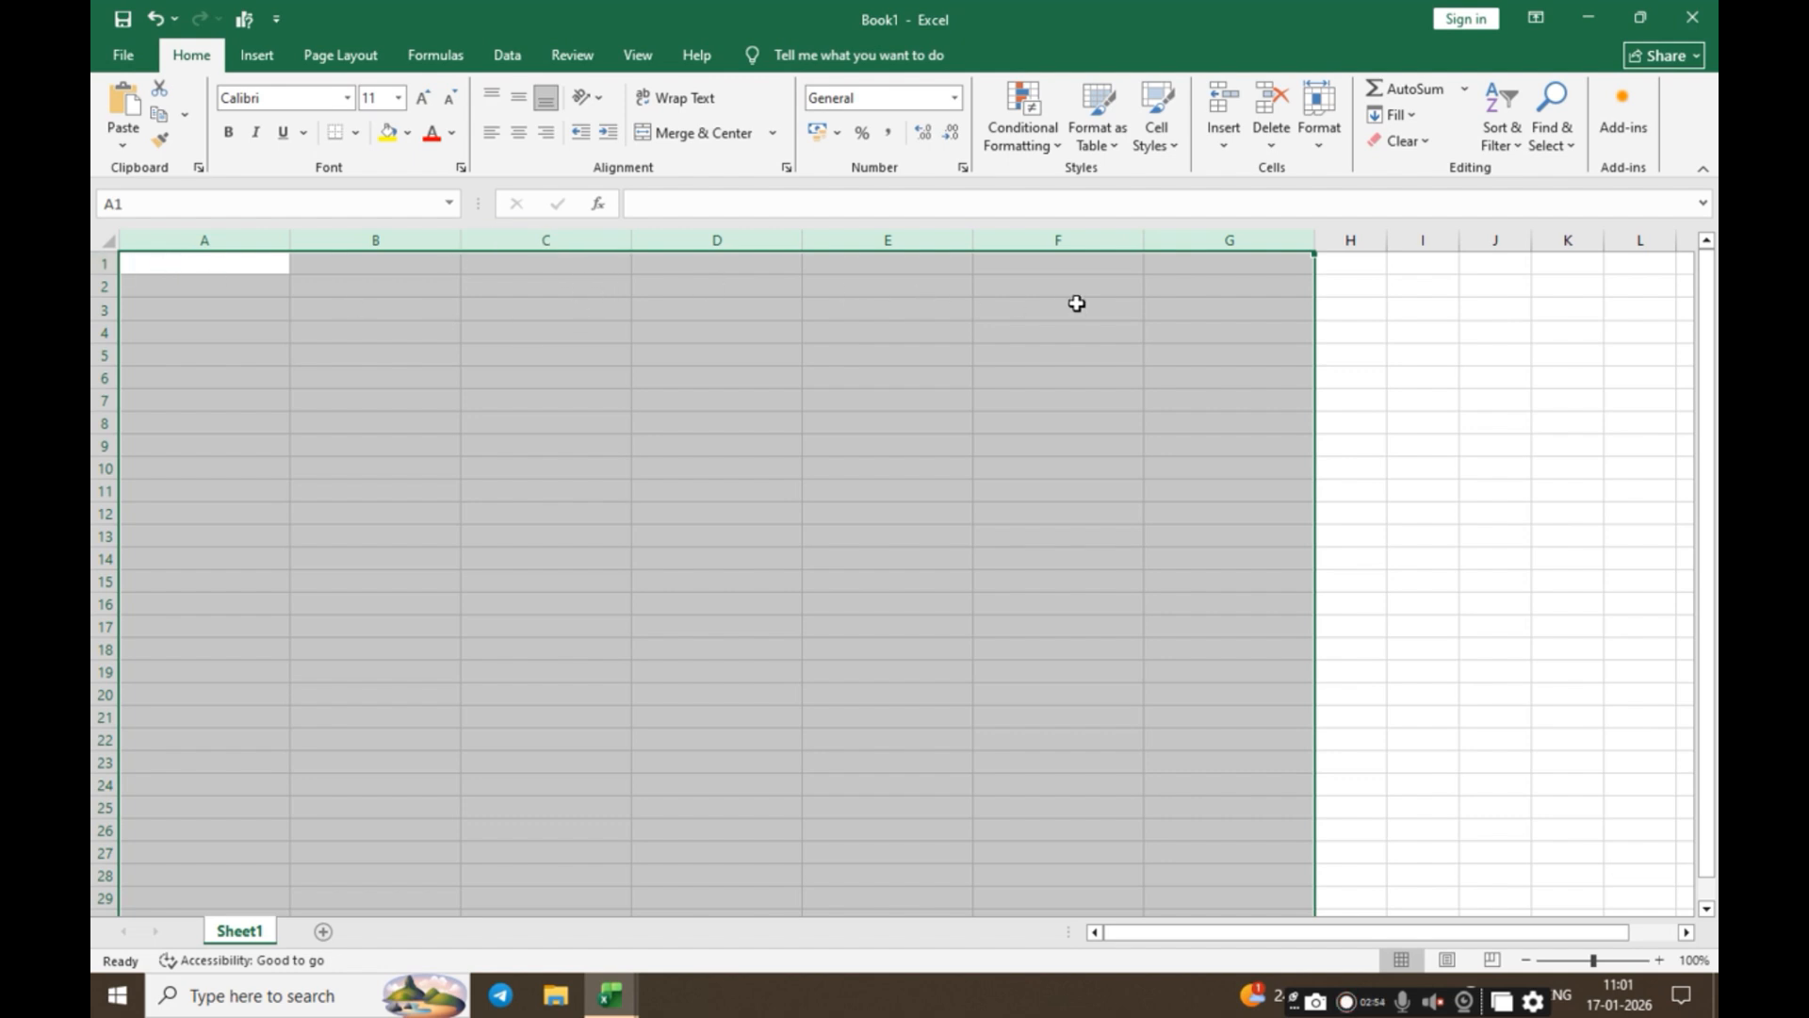
pyautogui.click(984, 355)
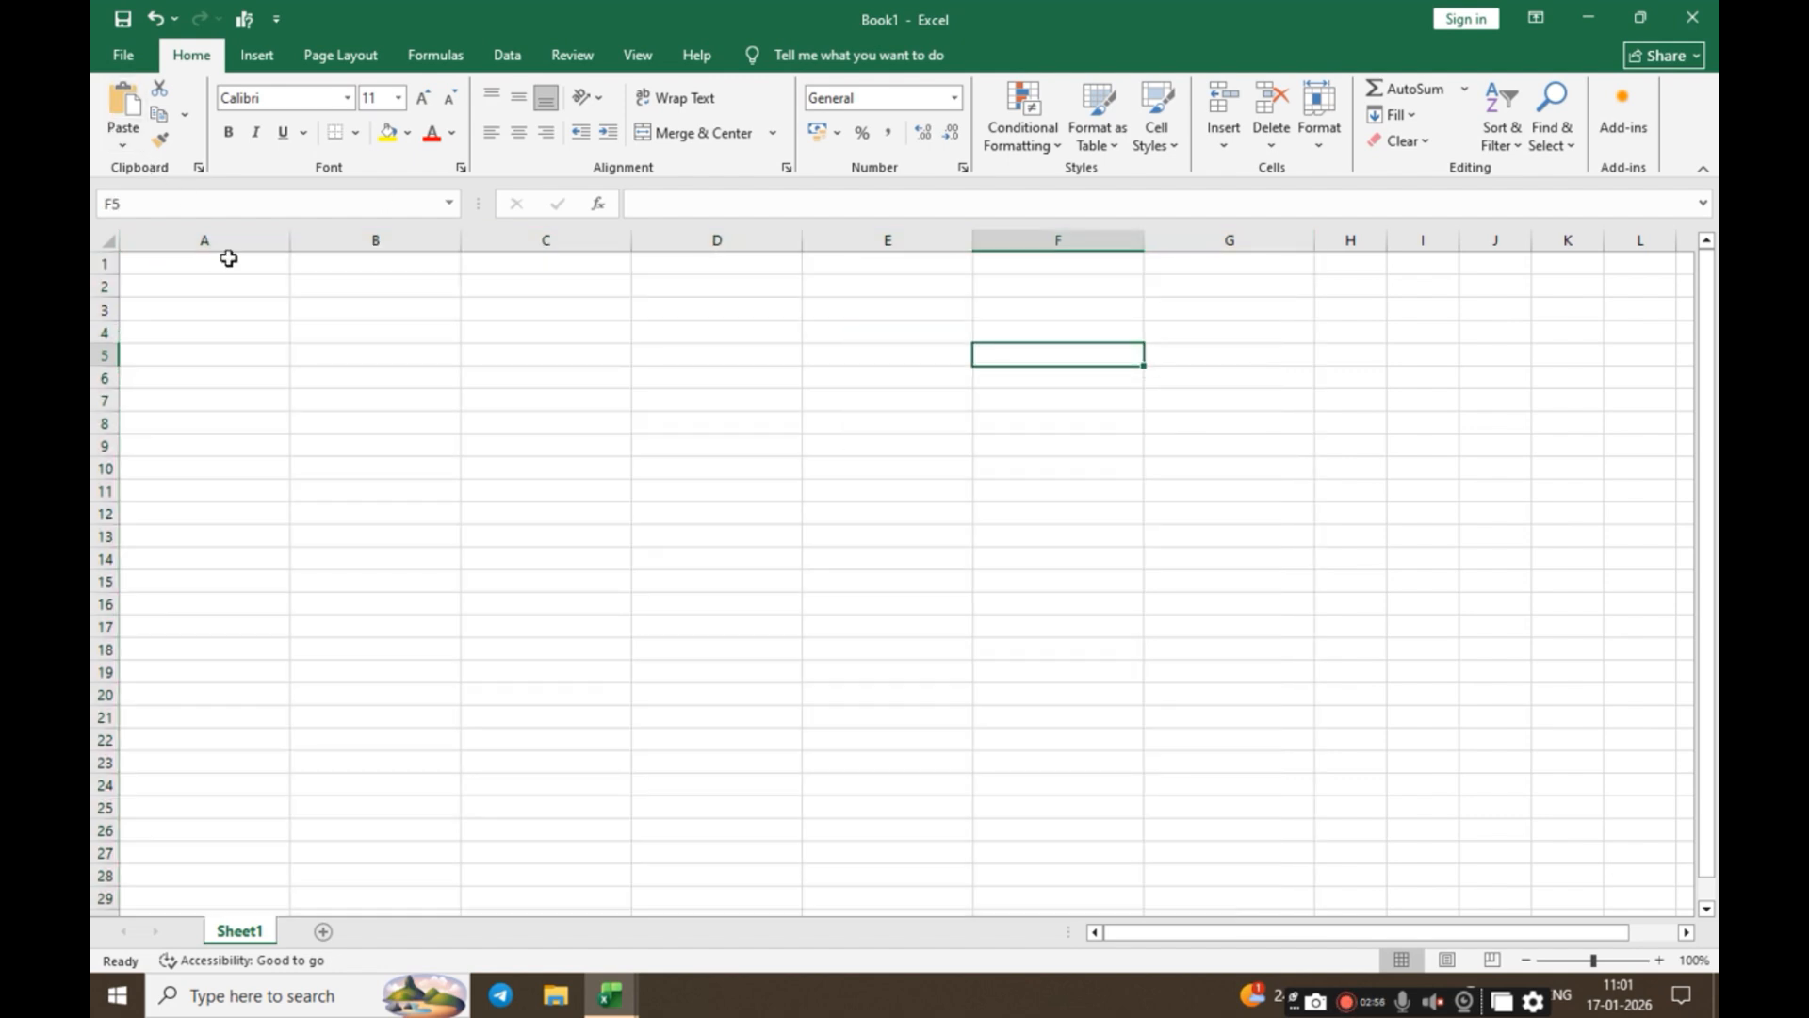
# Step: Select columns A through G and narrow them all together to one equal small width
pyautogui.moveTo(228, 236); pyautogui.dragTo(1046, 242)
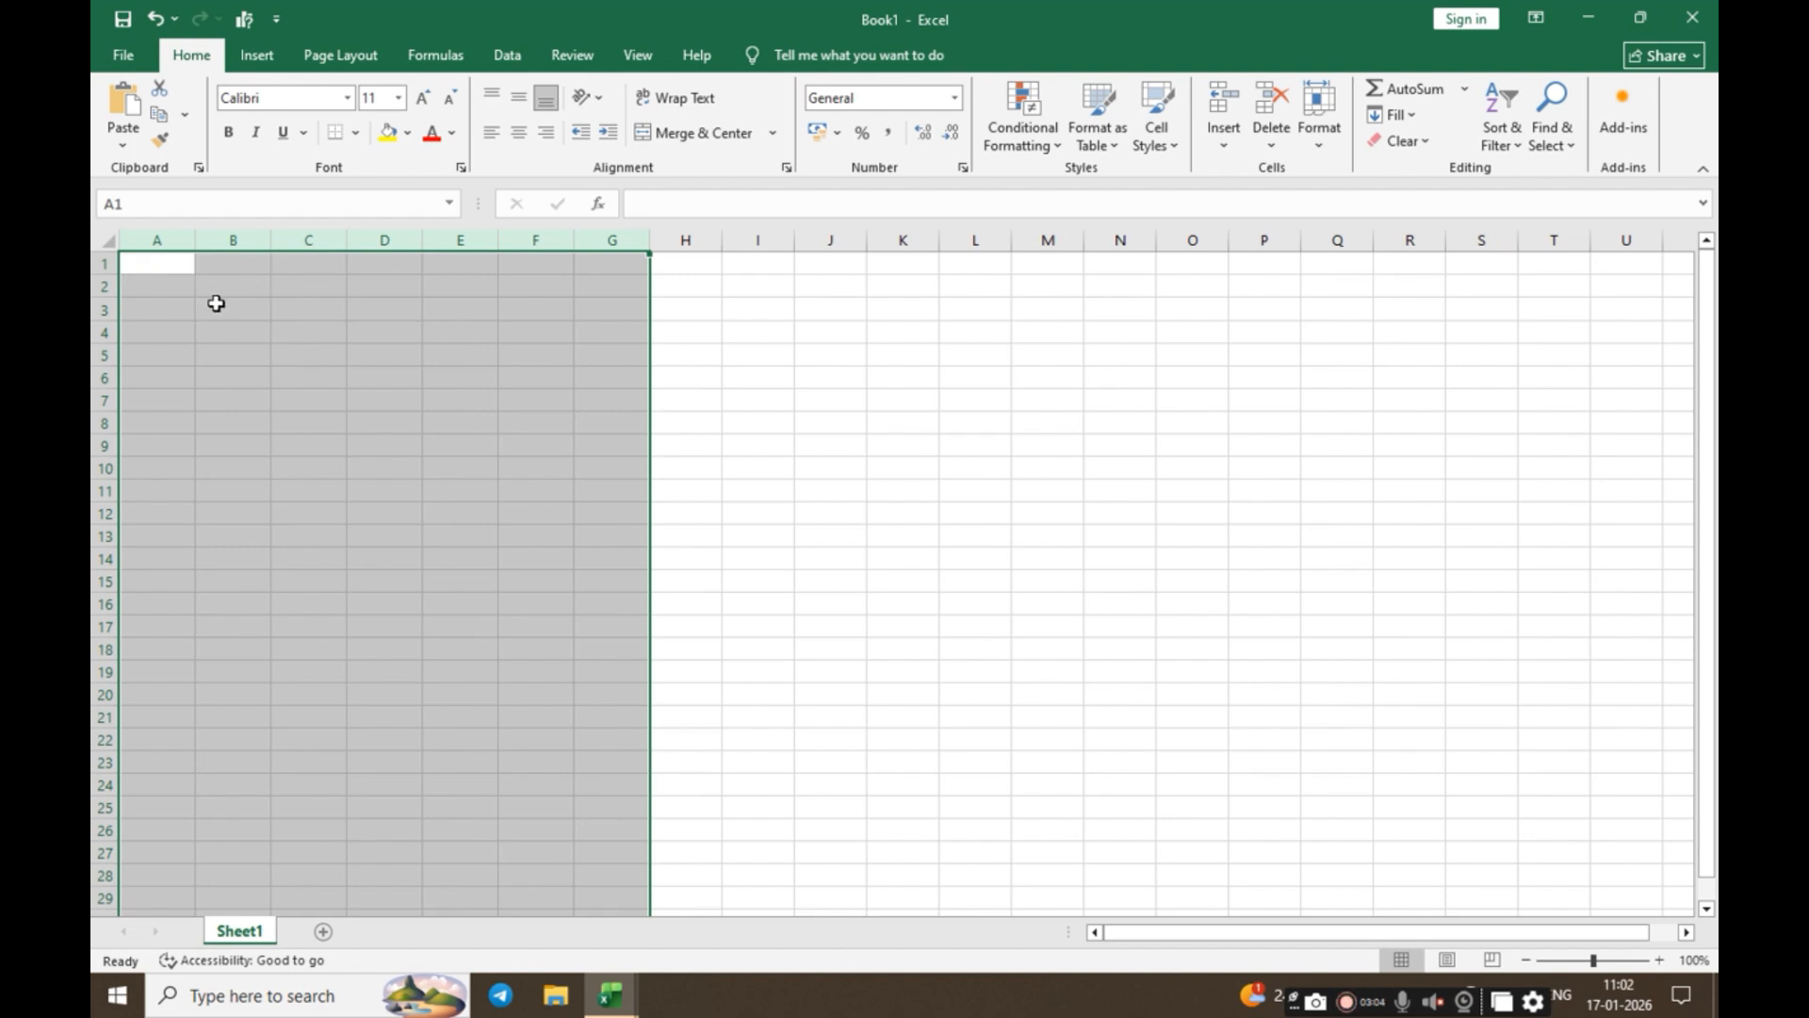
pyautogui.click(322, 335)
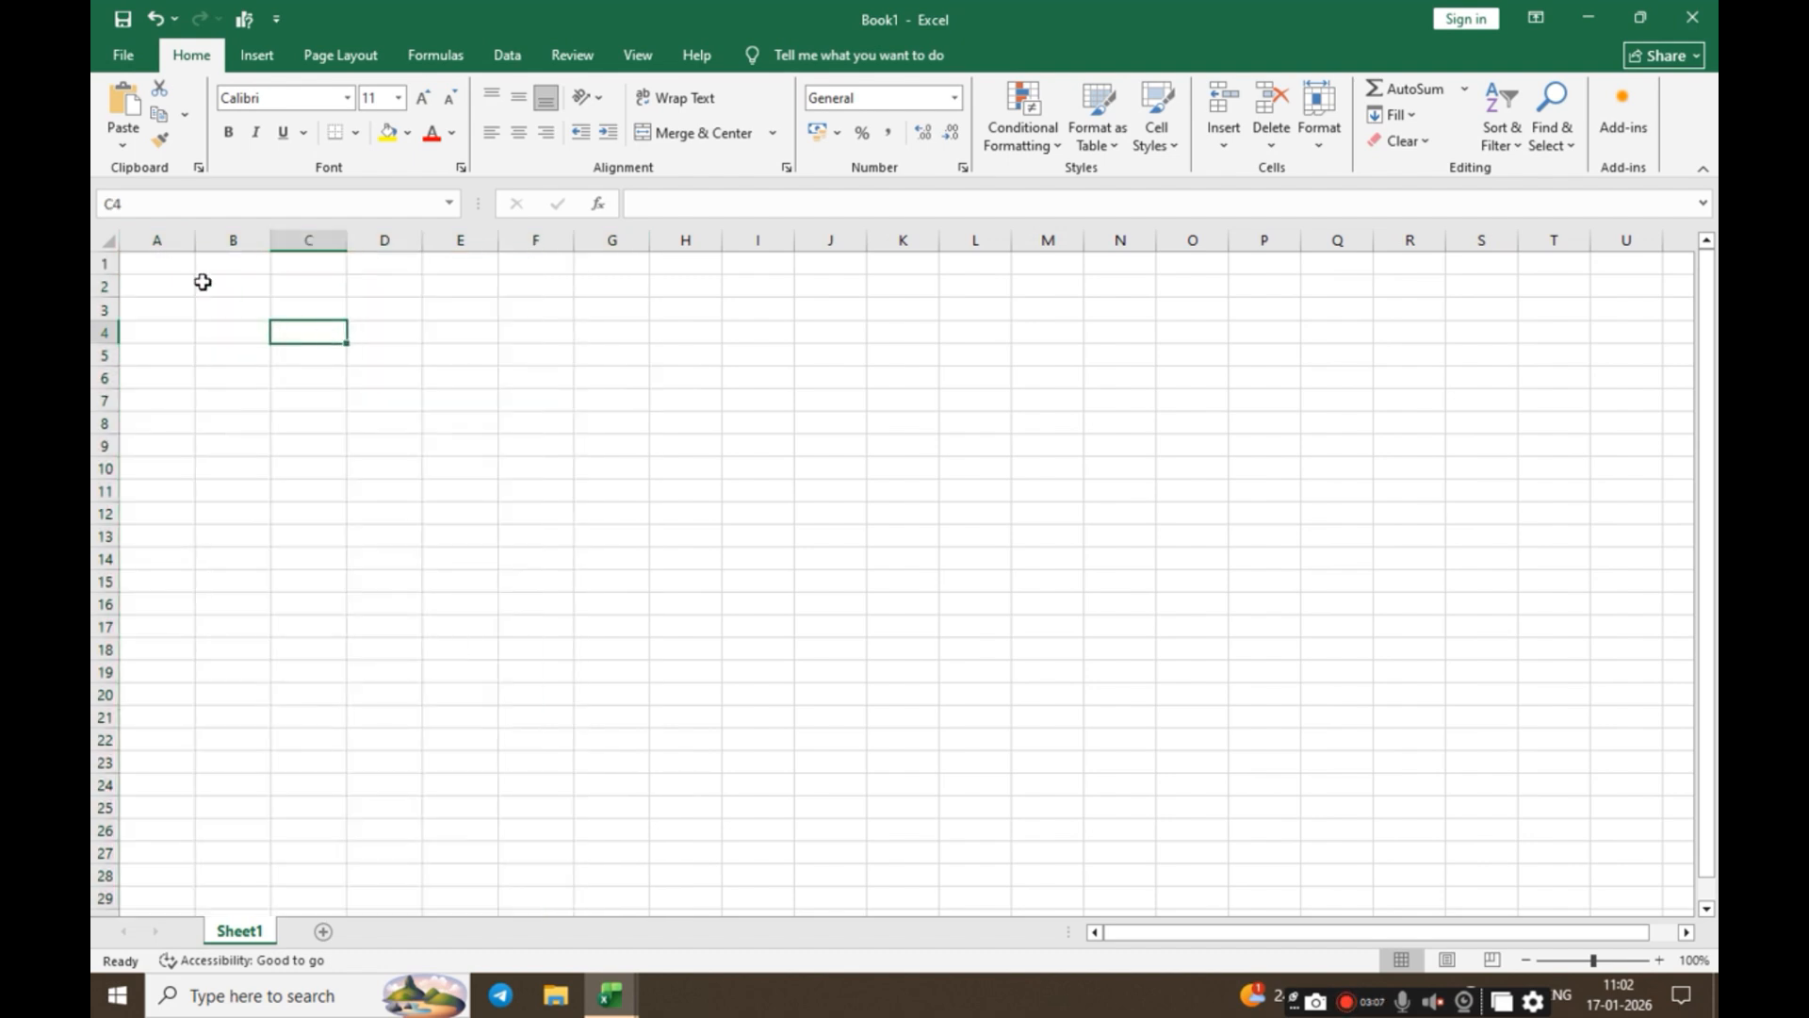
# Step: Narrow column A slightly
pyautogui.moveTo(187, 242); pyautogui.dragTo(182, 241)
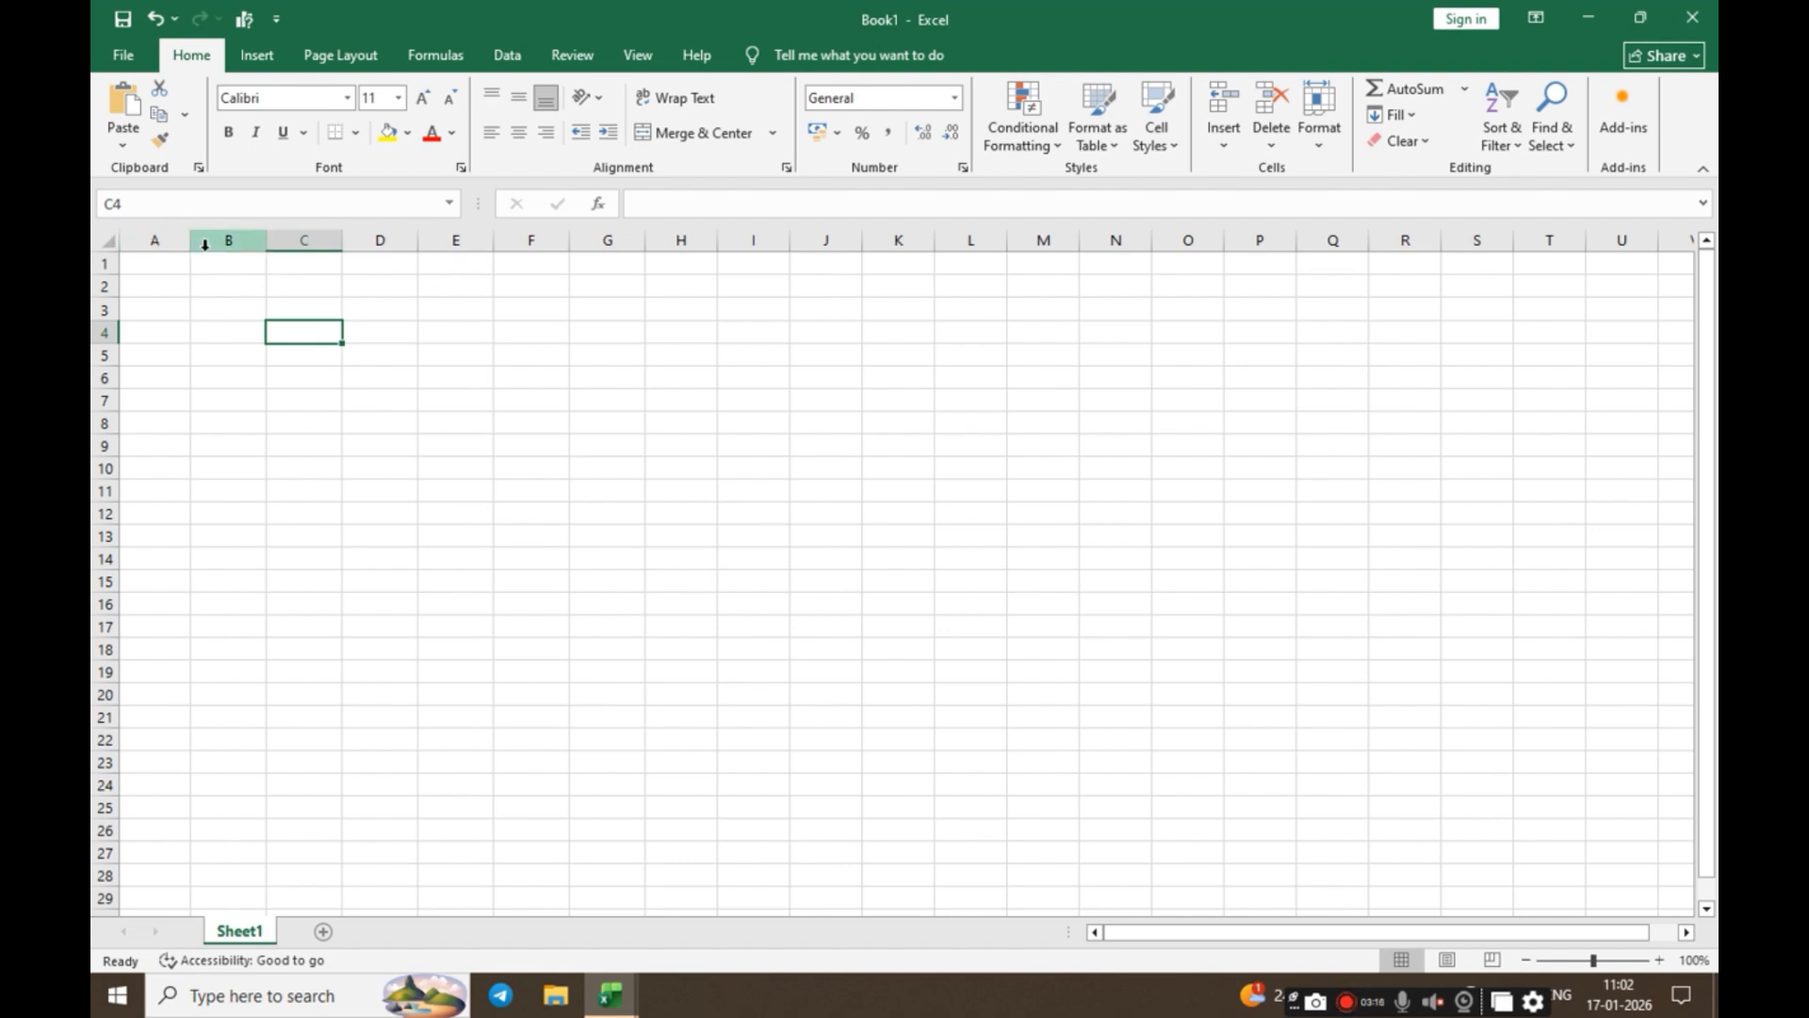
# Step: Select columns A through H, widen them all together to one equal width, and deselect them
pyautogui.moveTo(156, 242); pyautogui.dragTo(663, 237)
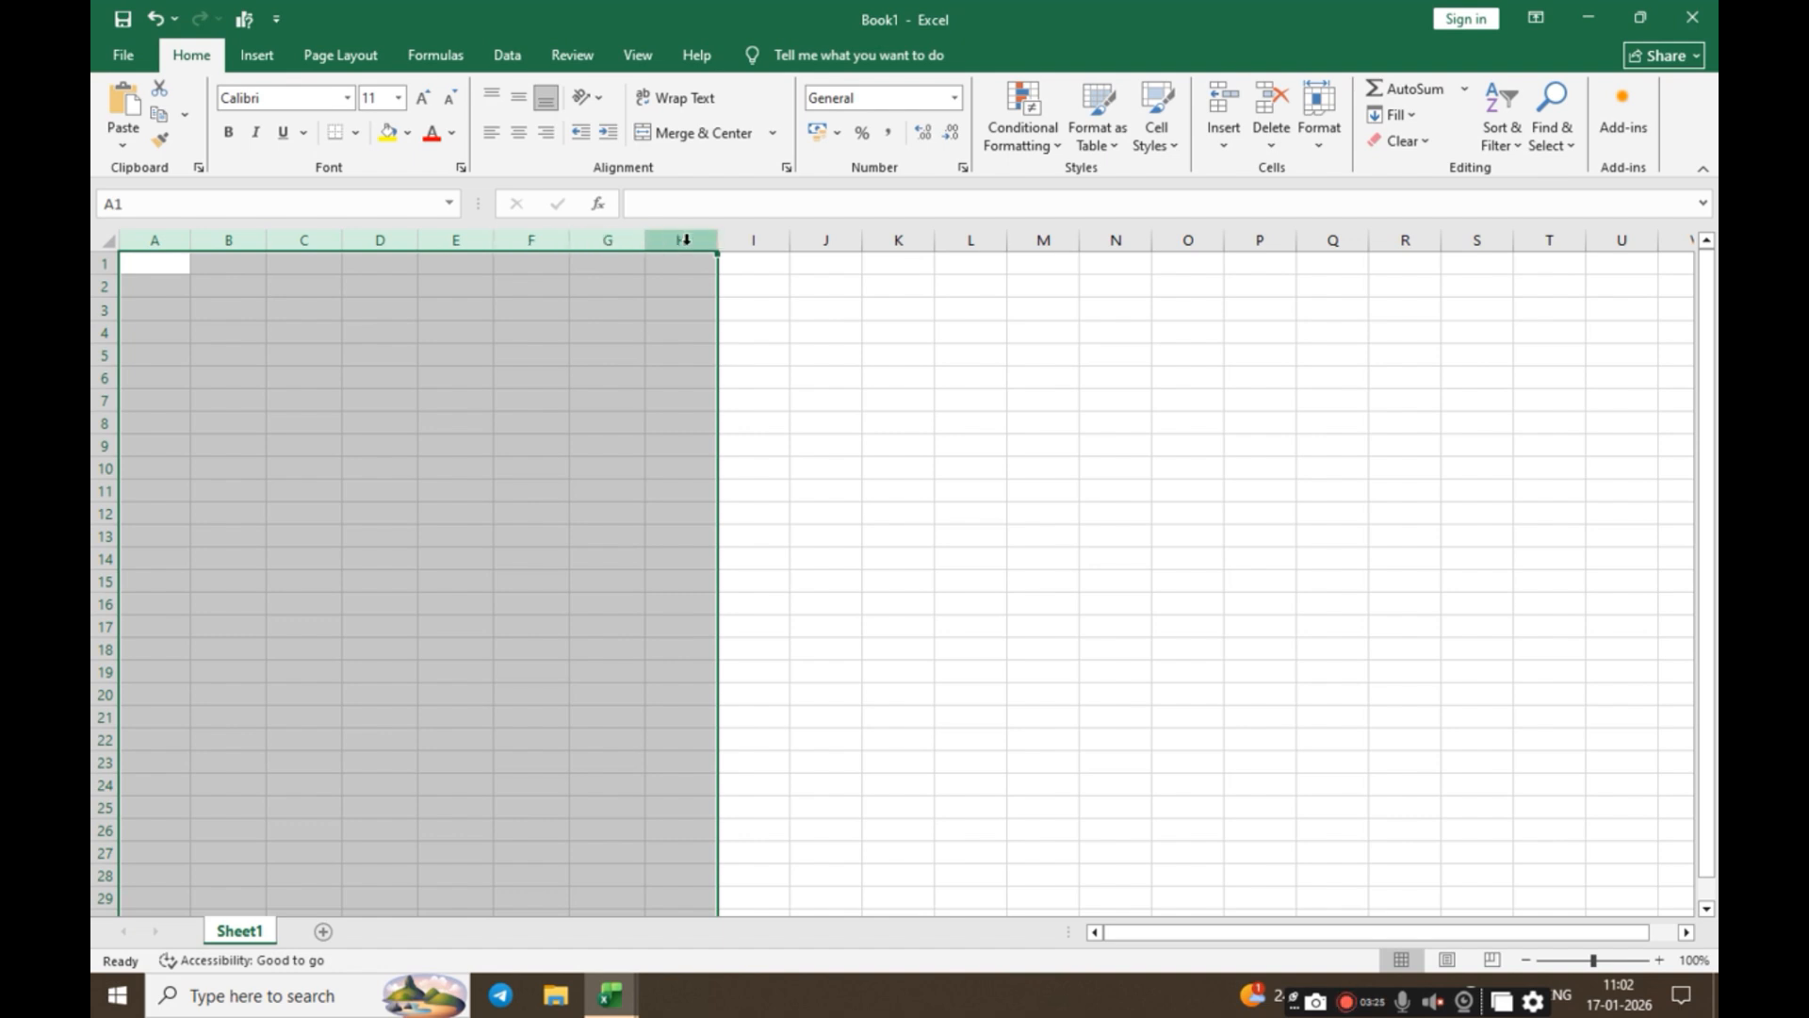
pyautogui.moveTo(651, 247); pyautogui.dragTo(731, 240)
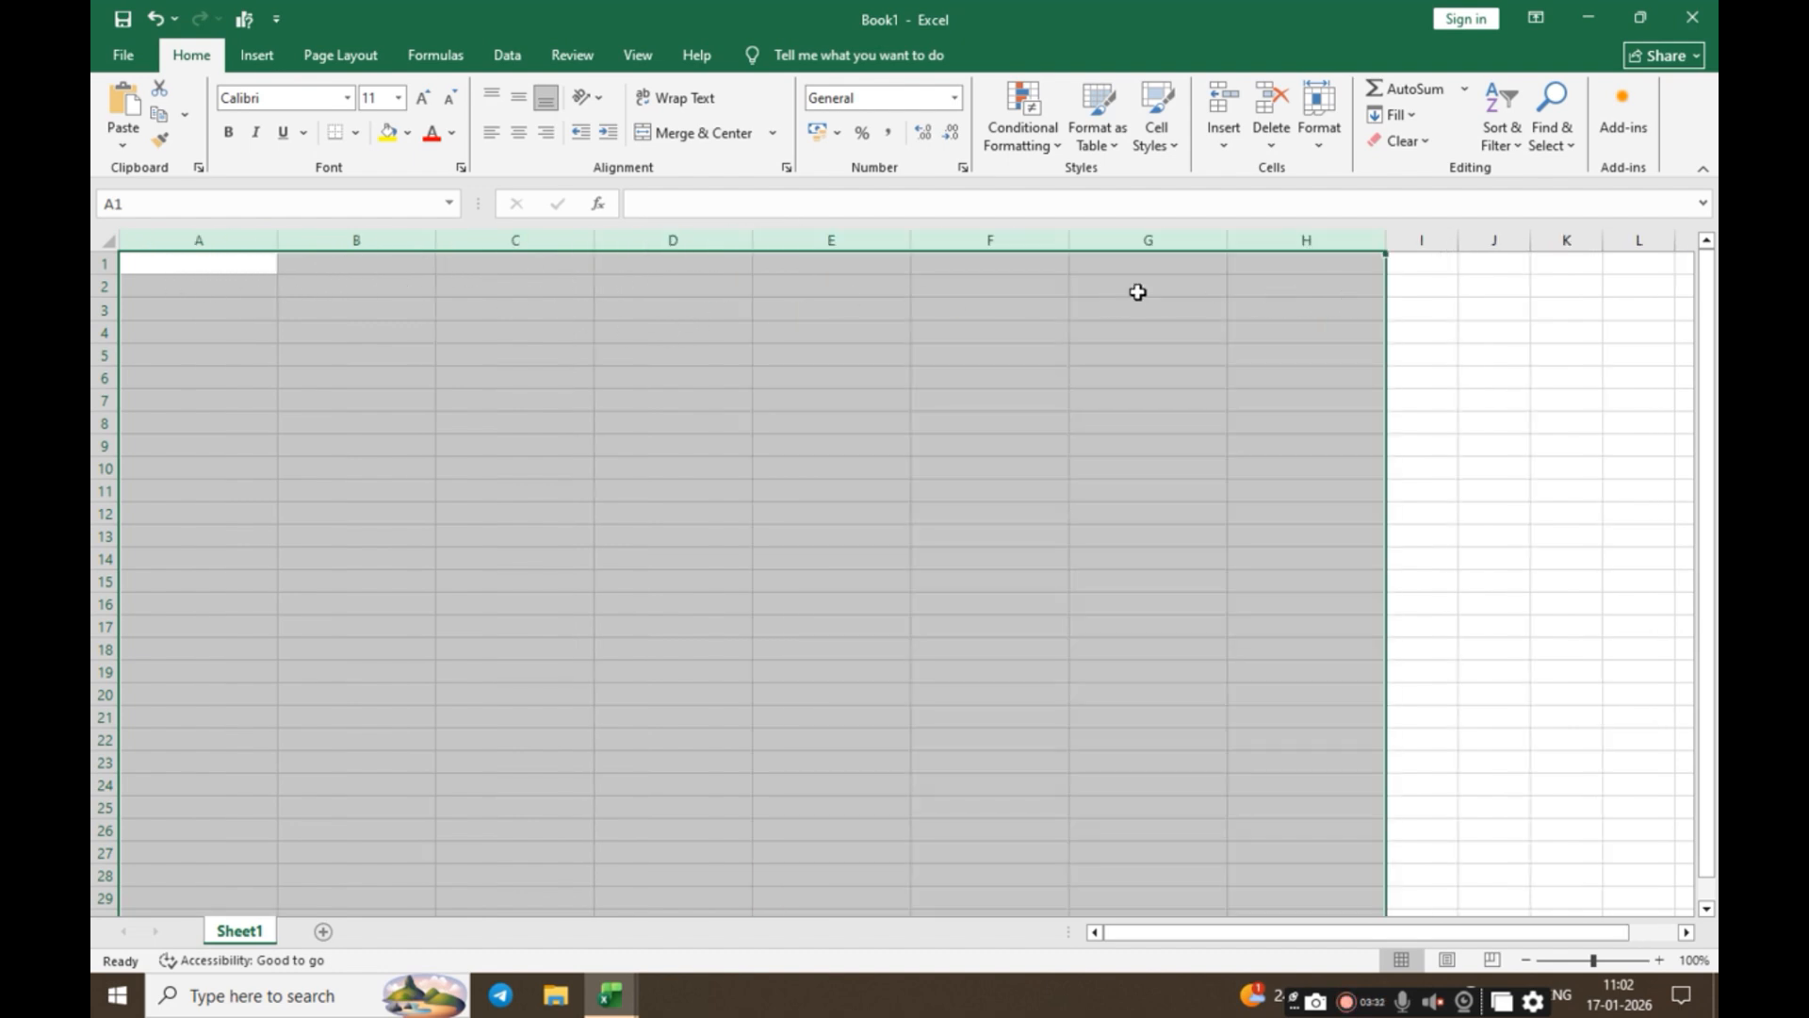
pyautogui.click(507, 323)
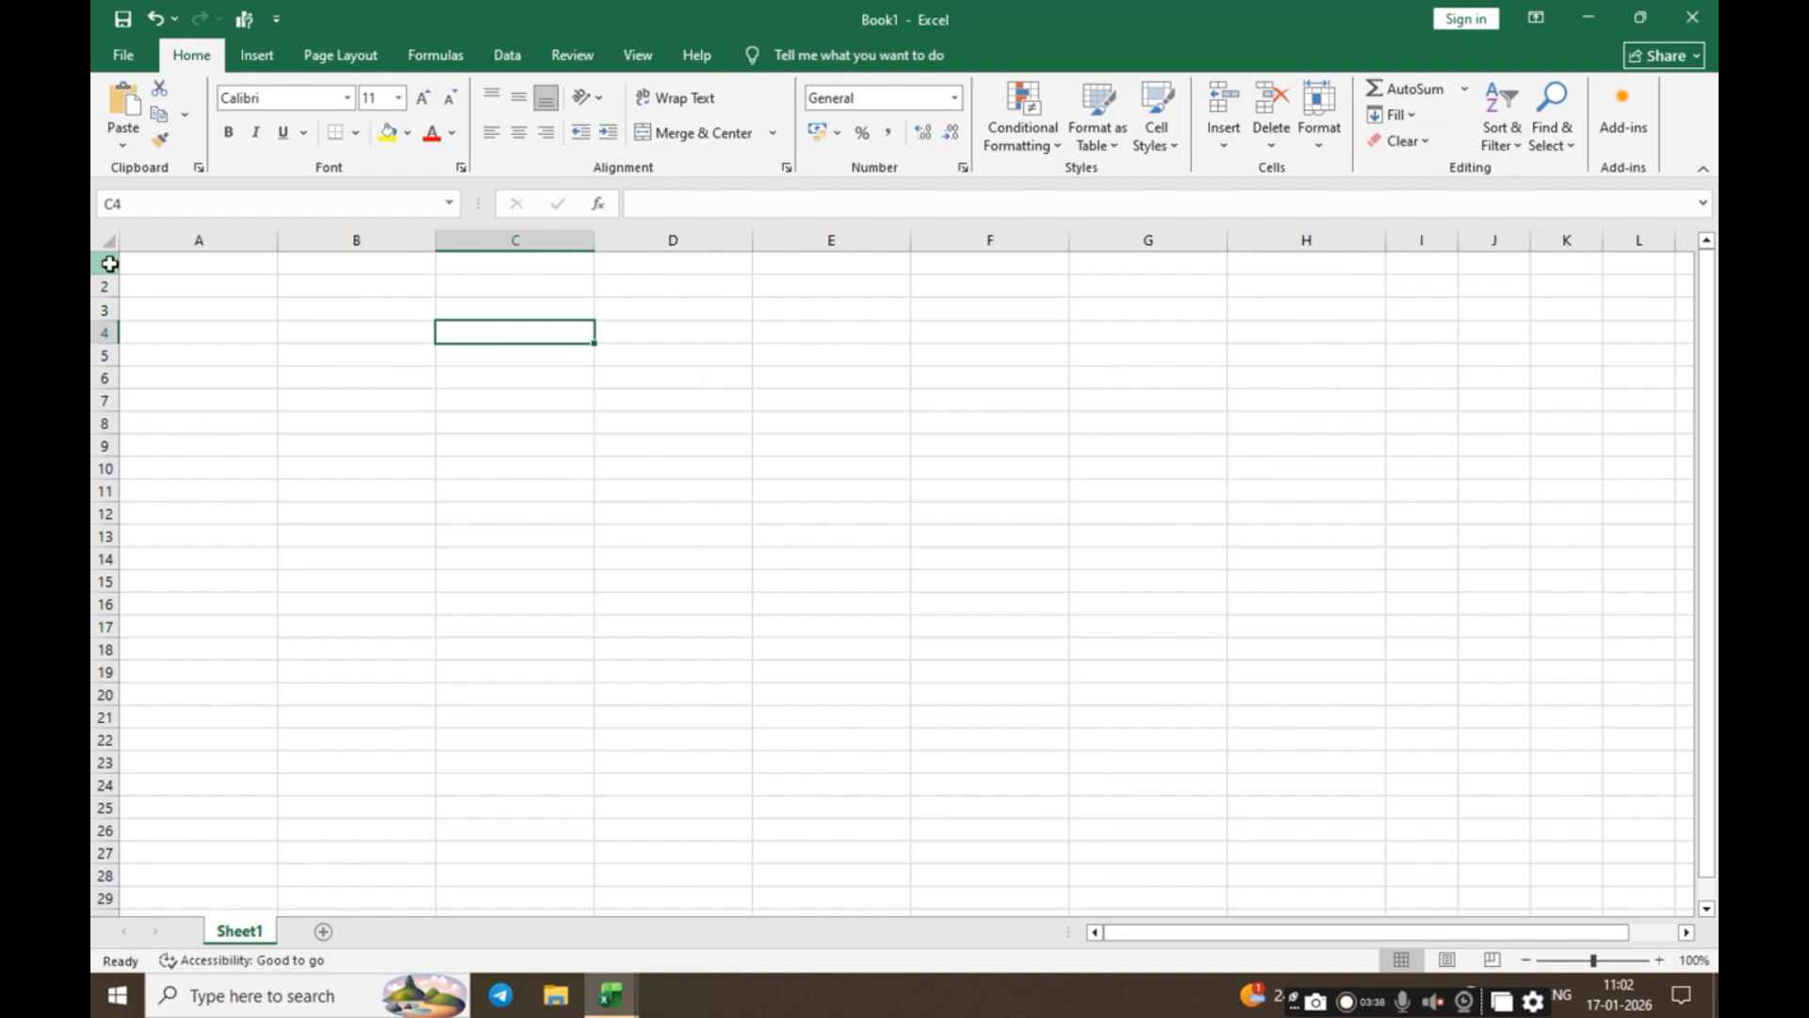
# Step: Select rows 1 through 10, increase their height together to one equal value, and deselect them
pyautogui.moveTo(110, 264); pyautogui.dragTo(105, 560)
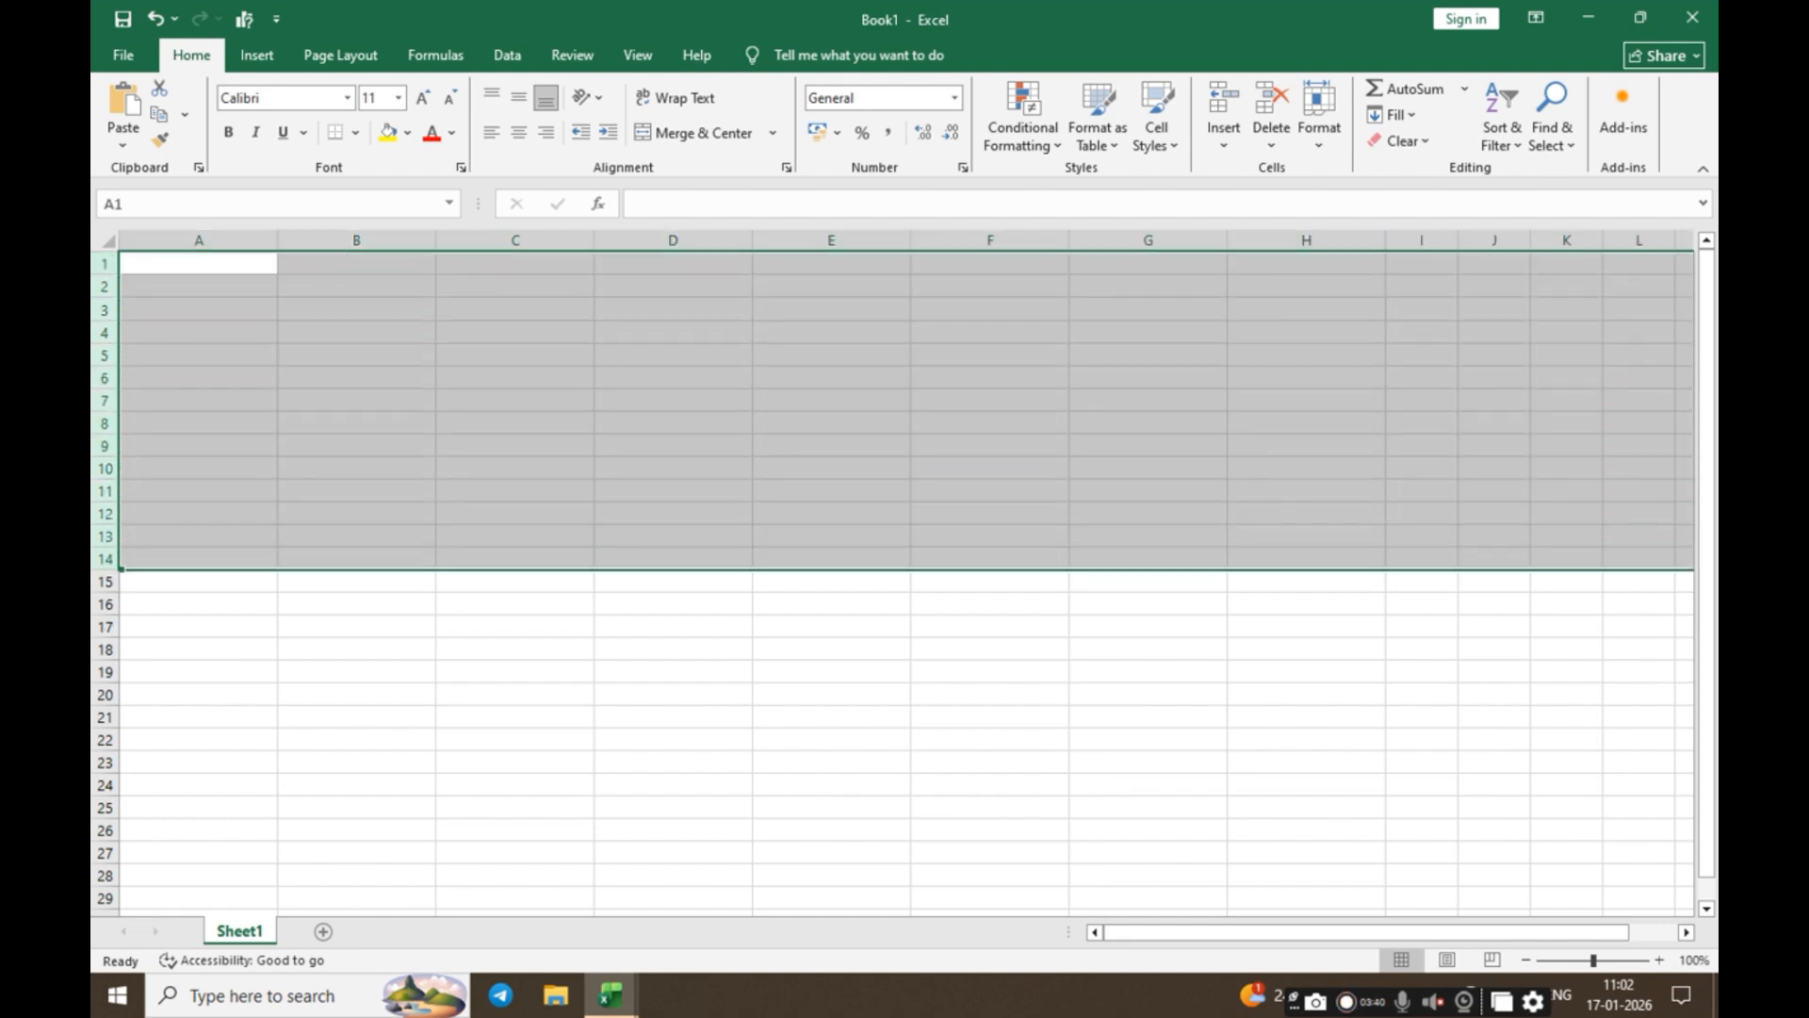
pyautogui.click(106, 263)
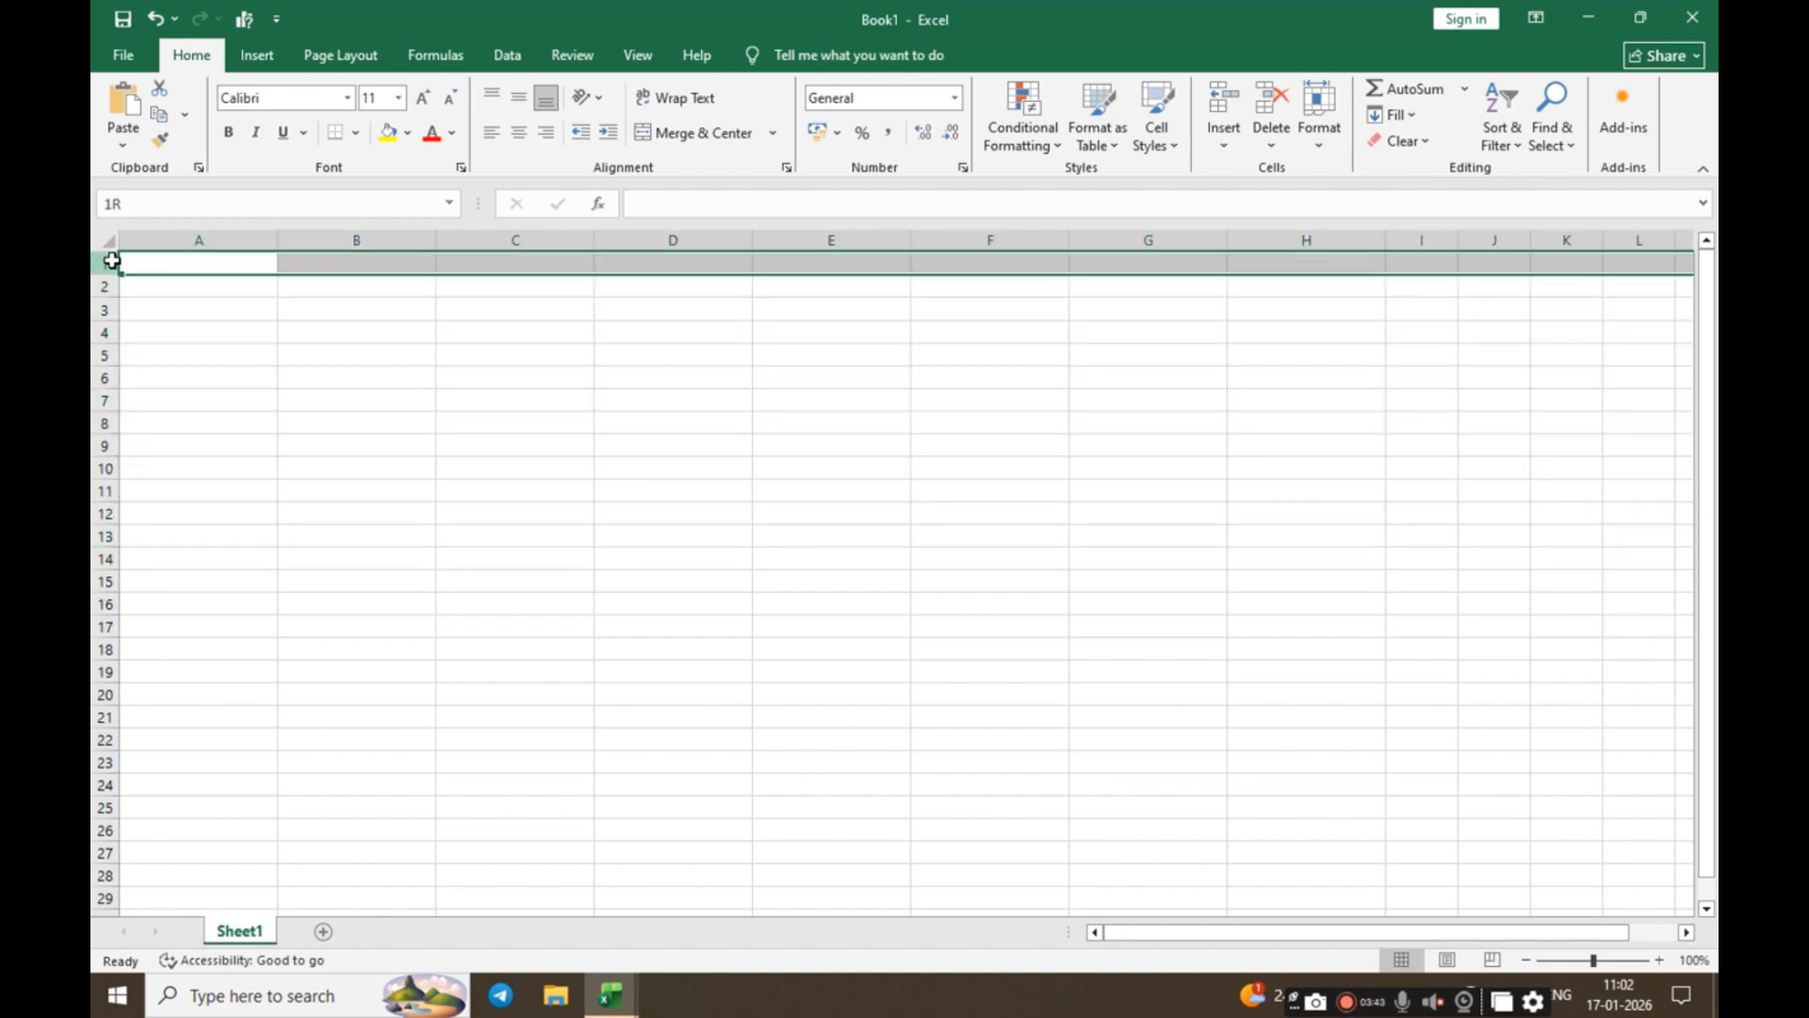
pyautogui.moveTo(106, 263); pyautogui.dragTo(105, 469)
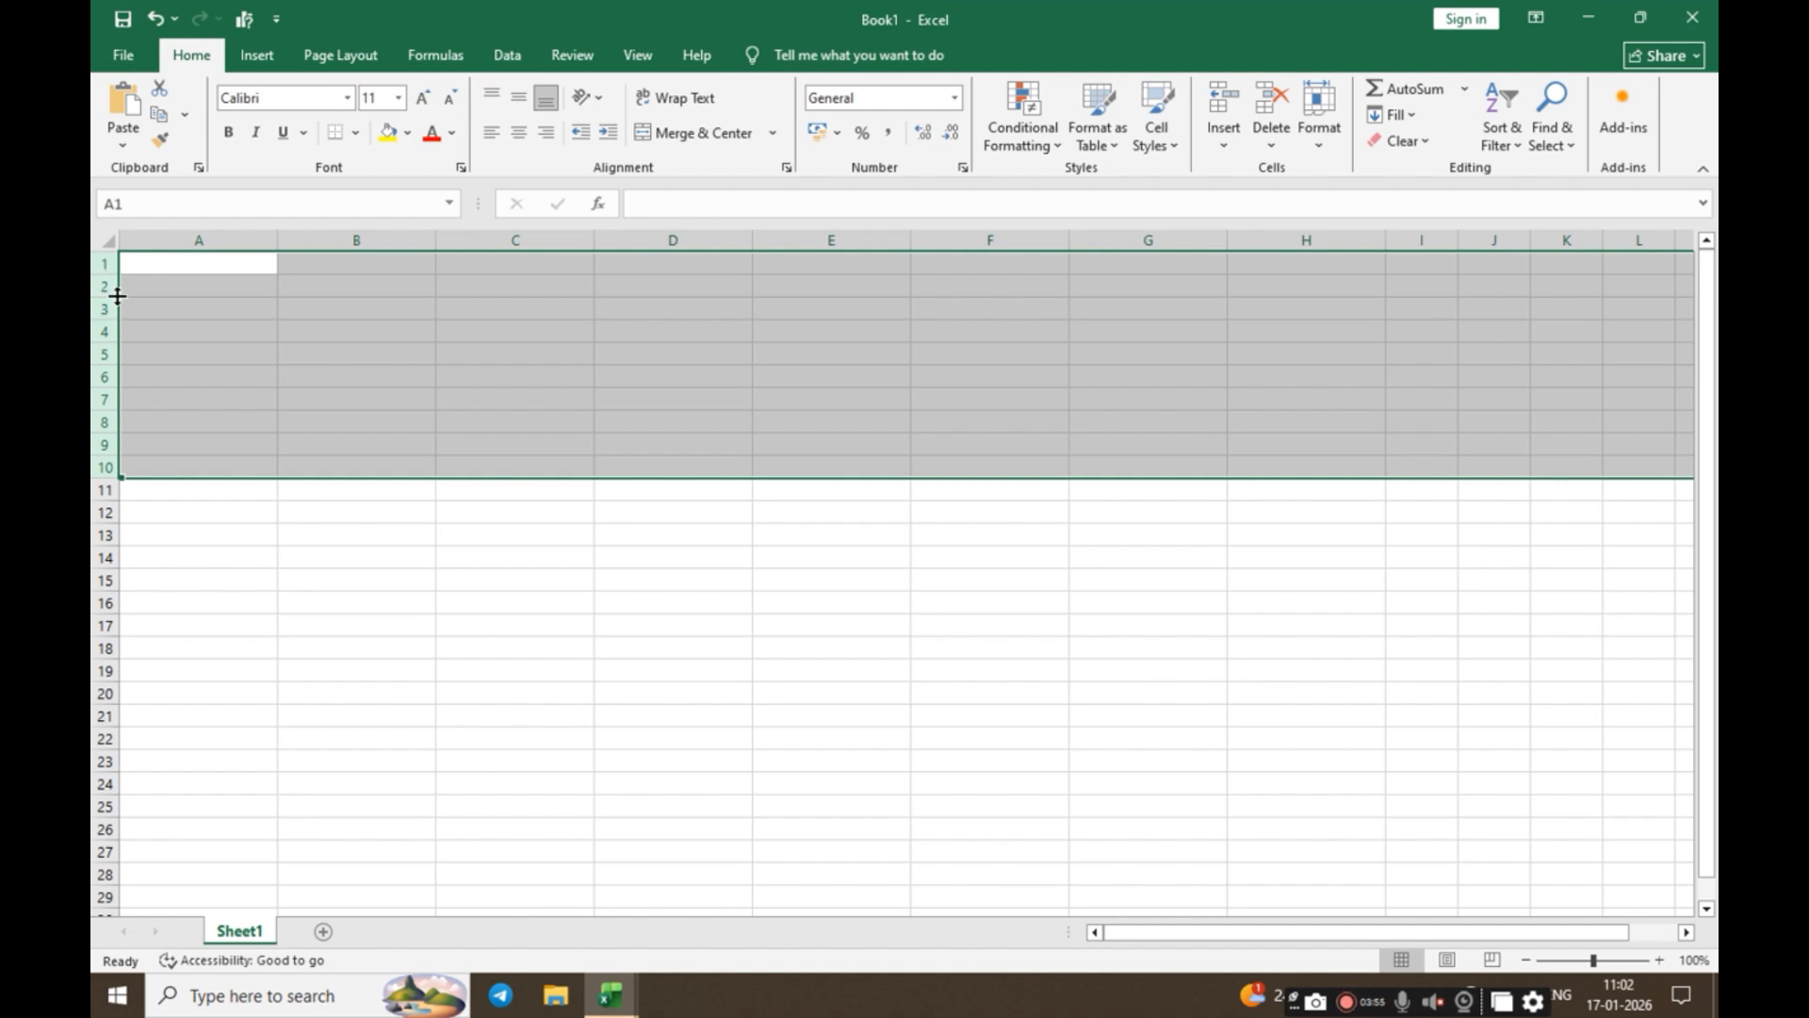
pyautogui.moveTo(117, 296); pyautogui.dragTo(111, 331)
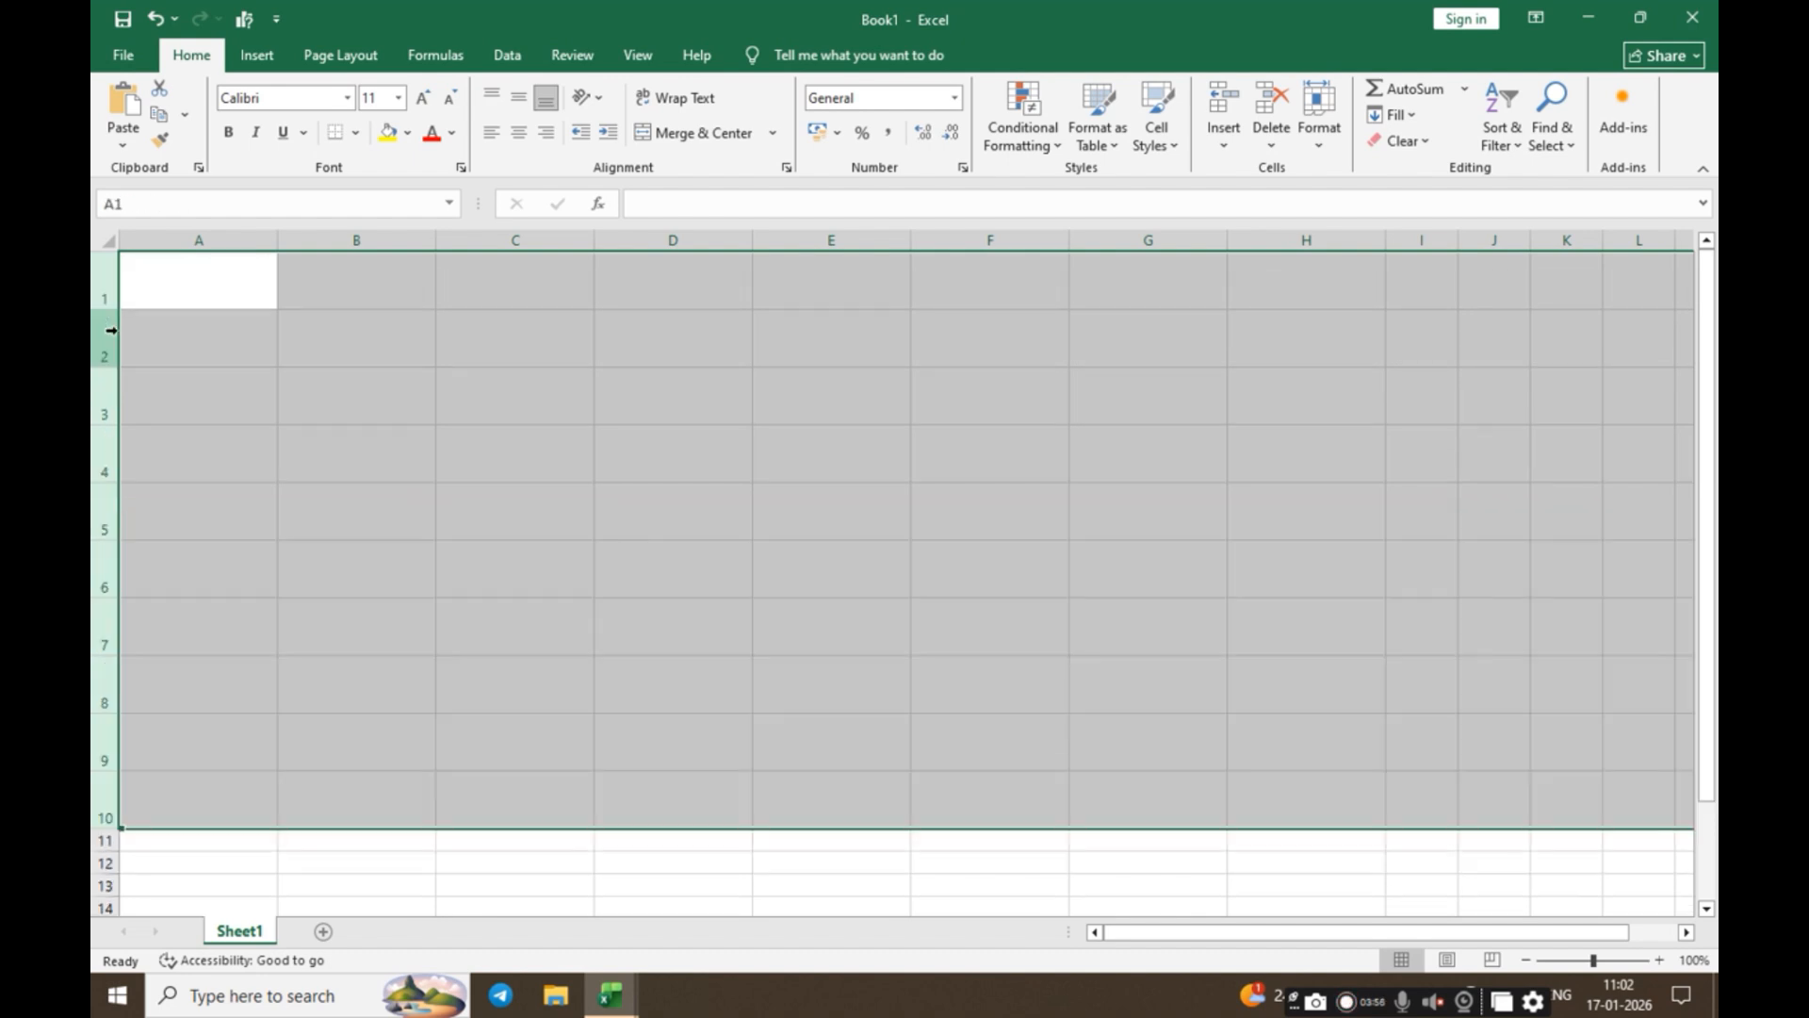
pyautogui.click(154, 391)
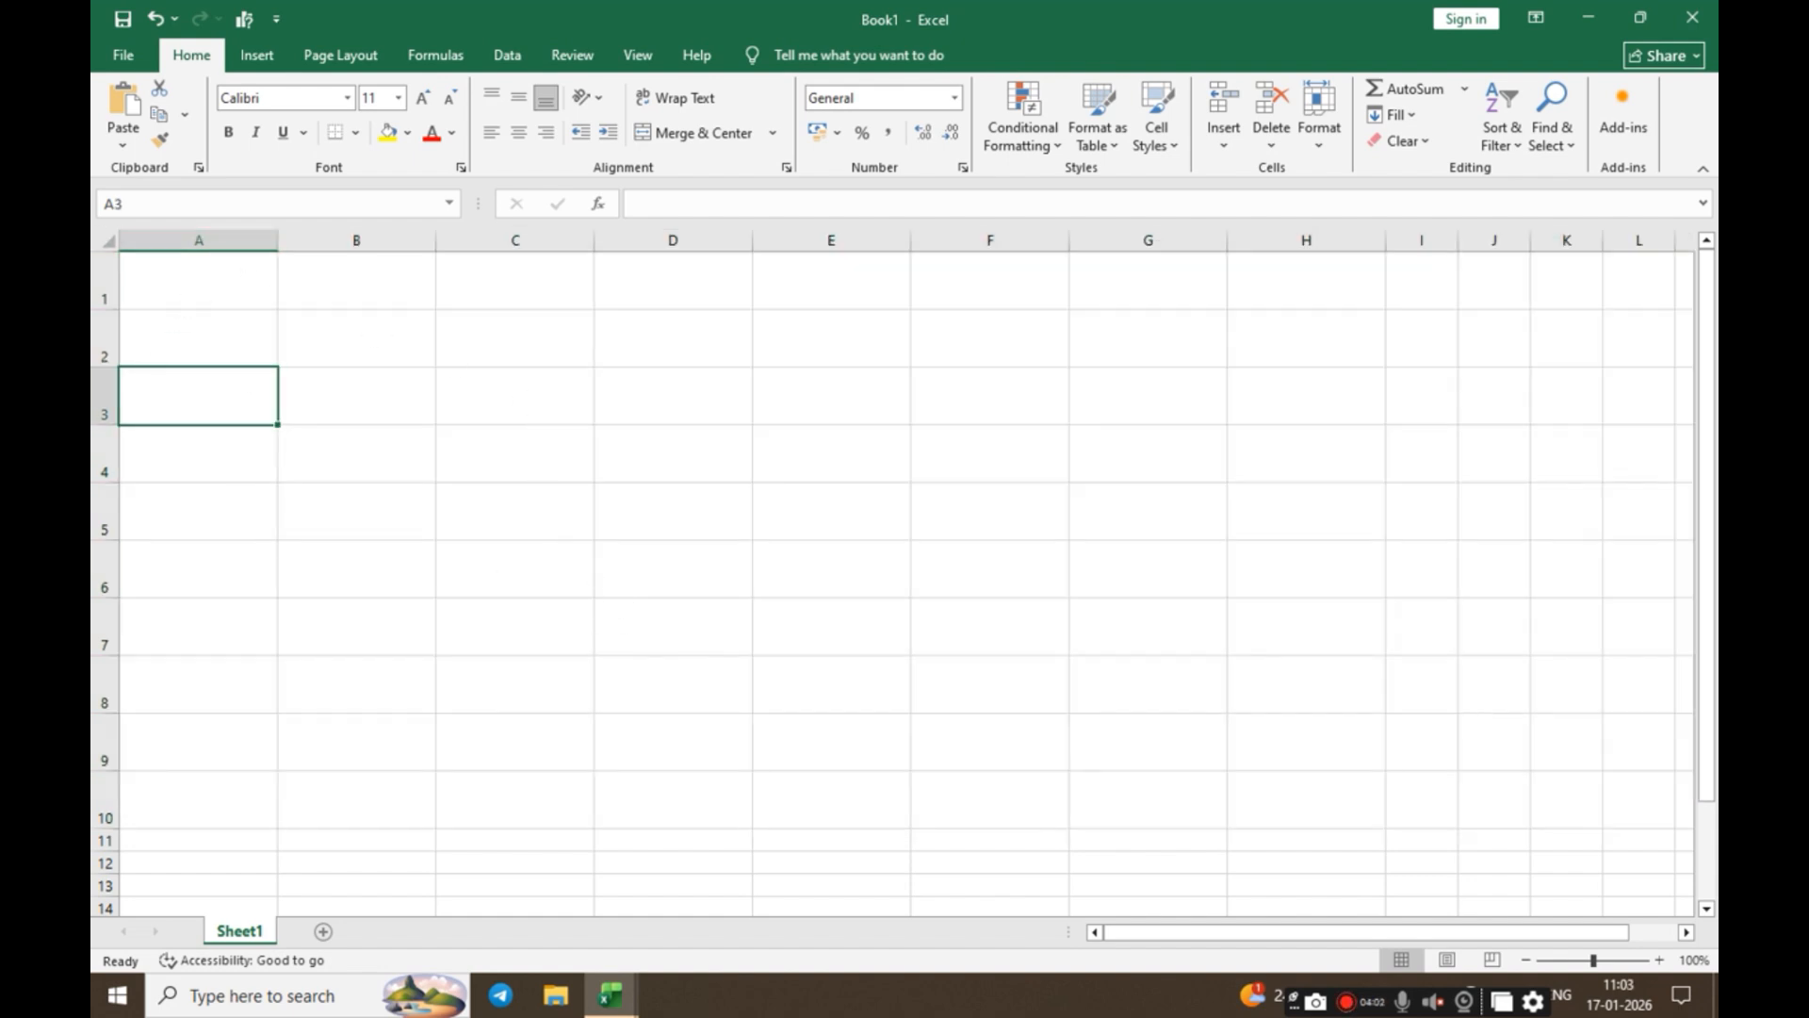
# Step: Select columns A, B and C one at a time, followed by rows 1, 2 and 3 one at a time
pyautogui.click(199, 240)
pyautogui.click(357, 240)
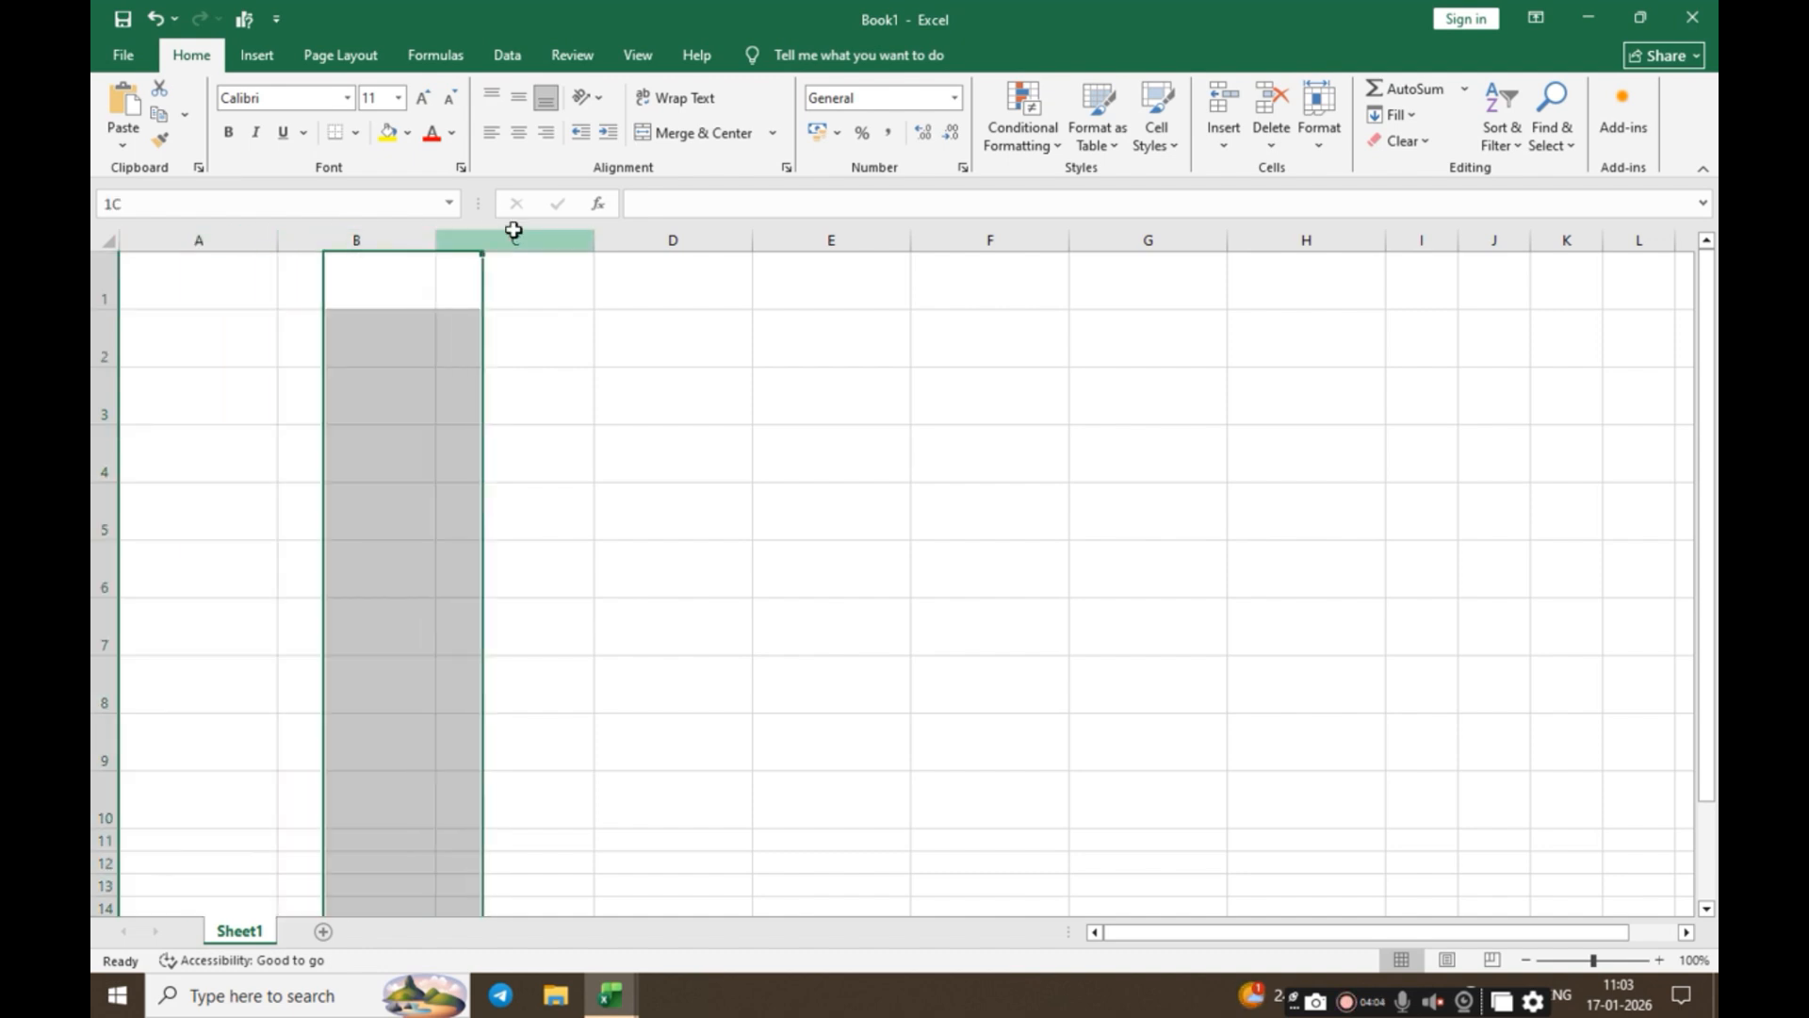
pyautogui.click(515, 240)
pyautogui.click(105, 283)
pyautogui.click(102, 350)
pyautogui.click(104, 395)
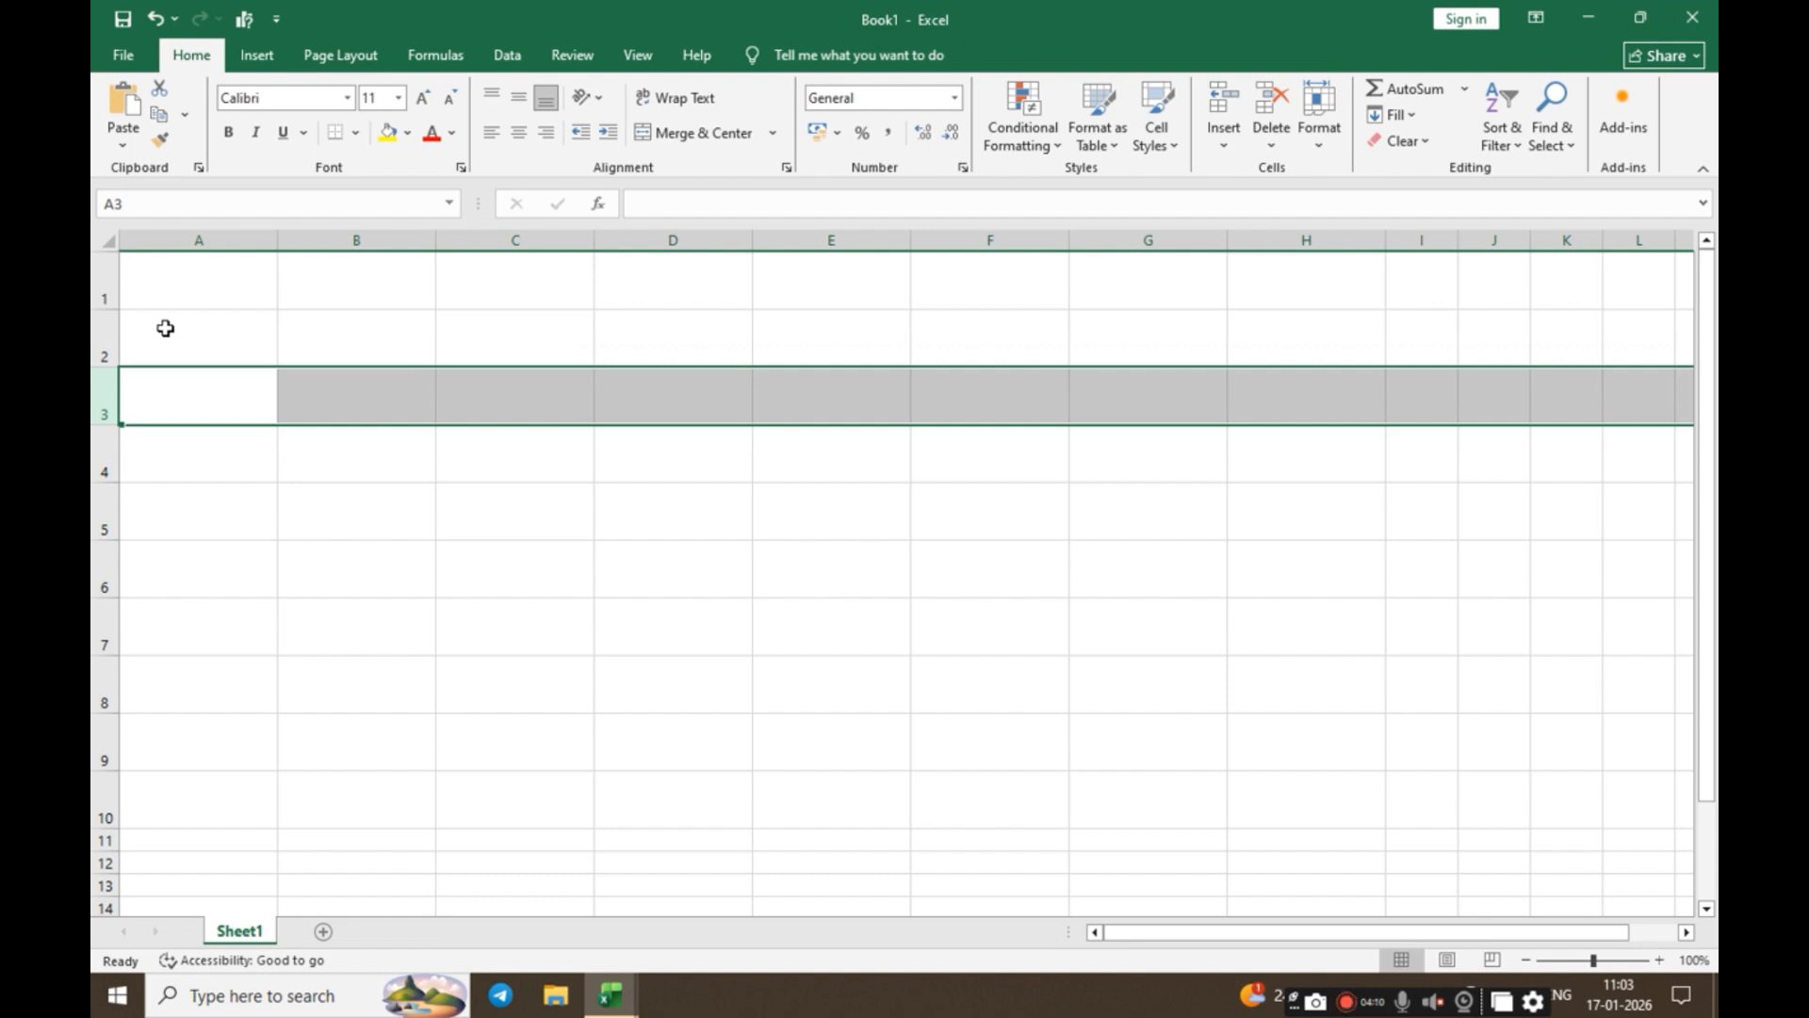
# Step: Undo the last row height and multi-column width changes, and select cell D6
pyautogui.hotkey('ctrl', 'z')
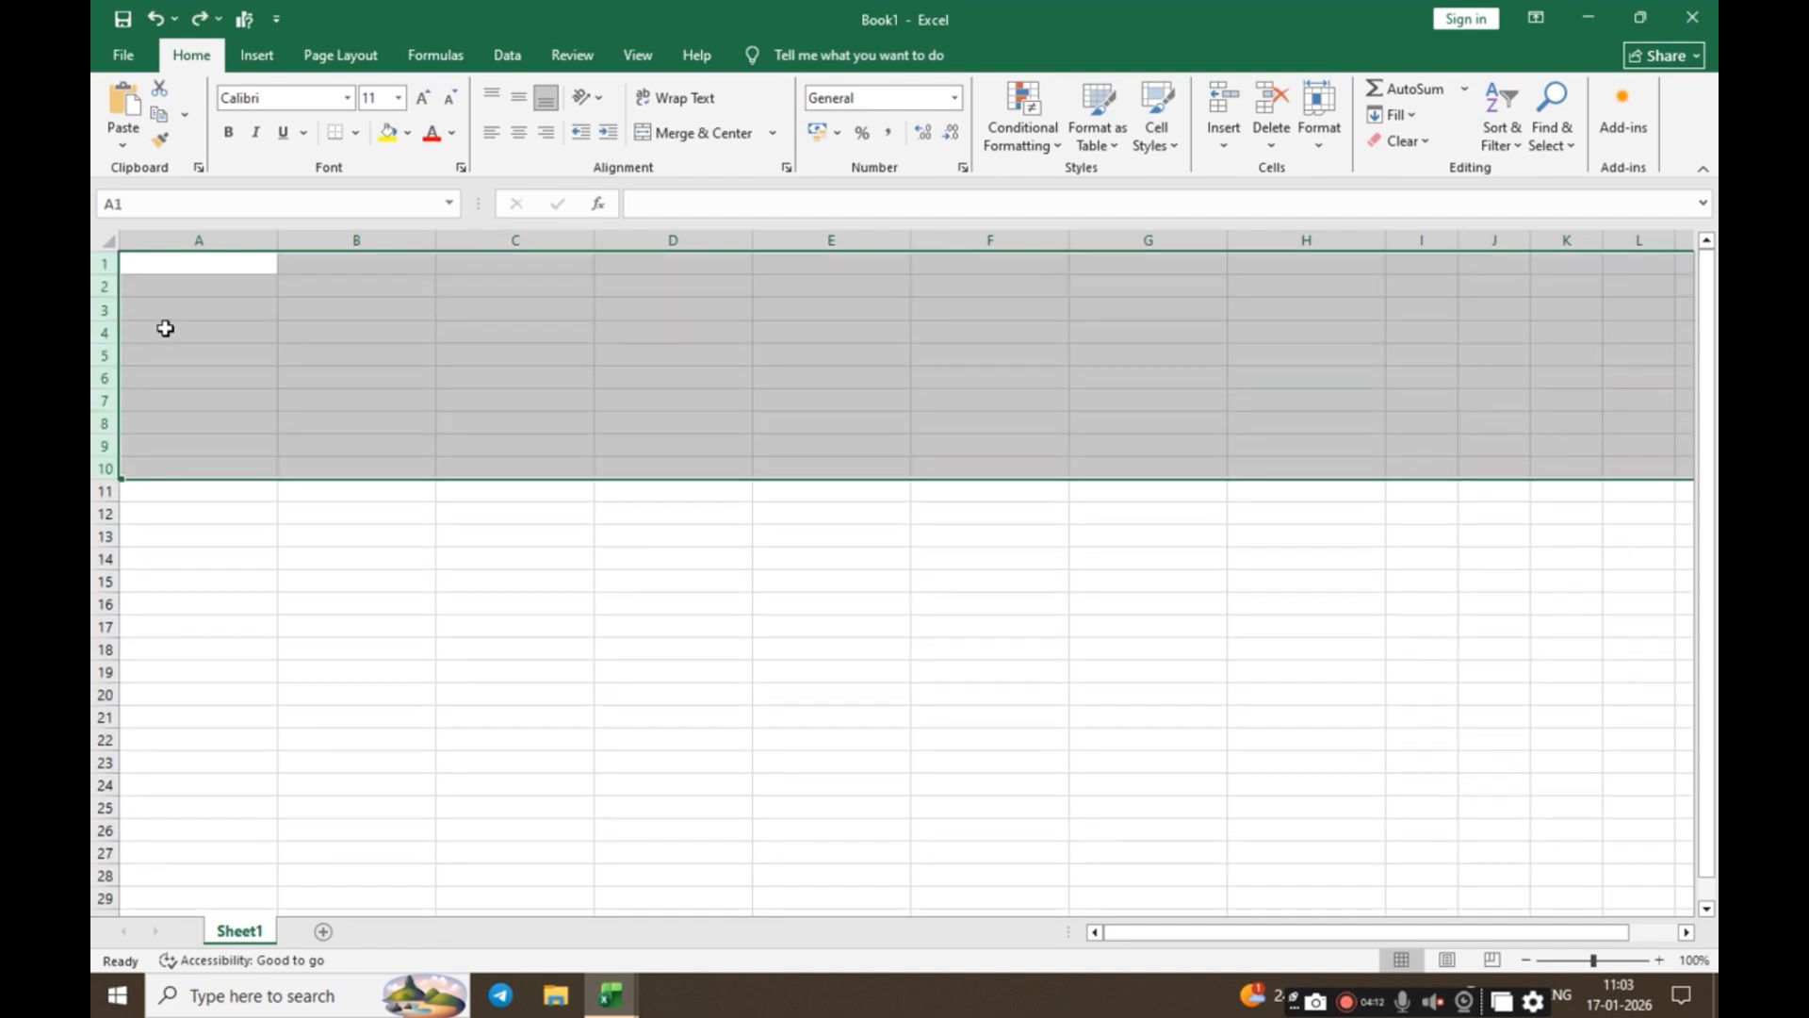
pyautogui.hotkey('ctrl', 'z')
pyautogui.click(412, 379)
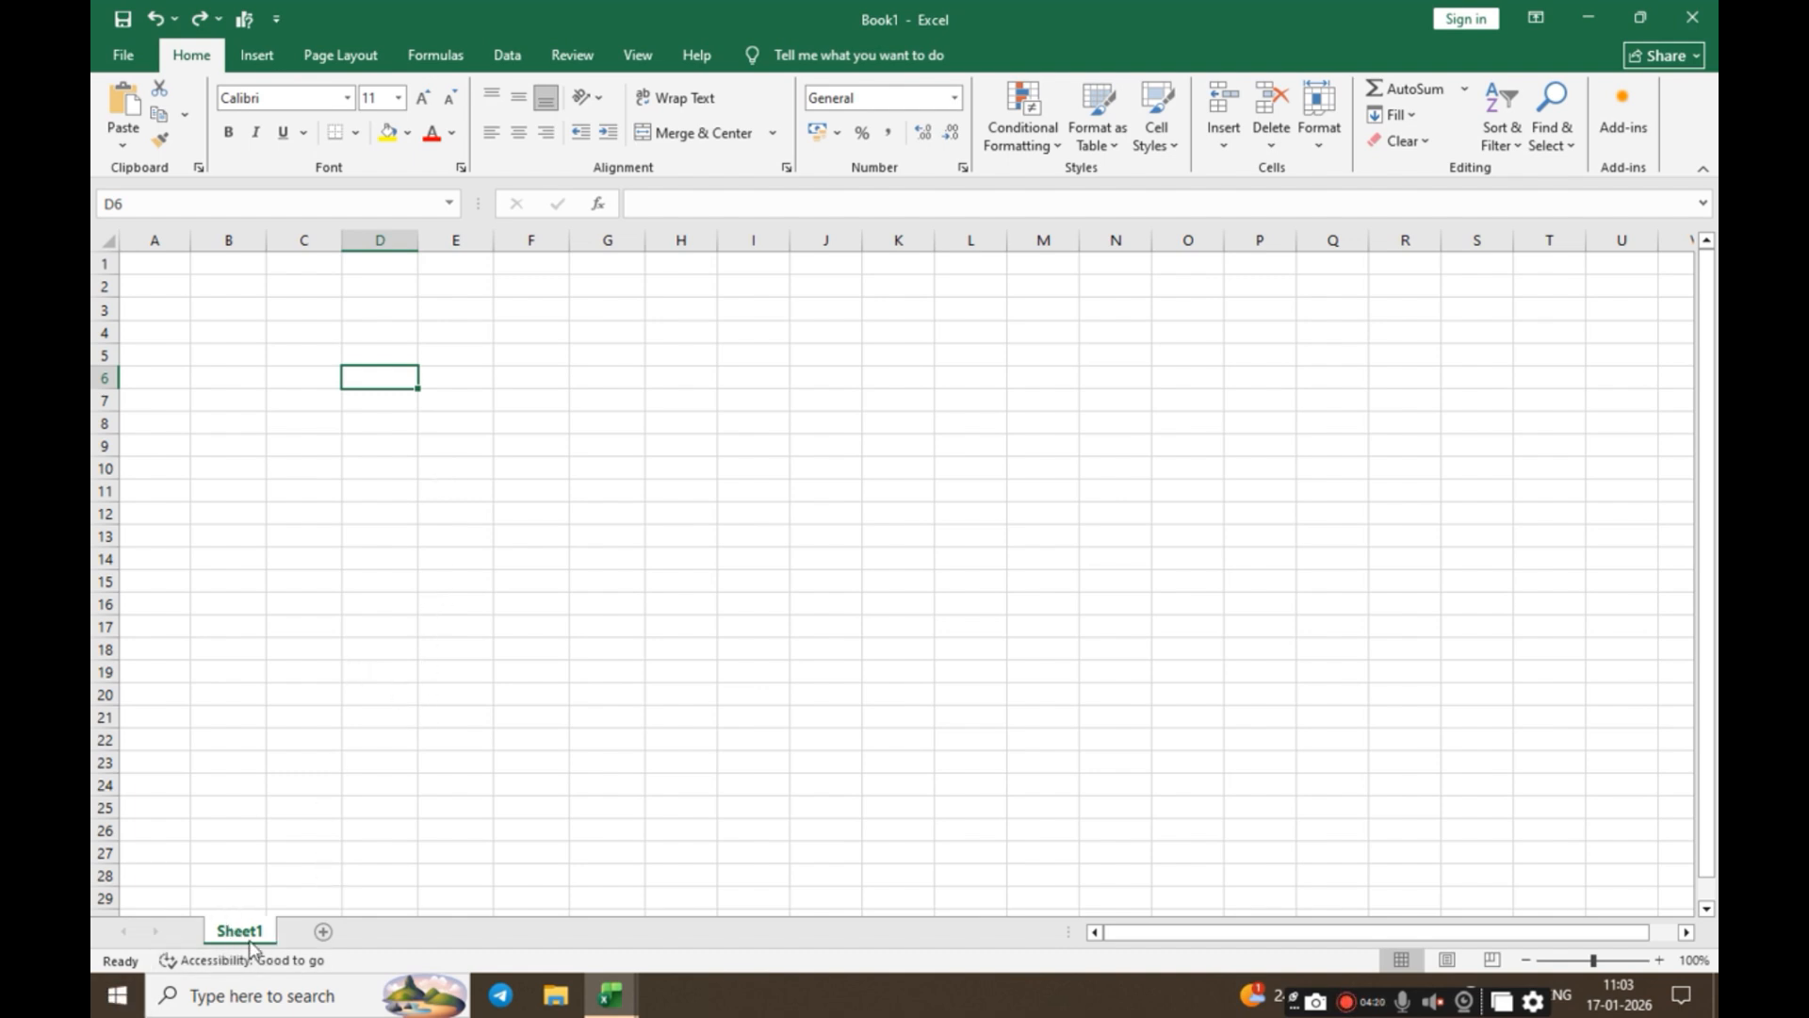
# Step: Add three new worksheets after Sheet1
pyautogui.click(325, 931)
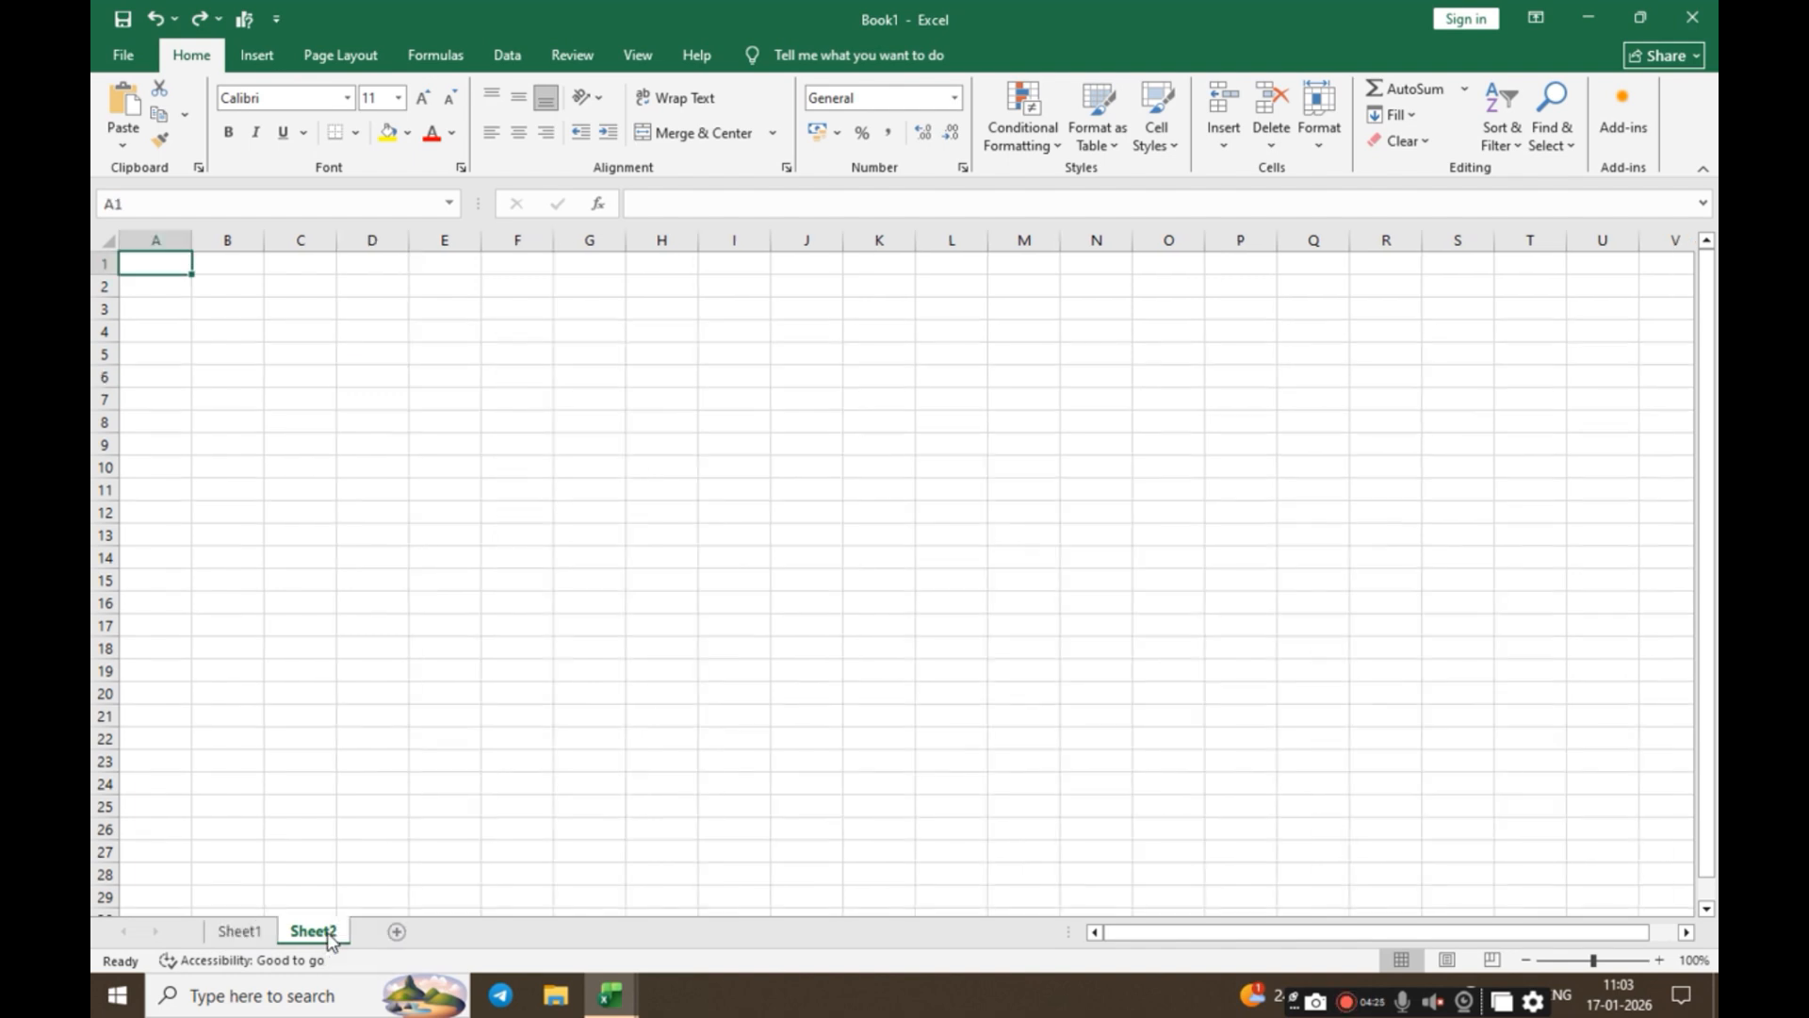
pyautogui.click(397, 932)
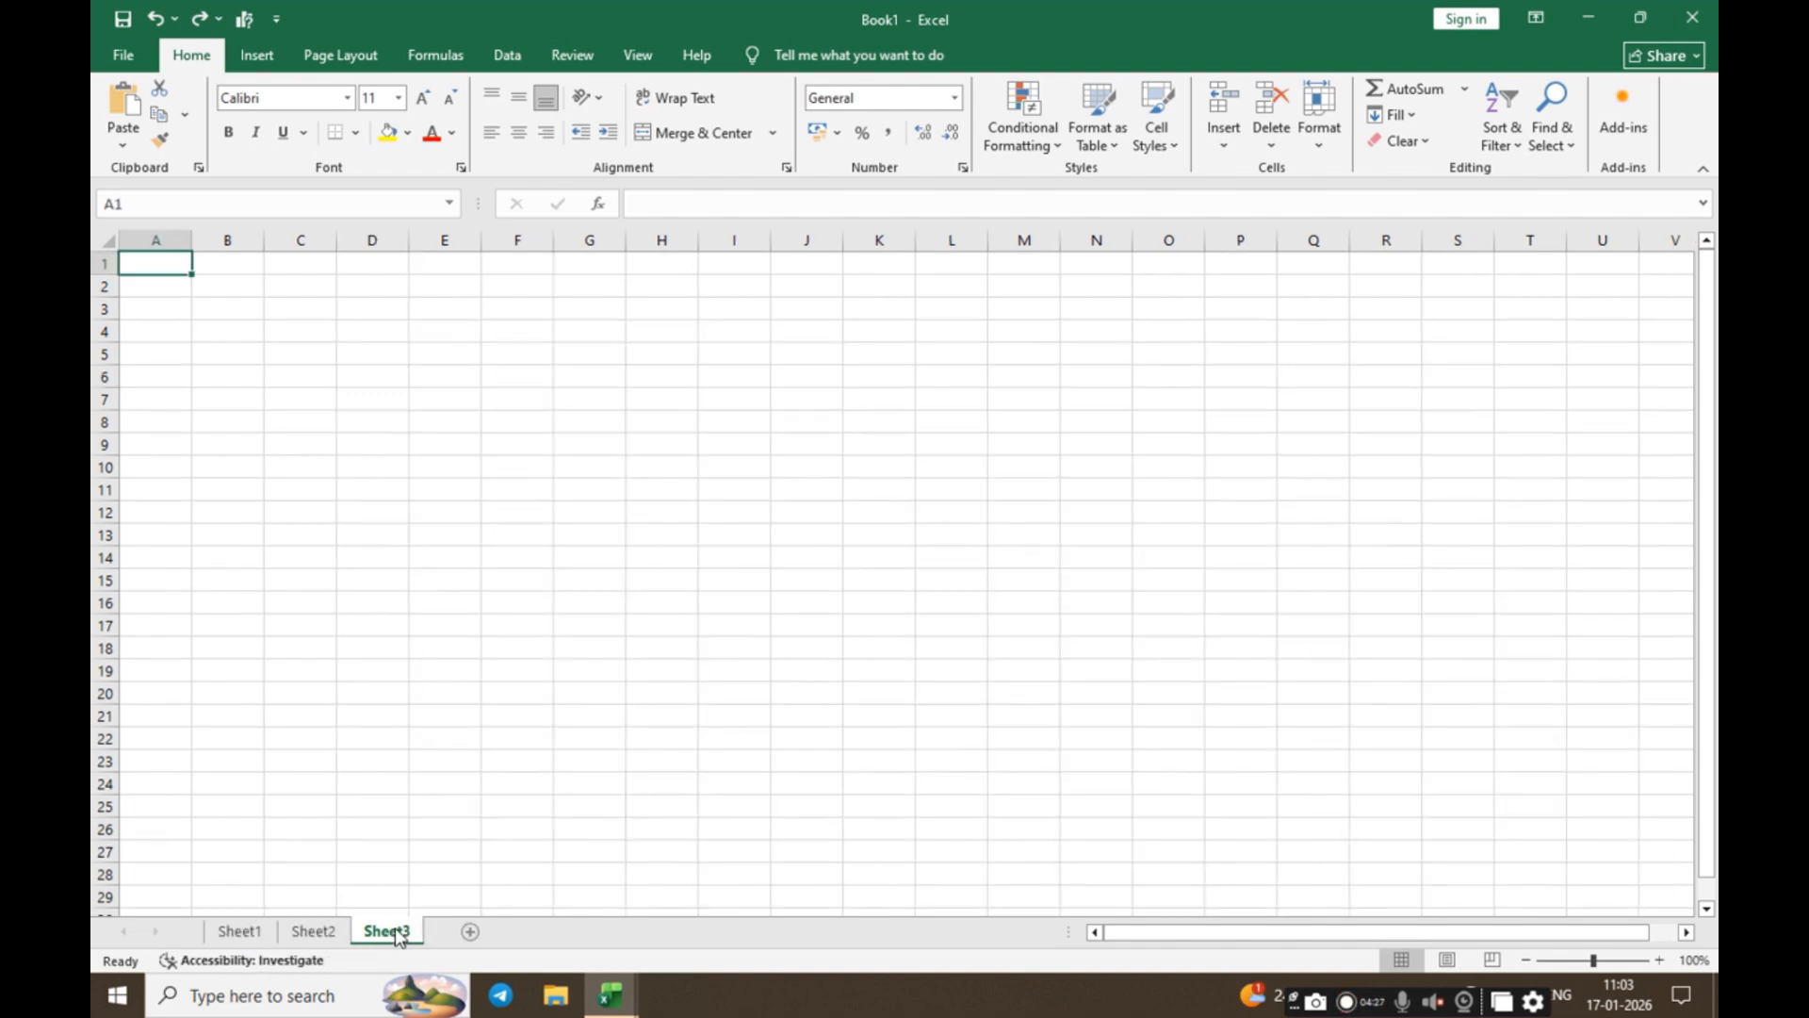
pyautogui.click(462, 933)
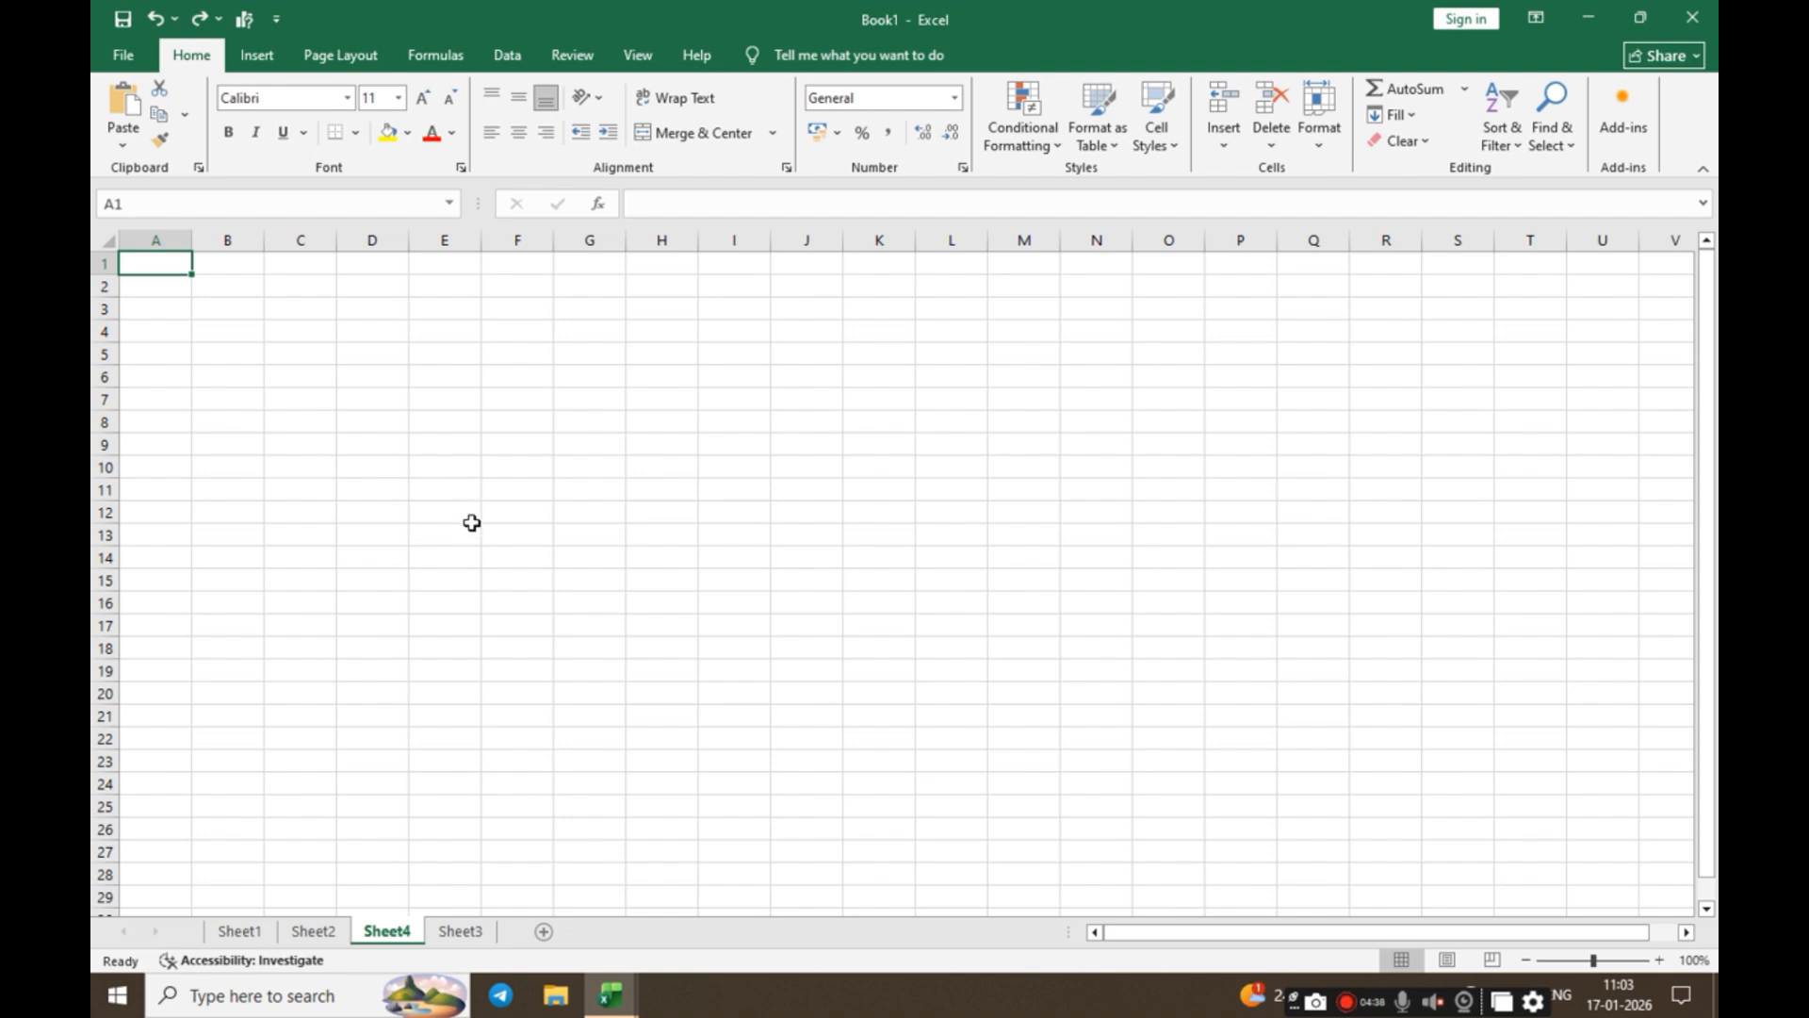
# Step: Insert five more worksheets one after another, each in front of the active sheet
pyautogui.hotkey('shift', 'F11')
pyautogui.hotkey('shift', 'F11')
pyautogui.hotkey('shift', 'F11')
pyautogui.hotkey('shift', 'F11')
pyautogui.hotkey('shift', 'F11')
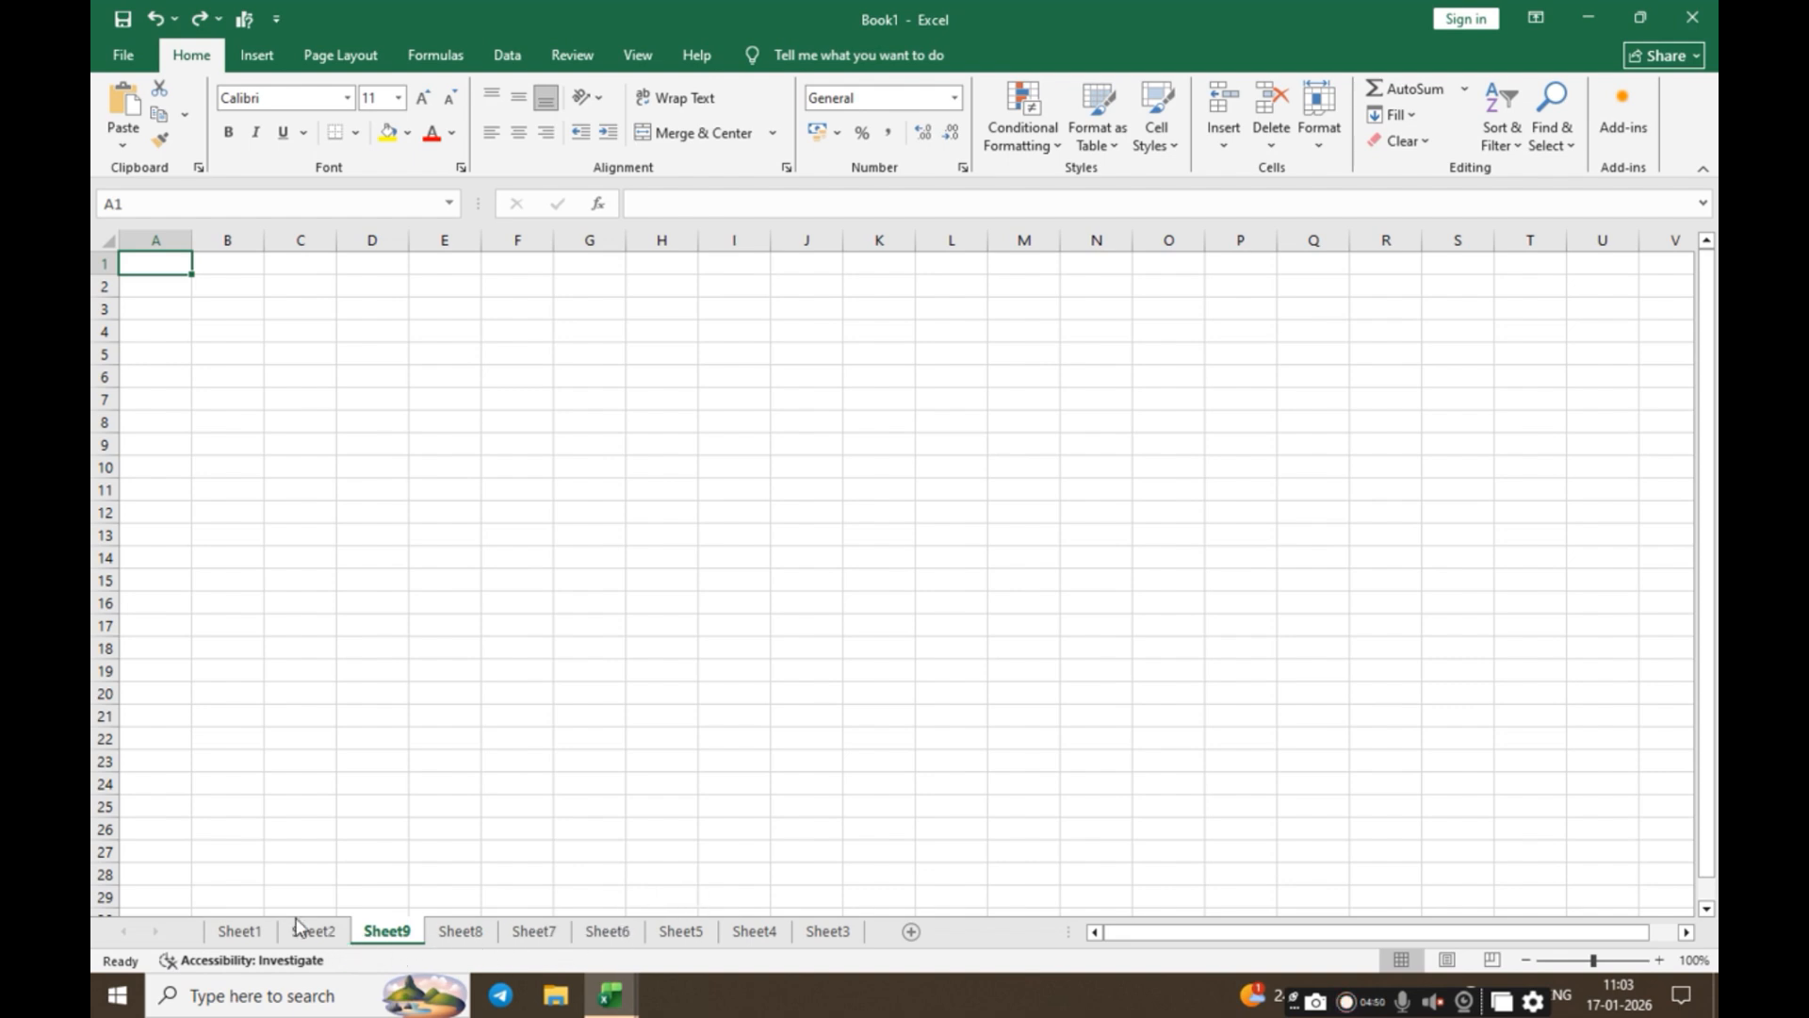
# Step: Rename Sheet1 as january
pyautogui.rightClick(251, 930)
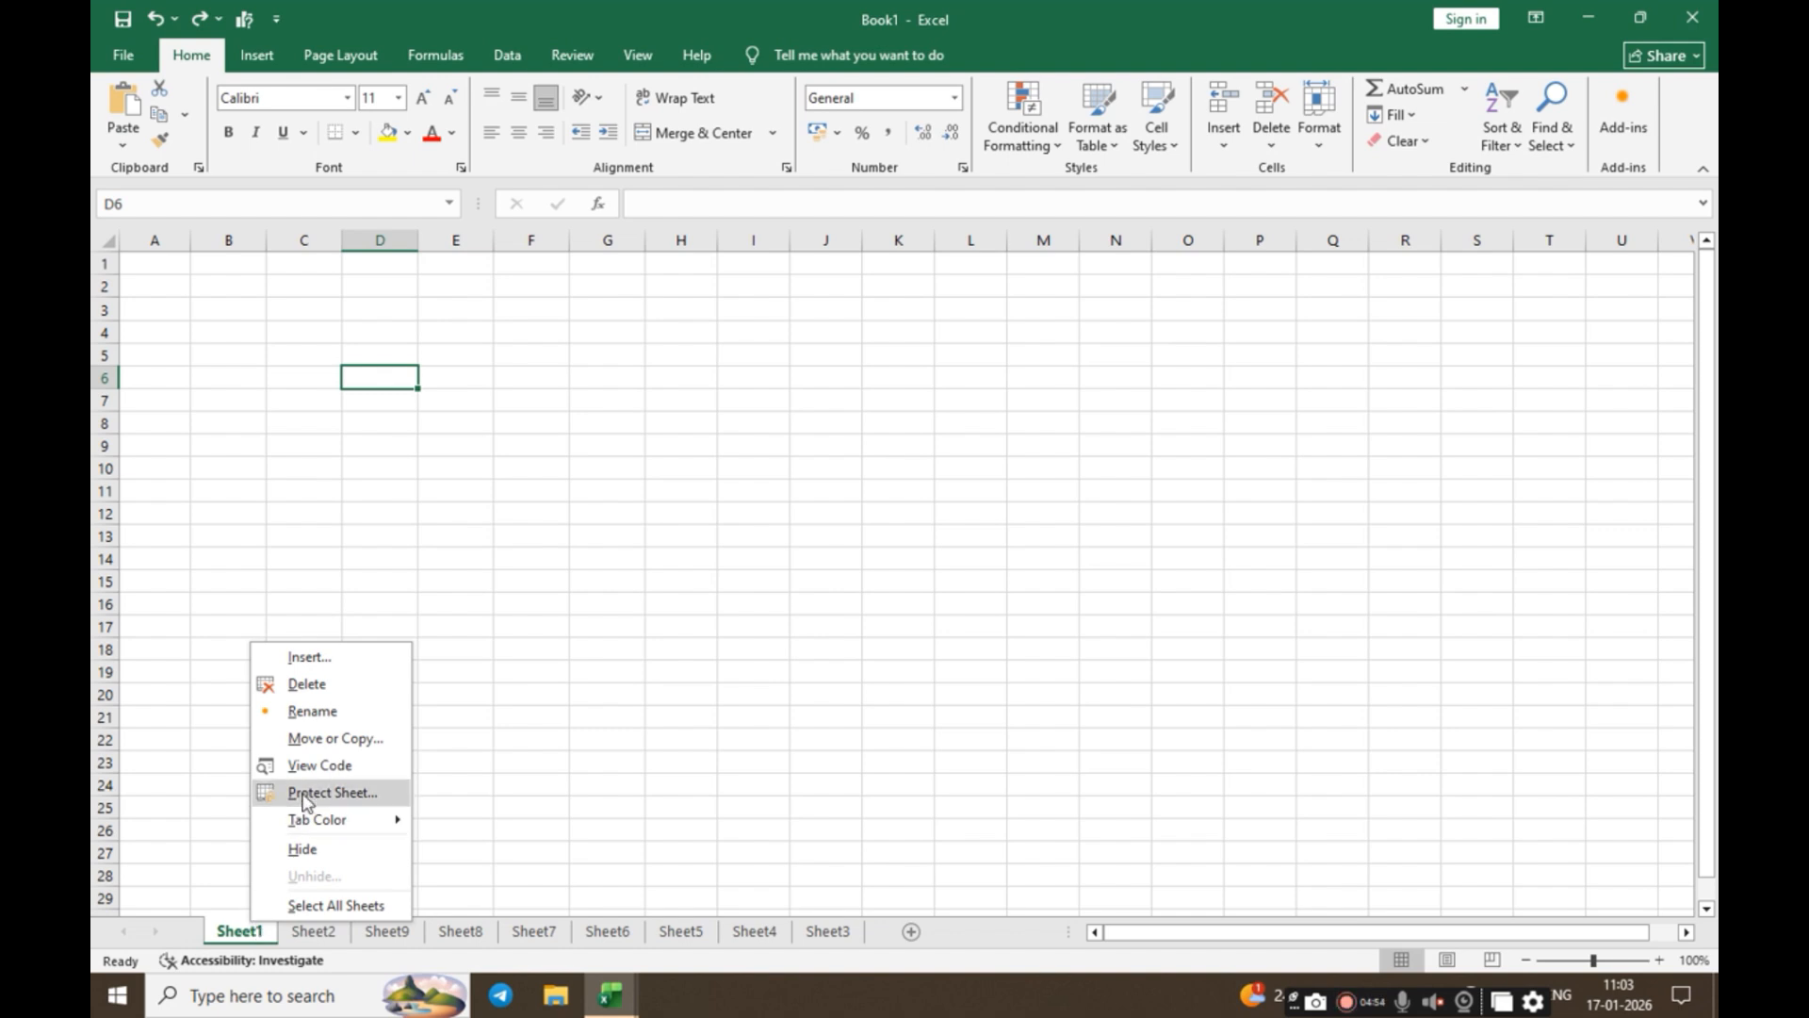
pyautogui.click(333, 709)
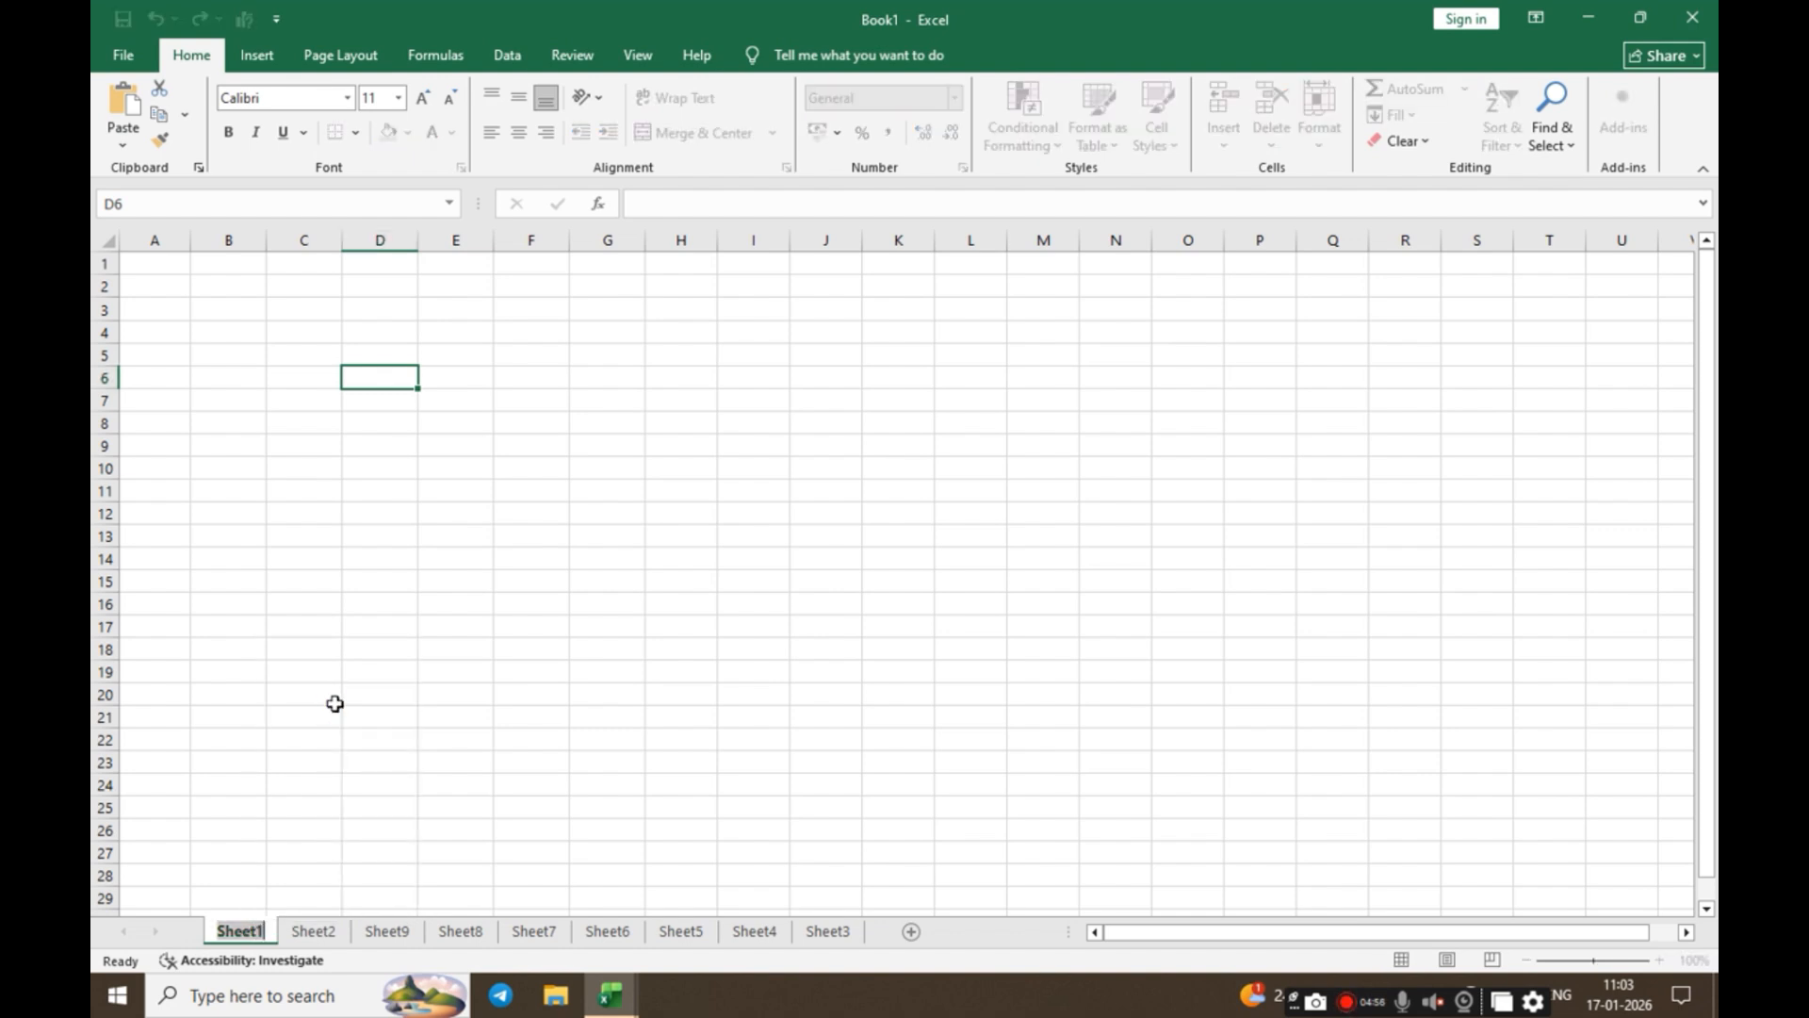
pyautogui.write('januar')
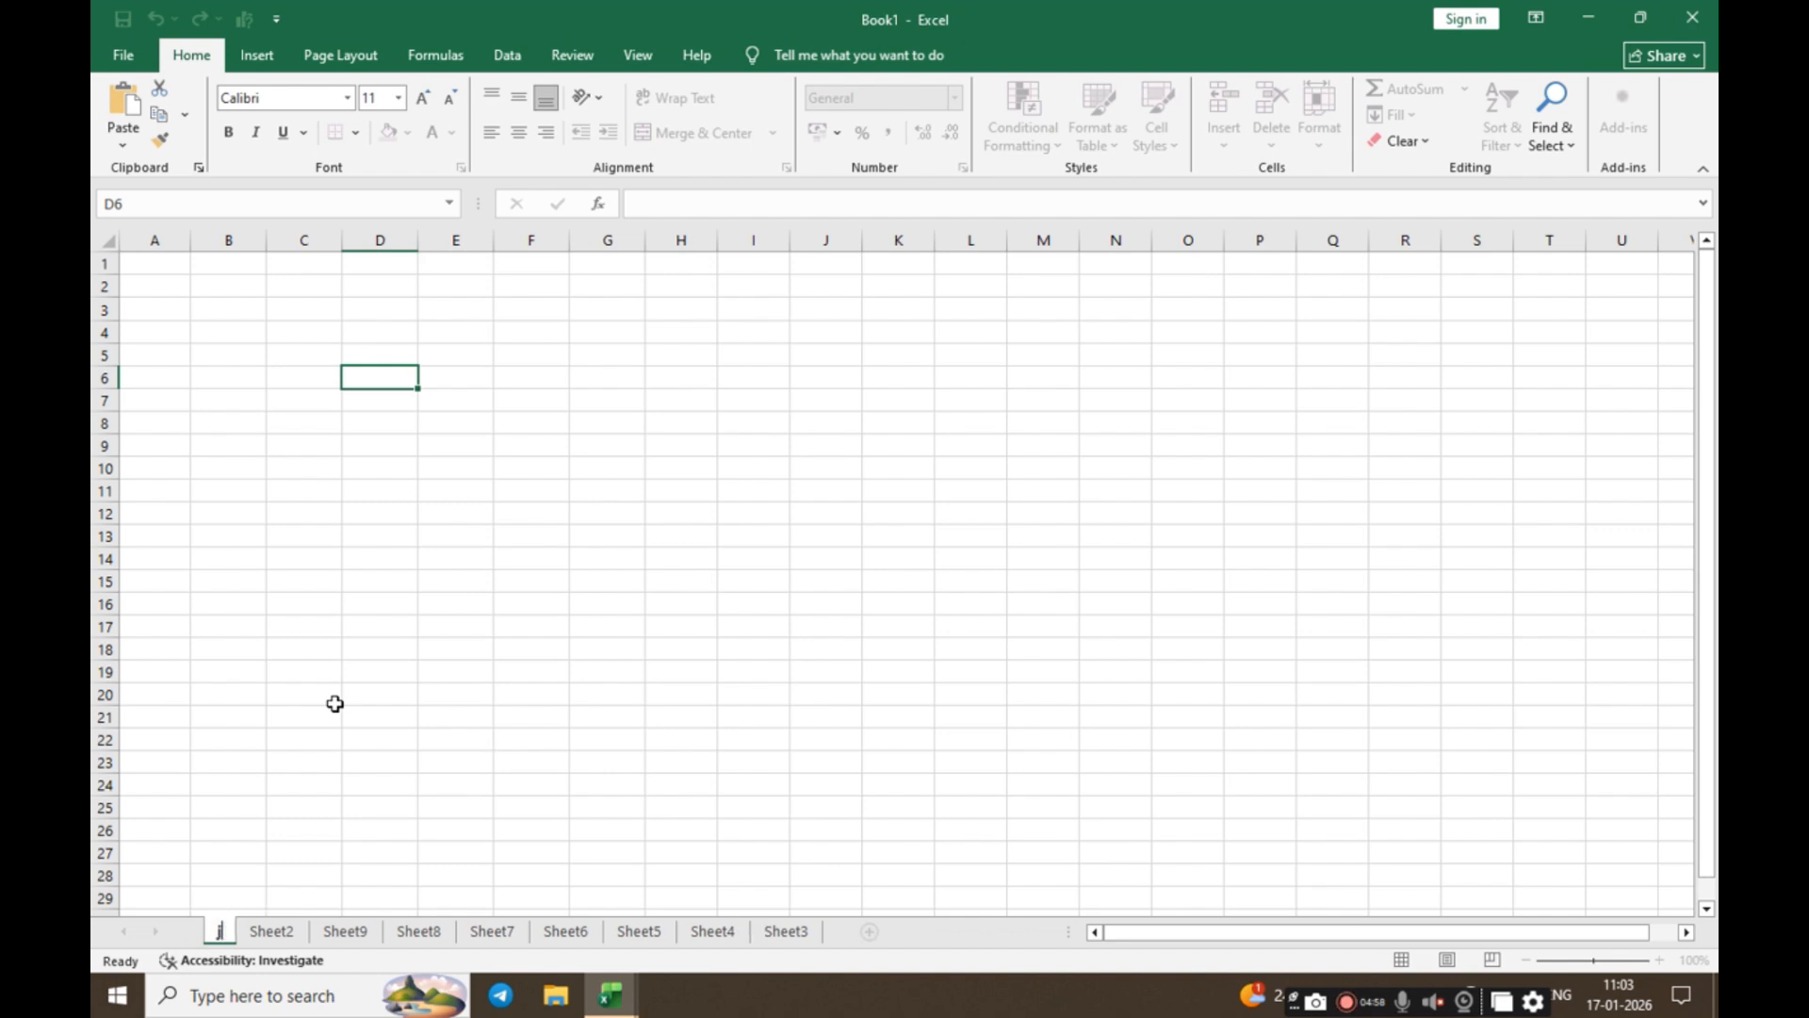
pyautogui.write('y')
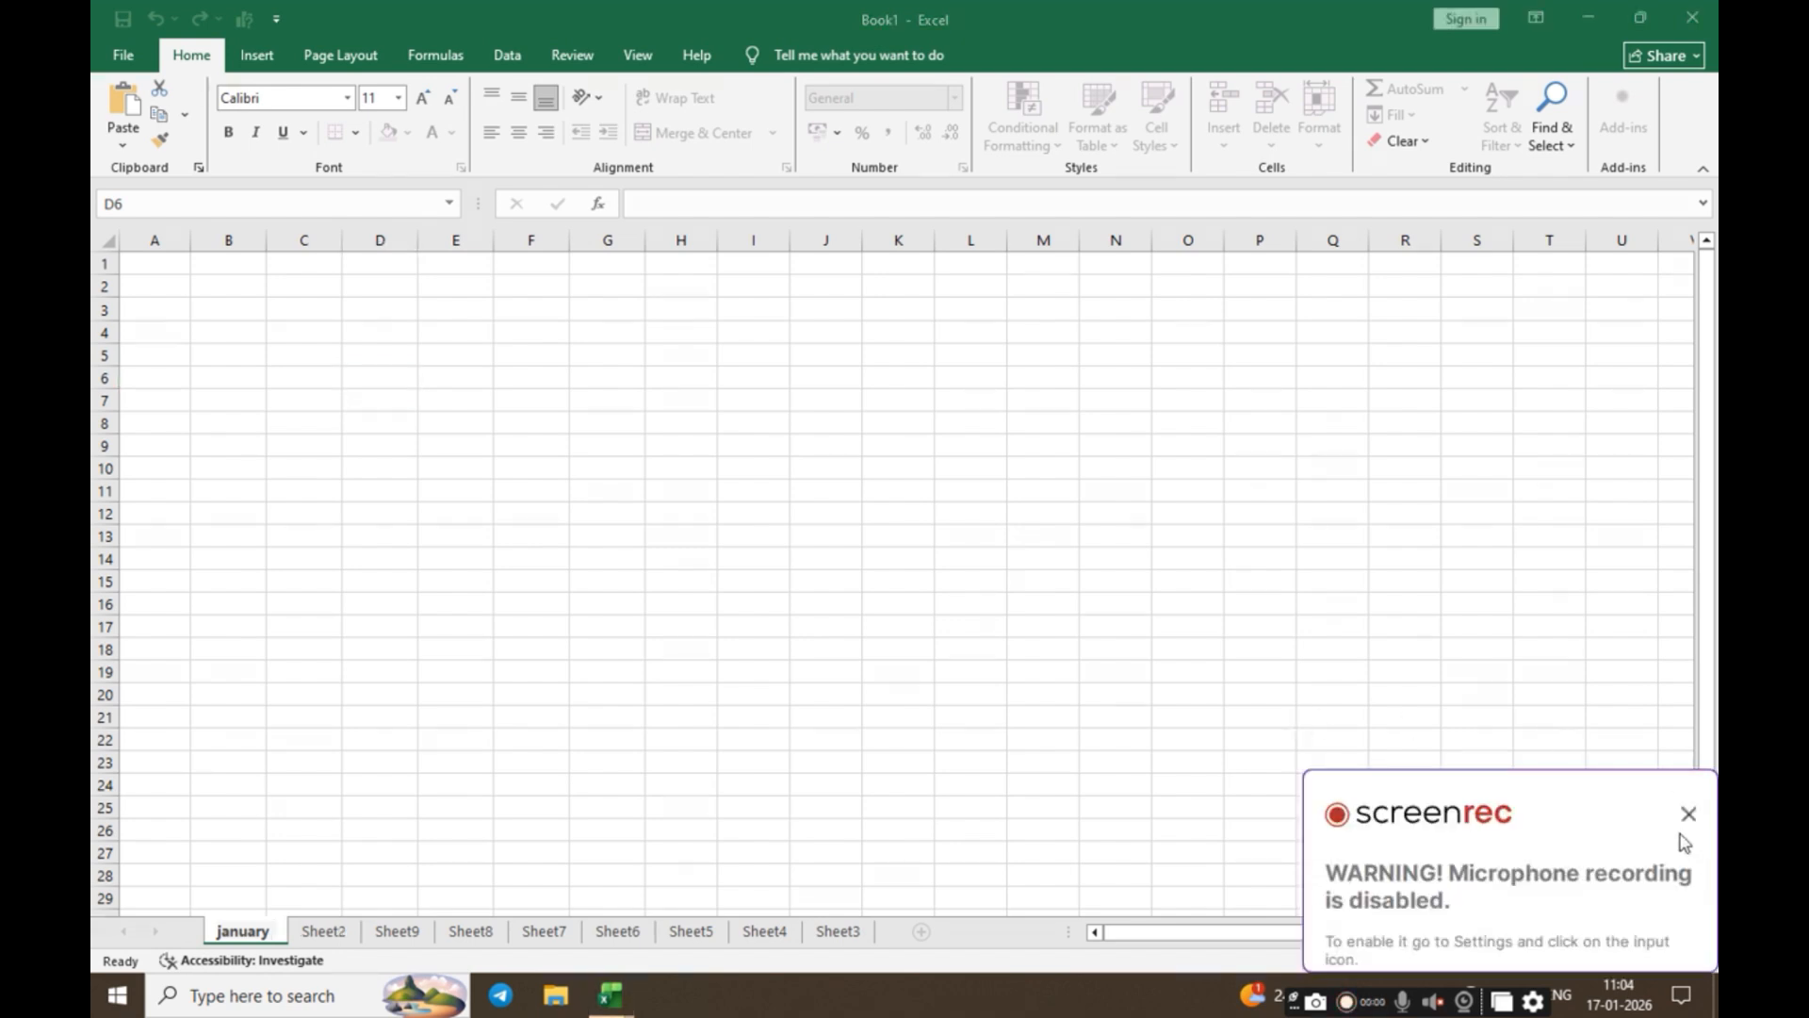
pyautogui.click(1688, 813)
pyautogui.click(1687, 813)
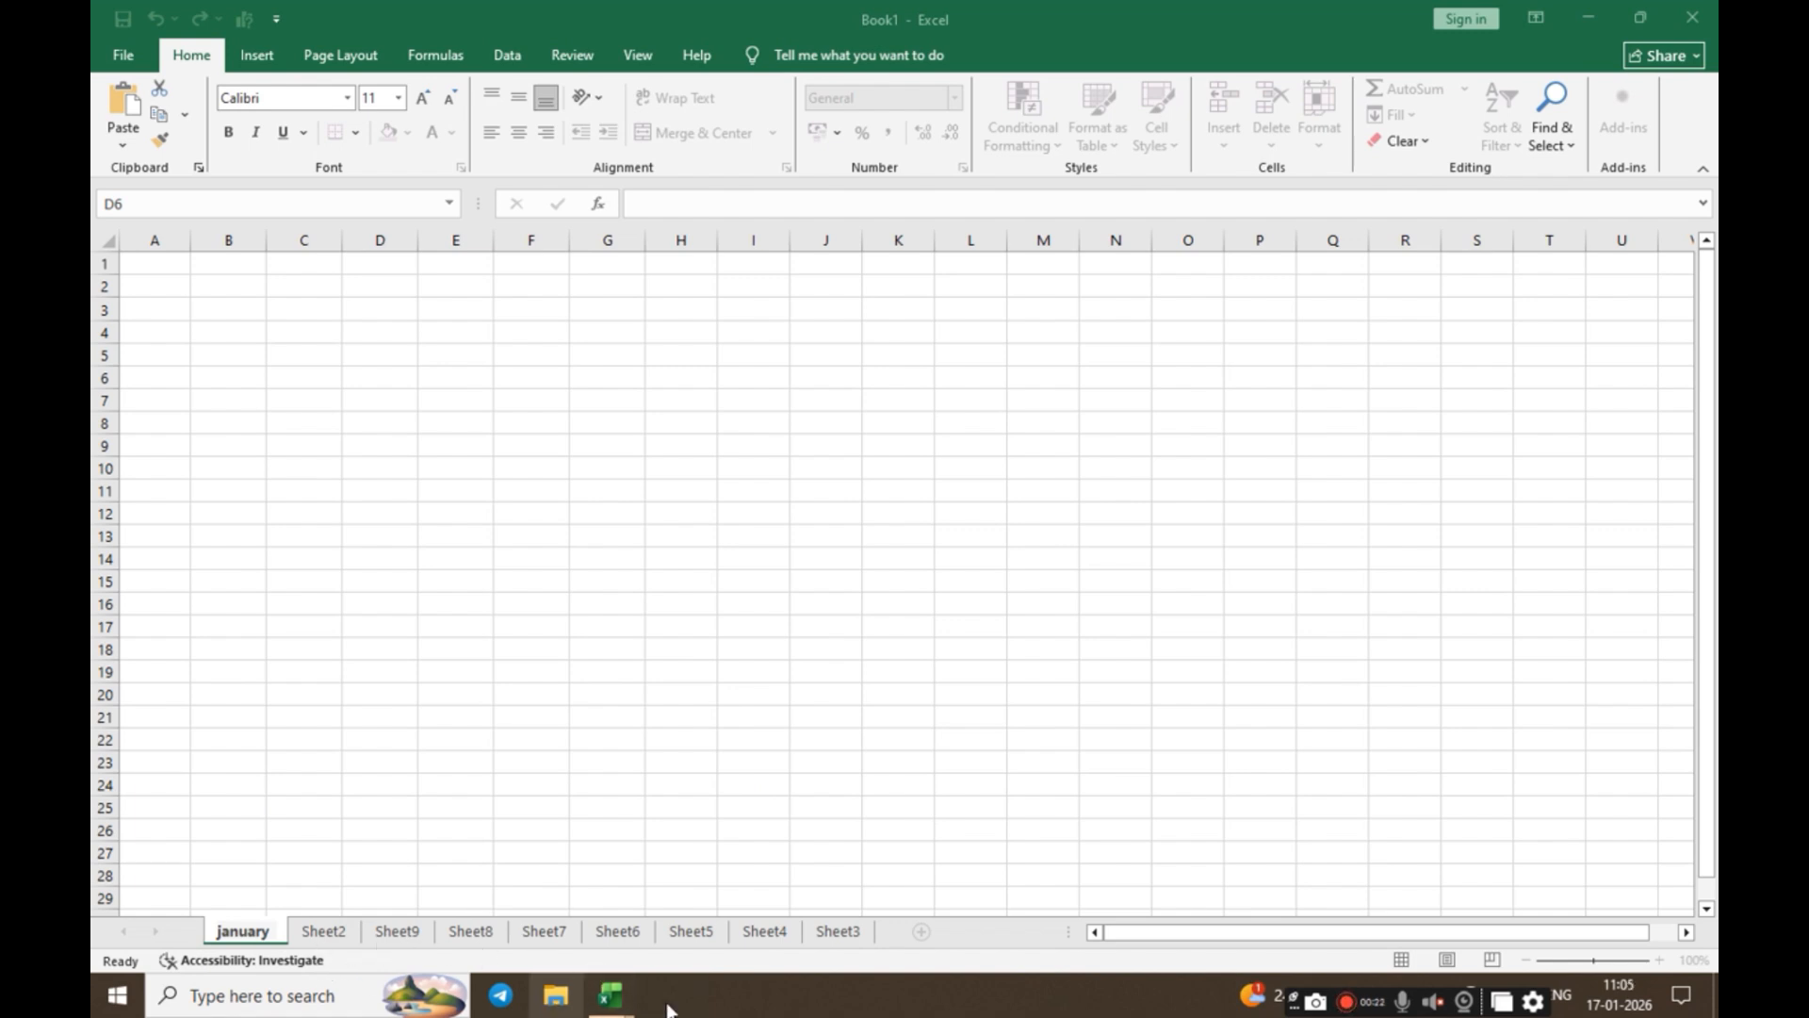
# Step: Add two more worksheets, one right after january and one after Sheet3
pyautogui.click(921, 931)
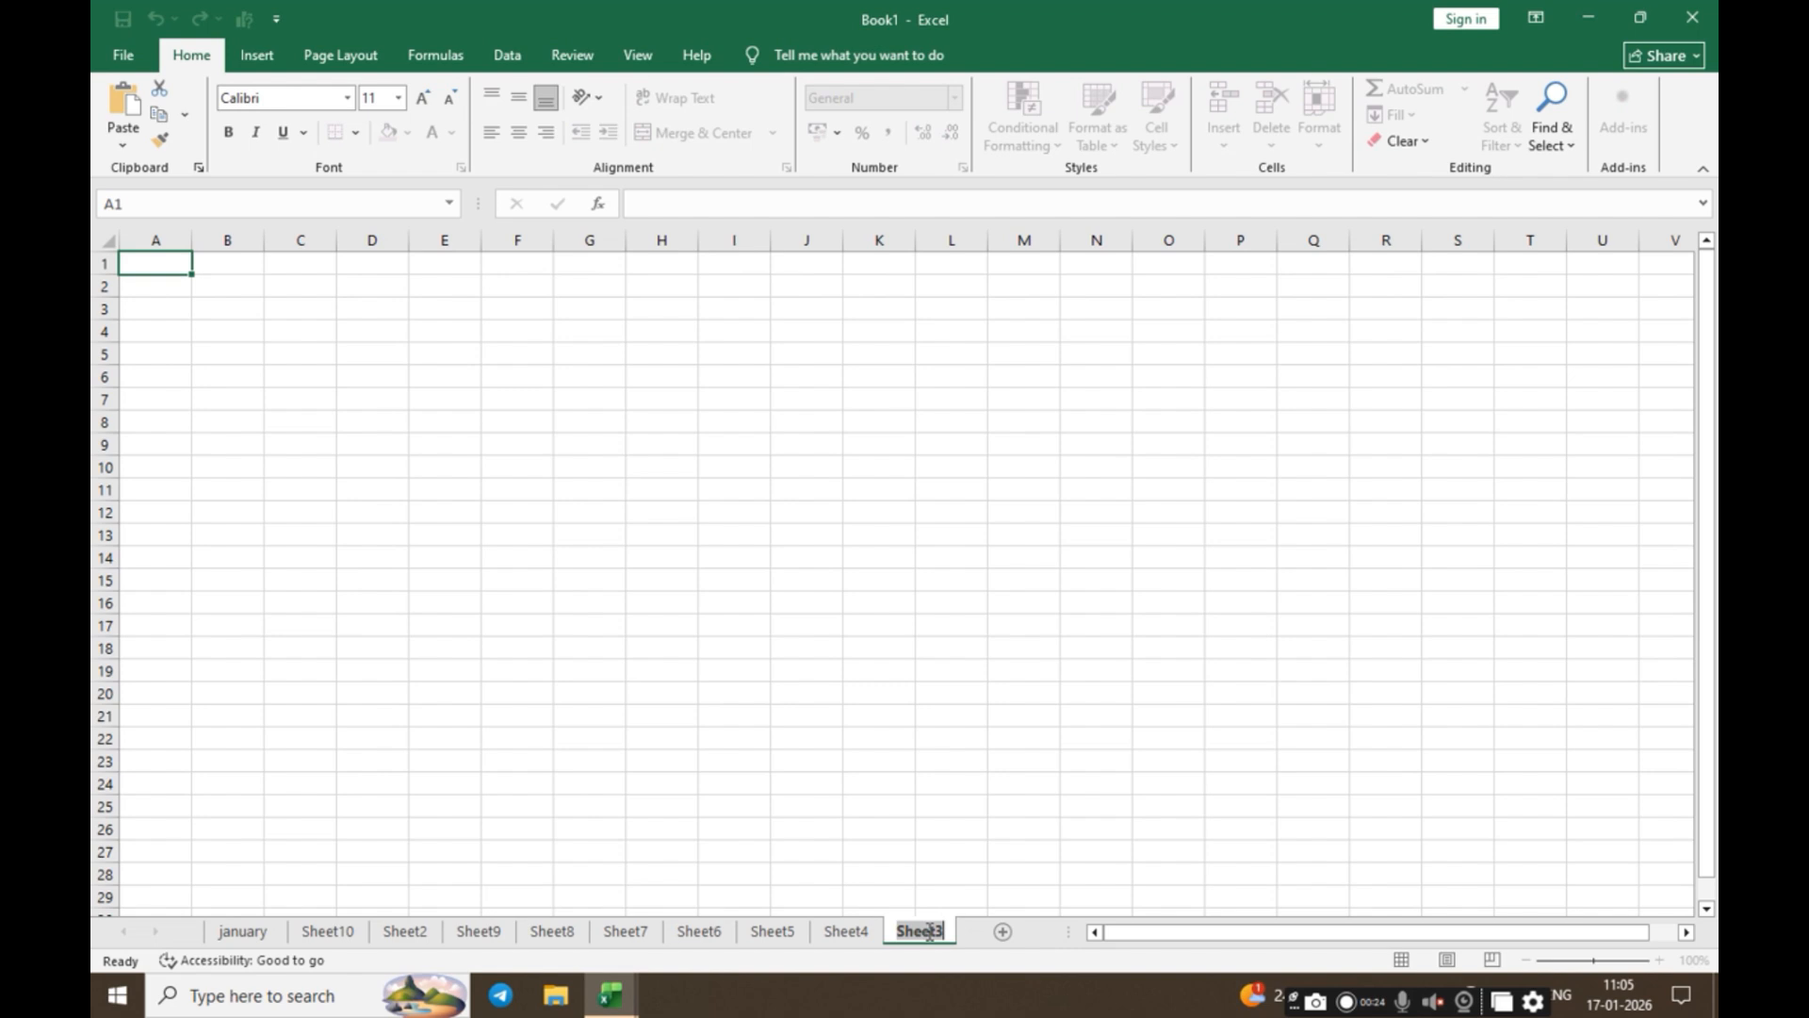
pyautogui.click(1002, 931)
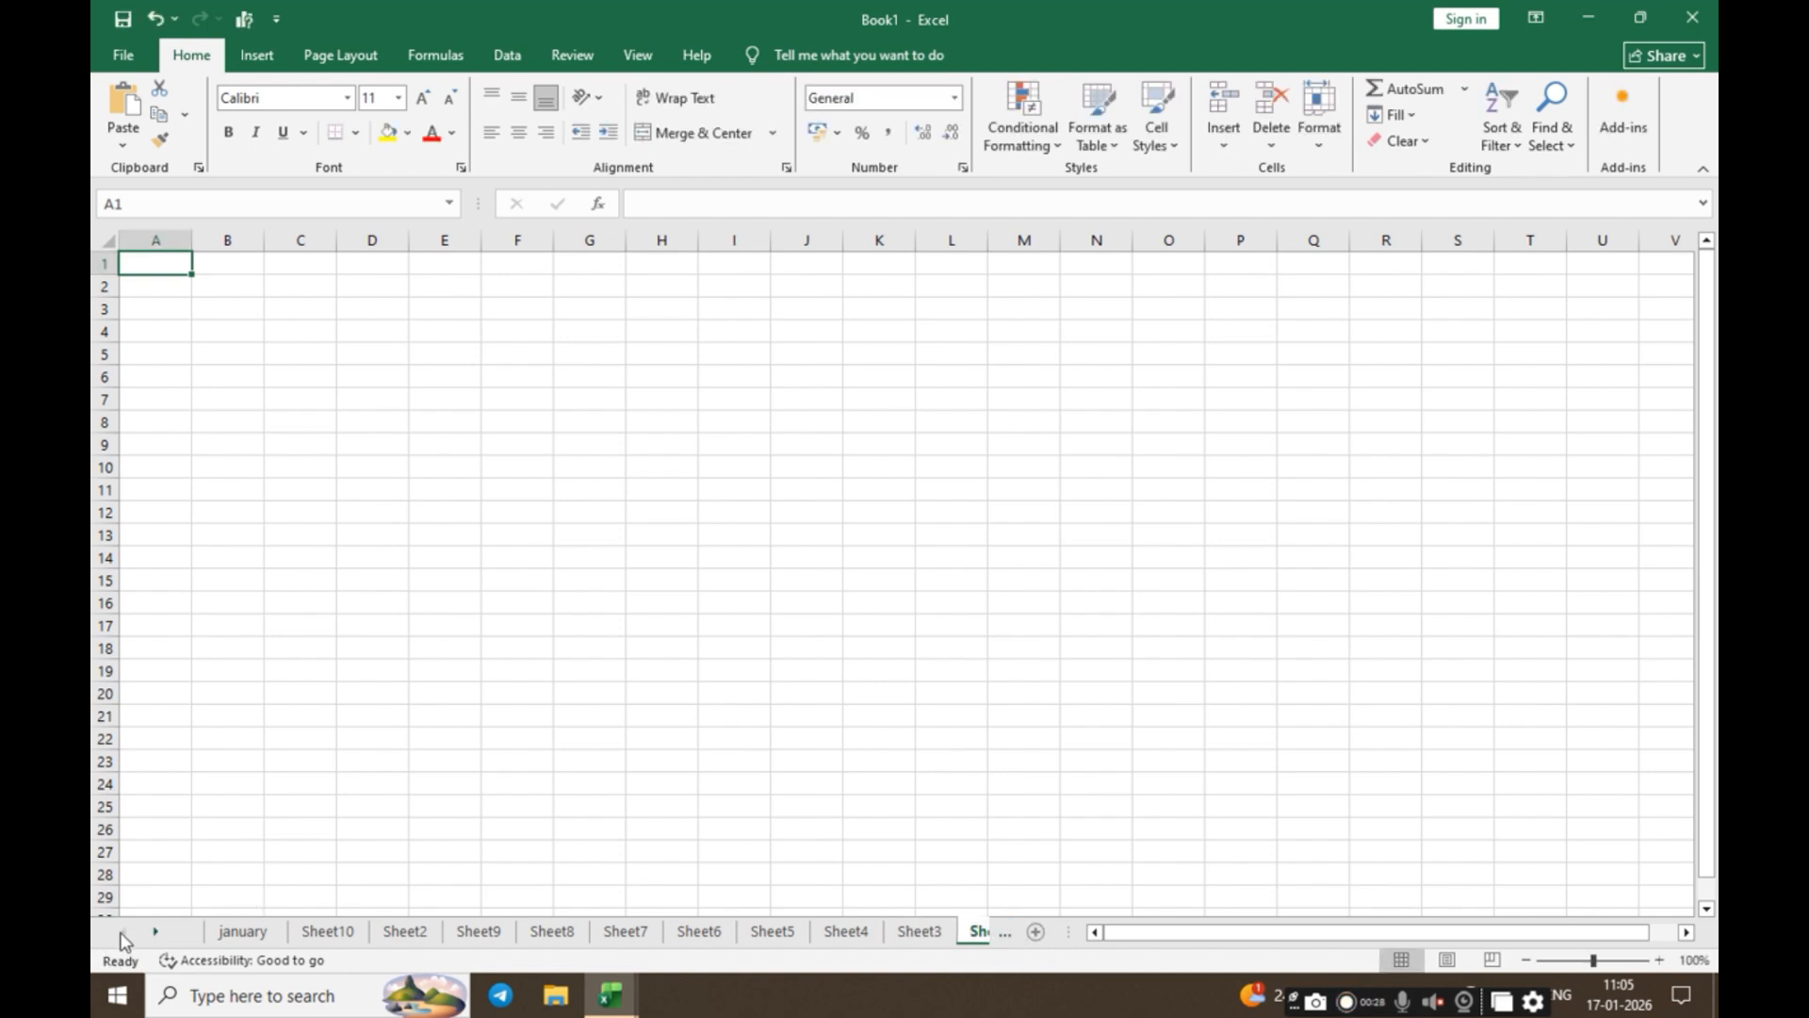
# Step: Browse the row of sheet tabs back and forth between the first and the last worksheet
pyautogui.click(154, 932)
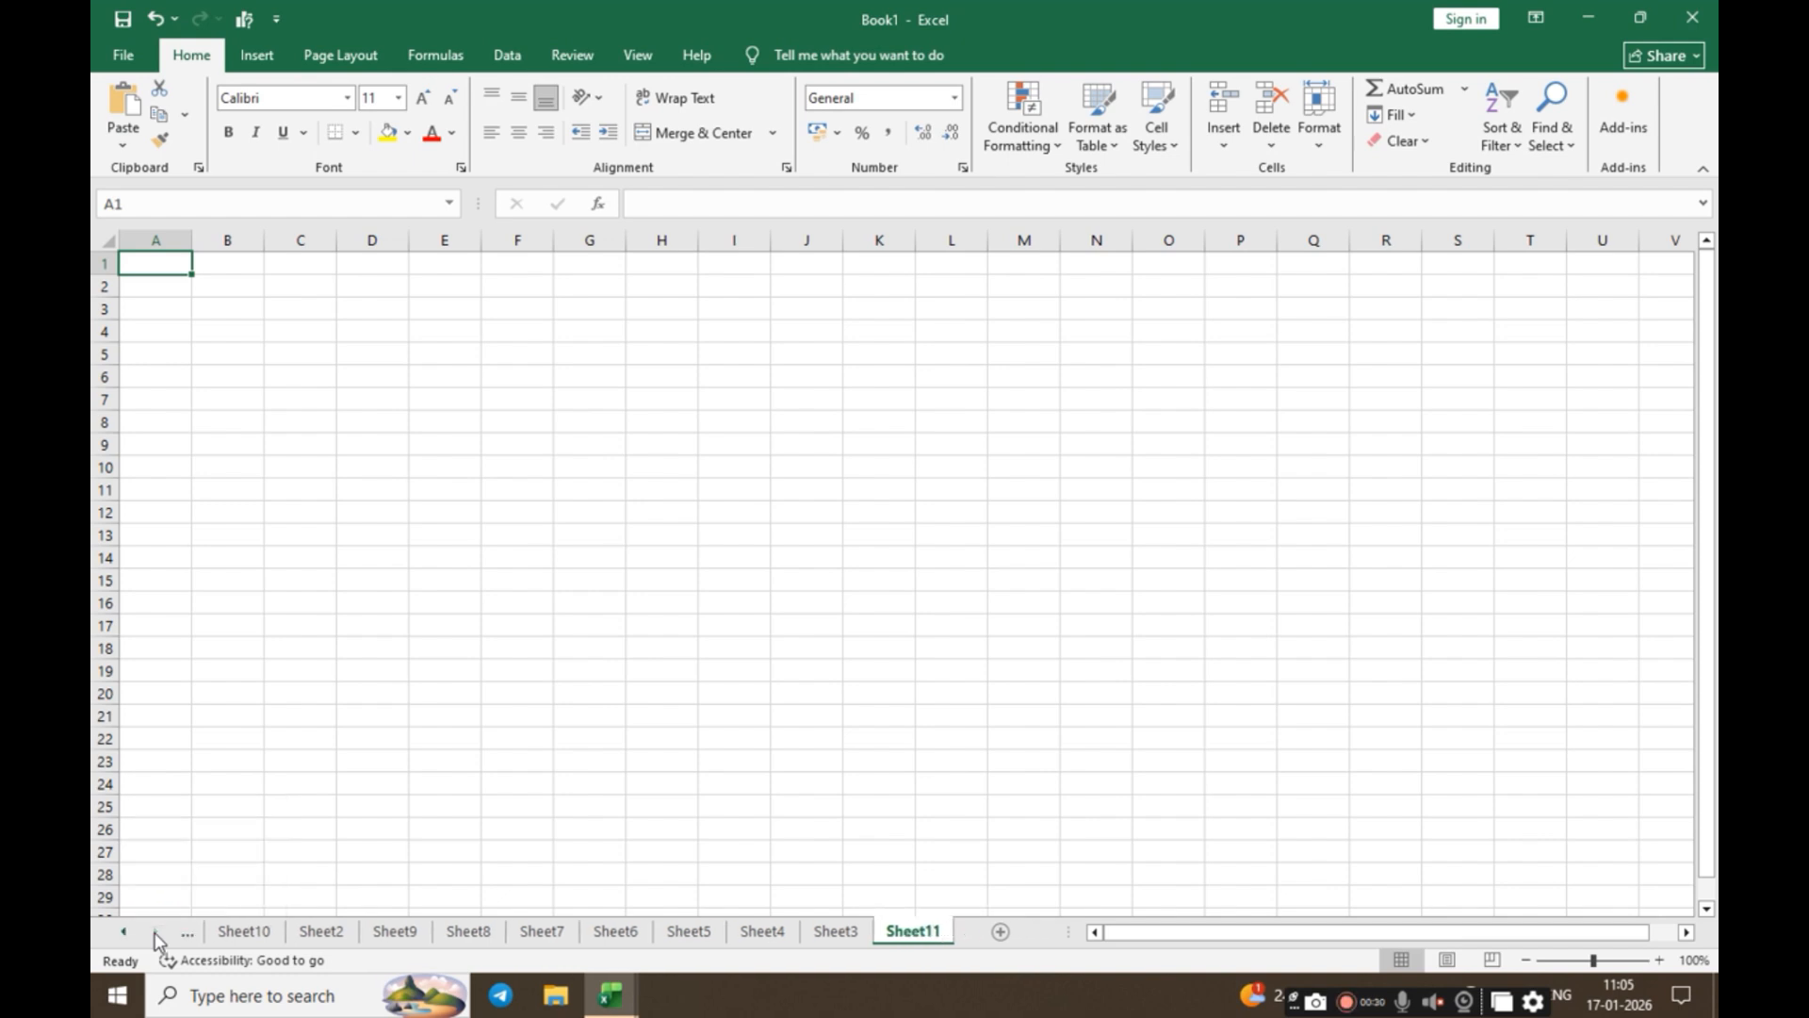
pyautogui.click(123, 932)
pyautogui.click(155, 931)
pyautogui.click(124, 931)
pyautogui.click(155, 931)
pyautogui.click(124, 932)
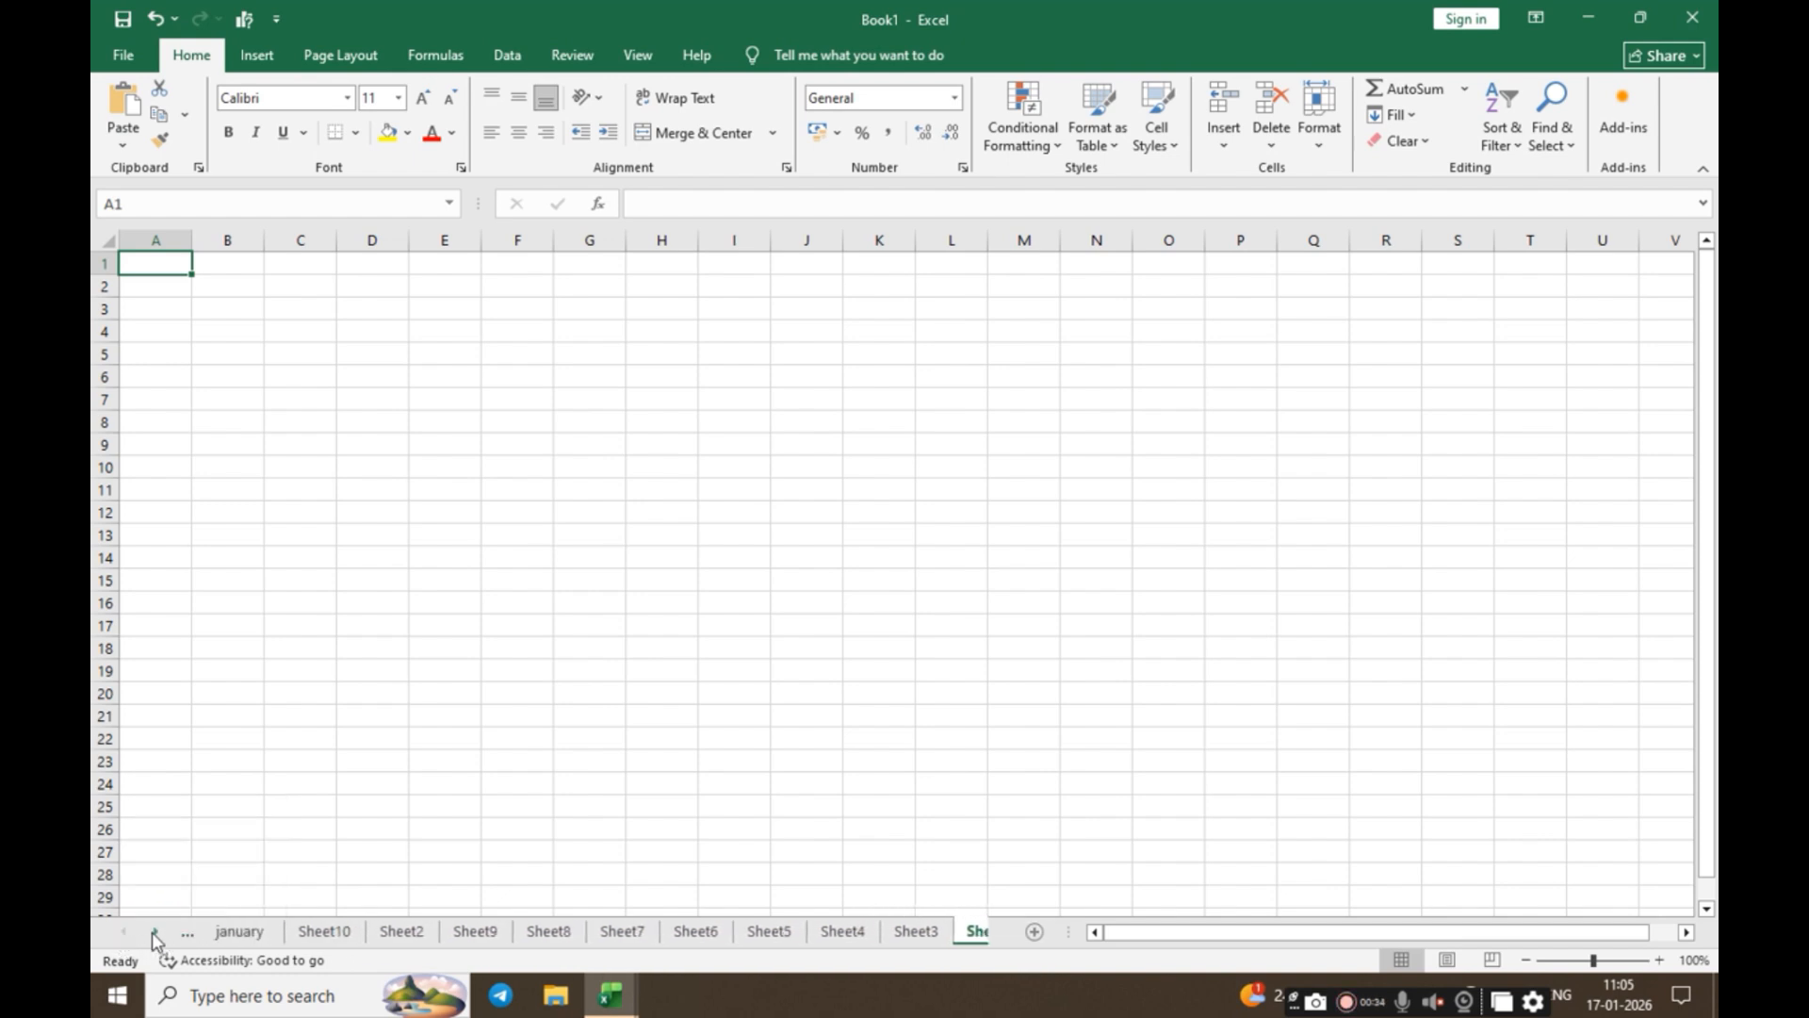
pyautogui.click(155, 931)
pyautogui.click(123, 932)
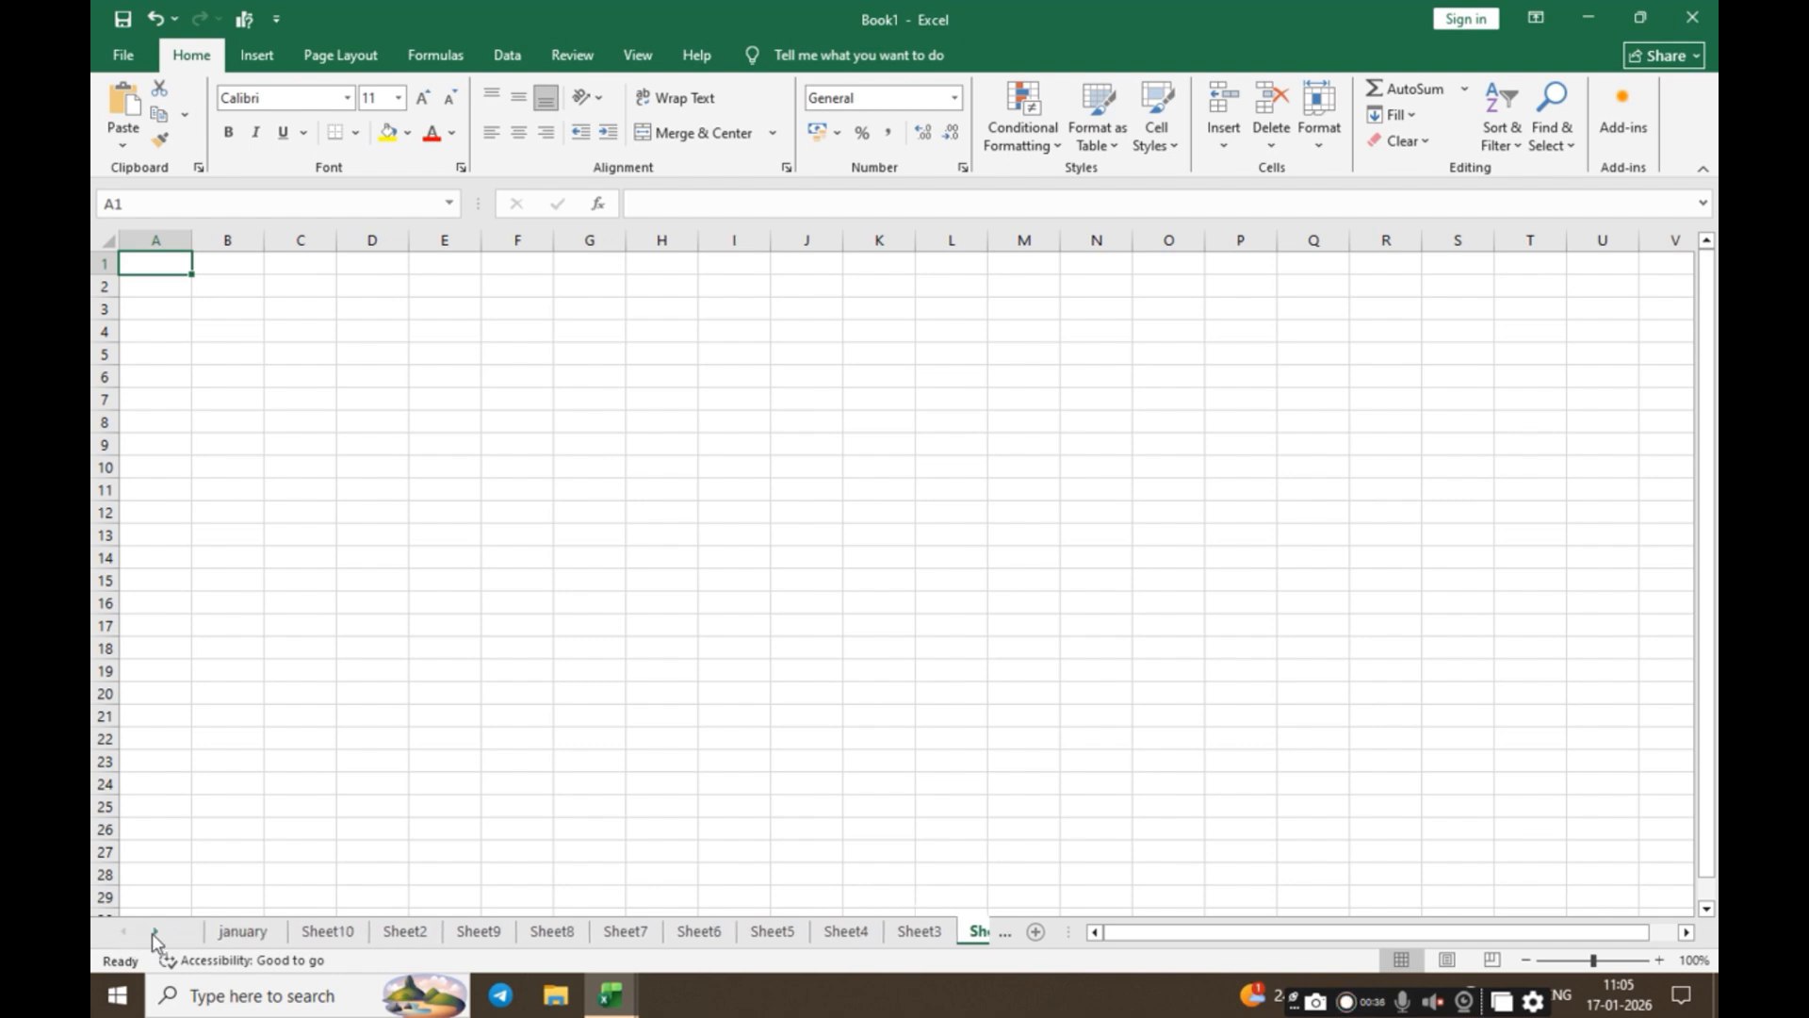
pyautogui.click(155, 931)
pyautogui.click(123, 932)
pyautogui.click(155, 931)
pyautogui.click(150, 933)
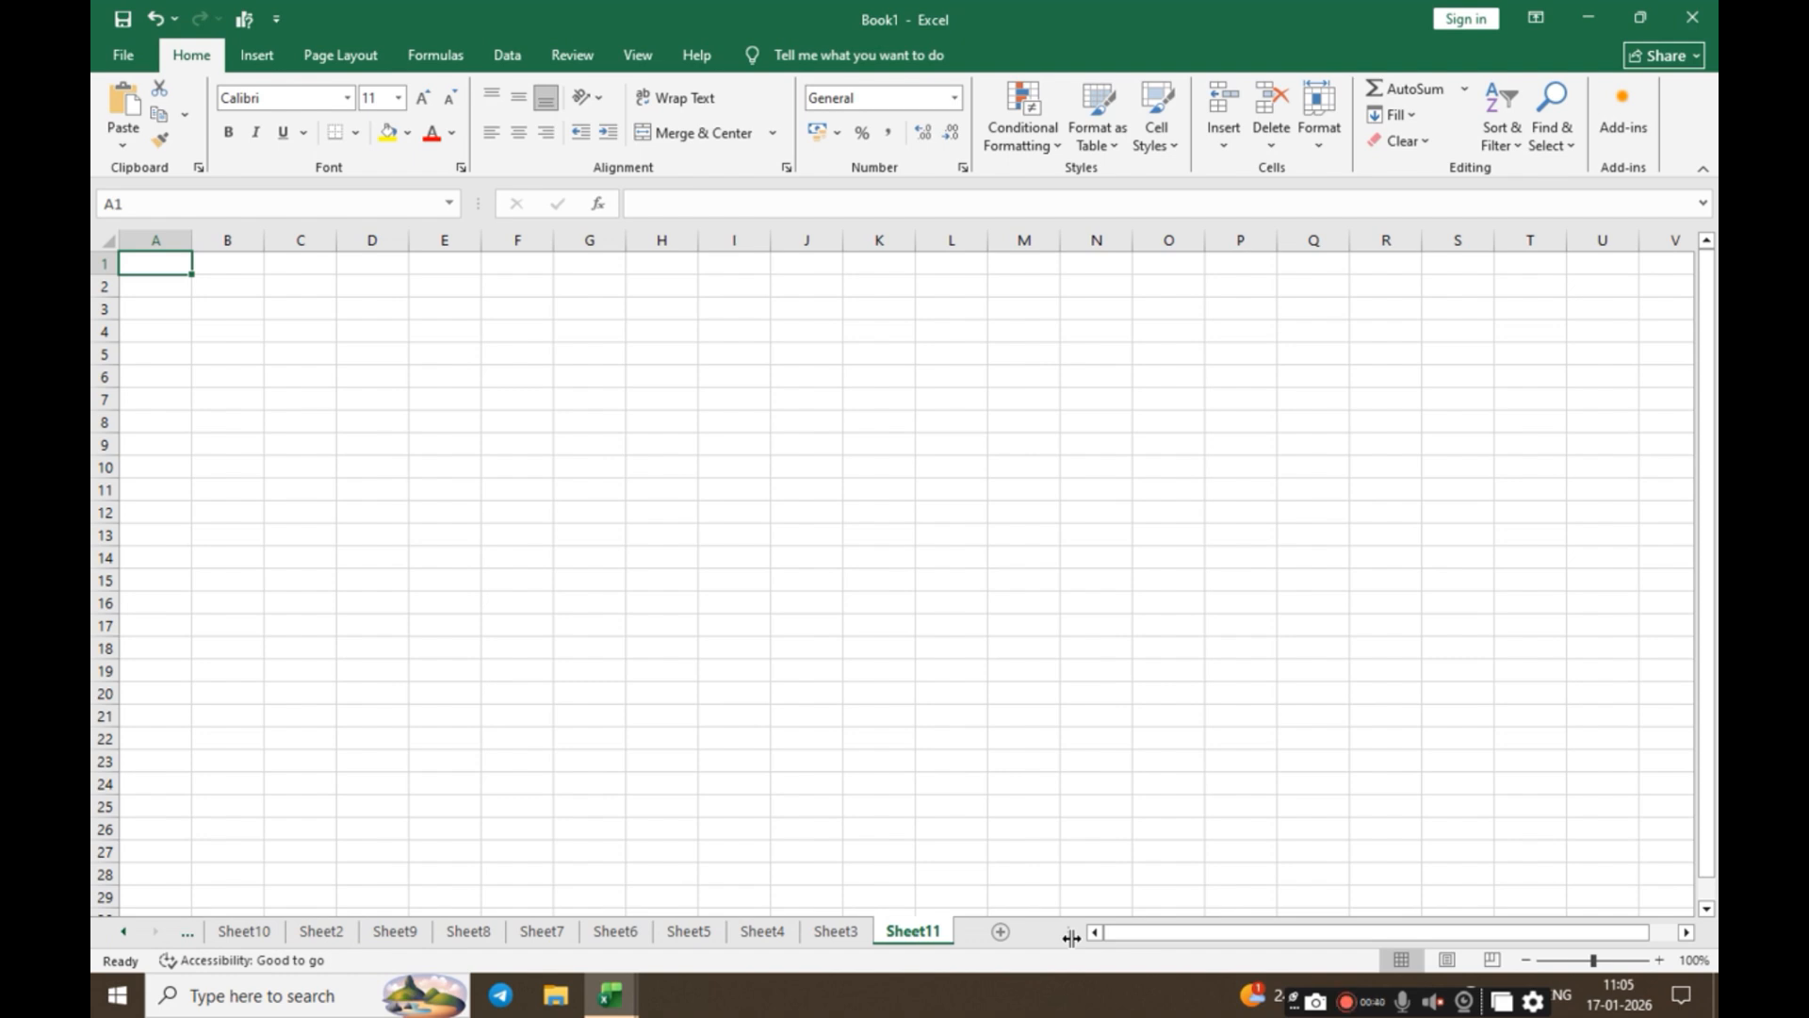
# Step: Narrow the sheet tab area to browse its hidden tabs in both directions, and widen it to fit every sheet
pyautogui.moveTo(1071, 935); pyautogui.dragTo(806, 935)
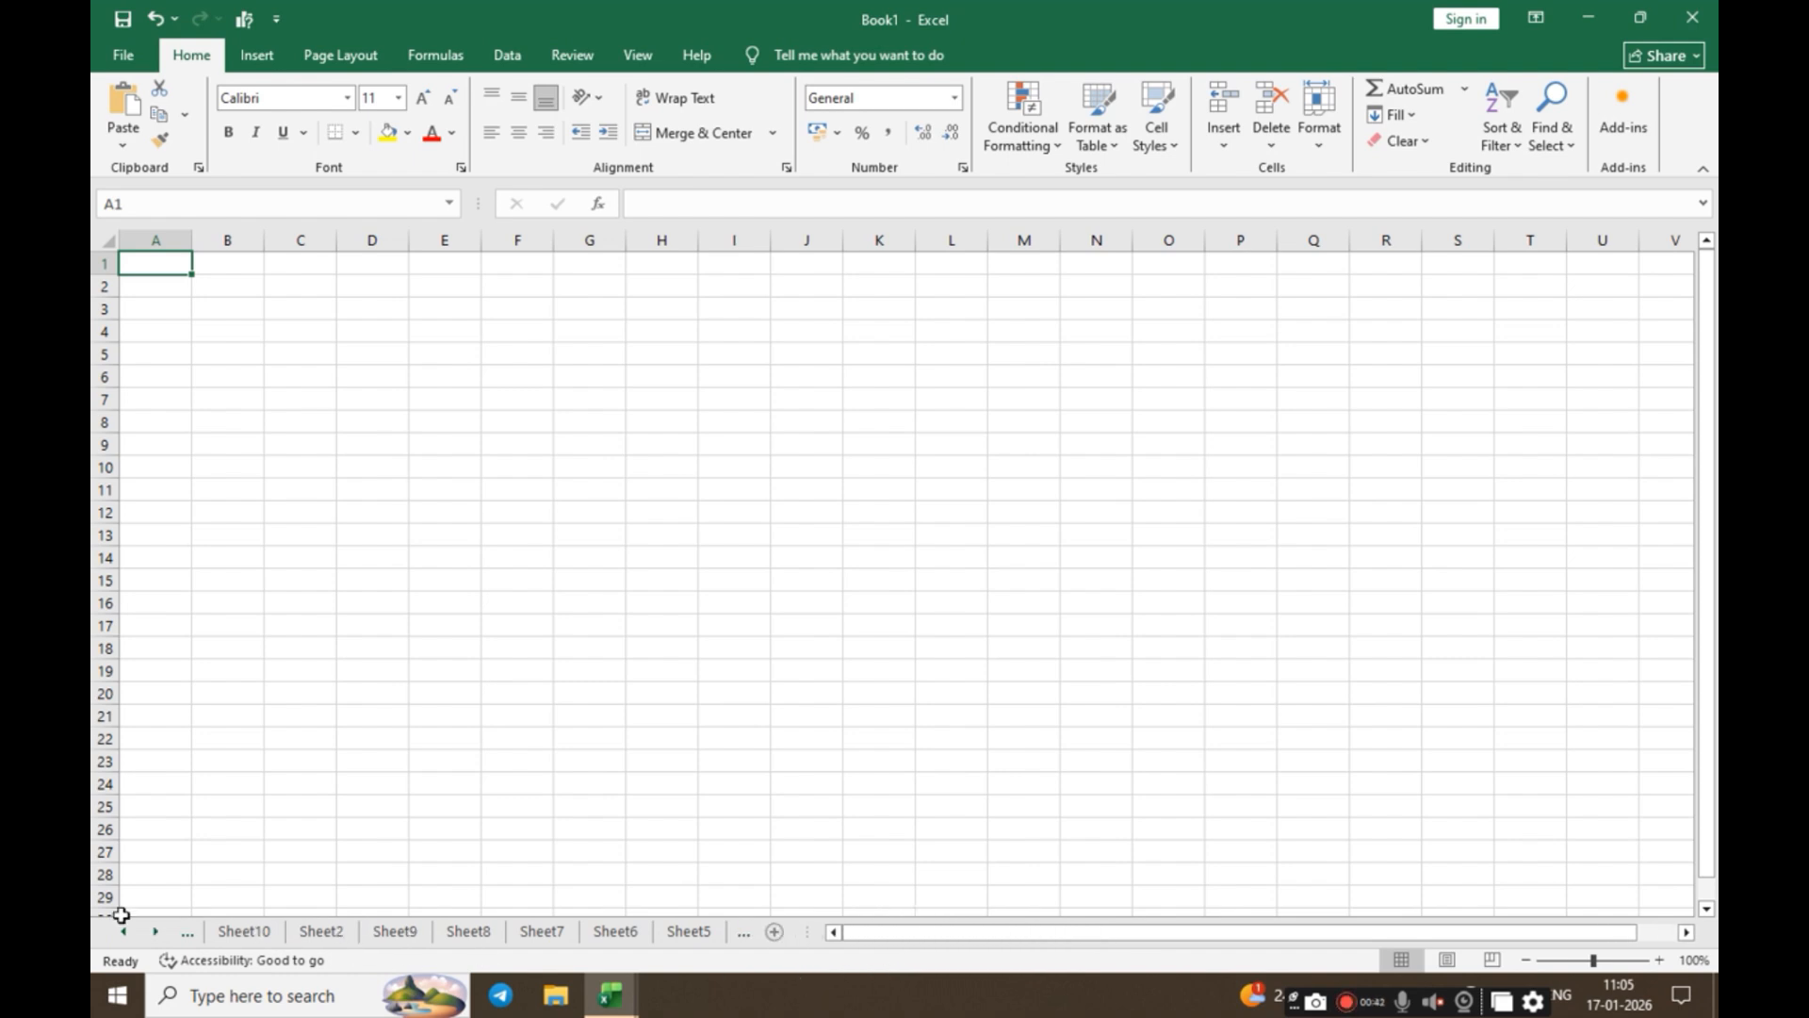
pyautogui.click(156, 931)
pyautogui.click(155, 931)
pyautogui.click(155, 931)
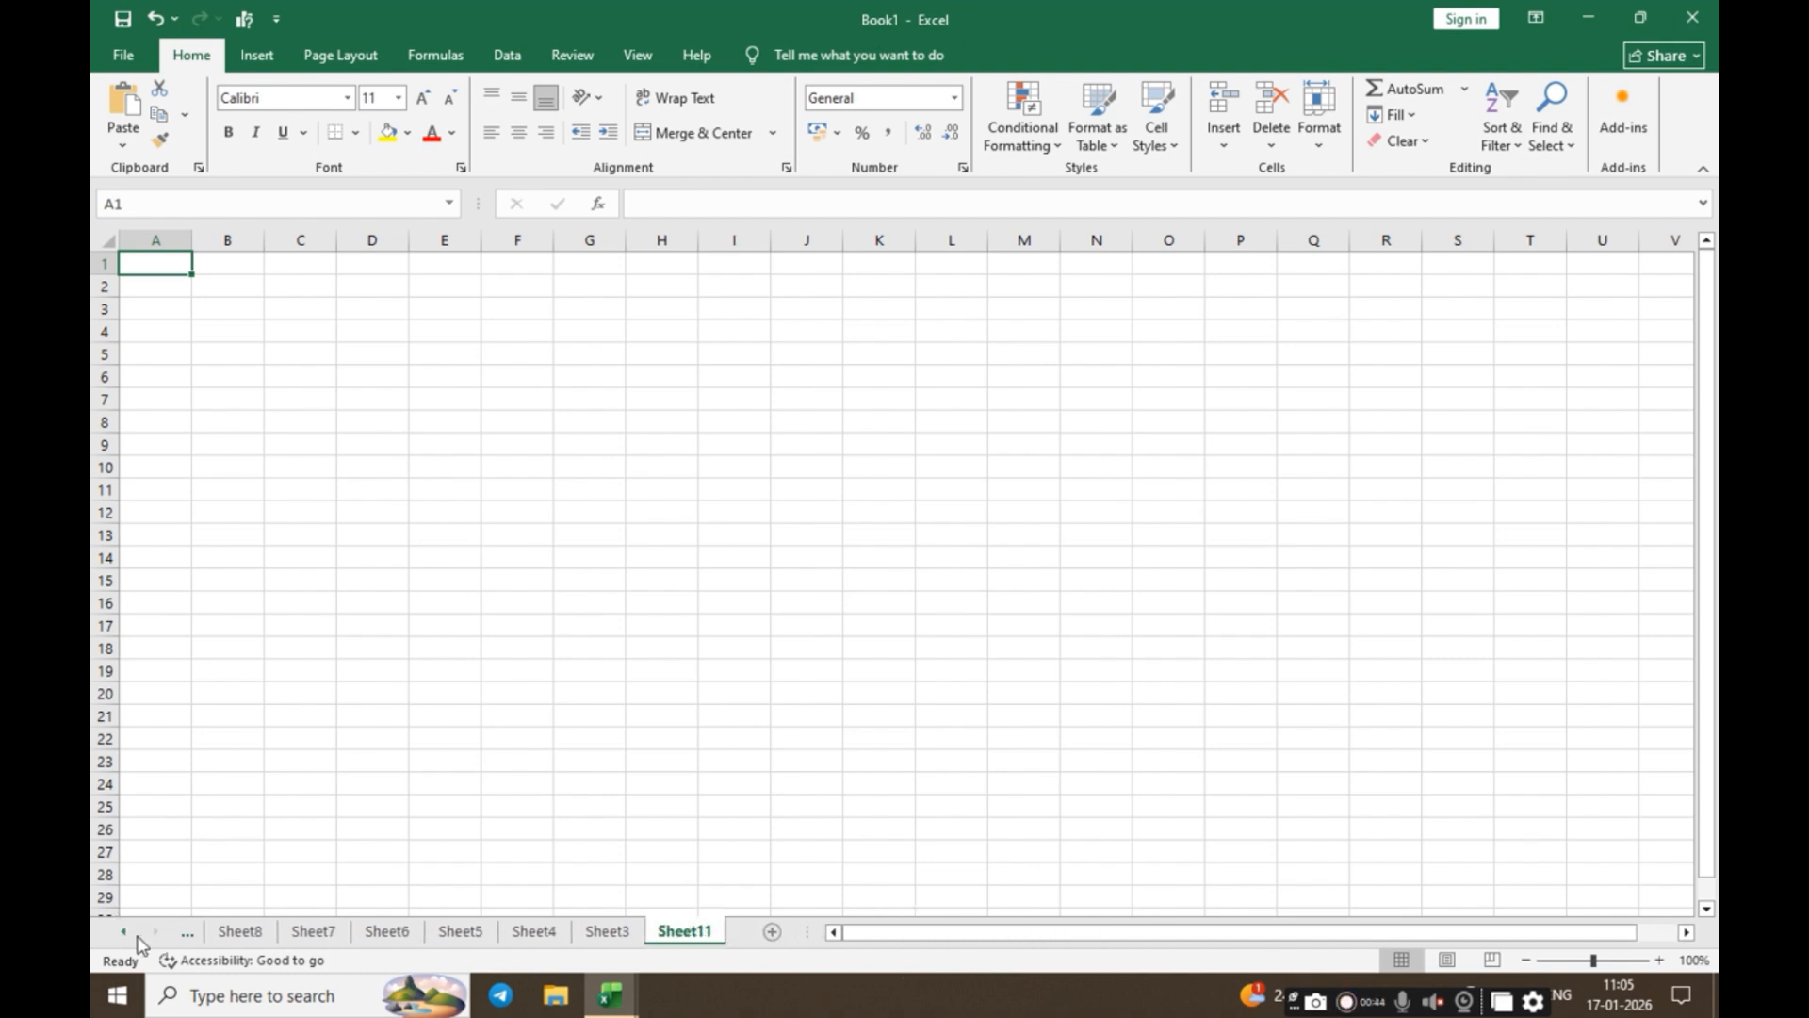
pyautogui.click(123, 931)
pyautogui.click(123, 931)
pyautogui.click(124, 931)
pyautogui.click(123, 930)
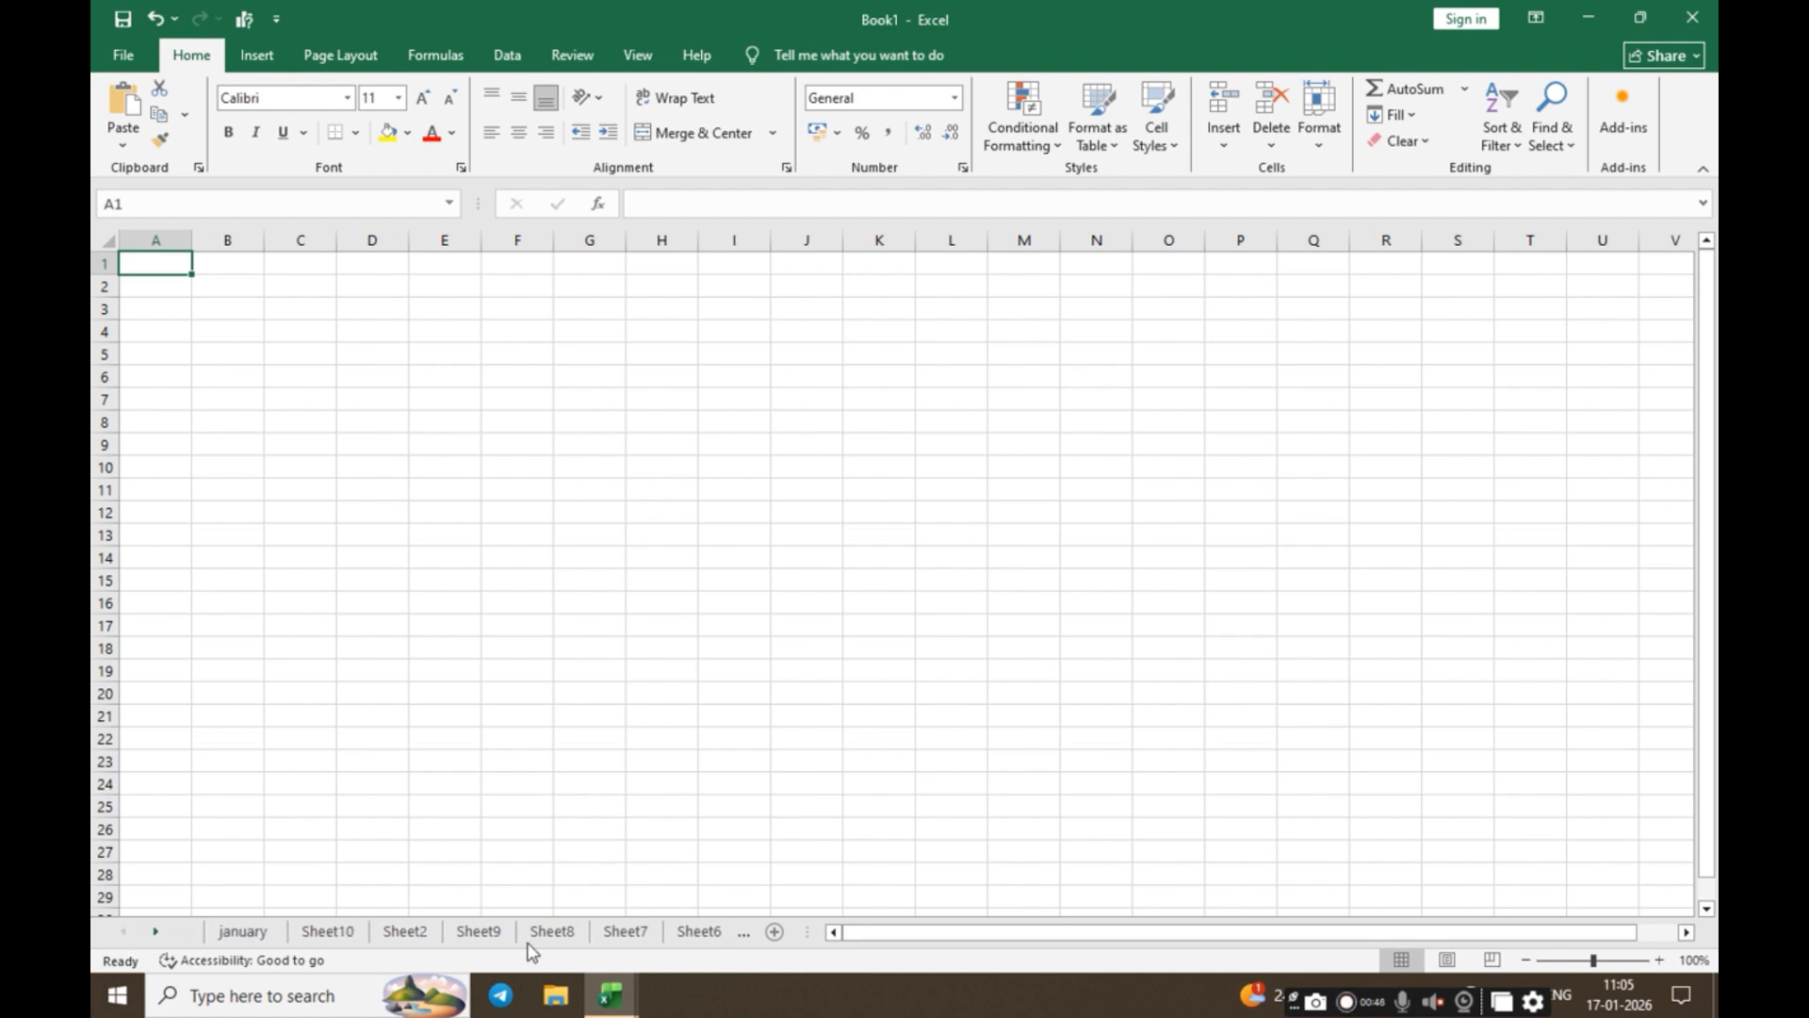
pyautogui.moveTo(814, 934); pyautogui.dragTo(1157, 905)
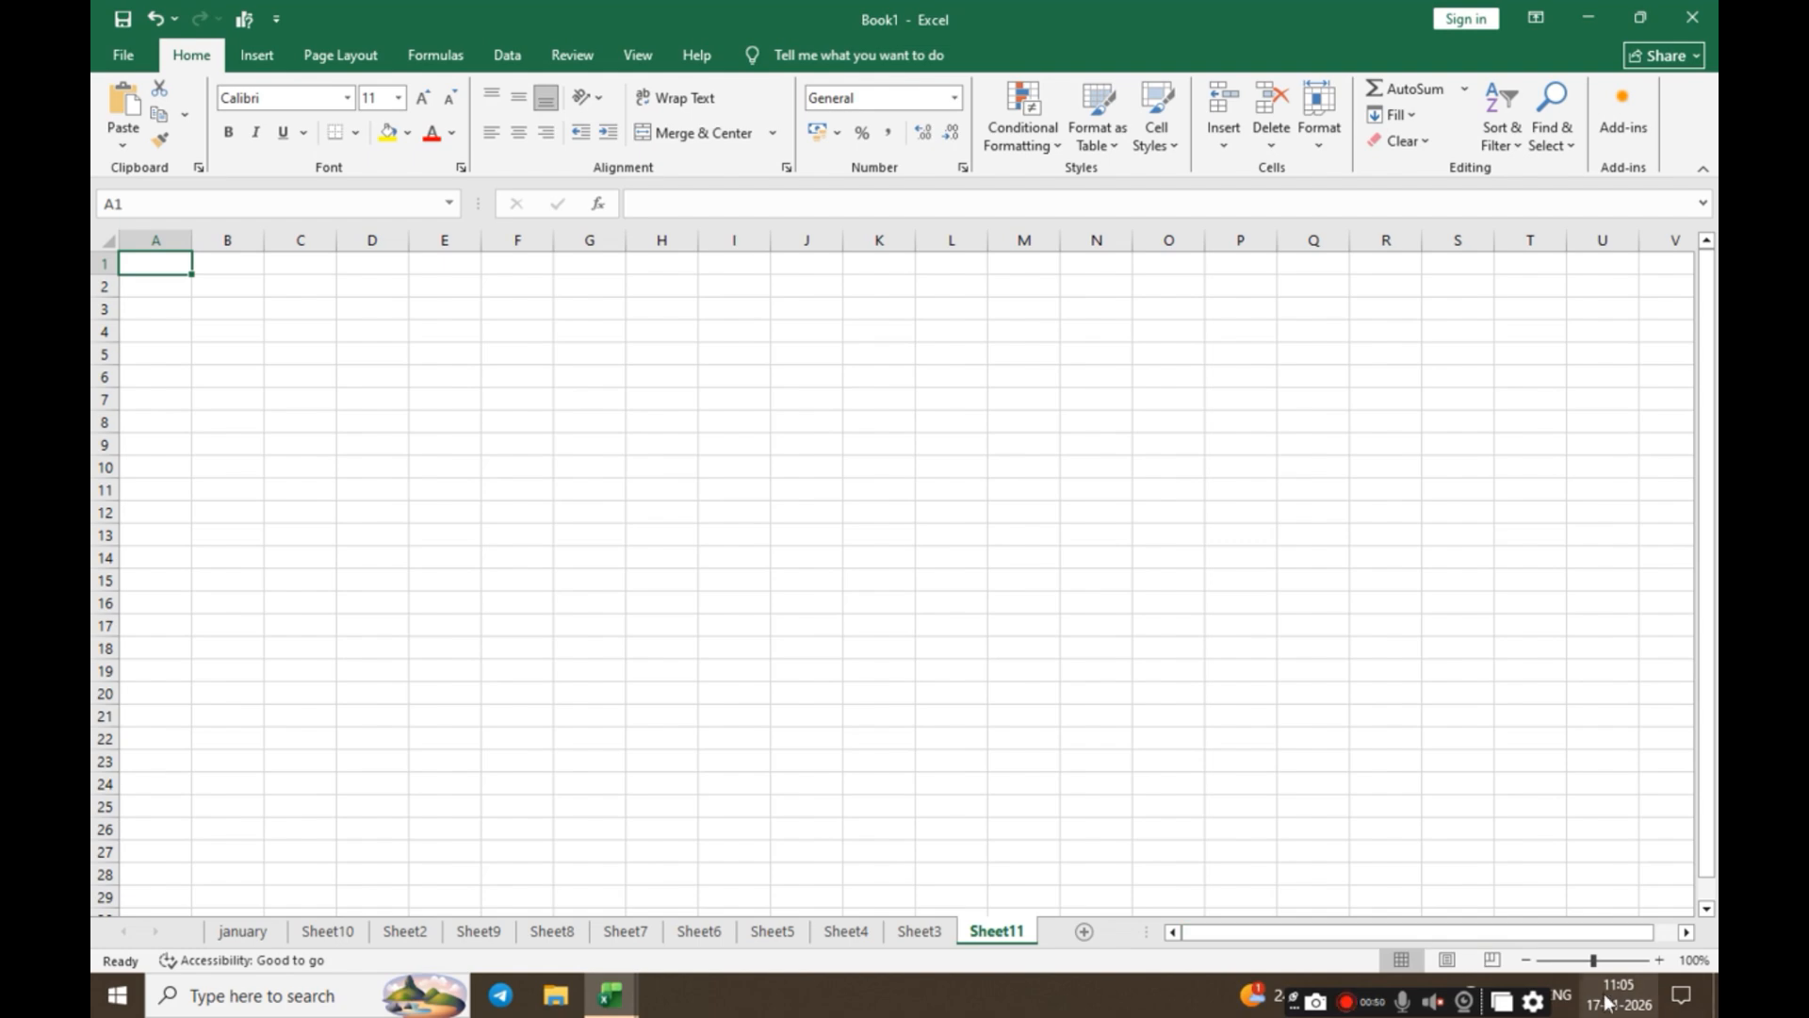
# Step: Enter the number 1455 in cell A1 and a person's first name in cell A2 of Sheet11
pyautogui.moveTo(1594, 959)
pyautogui.mouseDown()
pyautogui.moveTo(1632, 959)
pyautogui.moveTo(1561, 961)
pyautogui.moveTo(1610, 960)
pyautogui.moveTo(1564, 961)
pyautogui.moveTo(1592, 962)
pyautogui.mouseUp()
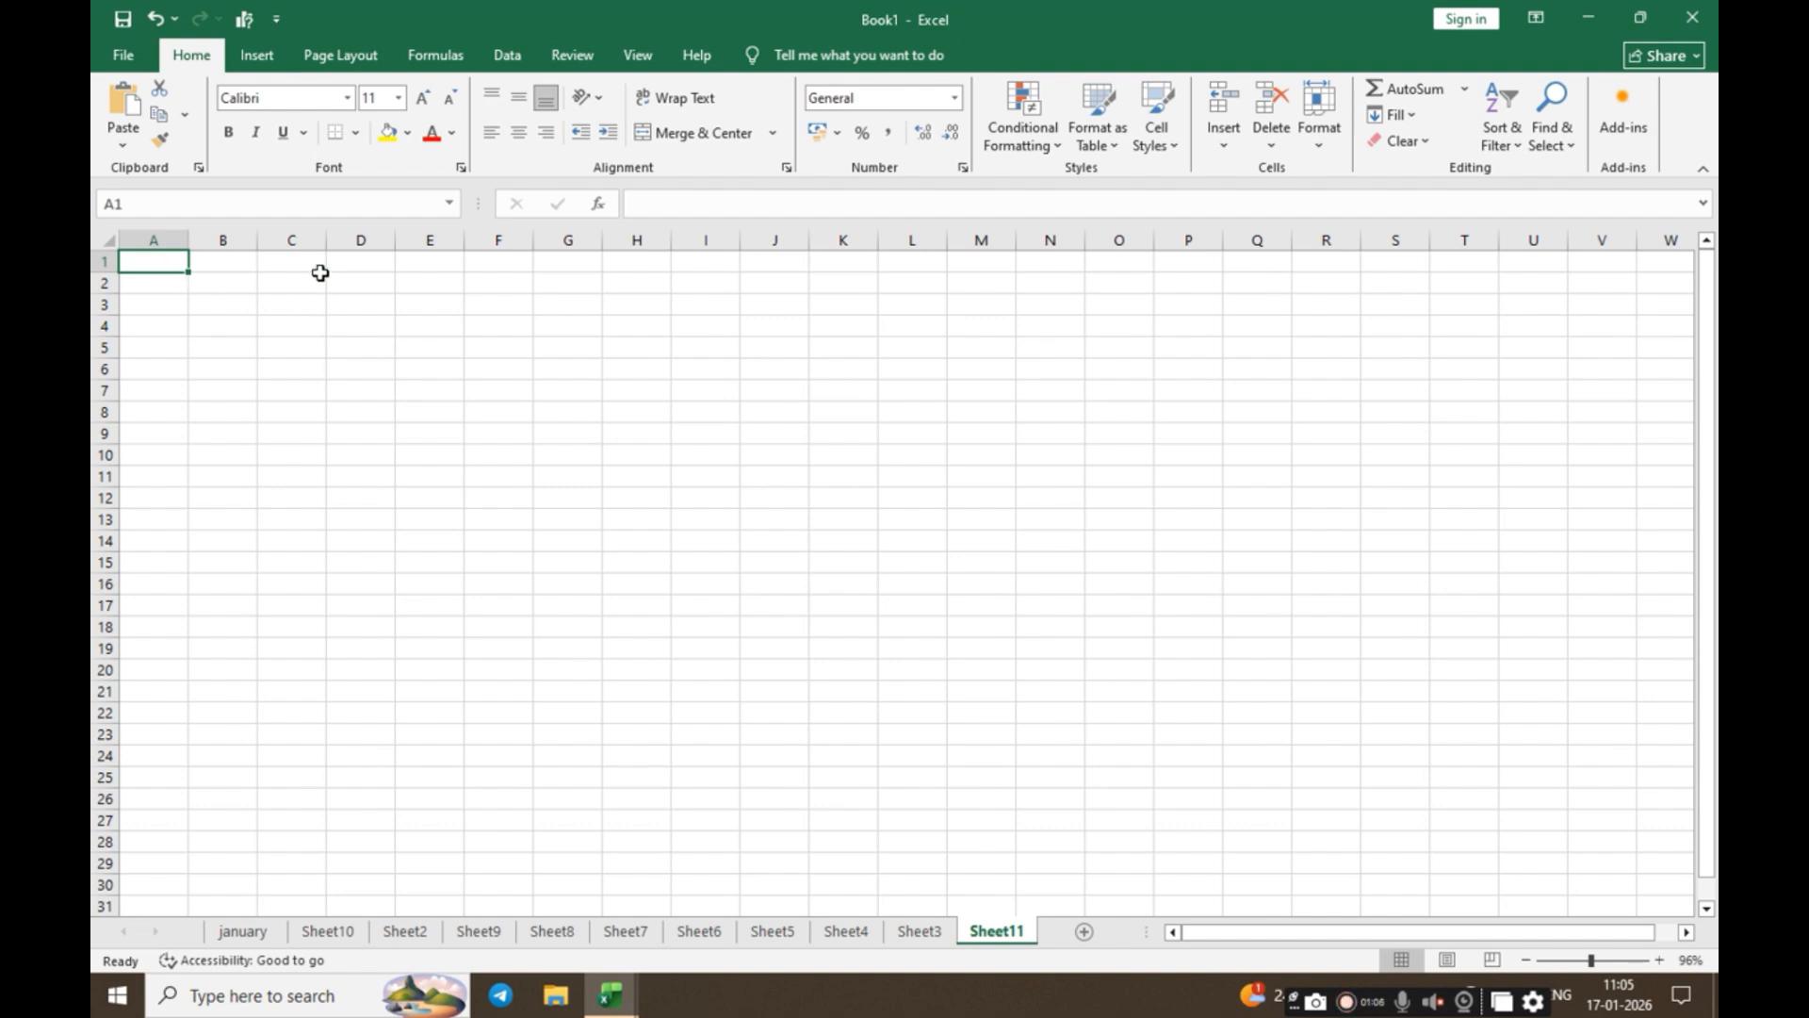
pyautogui.write('1455')
pyautogui.press('Return')
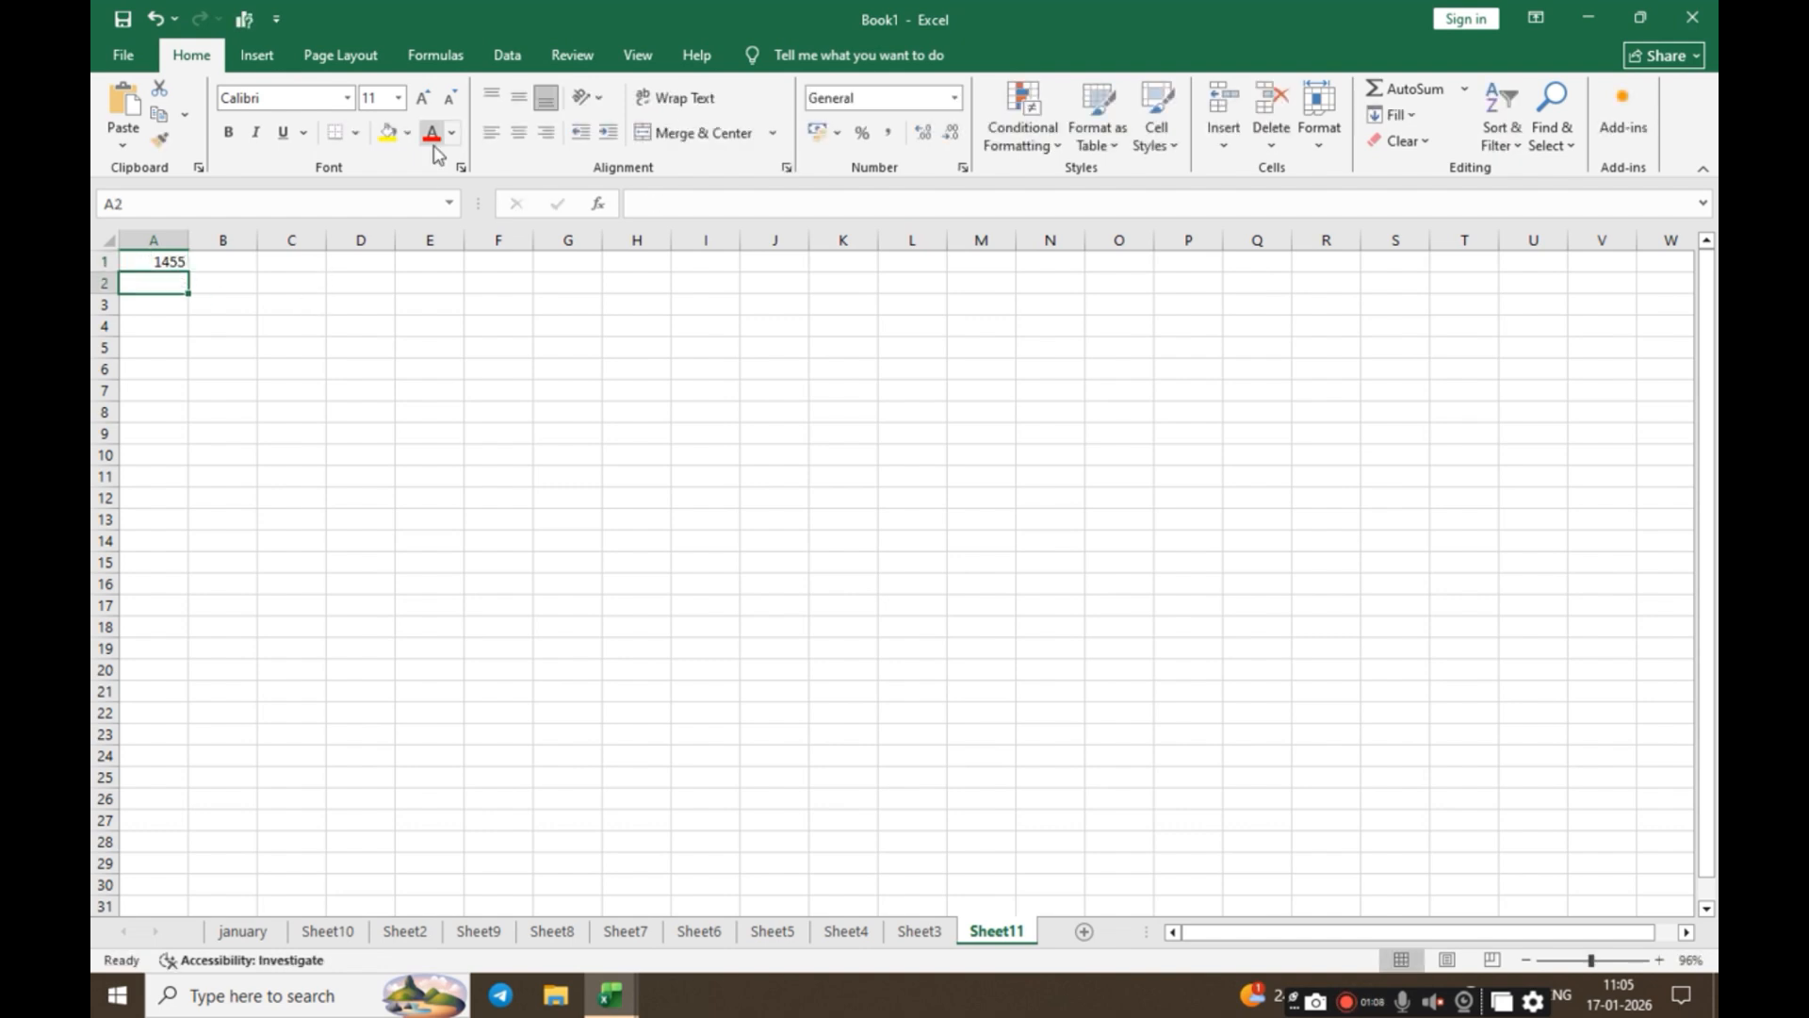
pyautogui.write('nandani')
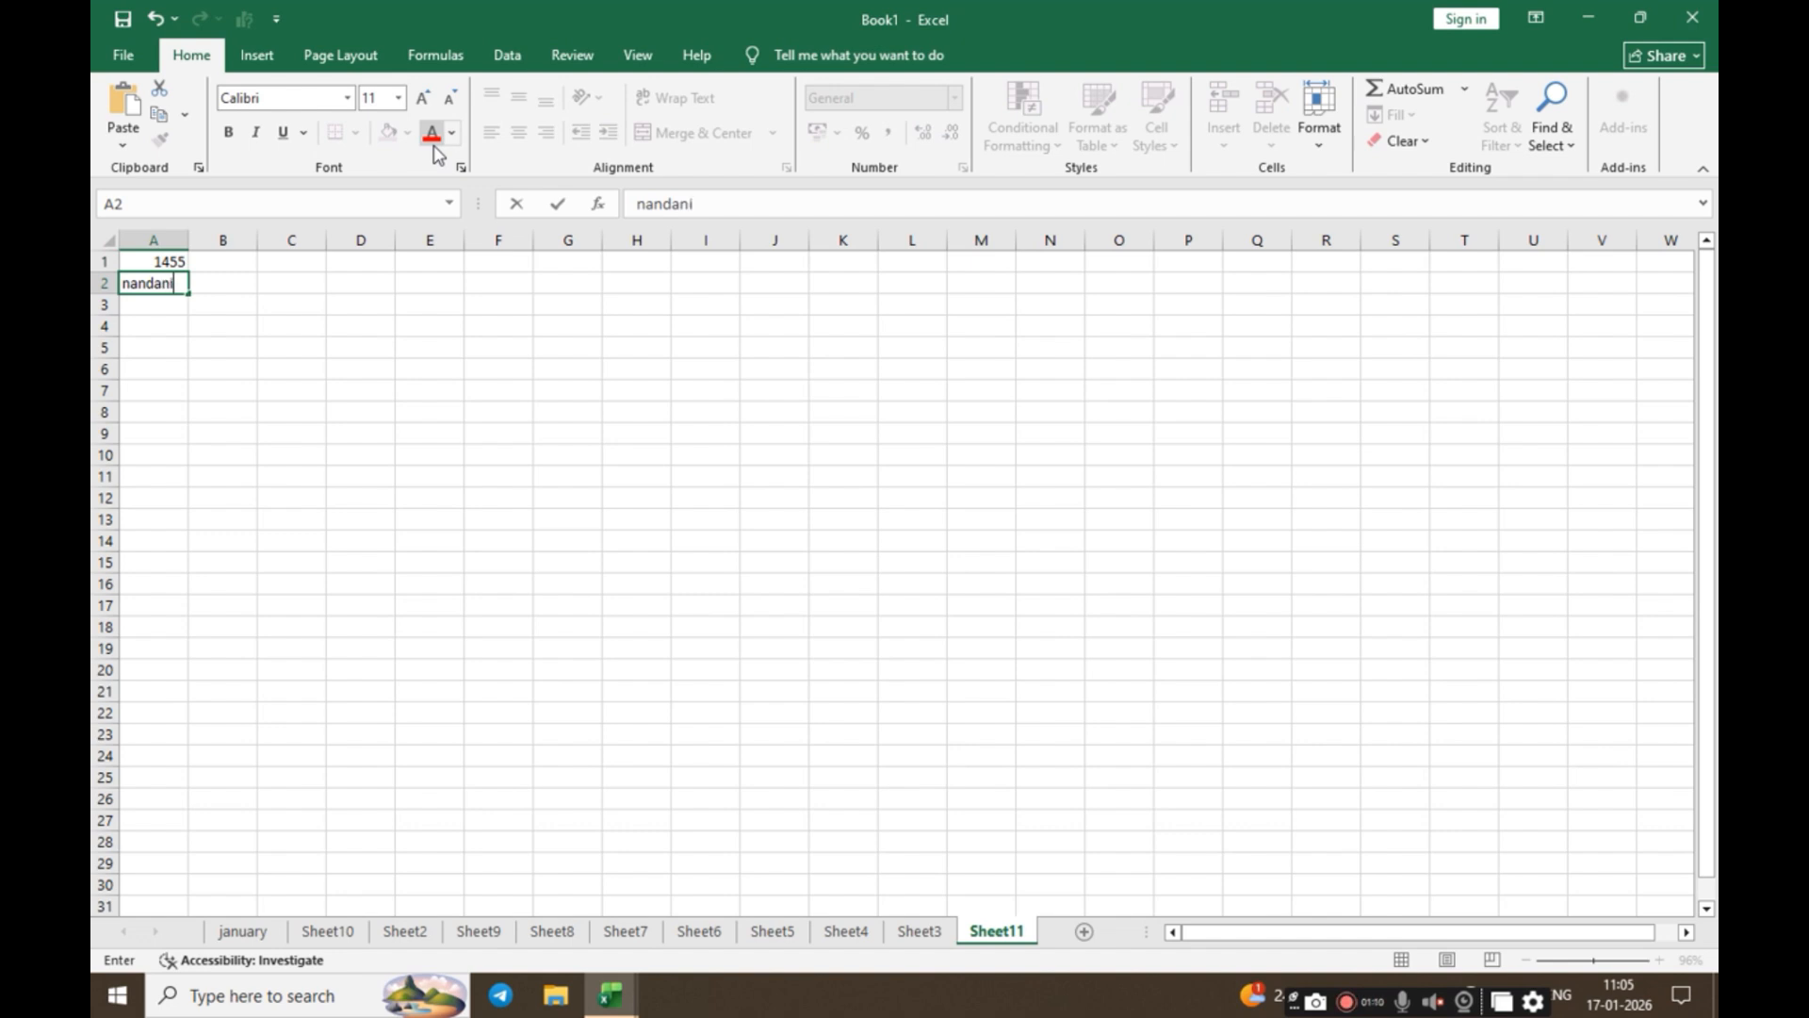
pyautogui.press('Return')
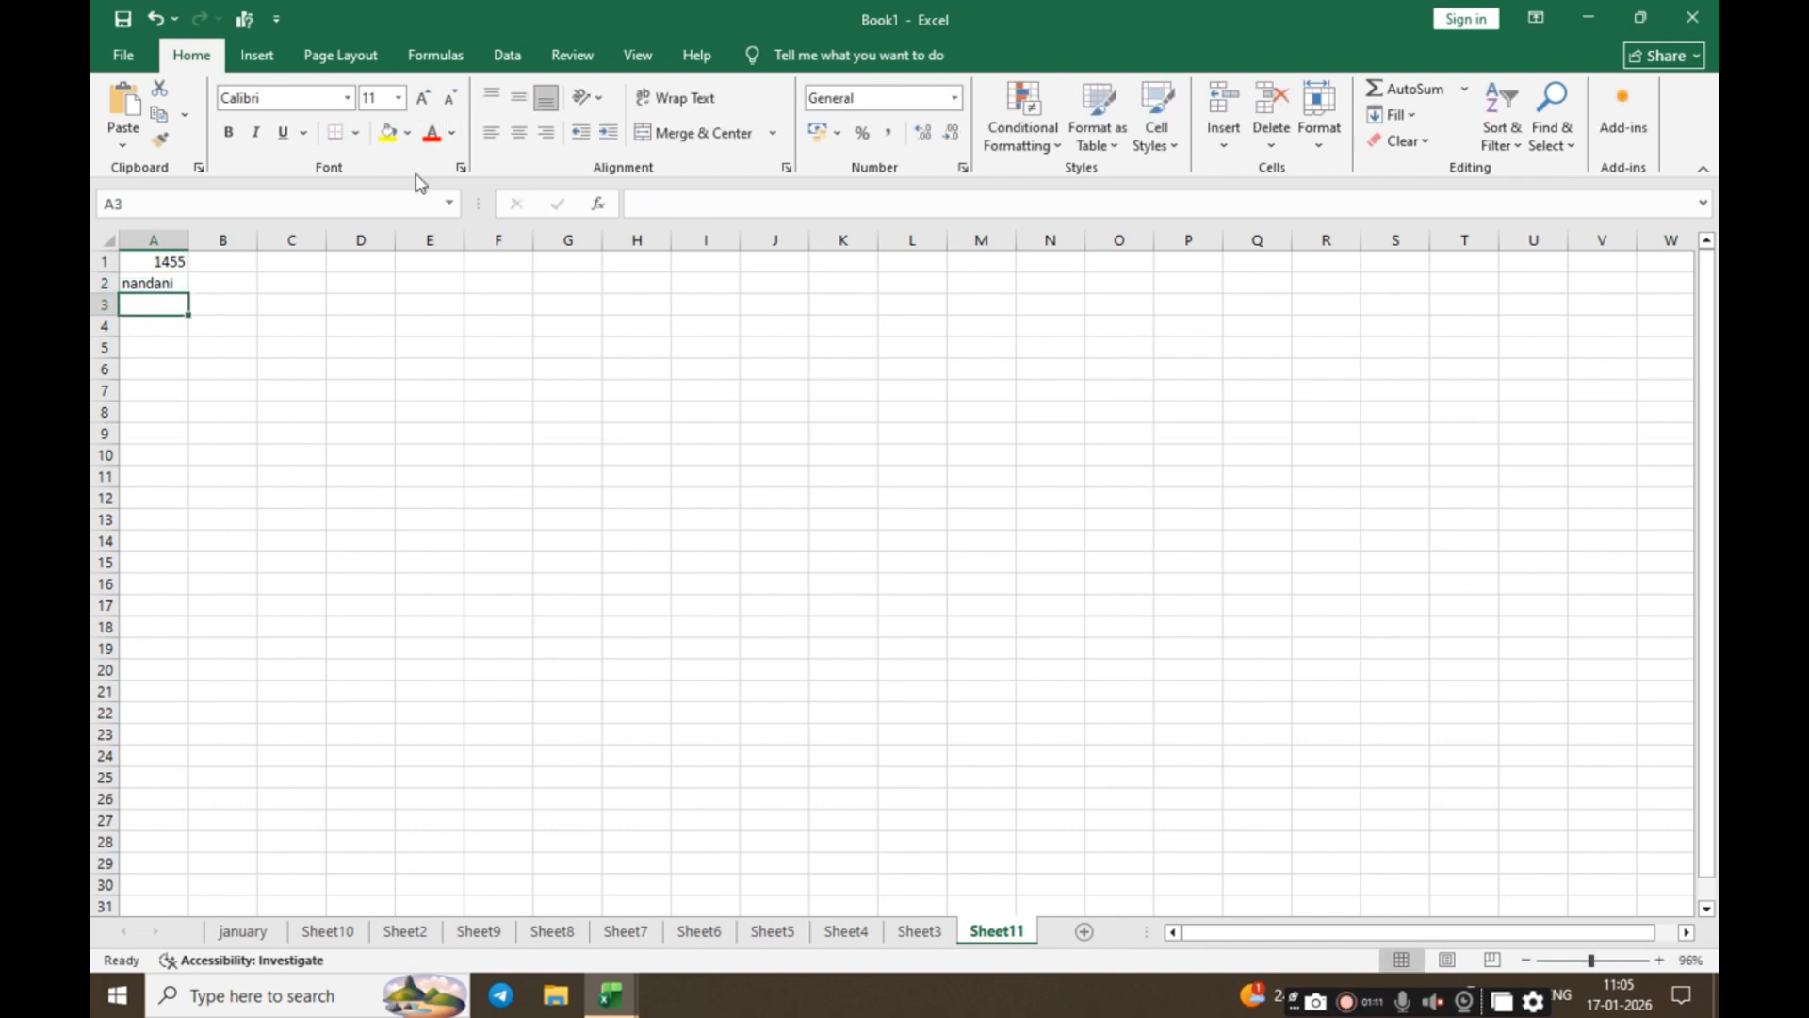
# Step: Check the contents of A1 and A2 and enlarge the formula bar to about three lines
pyautogui.click(152, 267)
pyautogui.click(156, 279)
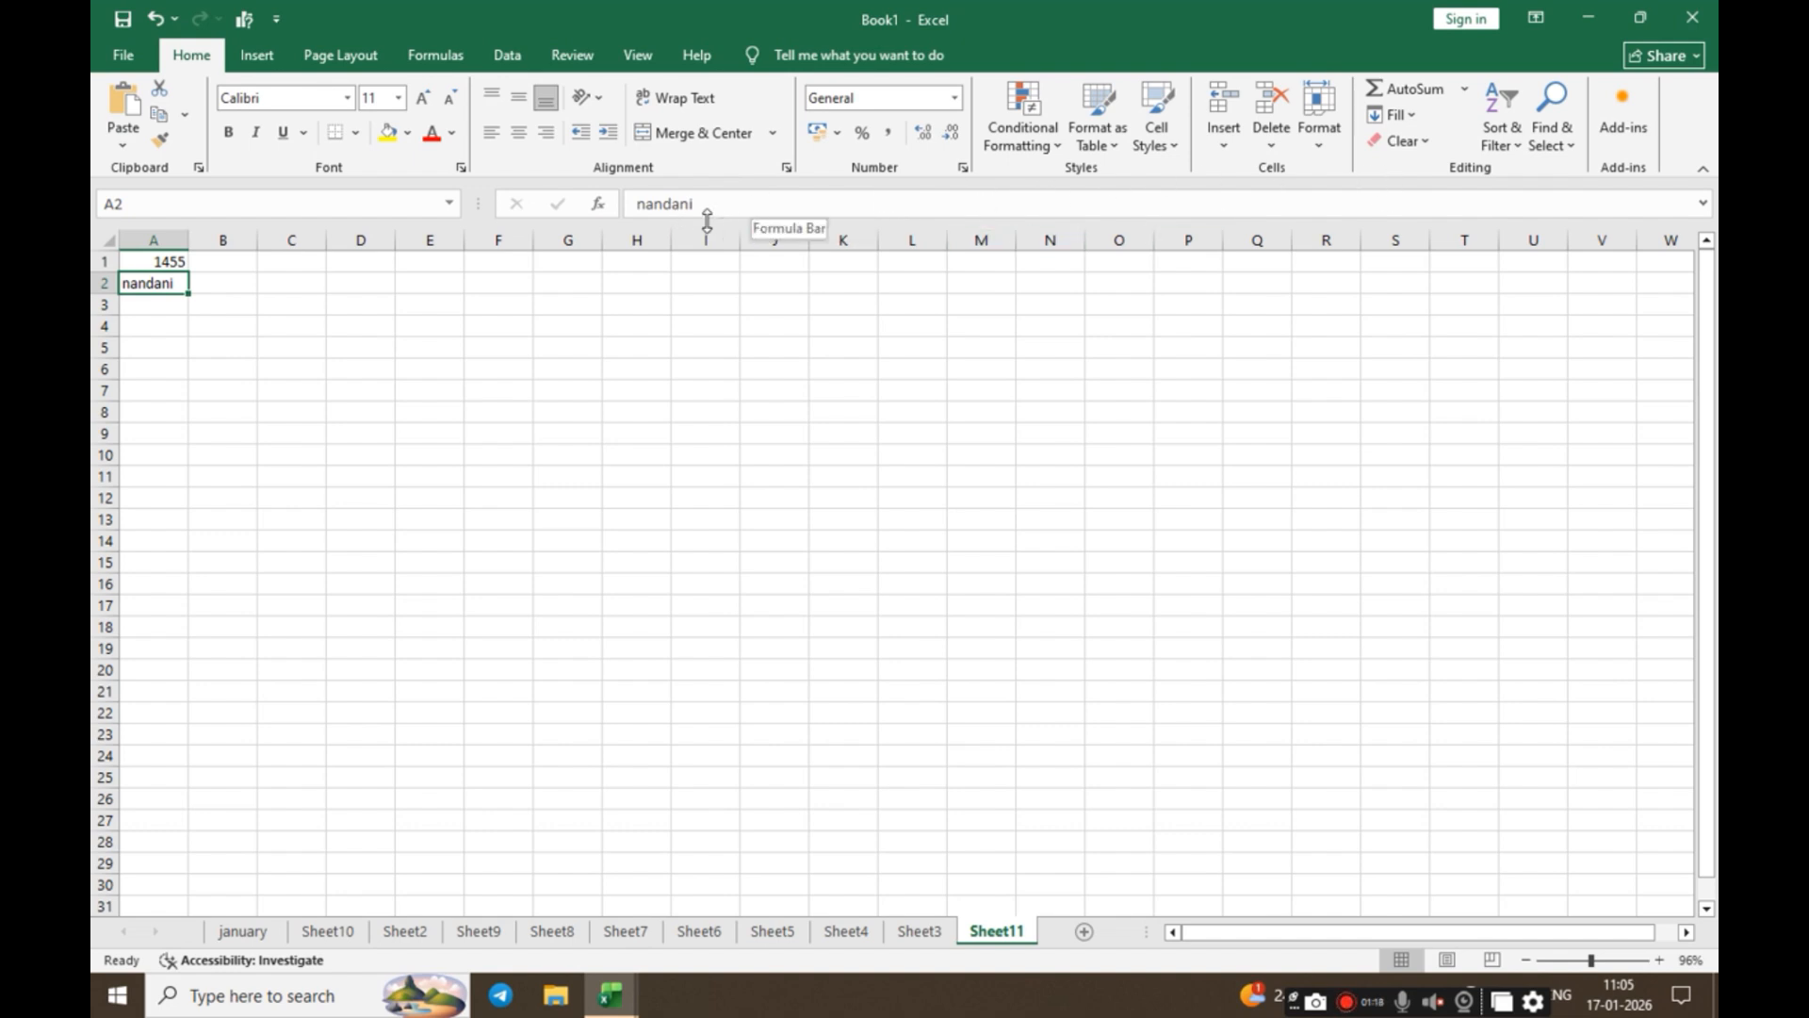
pyautogui.moveTo(708, 222); pyautogui.dragTo(704, 267)
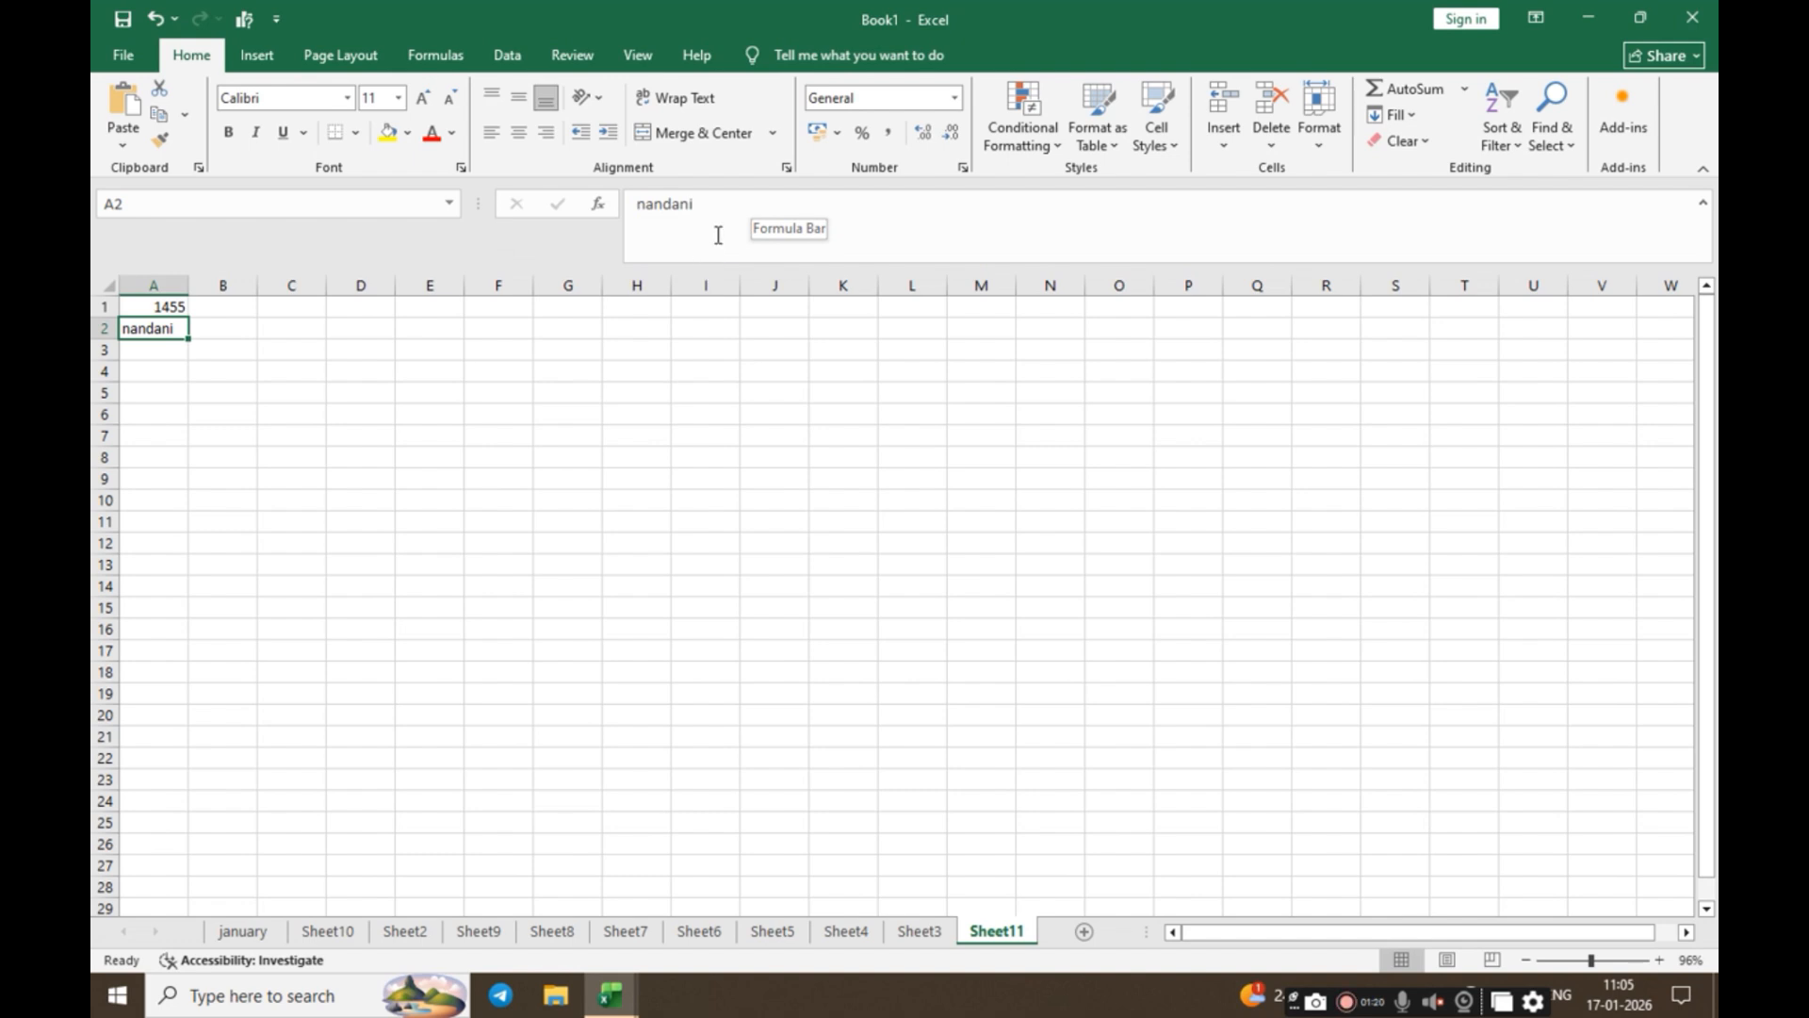
# Step: Replace the first name in cell A2 with a different first name by editing it in the formula bar
pyautogui.click(156, 303)
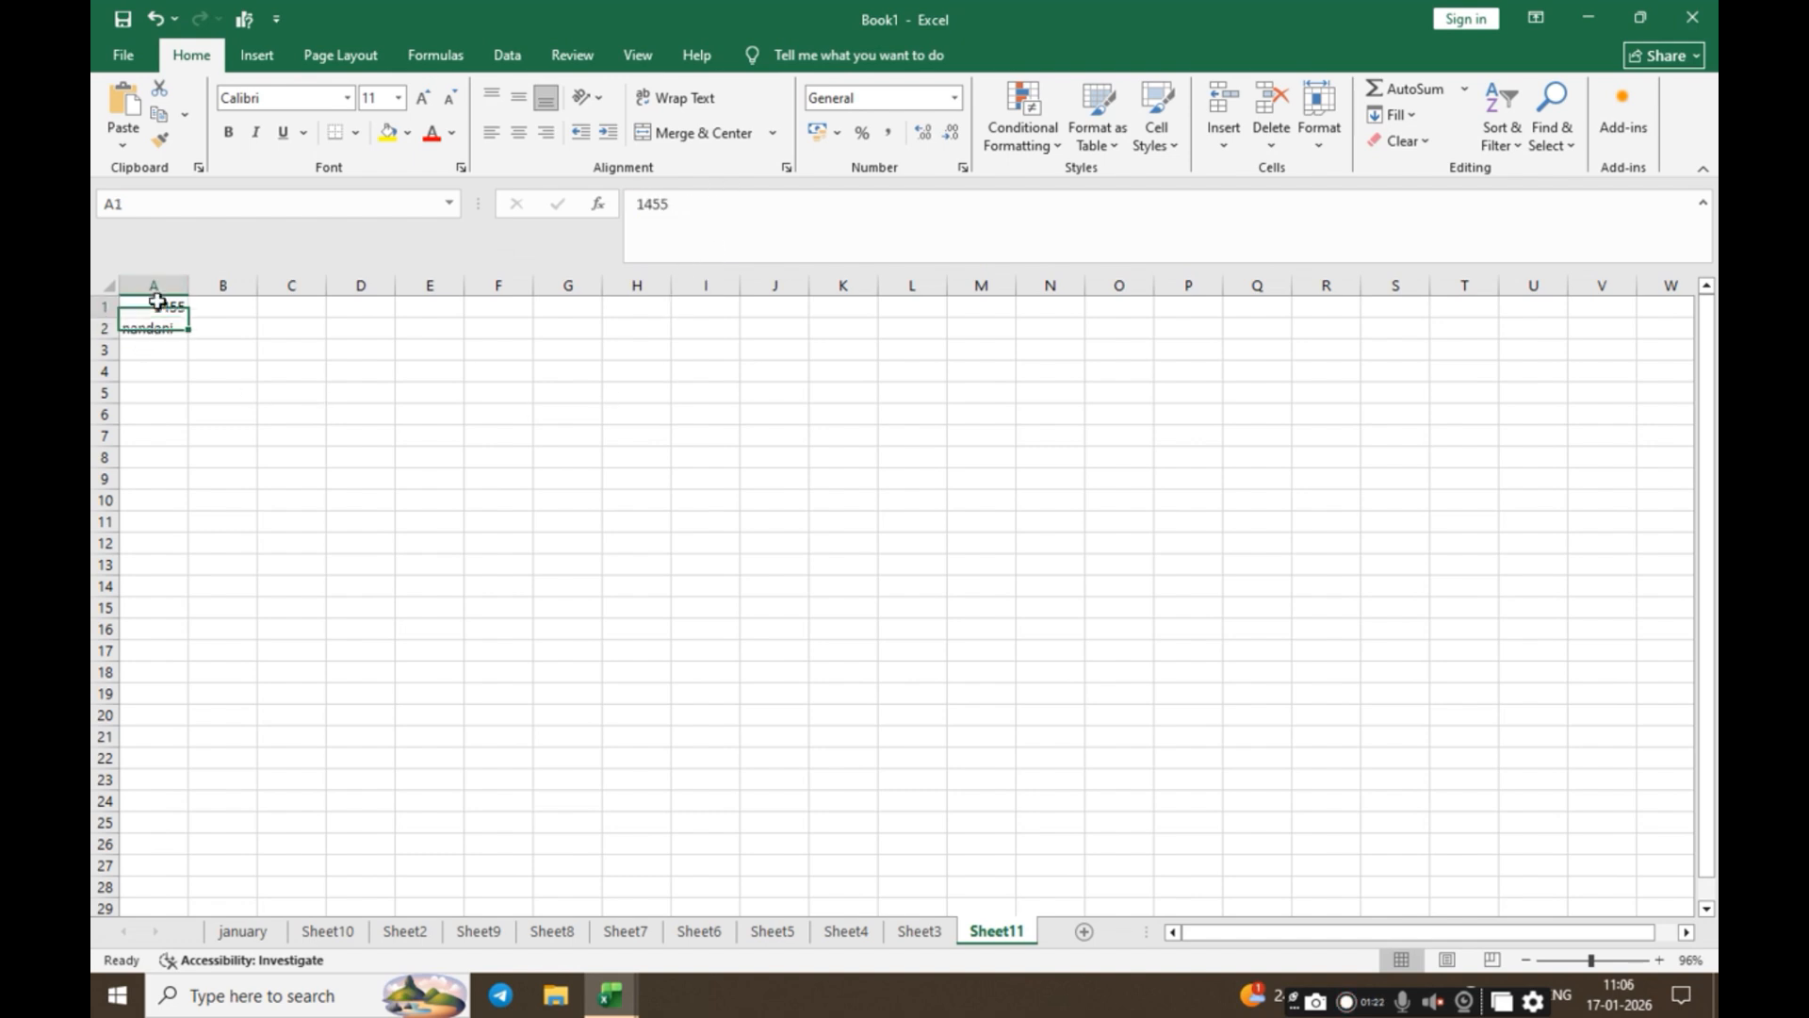
pyautogui.click(154, 327)
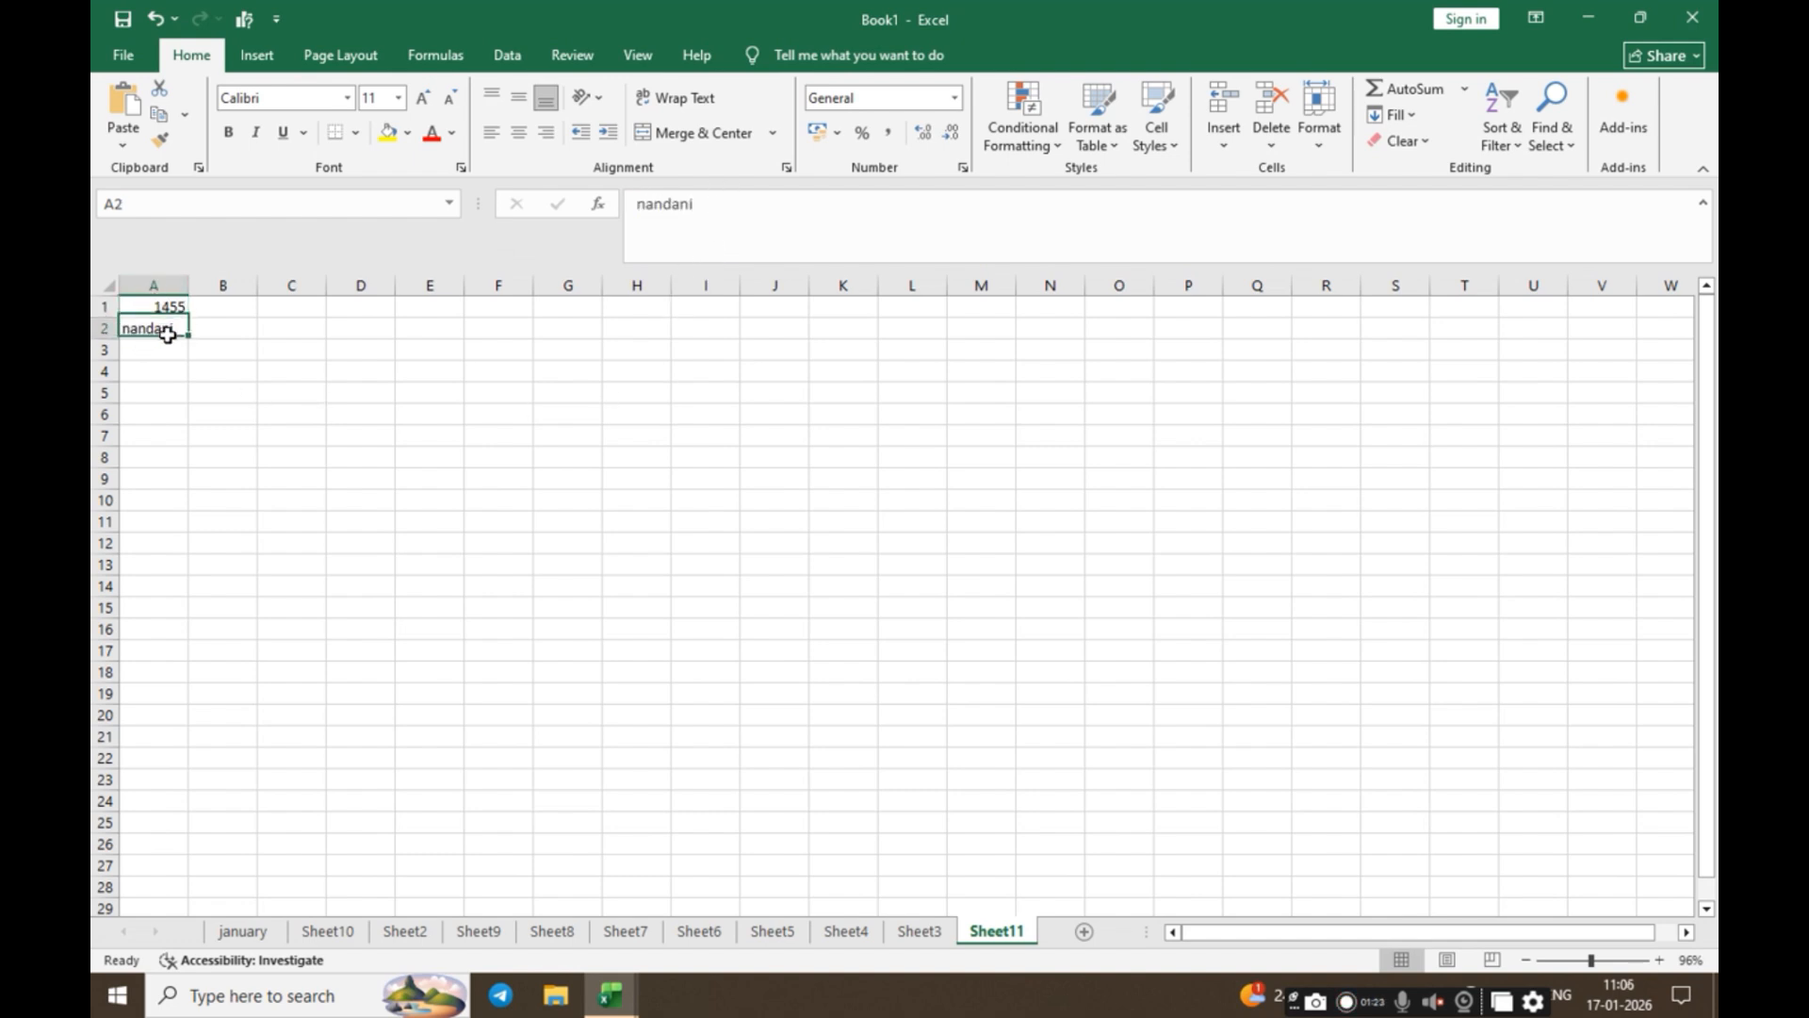
pyautogui.click(755, 232)
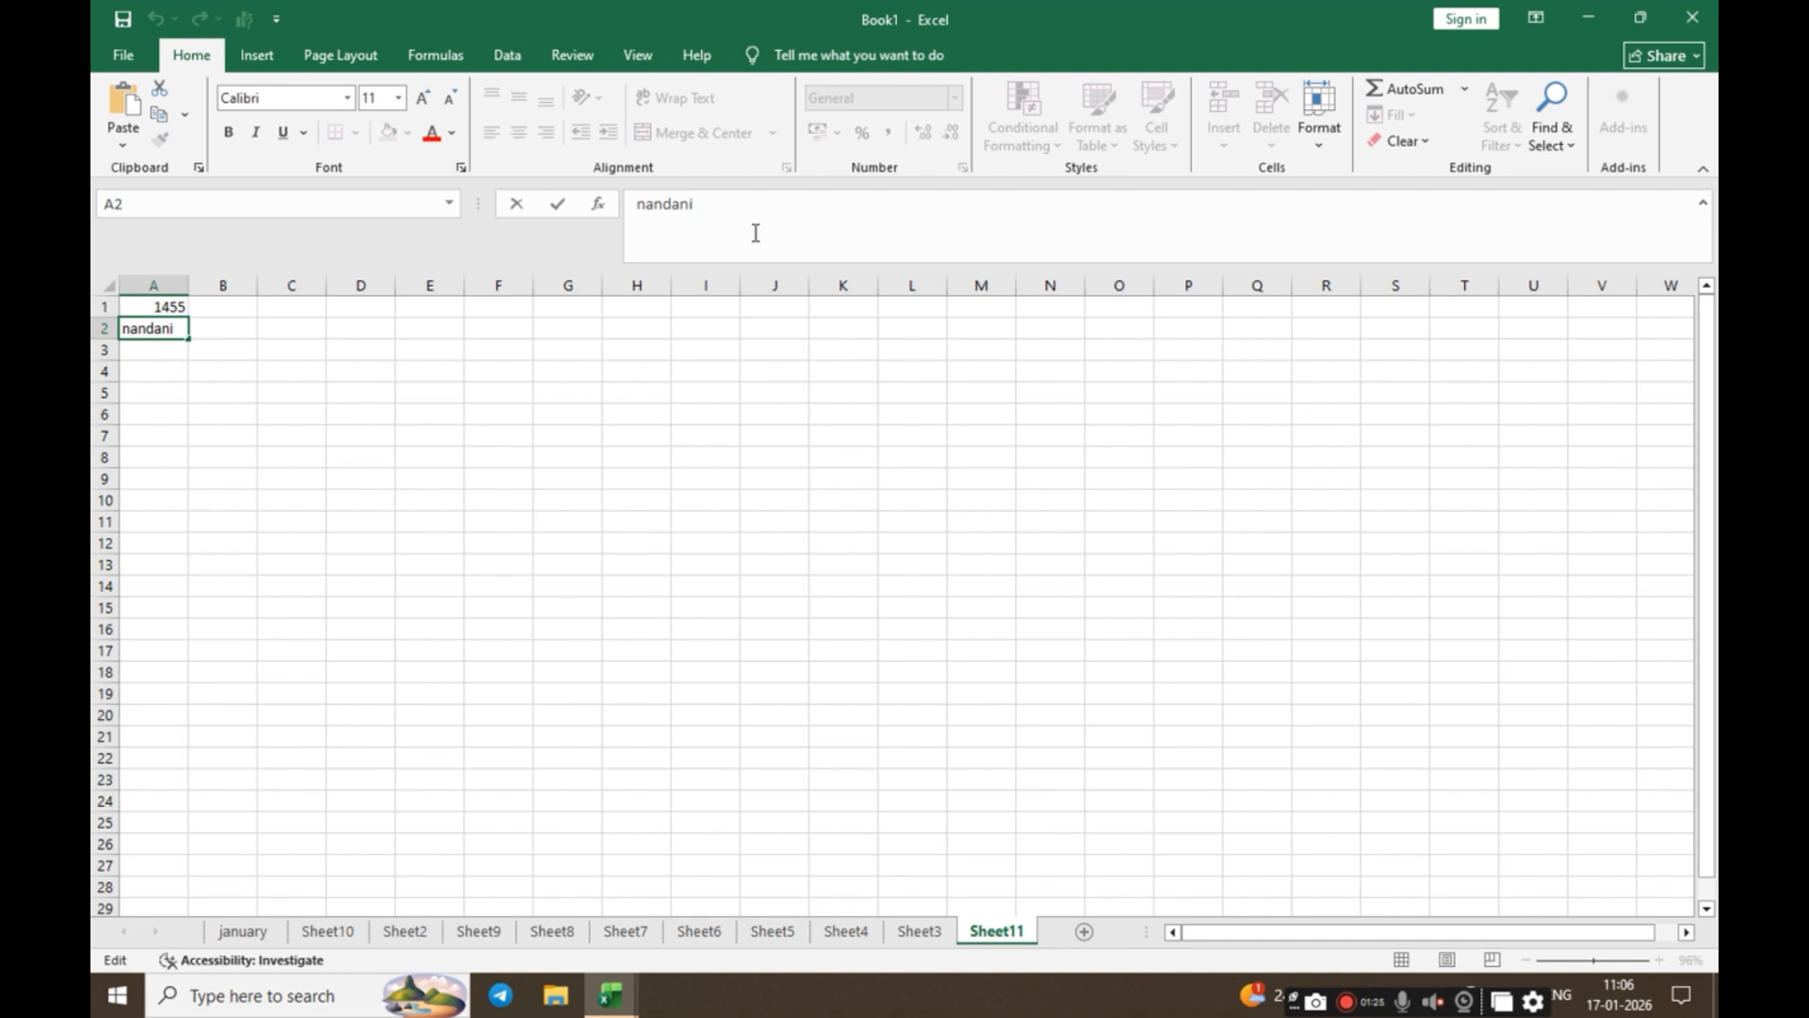
pyautogui.moveTo(757, 212); pyautogui.dragTo(466, 209)
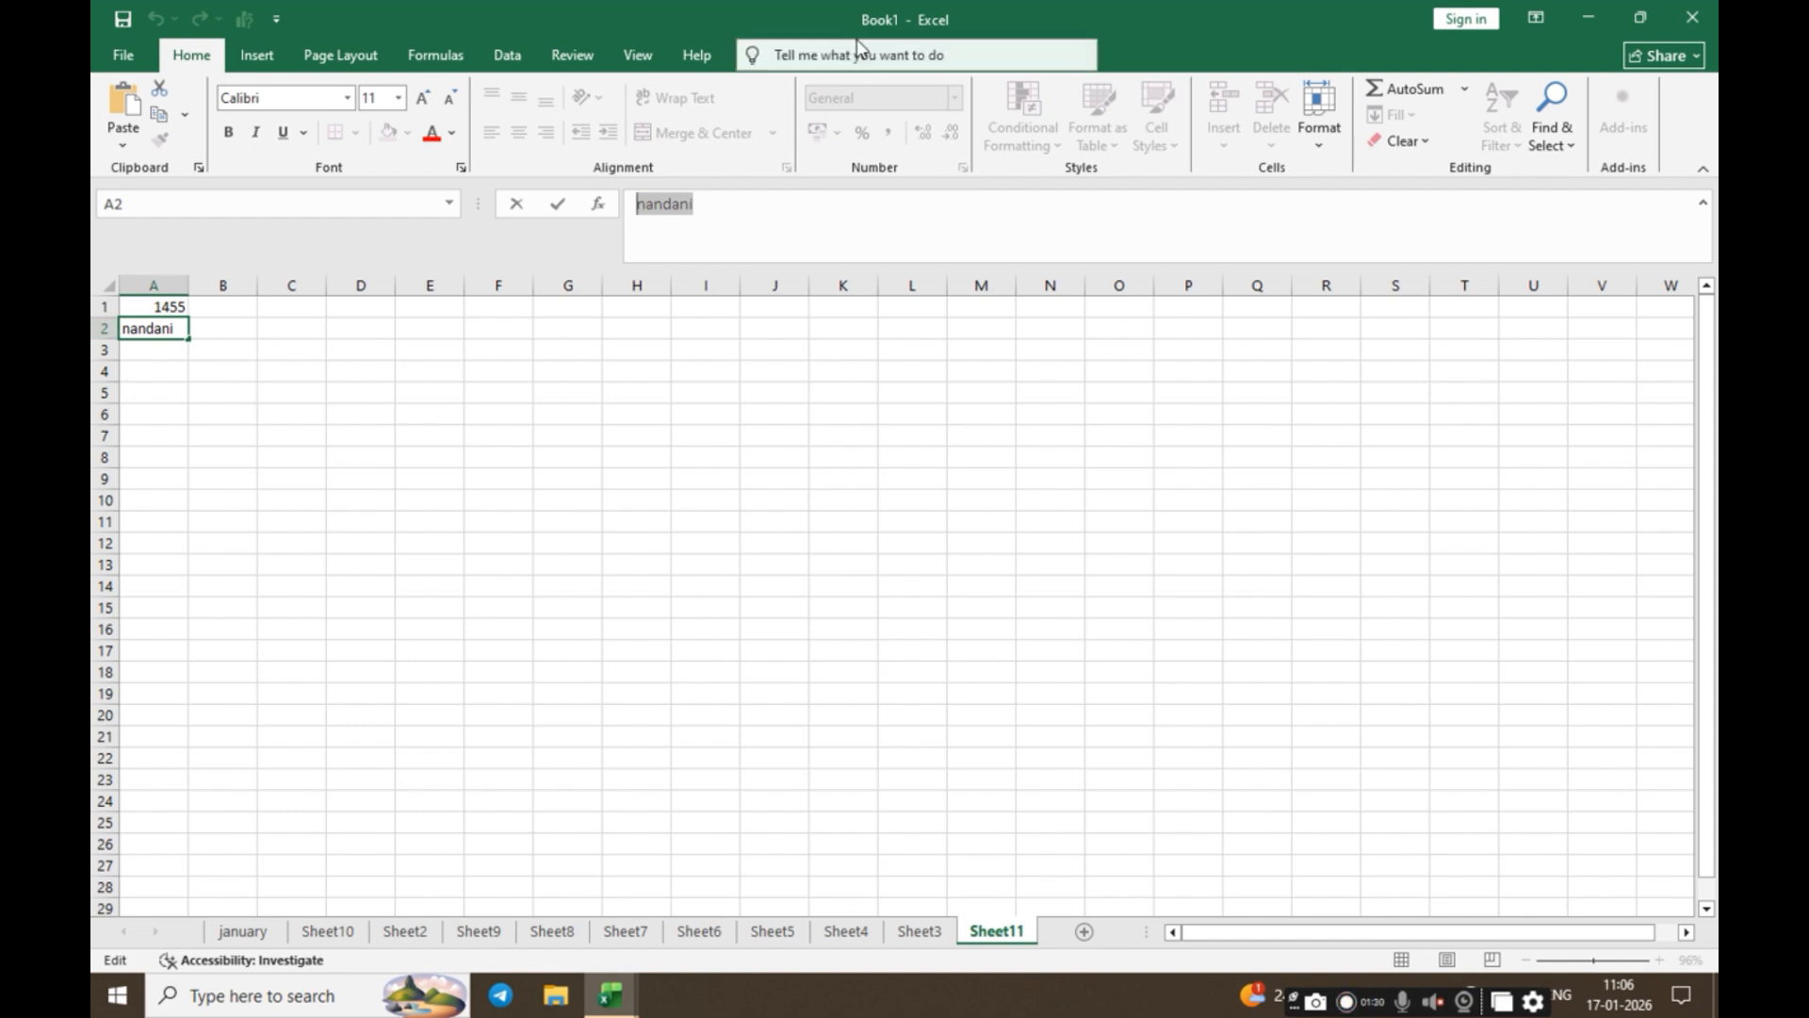
pyautogui.write('kajal')
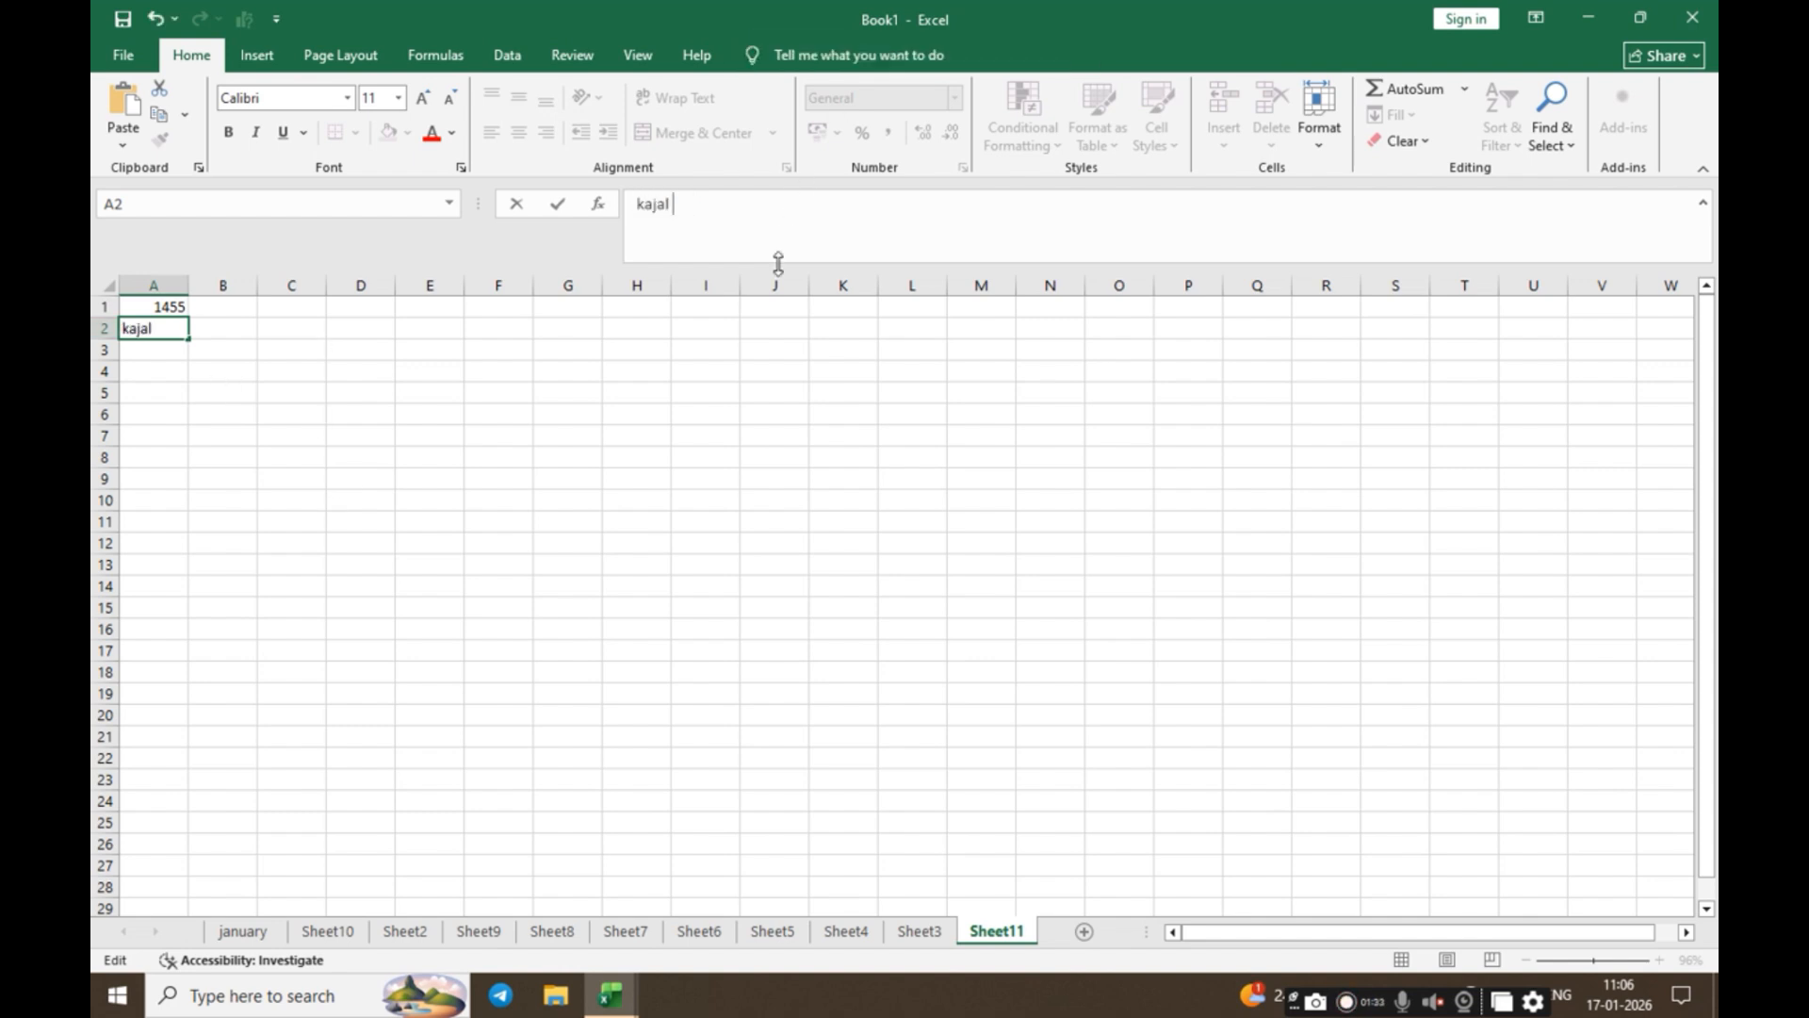
pyautogui.press('Return')
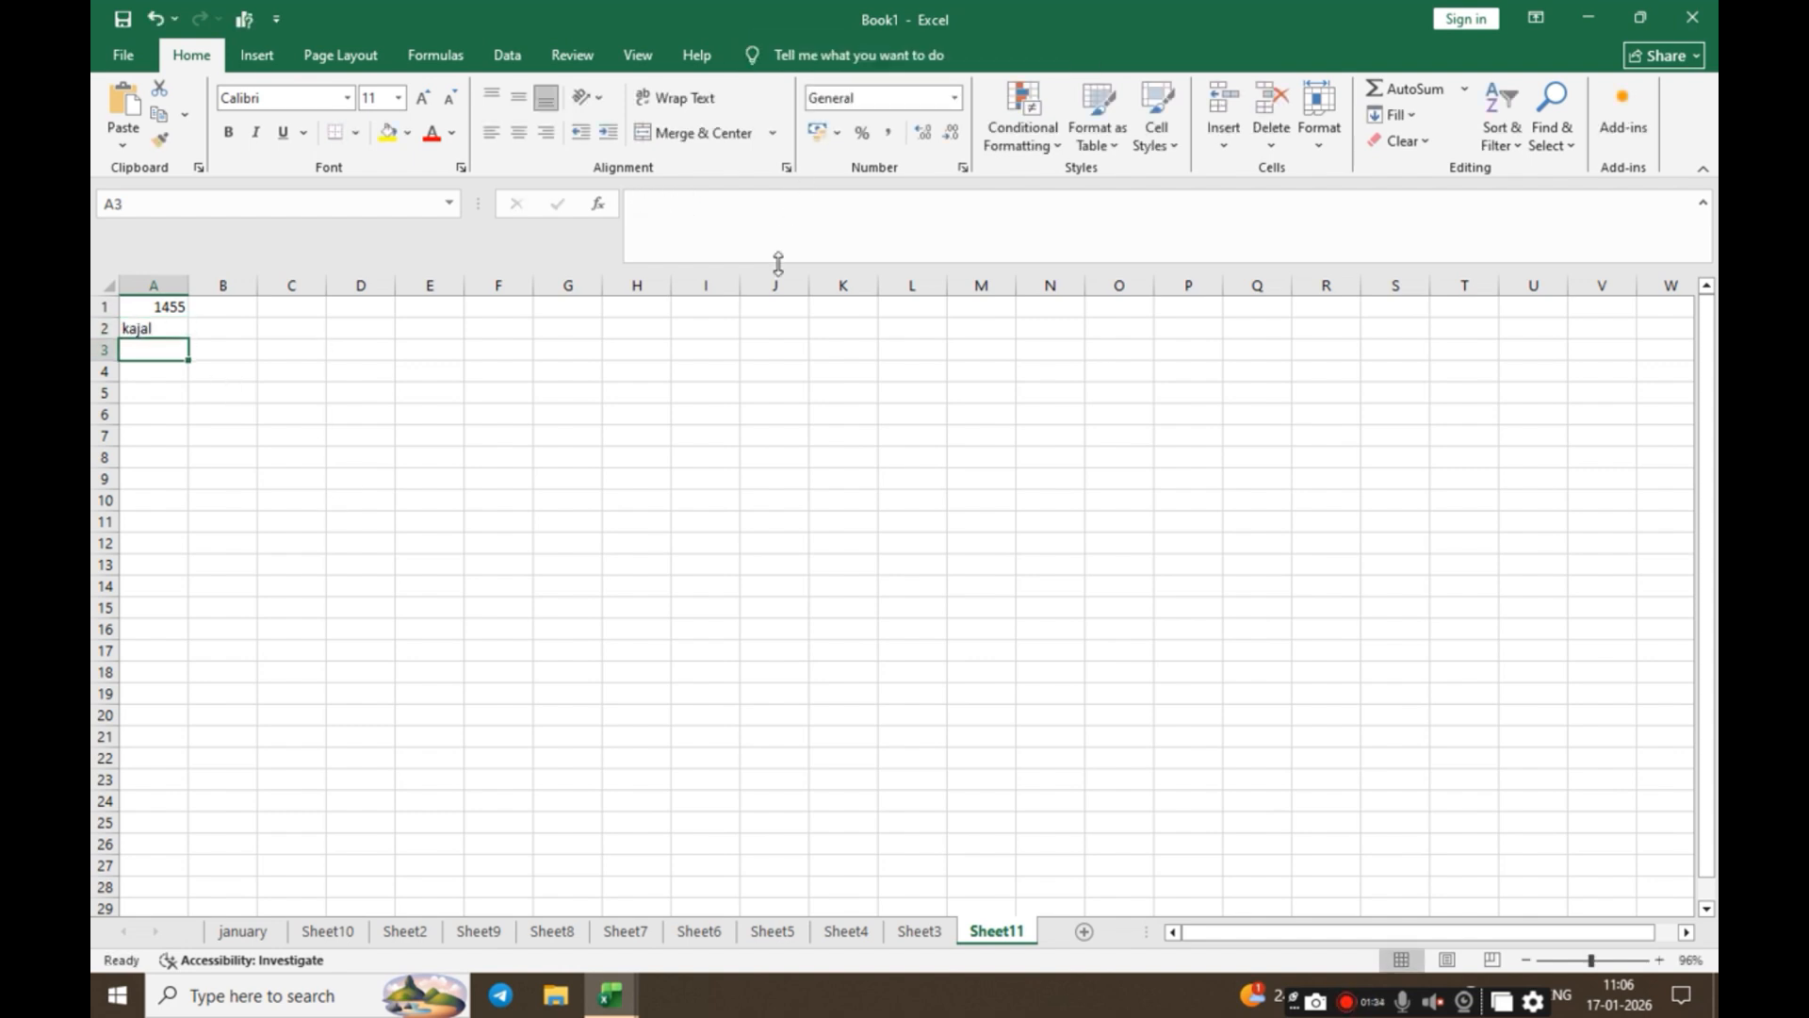
# Step: Compare how the contents of cells A1 and A2 appear in the formula bar
pyautogui.click(158, 308)
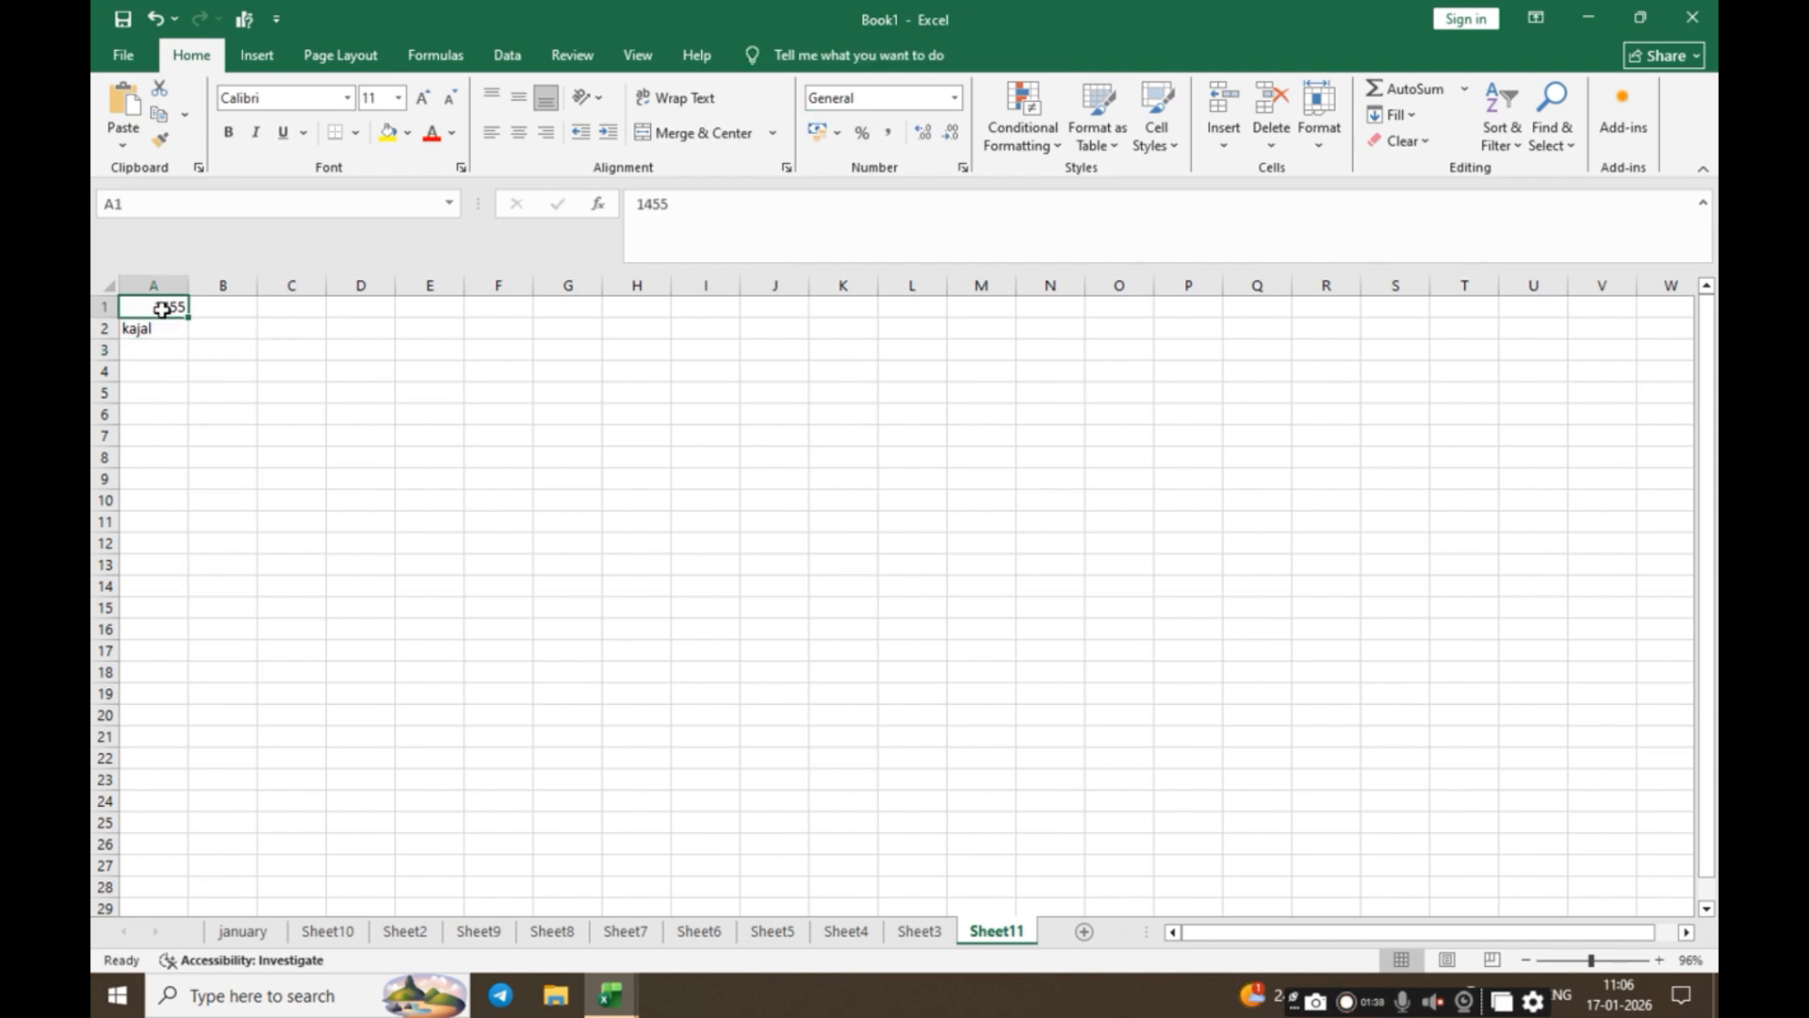
pyautogui.click(180, 331)
pyautogui.click(715, 218)
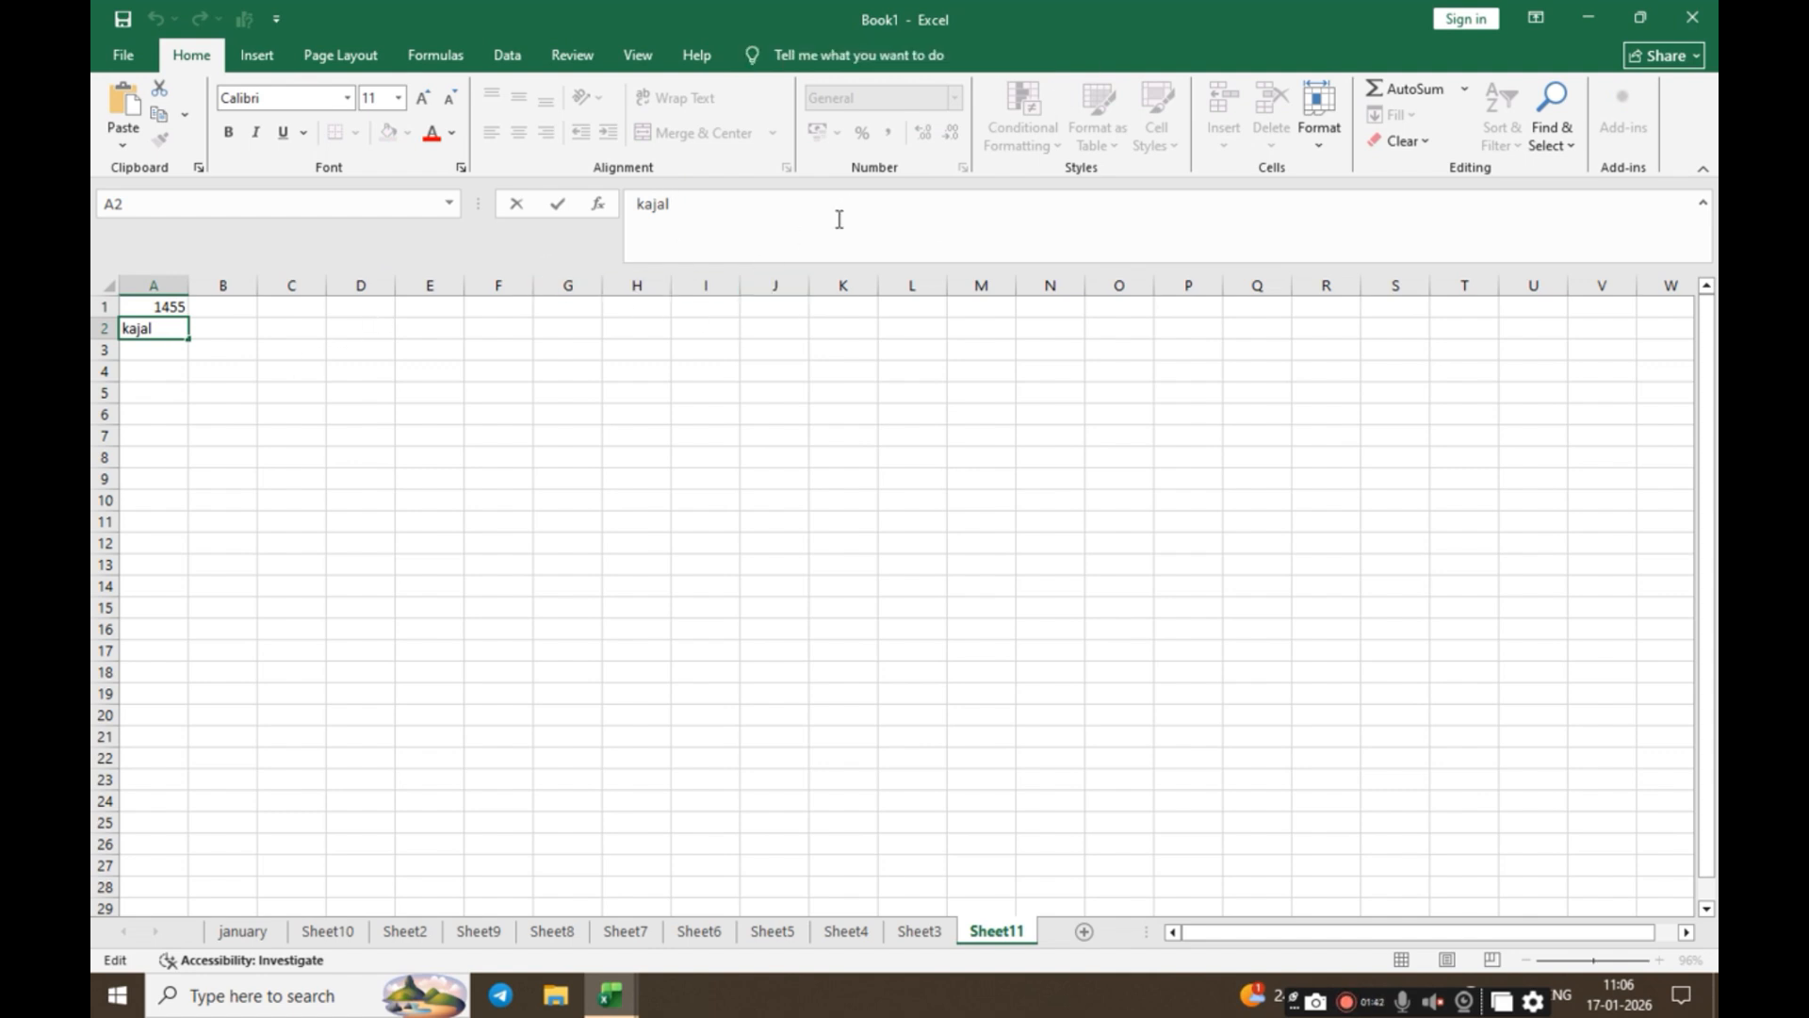
# Step: Enter the number 5 in both cell C2 and cell D2
pyautogui.click(297, 322)
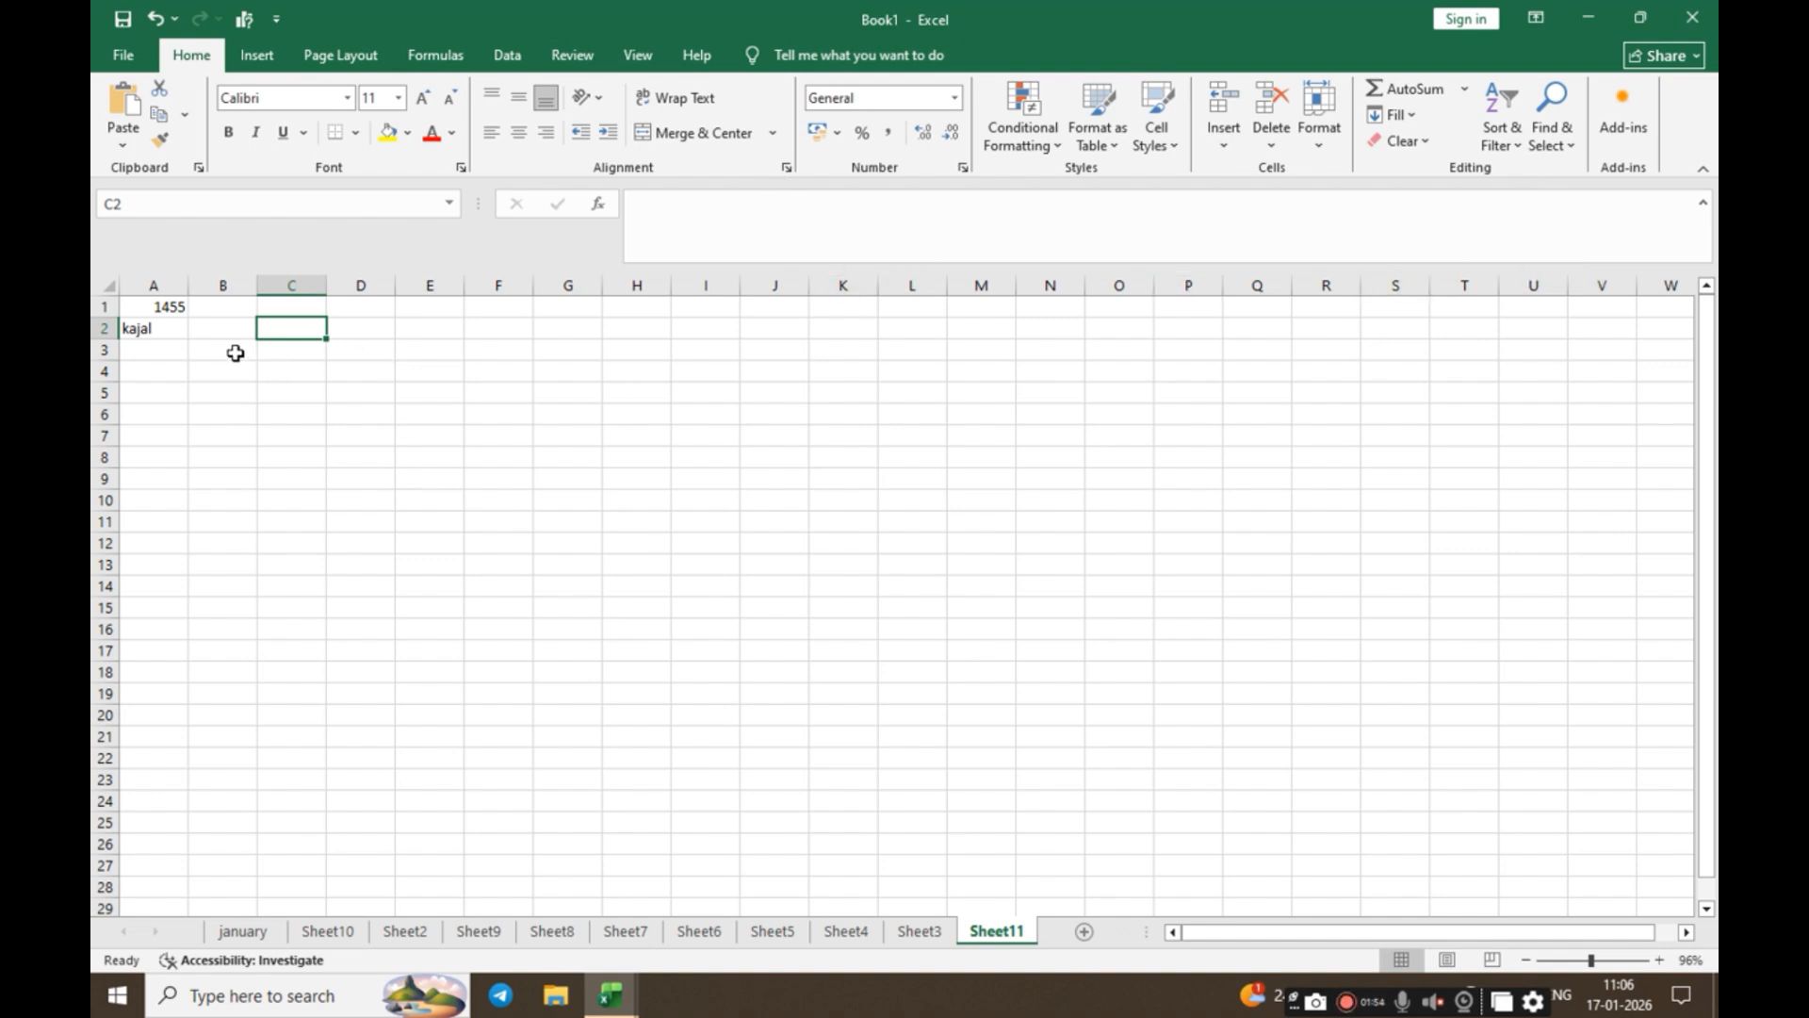
pyautogui.write('5')
pyautogui.press('Tab')
pyautogui.write('5')
pyautogui.press('Tab')
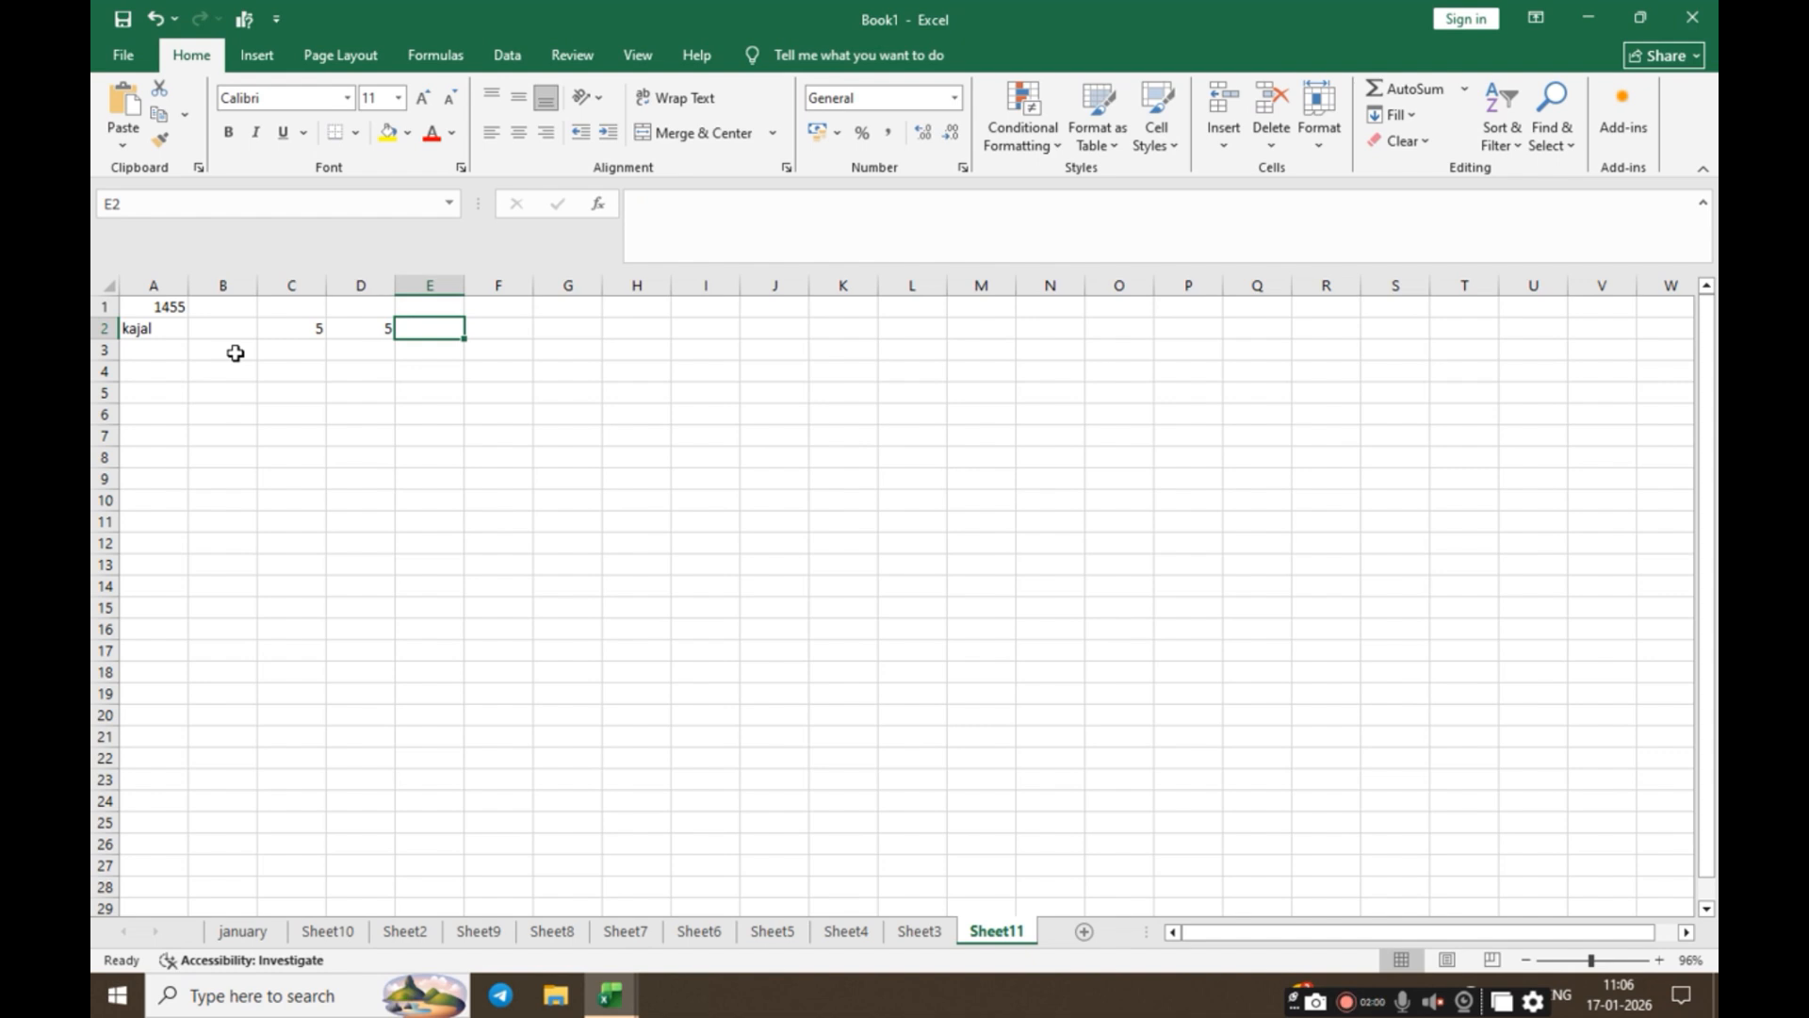
# Step: Add the two numbers in cell E2 with the formula =SUM(C2:D2)
pyautogui.write('=su')
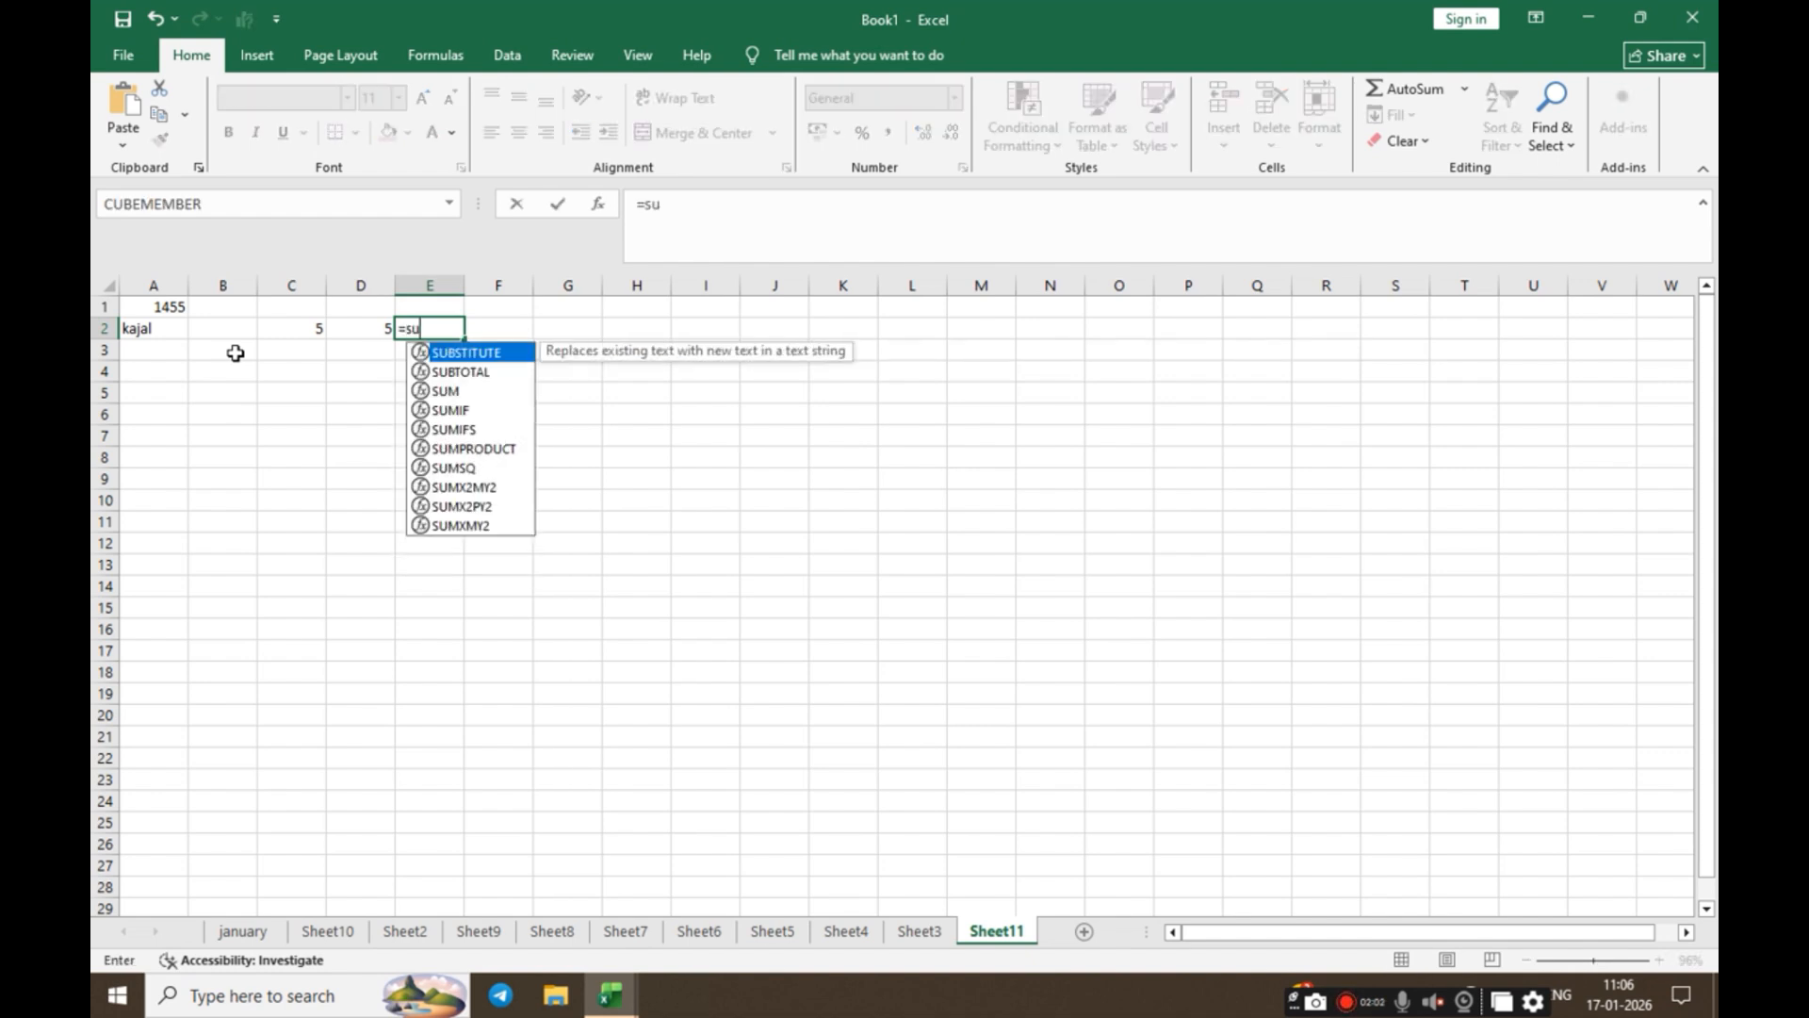
pyautogui.write('m(')
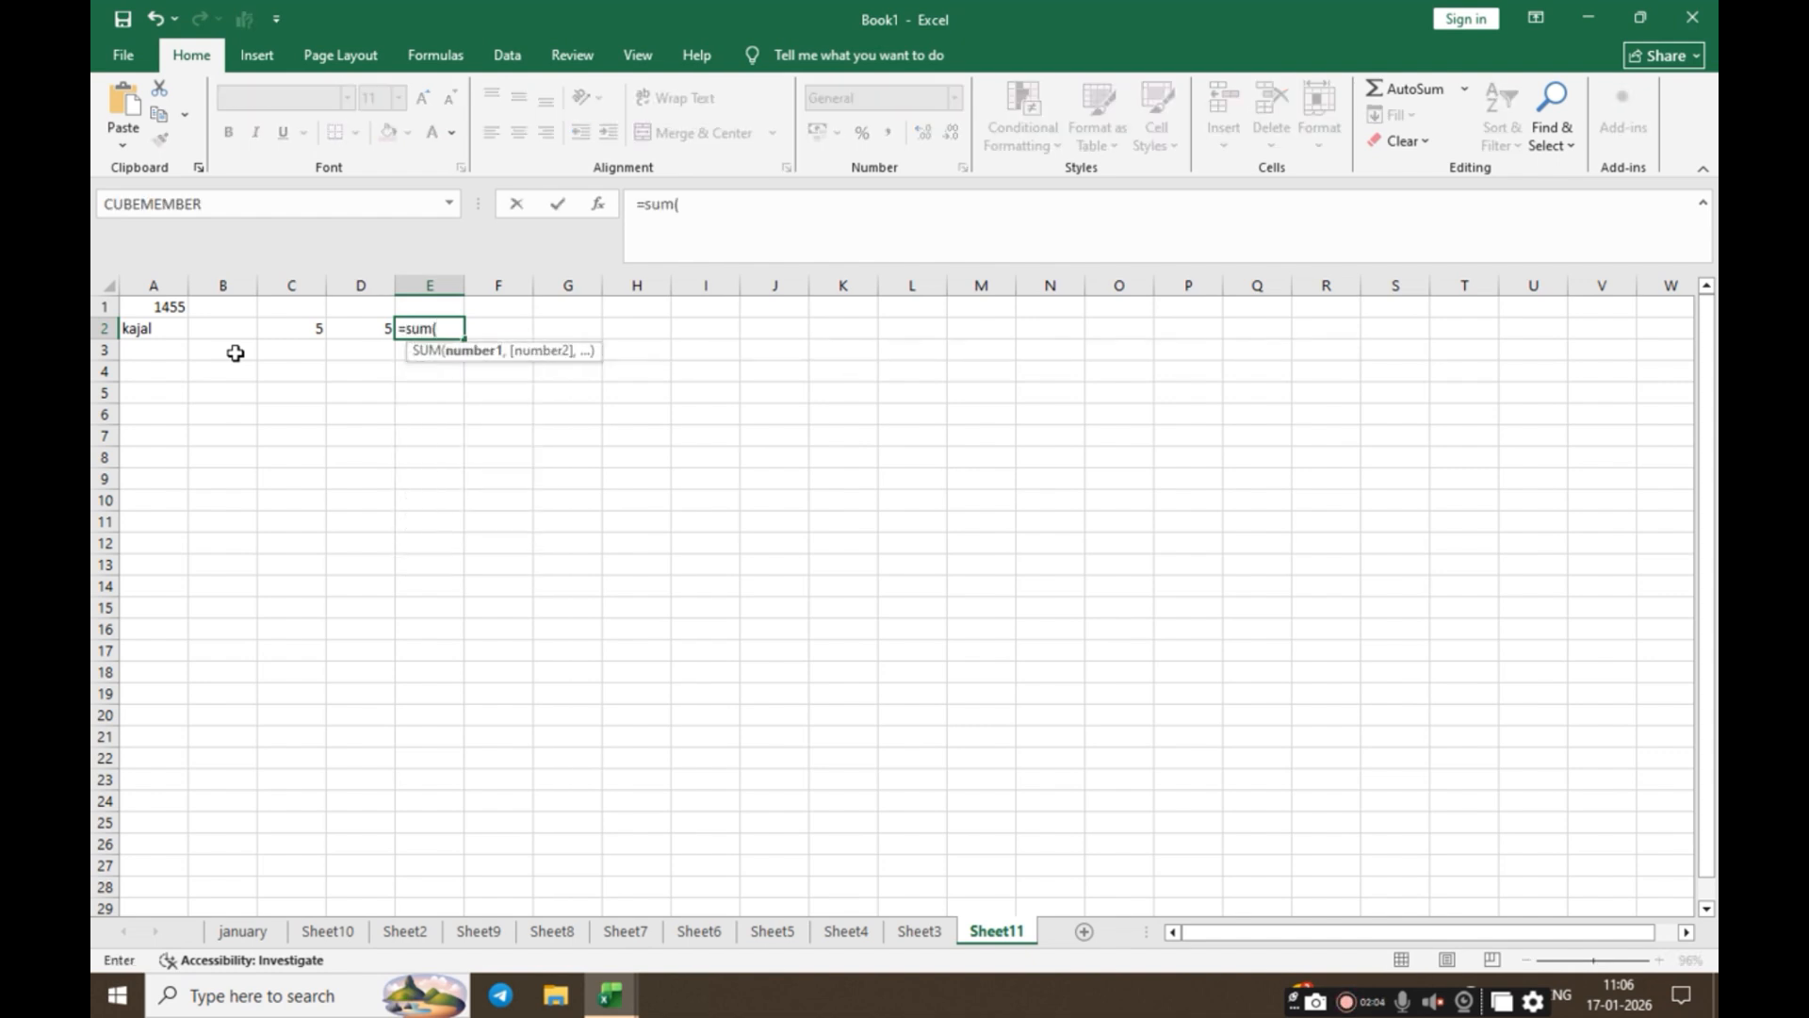
pyautogui.click(284, 328)
pyautogui.moveTo(284, 328); pyautogui.dragTo(355, 321)
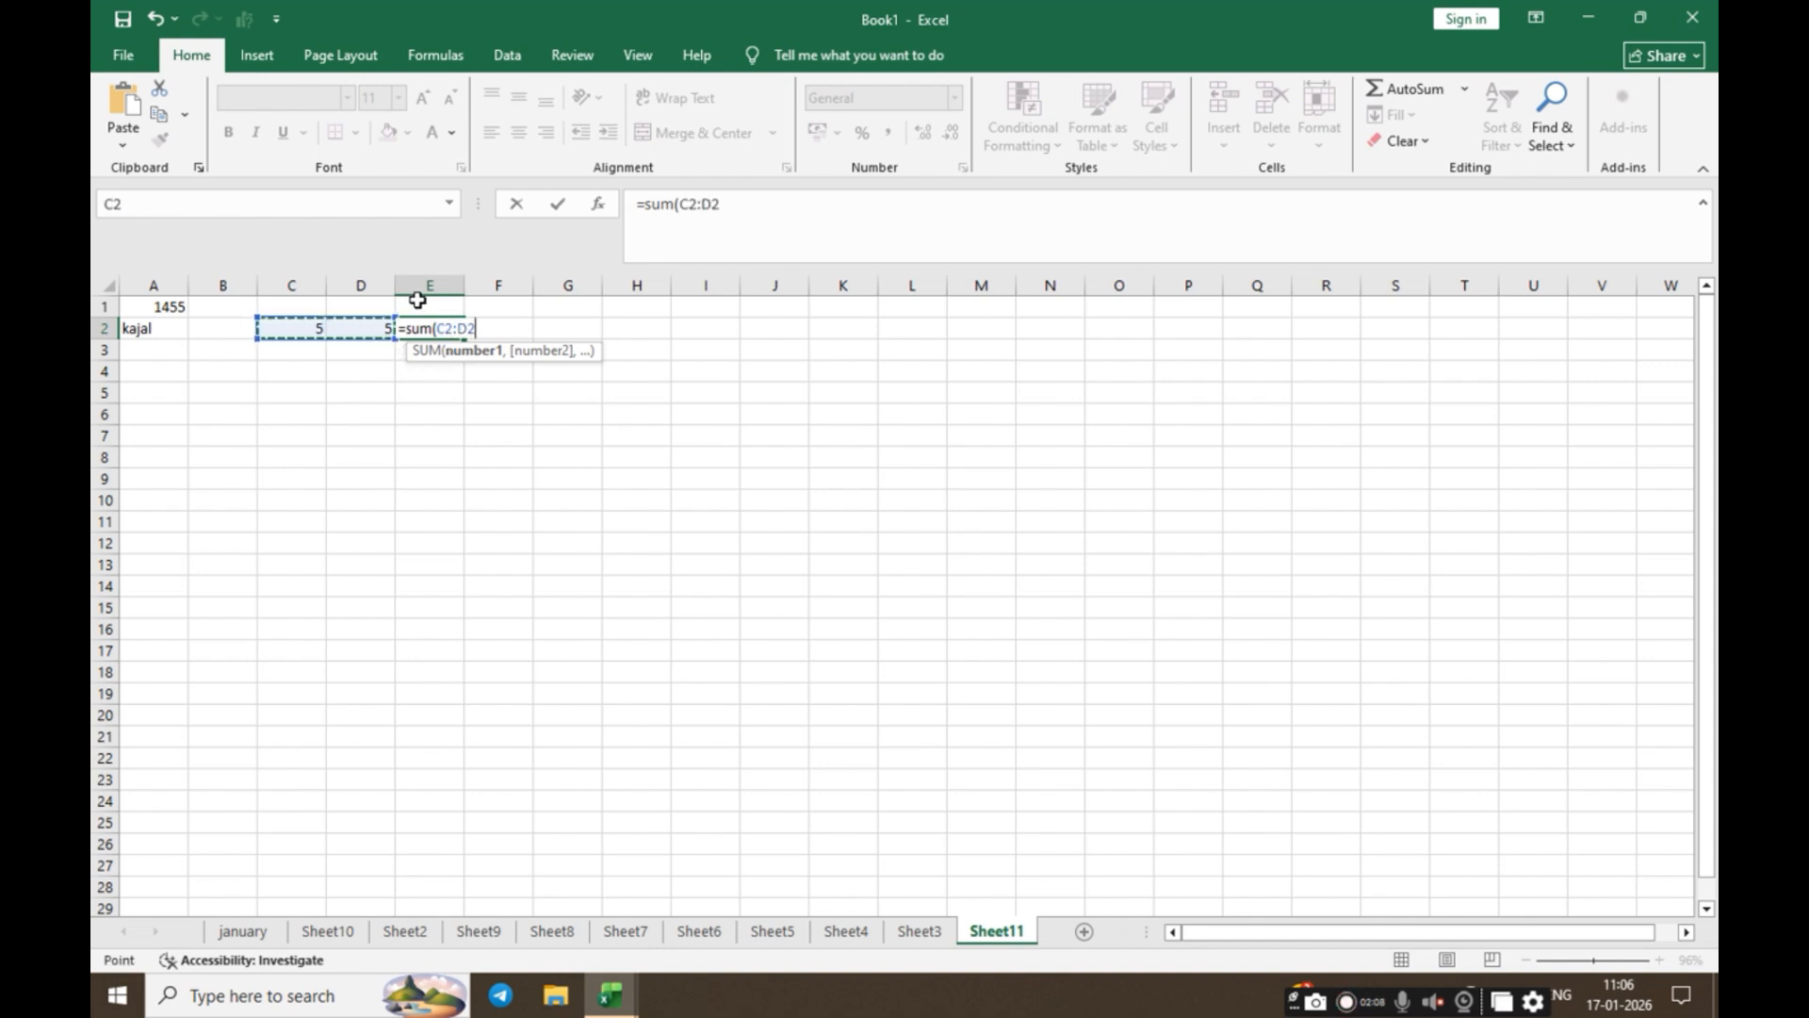
pyautogui.write(')')
pyautogui.press('Return')
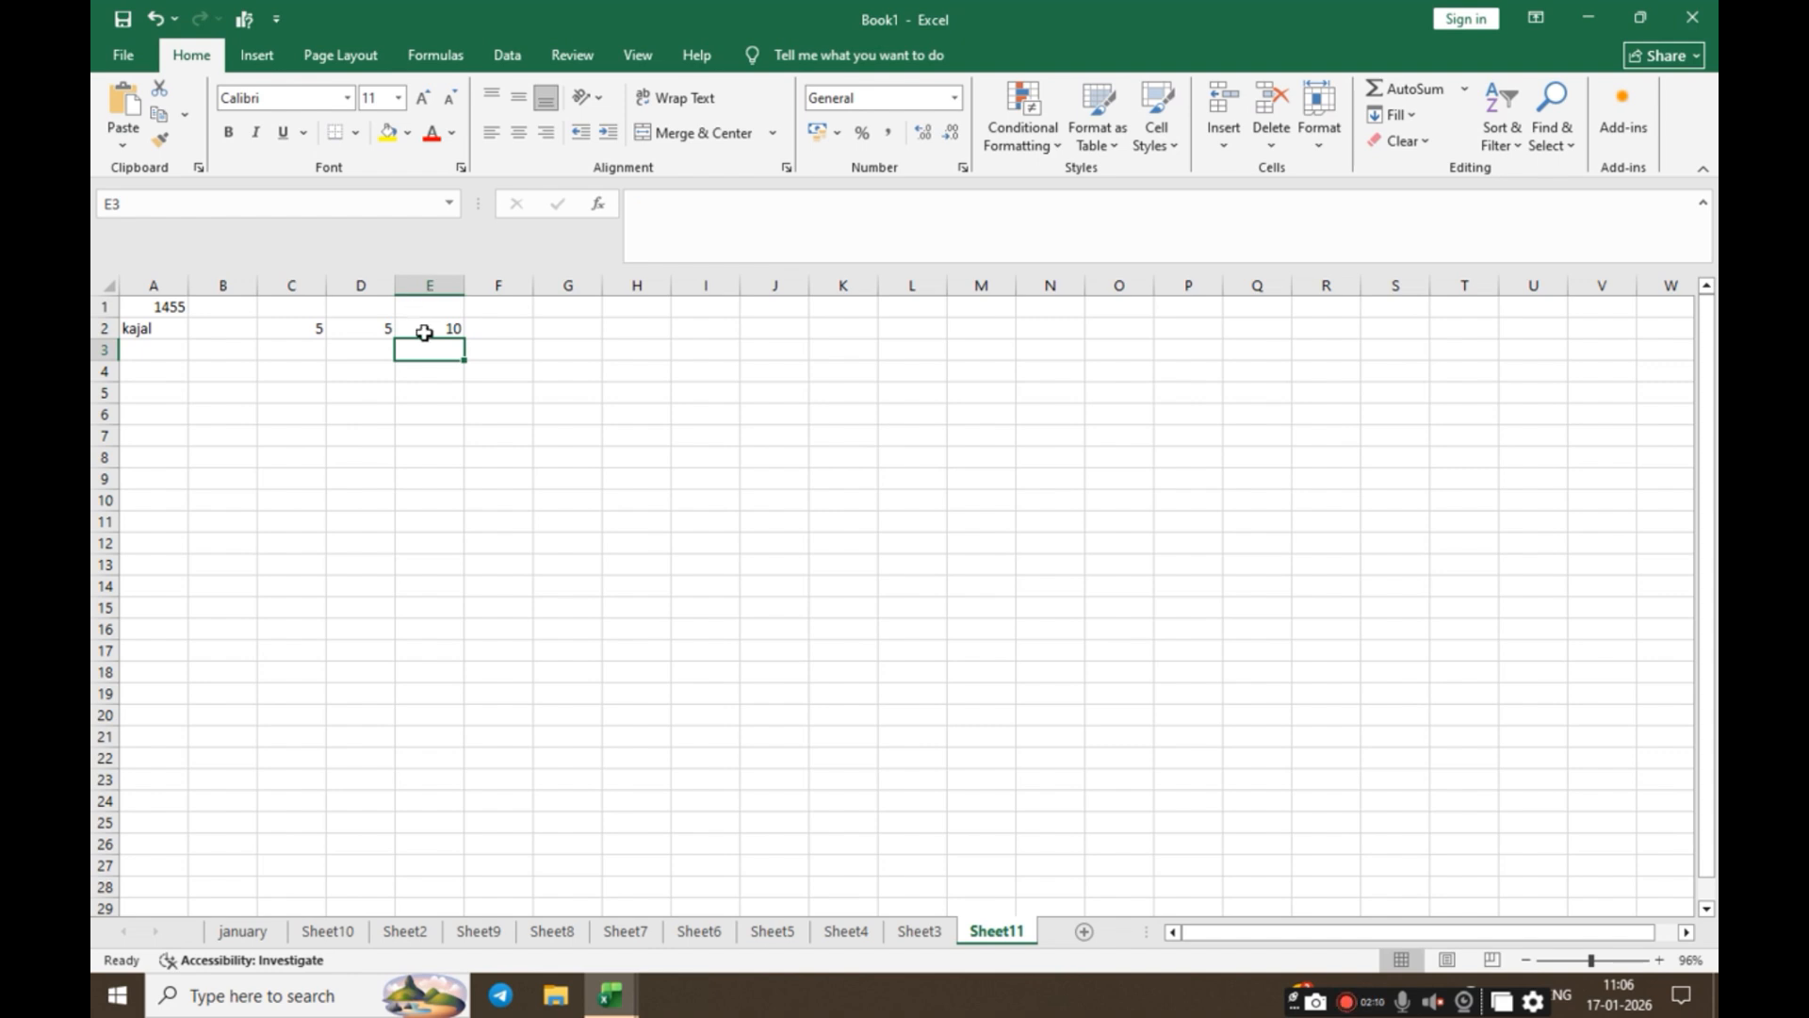
# Step: Replace the formula in cell E2 with the multiplication =D2*C2
pyautogui.click(432, 331)
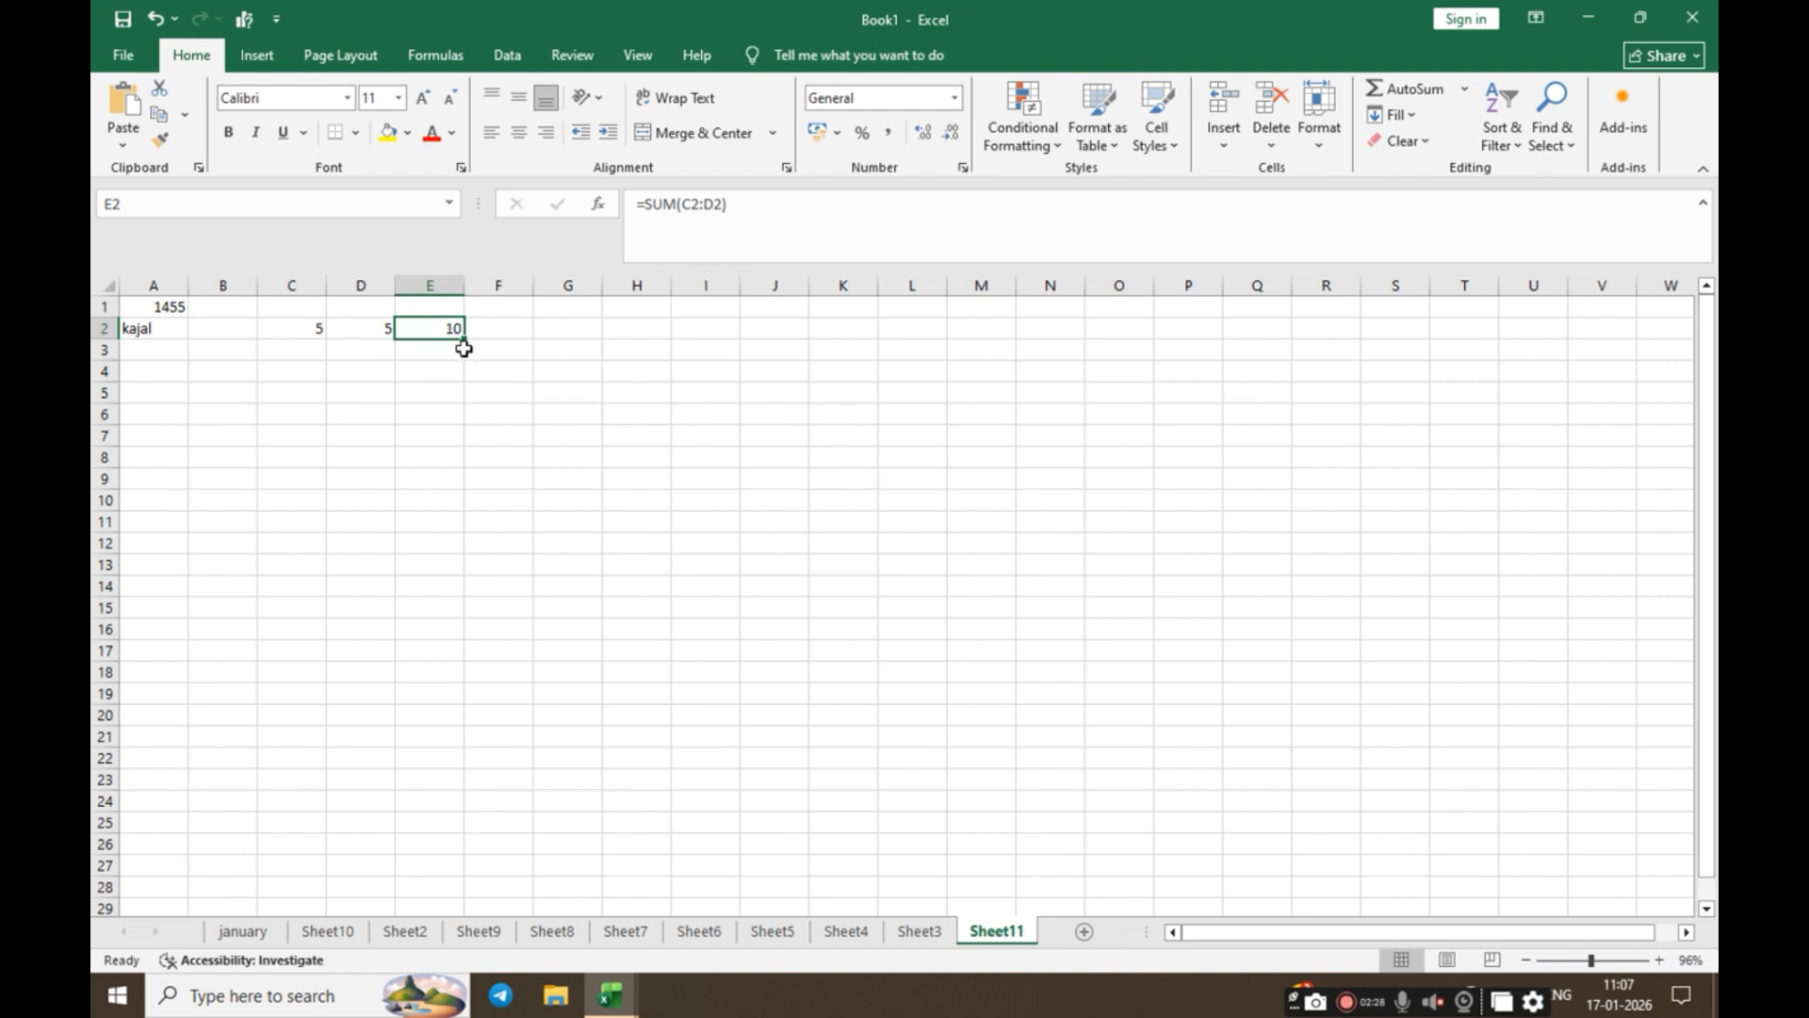
pyautogui.write('=')
pyautogui.click(360, 325)
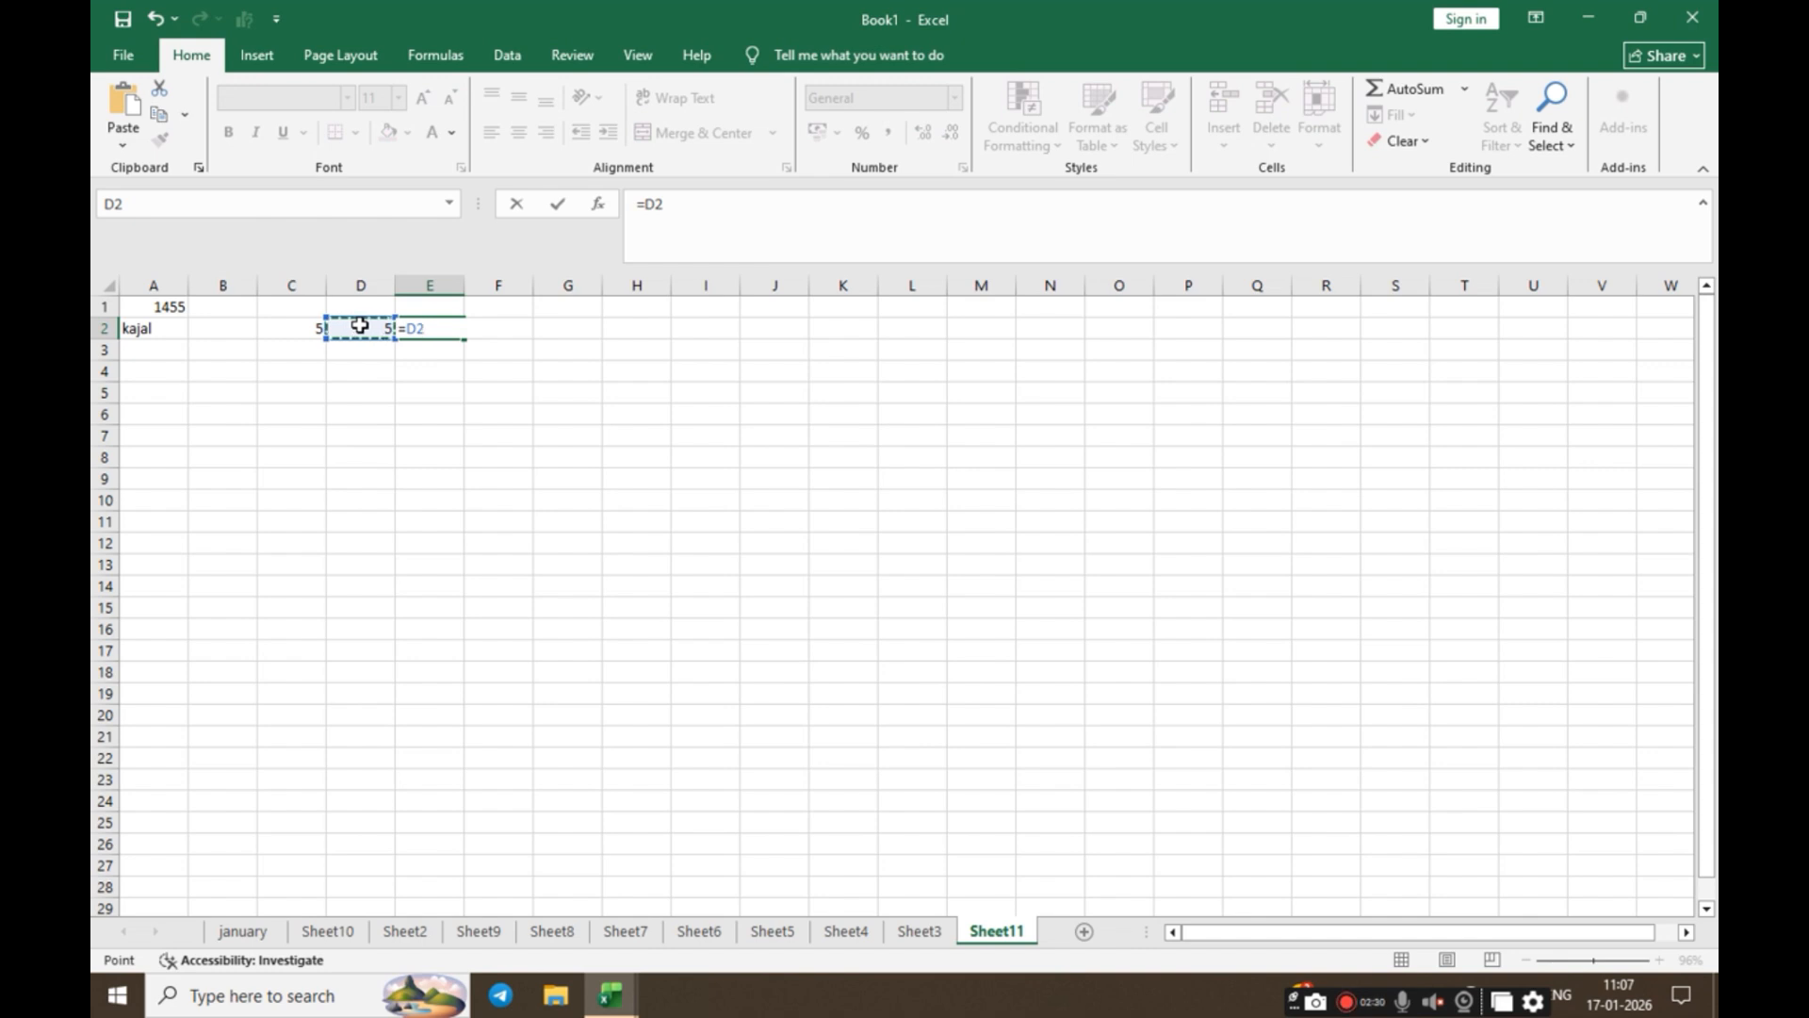
pyautogui.write('*')
pyautogui.click(307, 328)
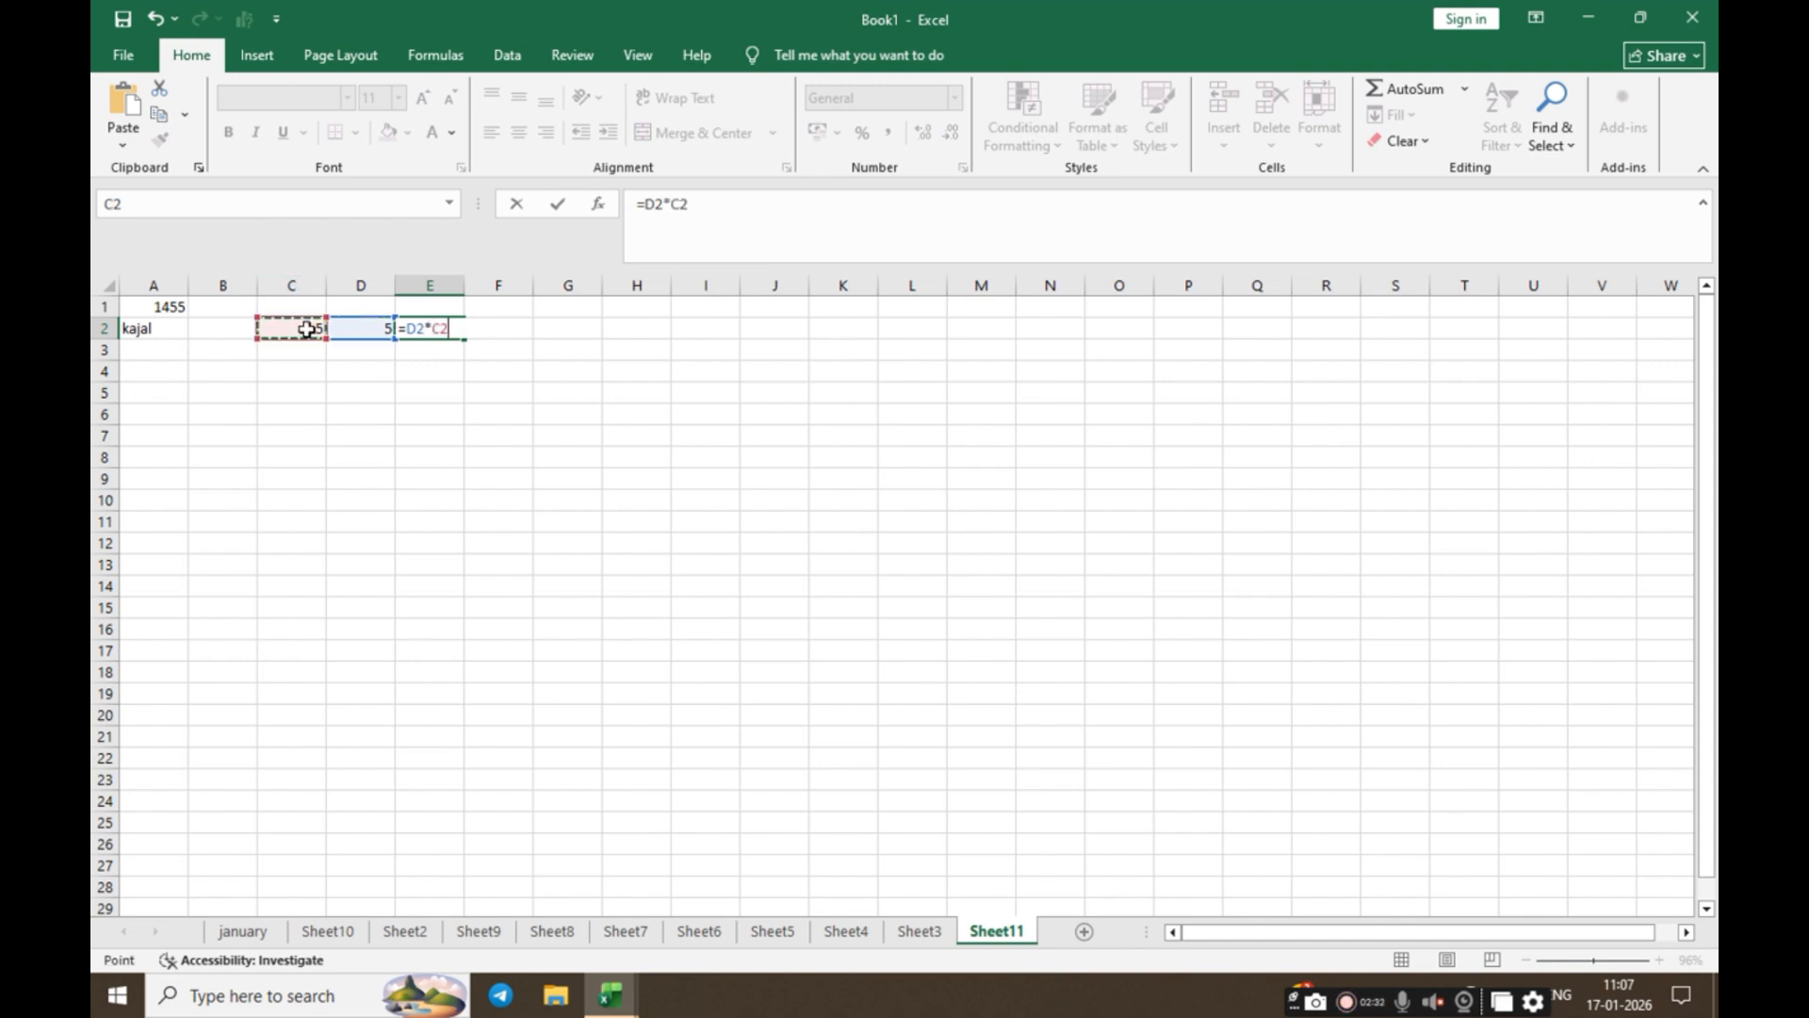
pyautogui.press('Return')
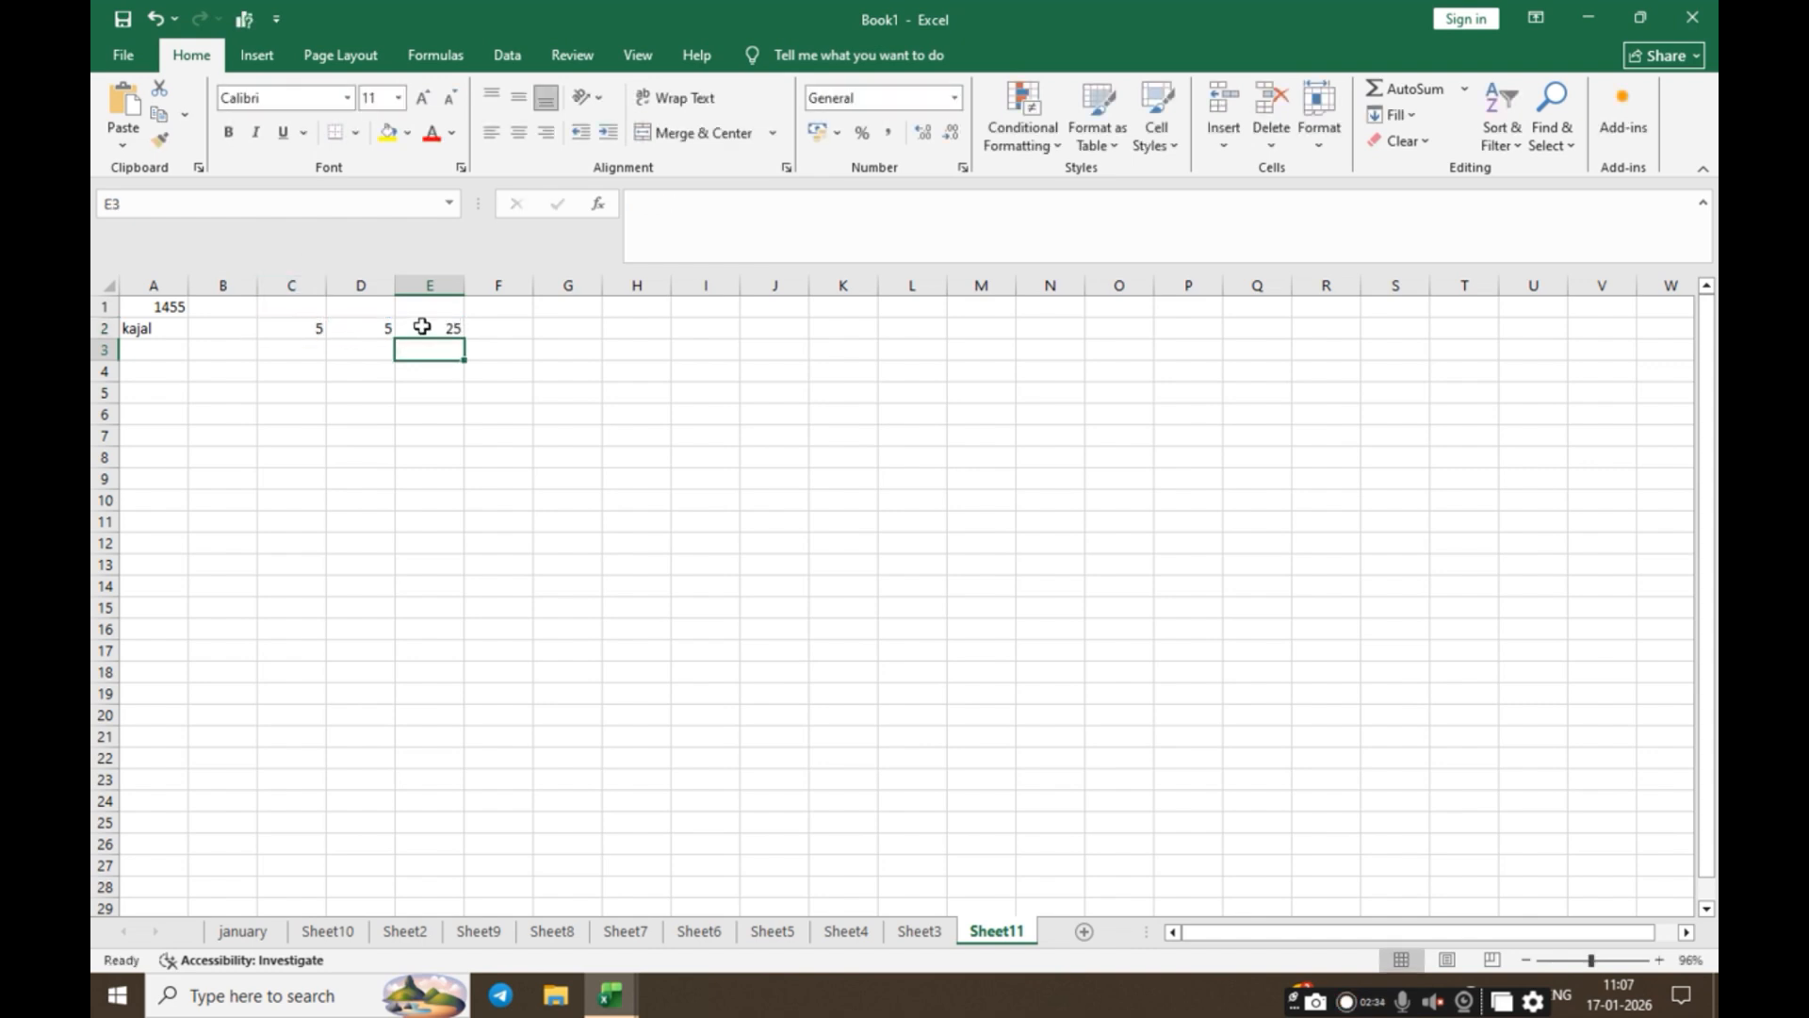
# Step: Replace the formula in cell E2 with the division =C2/D2
pyautogui.click(422, 326)
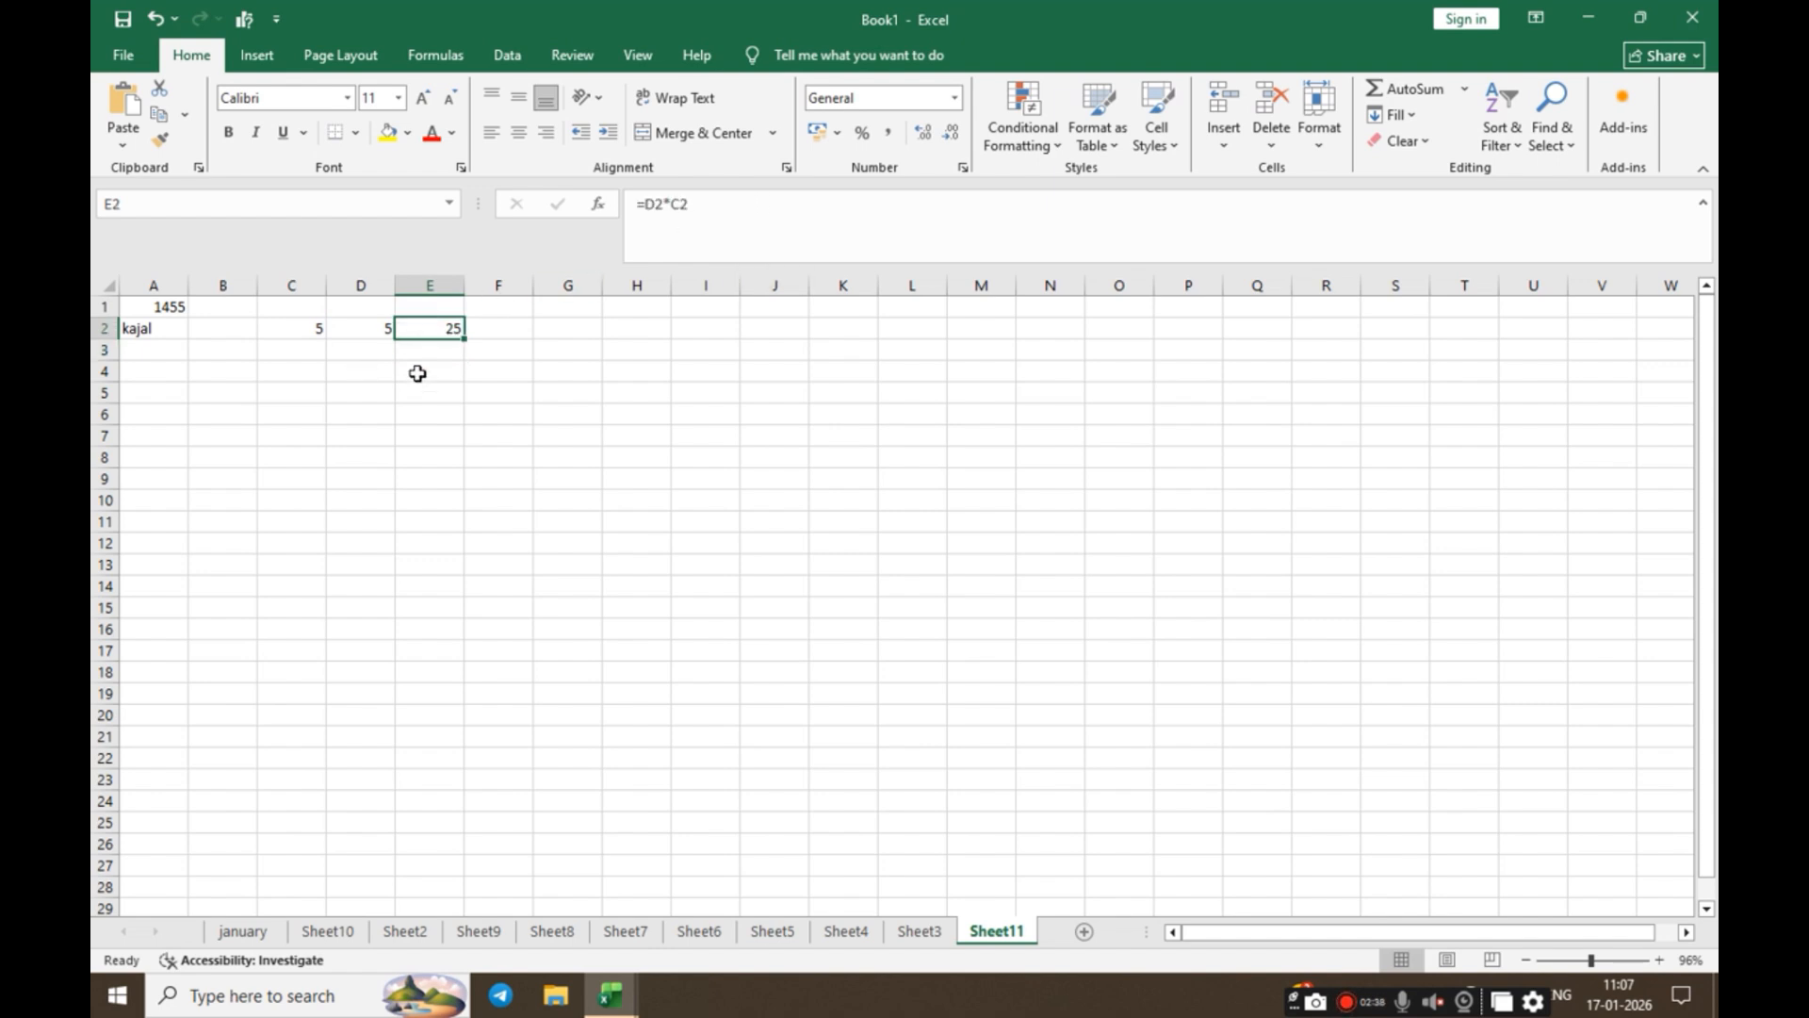
pyautogui.write('=')
pyautogui.click(321, 324)
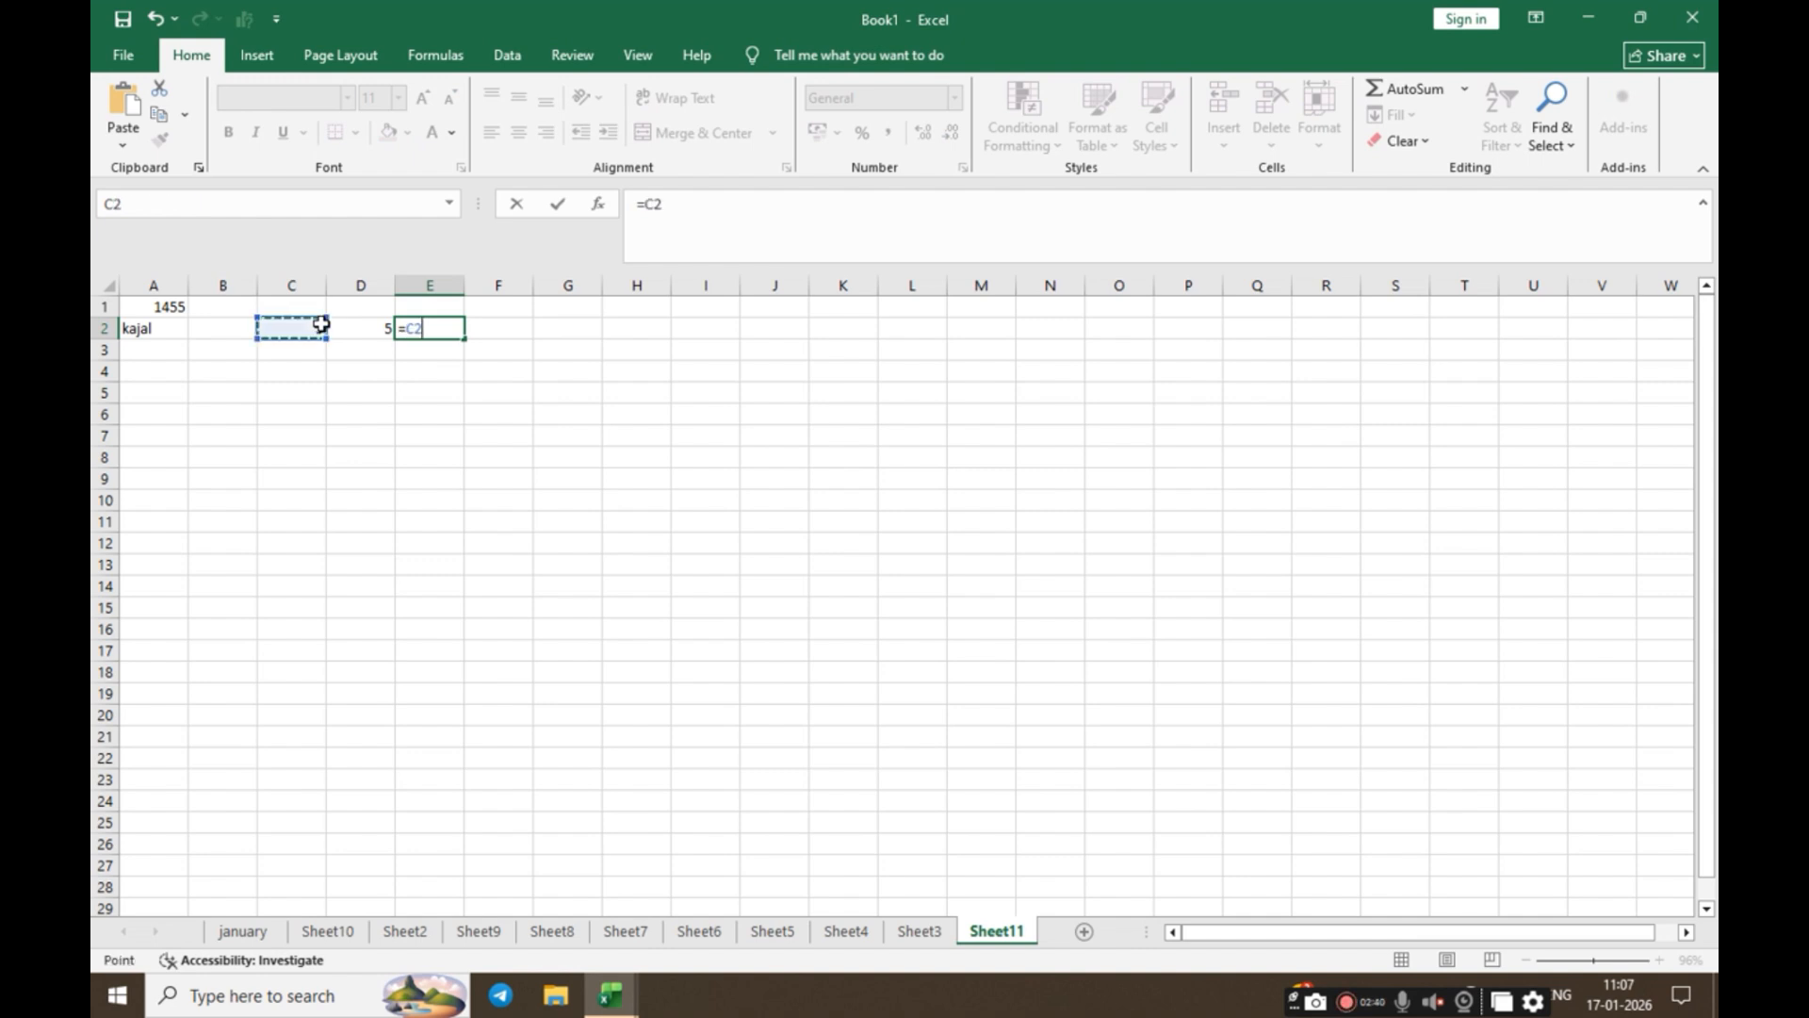
pyautogui.write('/')
pyautogui.click(348, 328)
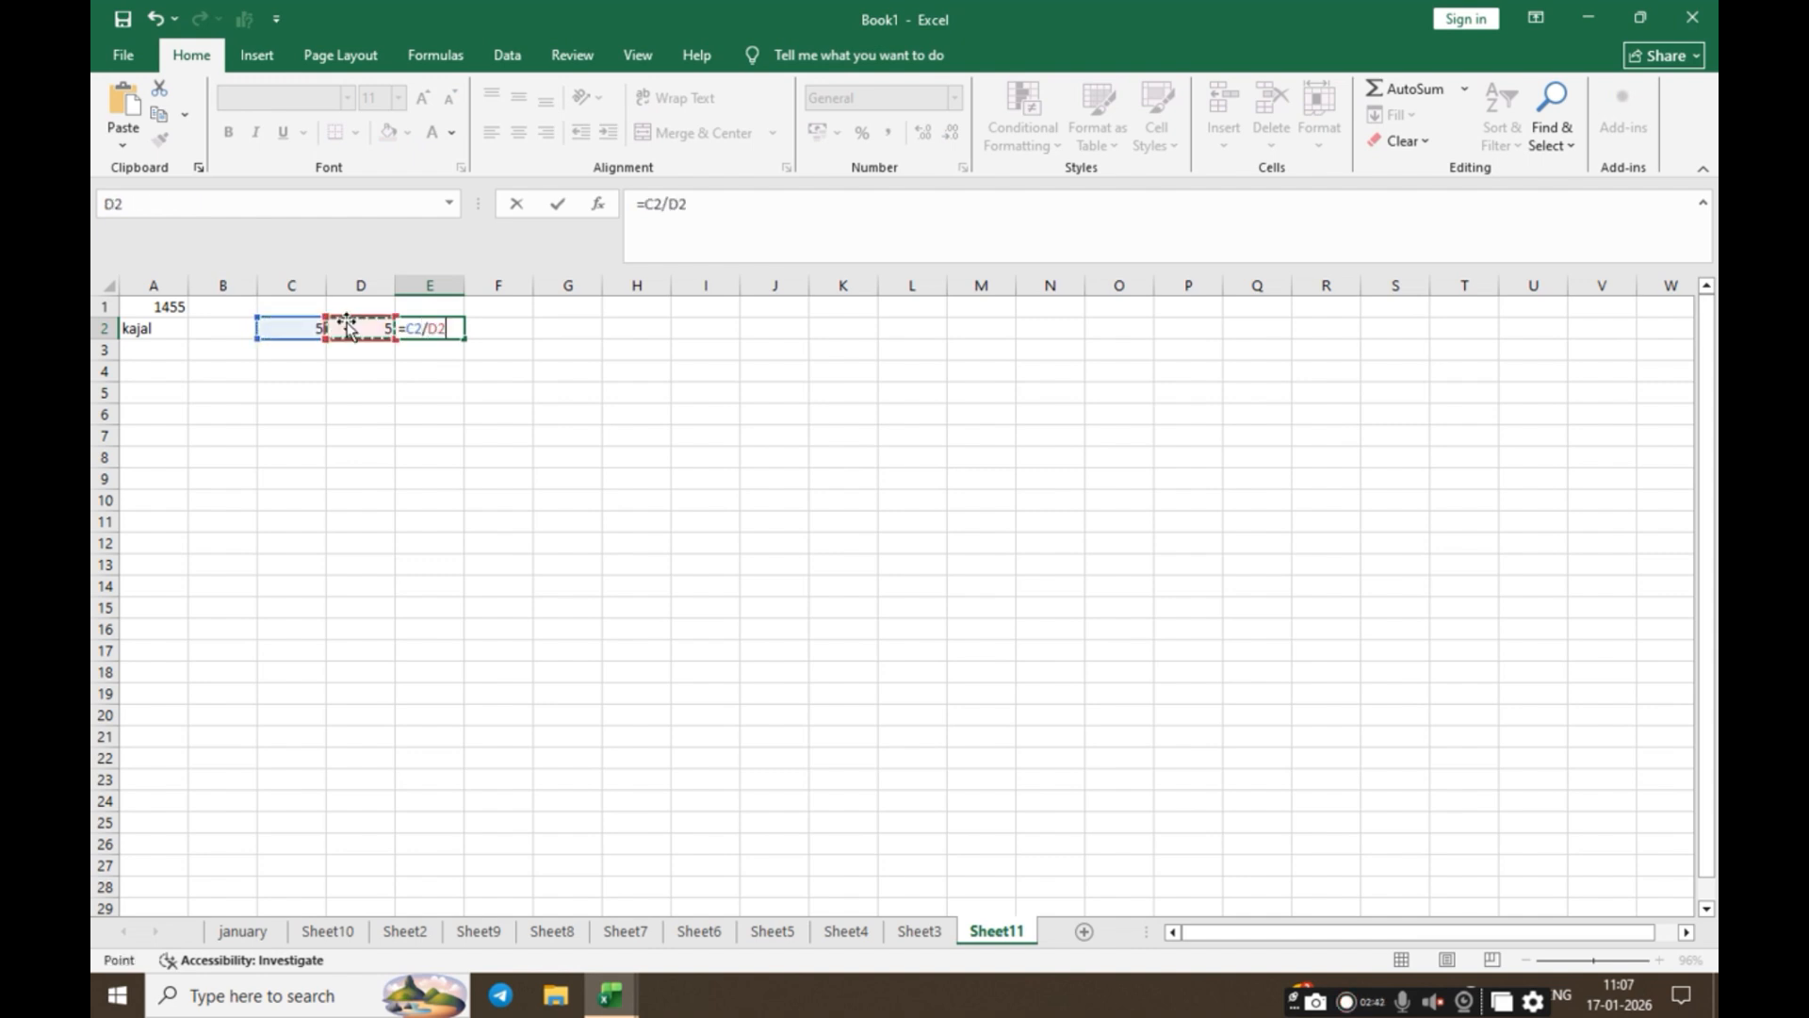
pyautogui.press('Return')
# Step: Replace the formula in cell E2 with the subtraction =C2-D2 and check it in the formula bar
pyautogui.click(427, 329)
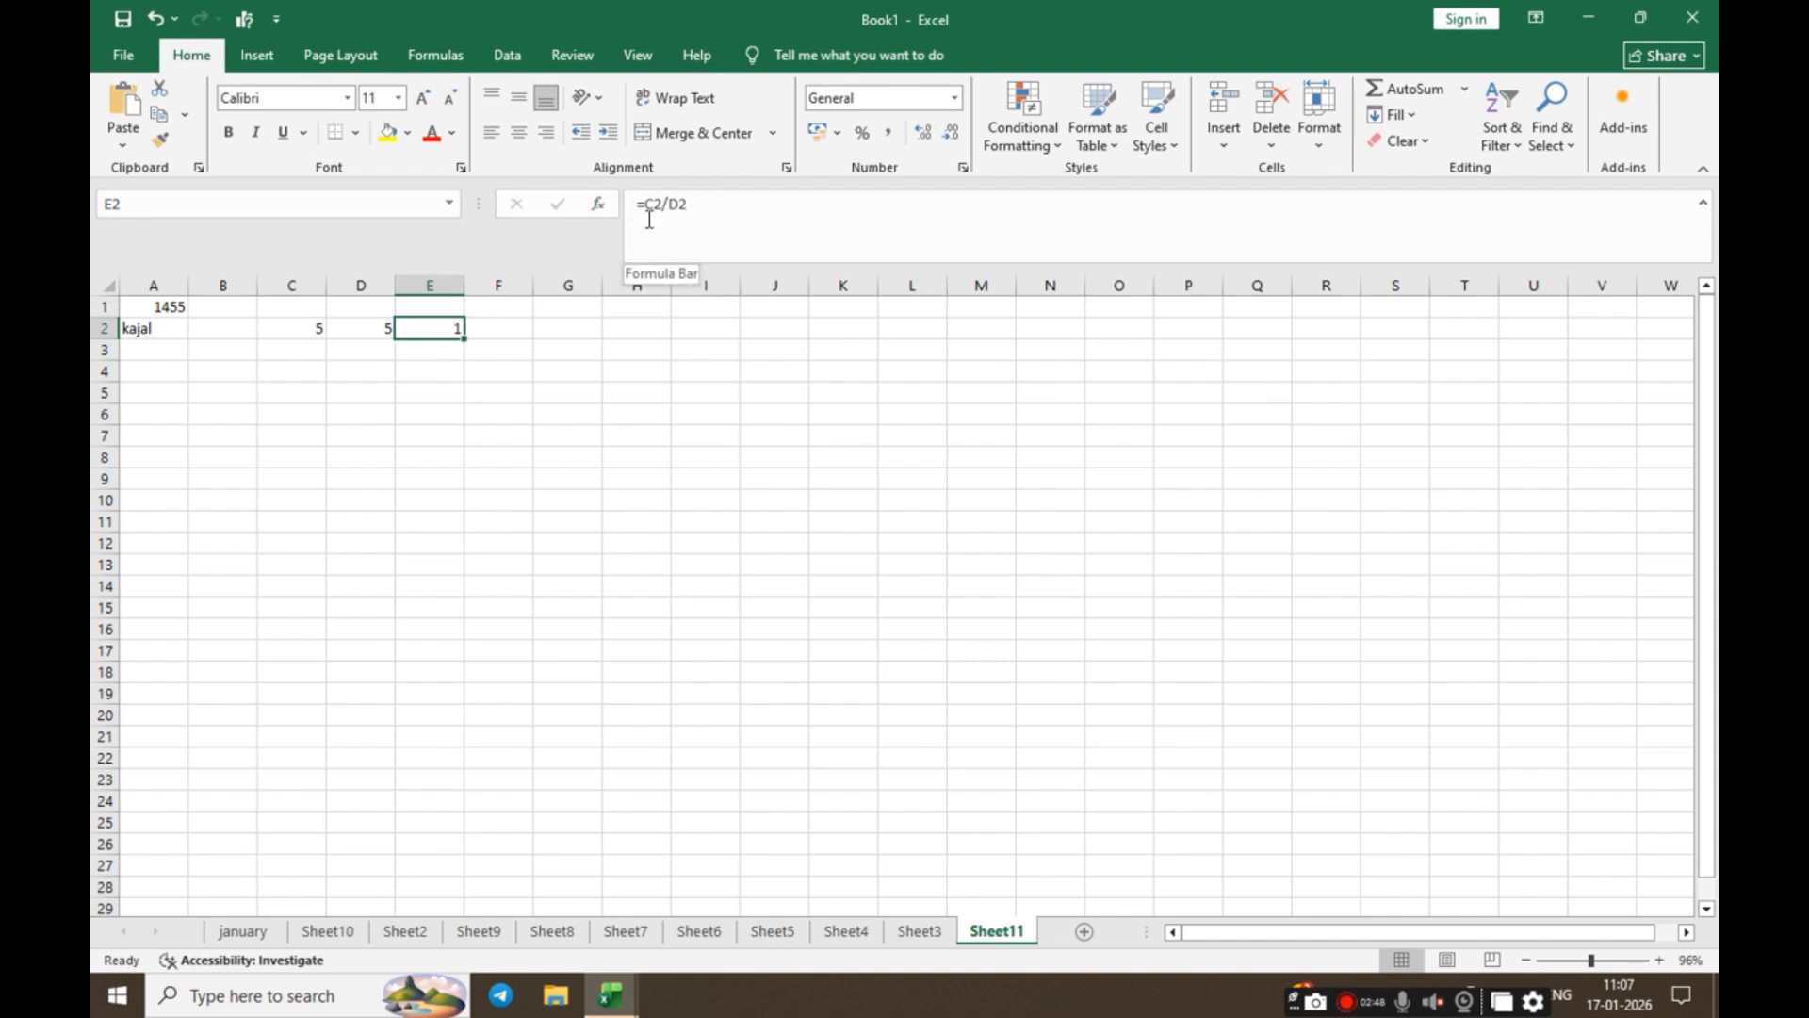
pyautogui.write('=')
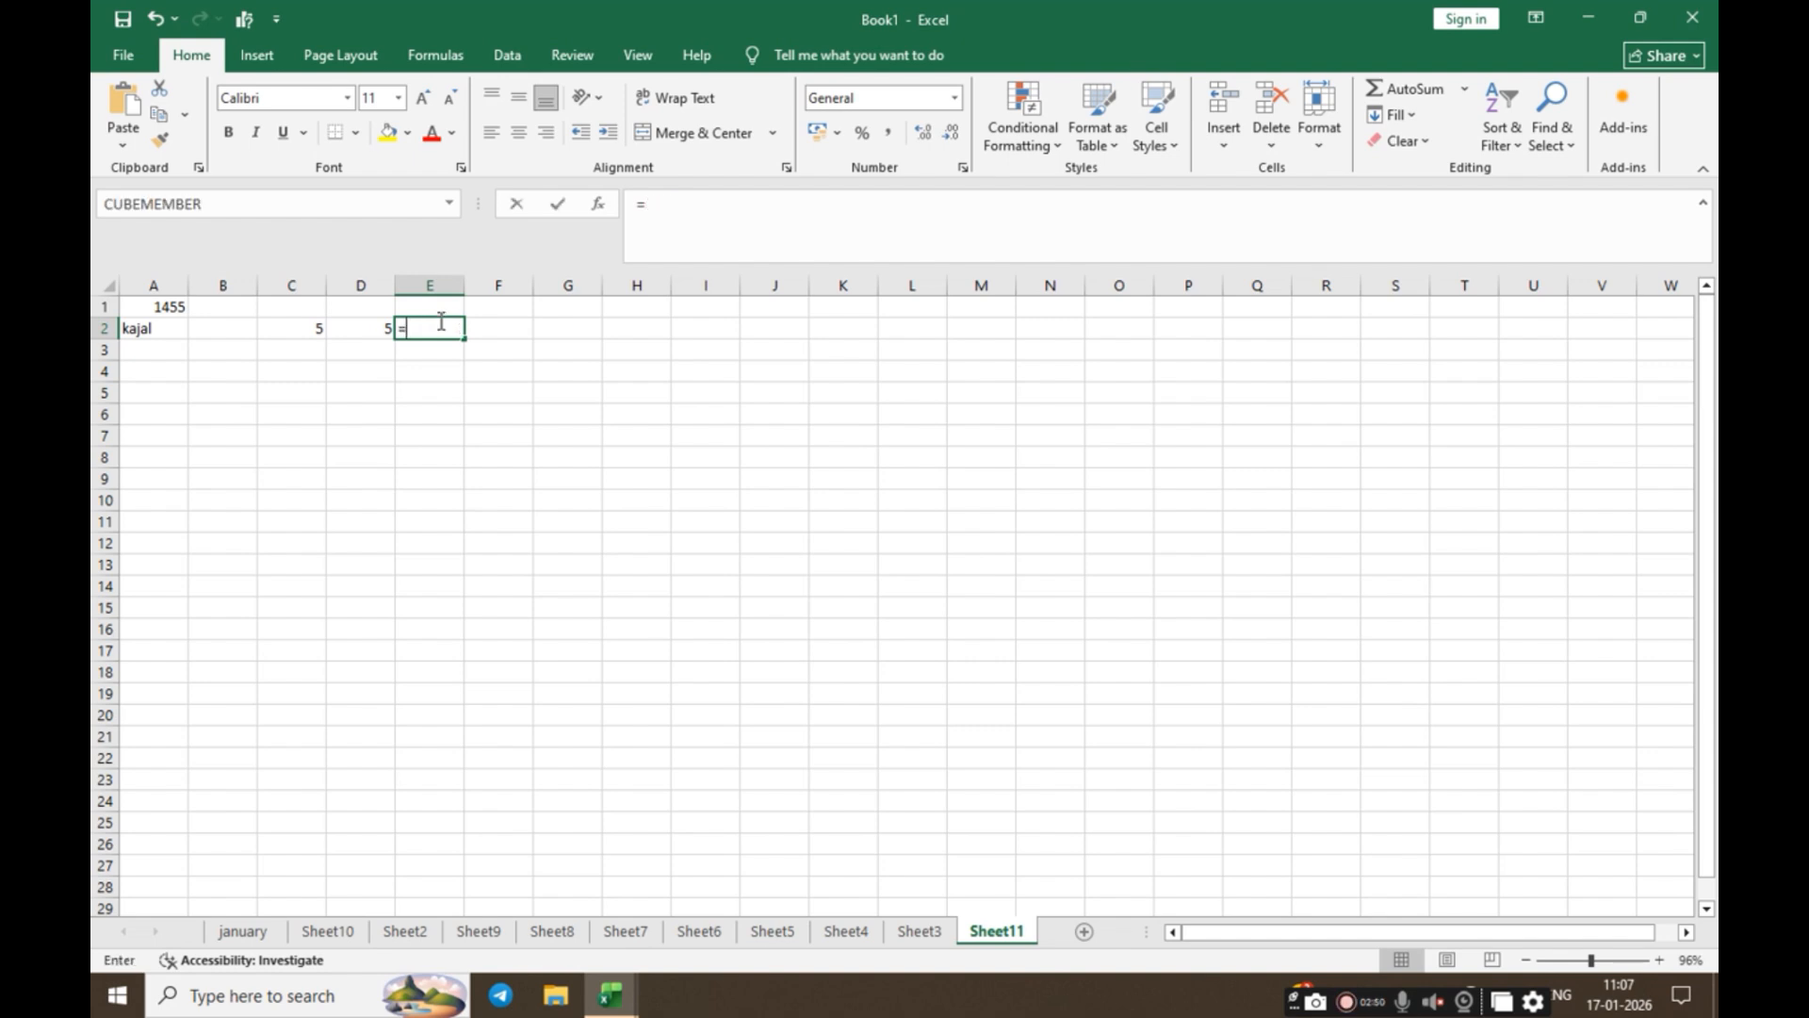
pyautogui.click(316, 328)
pyautogui.write('-')
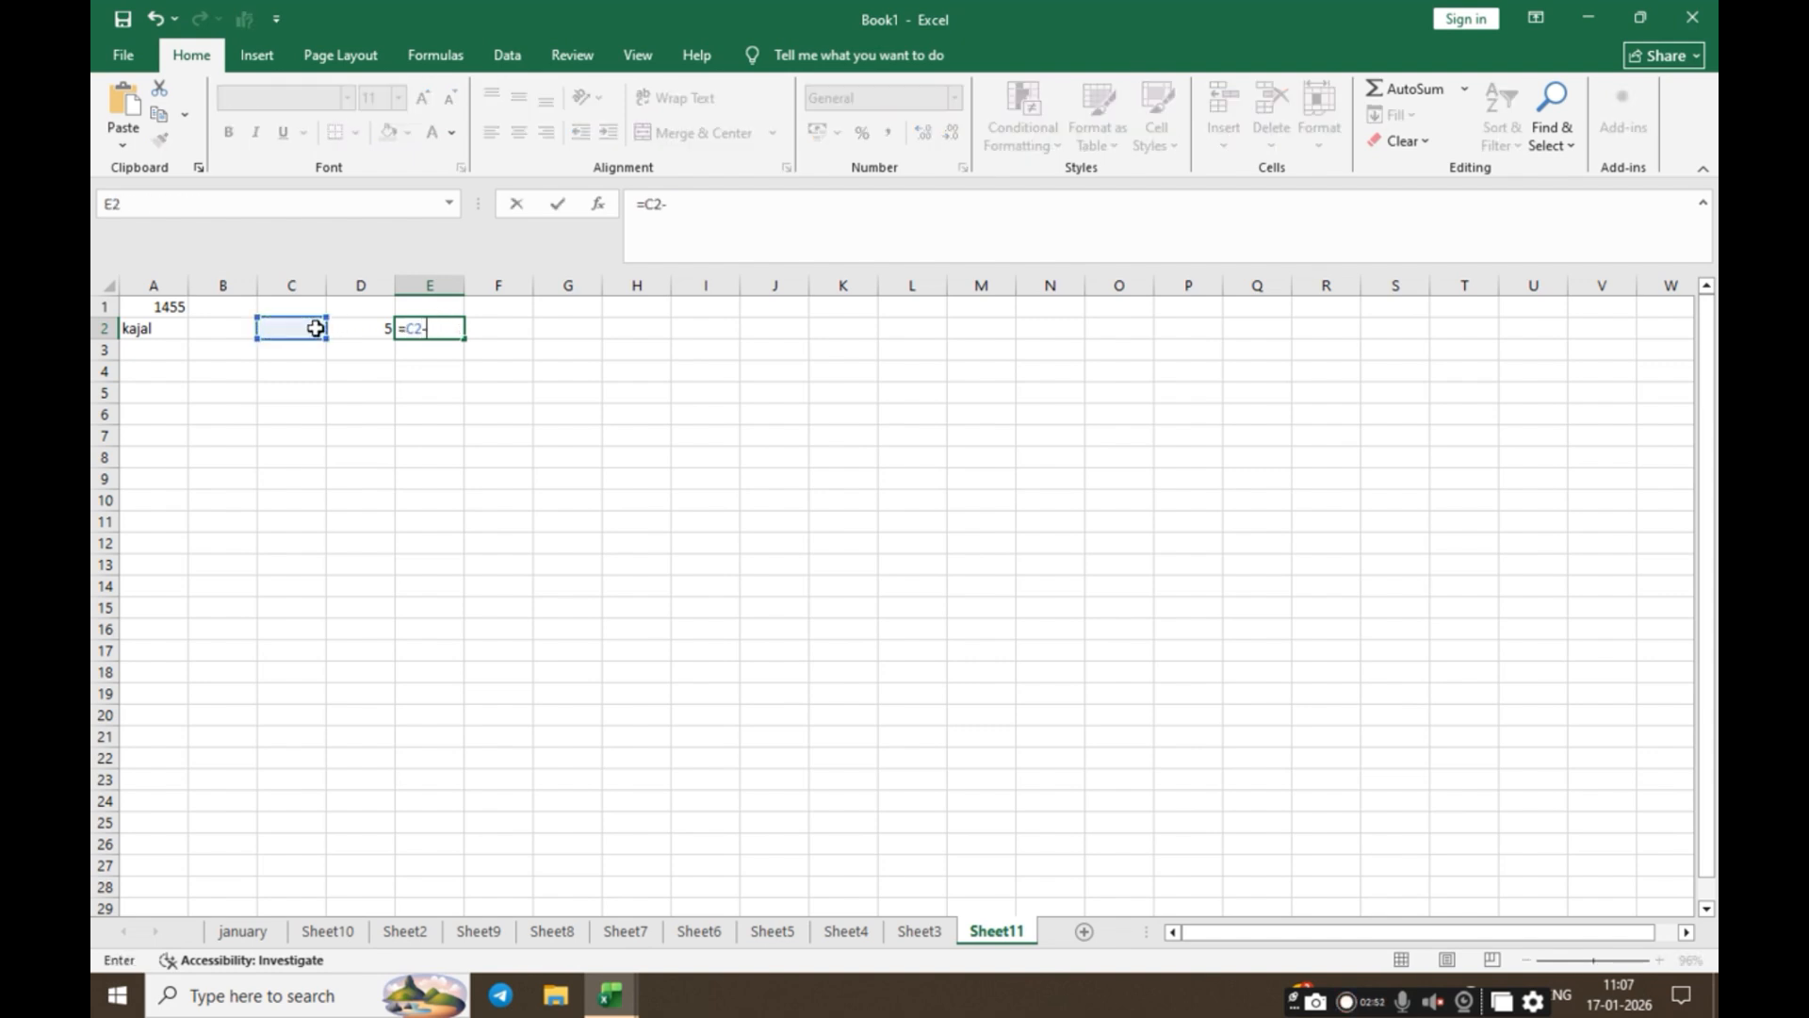
pyautogui.click(363, 326)
pyautogui.press('Return')
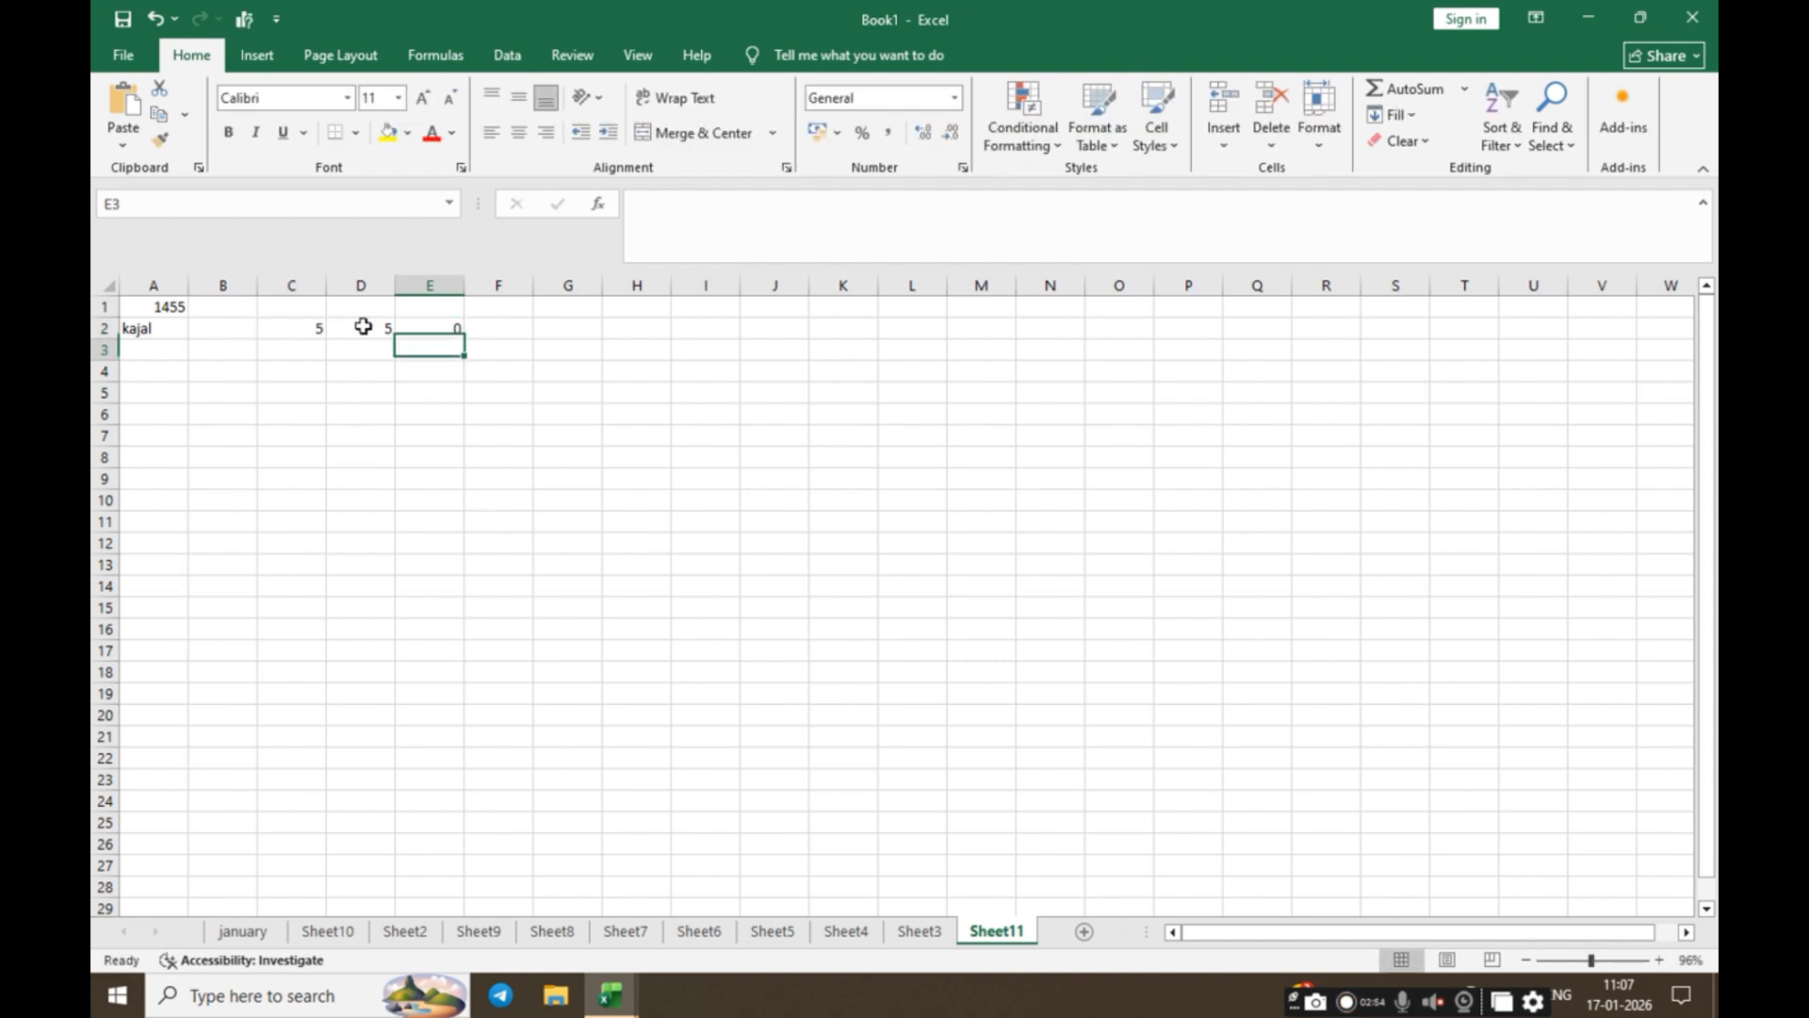
pyautogui.click(436, 327)
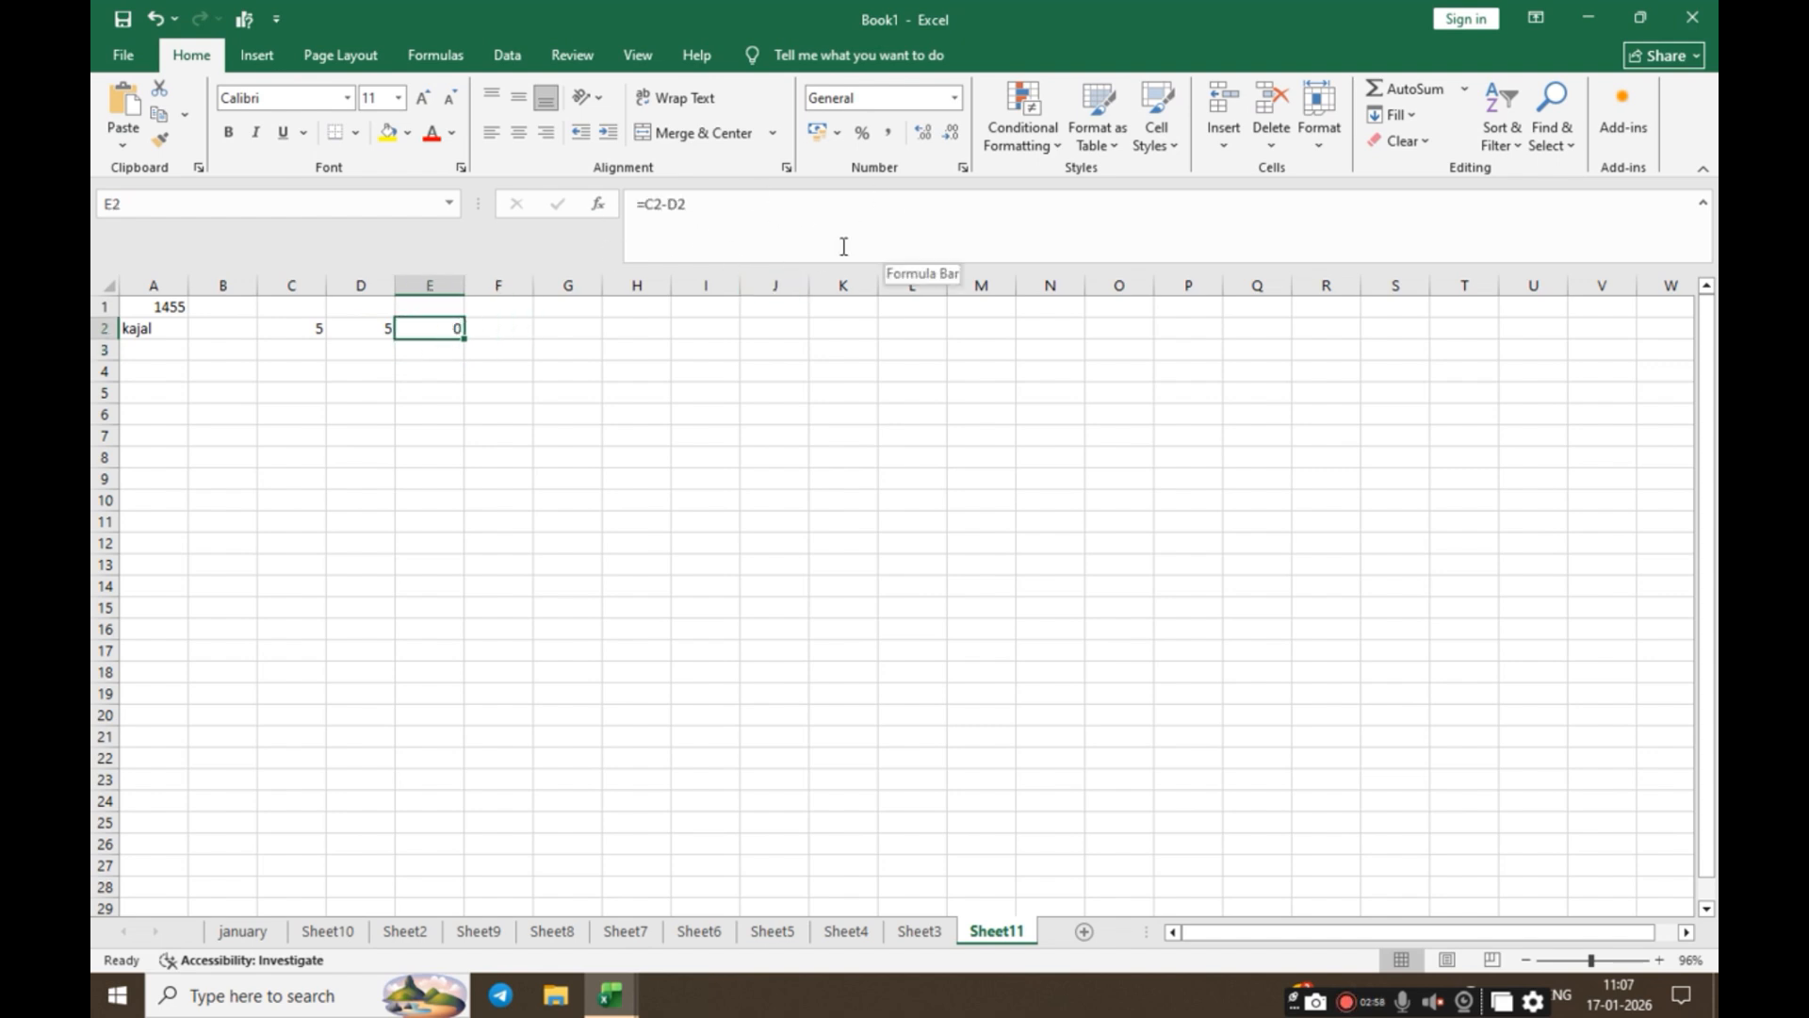
pyautogui.click(219, 477)
pyautogui.click(429, 435)
pyautogui.click(544, 514)
pyautogui.click(643, 476)
pyautogui.click(776, 392)
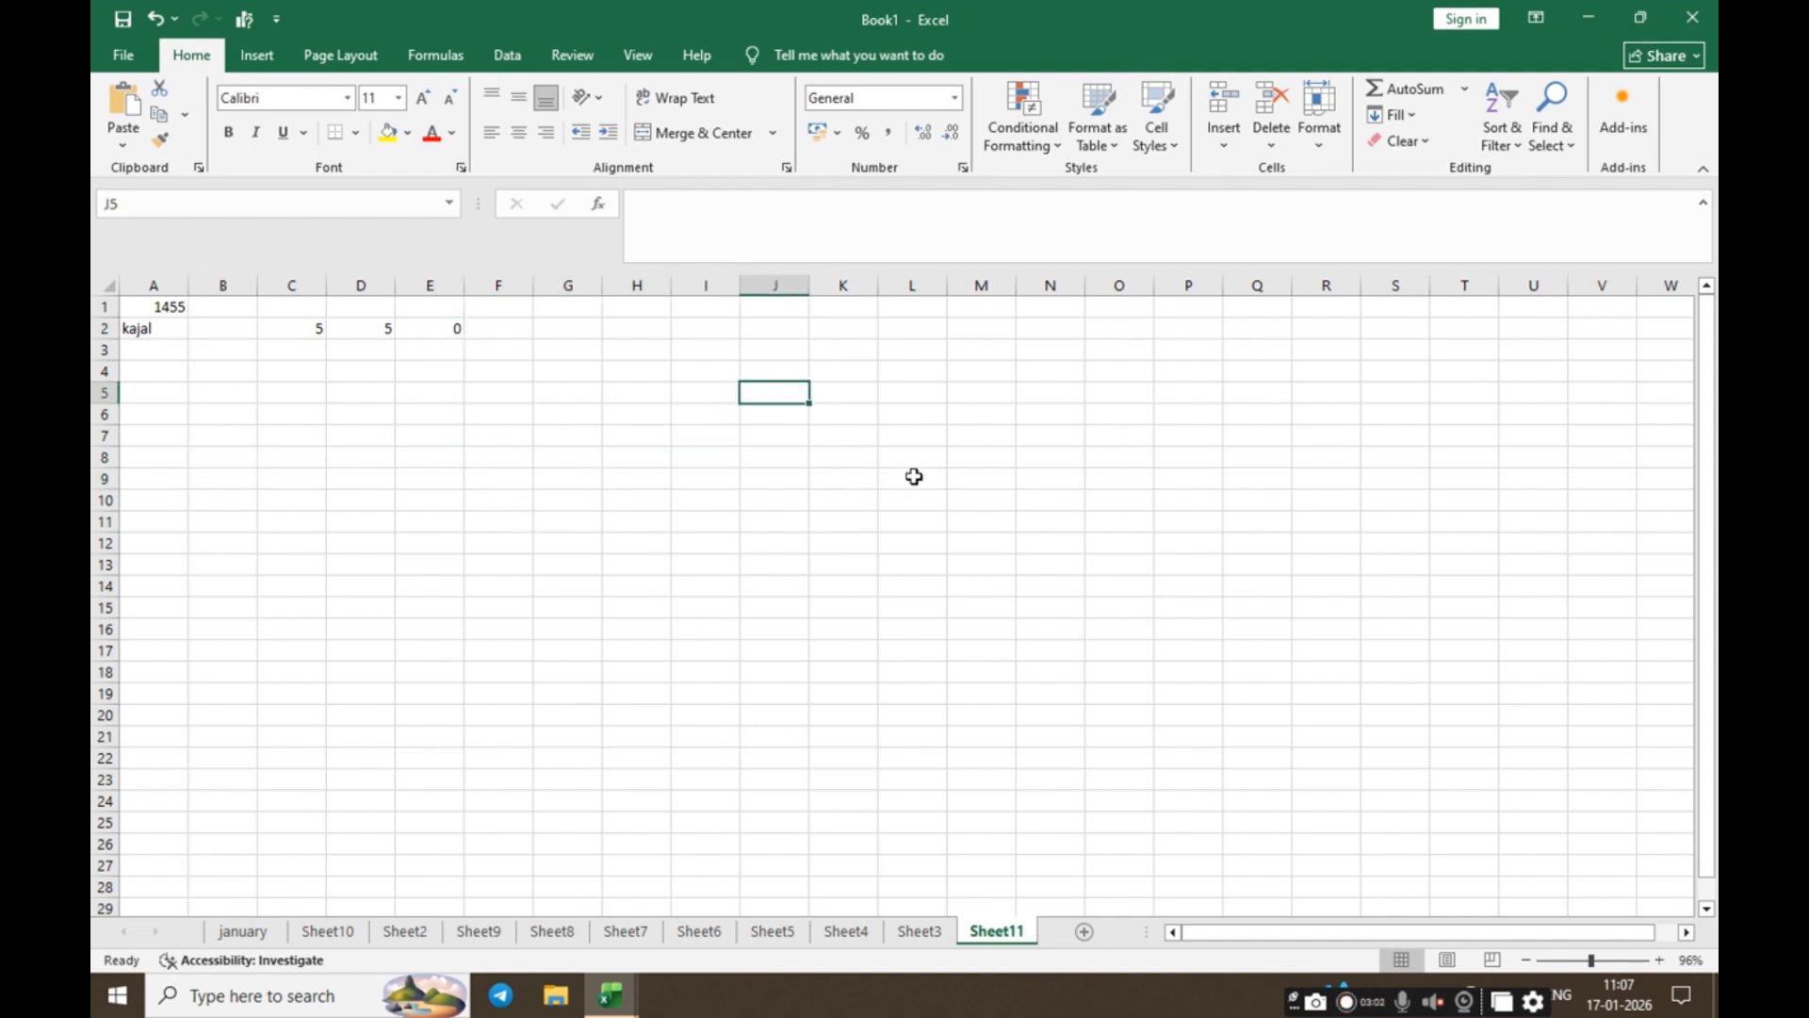
pyautogui.click(913, 495)
pyautogui.click(863, 565)
pyautogui.click(618, 612)
pyautogui.click(727, 543)
pyautogui.click(828, 514)
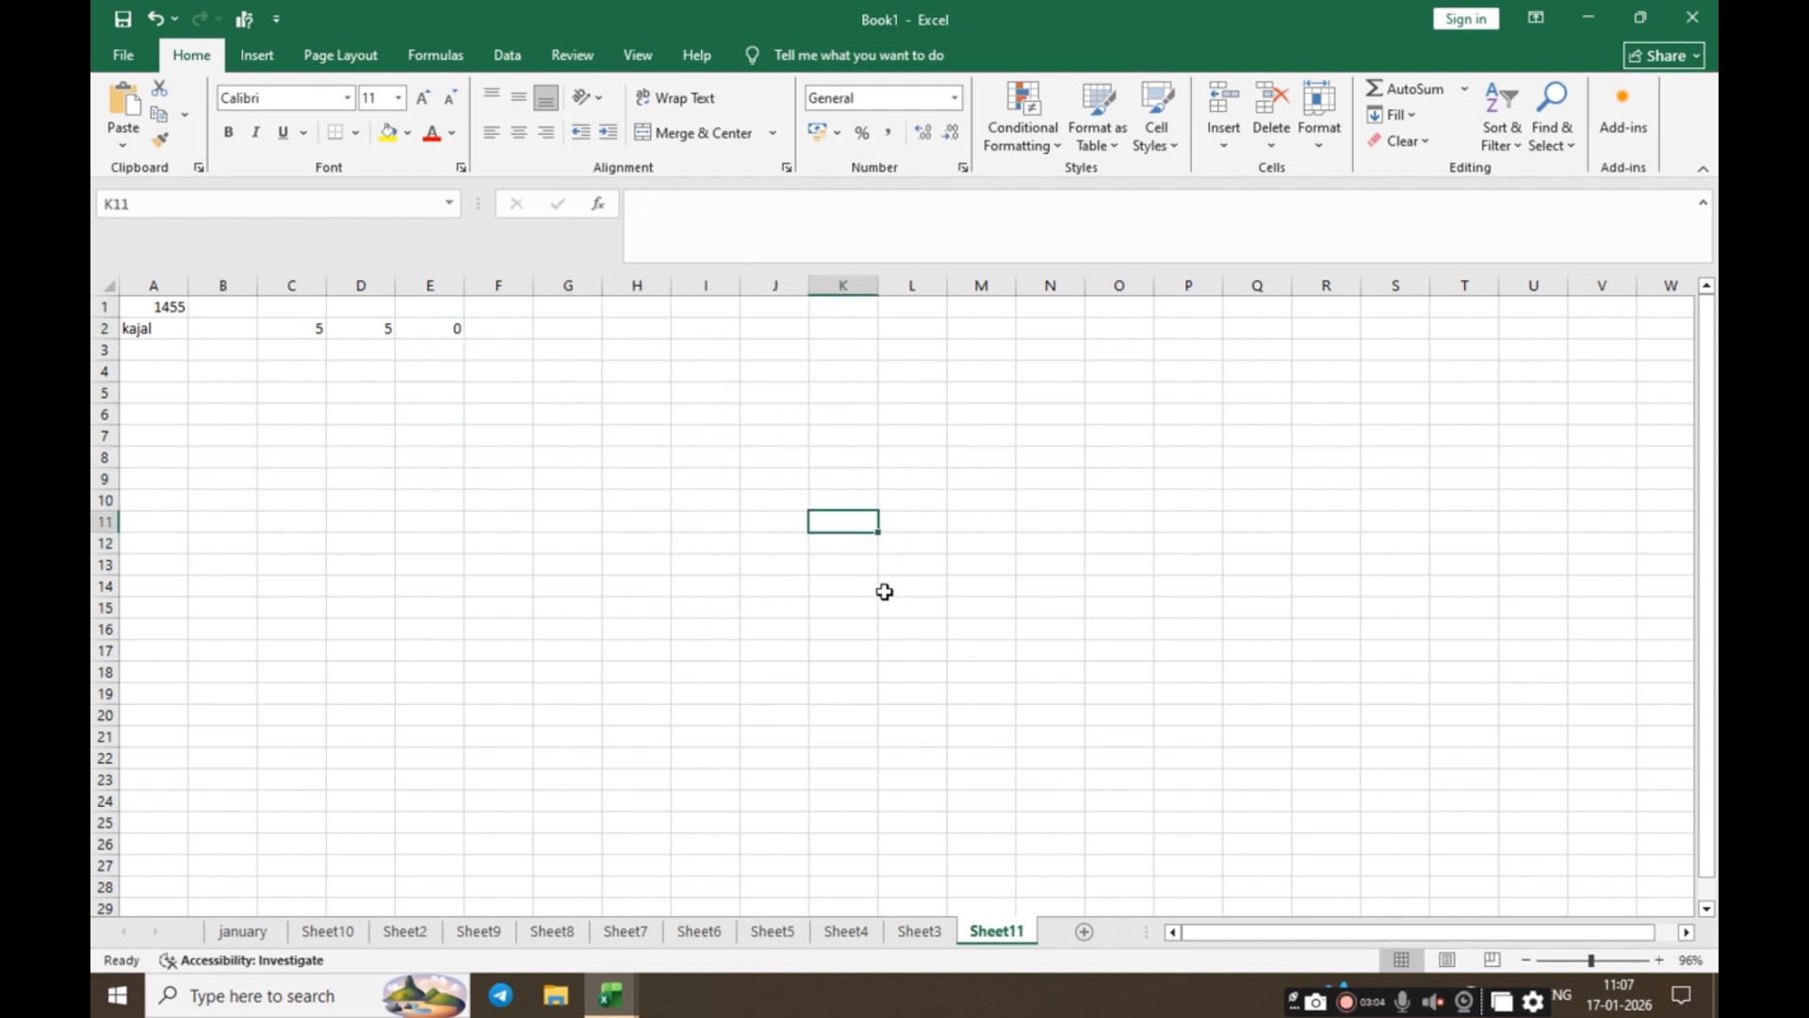
pyautogui.click(882, 591)
pyautogui.click(744, 619)
pyautogui.click(735, 540)
pyautogui.click(781, 492)
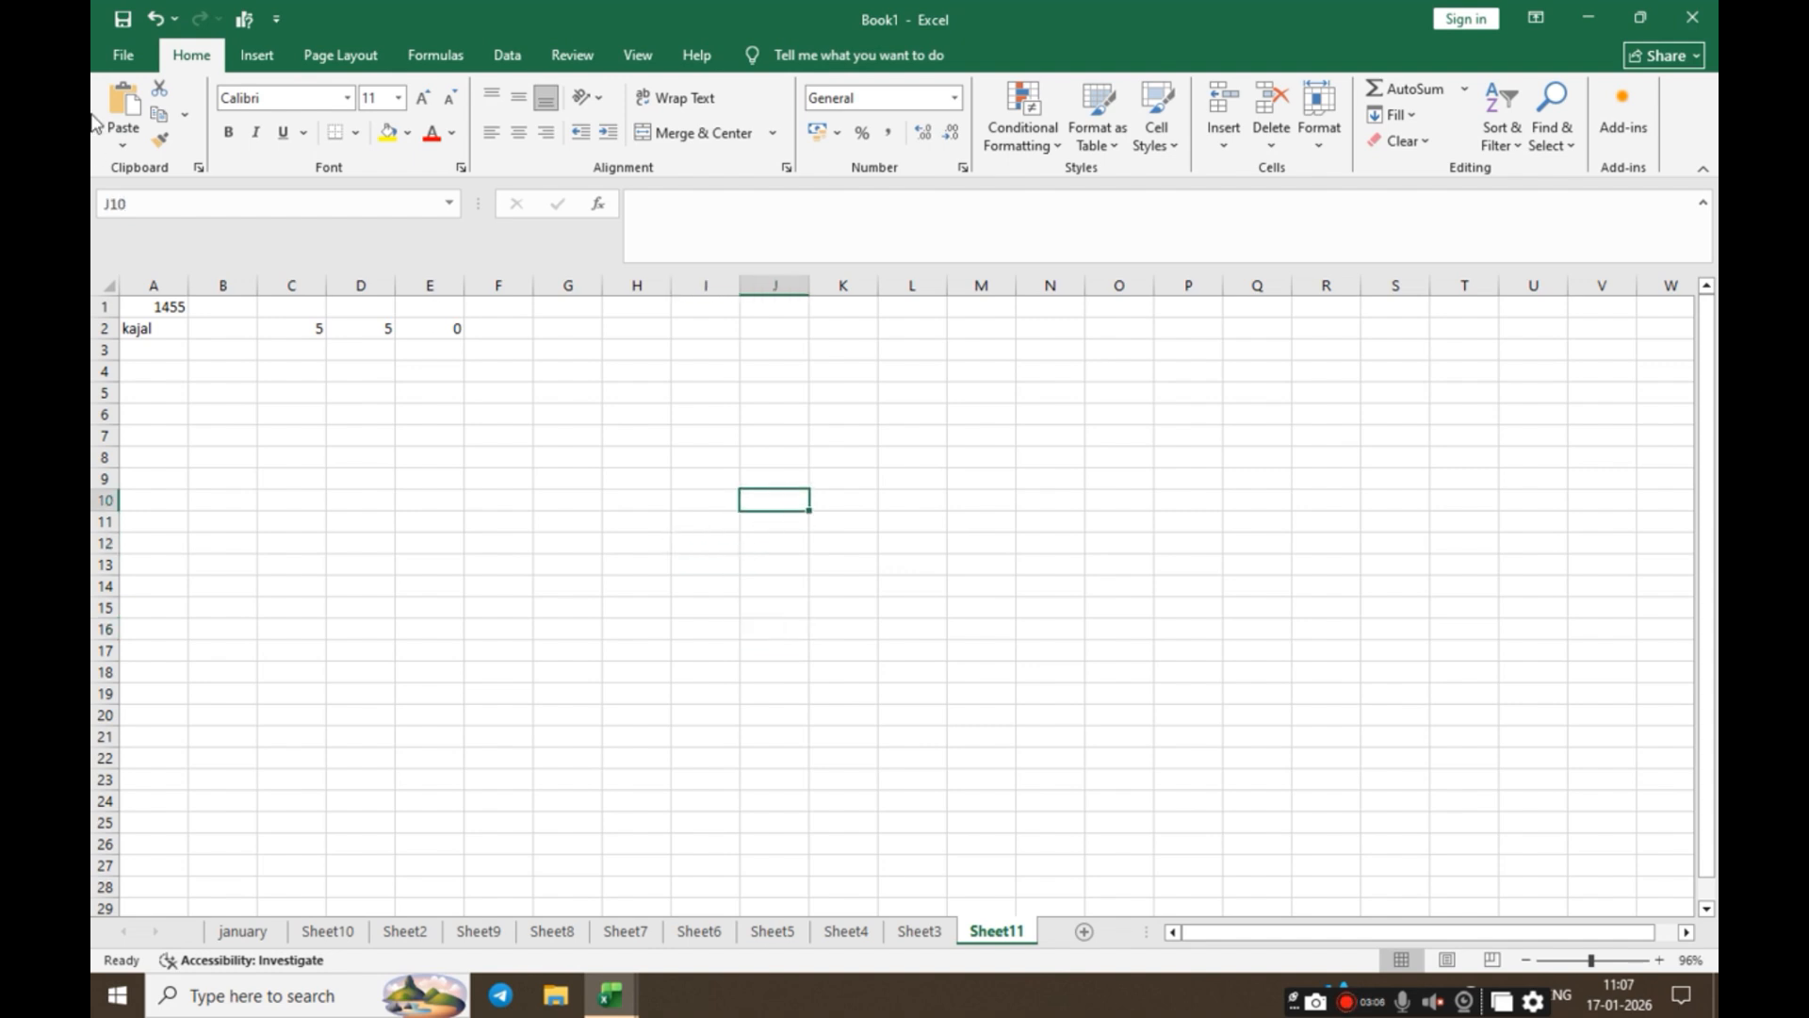
# Step: Select several cells, including J7 and E8, and check the address of each against its column and row
pyautogui.click(456, 505)
pyautogui.click(744, 437)
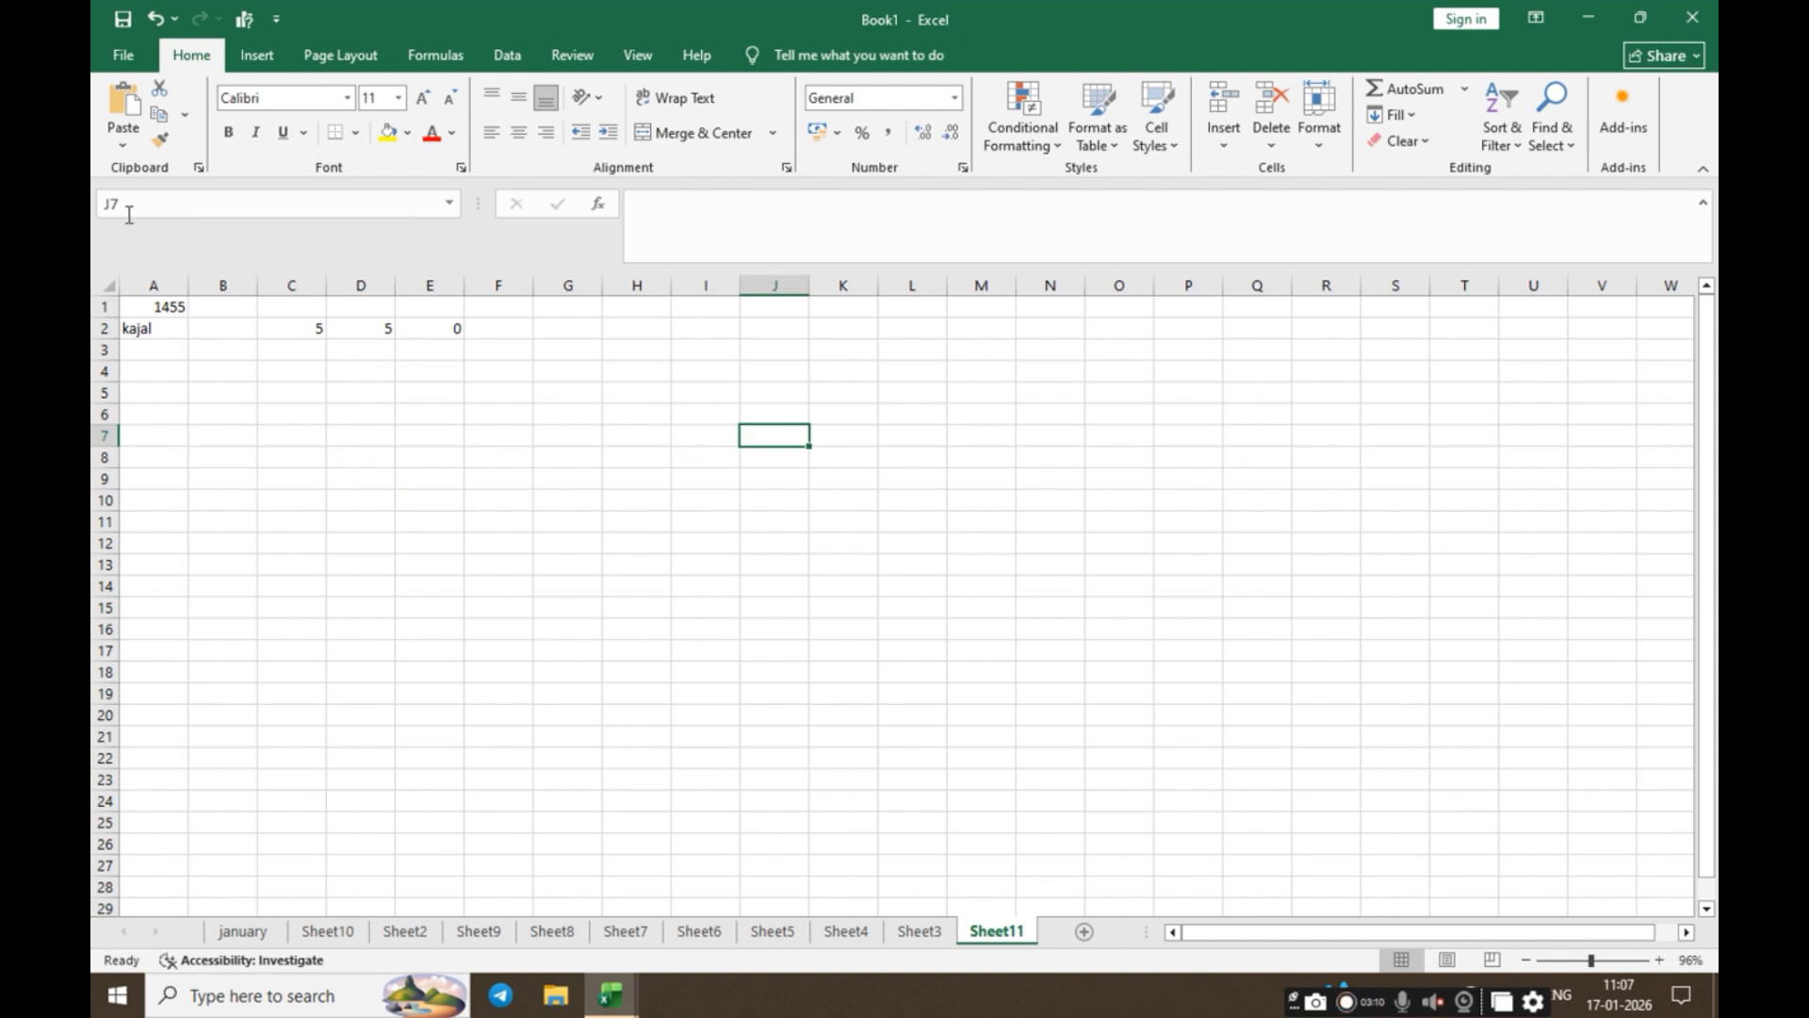
pyautogui.click(444, 461)
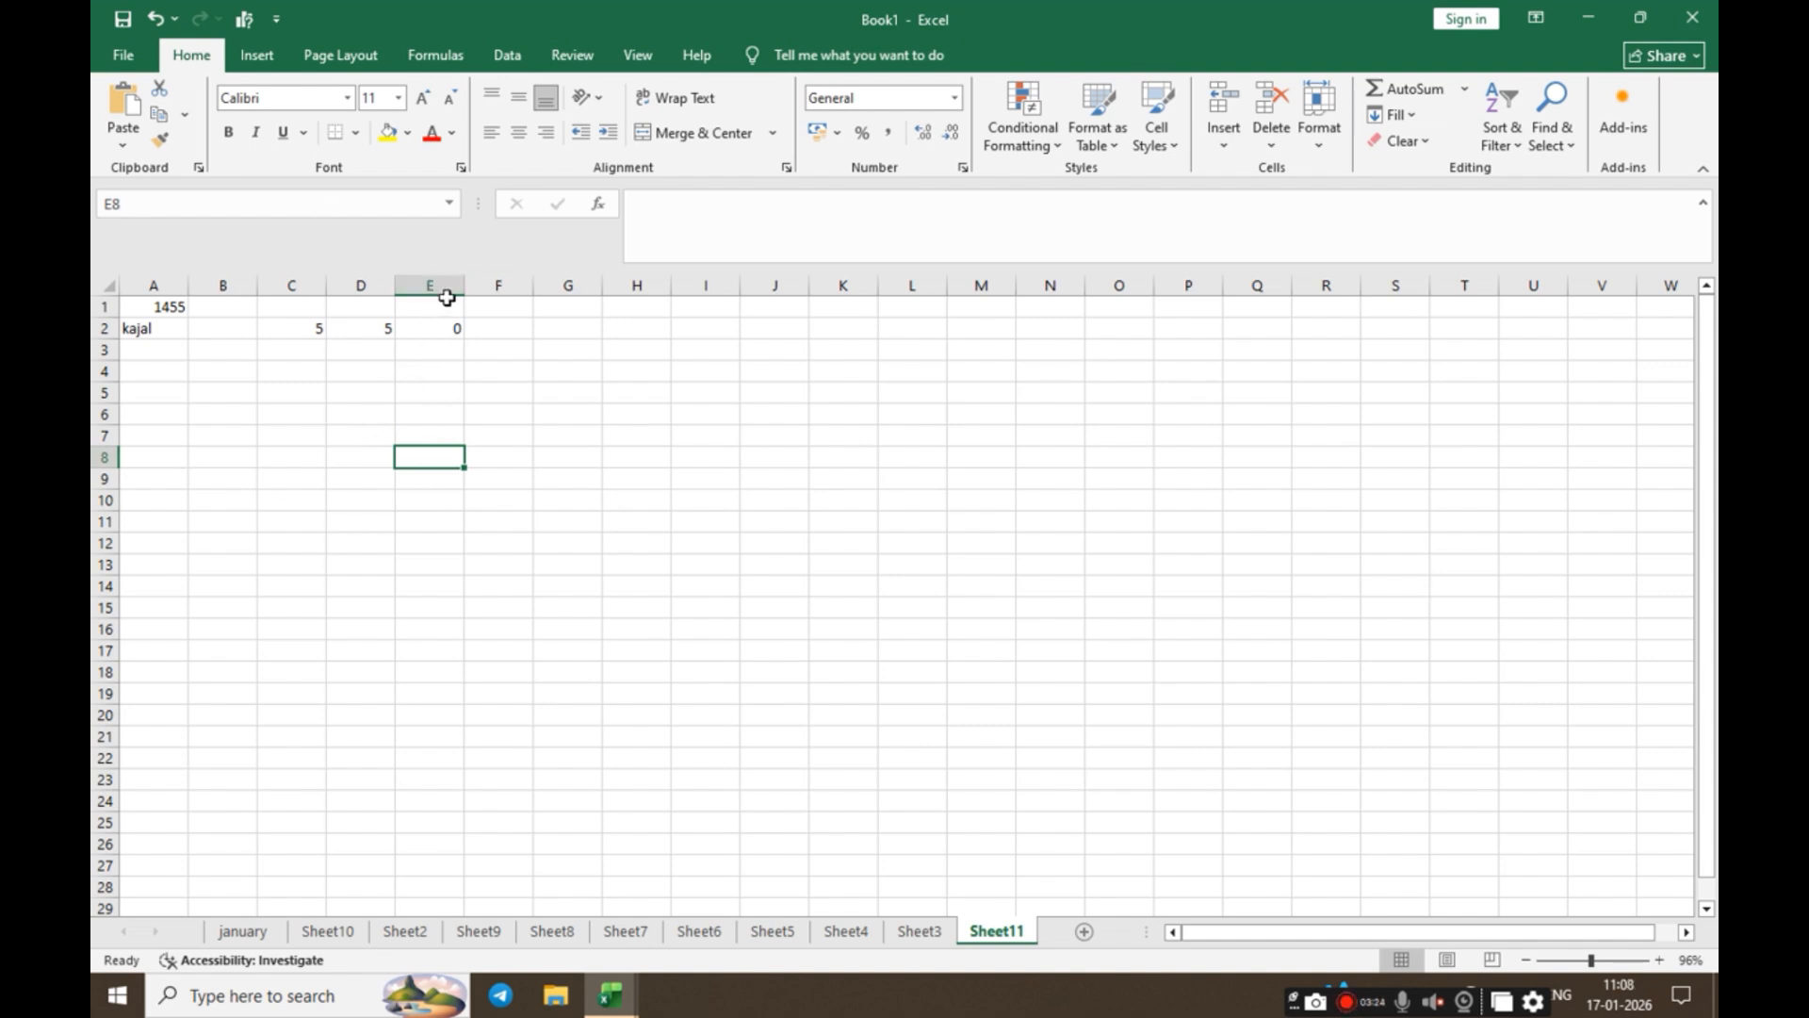
pyautogui.moveTo(435, 304); pyautogui.dragTo(138, 474)
pyautogui.click(445, 459)
# Step: Jump directly to cell B5 by entering its cell reference
pyautogui.click(133, 200)
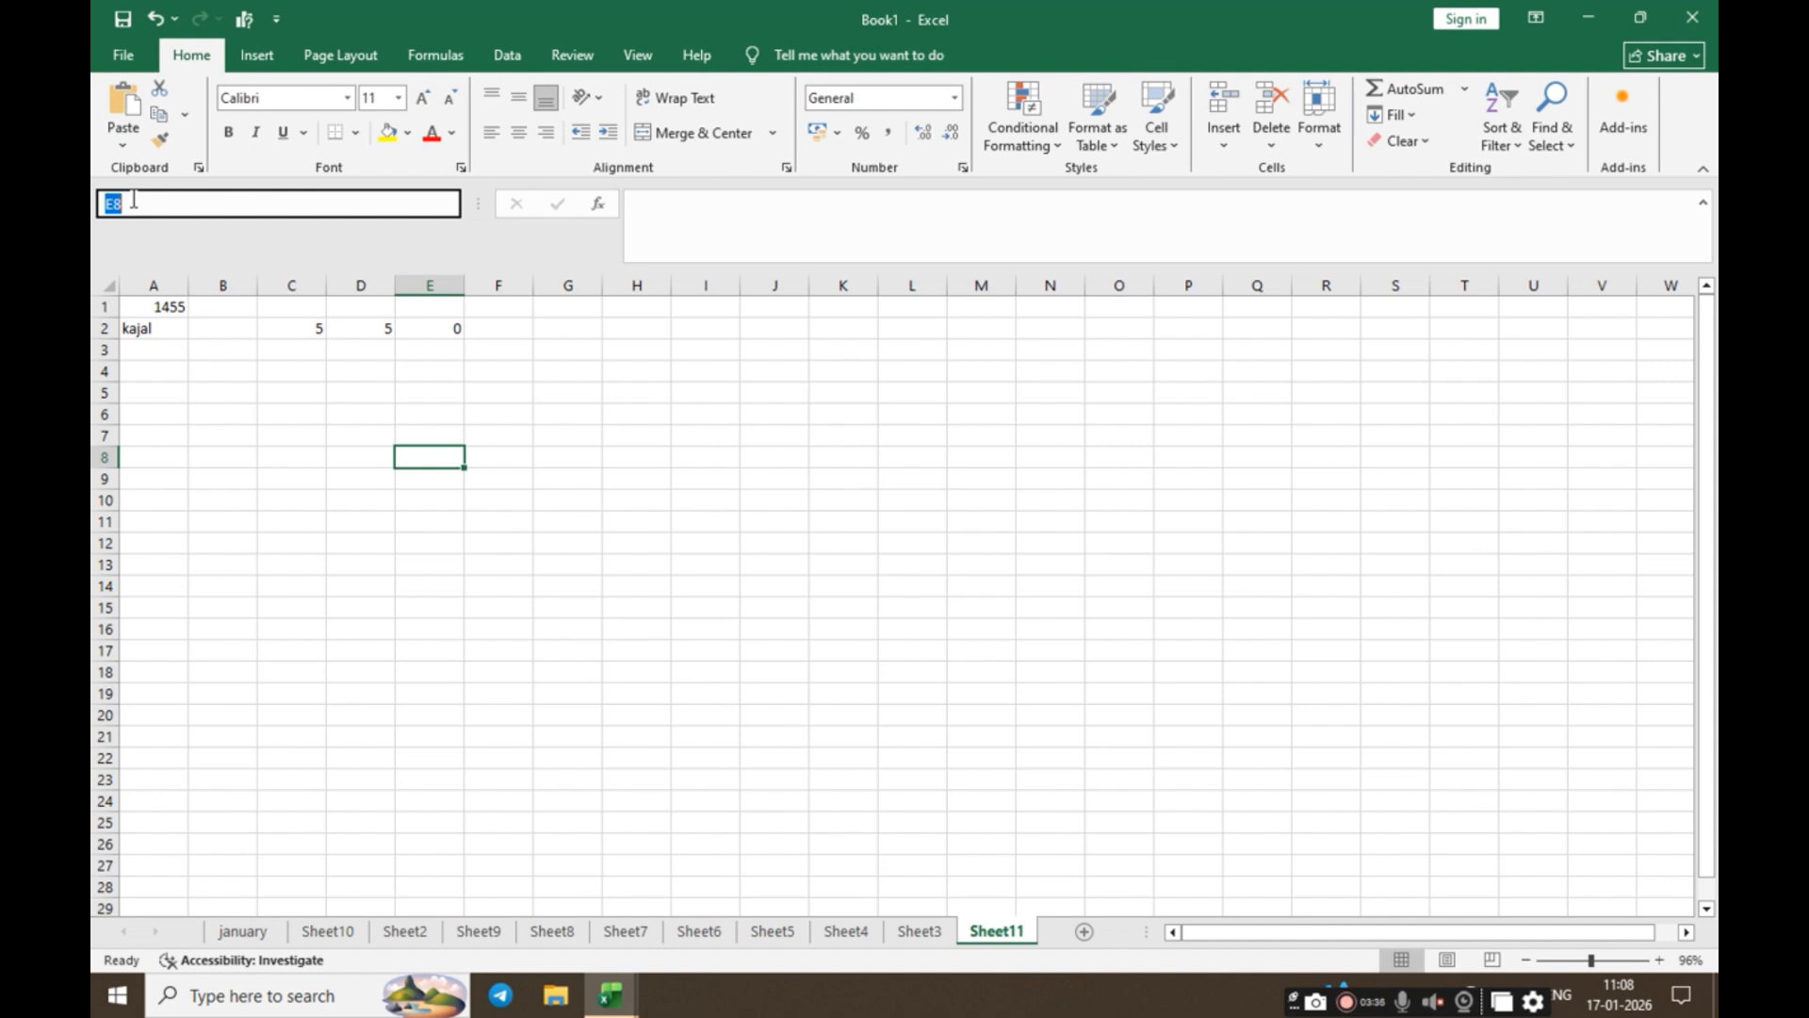
pyautogui.write('b5')
pyautogui.press('Return')
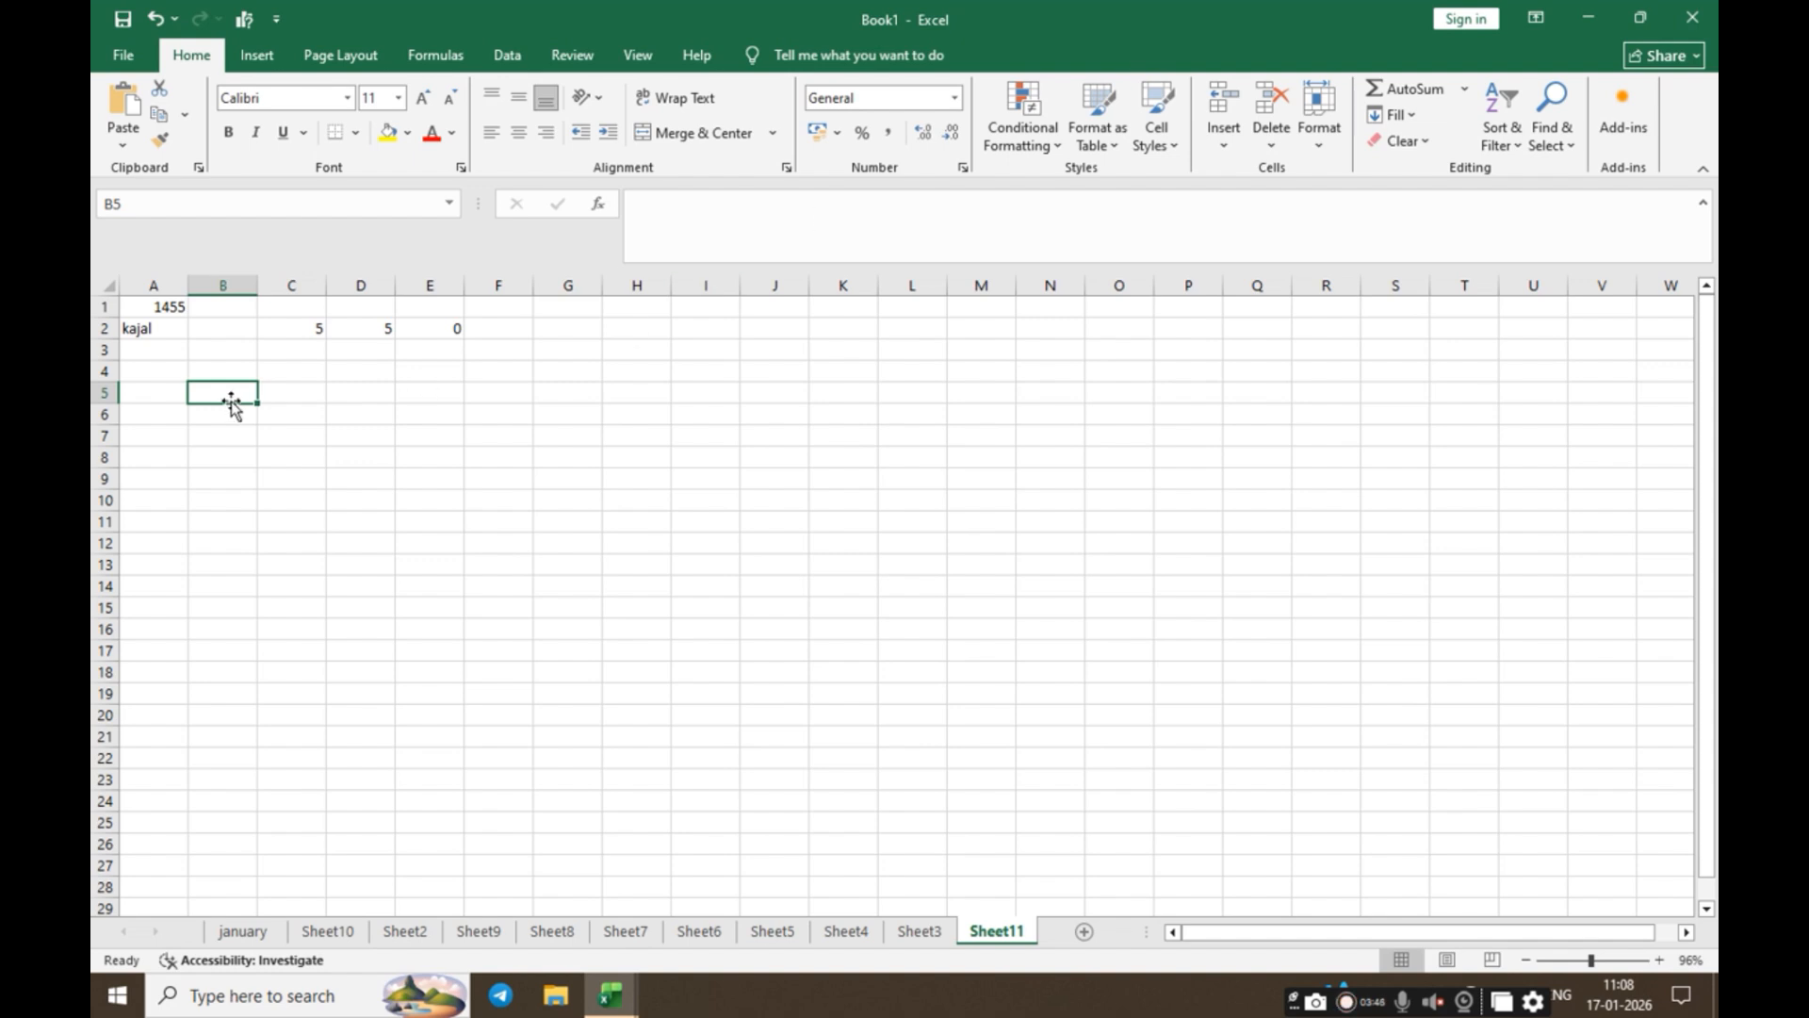
pyautogui.click(609, 525)
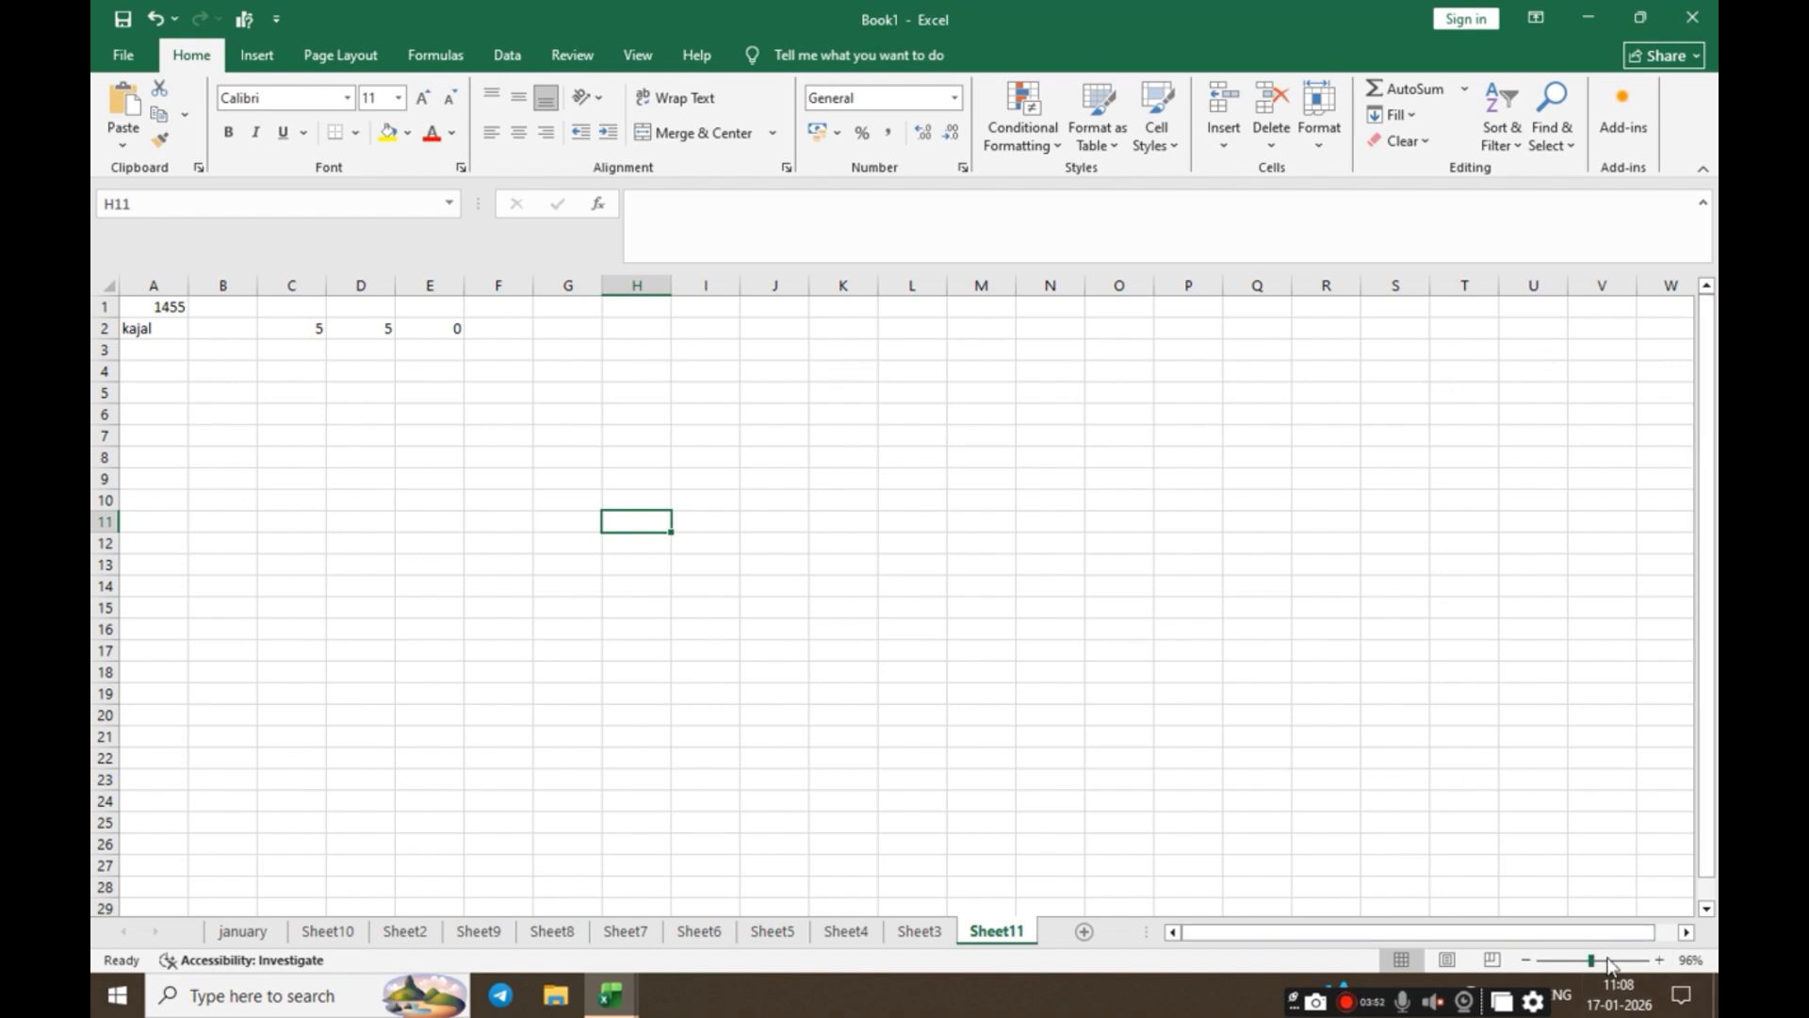
# Step: Enter 555 in cell P3 and 455 in cell Q3
pyautogui.moveTo(1591, 959); pyautogui.dragTo(1609, 959)
pyautogui.click(888, 424)
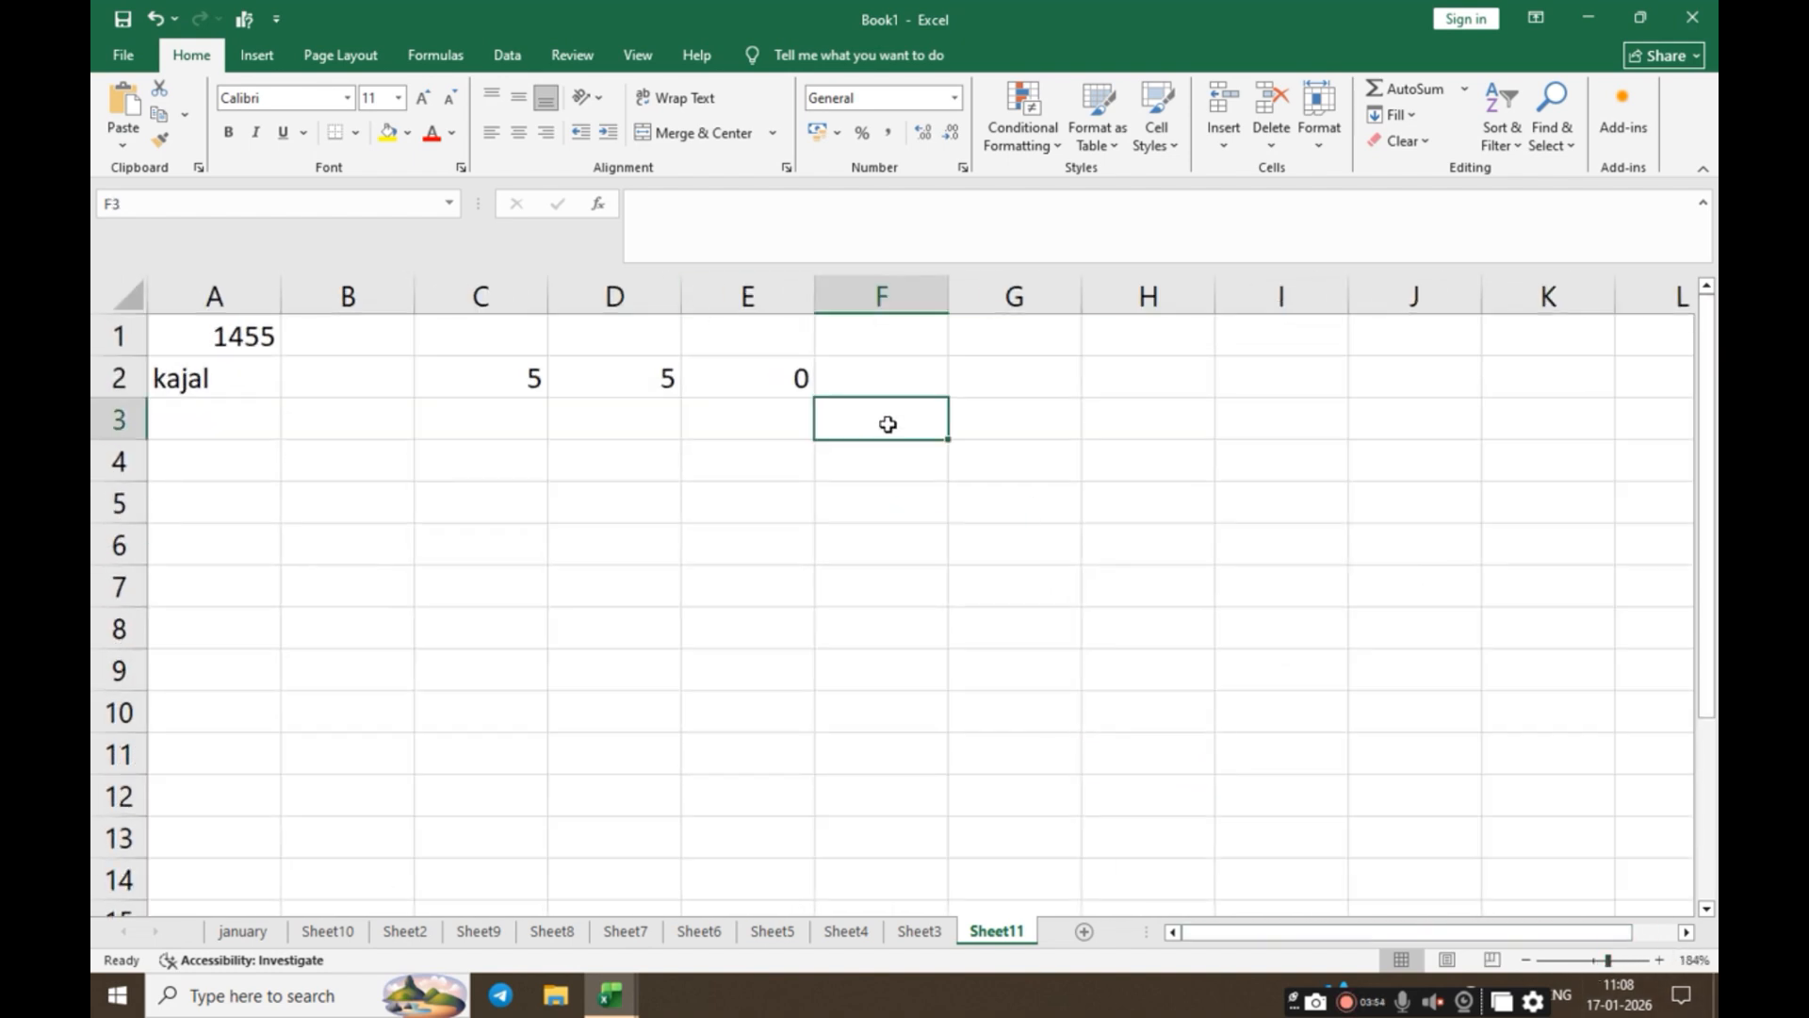
pyautogui.press('Right')
pyautogui.press('Right')
pyautogui.press('Right')
pyautogui.press('Right')
pyautogui.press('Right')
pyautogui.press('Right')
pyautogui.press('Right')
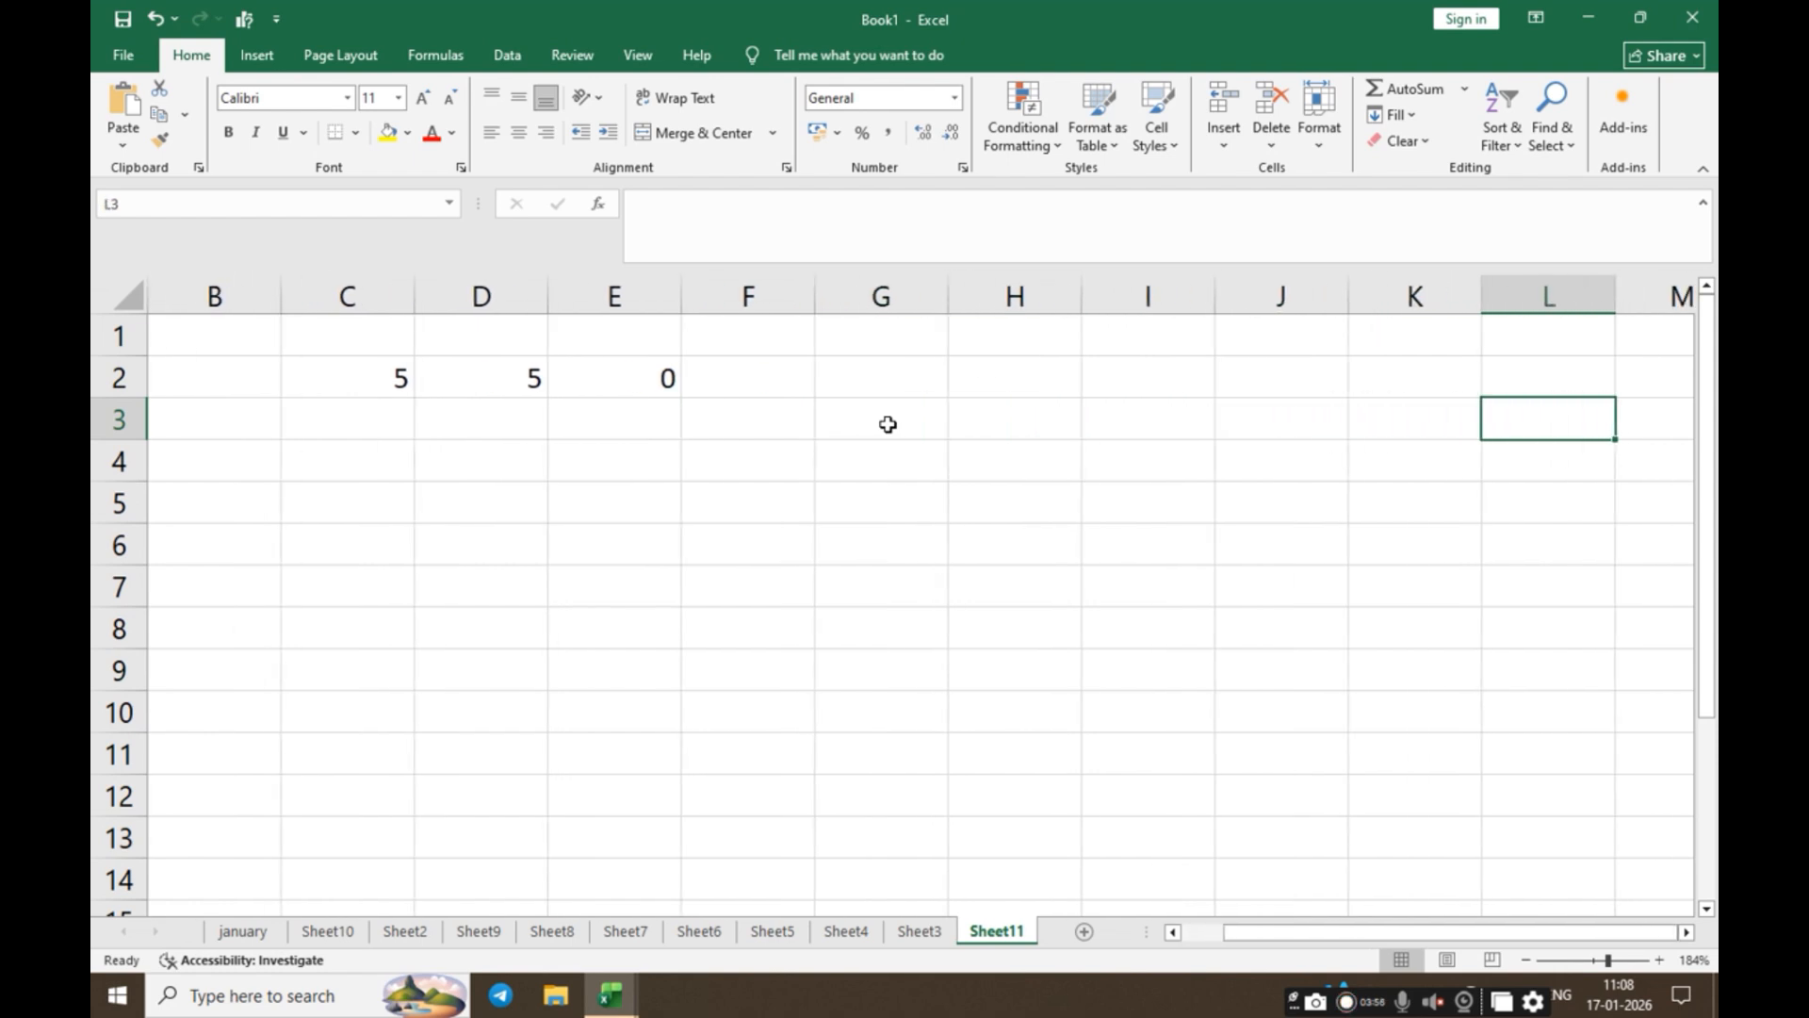
pyautogui.press('Right')
pyautogui.press('Right')
pyautogui.press('Right')
pyautogui.write('555')
pyautogui.press('Right')
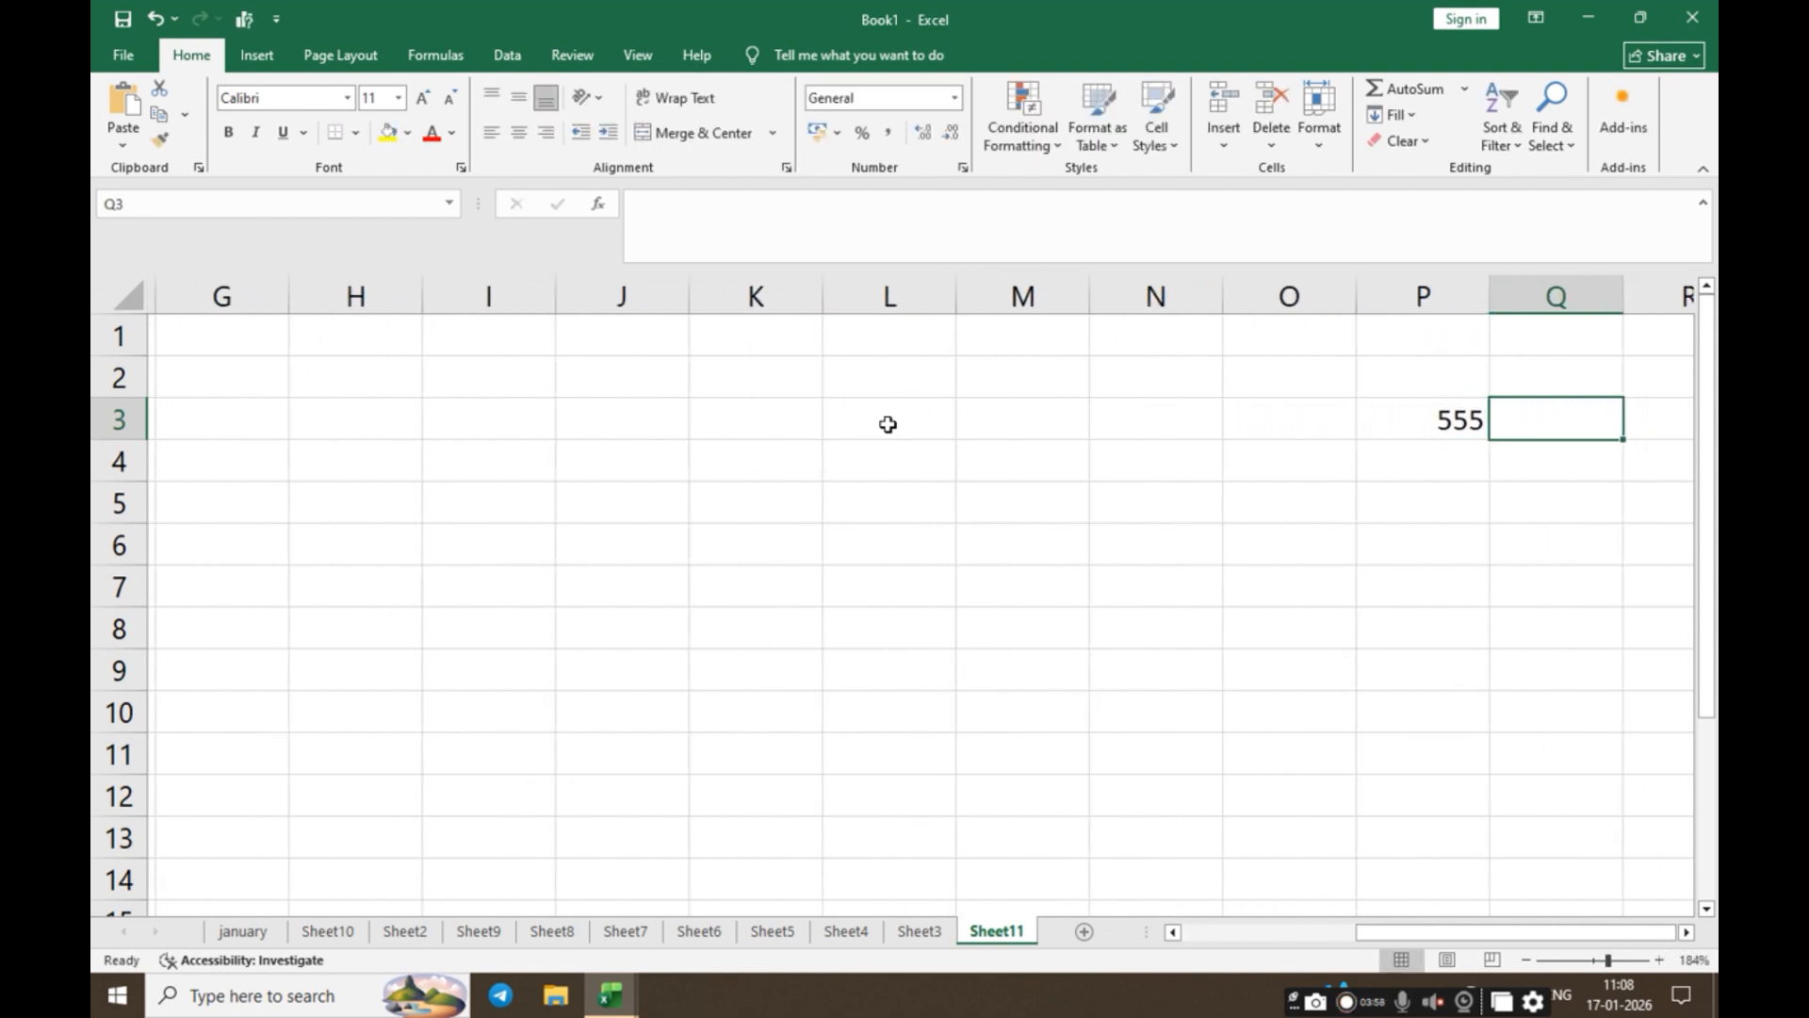
pyautogui.write('455')
pyautogui.press('Right')
pyautogui.click(885, 457)
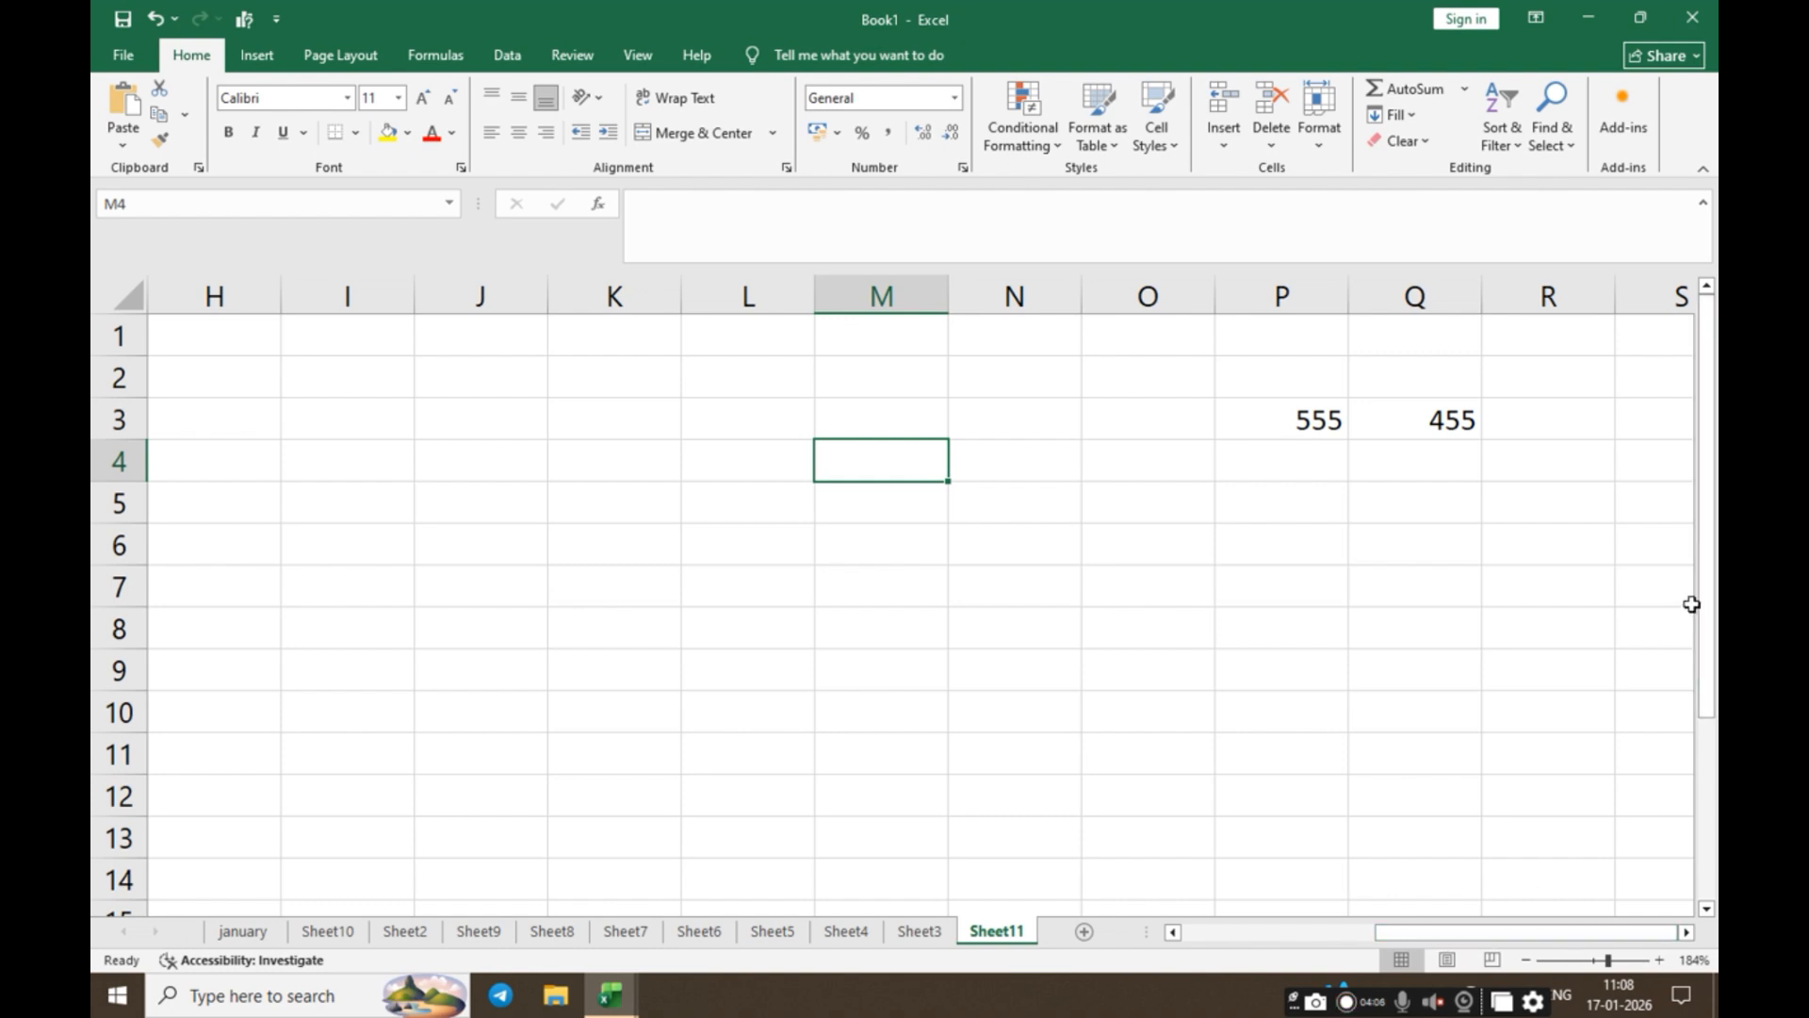
# Step: Clear the numbers in cells P3 and Q3 and all contents of the range A1:G8
pyautogui.moveTo(1704, 601); pyautogui.dragTo(1566, 848)
pyautogui.moveTo(1557, 945); pyautogui.dragTo(1590, 966)
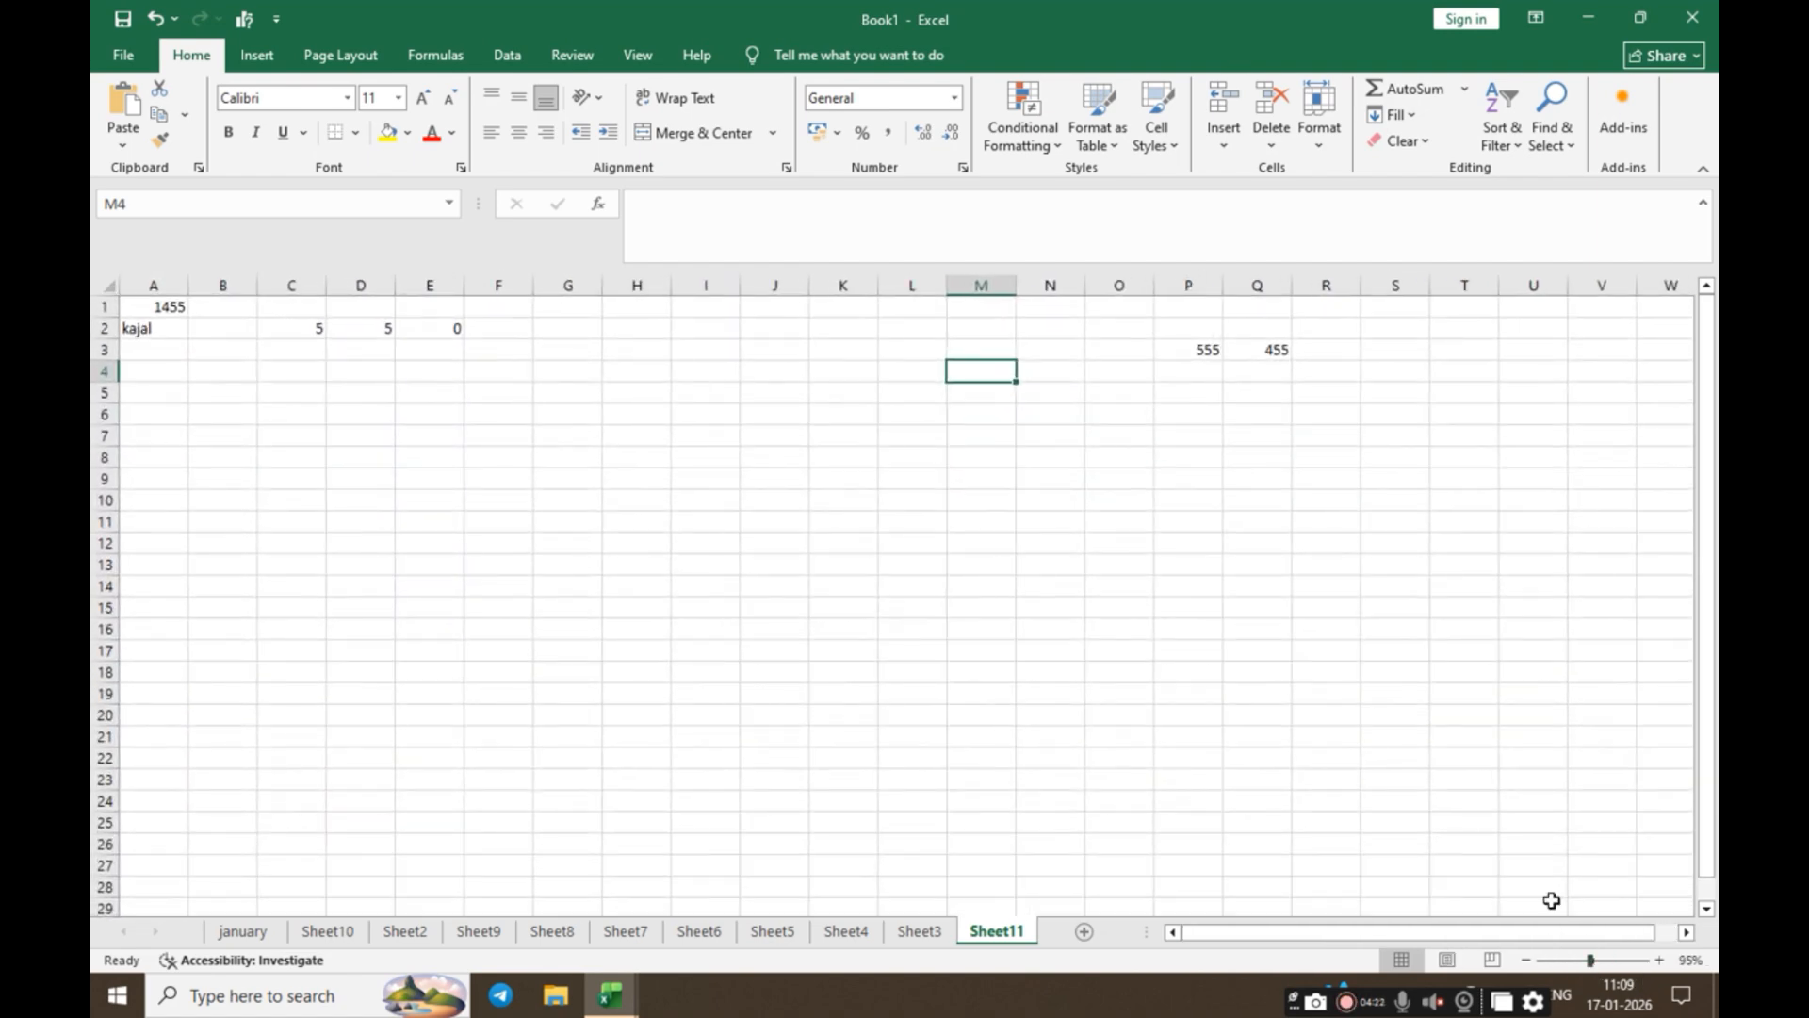
pyautogui.moveTo(1326, 371); pyautogui.dragTo(640, 319)
pyautogui.press('Delete')
pyautogui.click(647, 354)
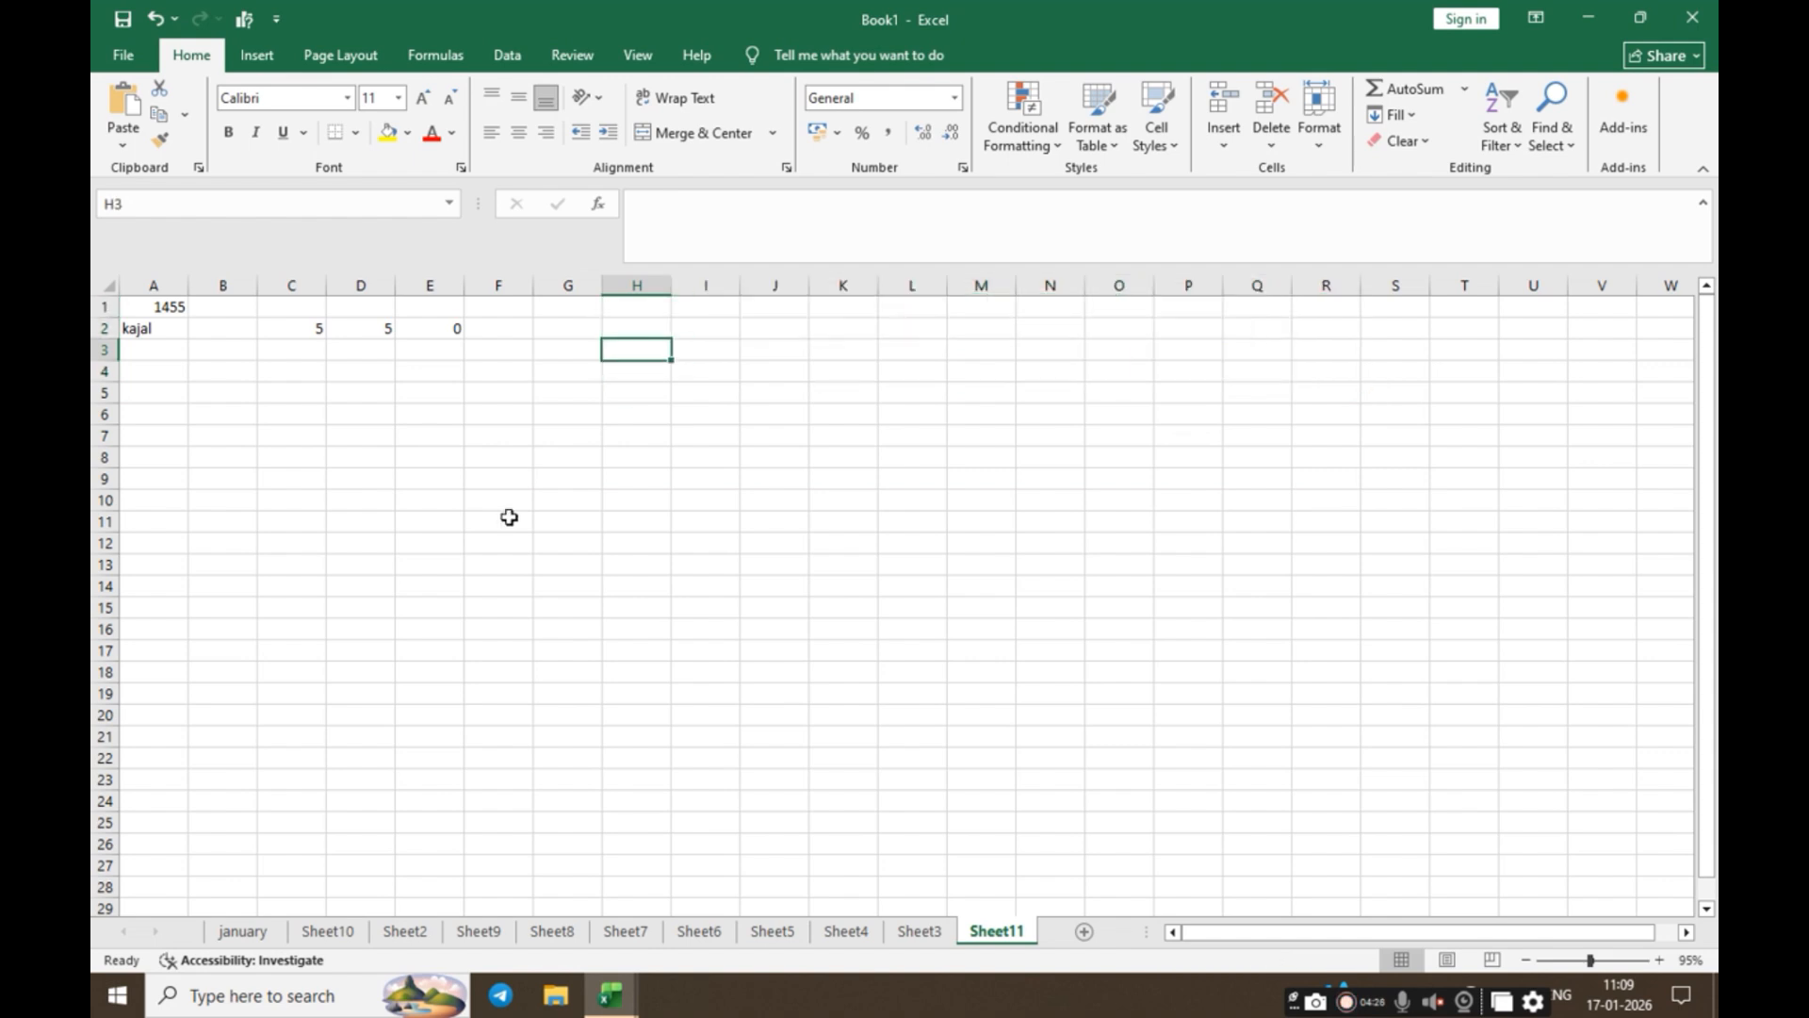
pyautogui.moveTo(565, 457); pyautogui.dragTo(91, 151)
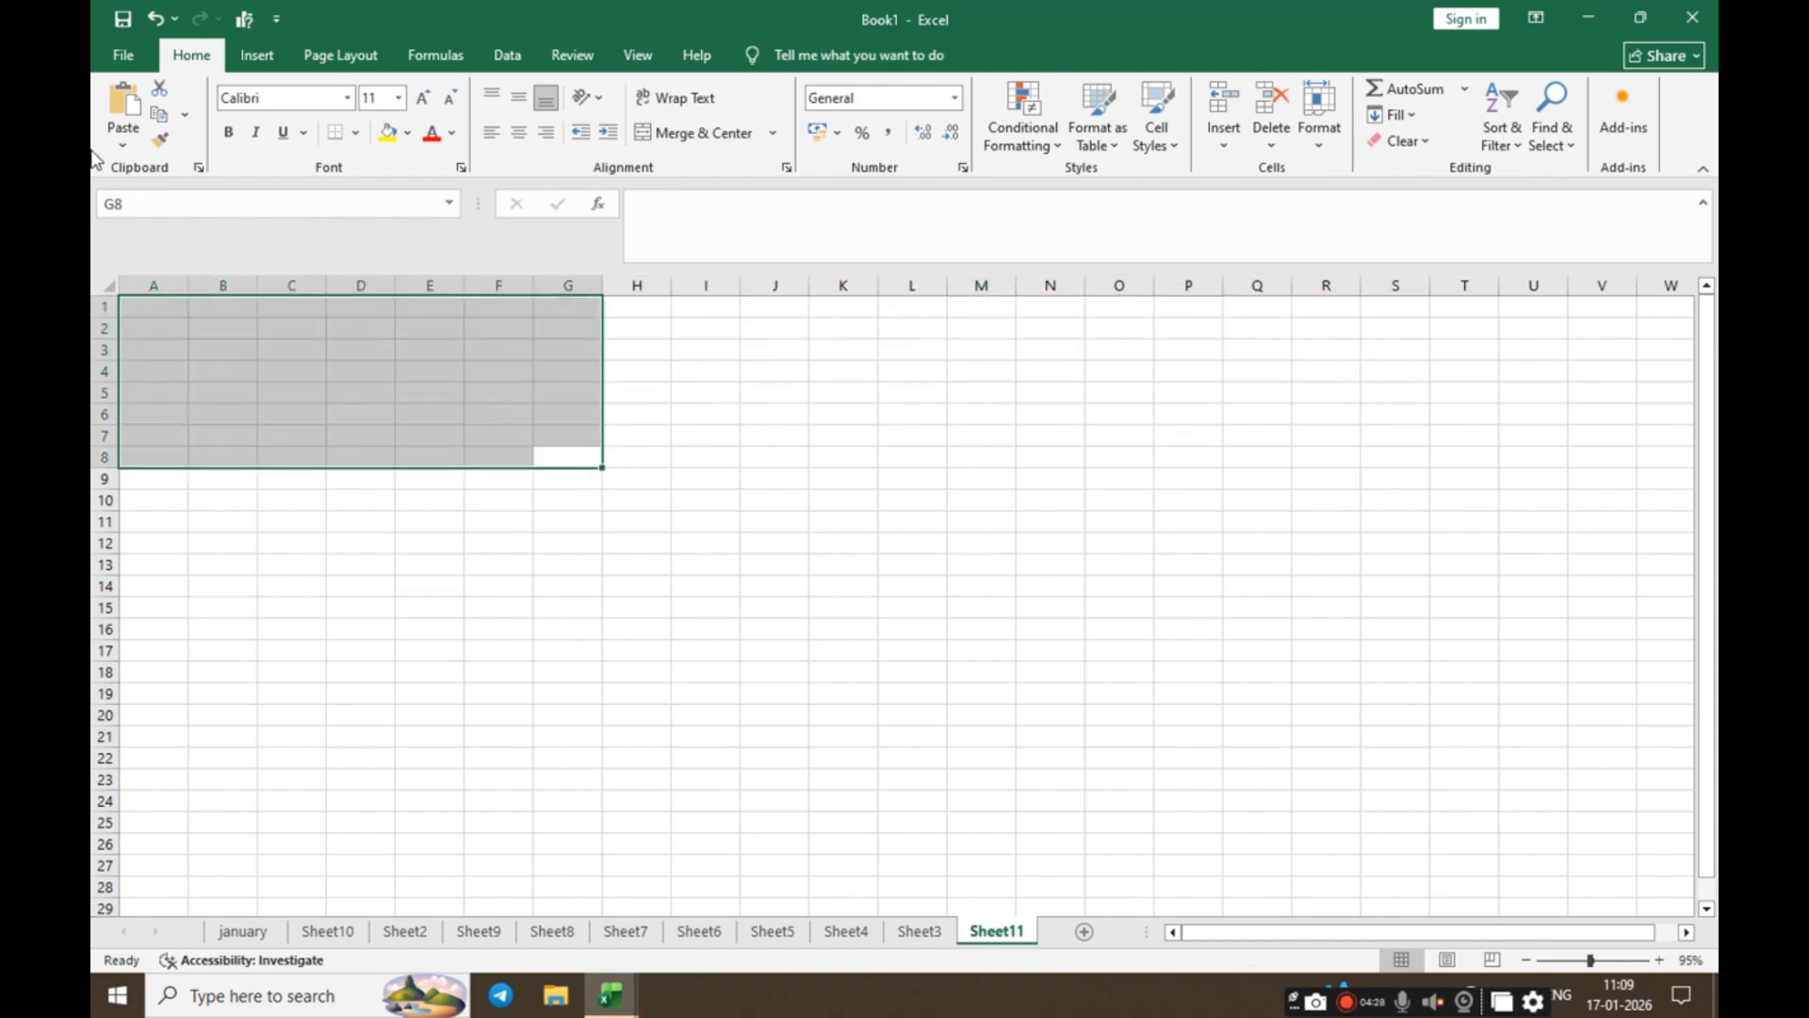
pyautogui.press('Delete')
# Step: Enter 1 and 2 in cells A1 and A2 and extend the number series down to cell A16
pyautogui.click(132, 309)
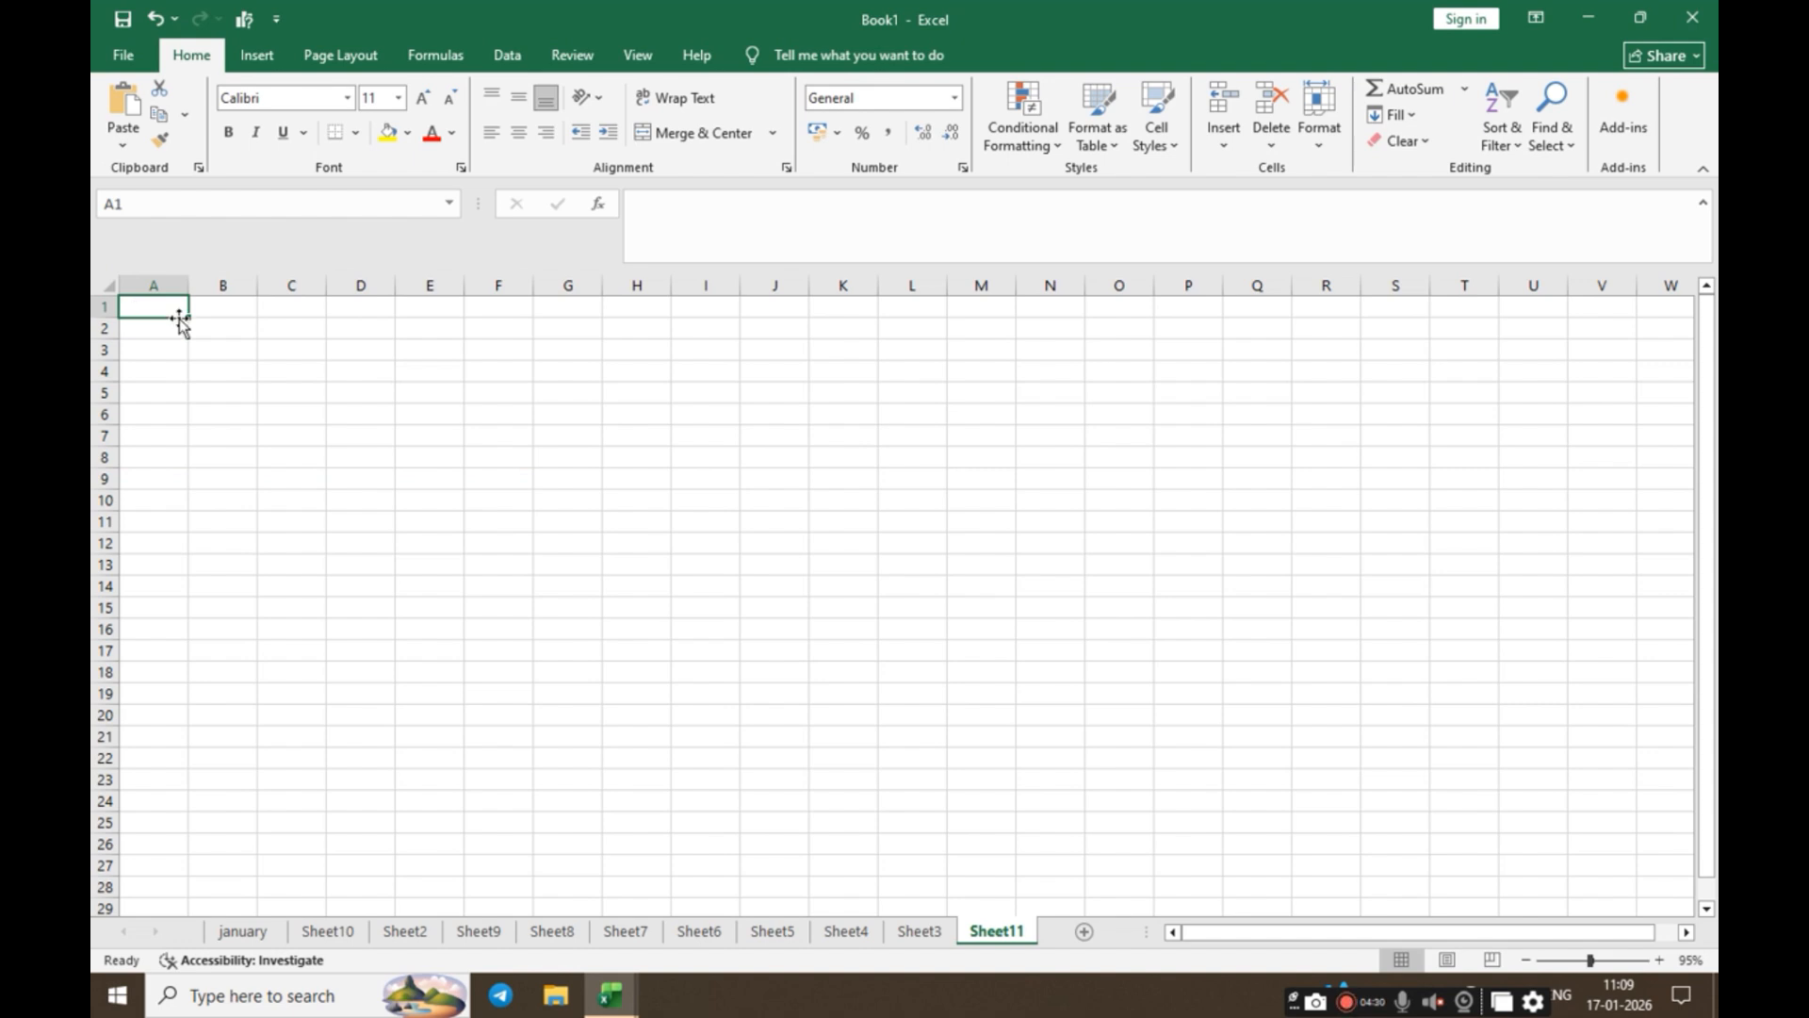
pyautogui.write('1')
pyautogui.press('Return')
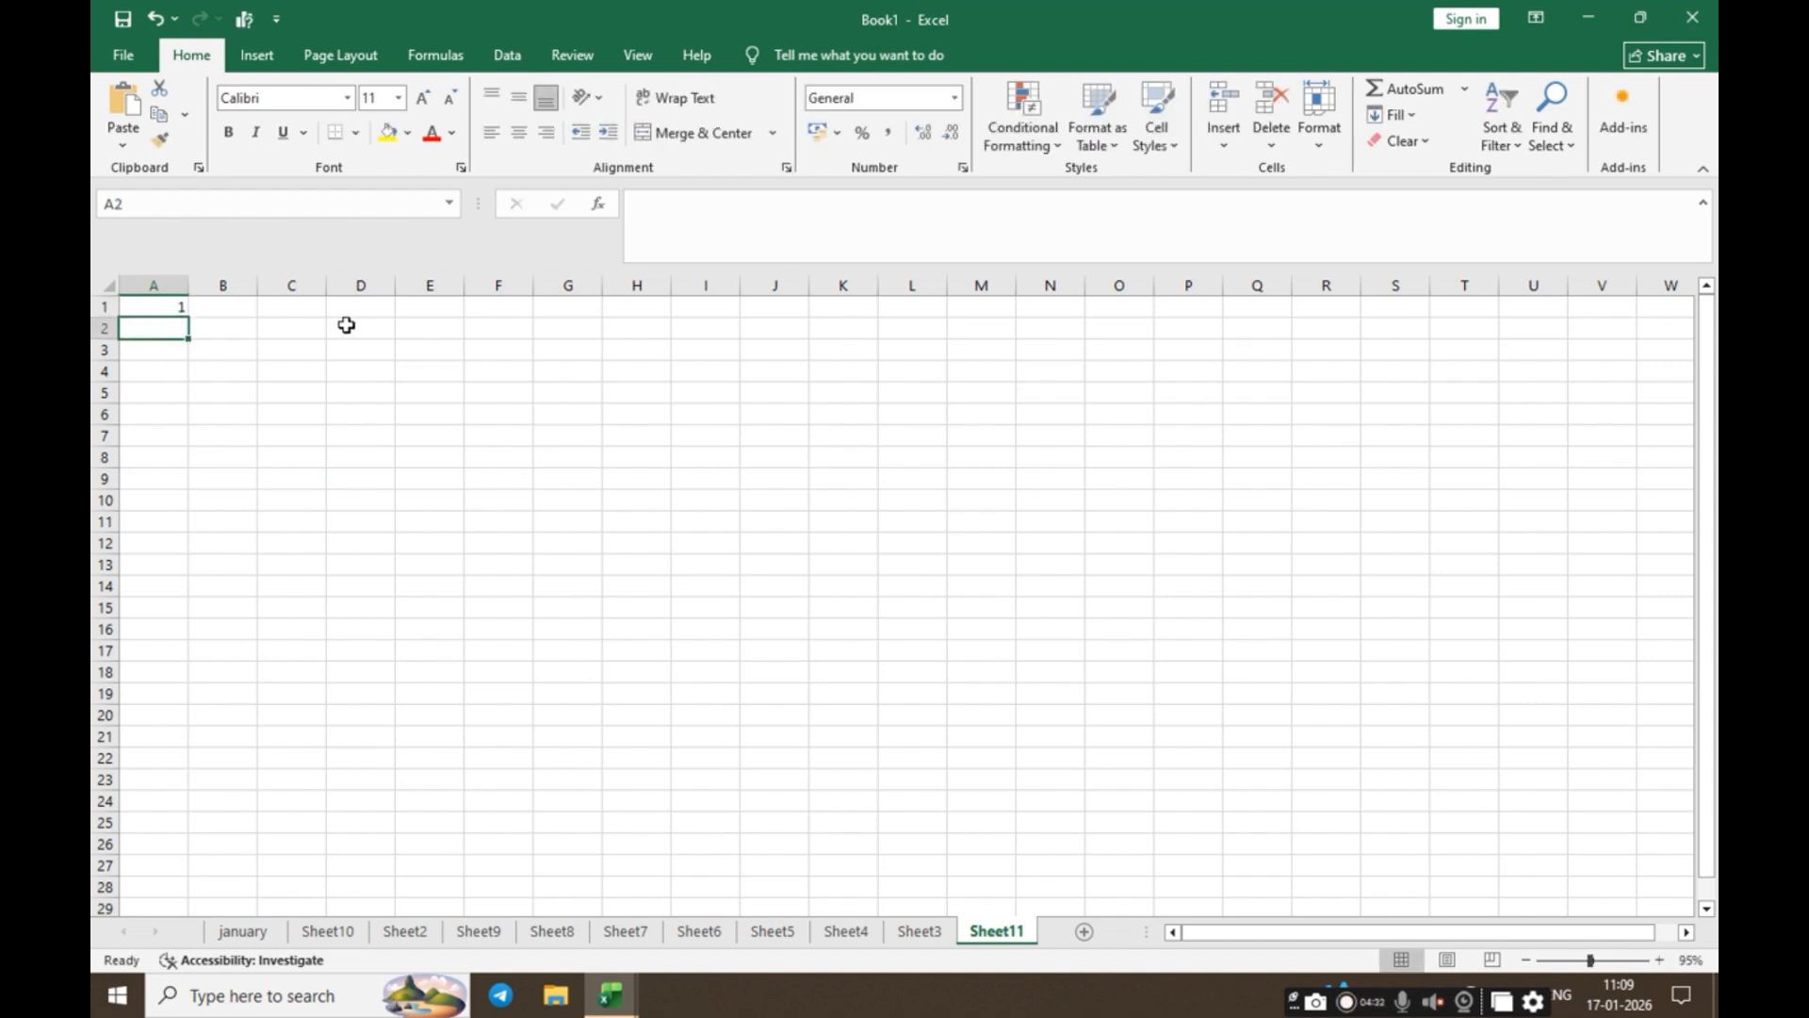
pyautogui.write('2')
pyautogui.press('Return')
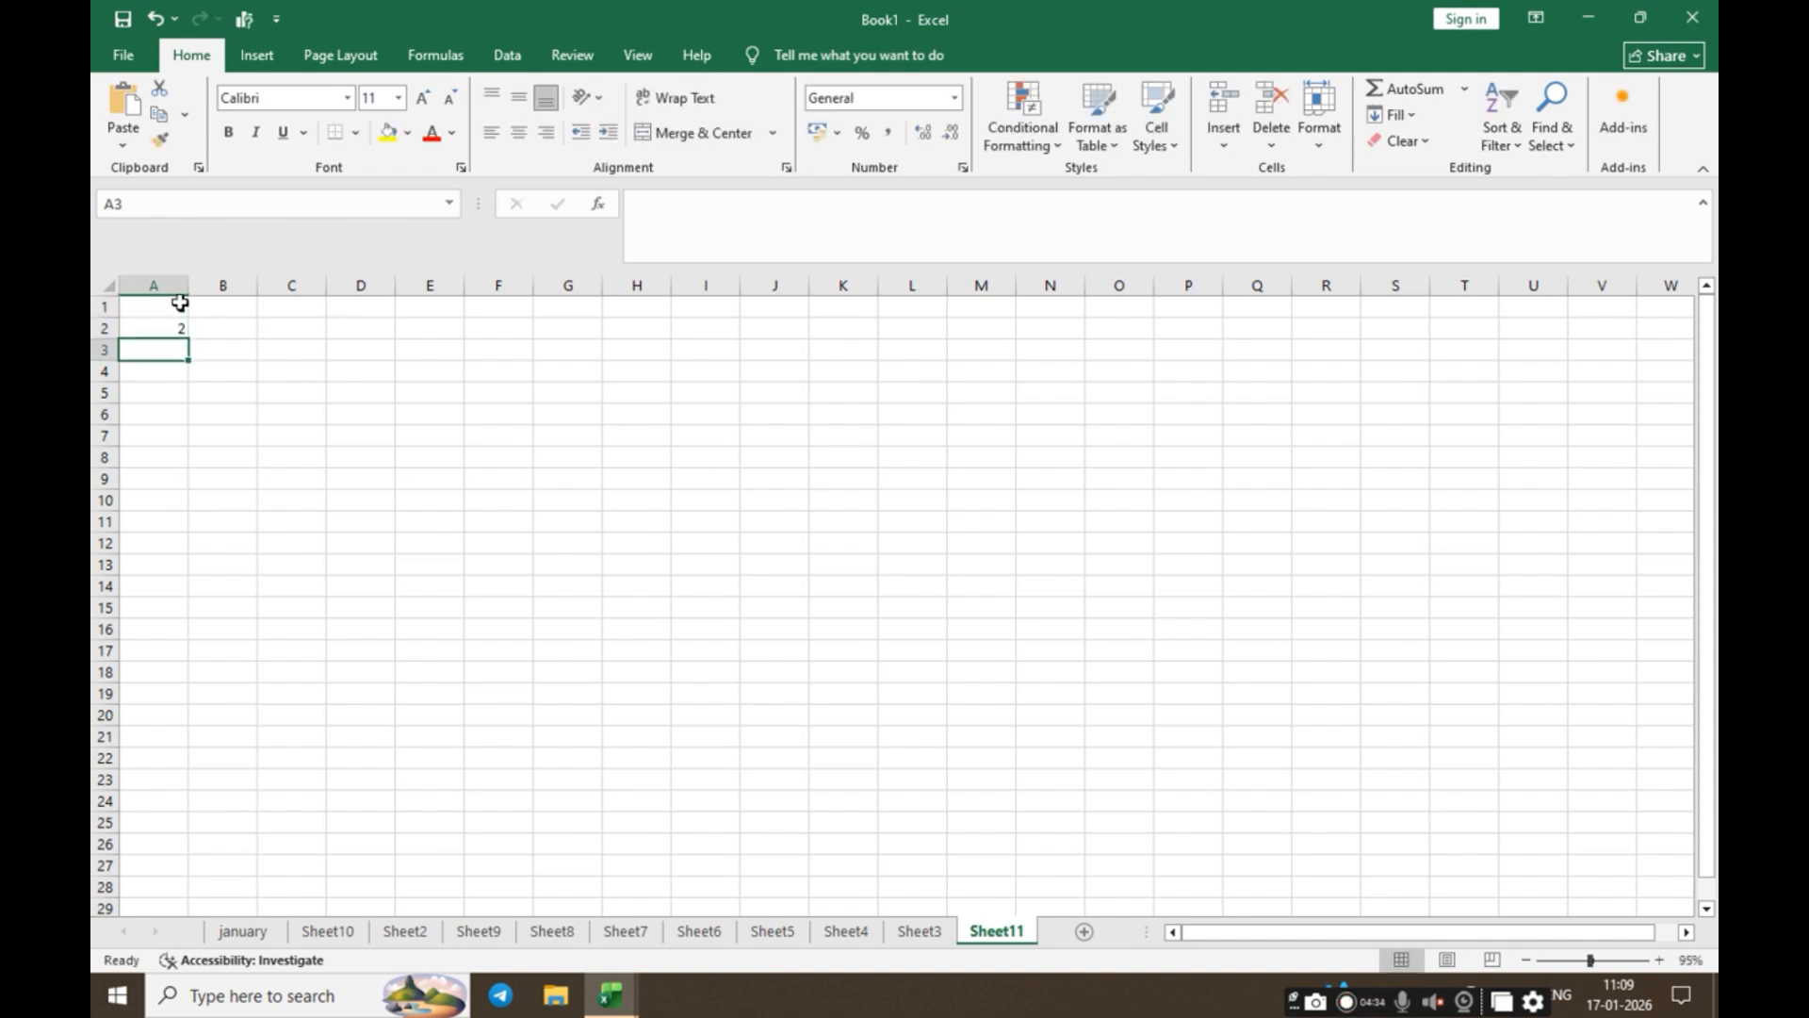
pyautogui.moveTo(176, 304); pyautogui.dragTo(174, 326)
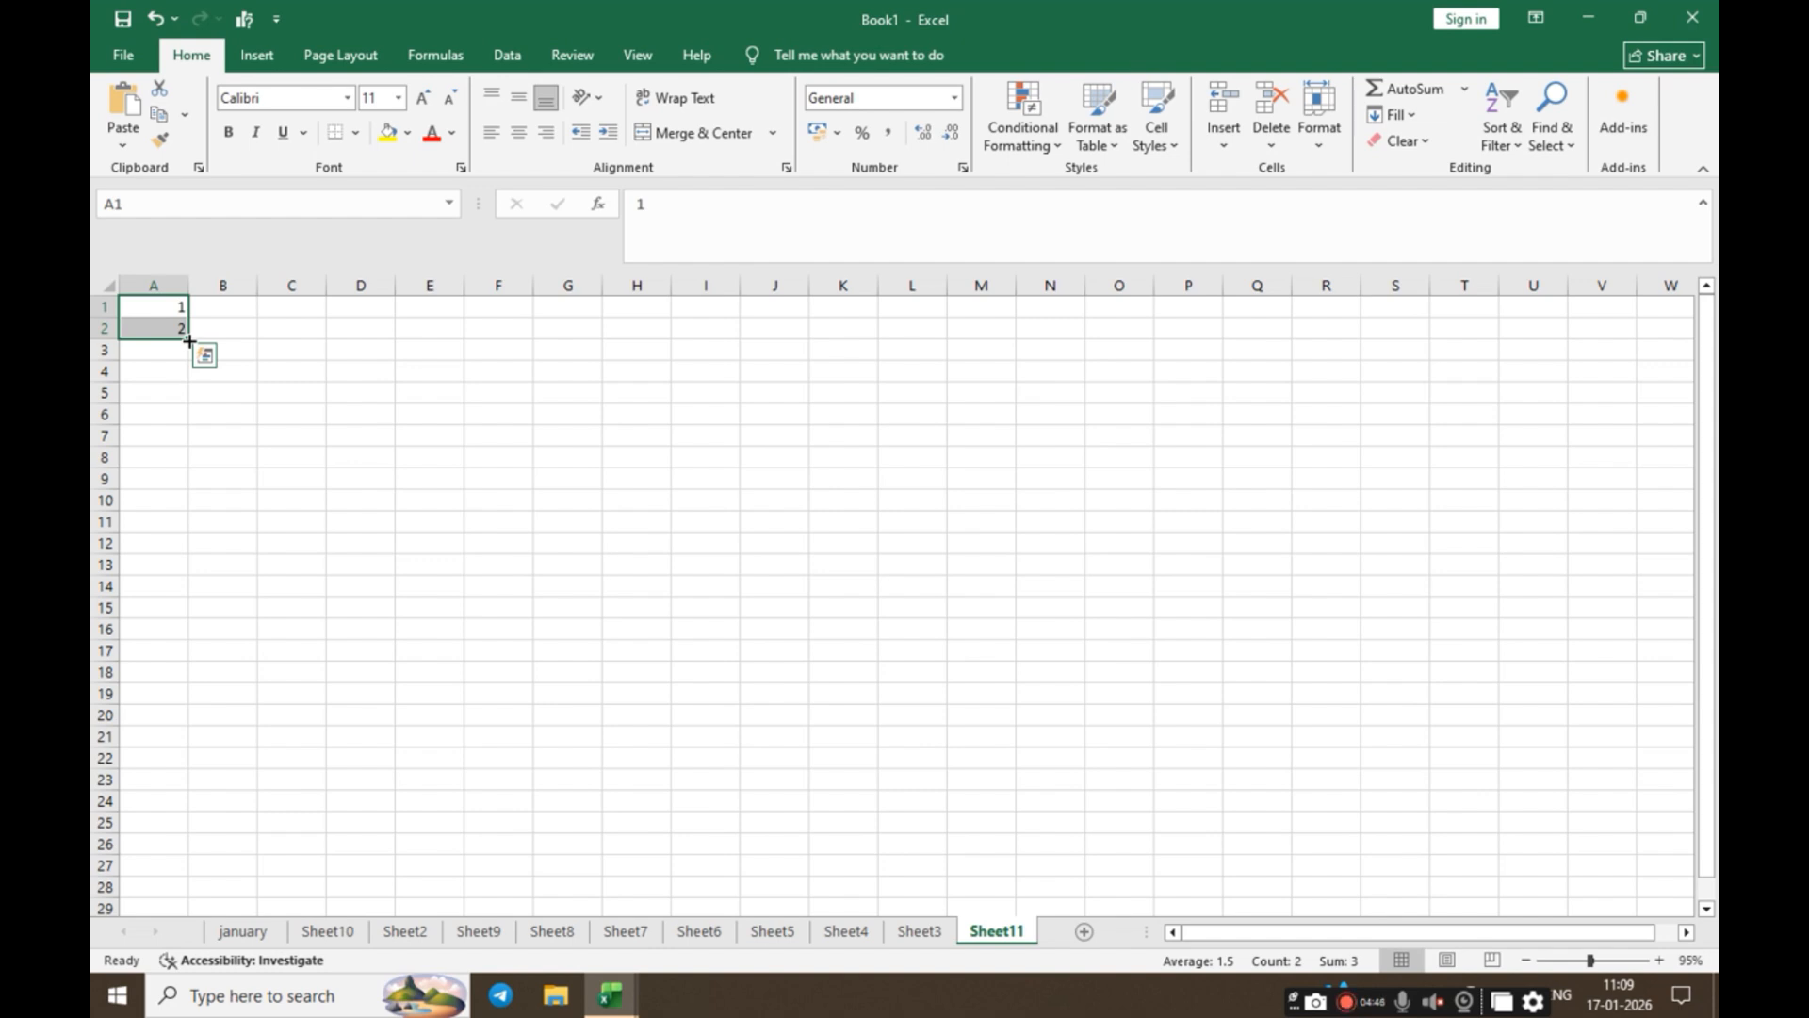
pyautogui.moveTo(188, 340); pyautogui.dragTo(173, 644)
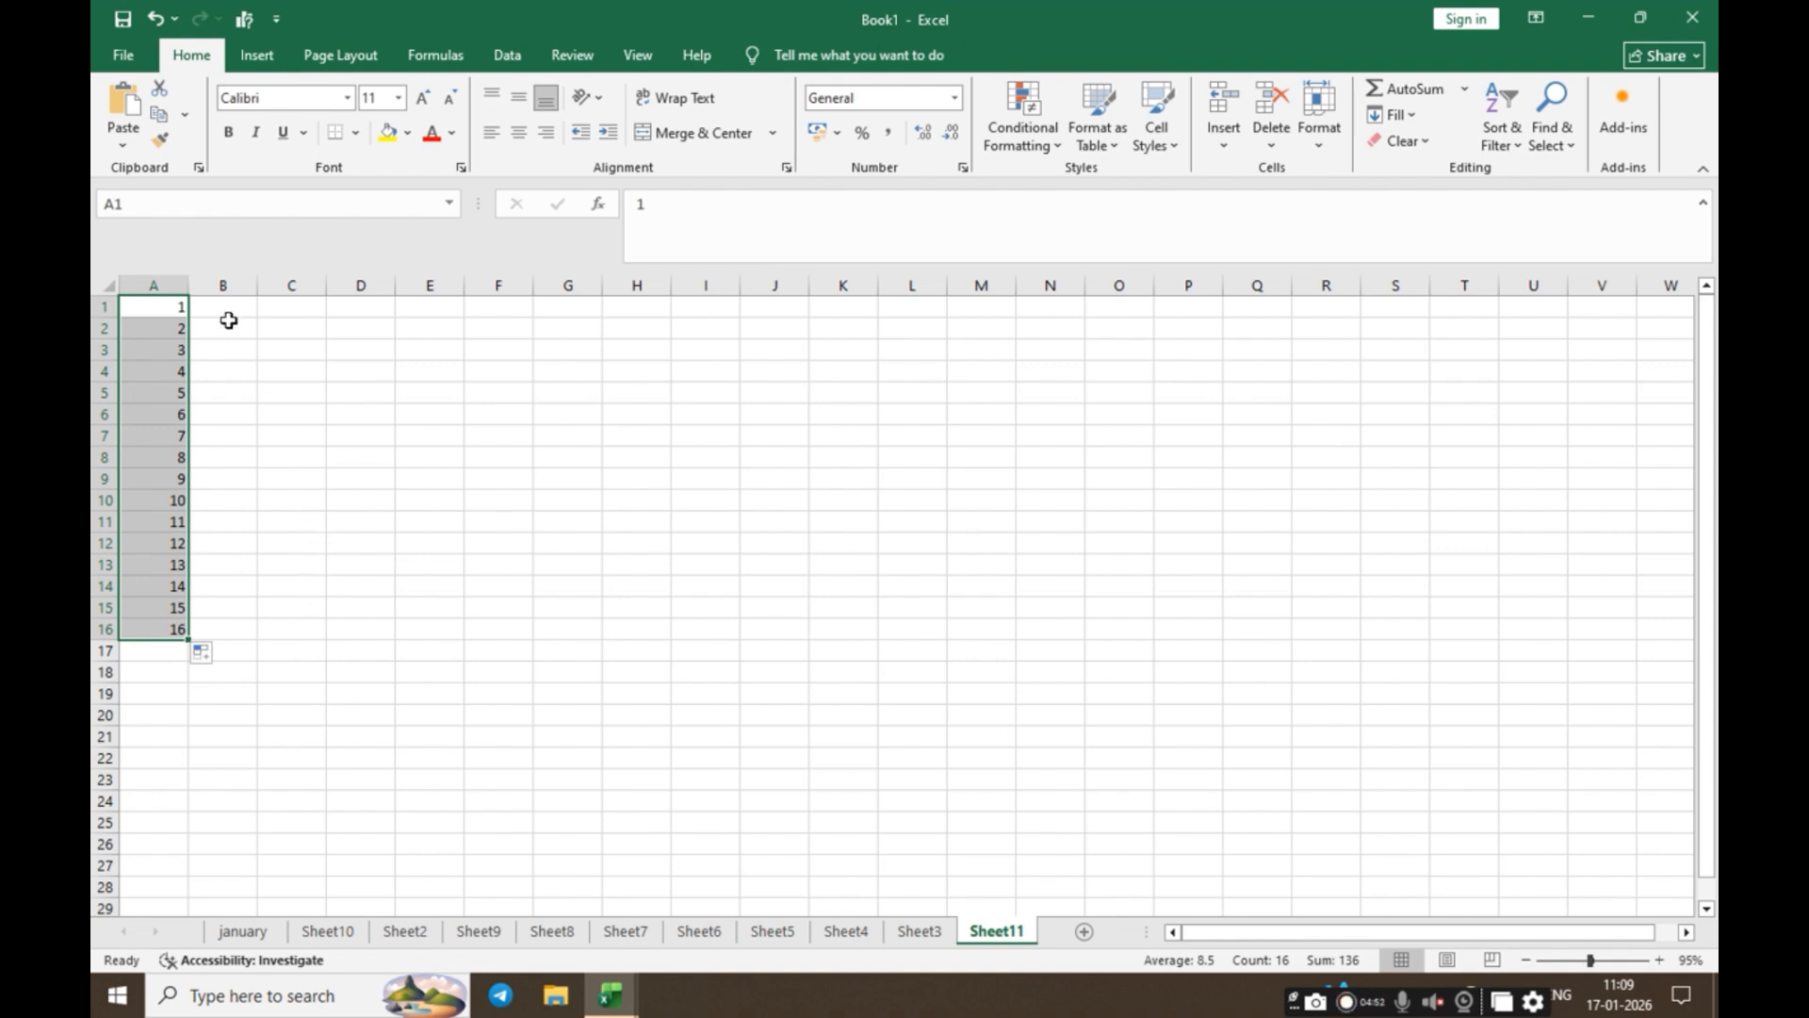
# Step: Enter 2, 4 and 6 in cells B1:B3 and extend the even-number series down to cell B22
pyautogui.click(228, 320)
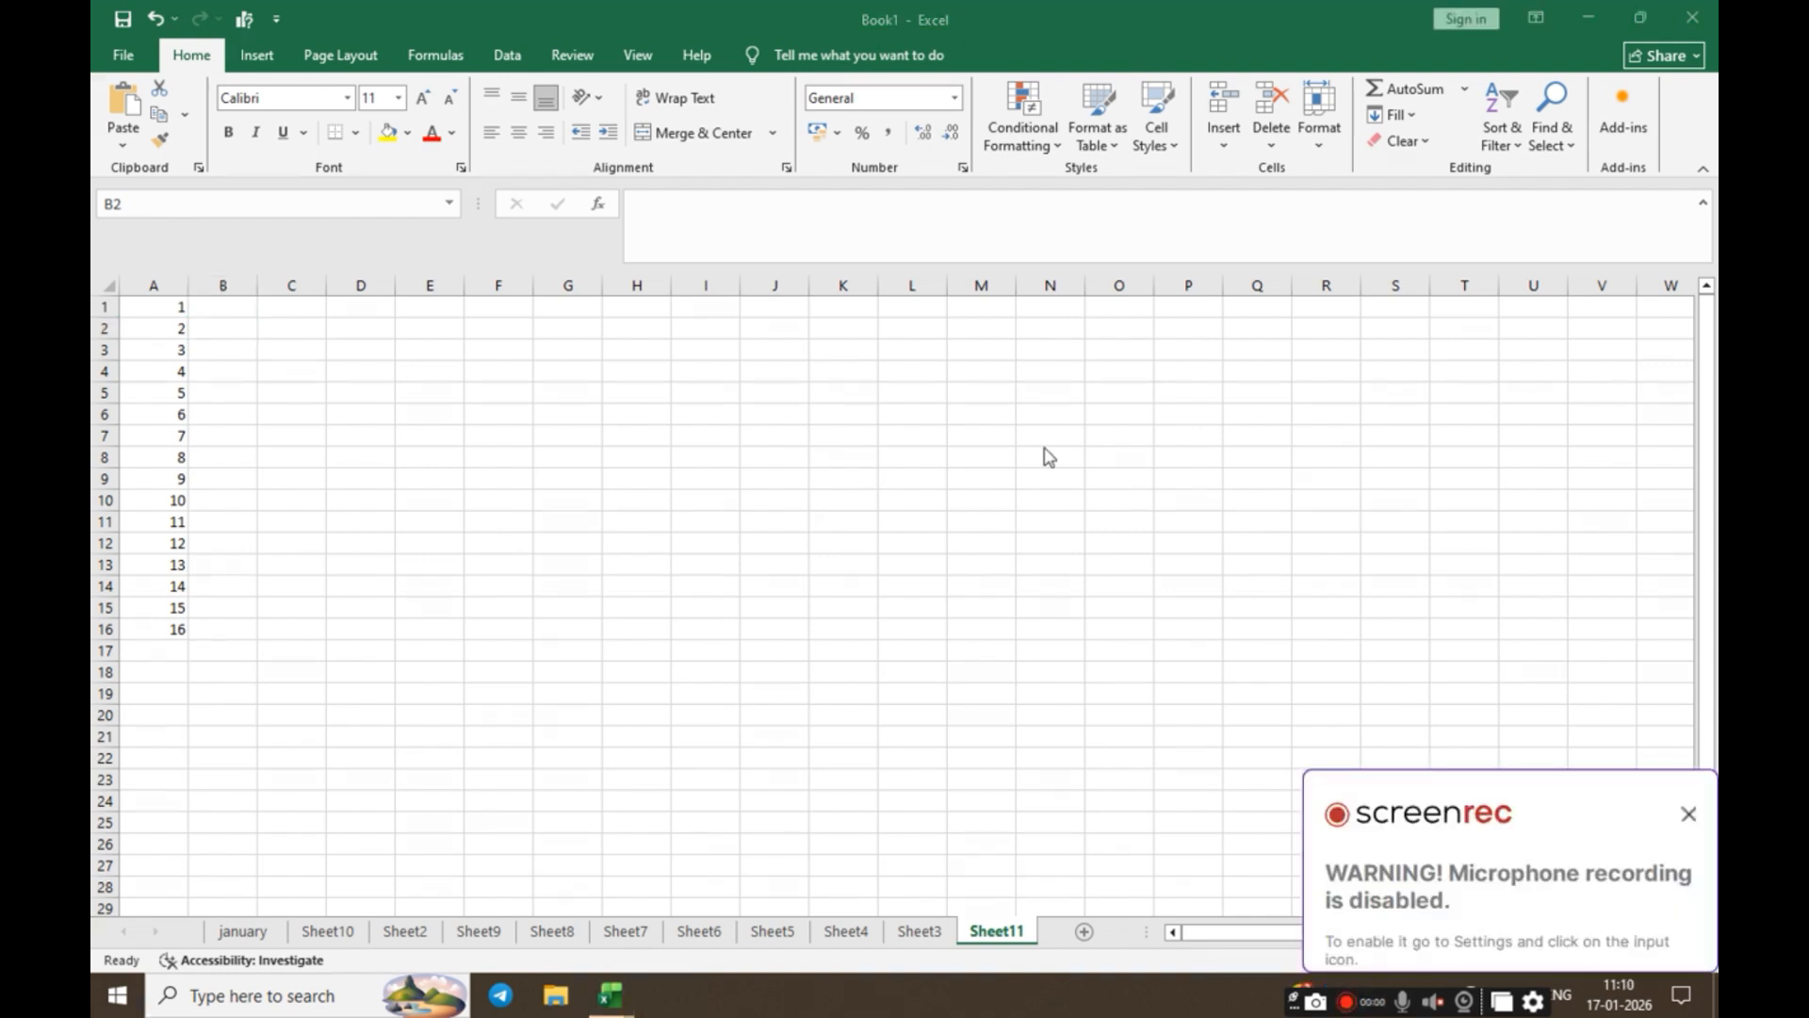
pyautogui.click(1687, 813)
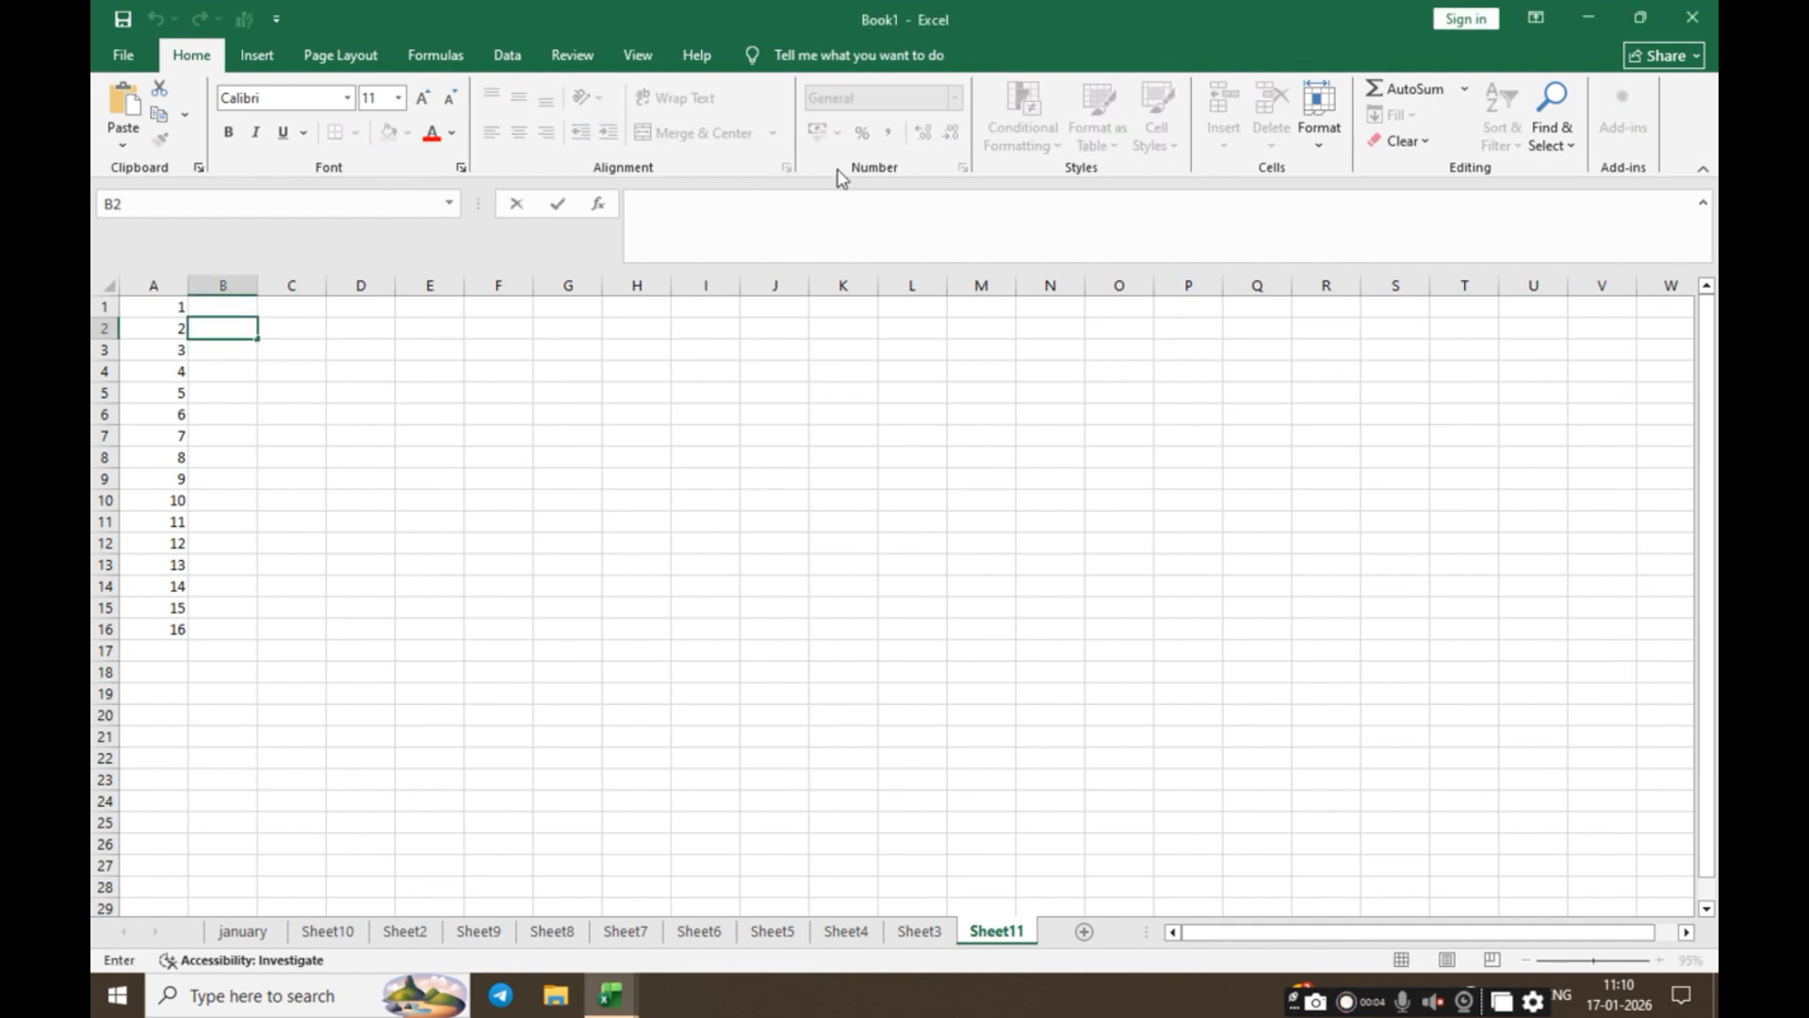
pyautogui.click(220, 306)
pyautogui.write('2')
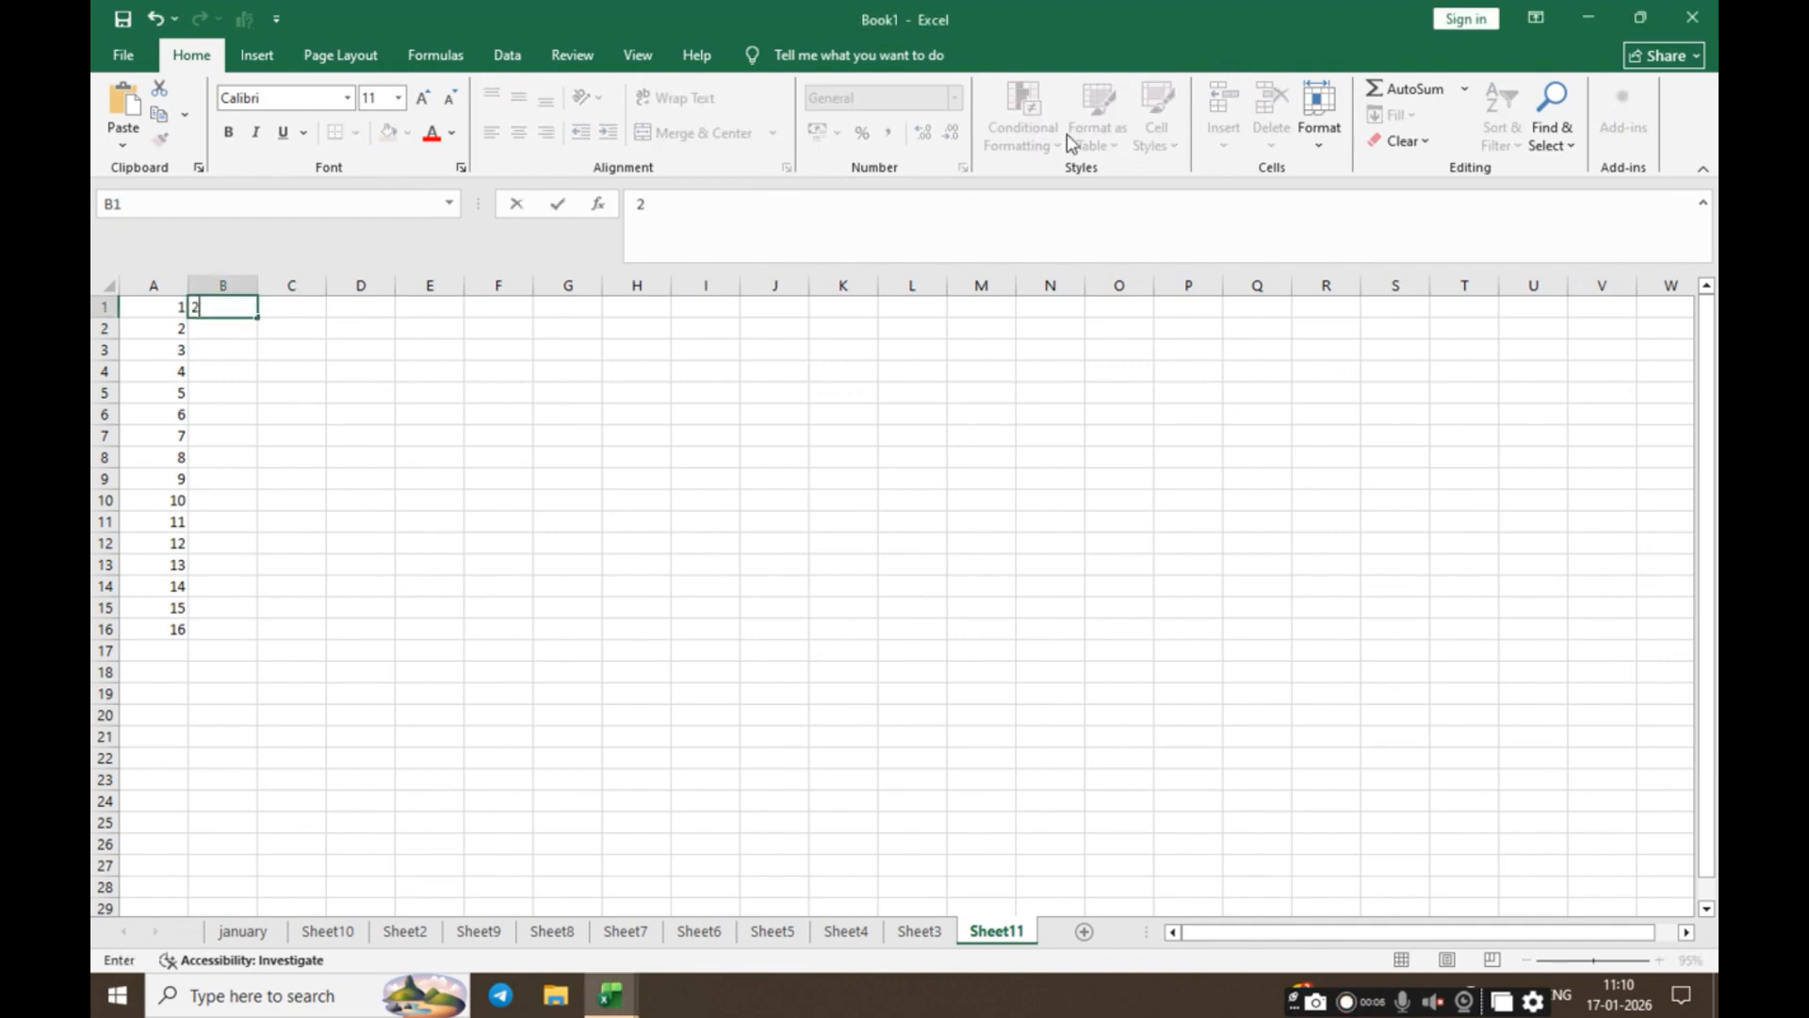
pyautogui.press('Return')
pyautogui.write('4')
pyautogui.press('Return')
pyautogui.press('BackSpace')
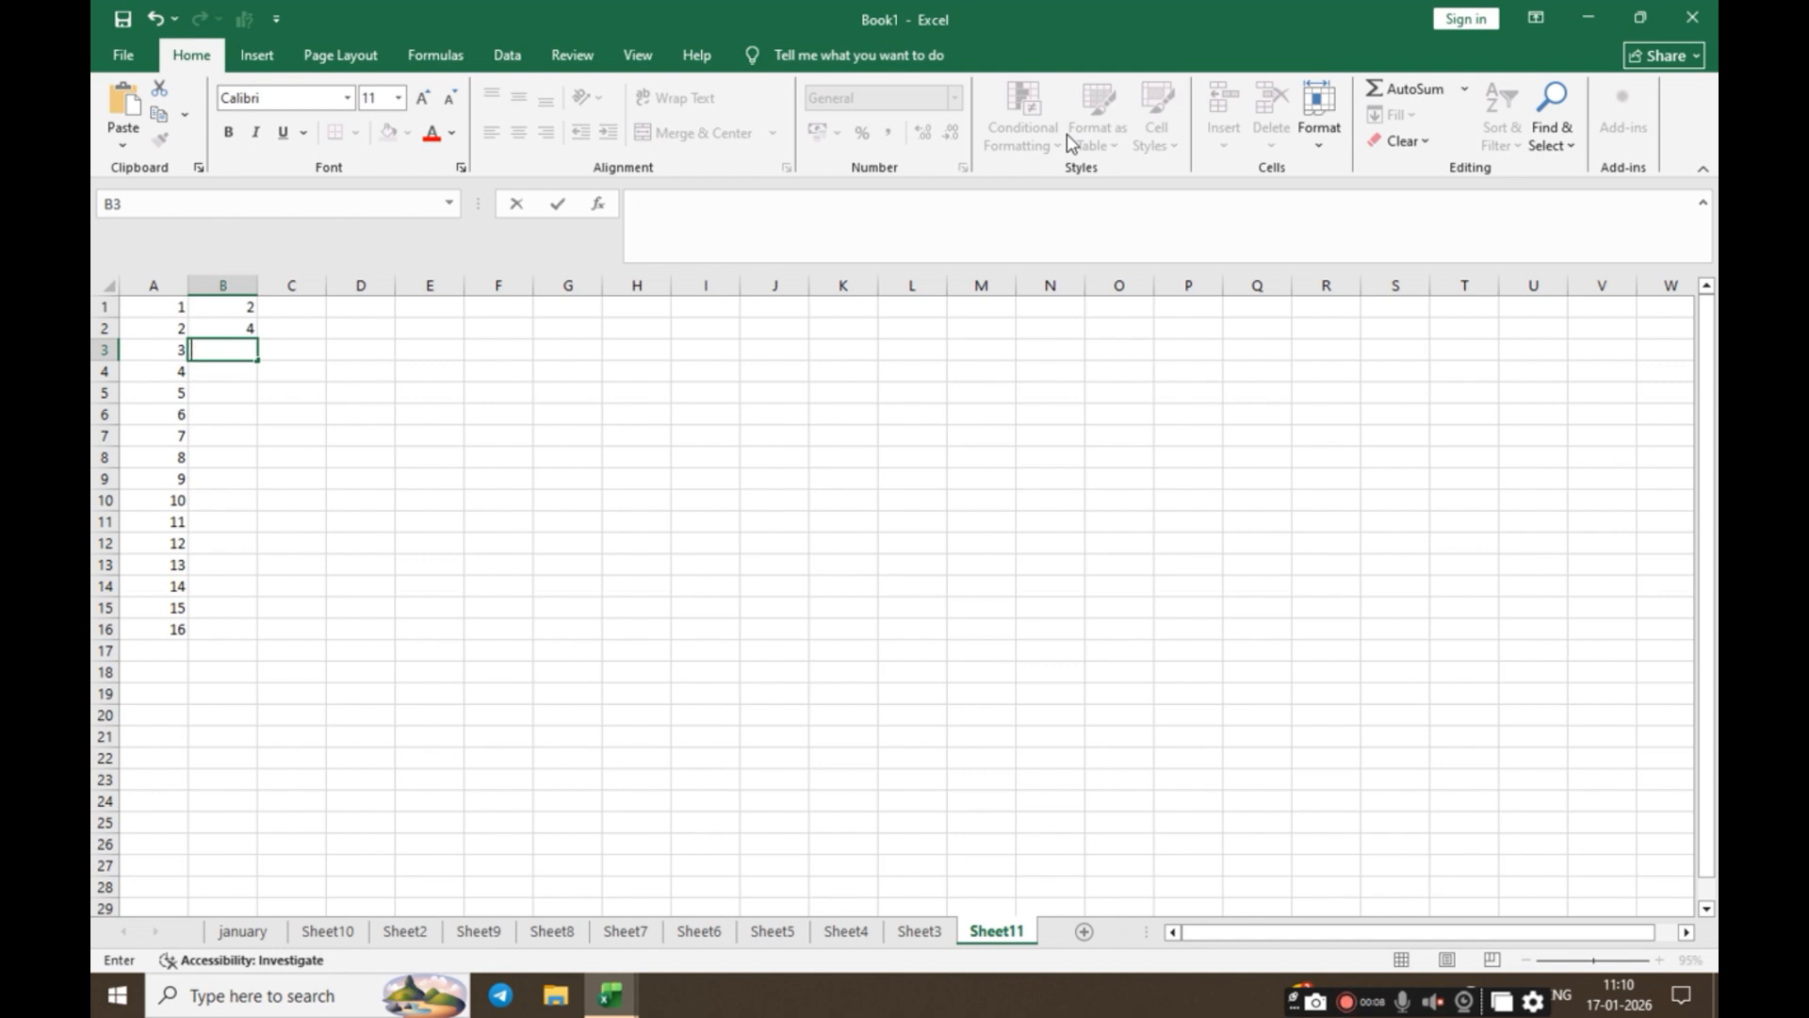
pyautogui.write('6')
pyautogui.press('Return')
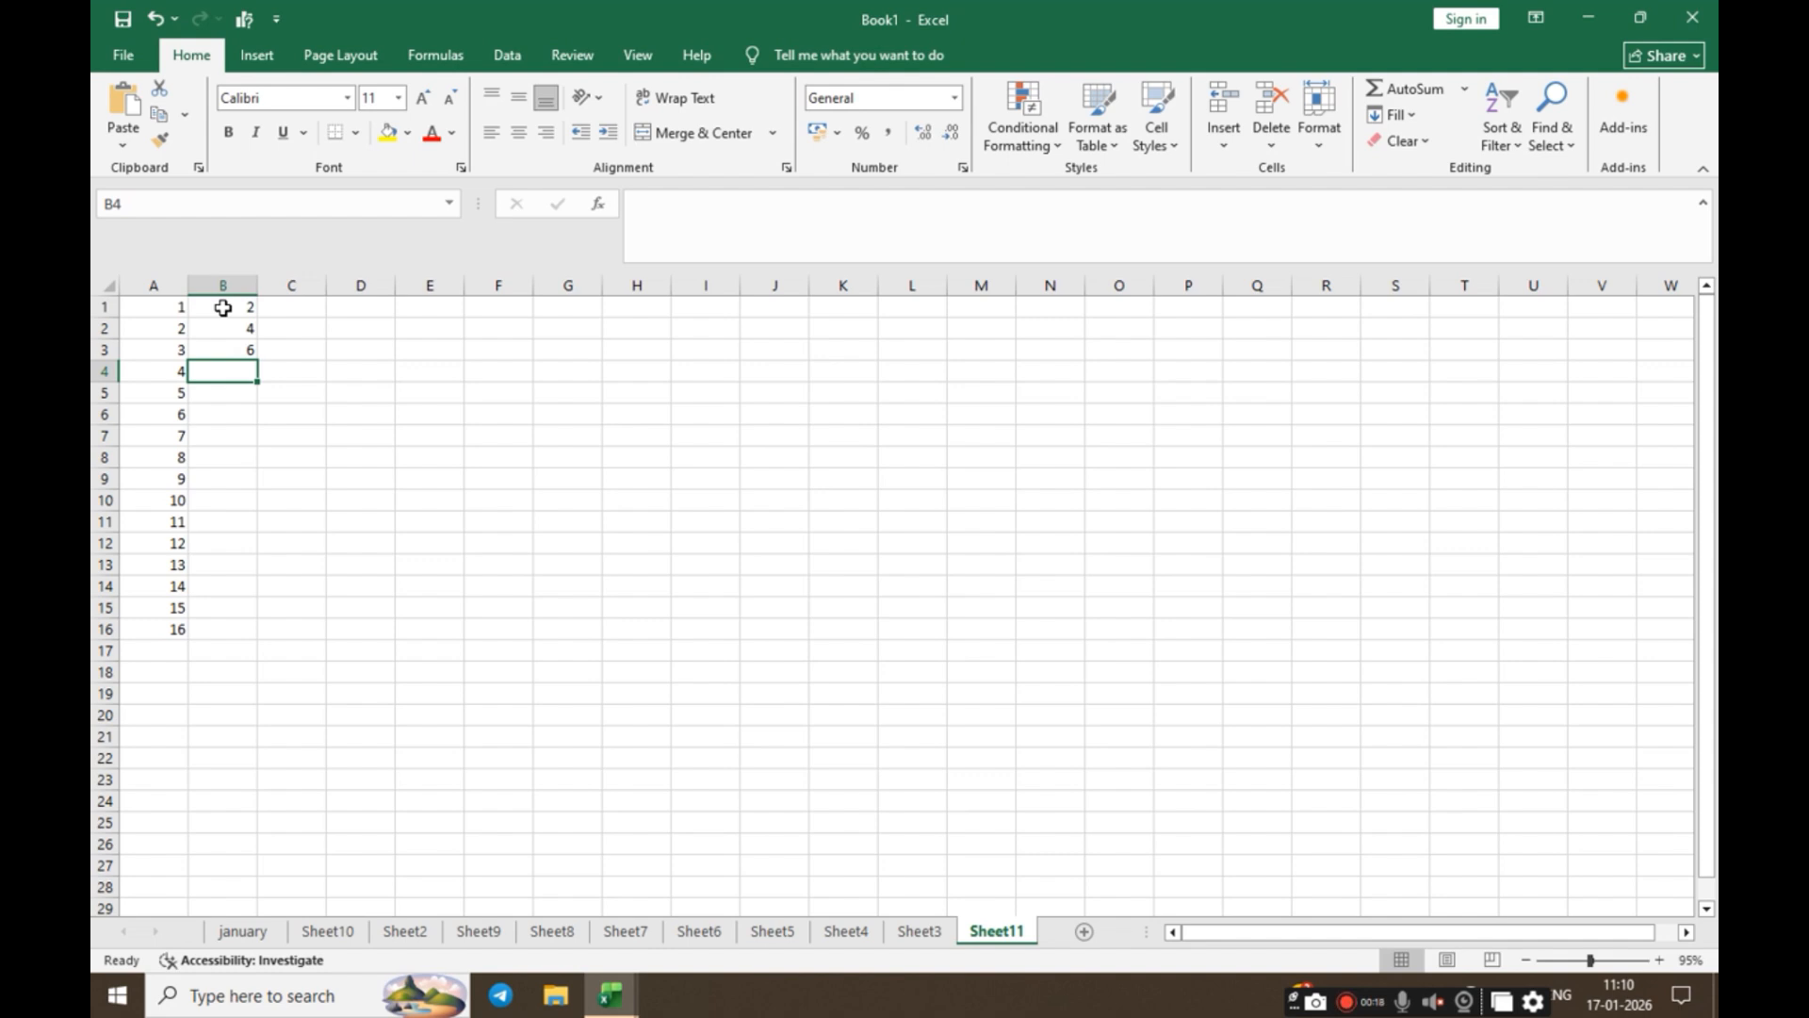
pyautogui.moveTo(222, 307); pyautogui.dragTo(221, 353)
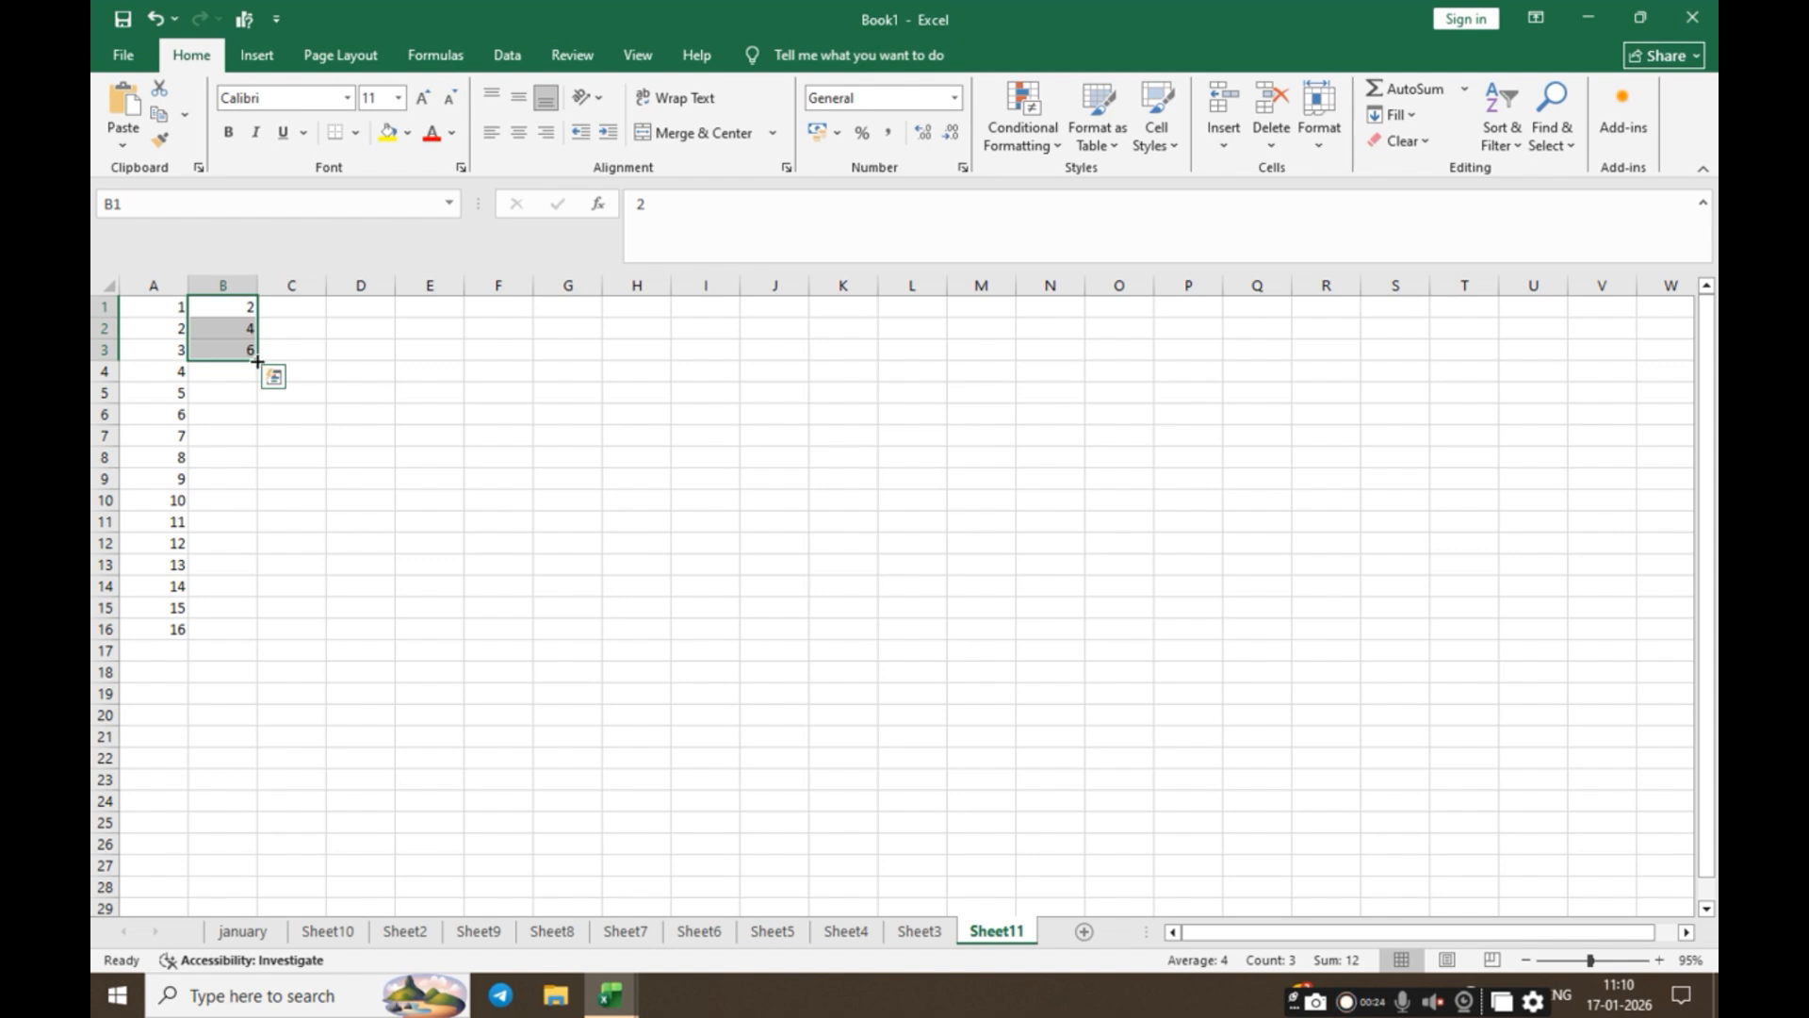
pyautogui.moveTo(257, 361); pyautogui.dragTo(257, 770)
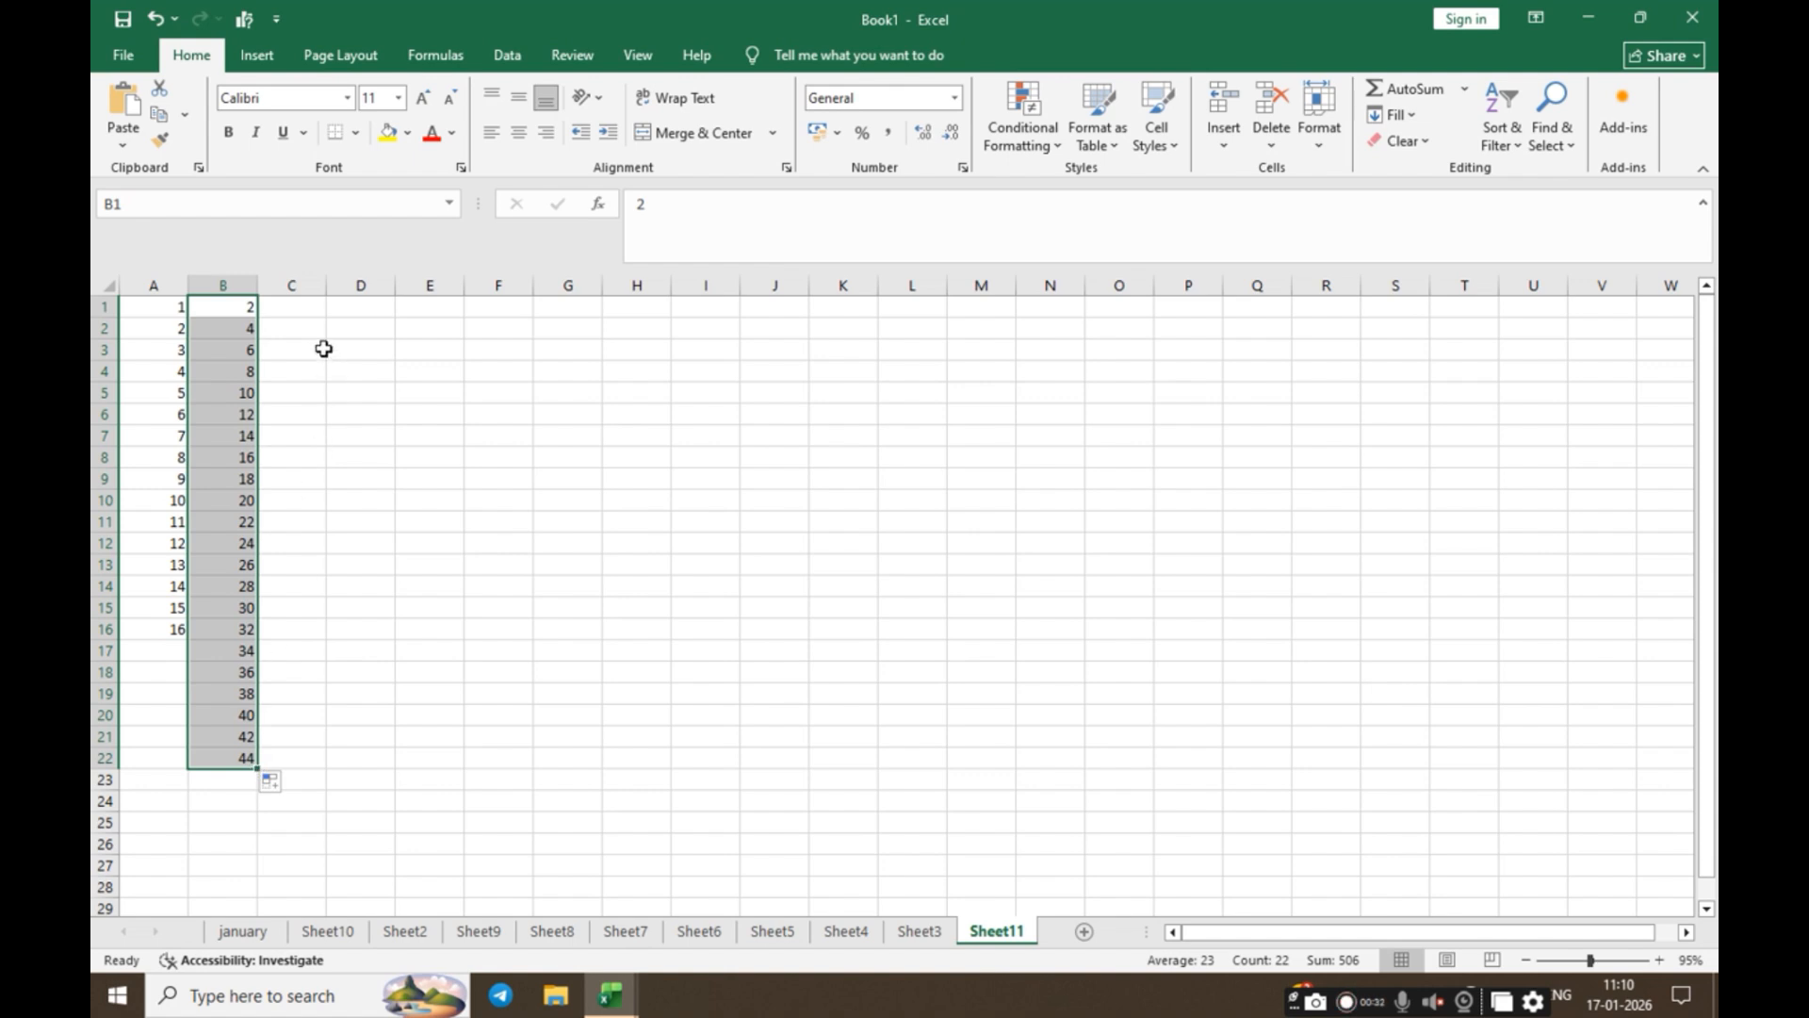
# Step: Enter 1, 3 and 5 in cells C1:C3 and extend the odd-number series down to cell C26
pyautogui.click(293, 315)
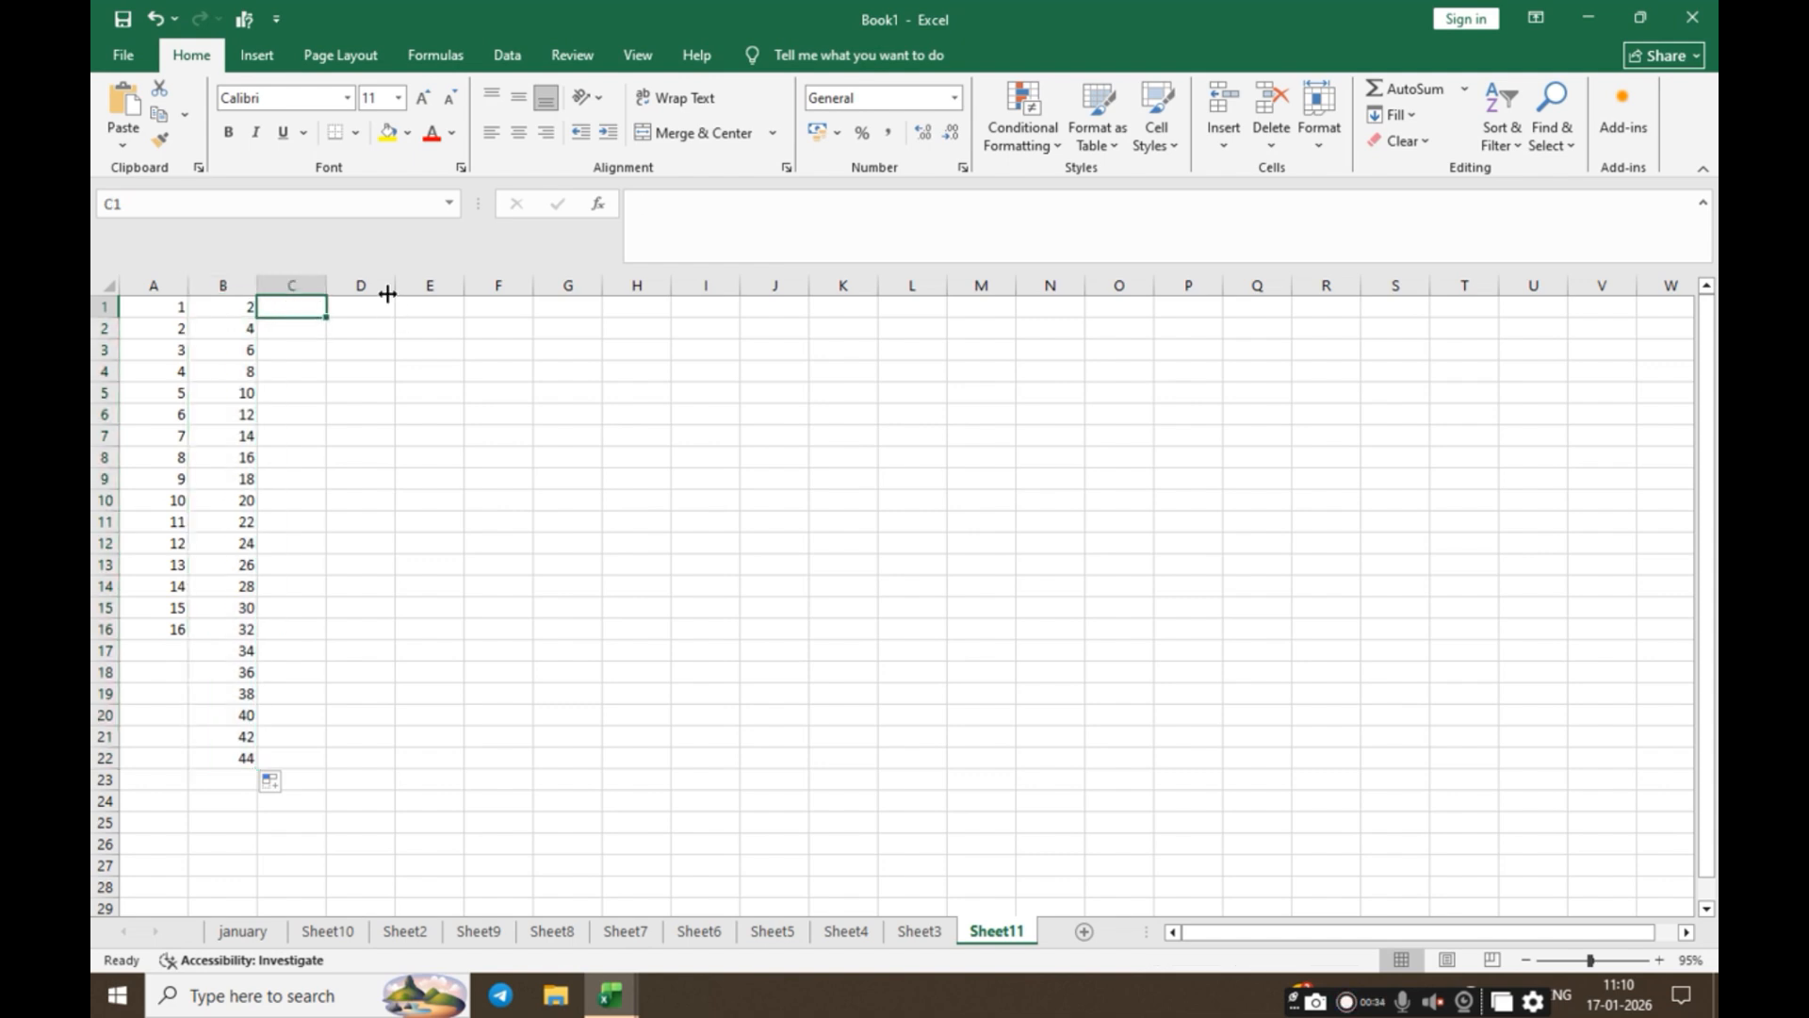
pyautogui.write('1')
pyautogui.press('Return')
pyautogui.write('3')
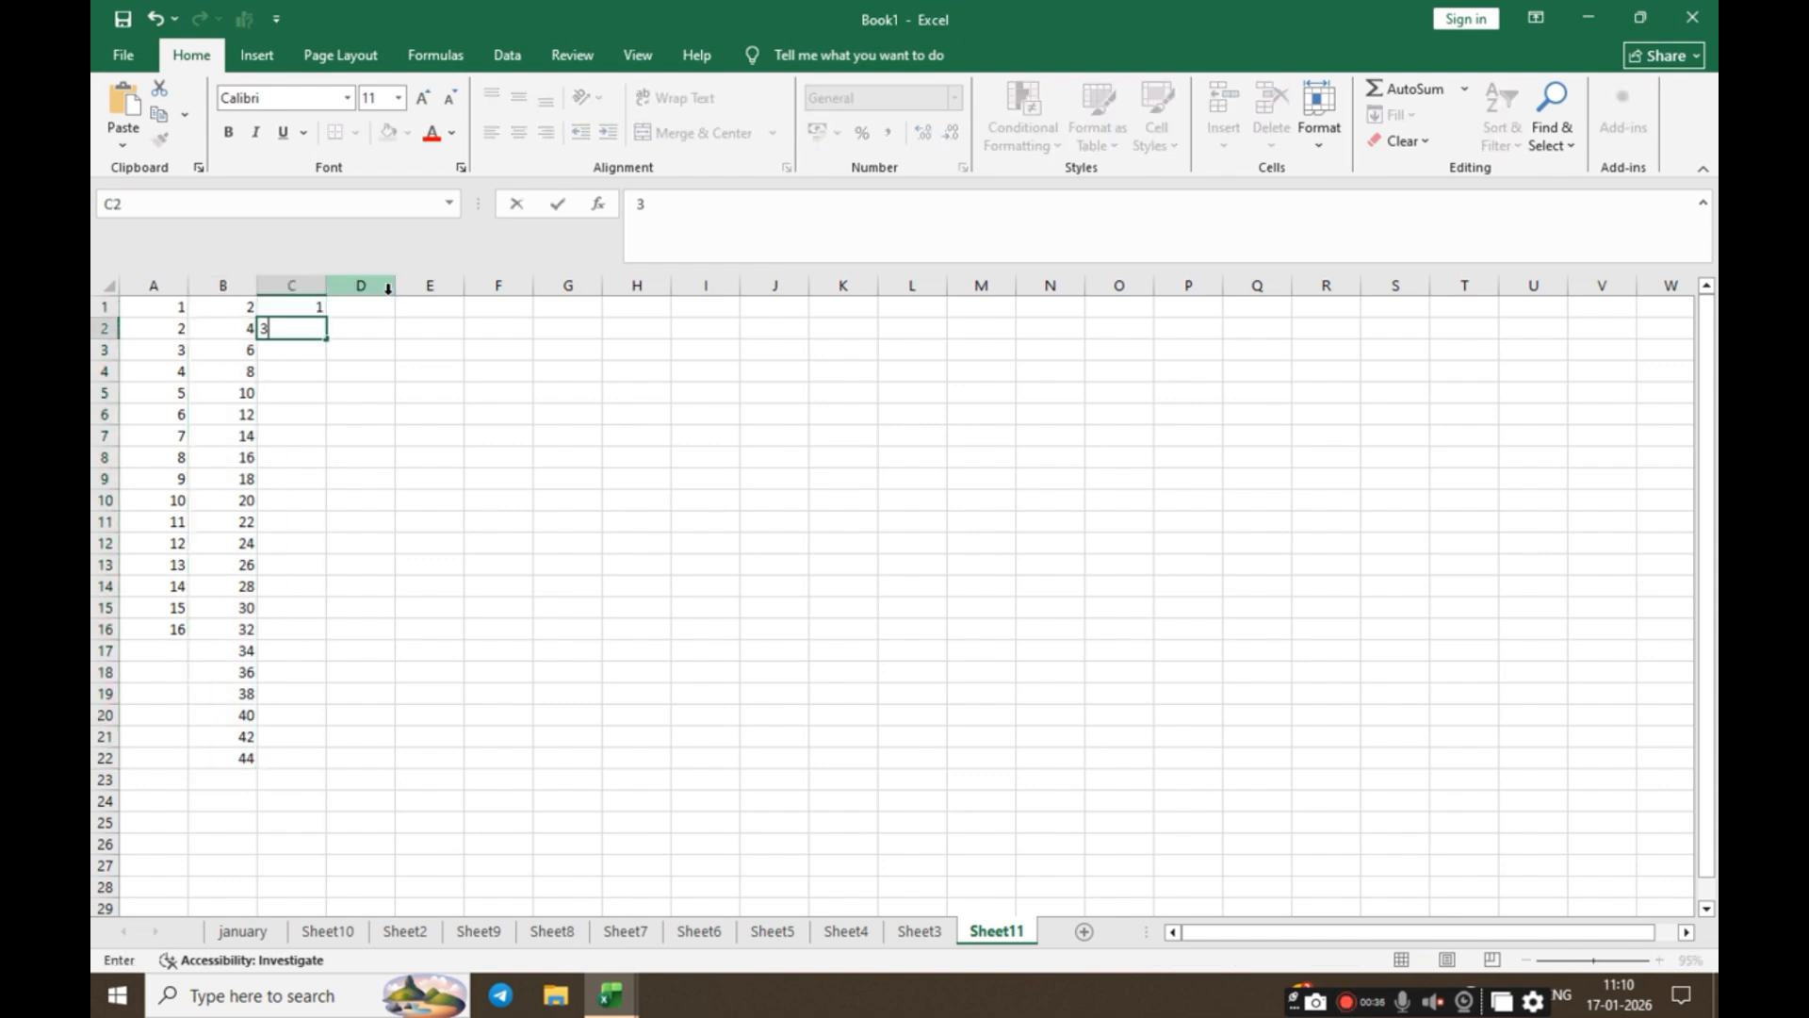
pyautogui.press('Return')
pyautogui.write('5')
pyautogui.press('Return')
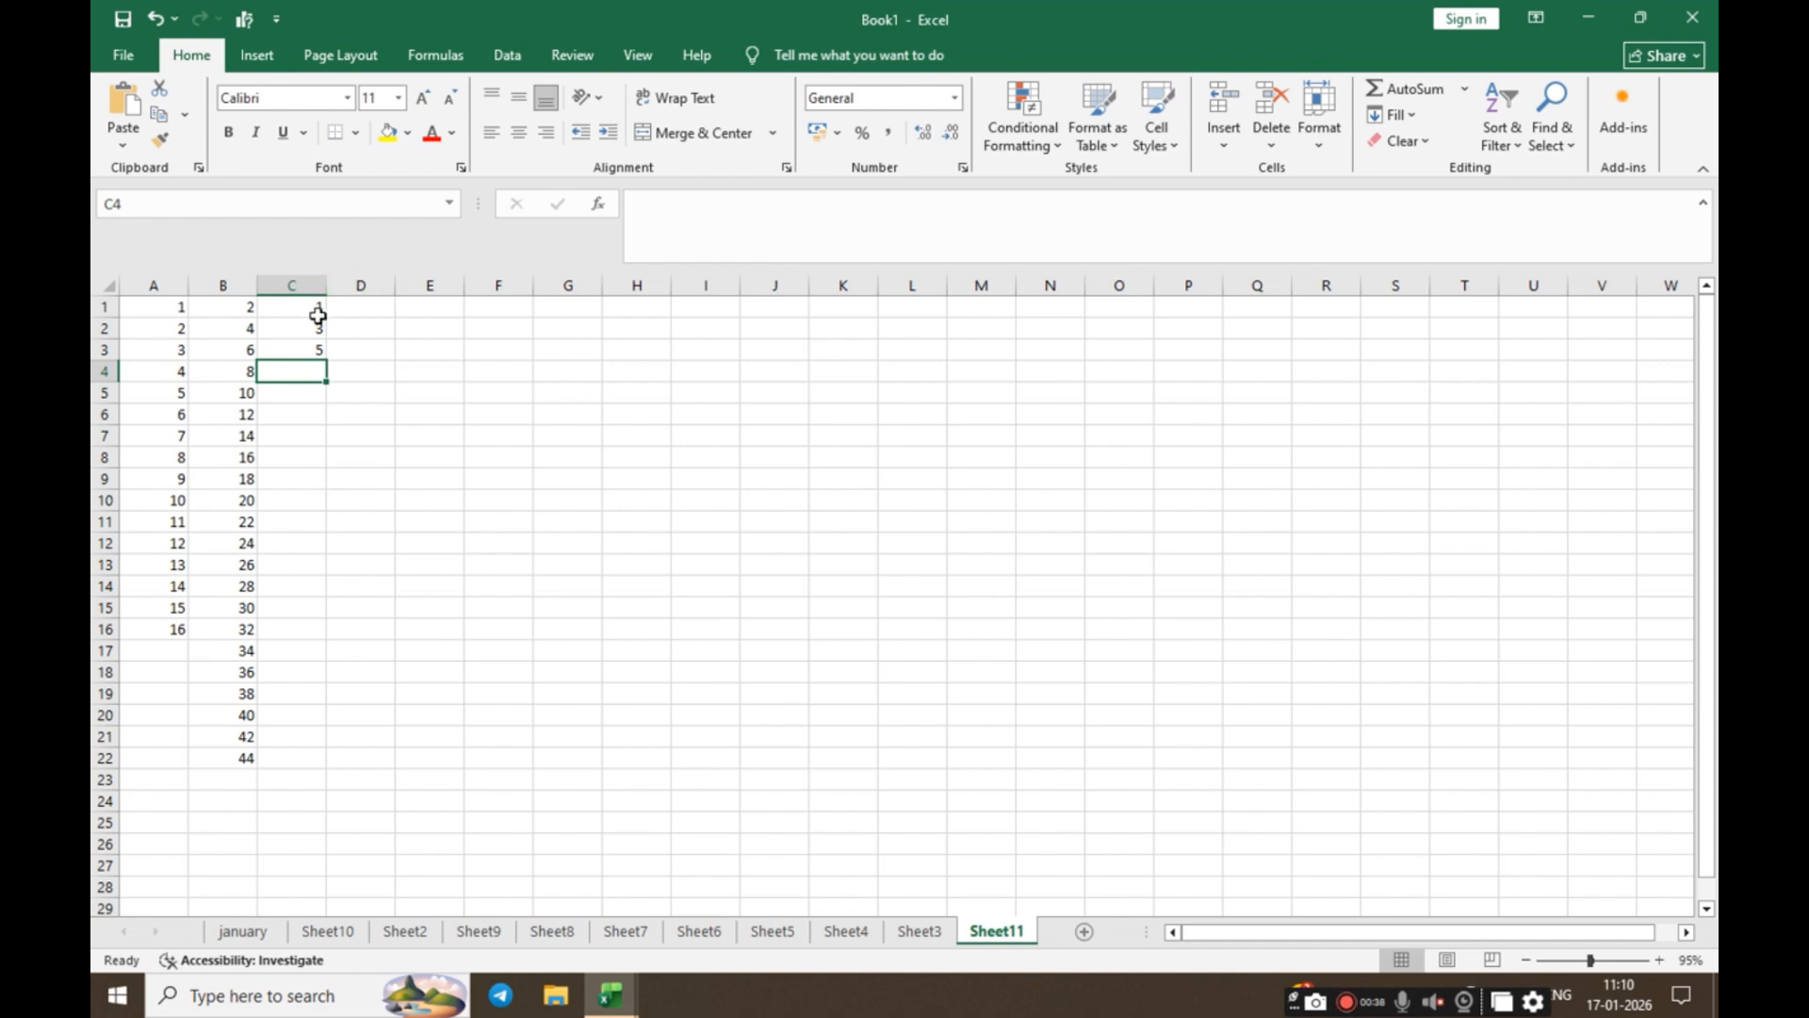
pyautogui.moveTo(302, 304); pyautogui.dragTo(311, 851)
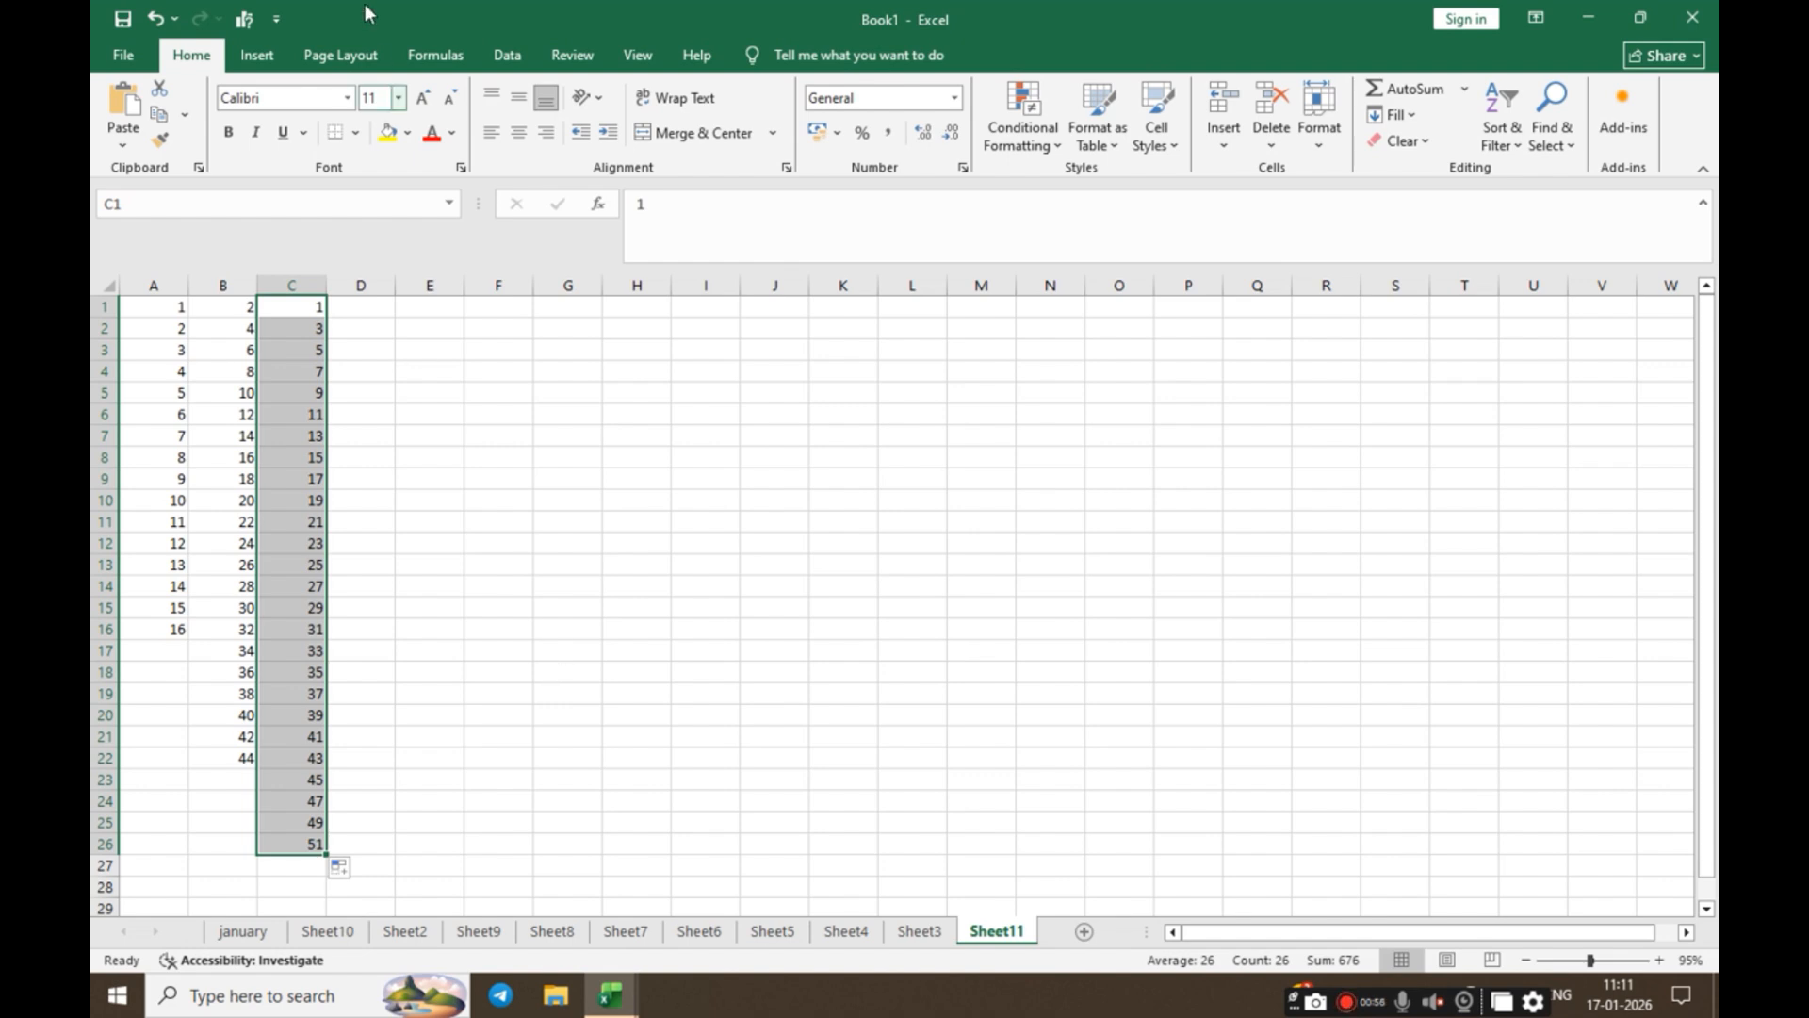
# Step: Enter 1 in cell D1 as the starting value of a series
pyautogui.click(371, 312)
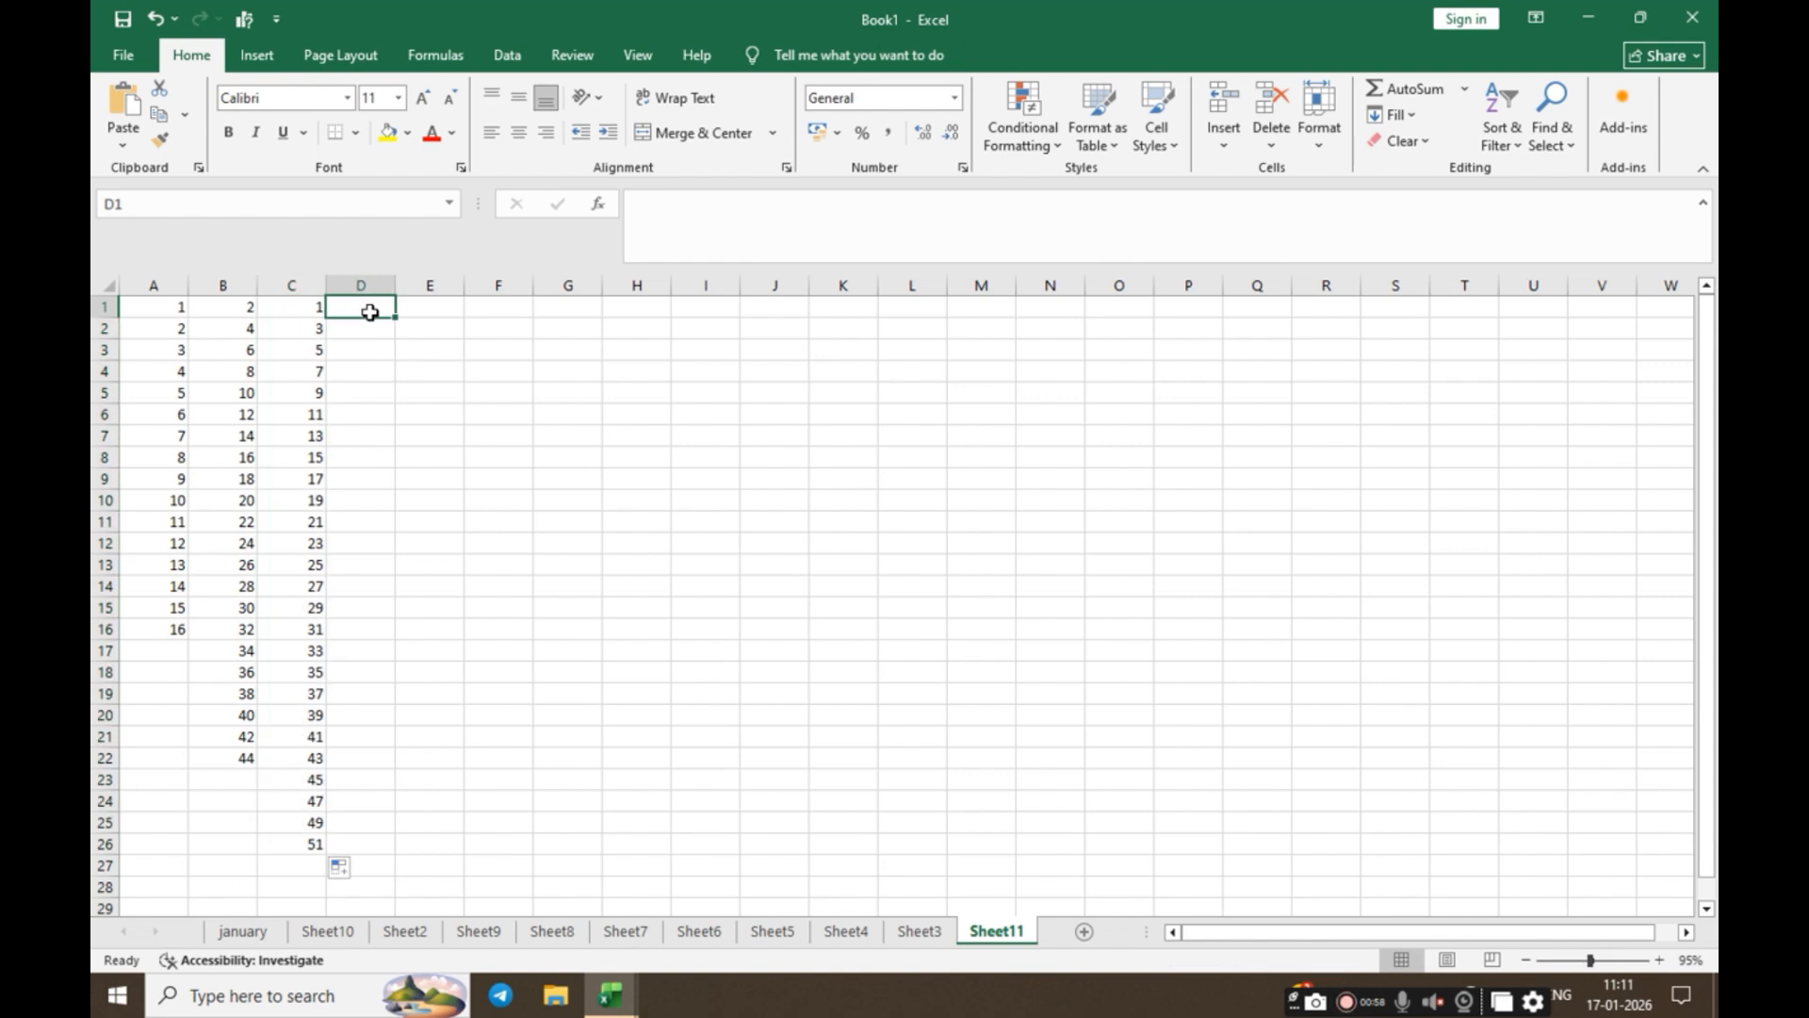
pyautogui.moveTo(396, 321)
pyautogui.mouseDown()
pyautogui.moveTo(375, 675)
pyautogui.moveTo(387, 331)
pyautogui.mouseUp()
pyautogui.click(389, 308)
pyautogui.write('1')
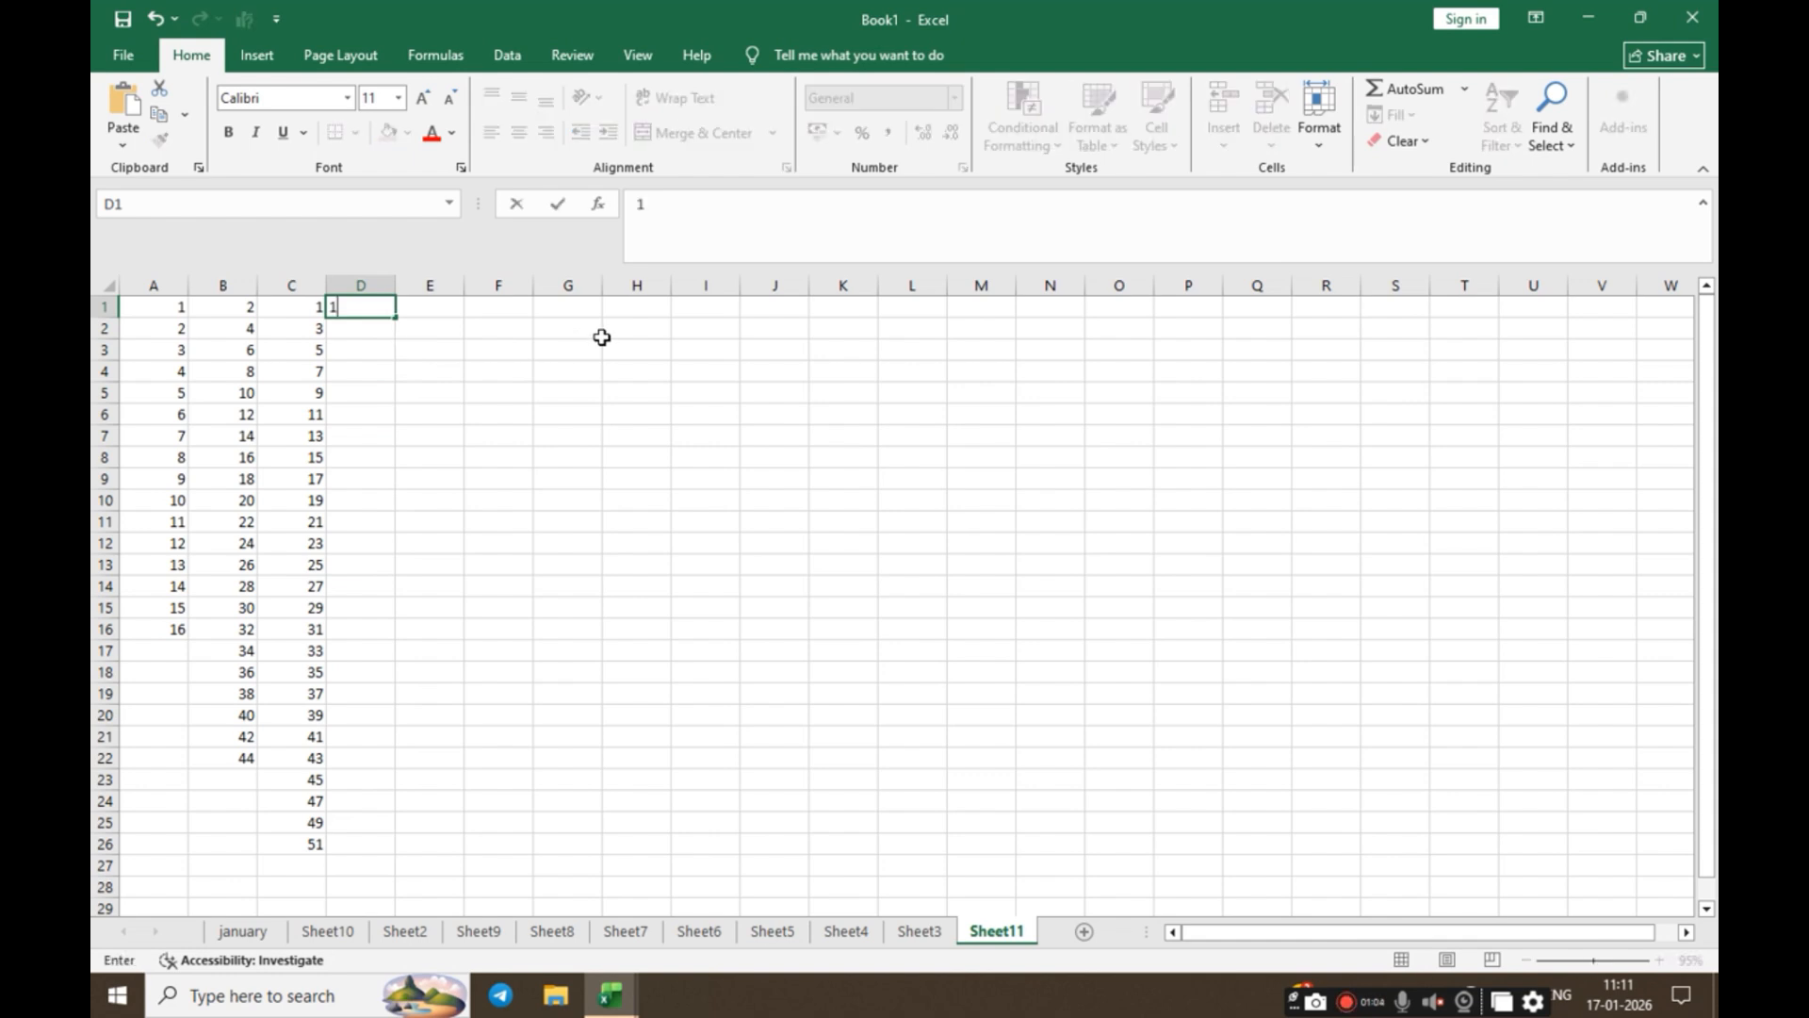
pyautogui.press('Return')
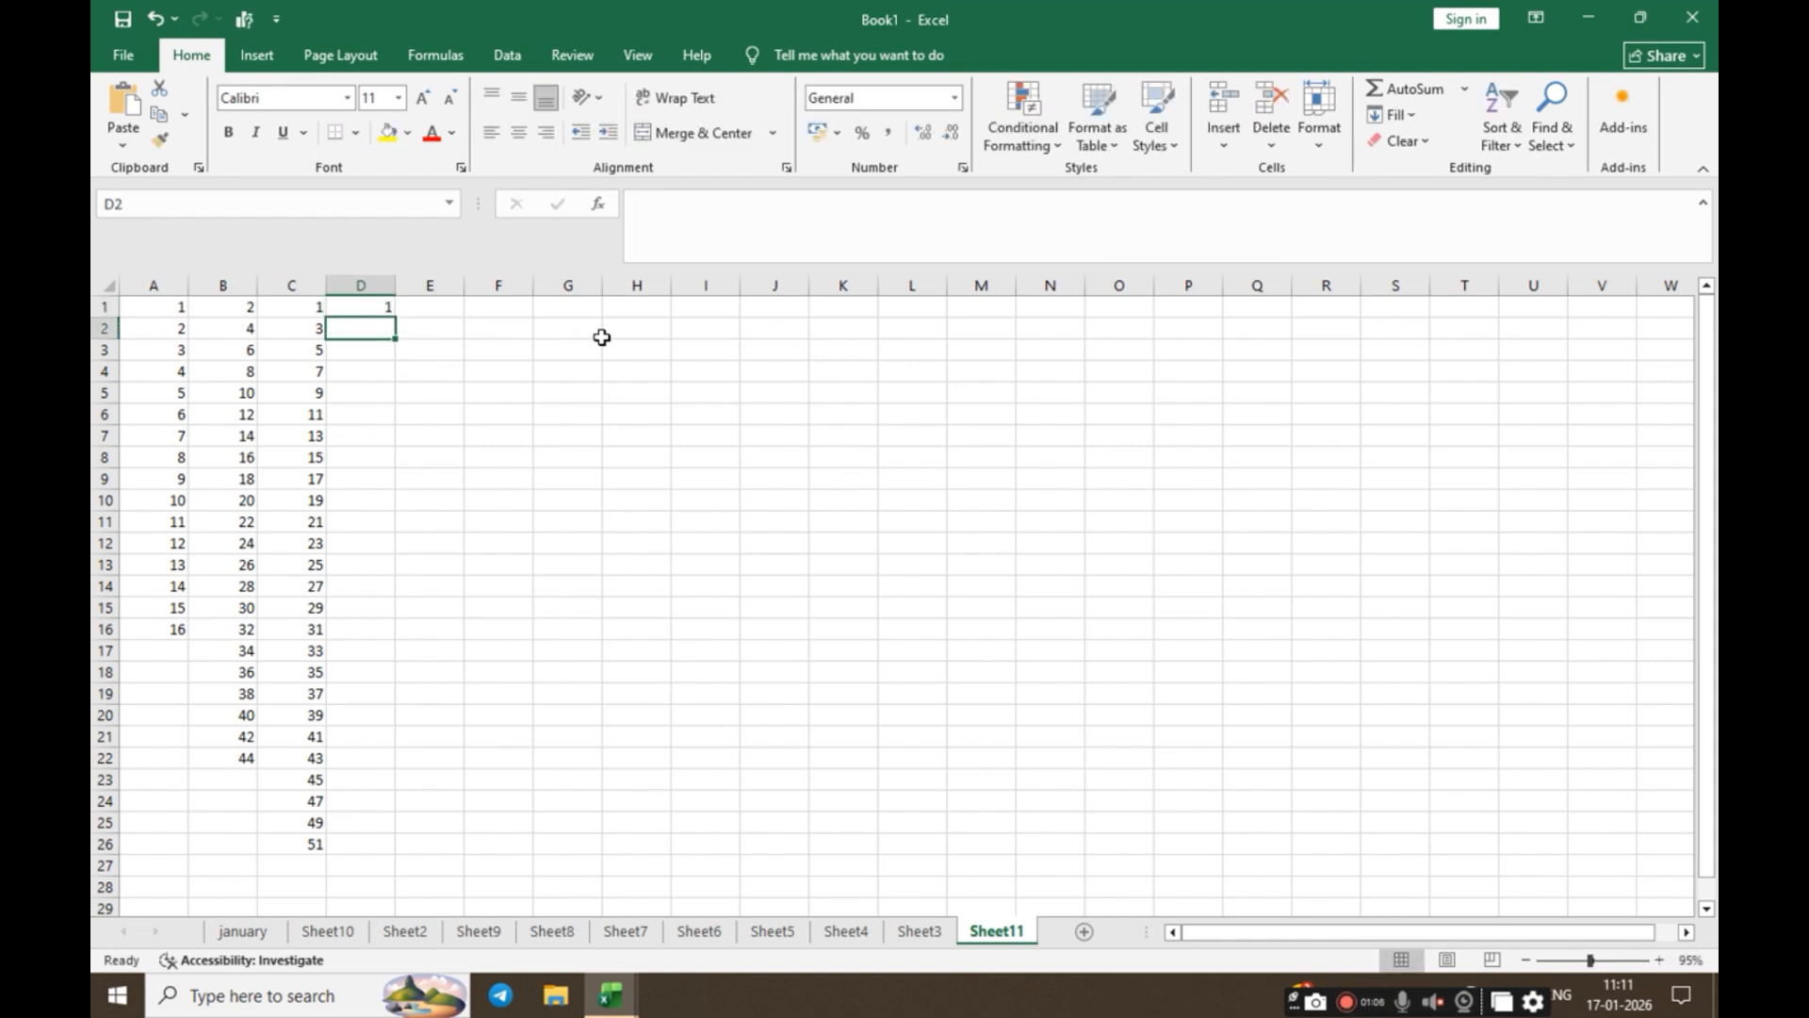
# Step: Fill a linear series down column D from cell D1 with a stop value of 50
pyautogui.click(345, 305)
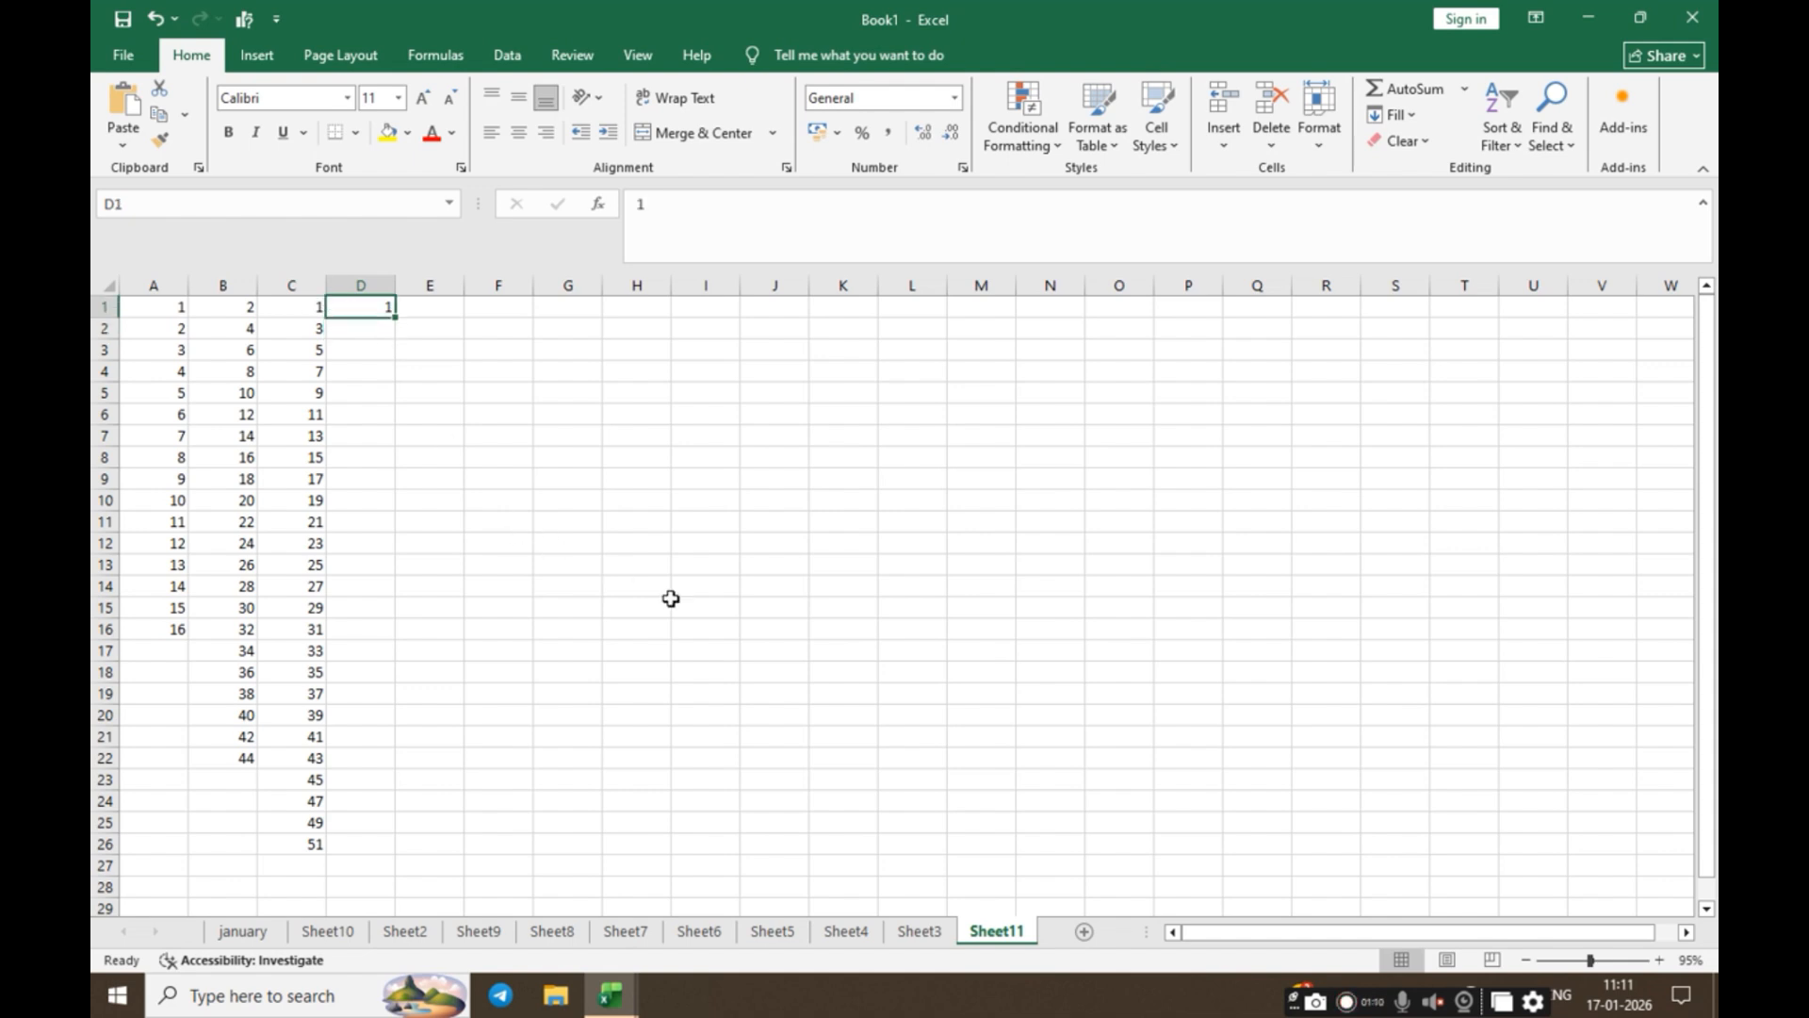
pyautogui.click(1411, 117)
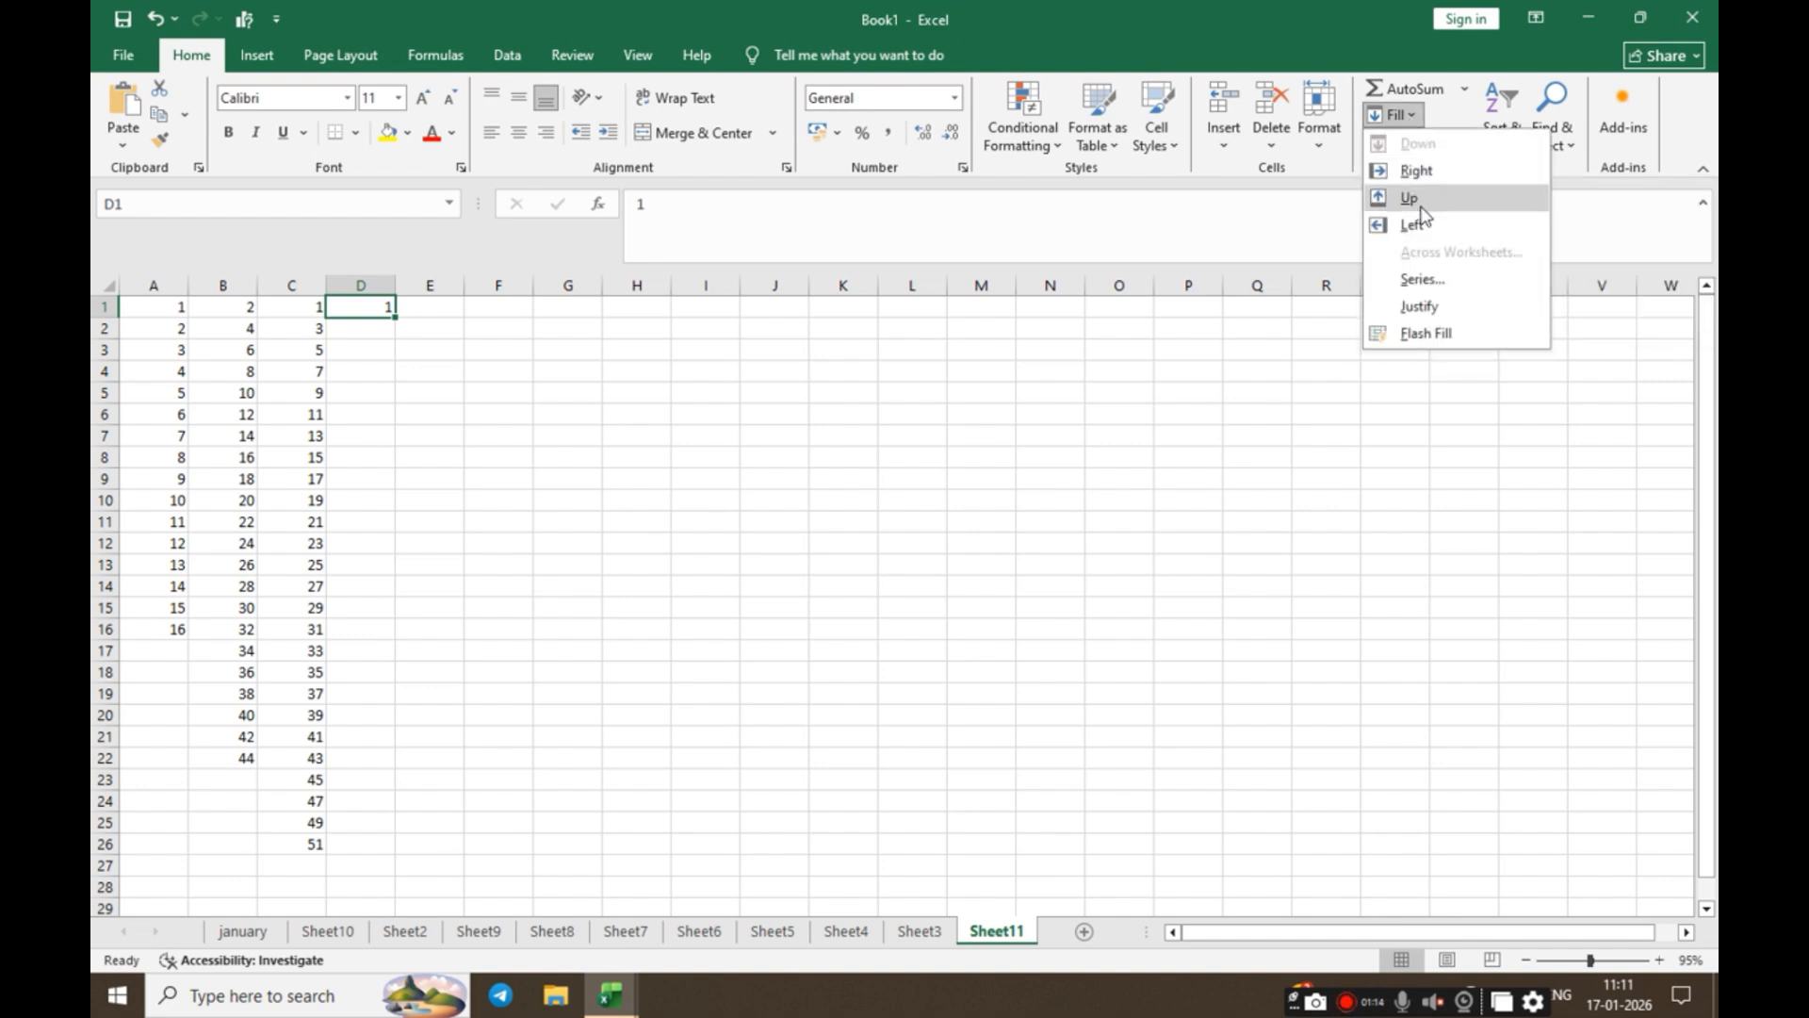
pyautogui.click(1421, 280)
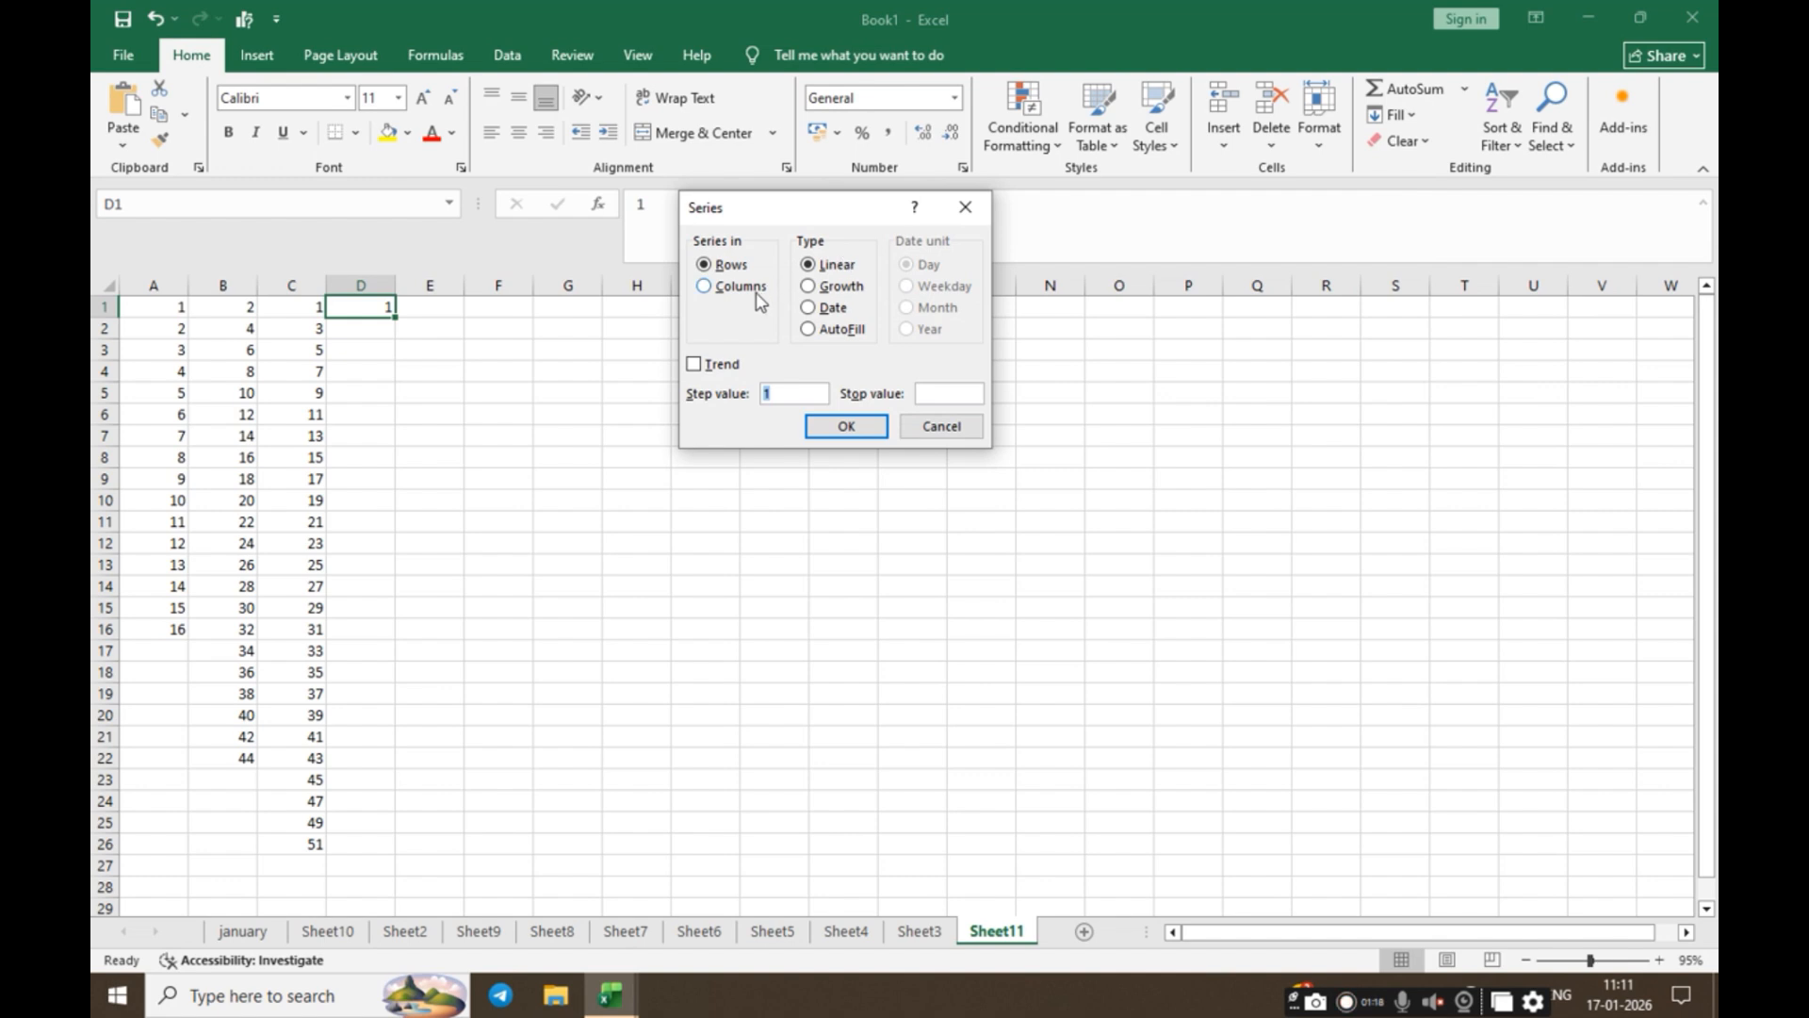
pyautogui.click(740, 287)
pyautogui.click(942, 395)
pyautogui.write('50')
pyautogui.click(847, 427)
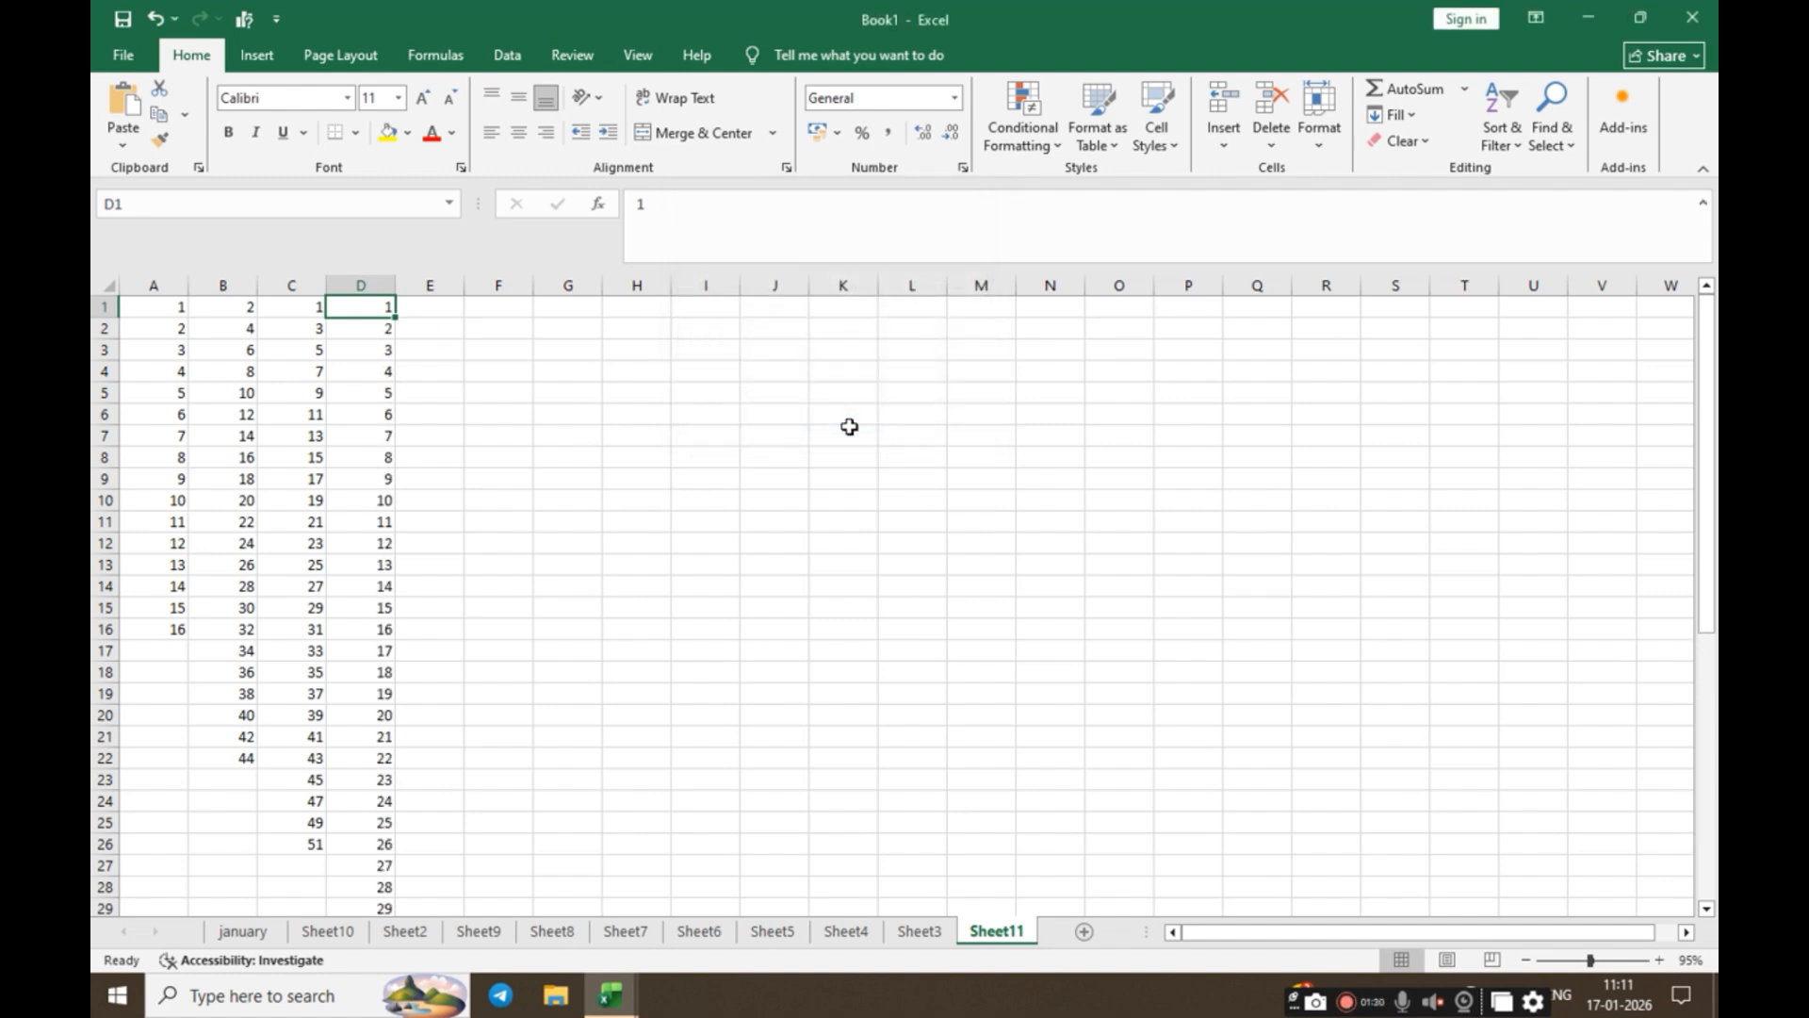
# Step: Check the end of the series in column D, and enter 1 in cell E1 as a new starting value
pyautogui.scroll(-8, 431, 581)
pyautogui.scroll(-1, 414, 698)
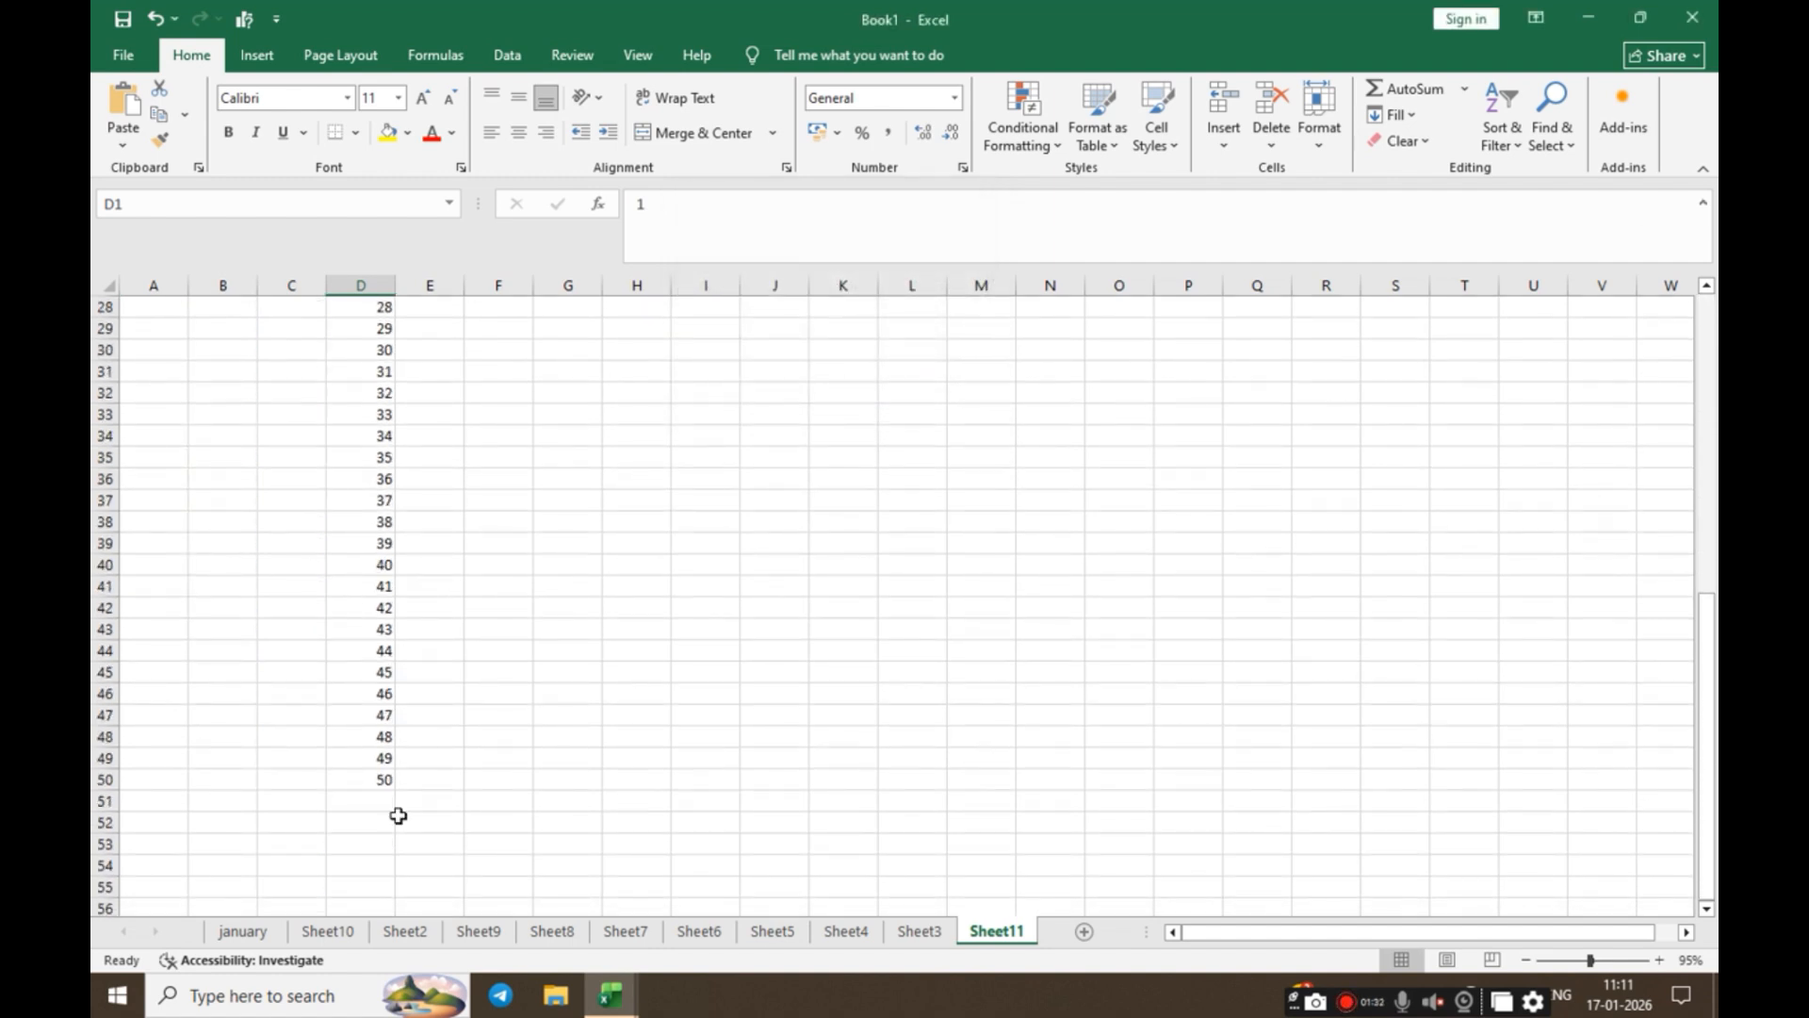
pyautogui.scroll(9, 387, 827)
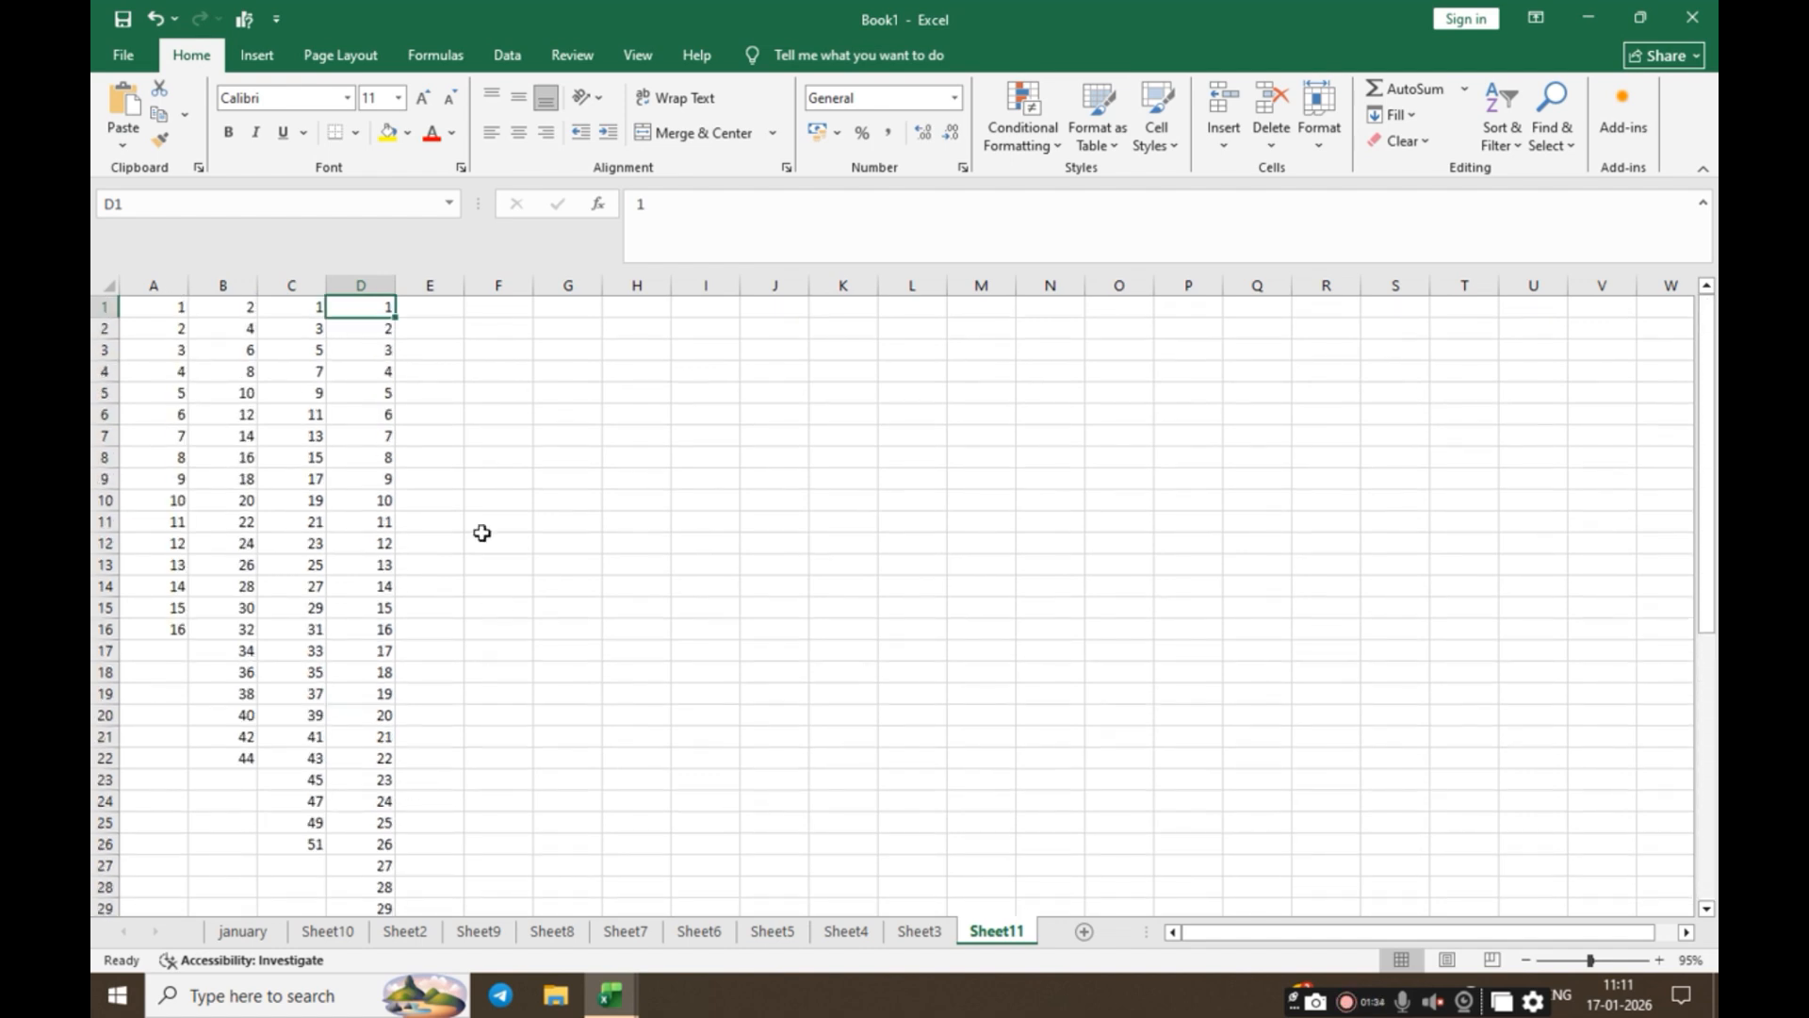
pyautogui.click(439, 302)
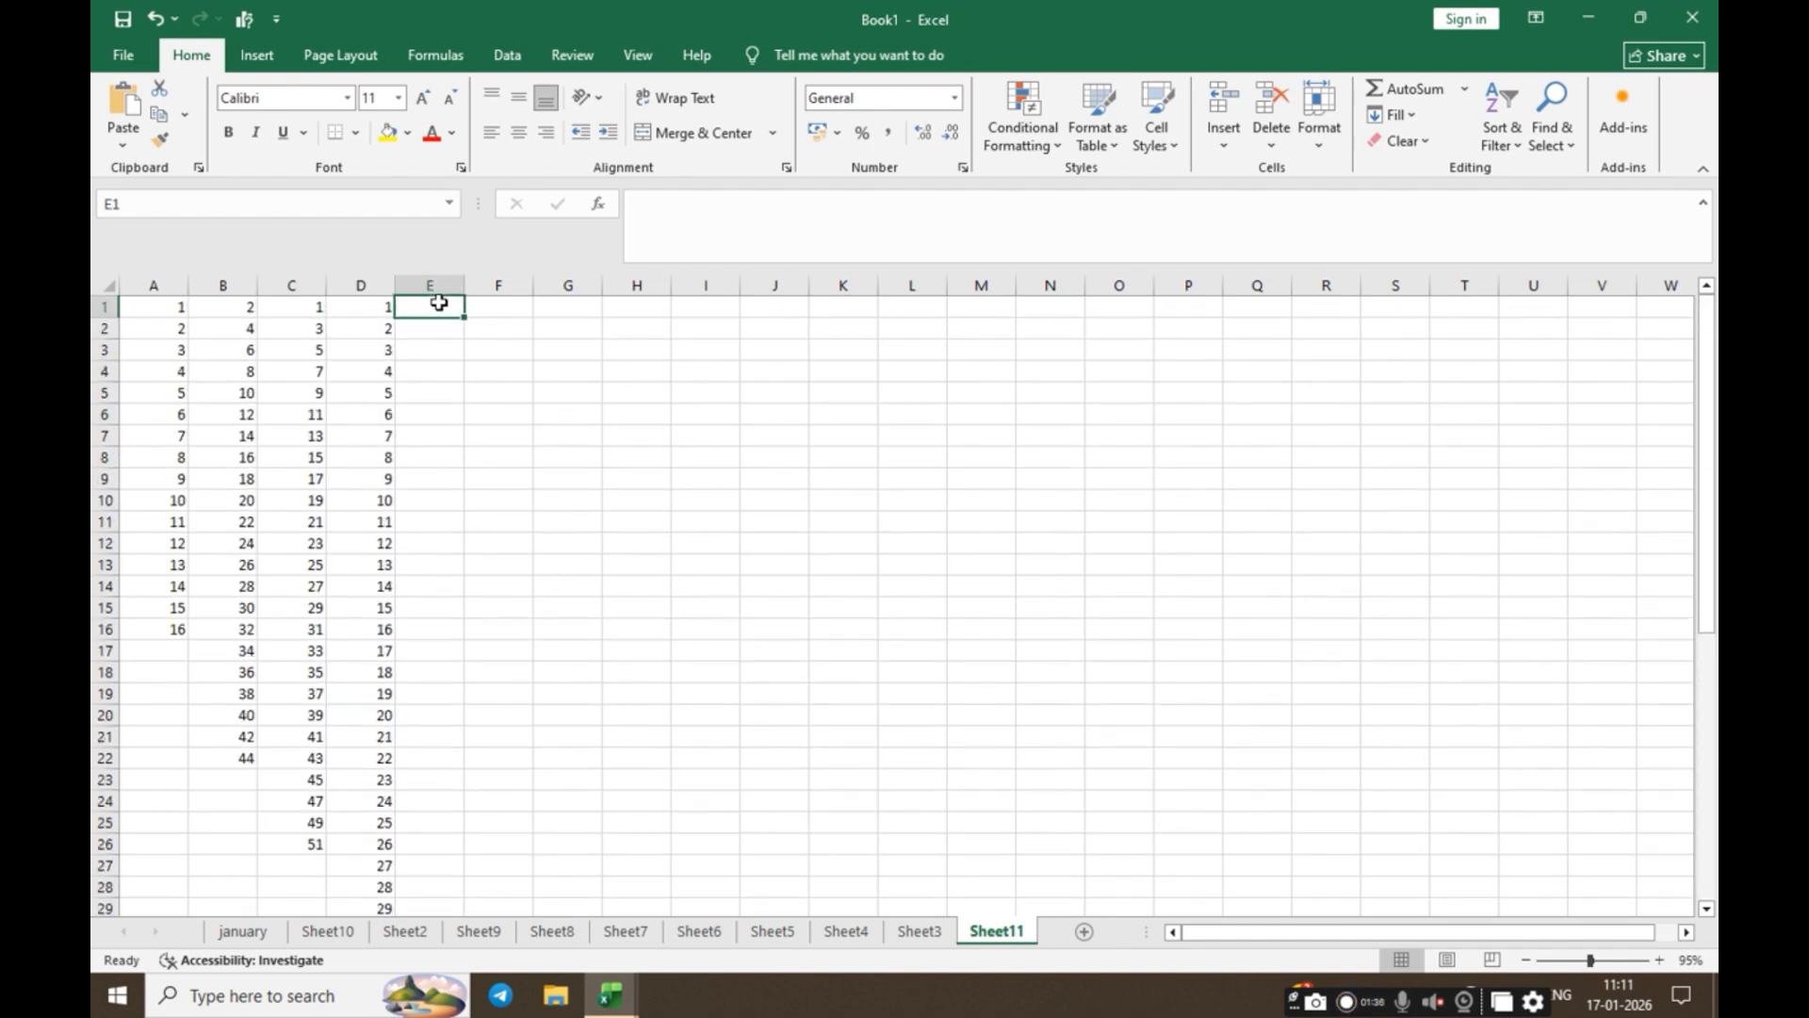
pyautogui.write('1')
pyautogui.press('Return')
pyautogui.click(439, 302)
pyautogui.click(1405, 113)
pyautogui.click(1421, 279)
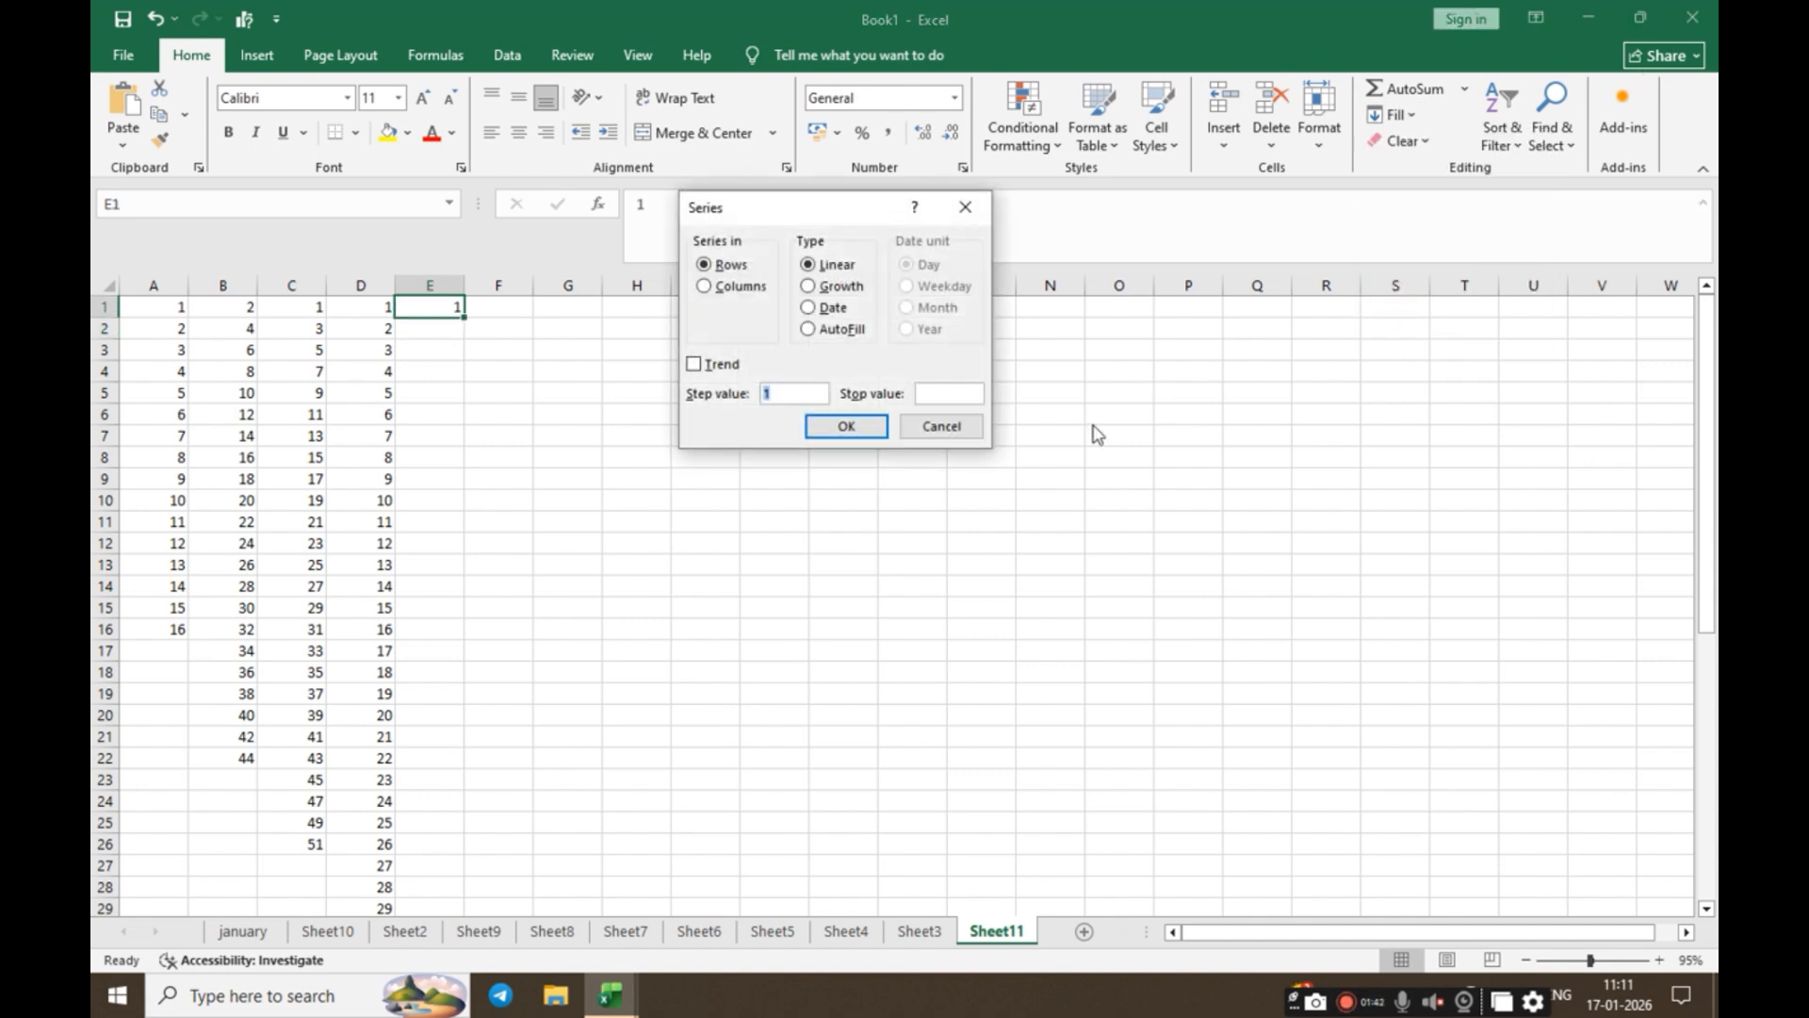
pyautogui.click(749, 289)
pyautogui.click(940, 393)
pyautogui.write('50')
pyautogui.write('00')
pyautogui.write('0')
pyautogui.write('000000')
pyautogui.click(846, 426)
# Step: Examine the series in column E down to the last row of the worksheet, and return to cell A1
pyautogui.scroll(-1, 575, 639)
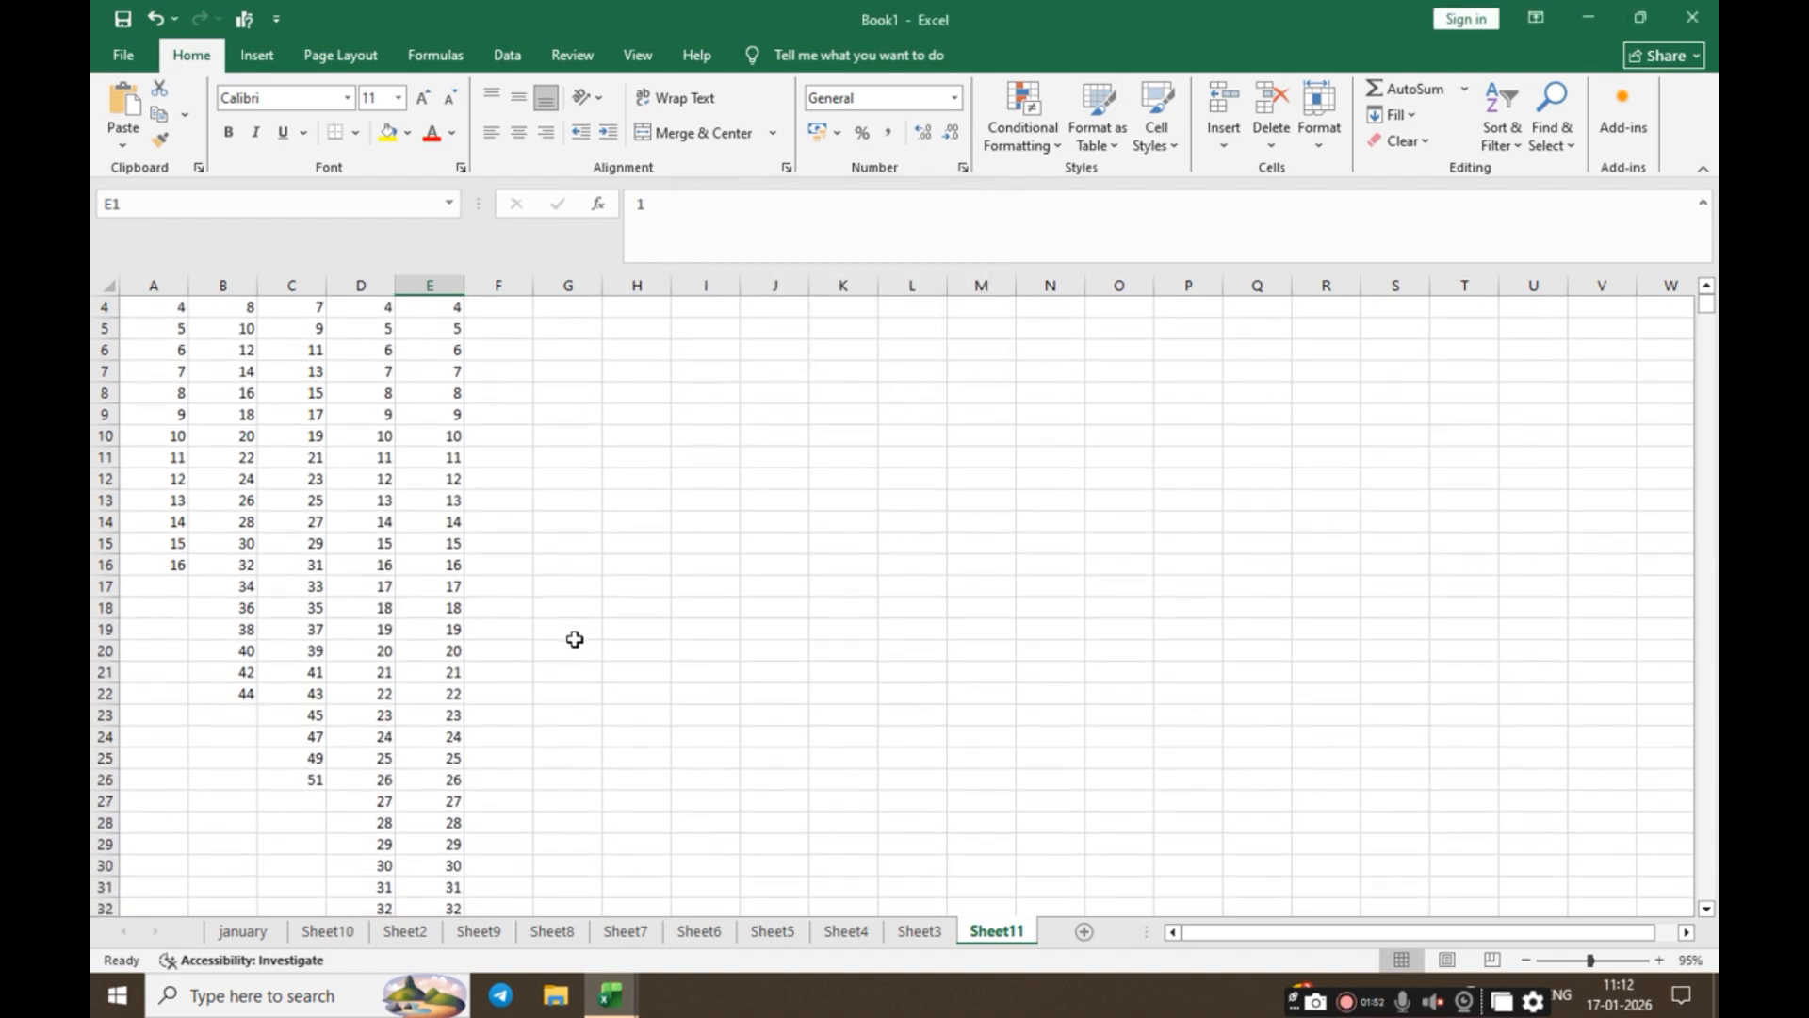
pyautogui.scroll(1, 574, 639)
pyautogui.scroll(-3, 575, 639)
pyautogui.scroll(3, 575, 639)
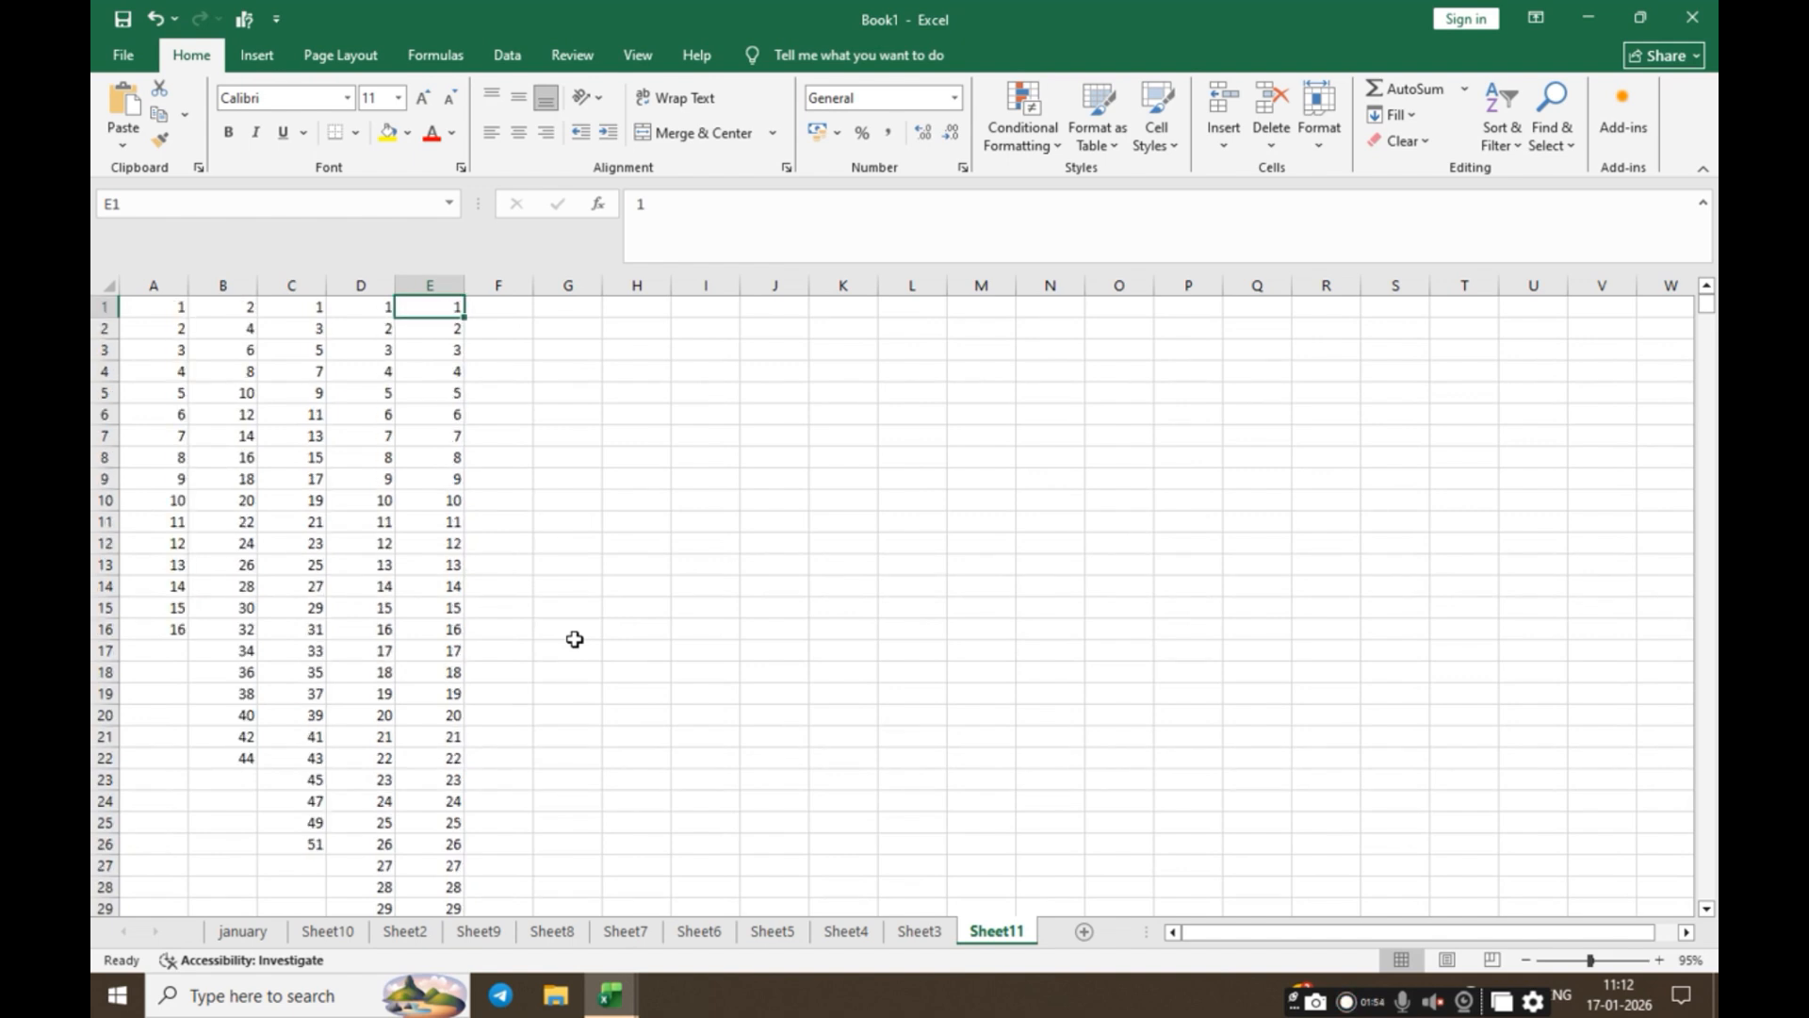
pyautogui.hotkey('ctrl', 'End')
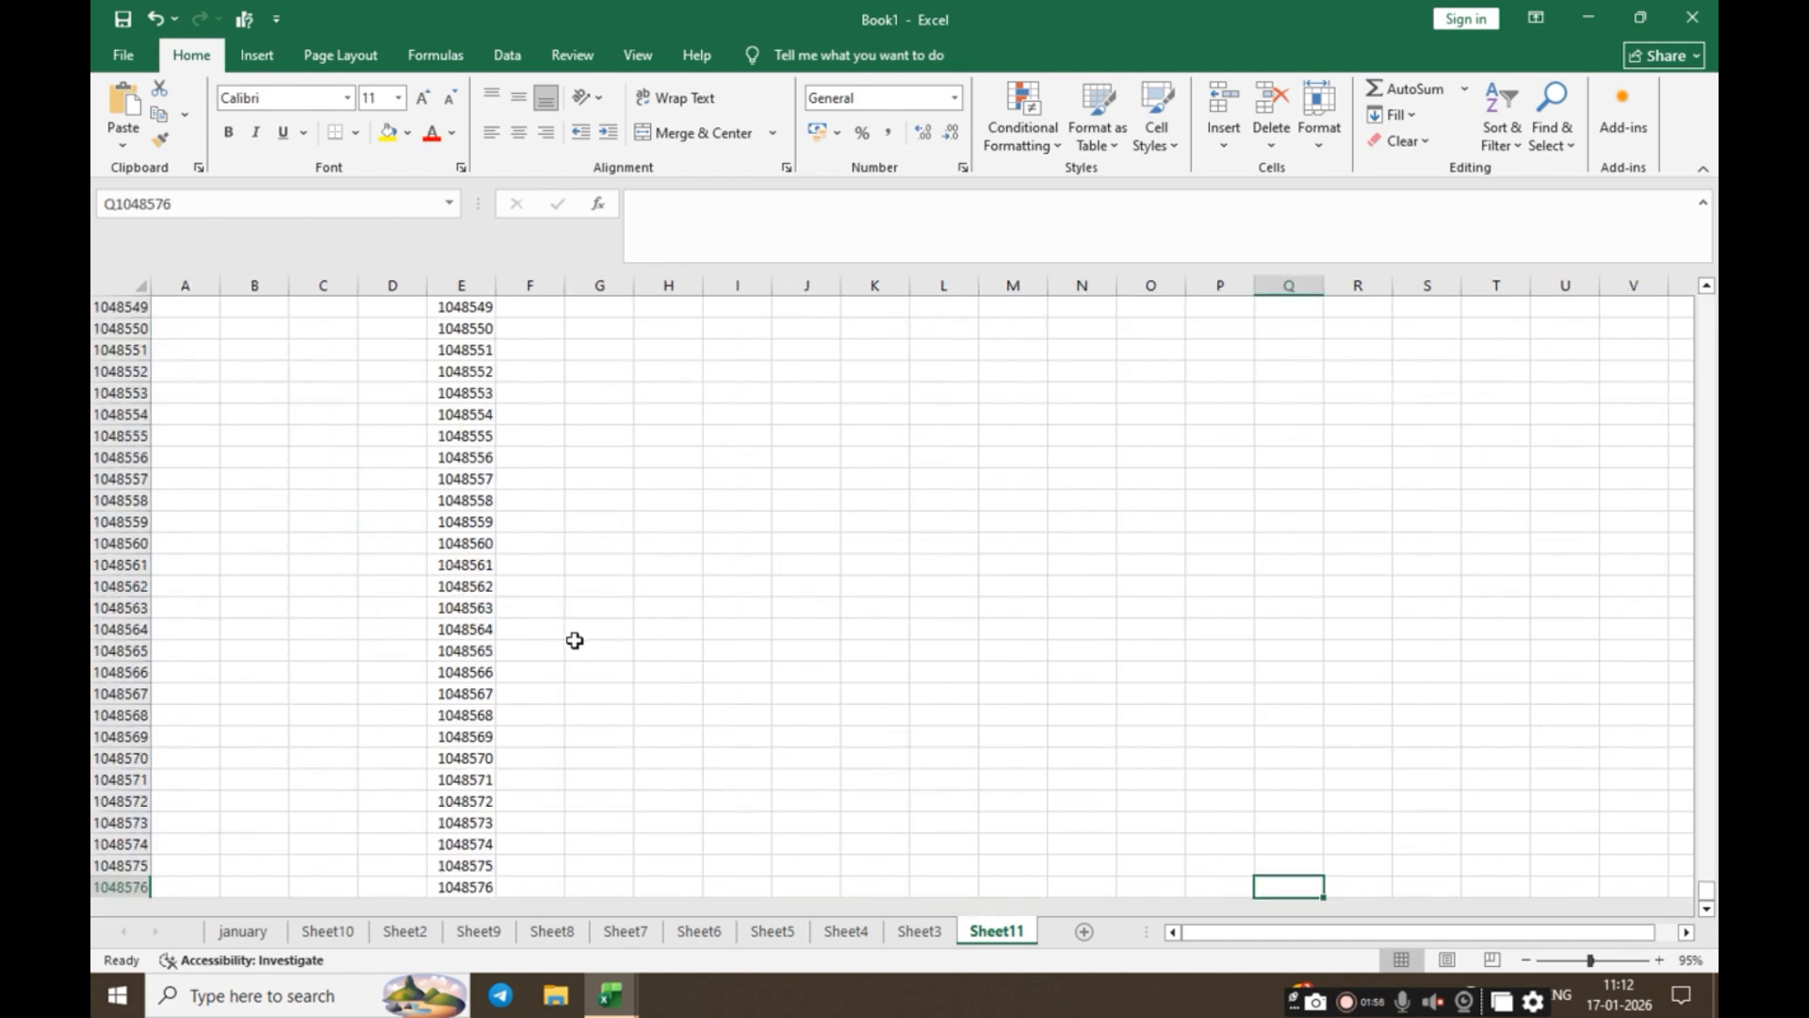
pyautogui.scroll(-3, 574, 651)
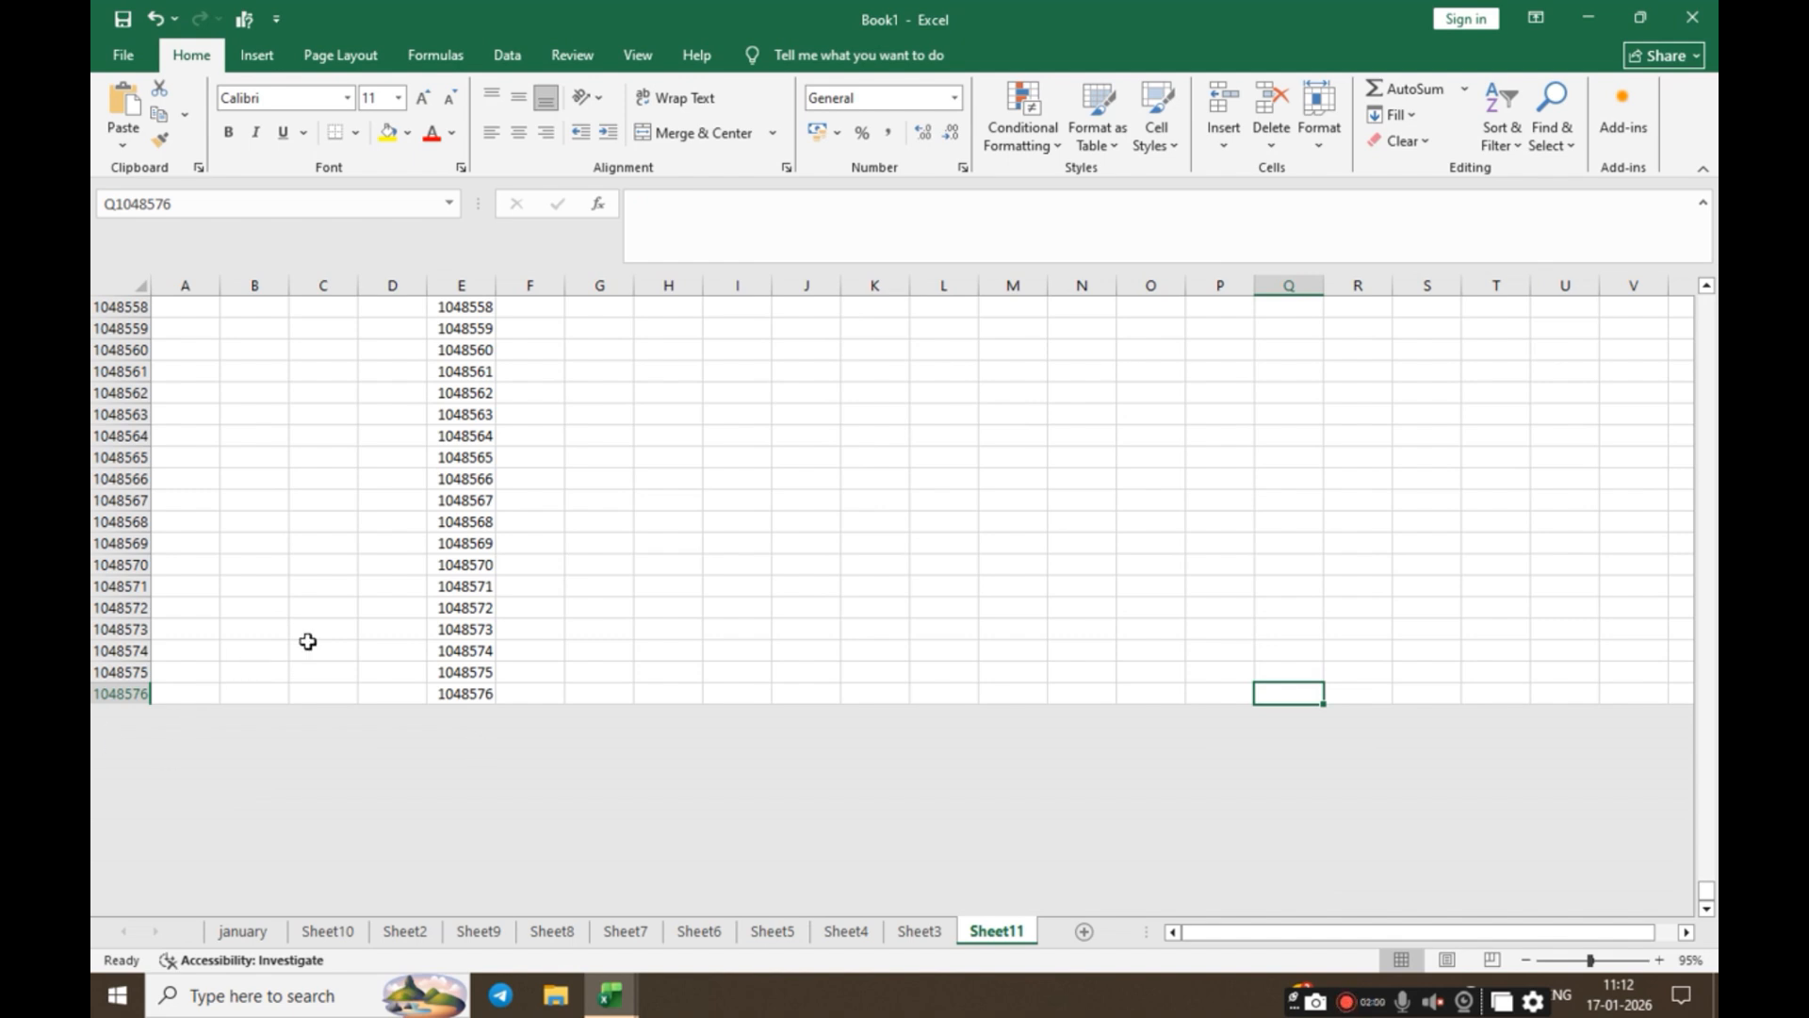
pyautogui.scroll(3, 358, 617)
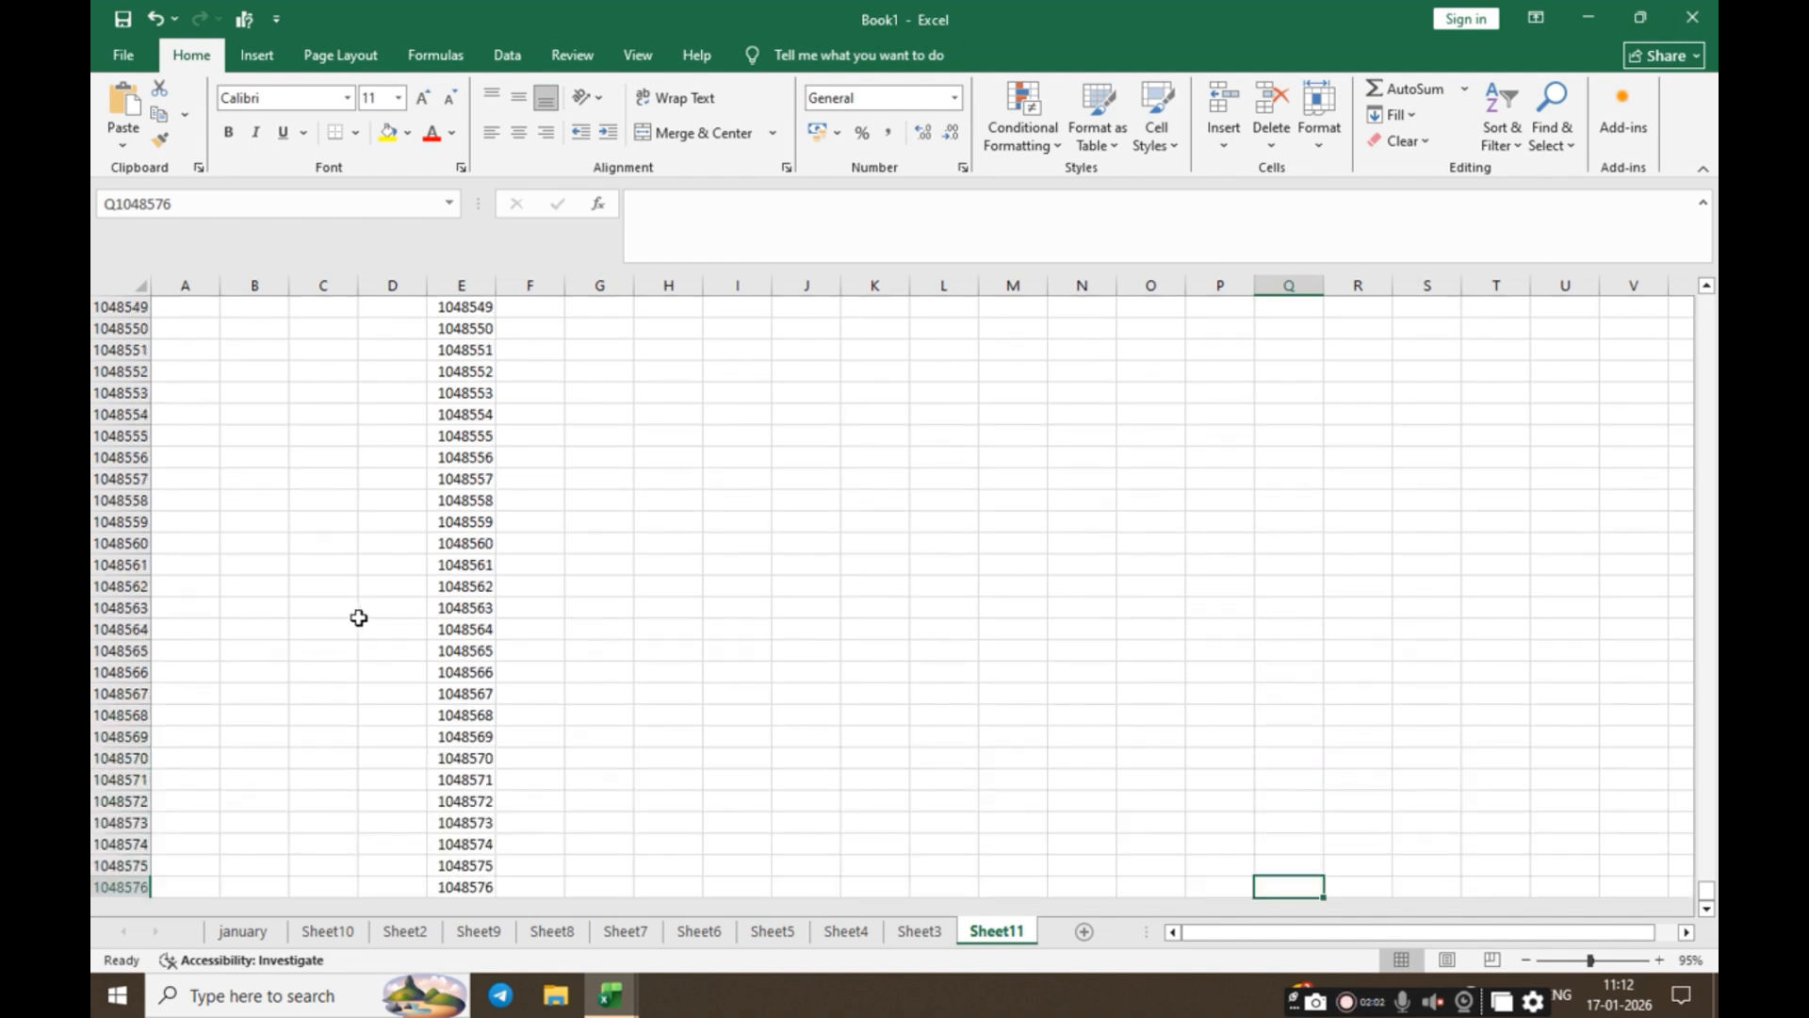
pyautogui.hotkey('ctrl', 'Home')
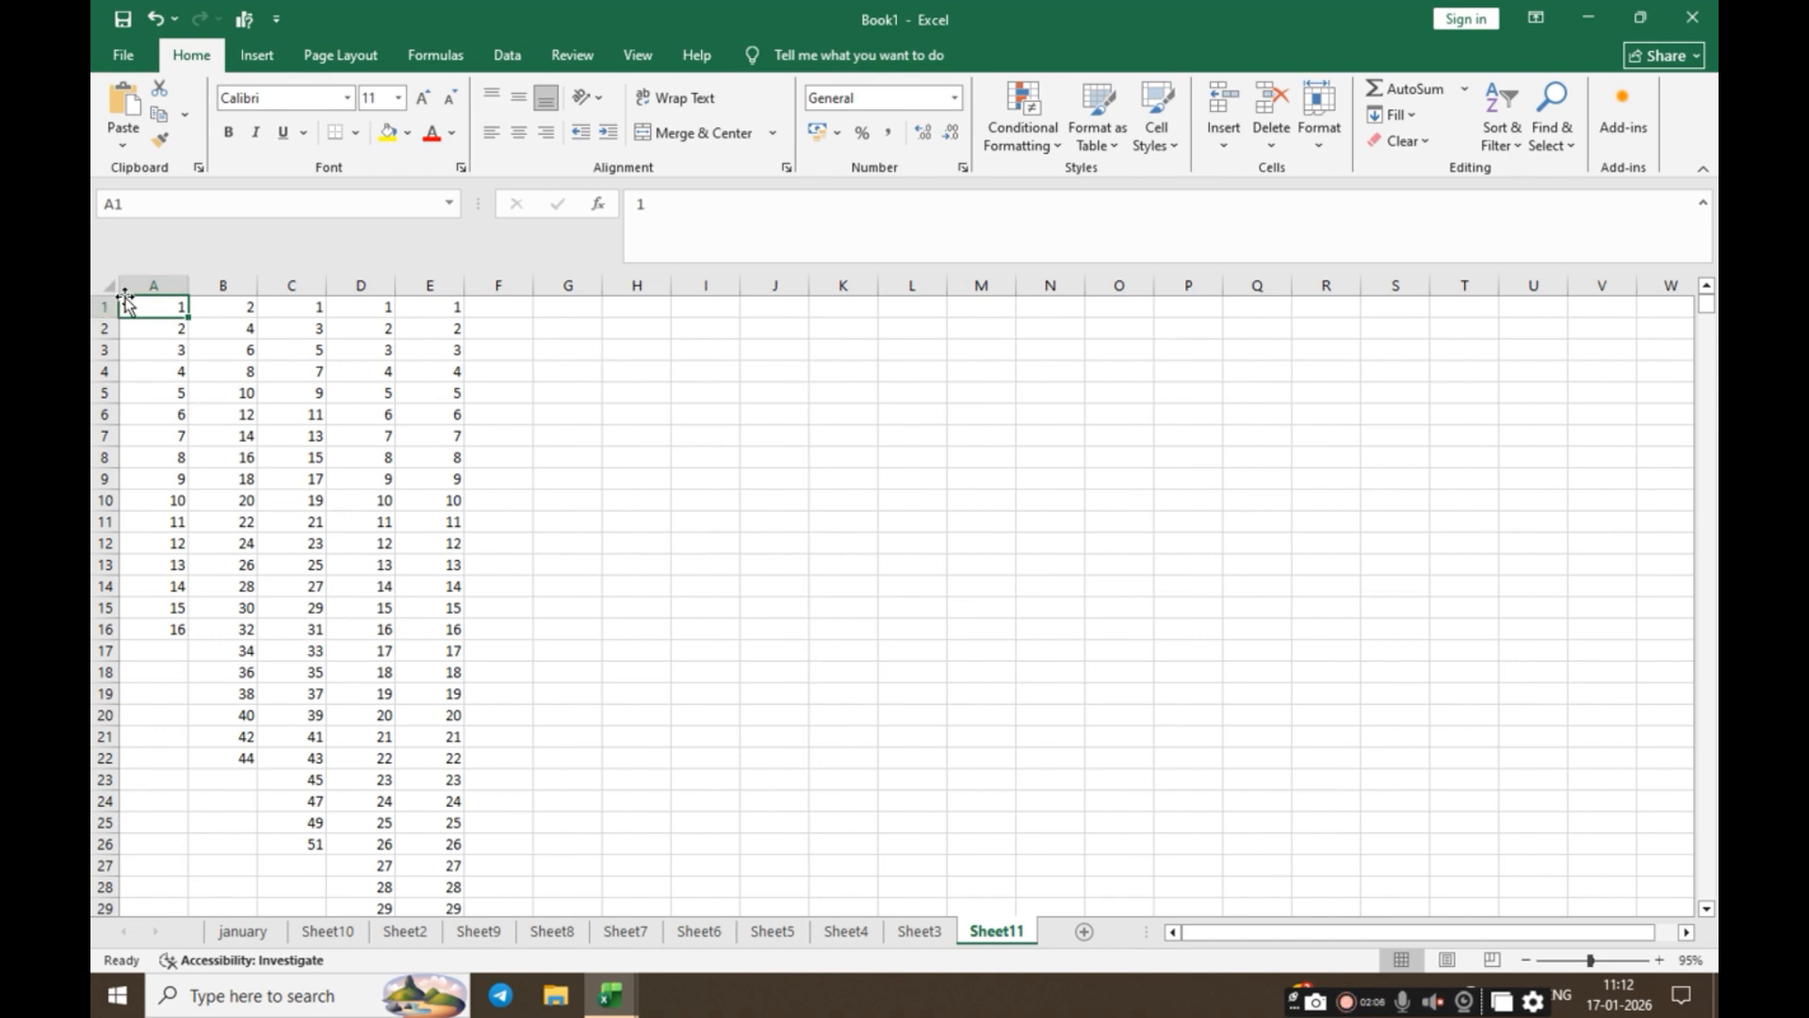
# Step: Select the entire worksheet and clear the selection, and try selecting a block of cells starting at B2
pyautogui.click(111, 285)
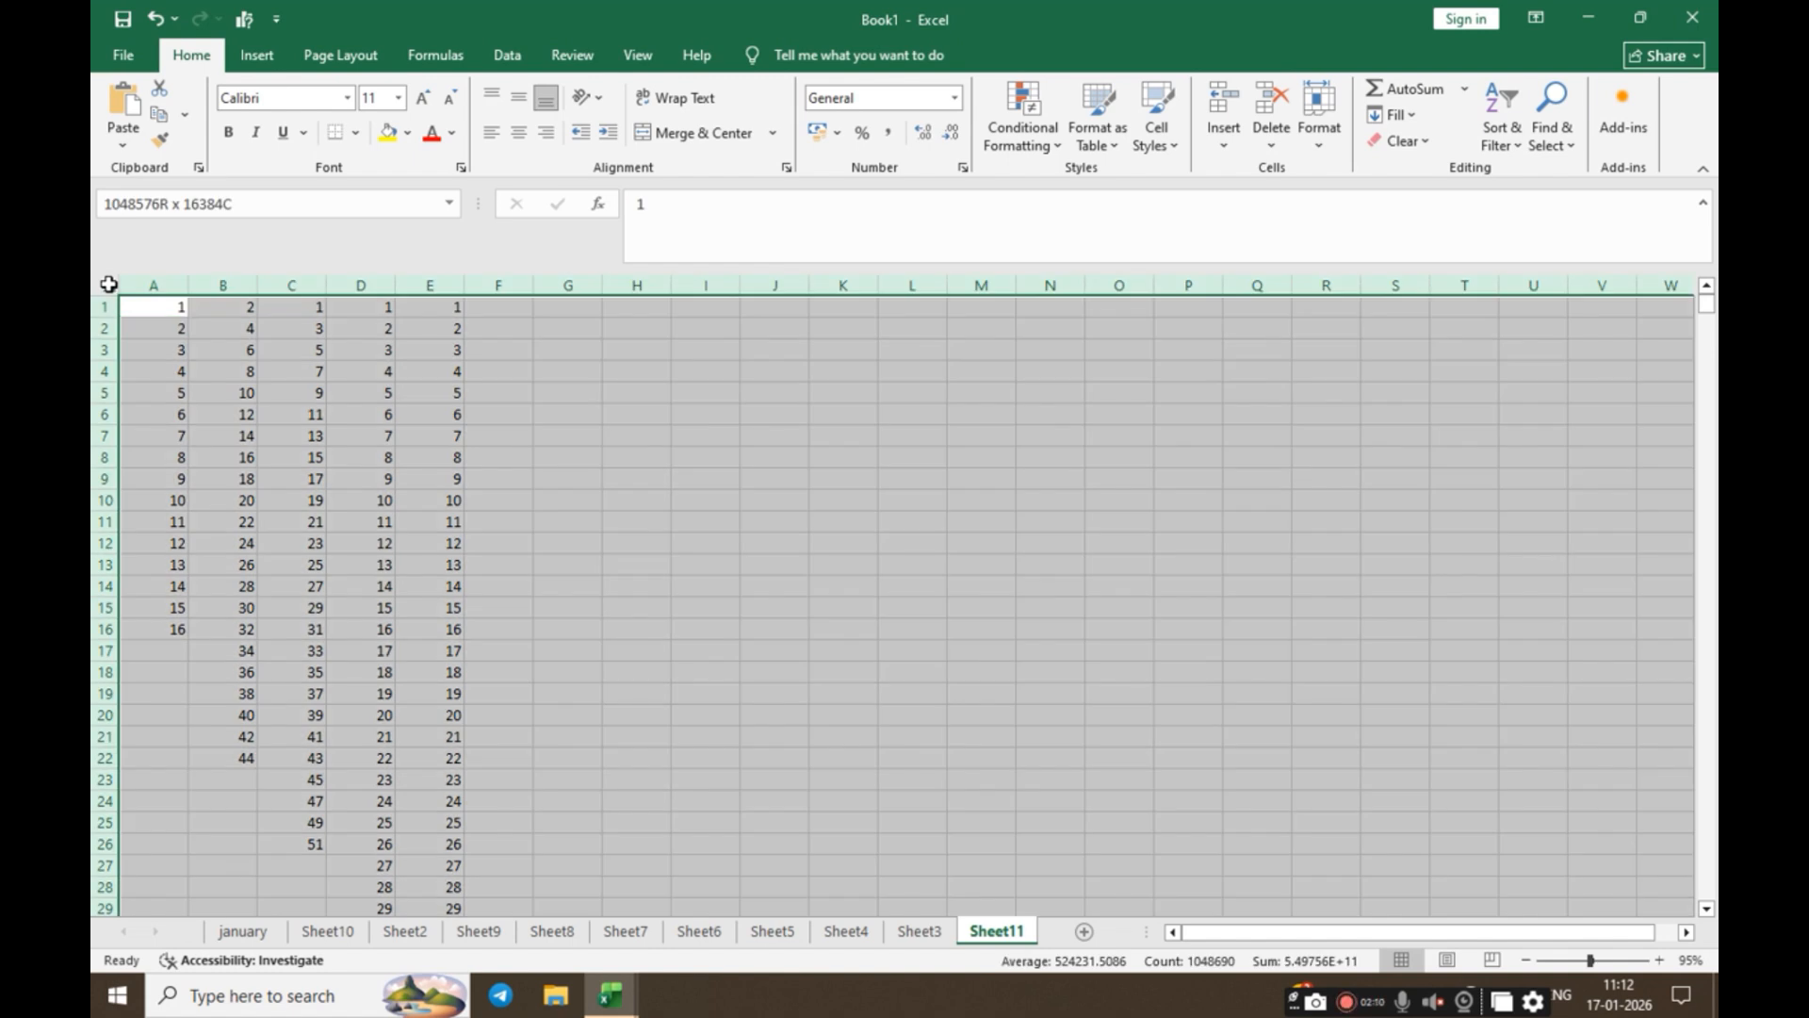
pyautogui.click(105, 294)
pyautogui.click(903, 438)
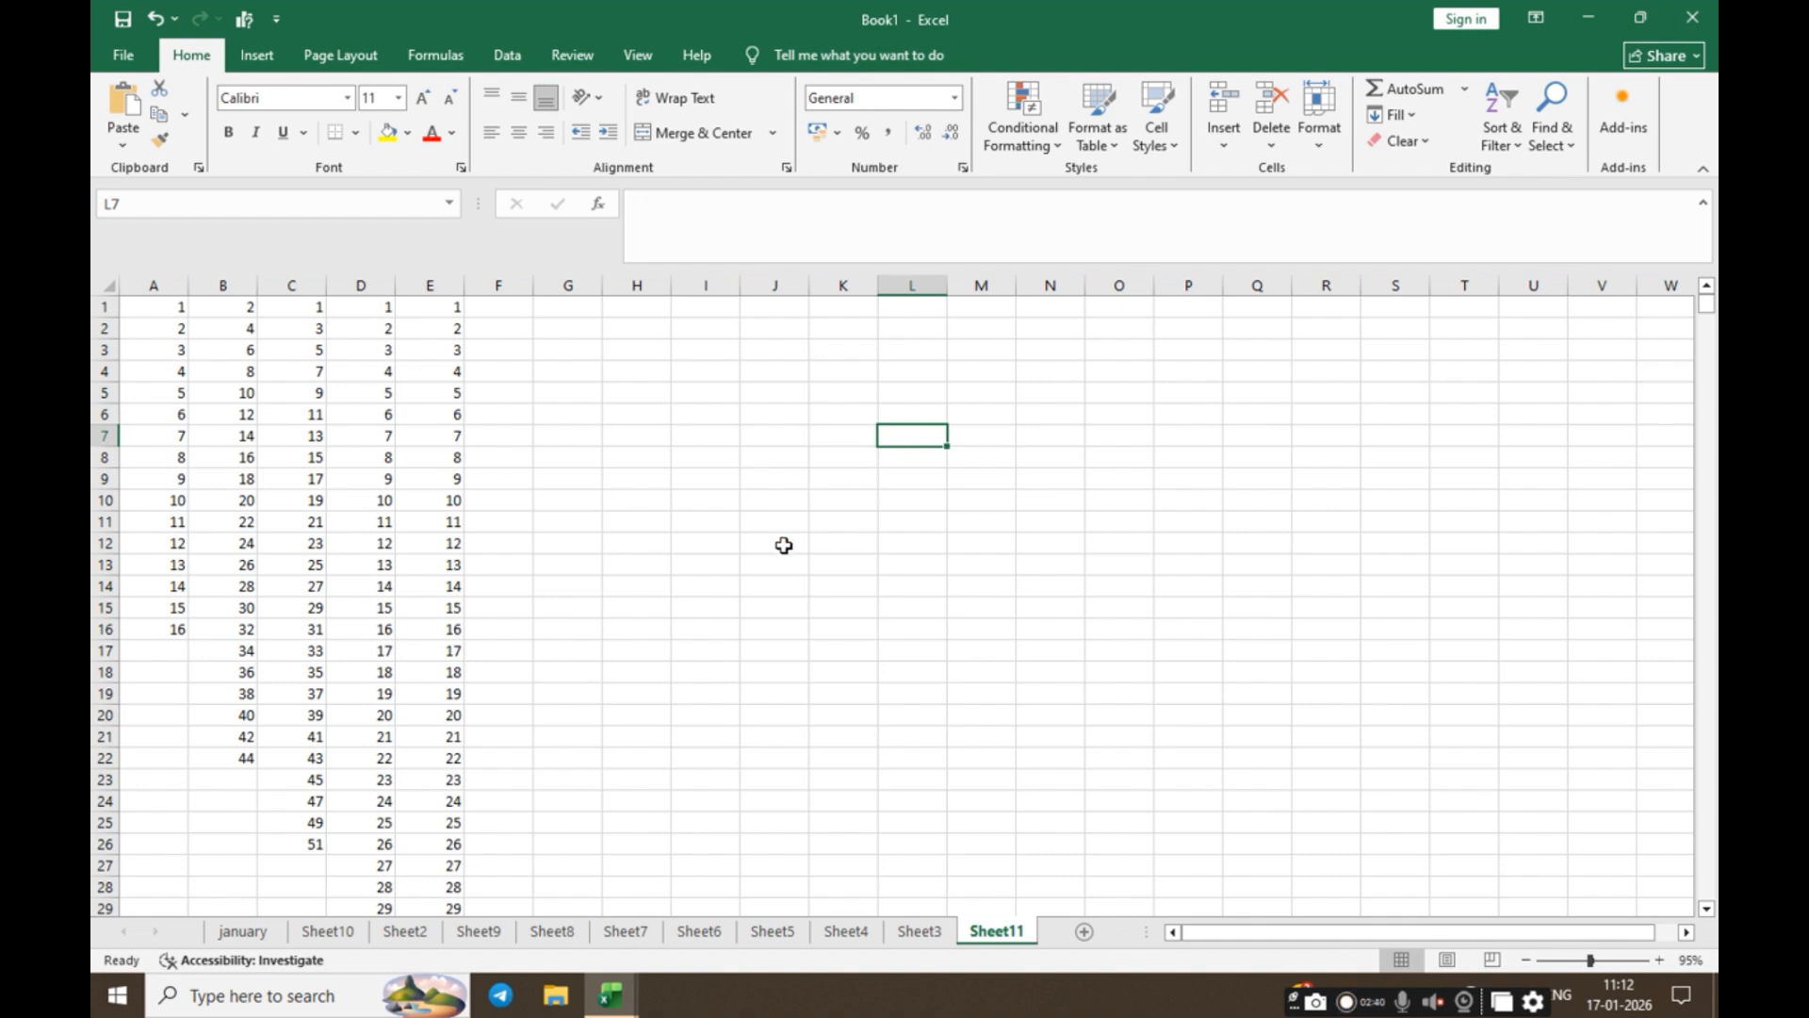
pyautogui.moveTo(203, 327); pyautogui.dragTo(366, 521)
pyautogui.click(176, 392)
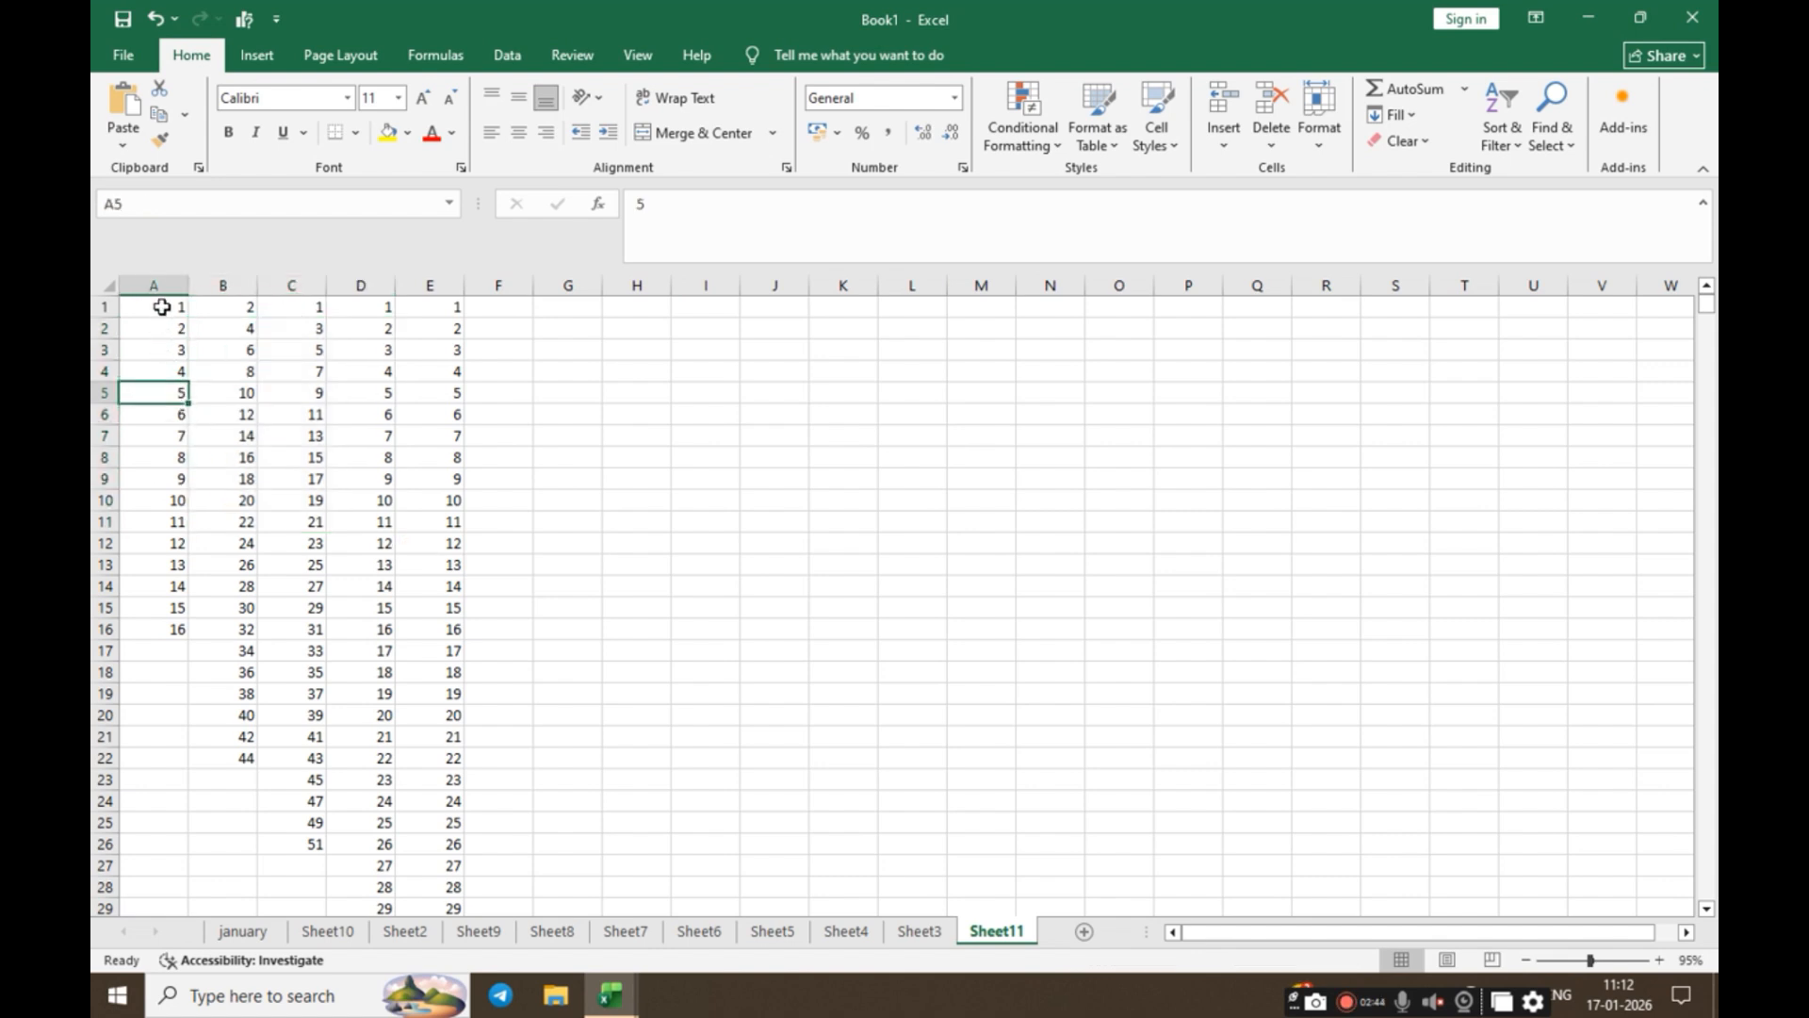
# Step: Copy the numbers in cells A1:A9 and paste them starting at cells H2, I2 and K2
pyautogui.moveTo(161, 306); pyautogui.dragTo(152, 478)
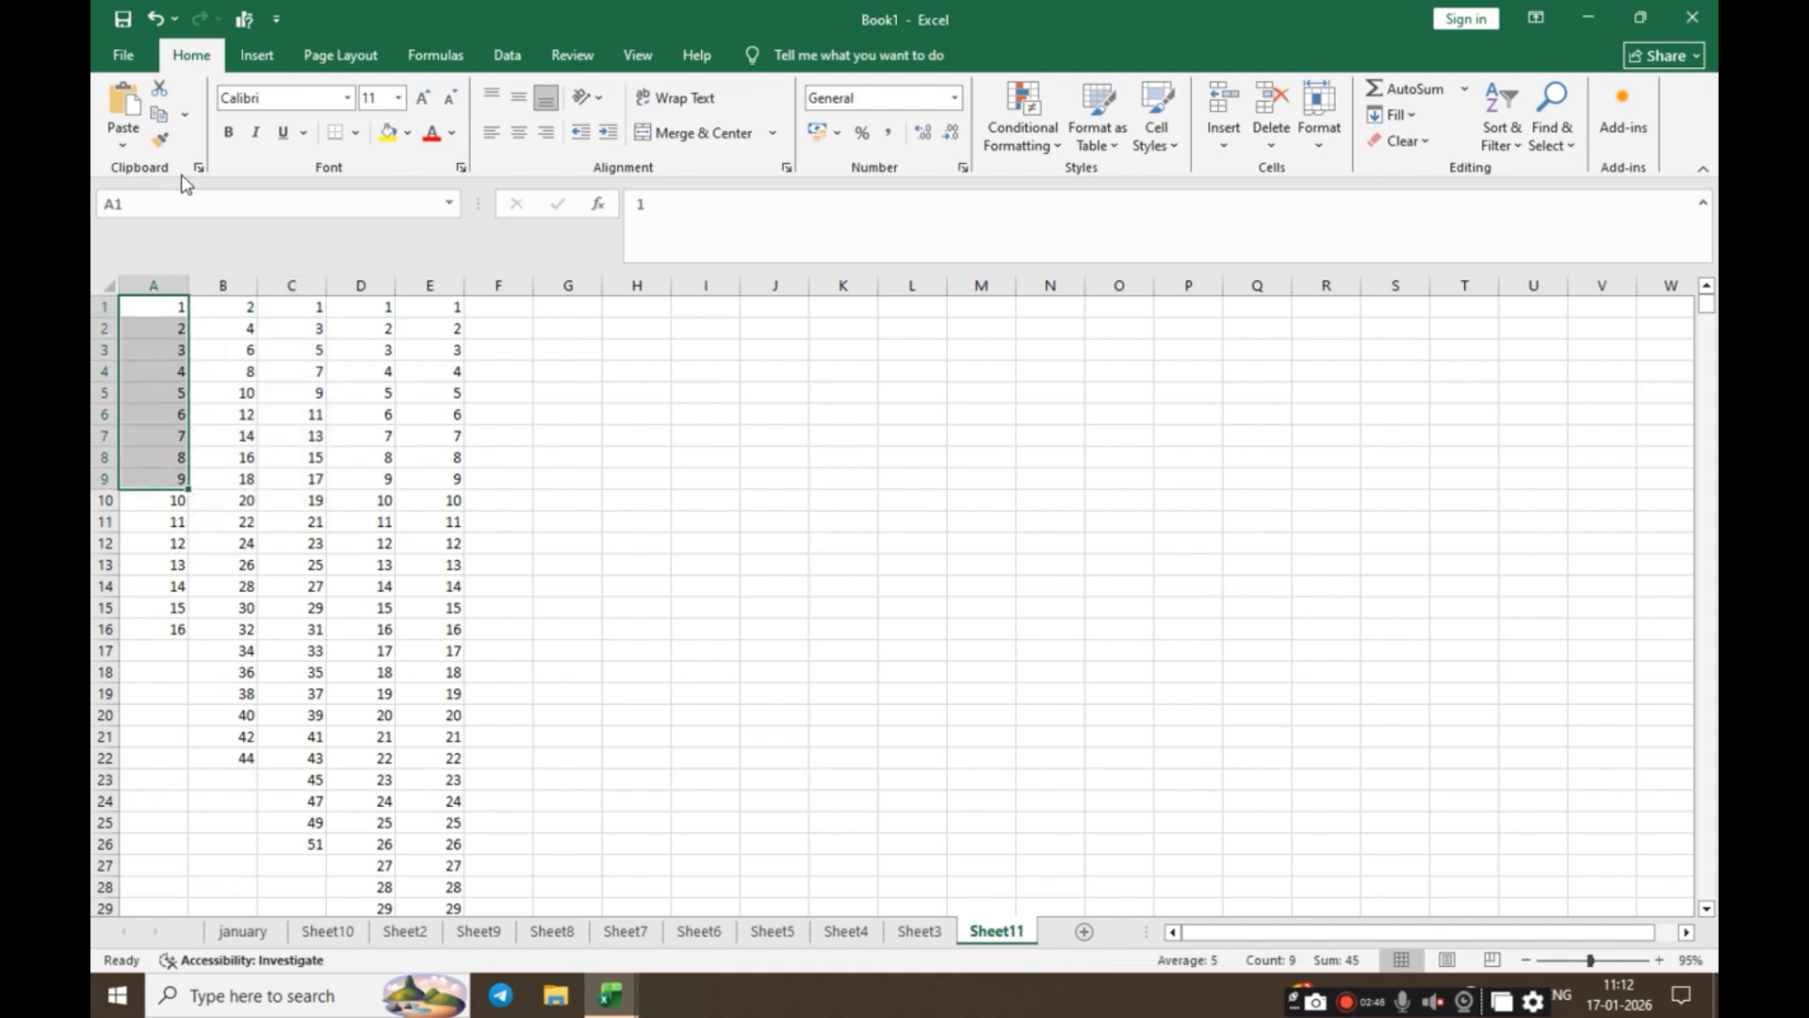
pyautogui.click(159, 125)
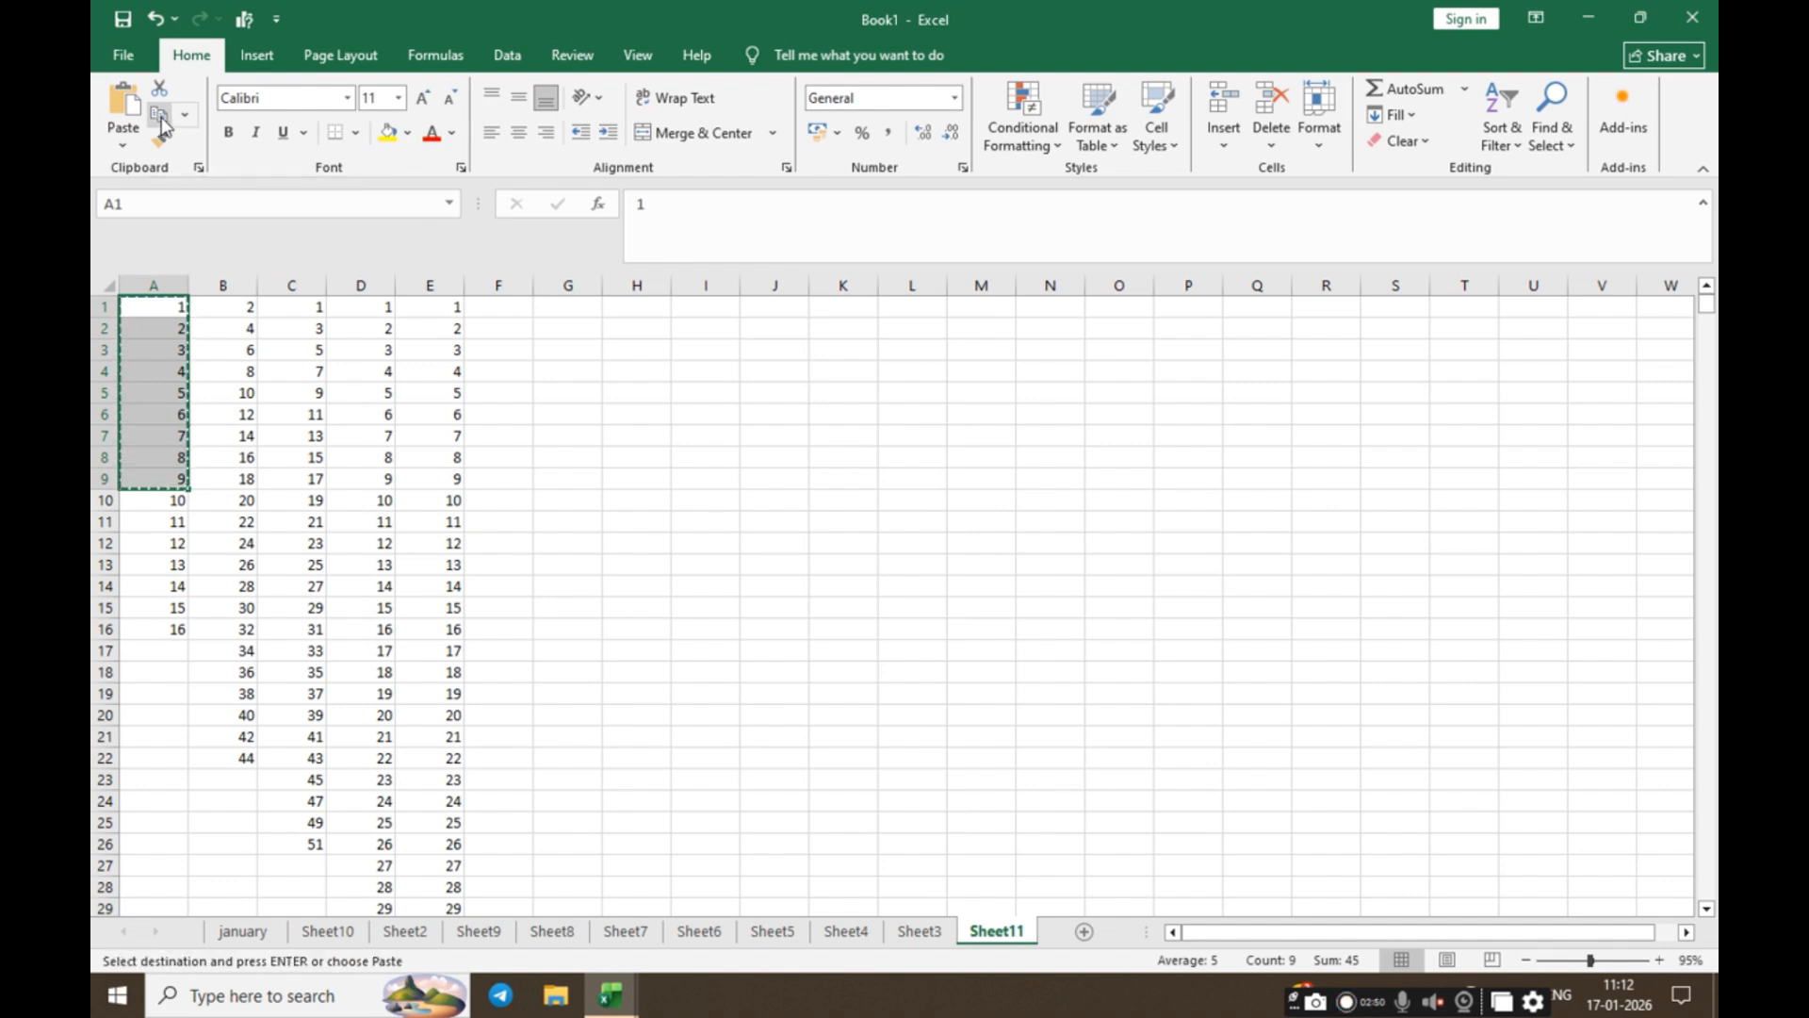
pyautogui.click(640, 333)
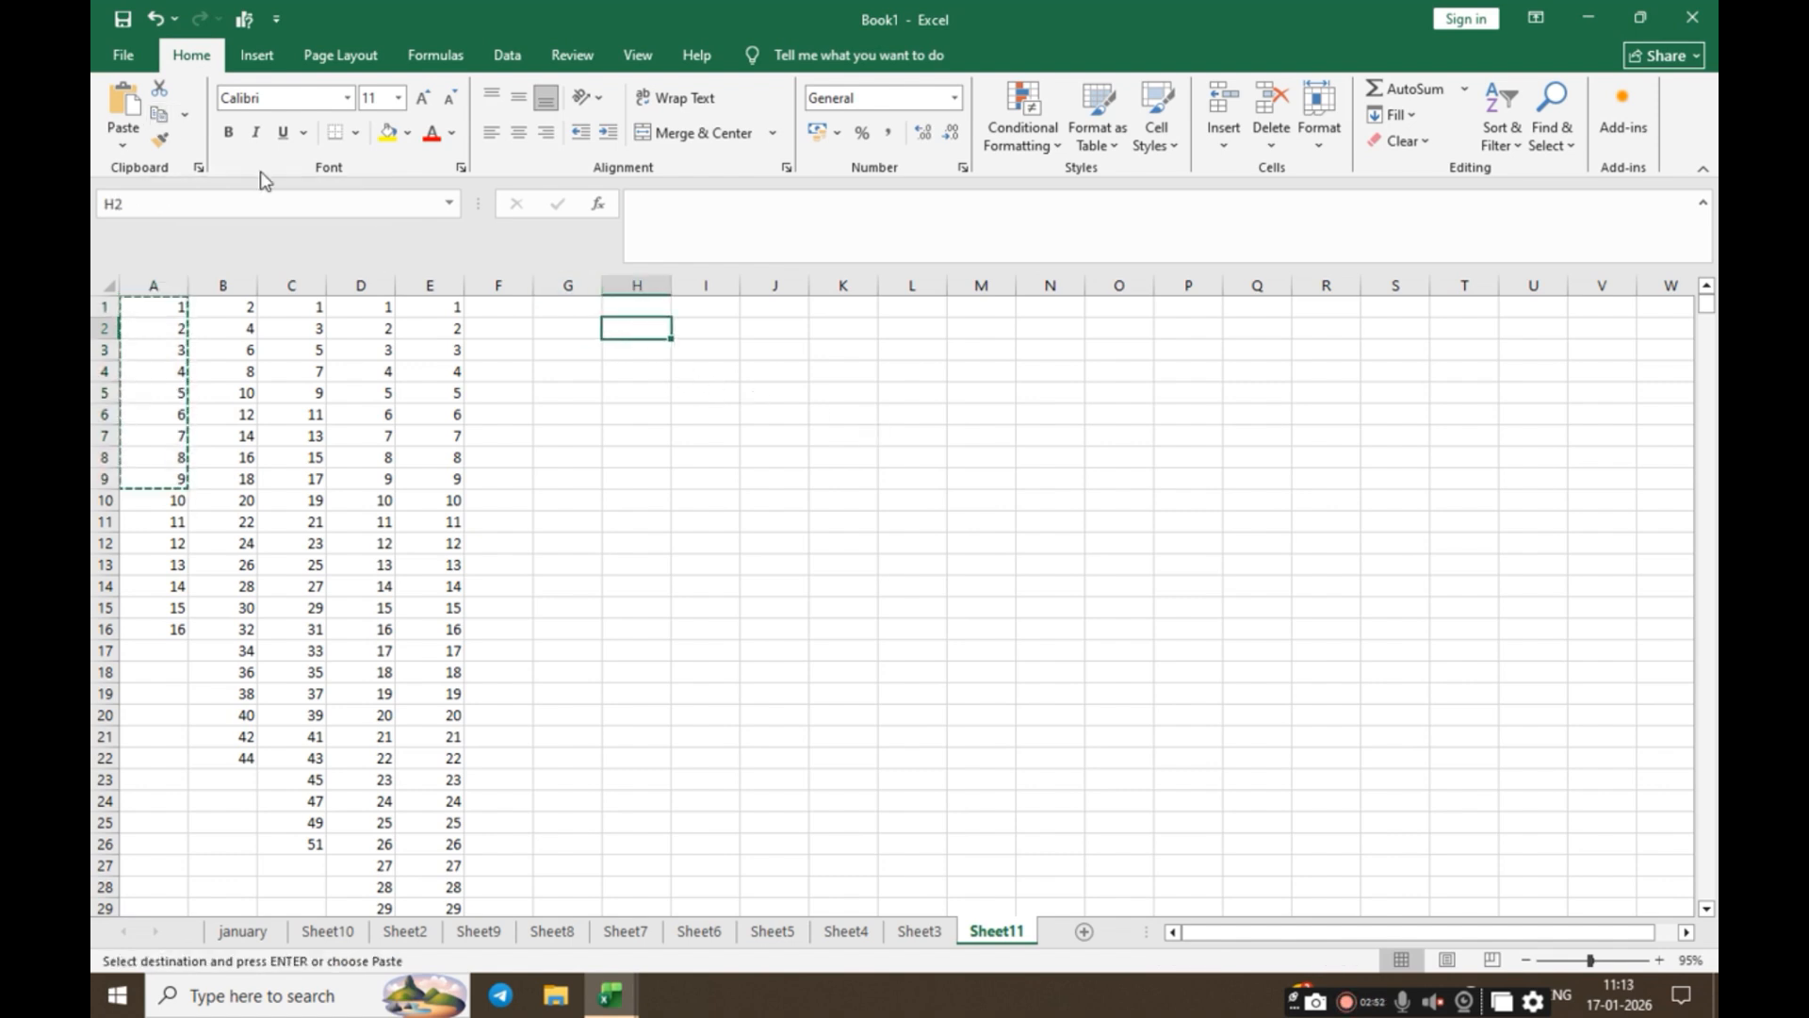
pyautogui.click(123, 106)
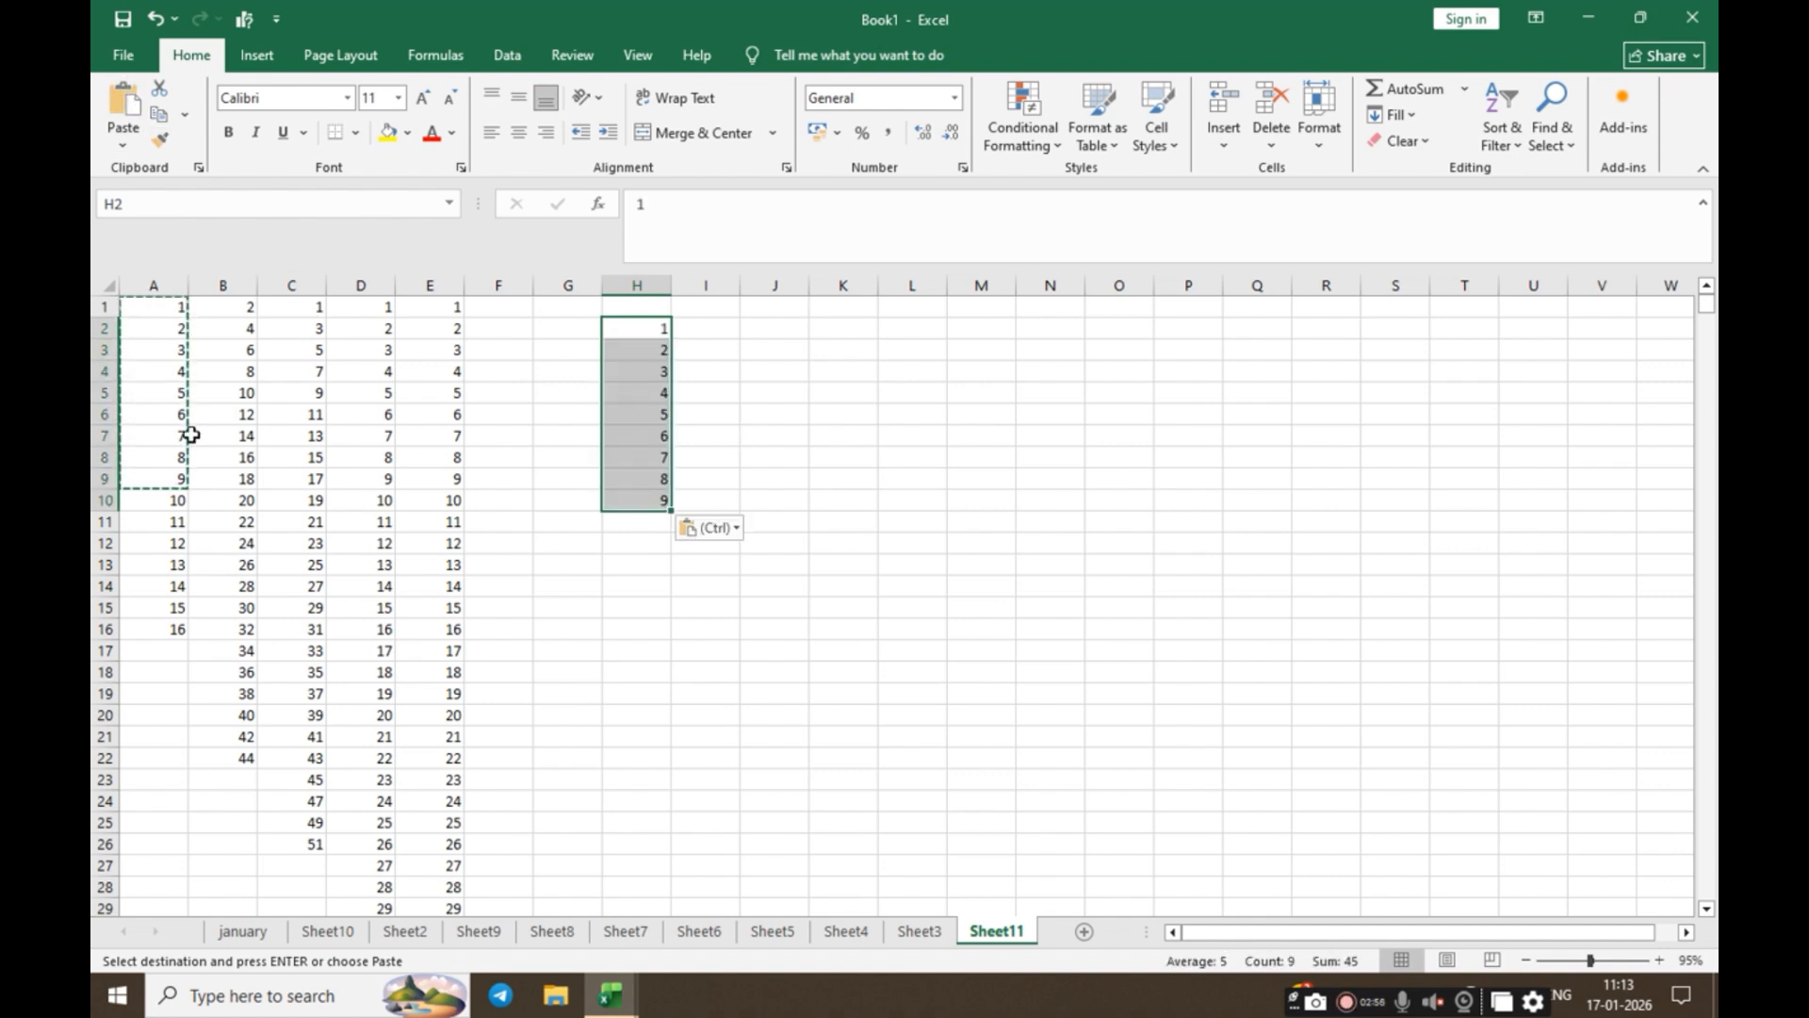
pyautogui.click(702, 328)
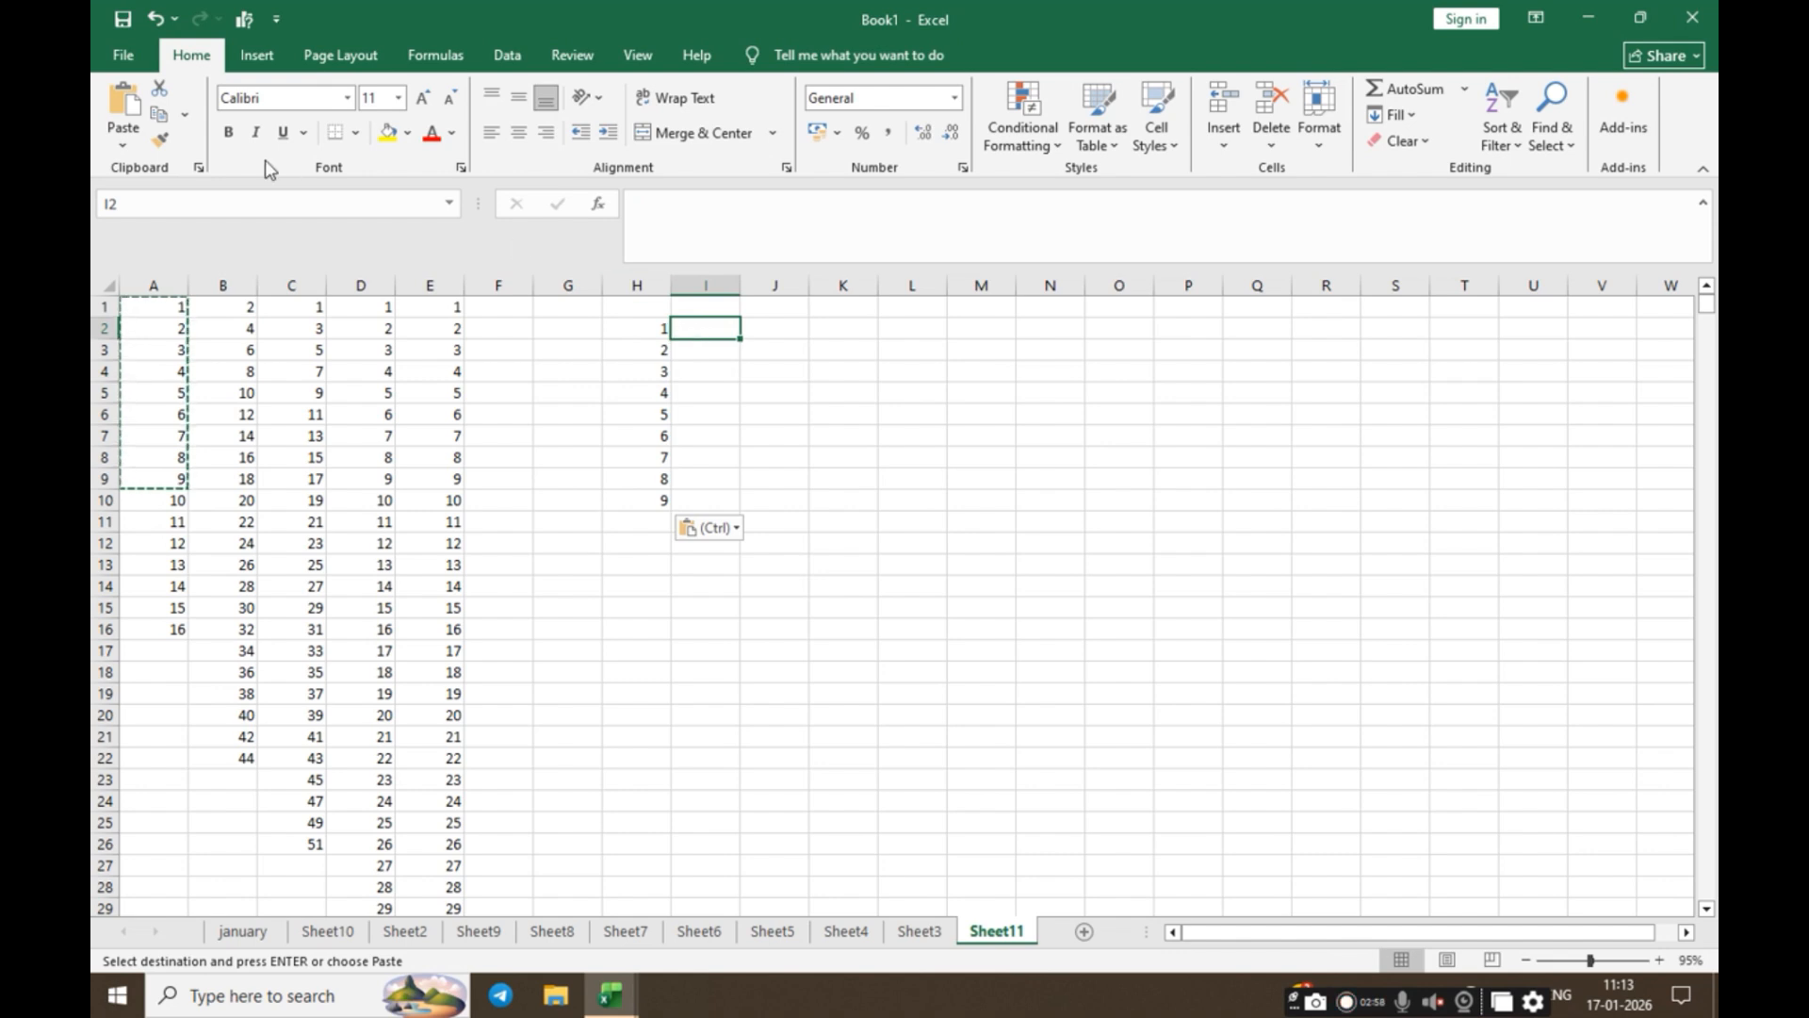
pyautogui.click(123, 106)
pyautogui.click(831, 329)
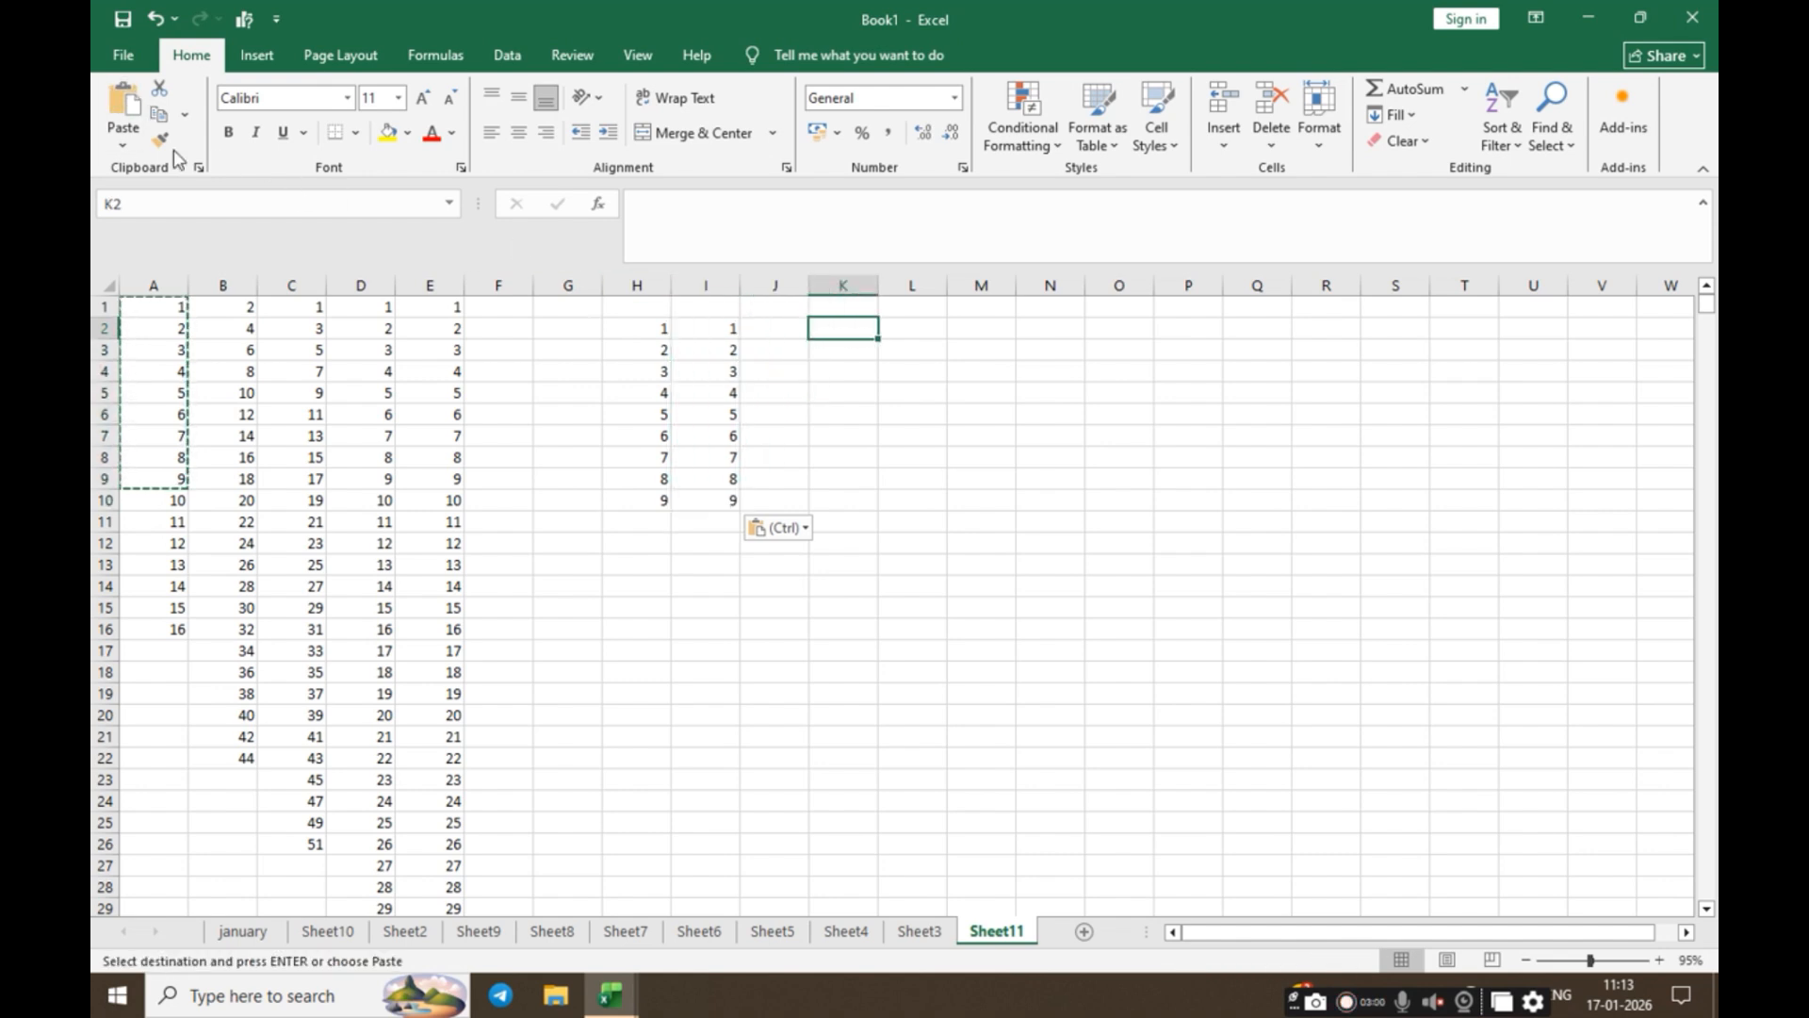
pyautogui.click(124, 119)
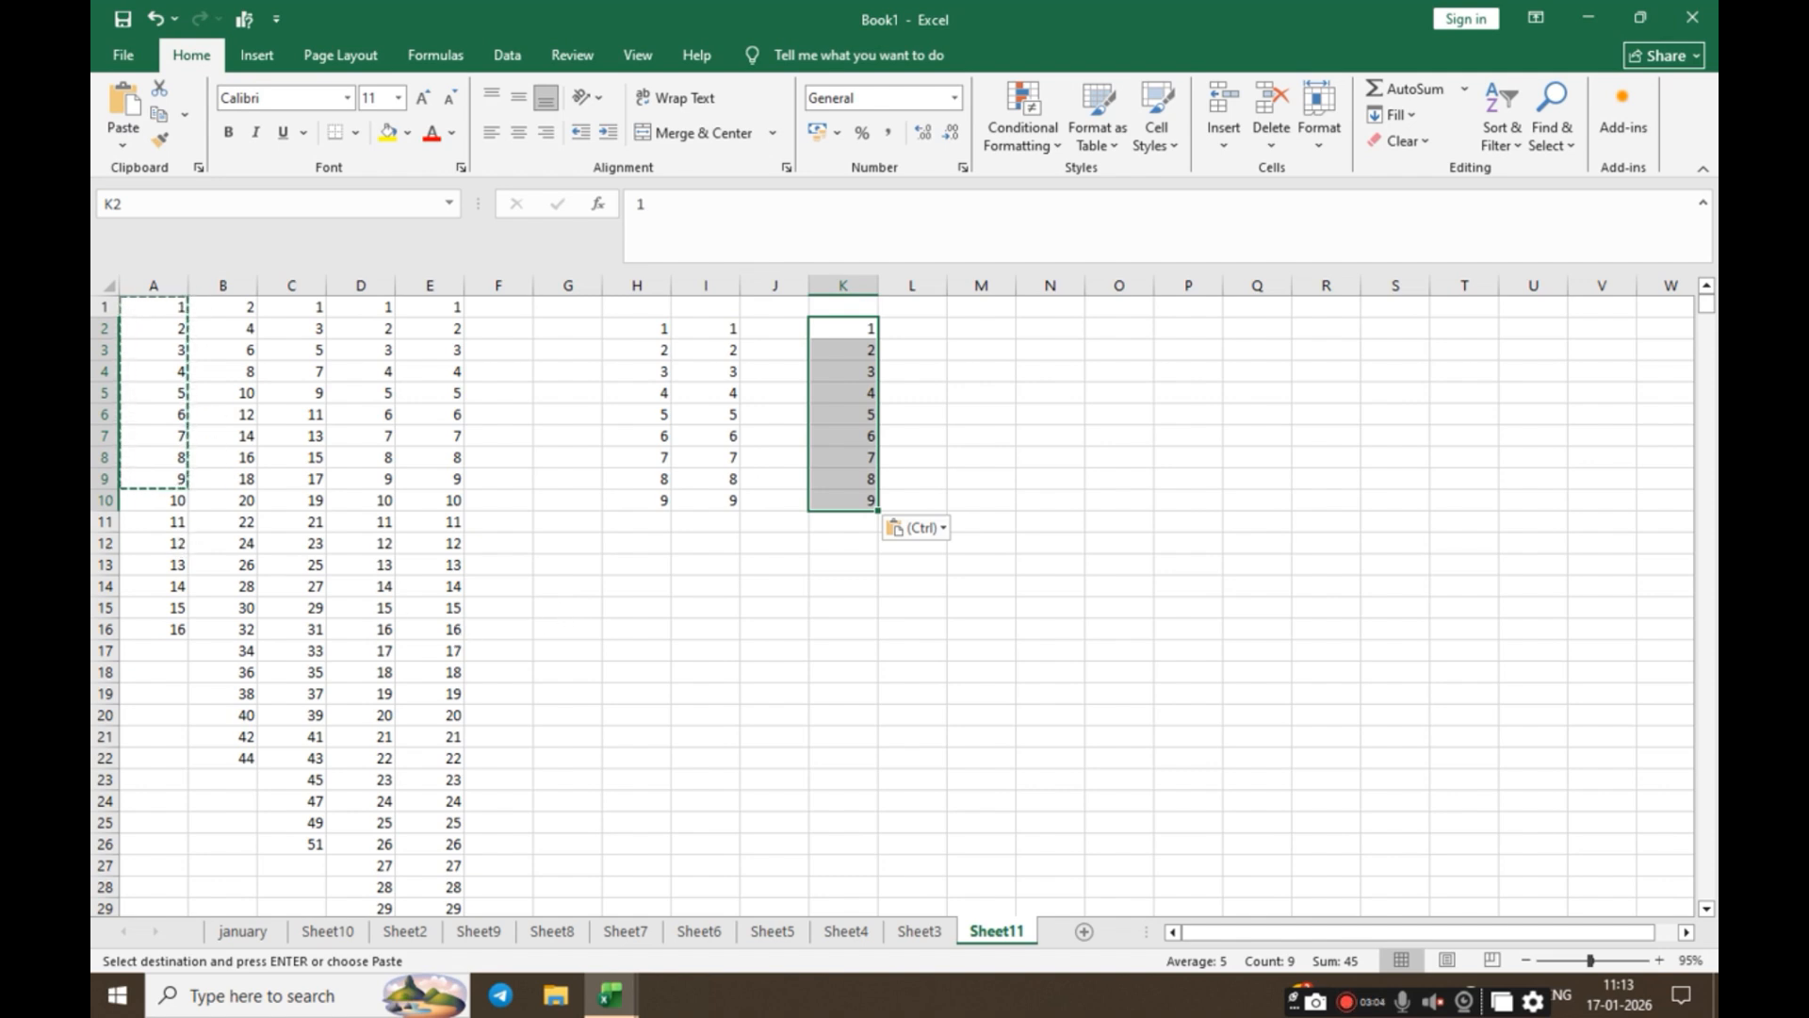
# Step: Paste the copied numbers once more starting at cell J15, and undo that paste
pyautogui.click(792, 601)
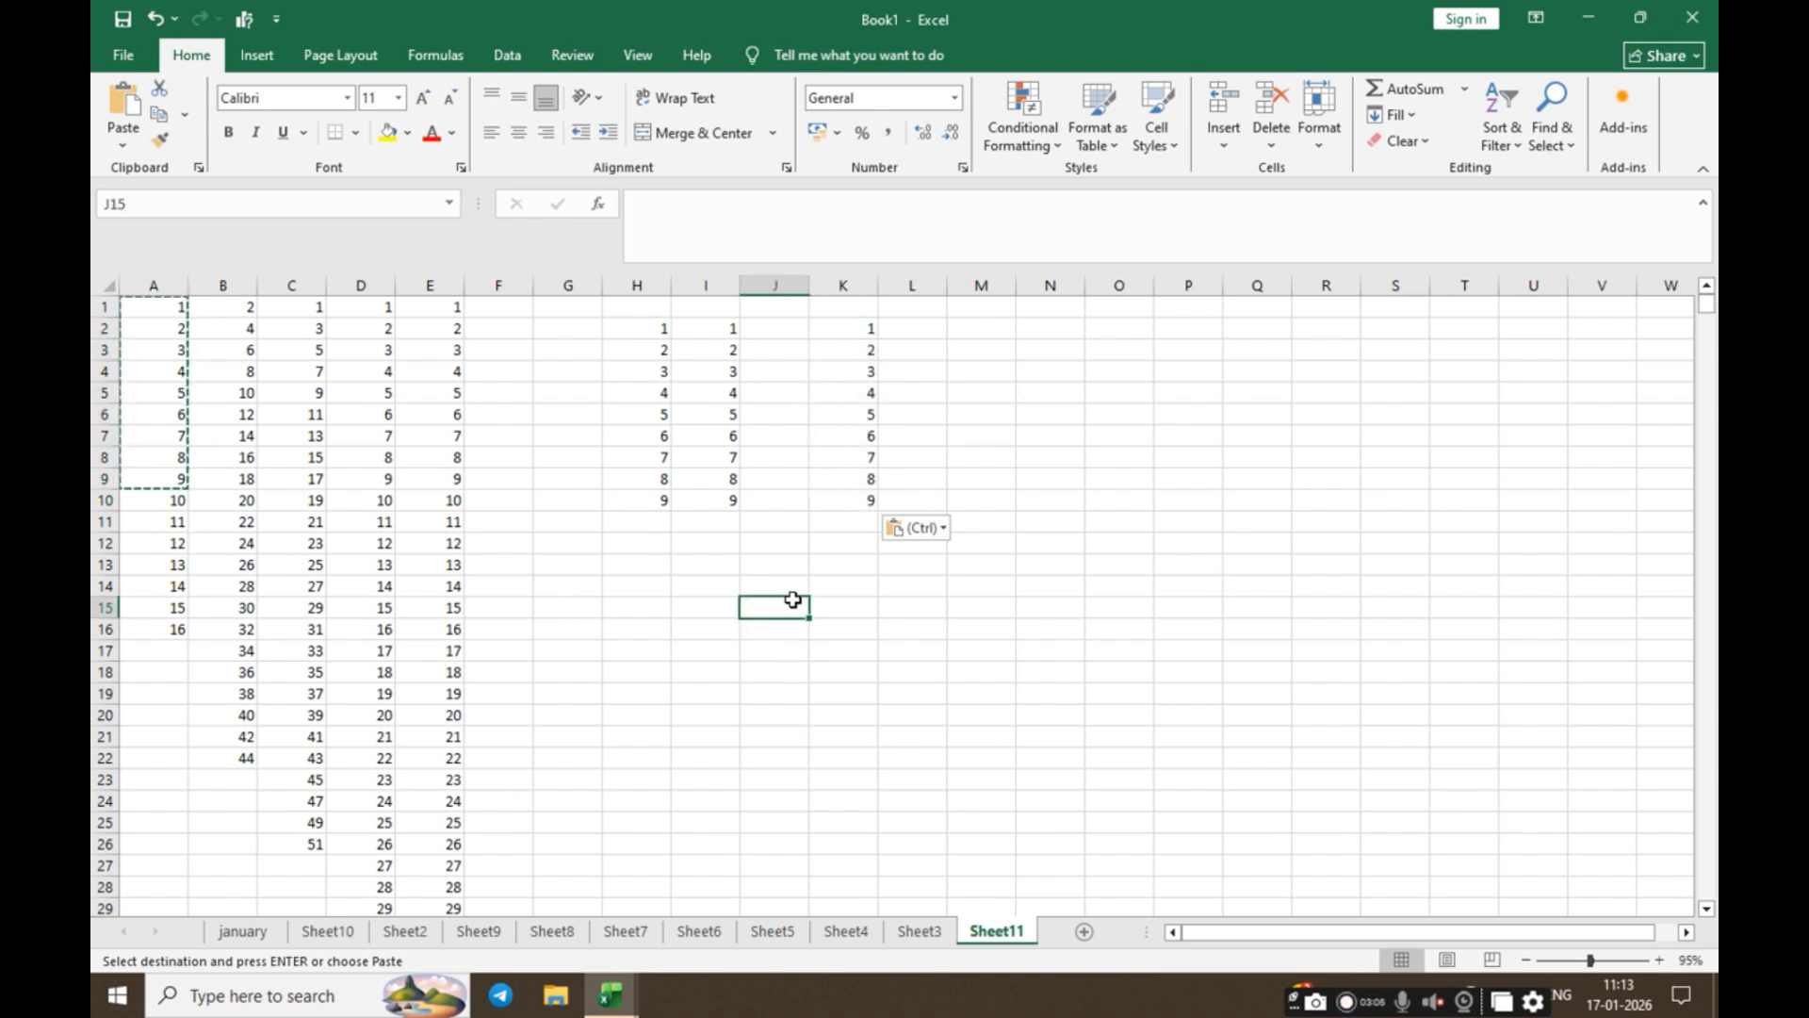
pyautogui.press('Return')
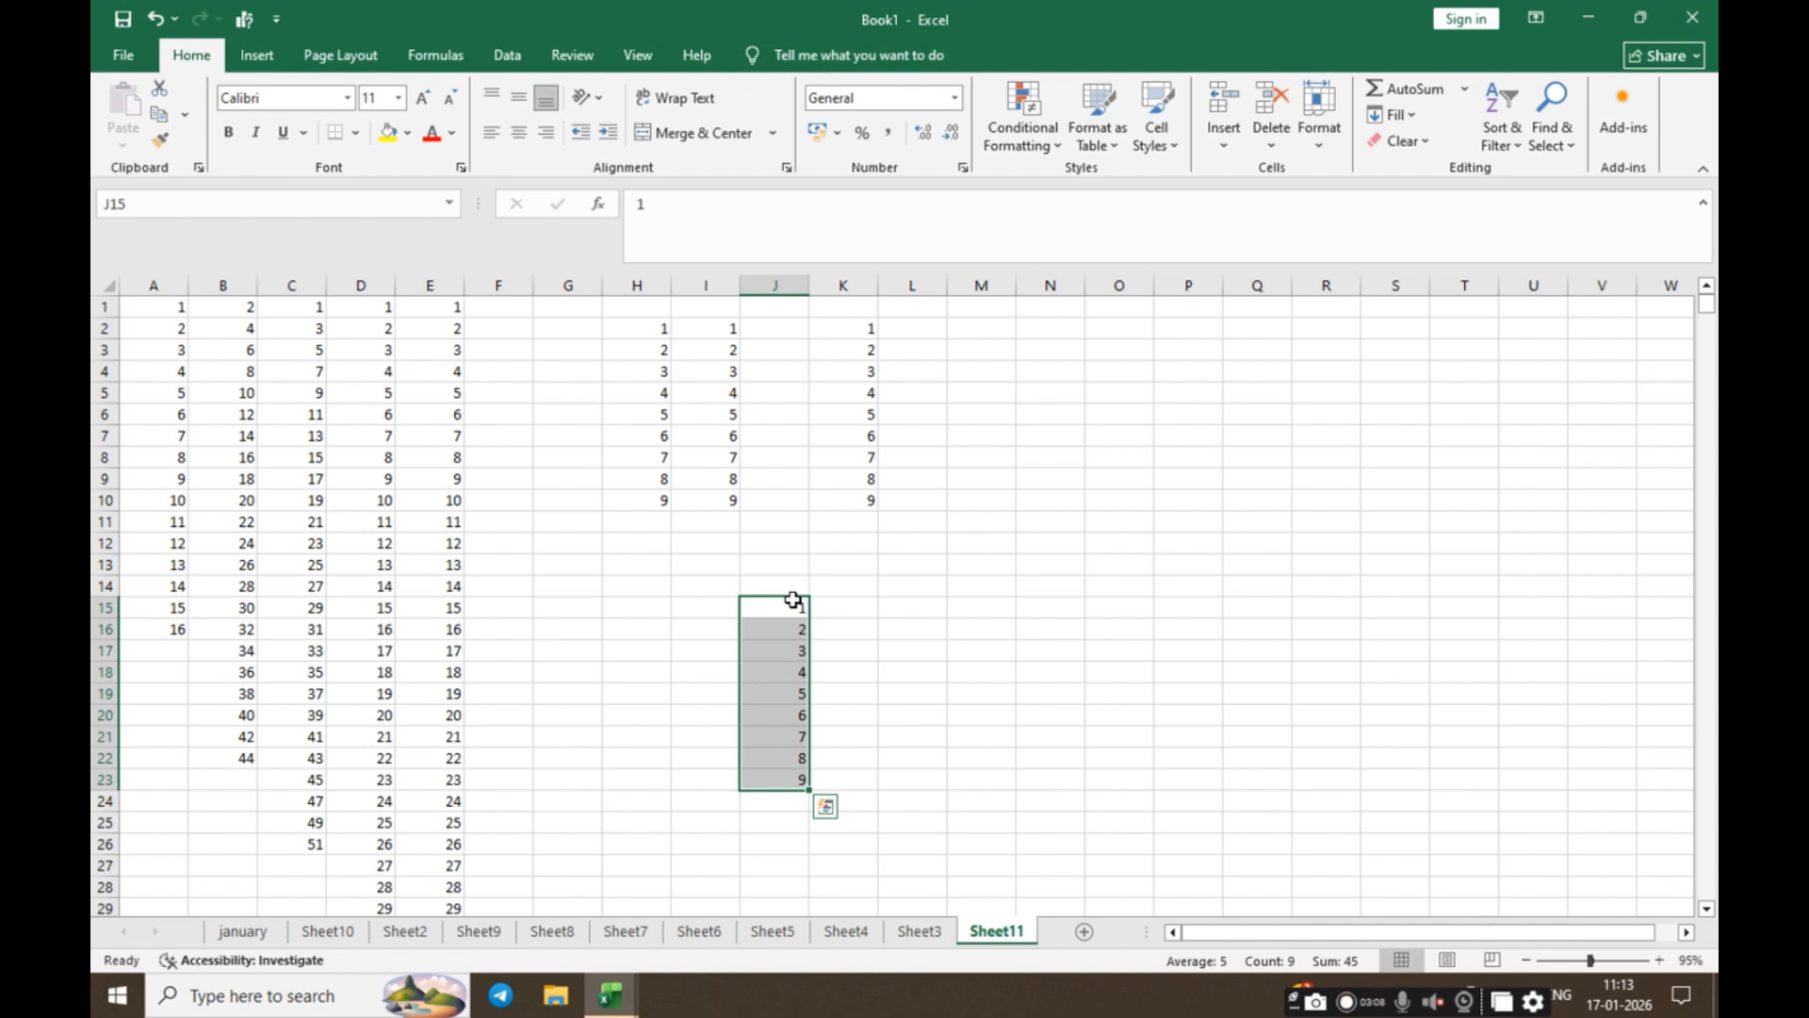
pyautogui.hotkey('ctrl', 'z')
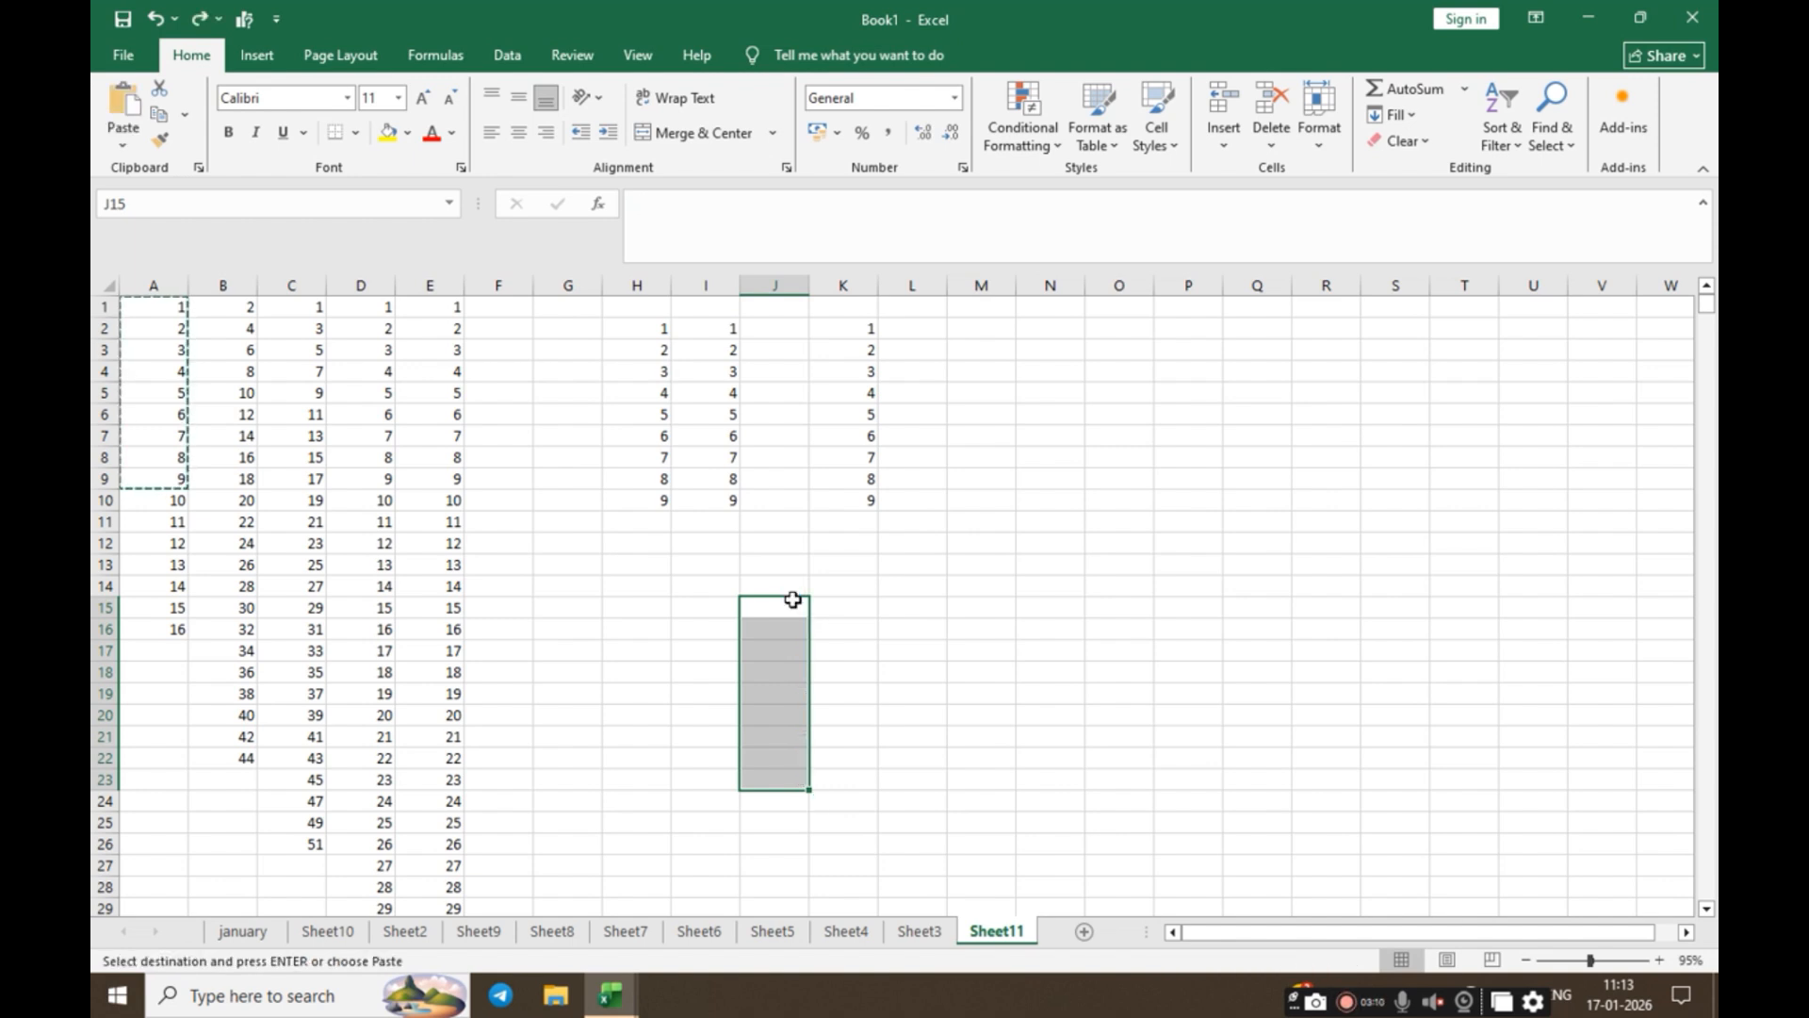
pyautogui.click(834, 584)
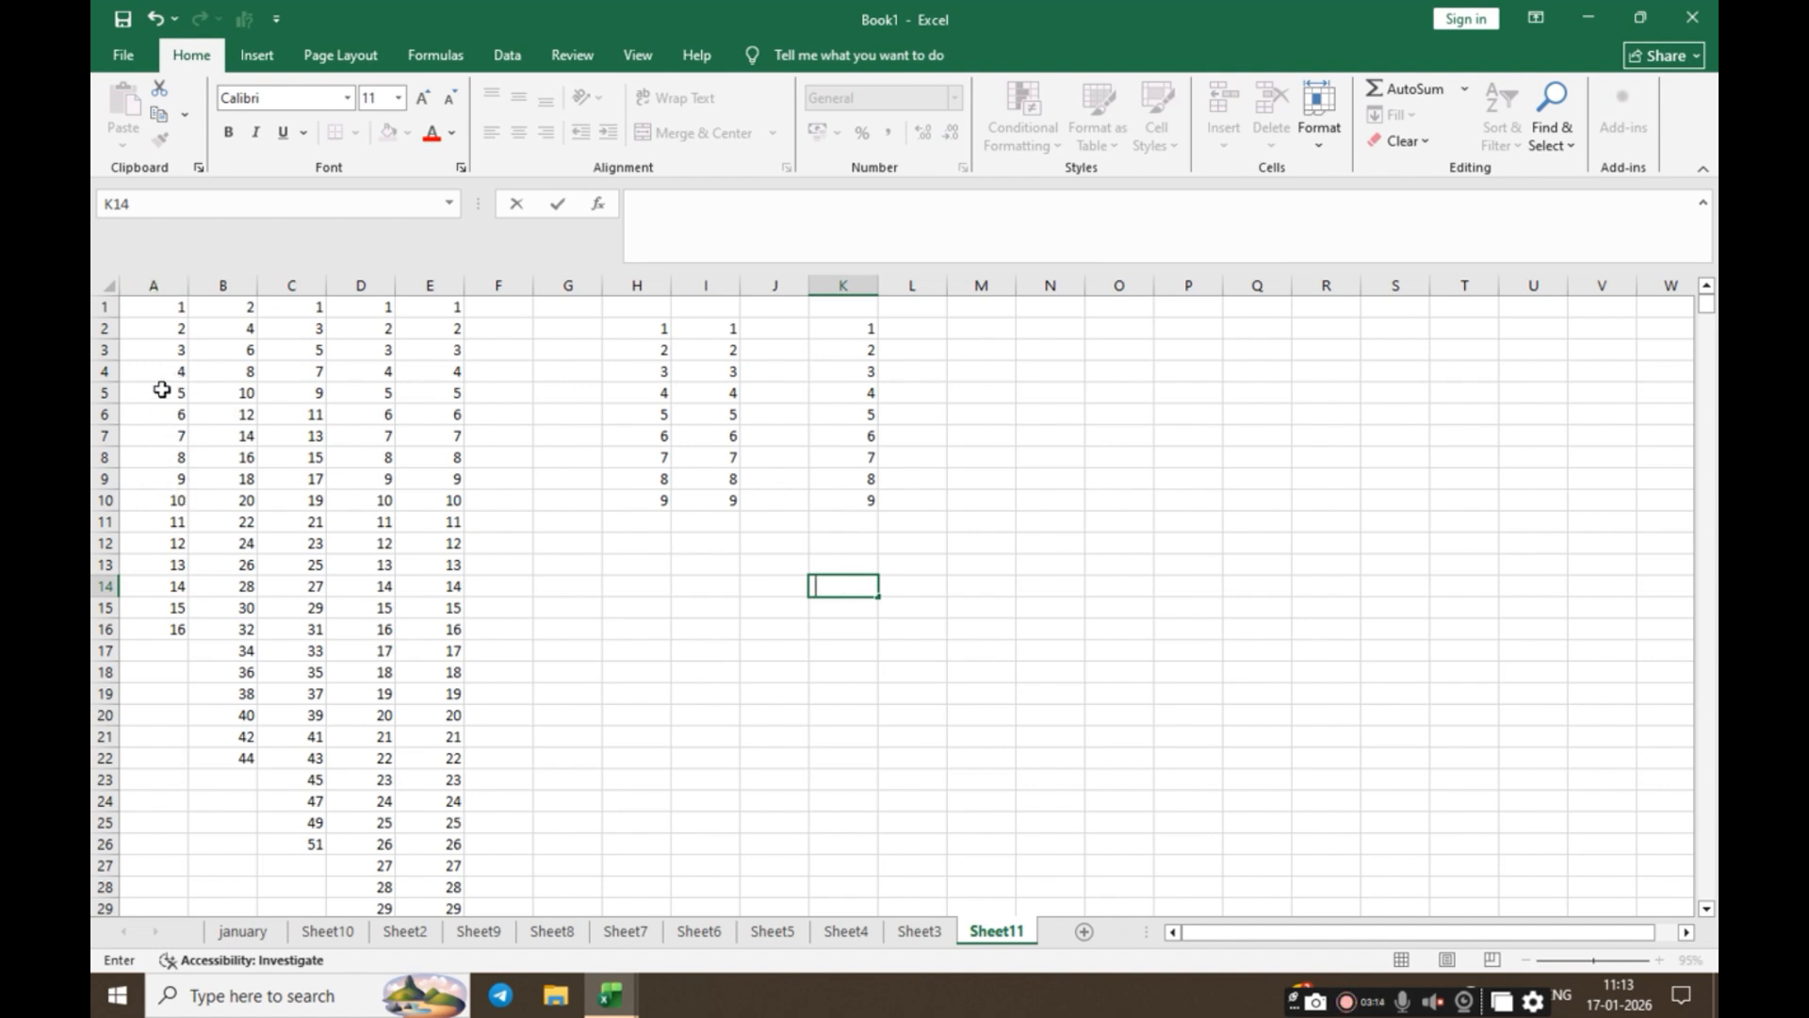
pyautogui.click(707, 637)
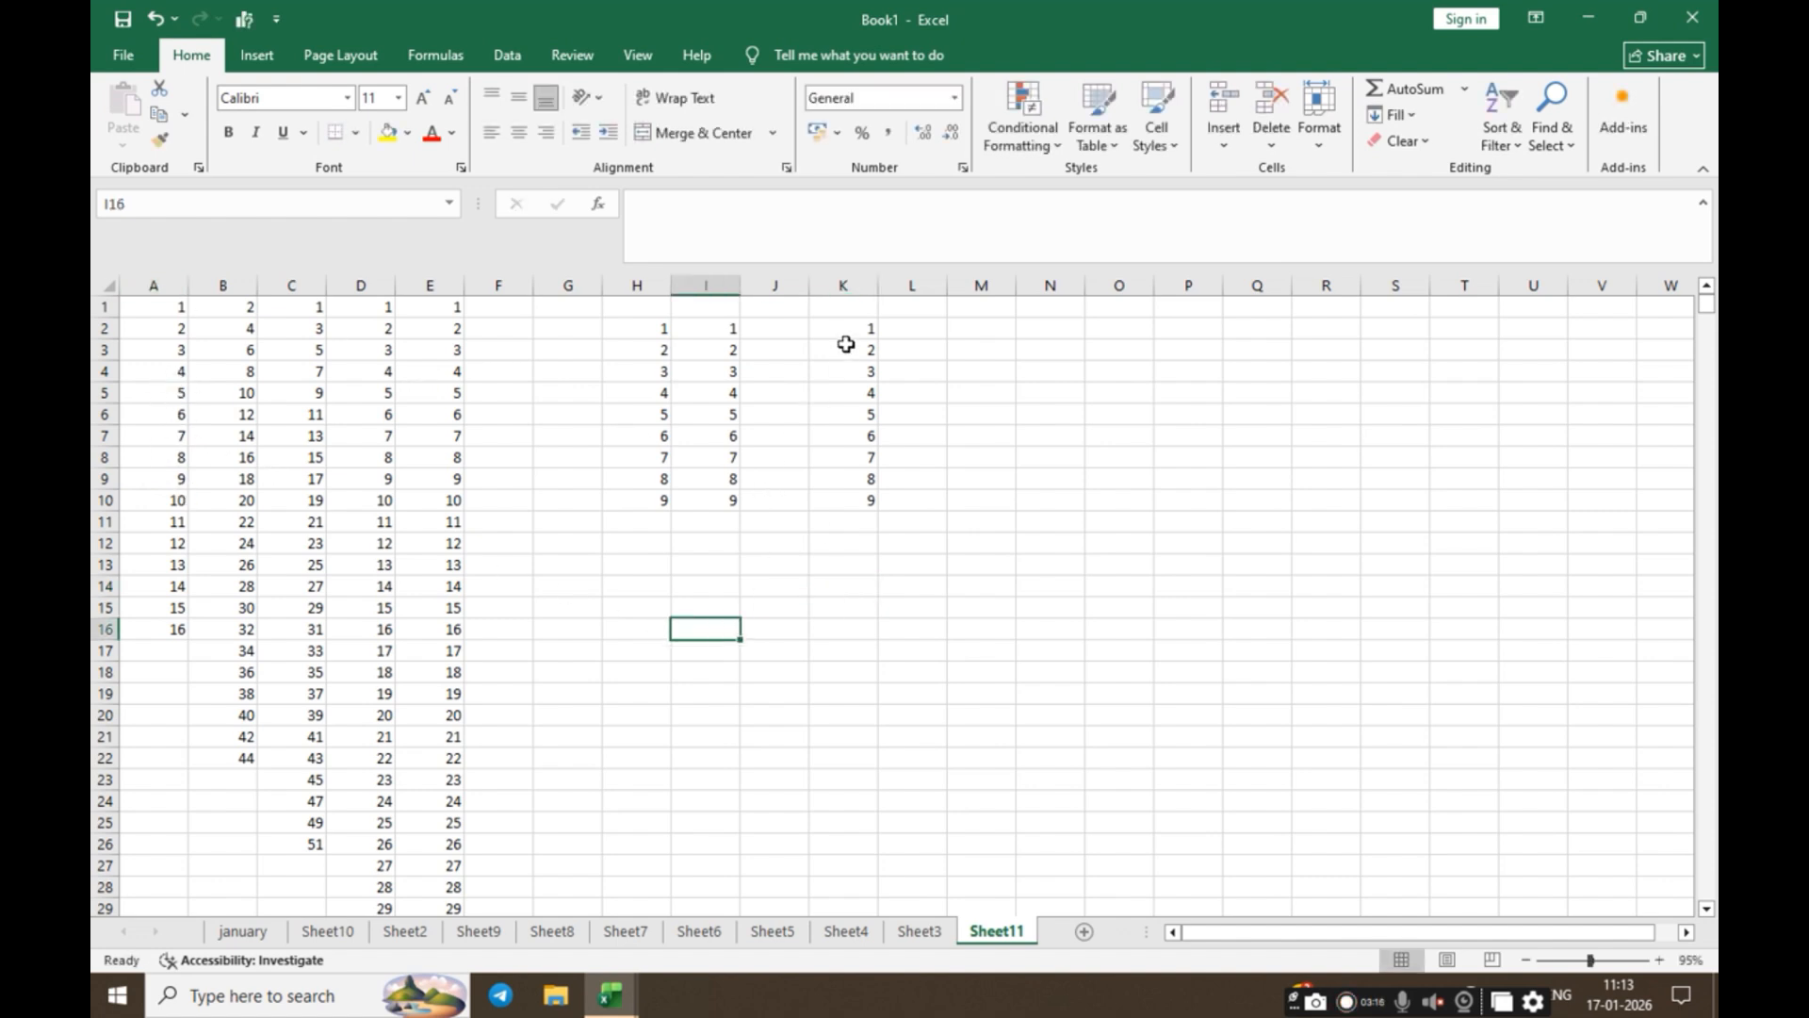
# Step: Cut the numbers in cells K2:K10 and paste them starting at cell G2
pyautogui.moveTo(844, 334); pyautogui.dragTo(848, 506)
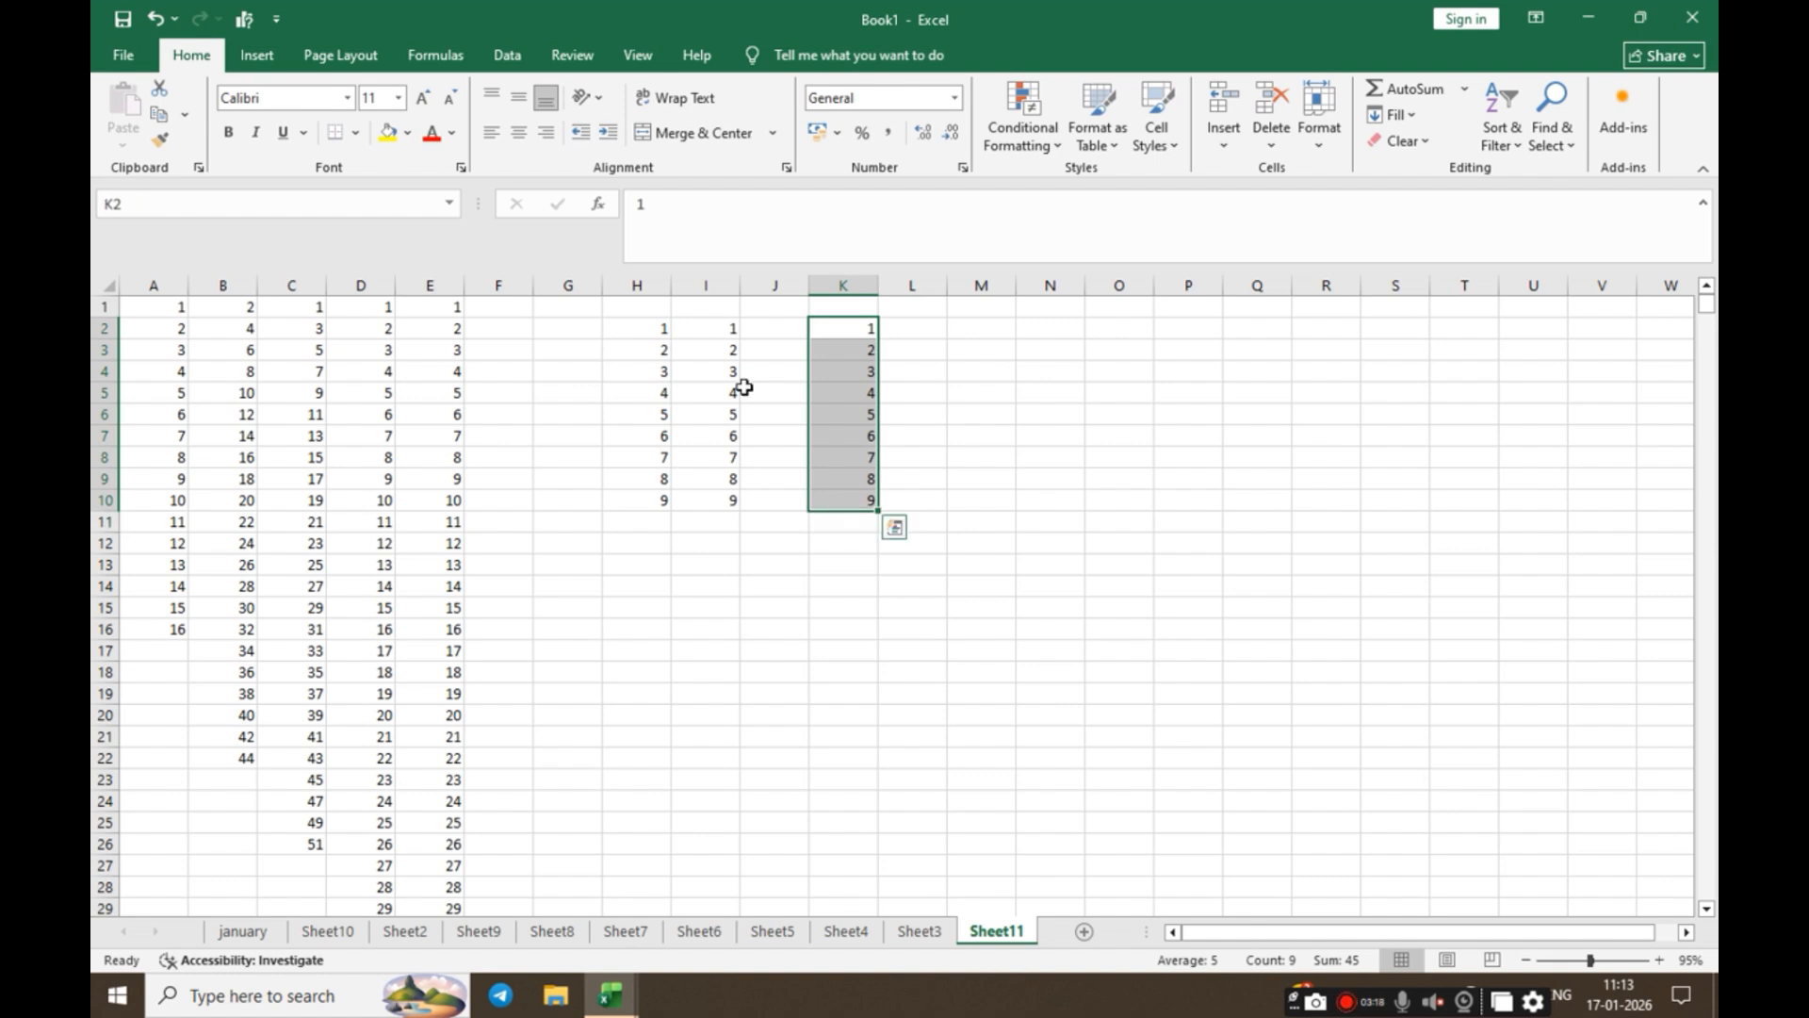
pyautogui.click(160, 87)
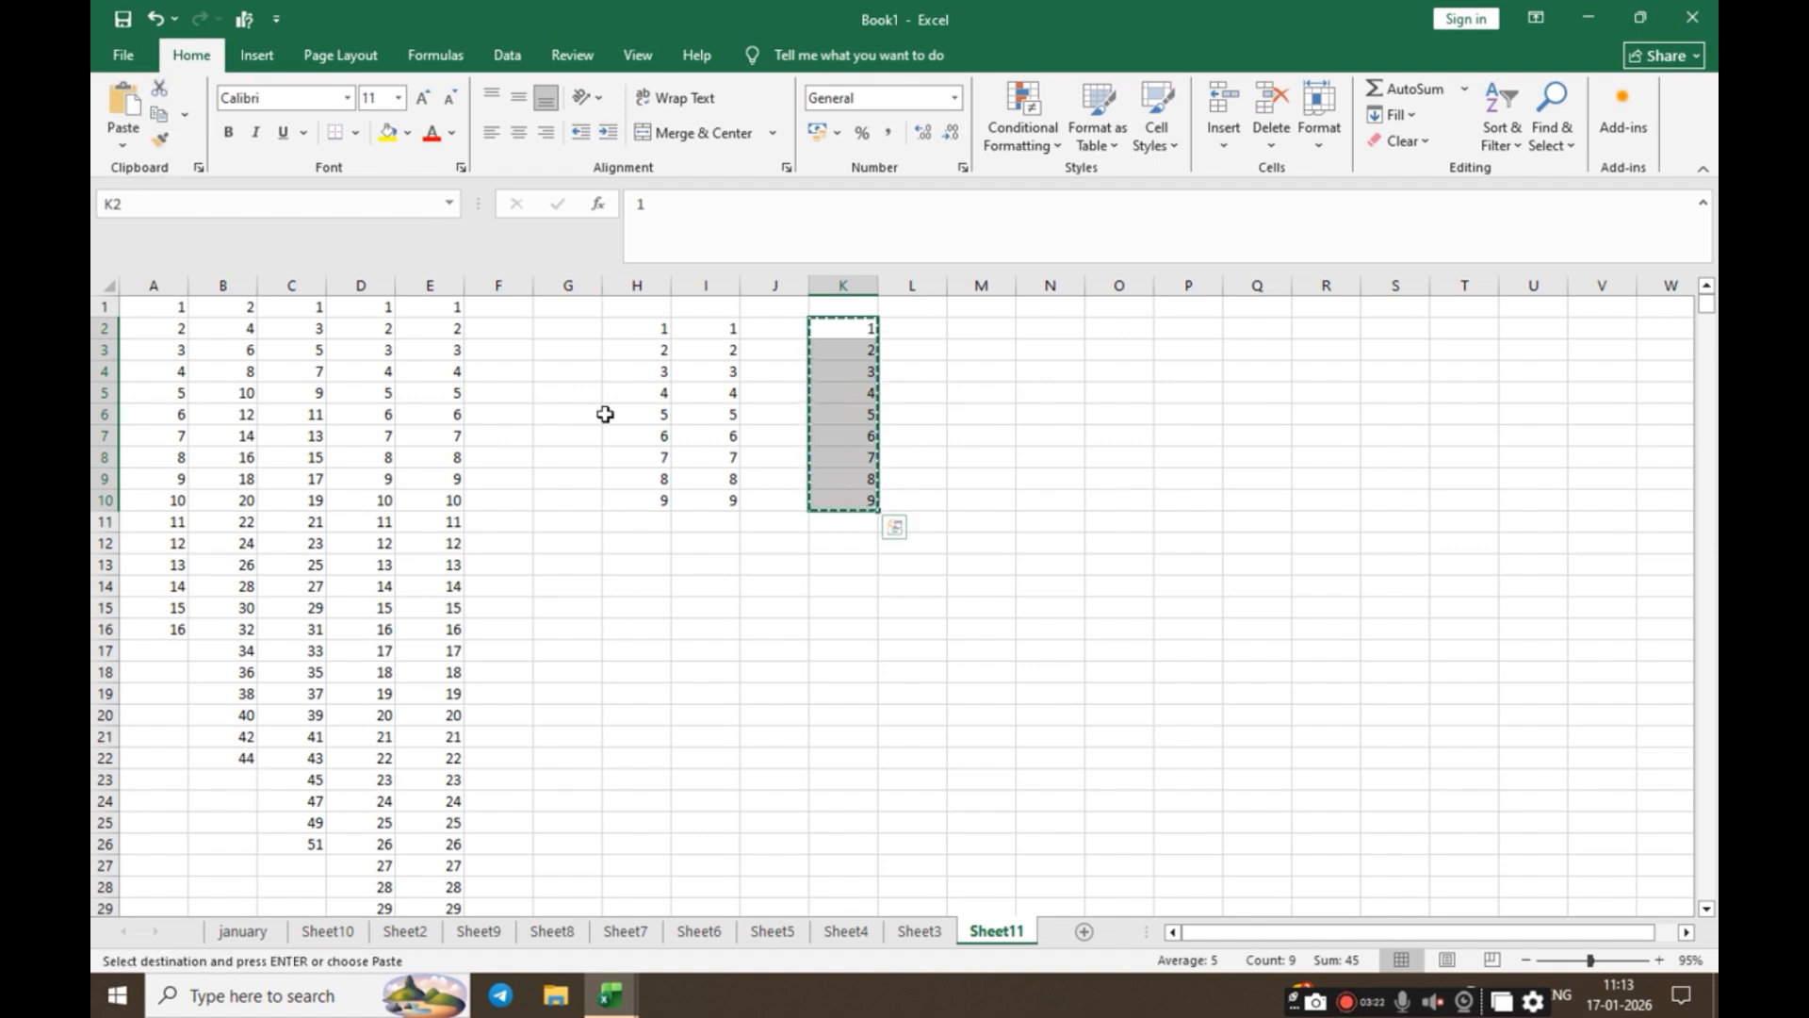
pyautogui.click(557, 329)
pyautogui.click(131, 113)
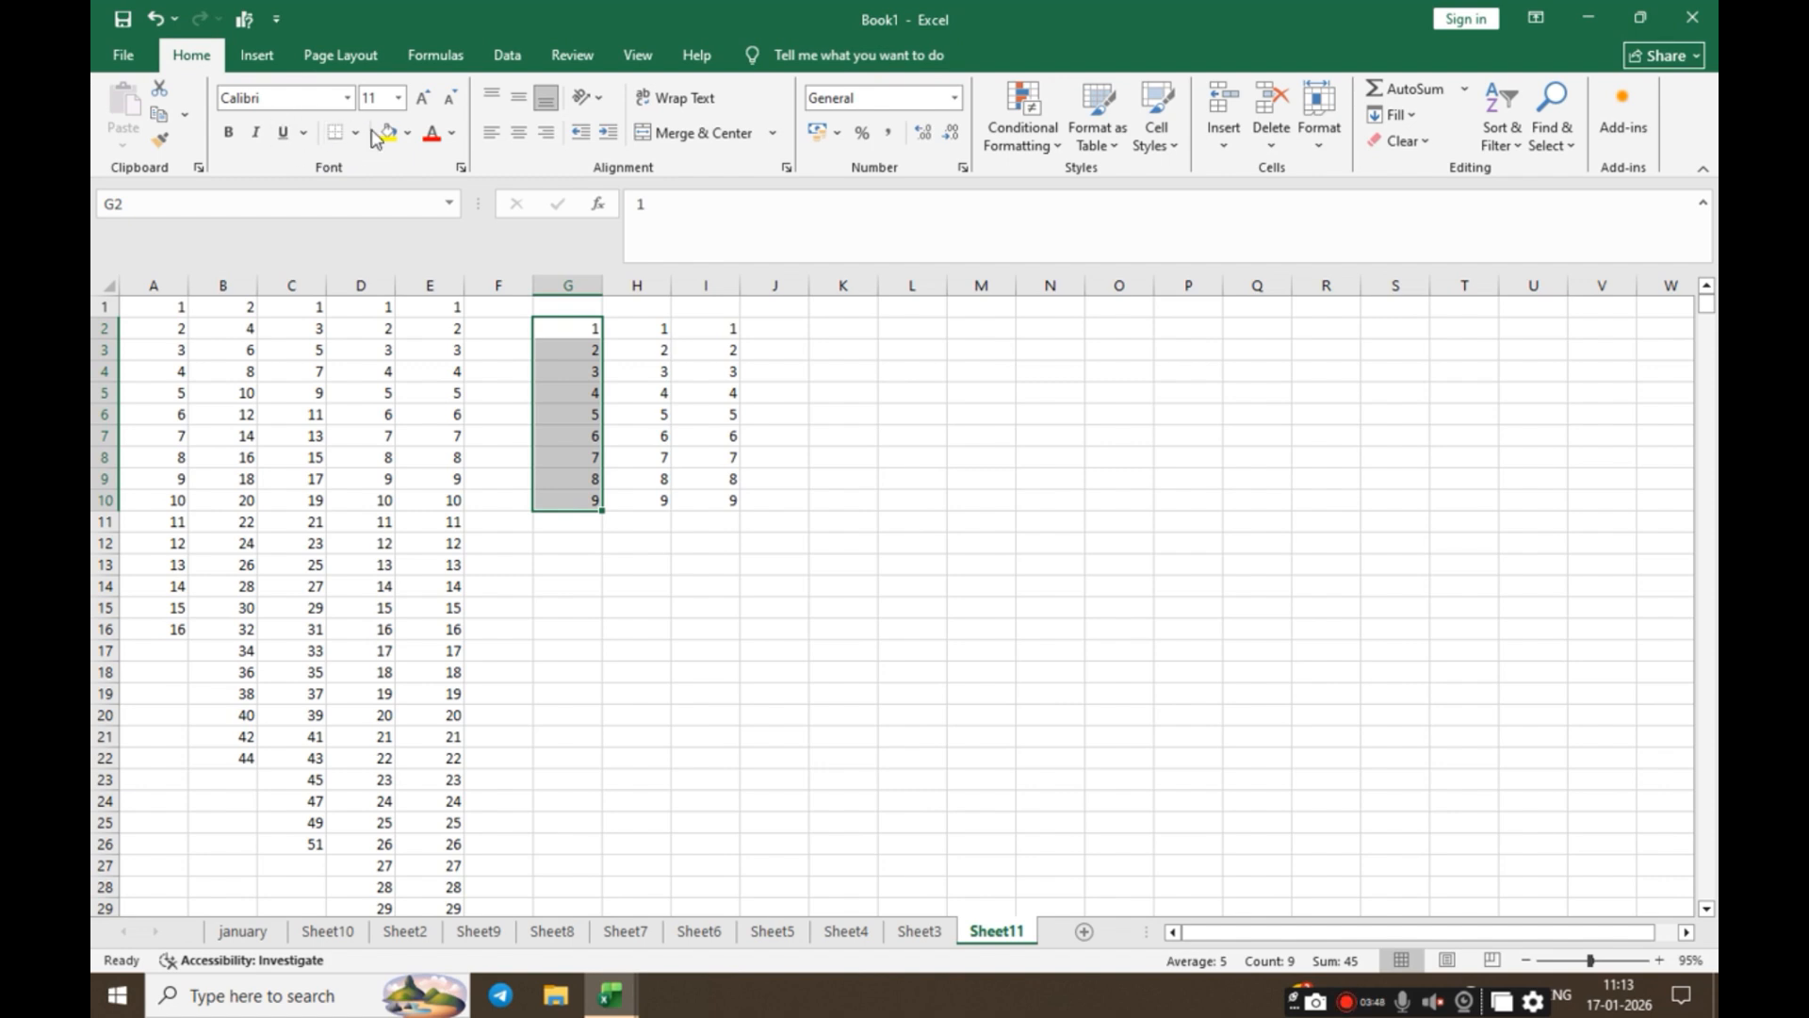
# Step: Set the font of cells B2:D10 to Arial Black at size 22
pyautogui.click(302, 416)
pyautogui.moveTo(214, 326); pyautogui.dragTo(386, 499)
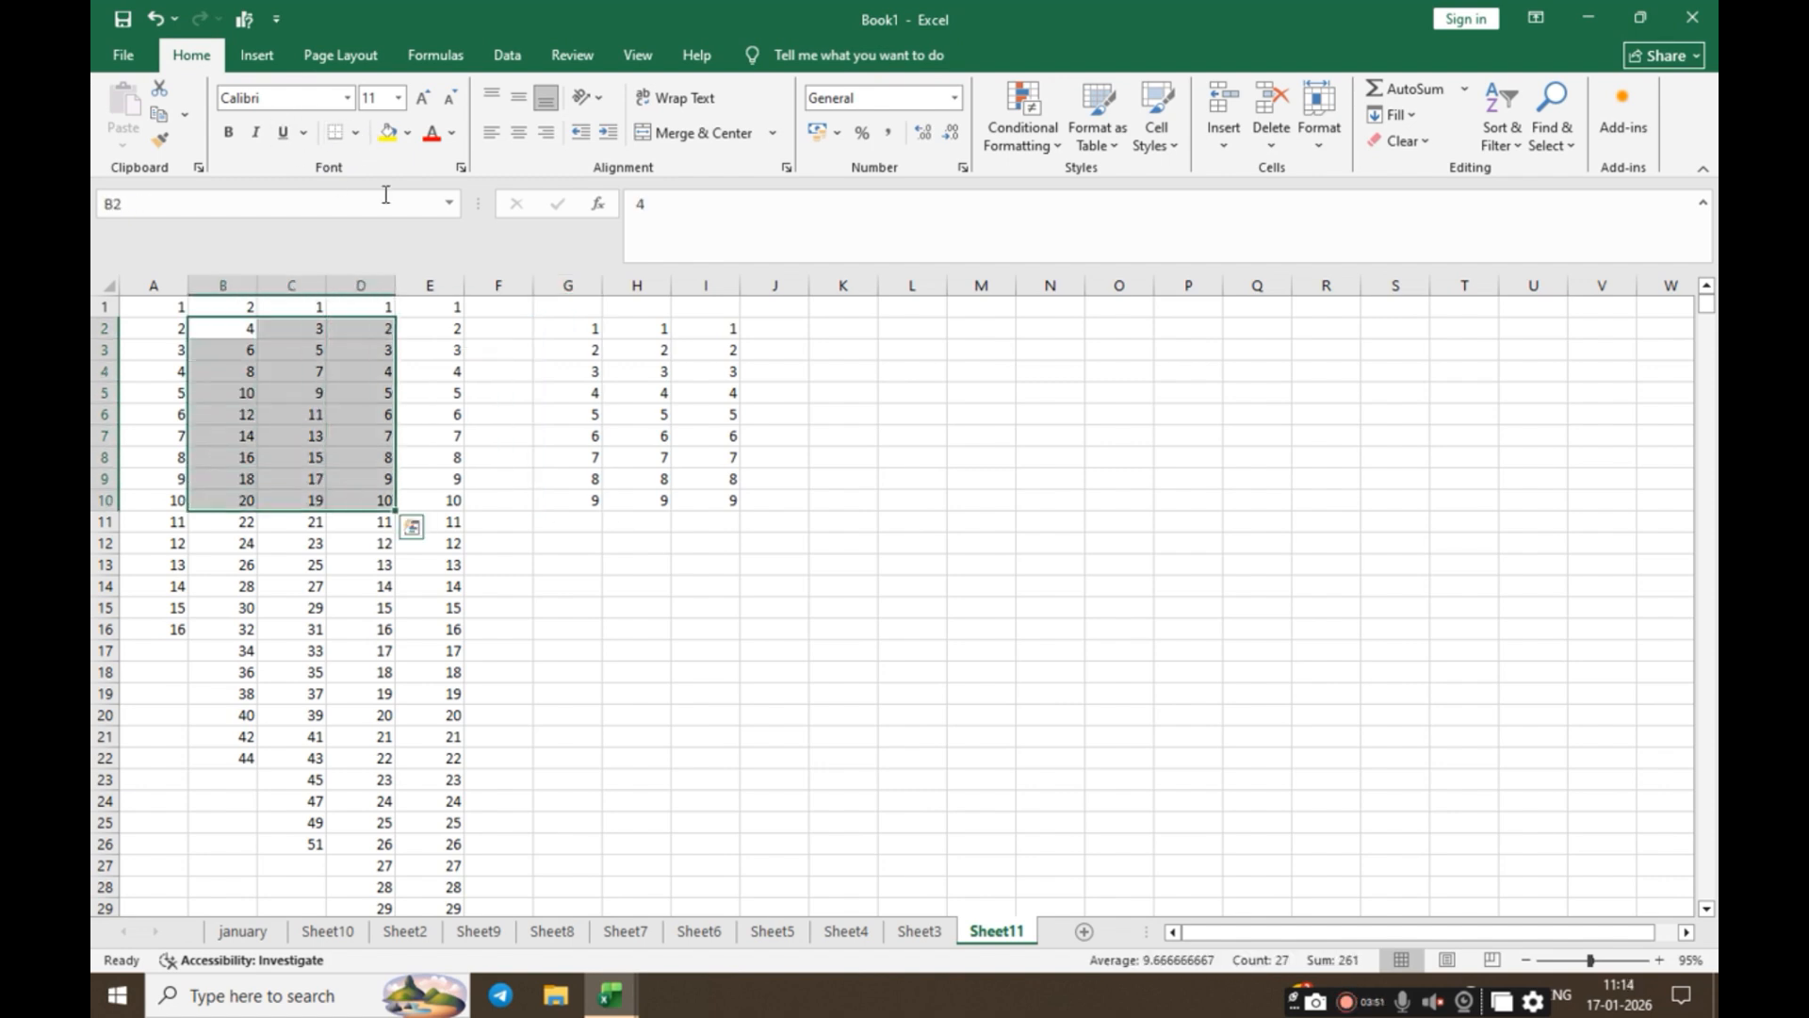
pyautogui.click(347, 98)
pyautogui.click(341, 288)
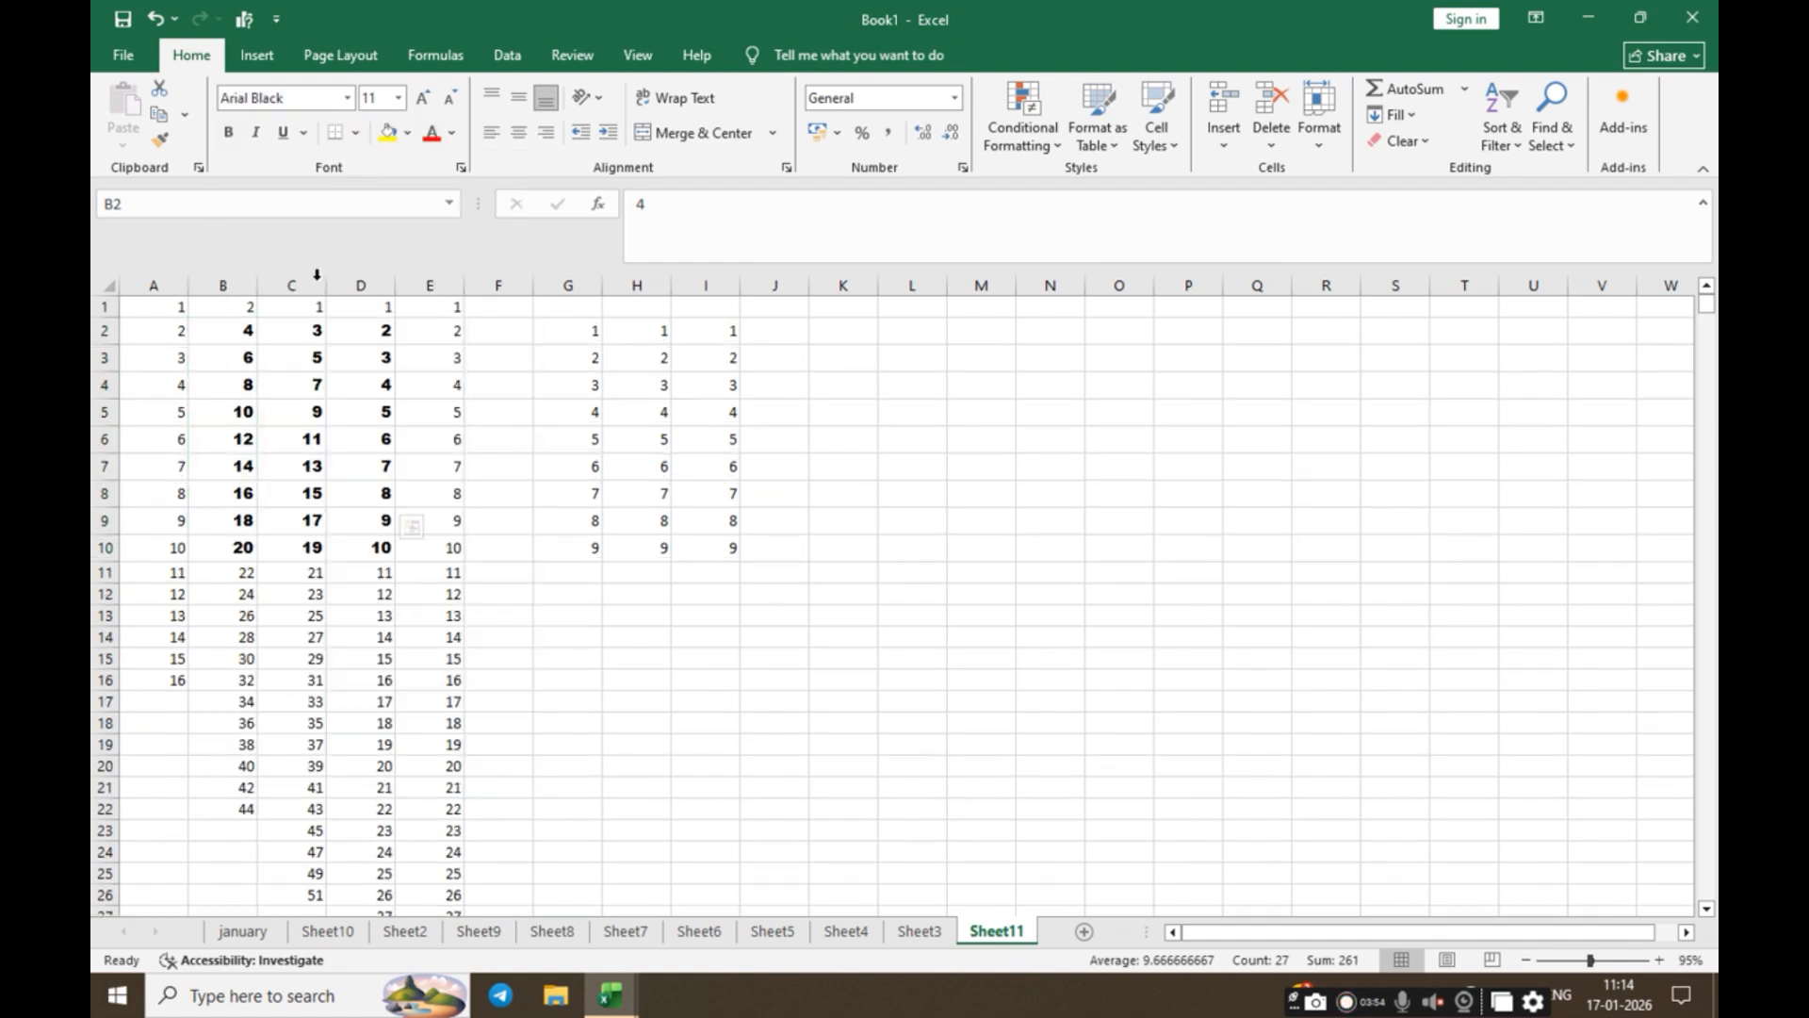
pyautogui.click(397, 98)
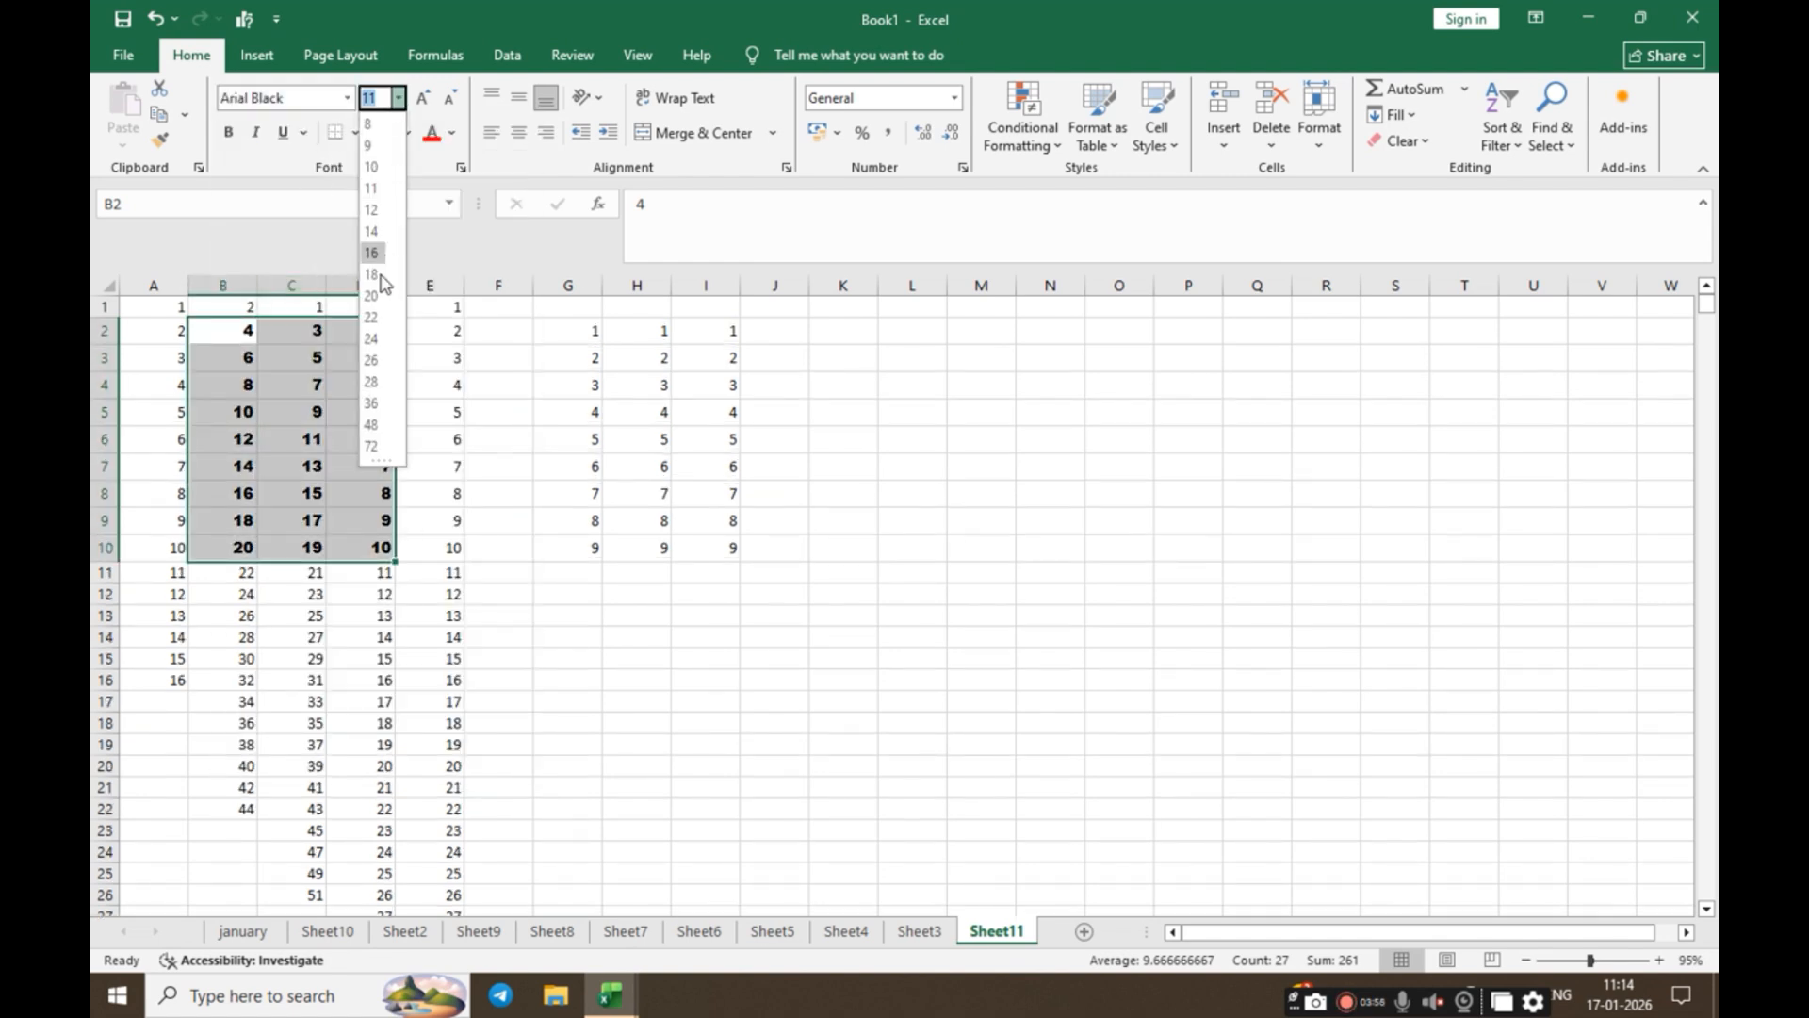
pyautogui.click(372, 318)
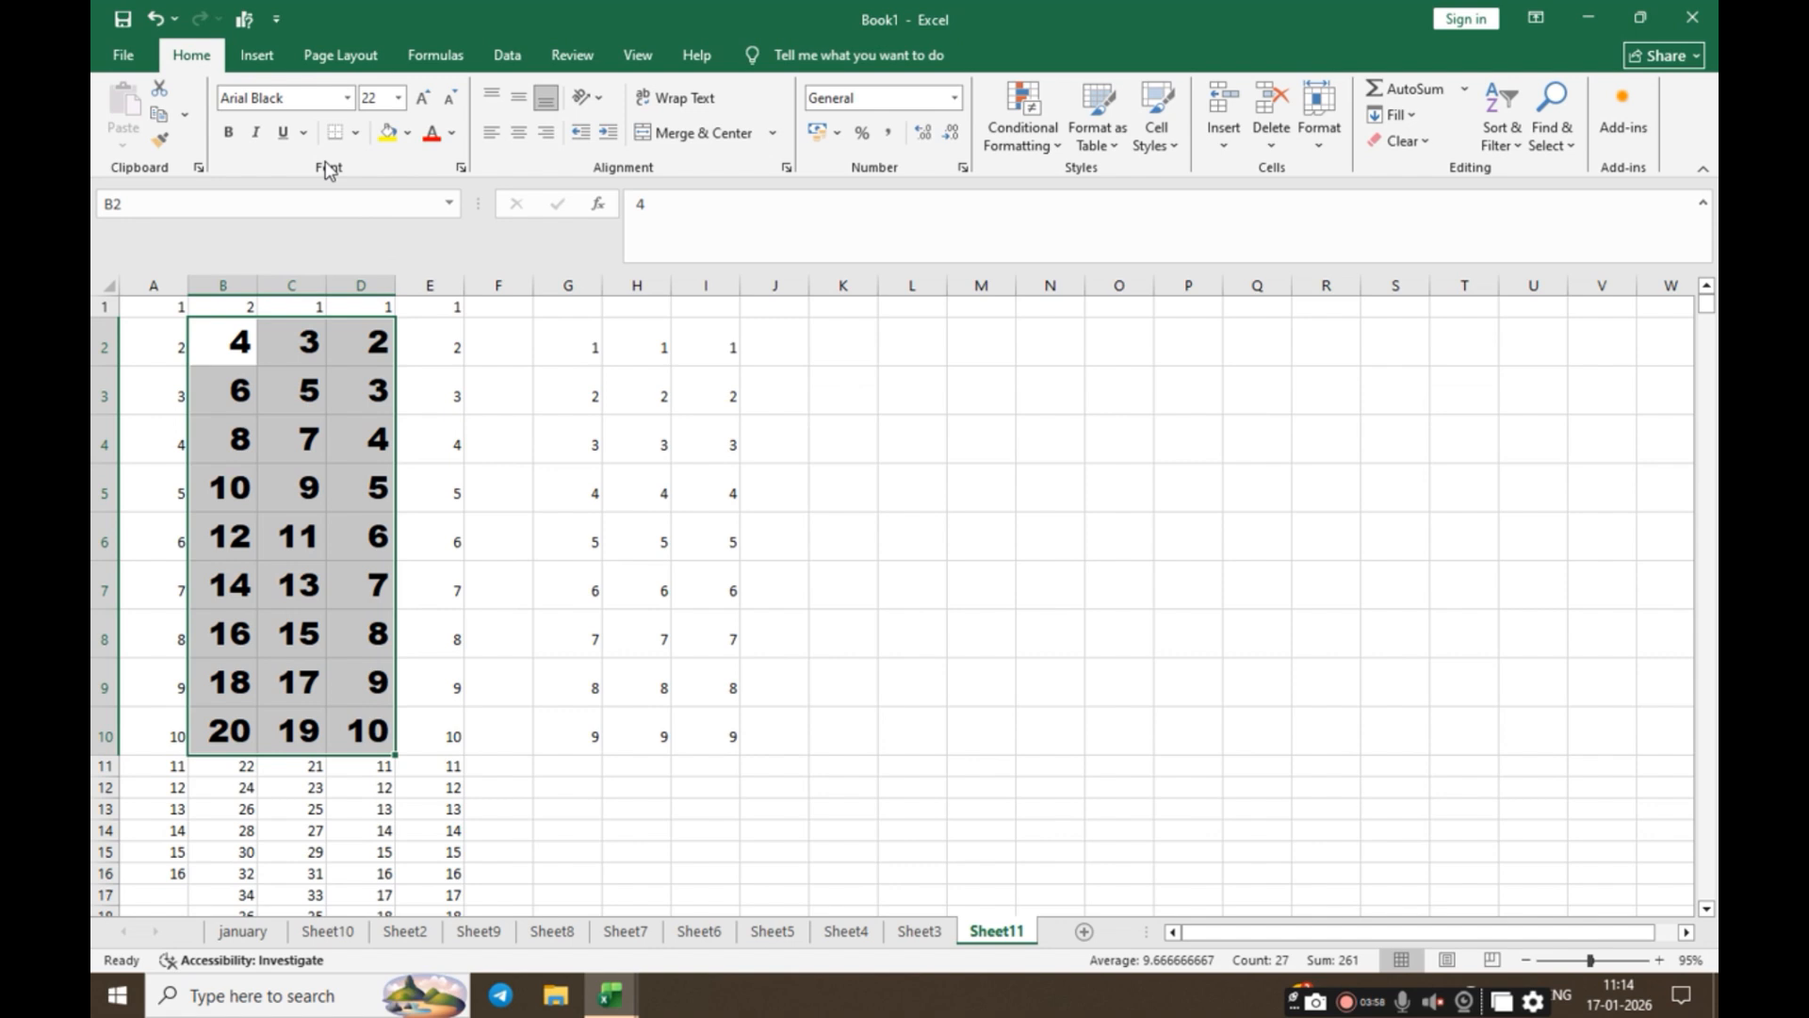
# Step: Format cells B2:D10 as bold and italic with a double underline, and apply all borders to them
pyautogui.click(228, 133)
pyautogui.click(256, 133)
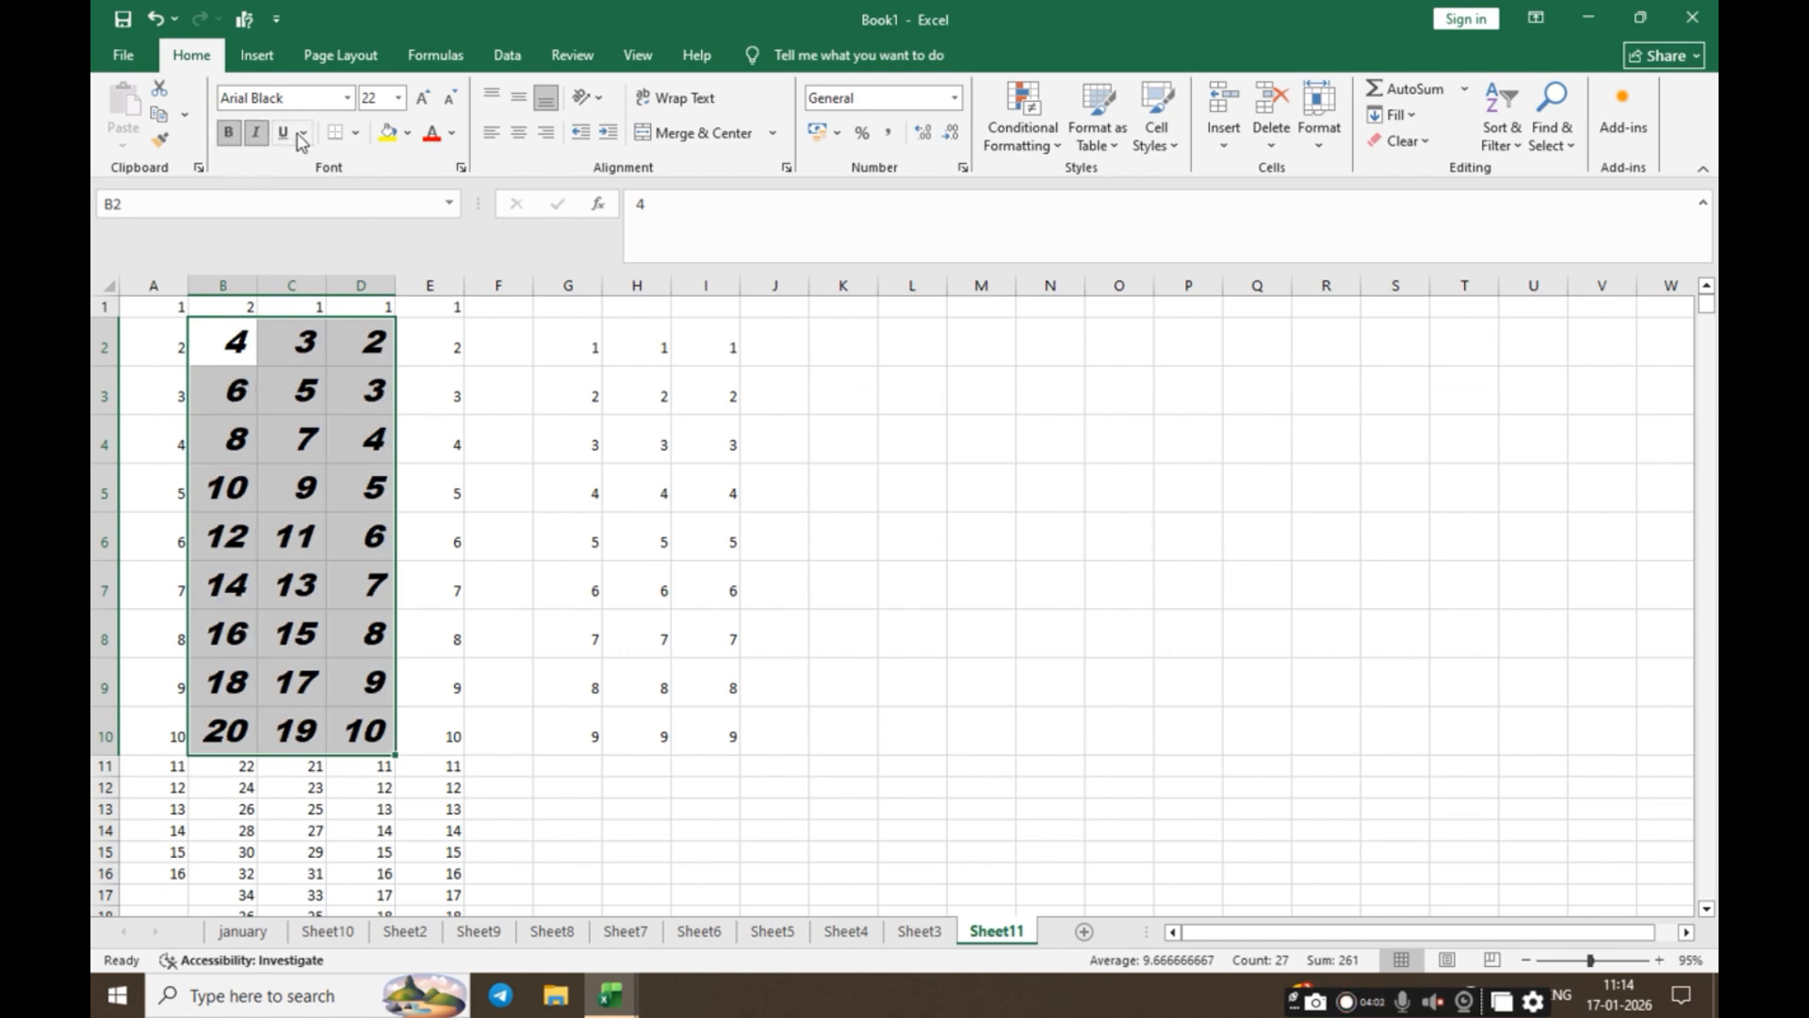
pyautogui.click(303, 133)
pyautogui.click(341, 184)
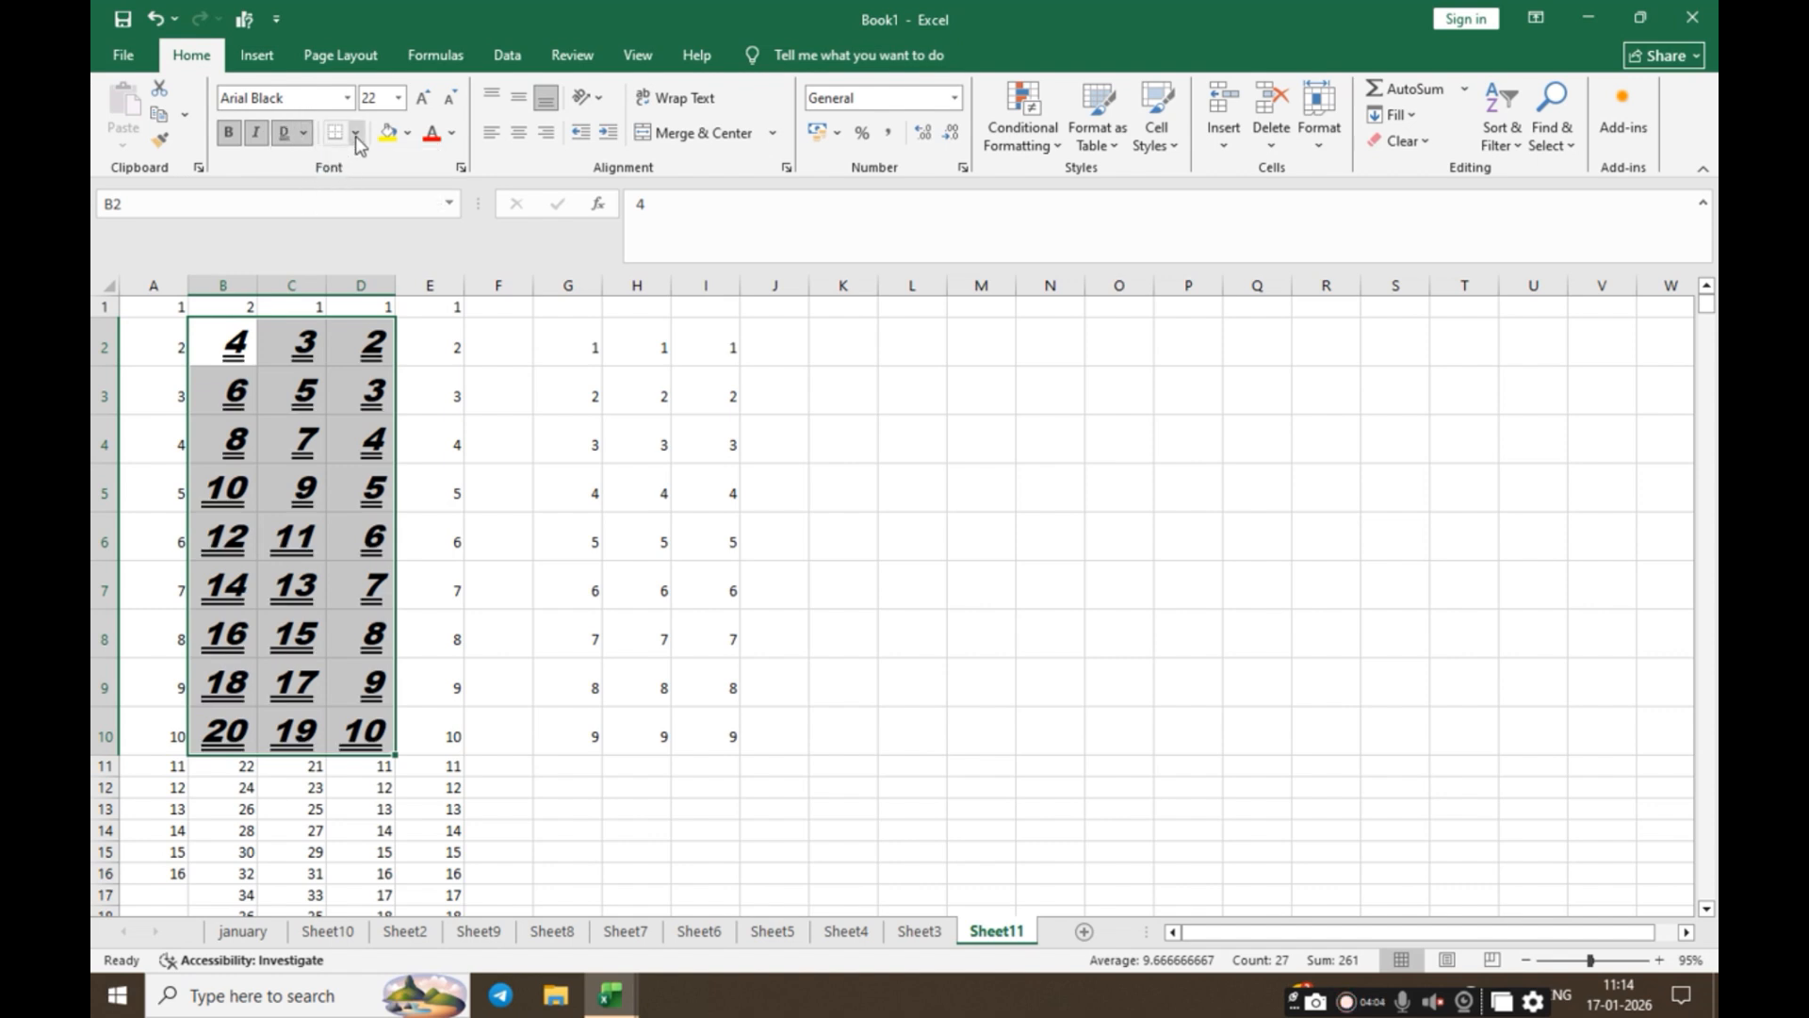
pyautogui.click(356, 133)
pyautogui.click(365, 325)
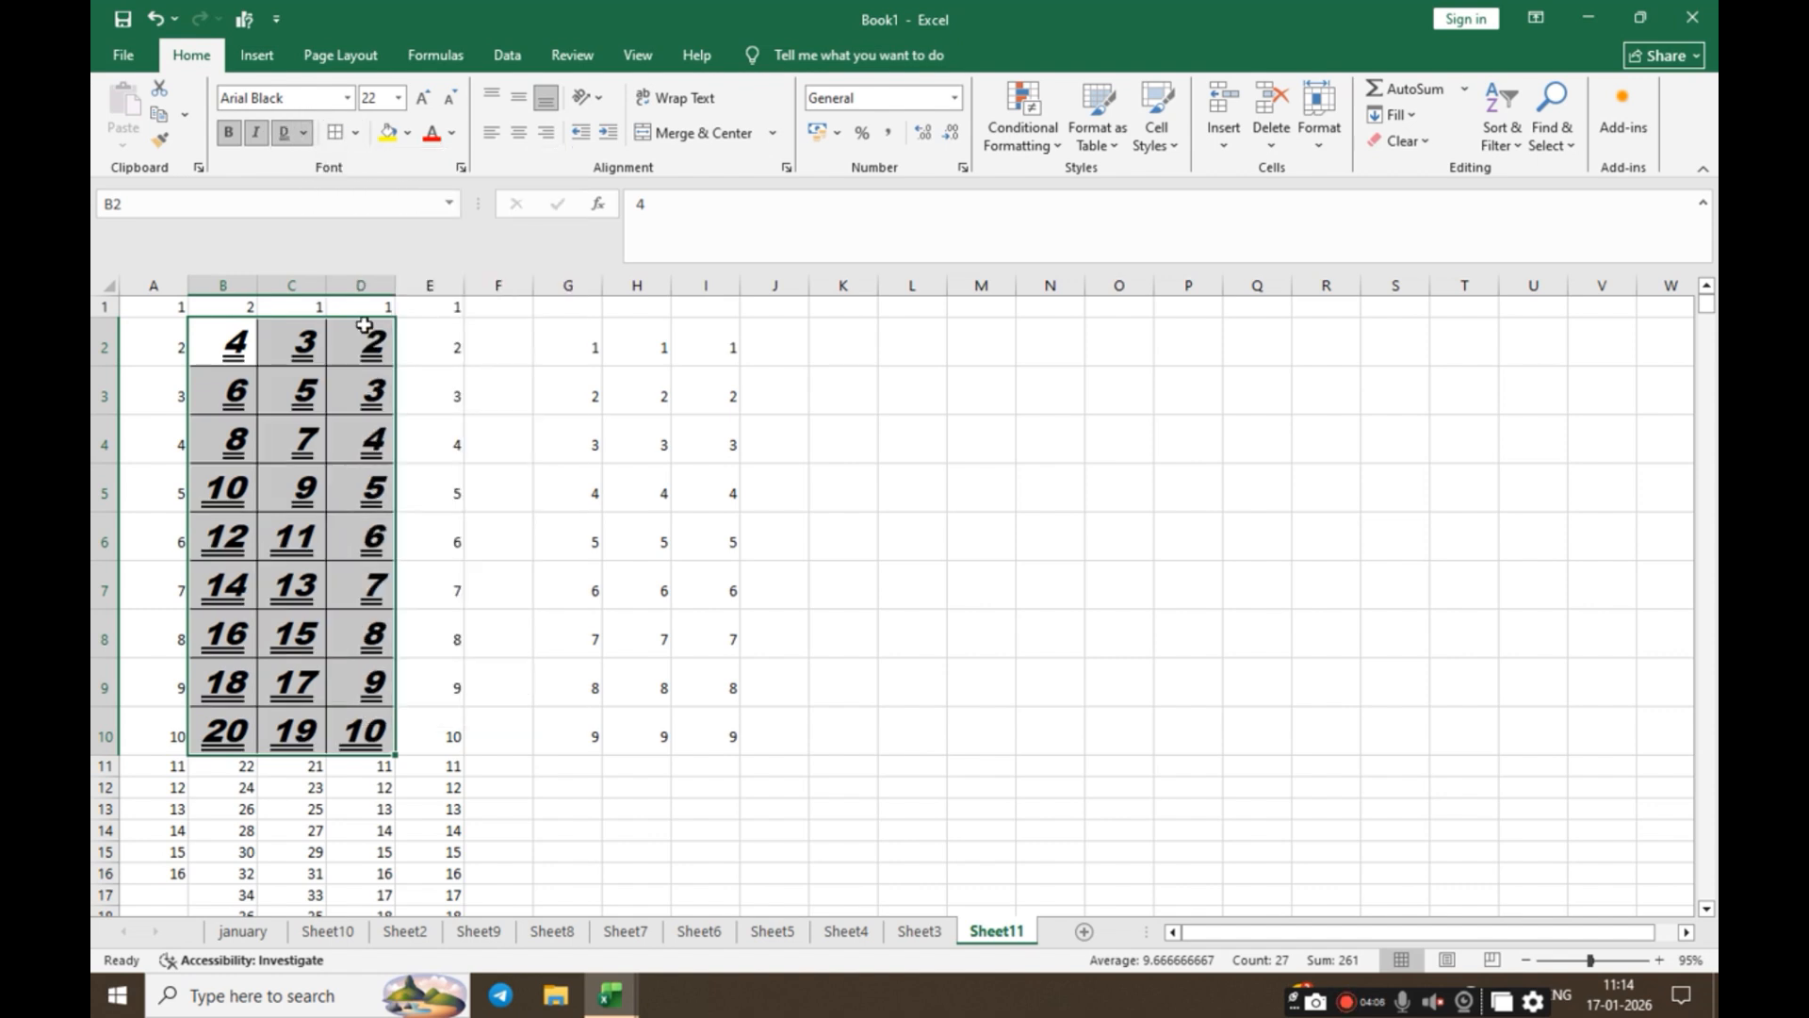
# Step: Copy the formatting of cell C10 onto cells B15:E36 with the Format Painter
pyautogui.click(348, 493)
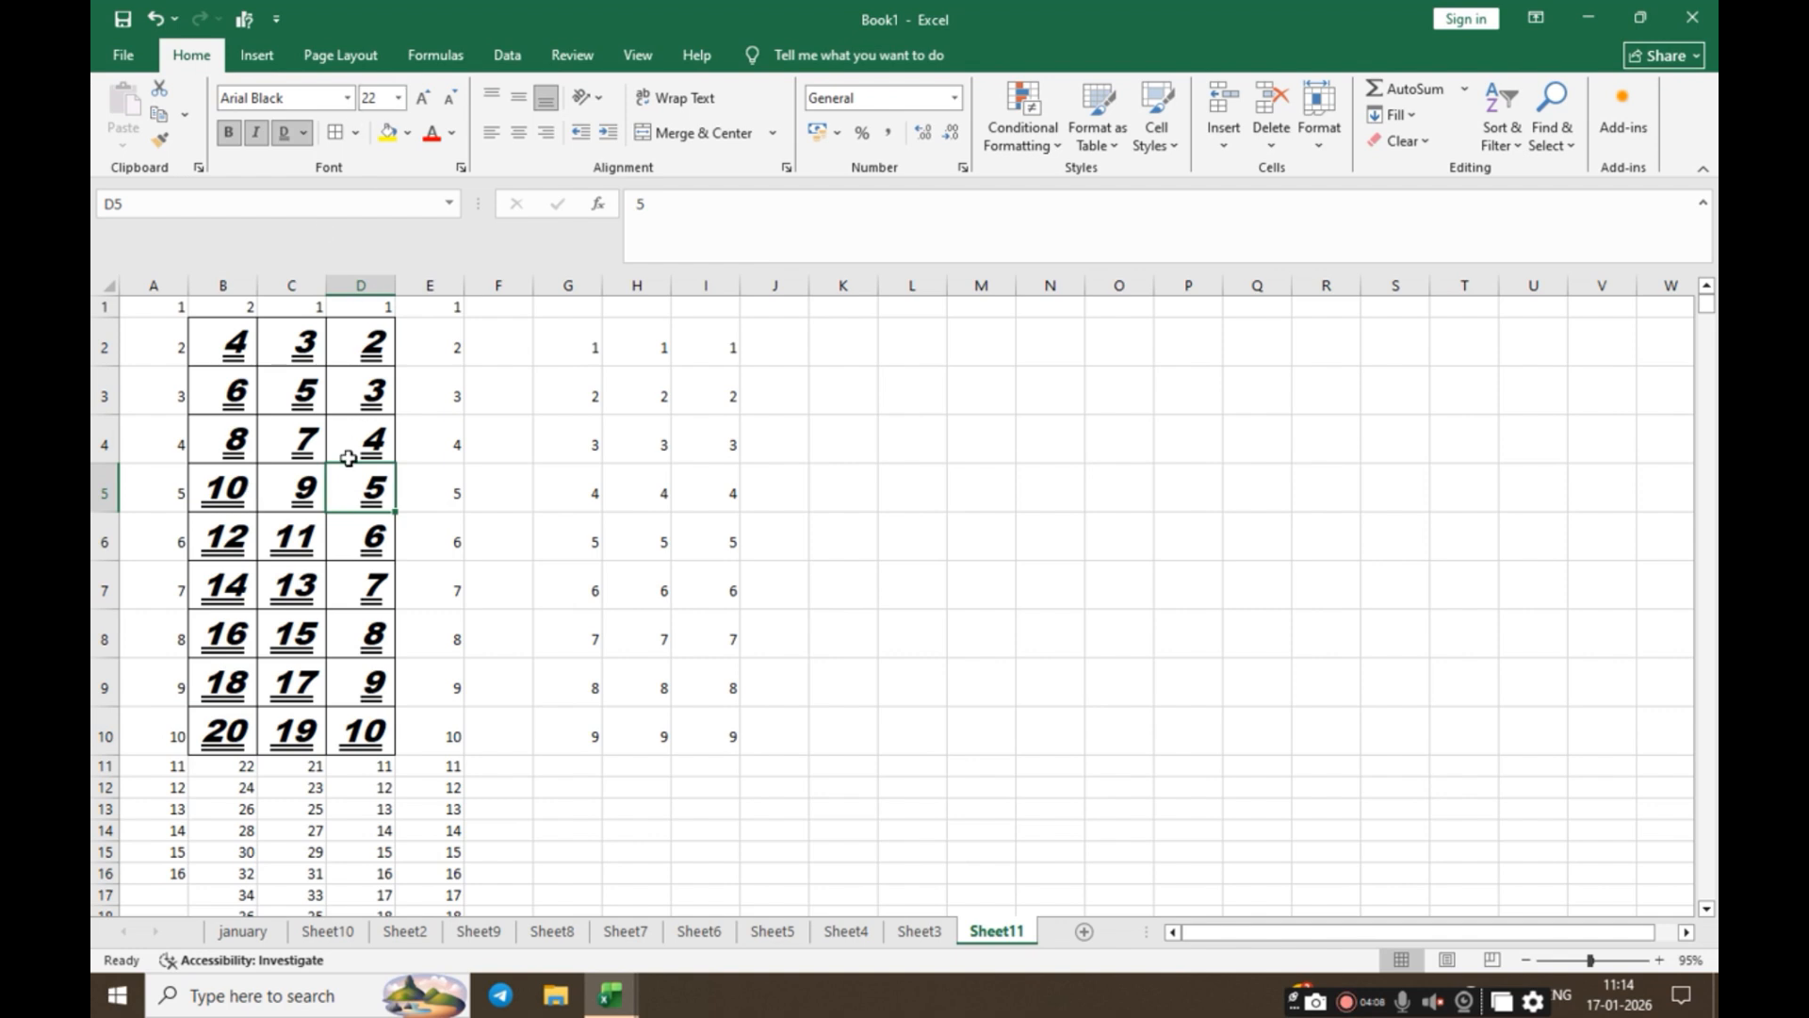
pyautogui.click(281, 393)
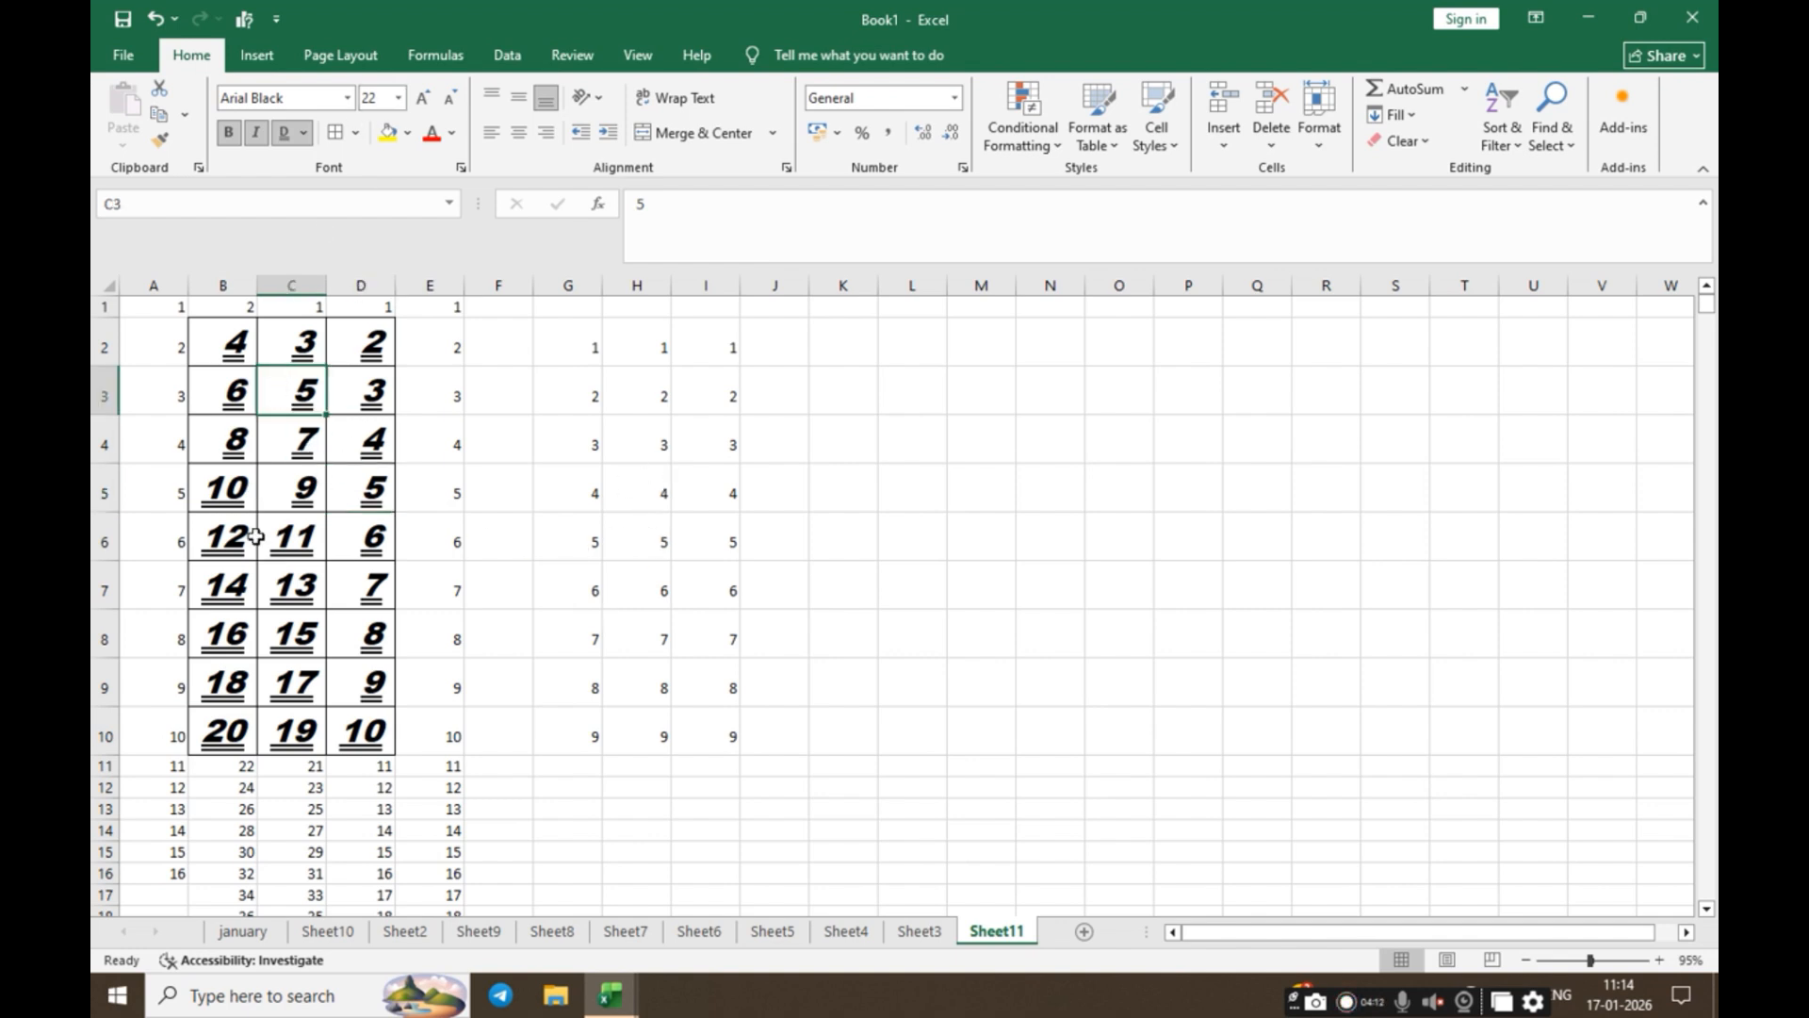
pyautogui.scroll(-2, 252, 523)
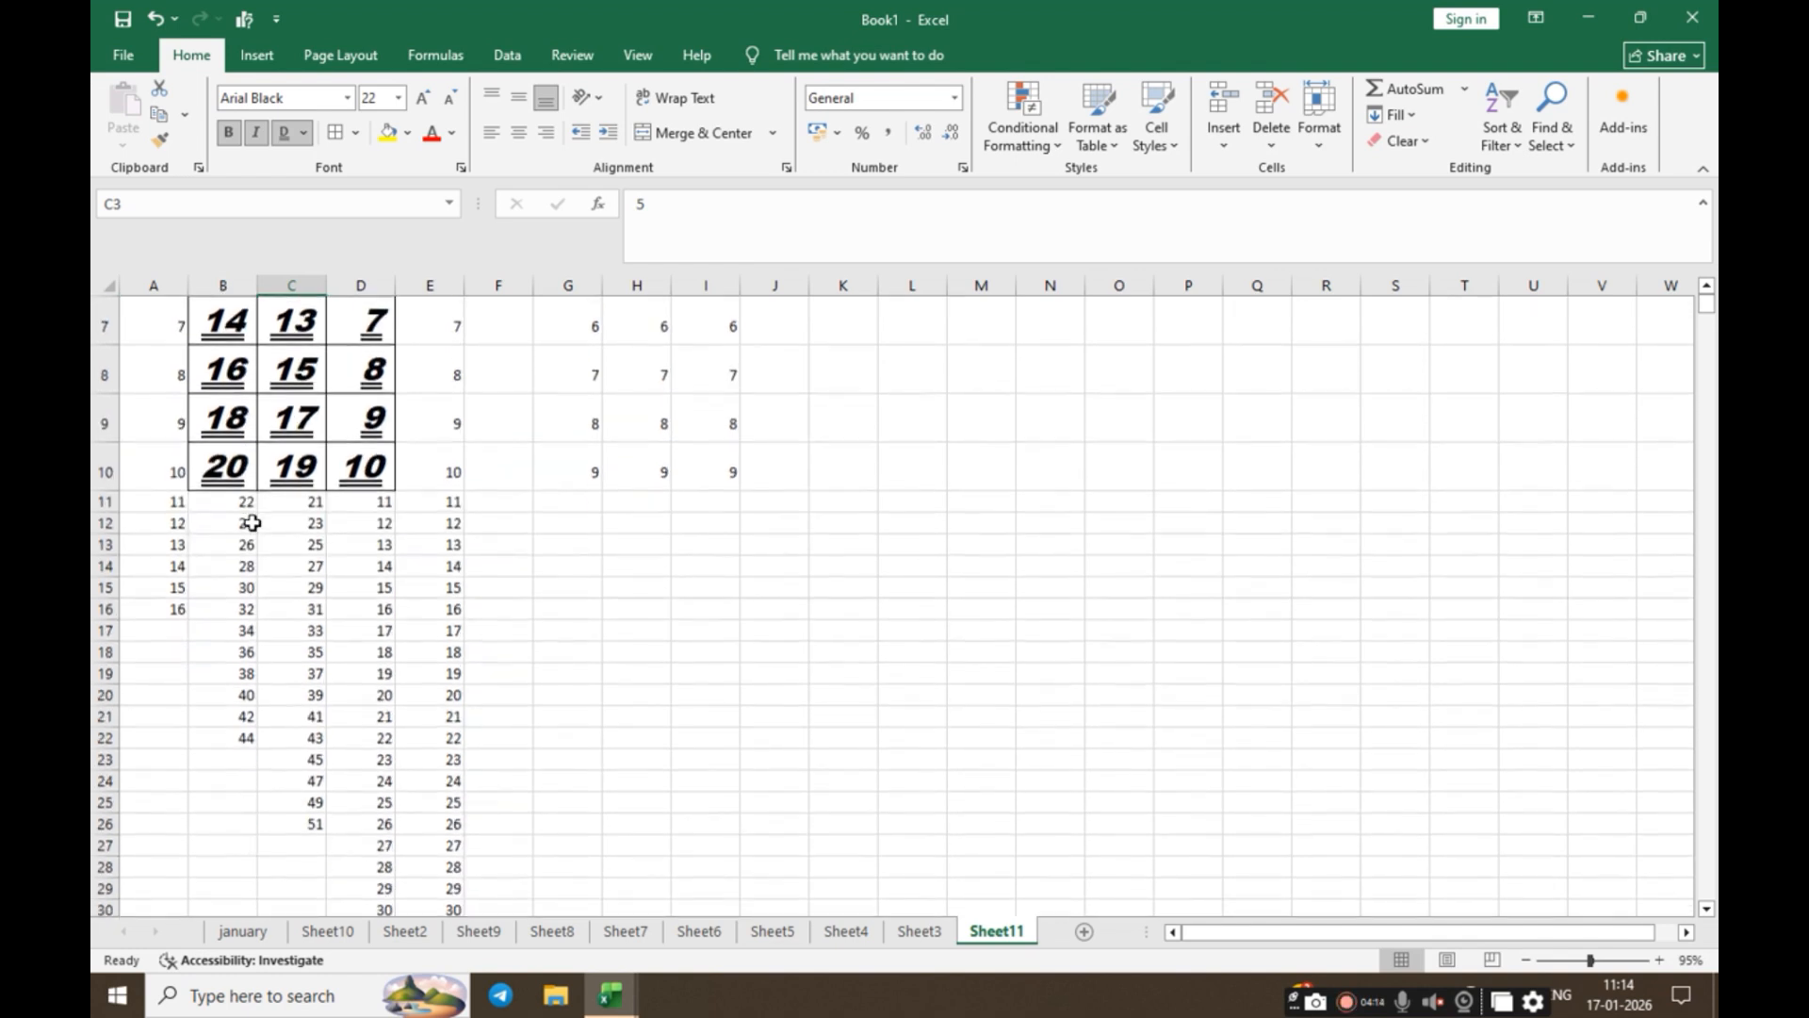
pyautogui.click(280, 407)
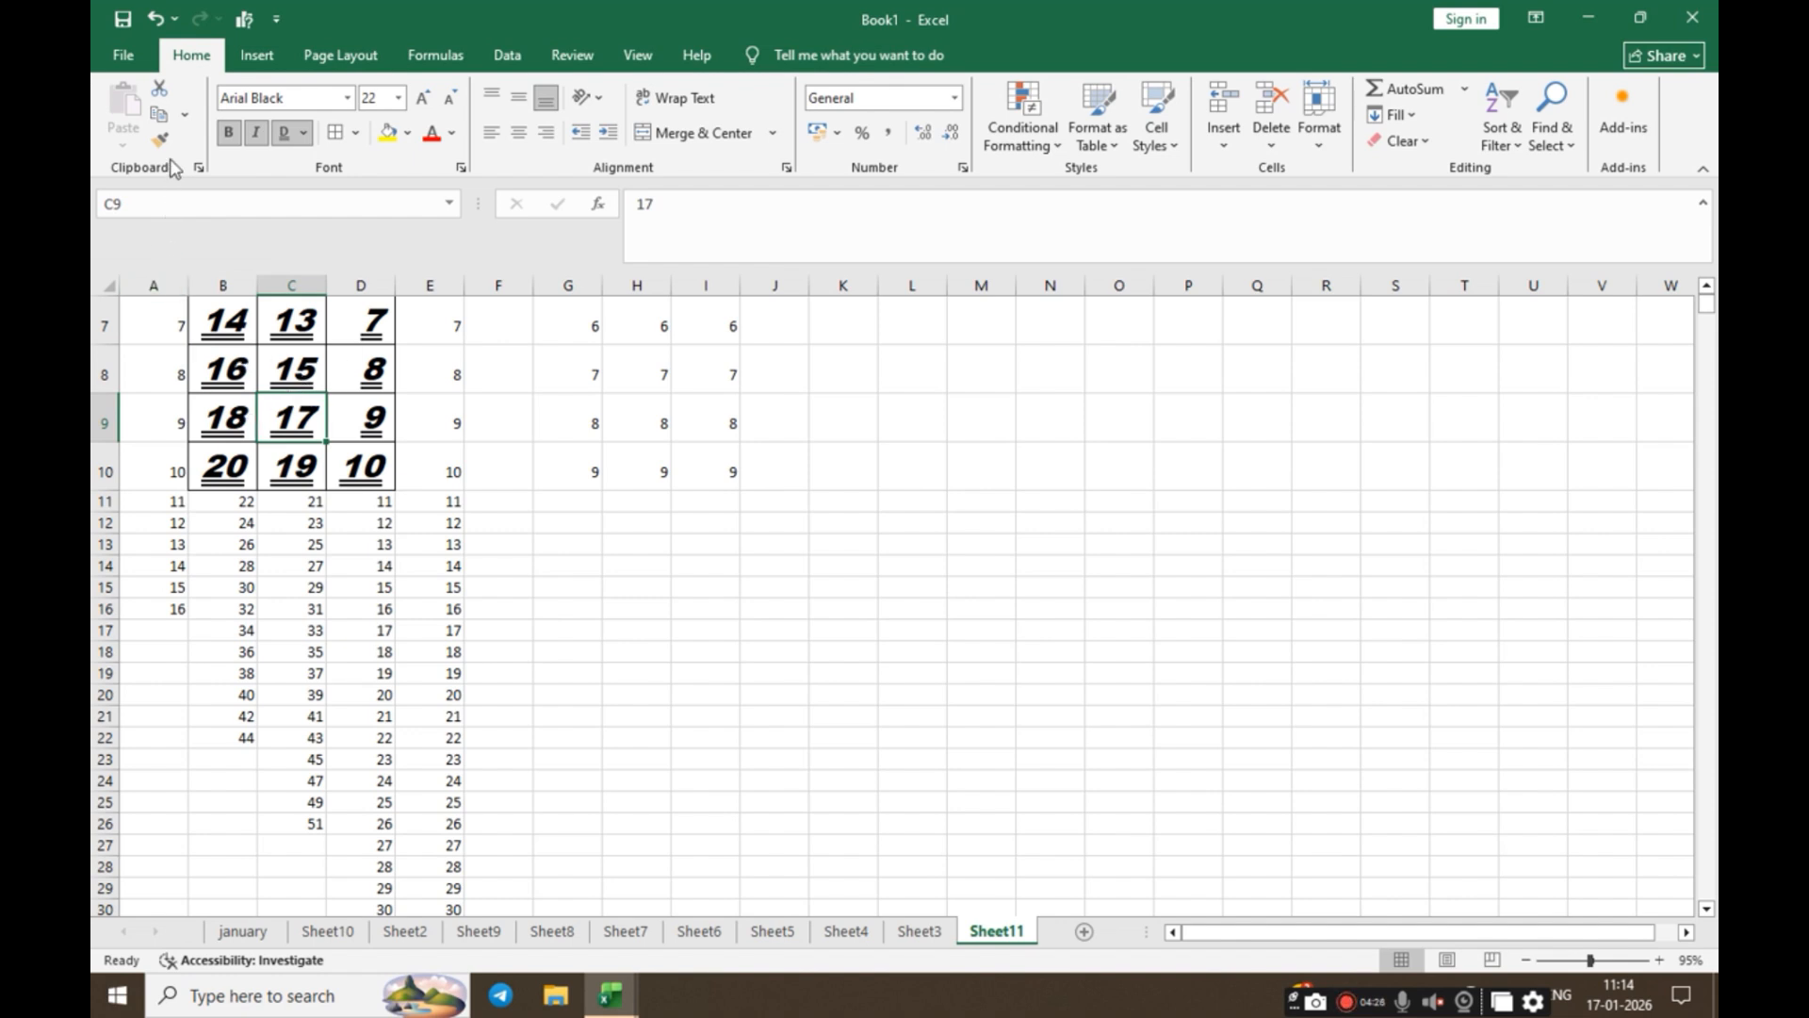
pyautogui.doubleClick(285, 358)
pyautogui.click(315, 452)
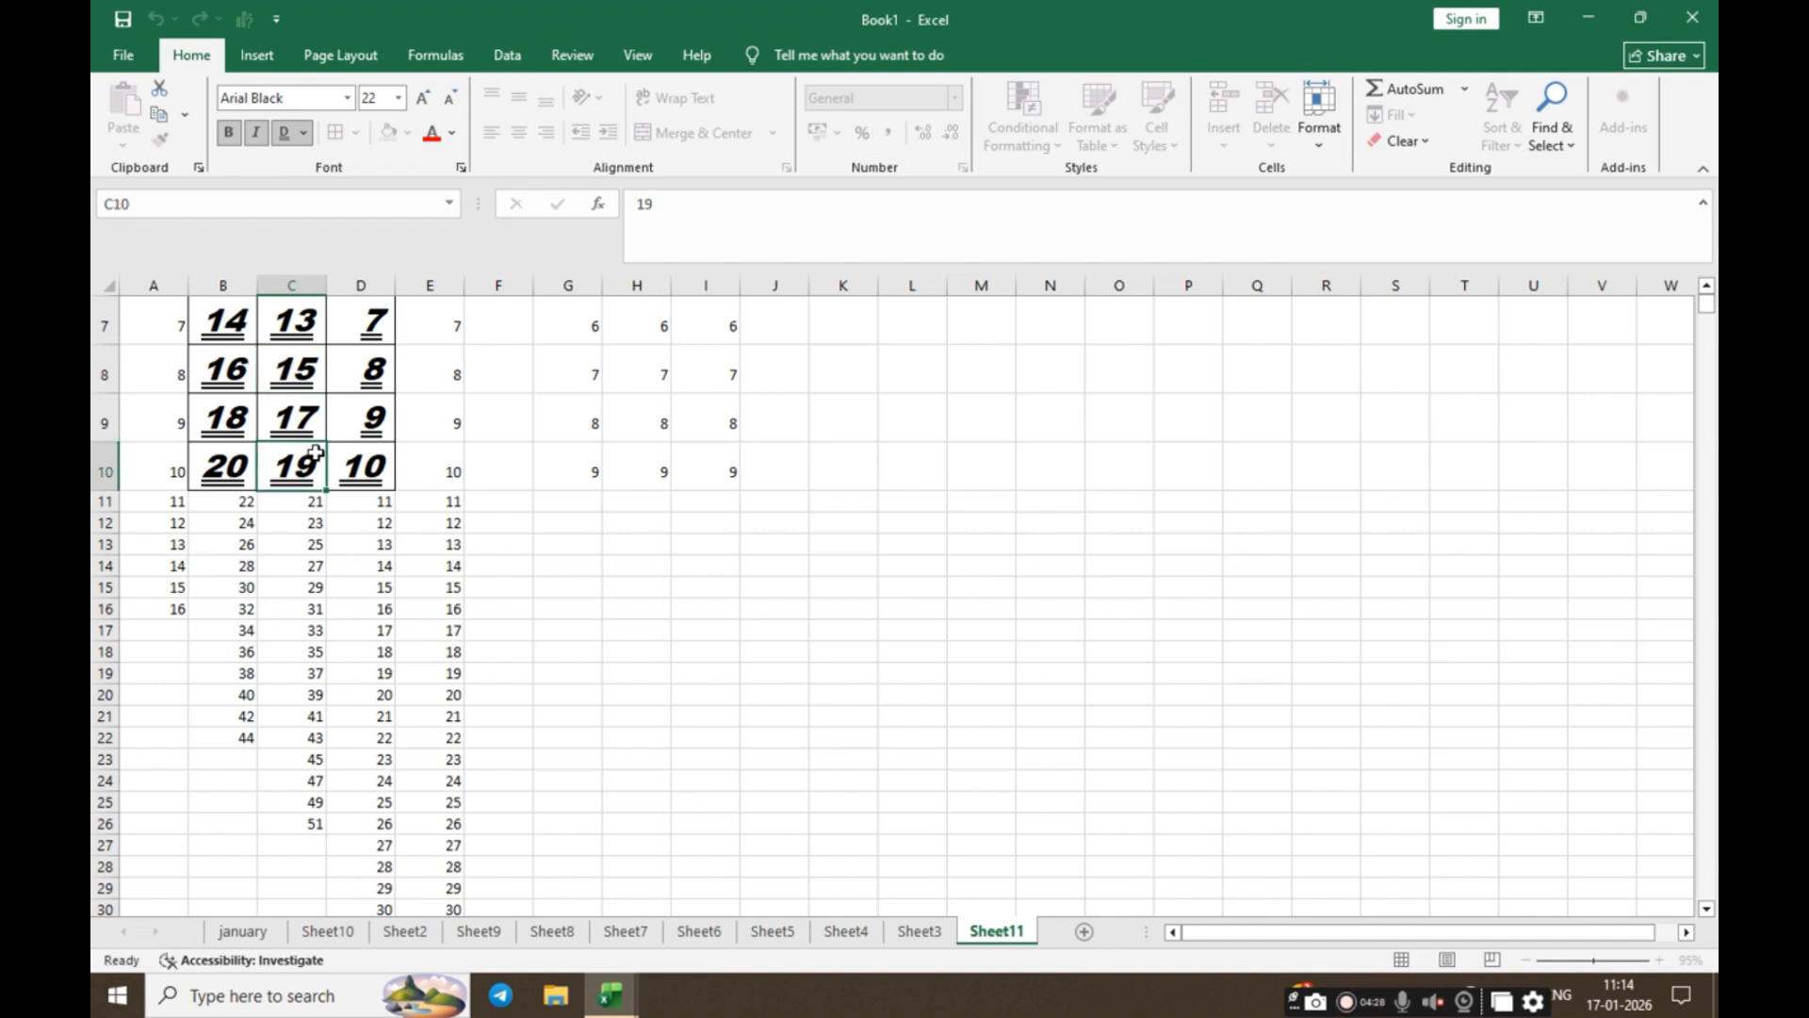
pyautogui.click(157, 143)
pyautogui.scroll(-2, 245, 356)
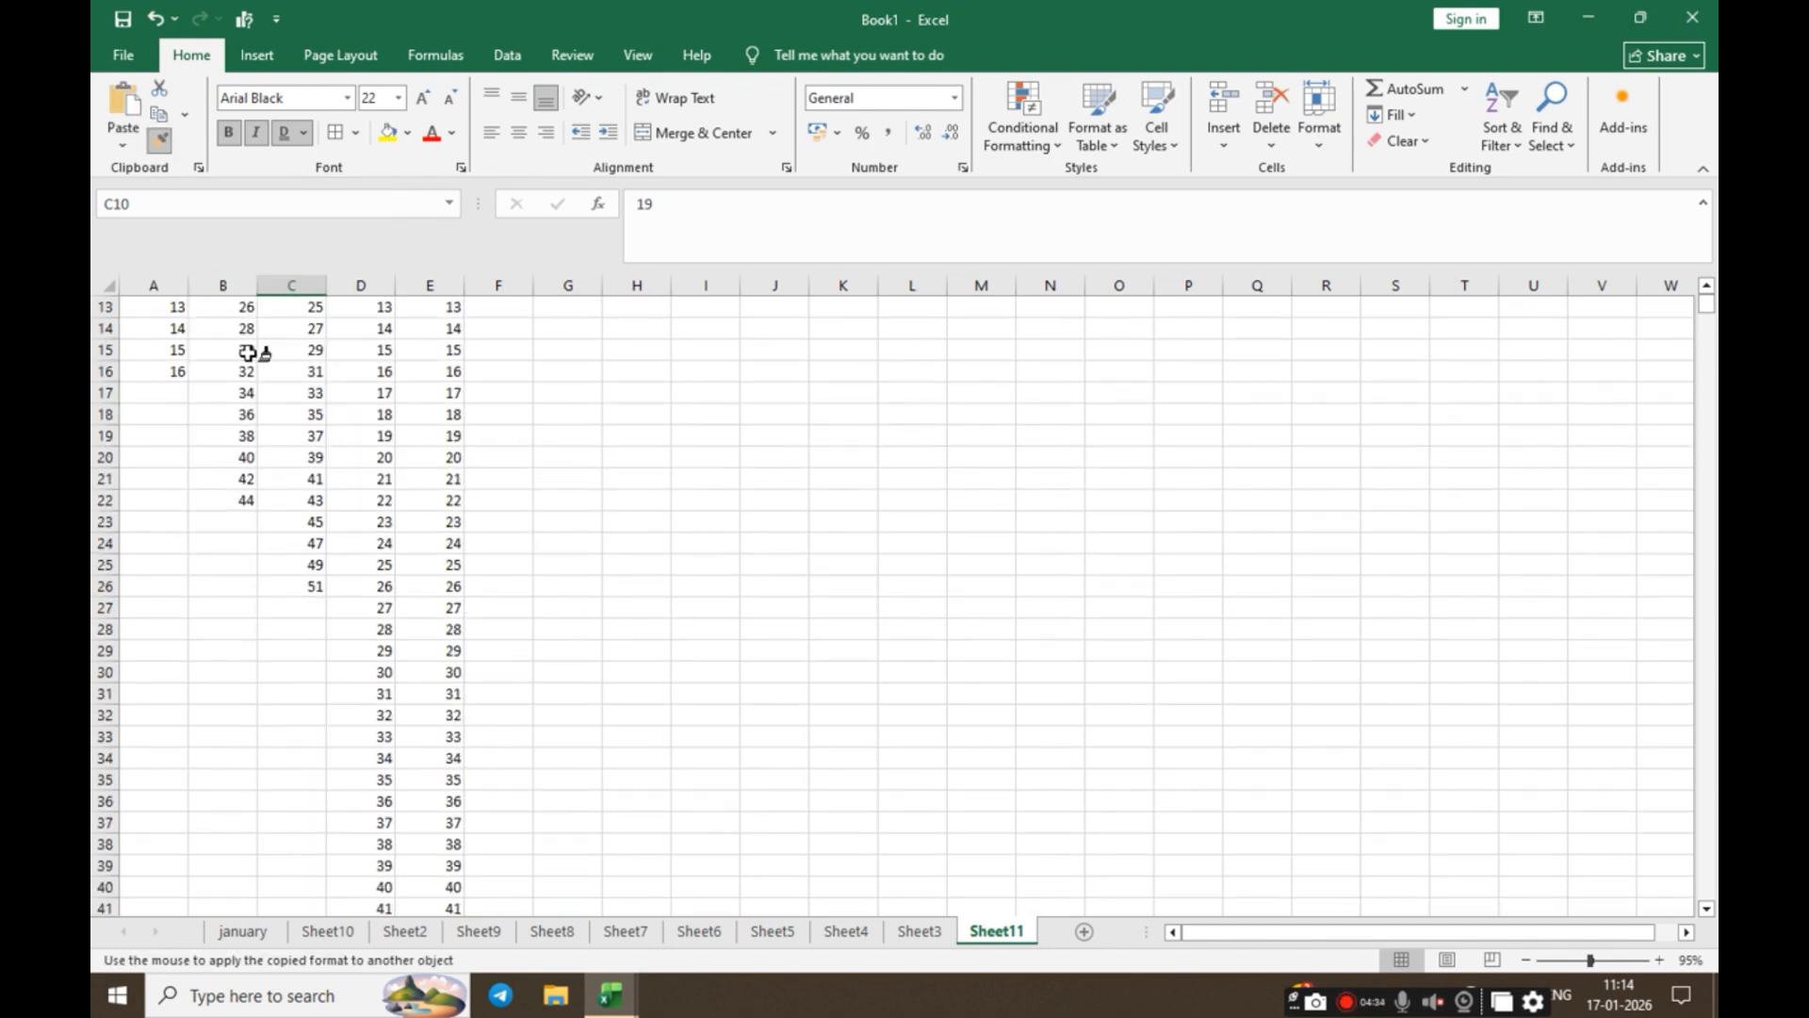
pyautogui.moveTo(247, 353)
pyautogui.mouseDown()
pyautogui.moveTo(472, 602)
pyautogui.moveTo(448, 796)
pyautogui.mouseUp()
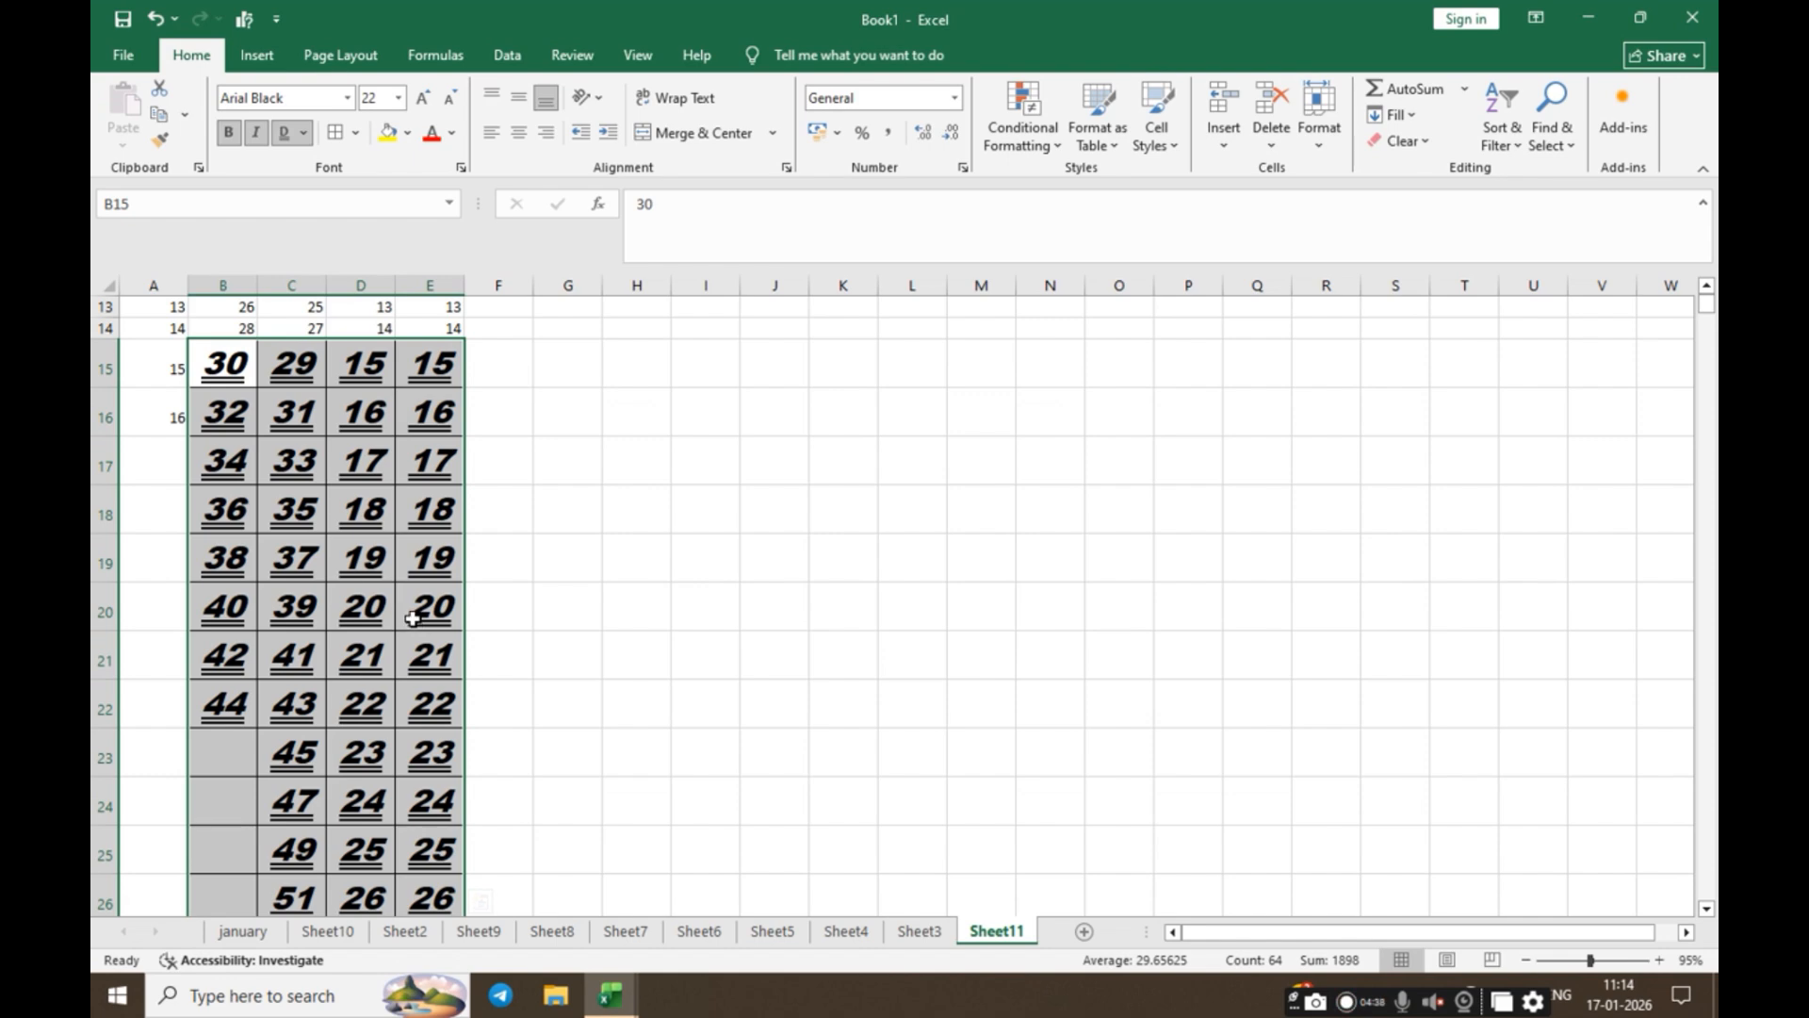
# Step: Copy the formatting of cell C4 onto cells G2:I3 with the Format Painter
pyautogui.scroll(3, 414, 616)
pyautogui.click(278, 447)
pyautogui.scroll(1, 278, 447)
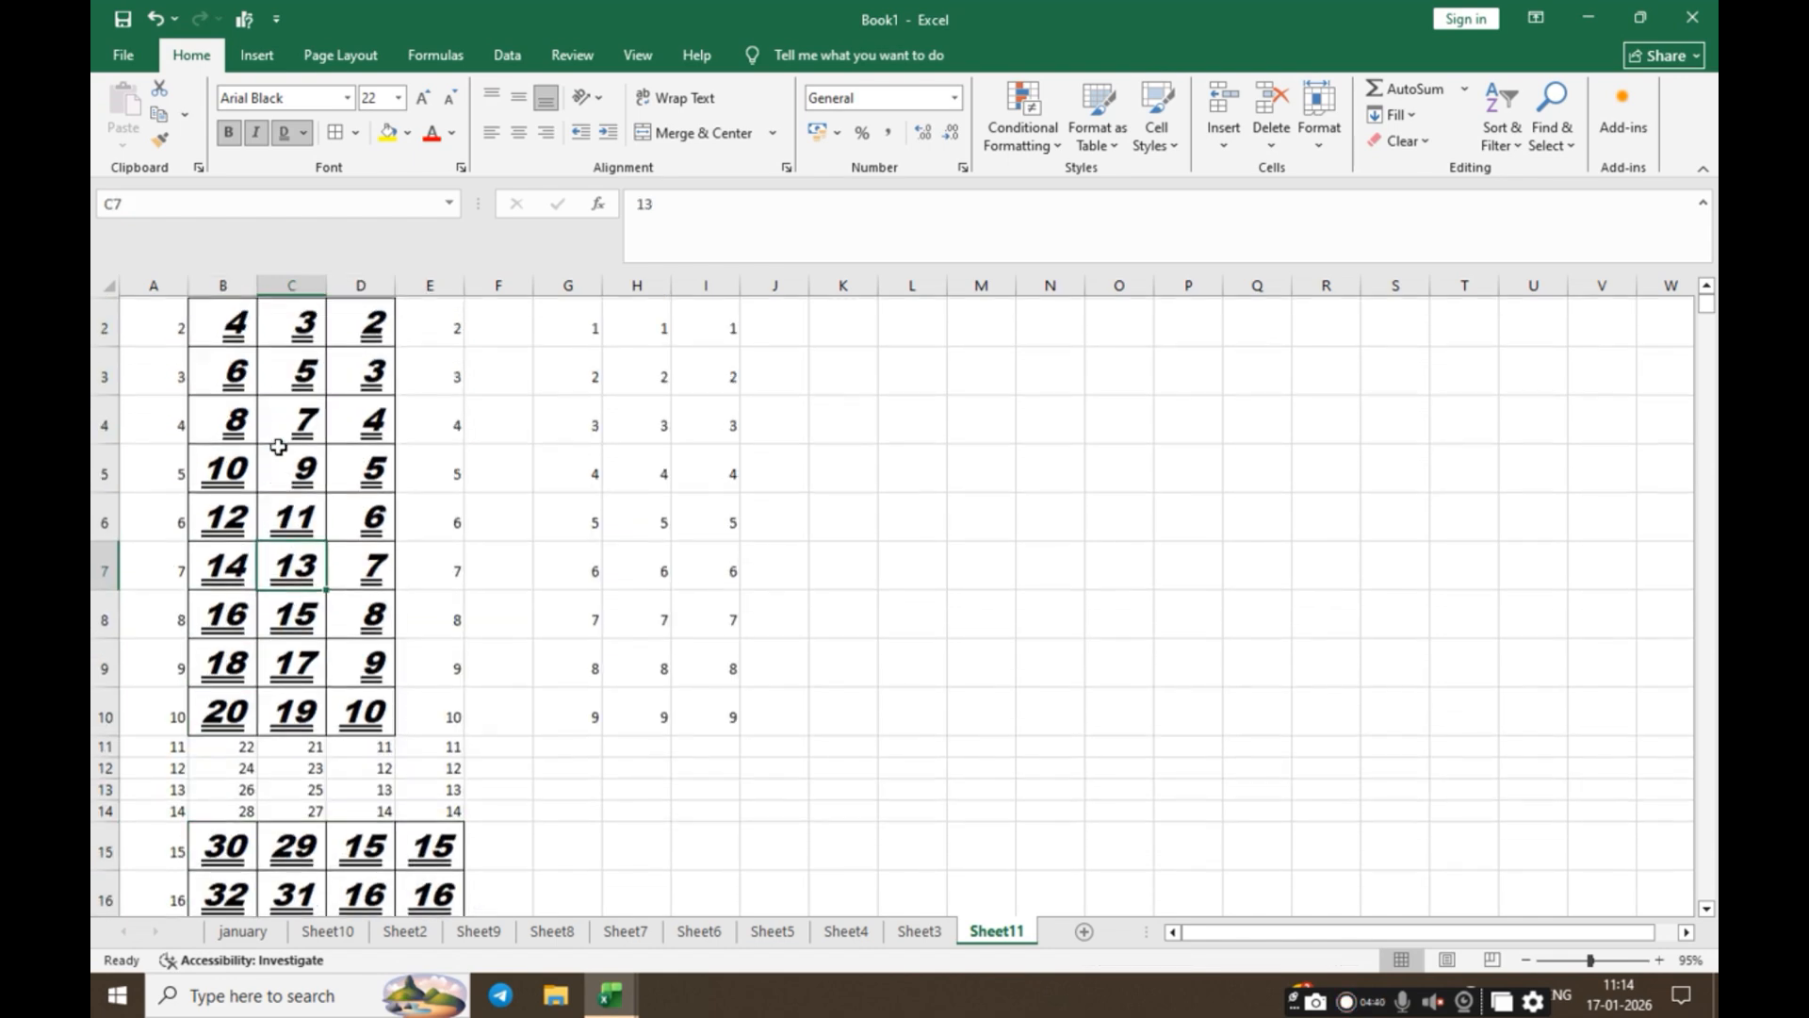
pyautogui.scroll(1, 278, 447)
pyautogui.click(278, 447)
pyautogui.click(159, 140)
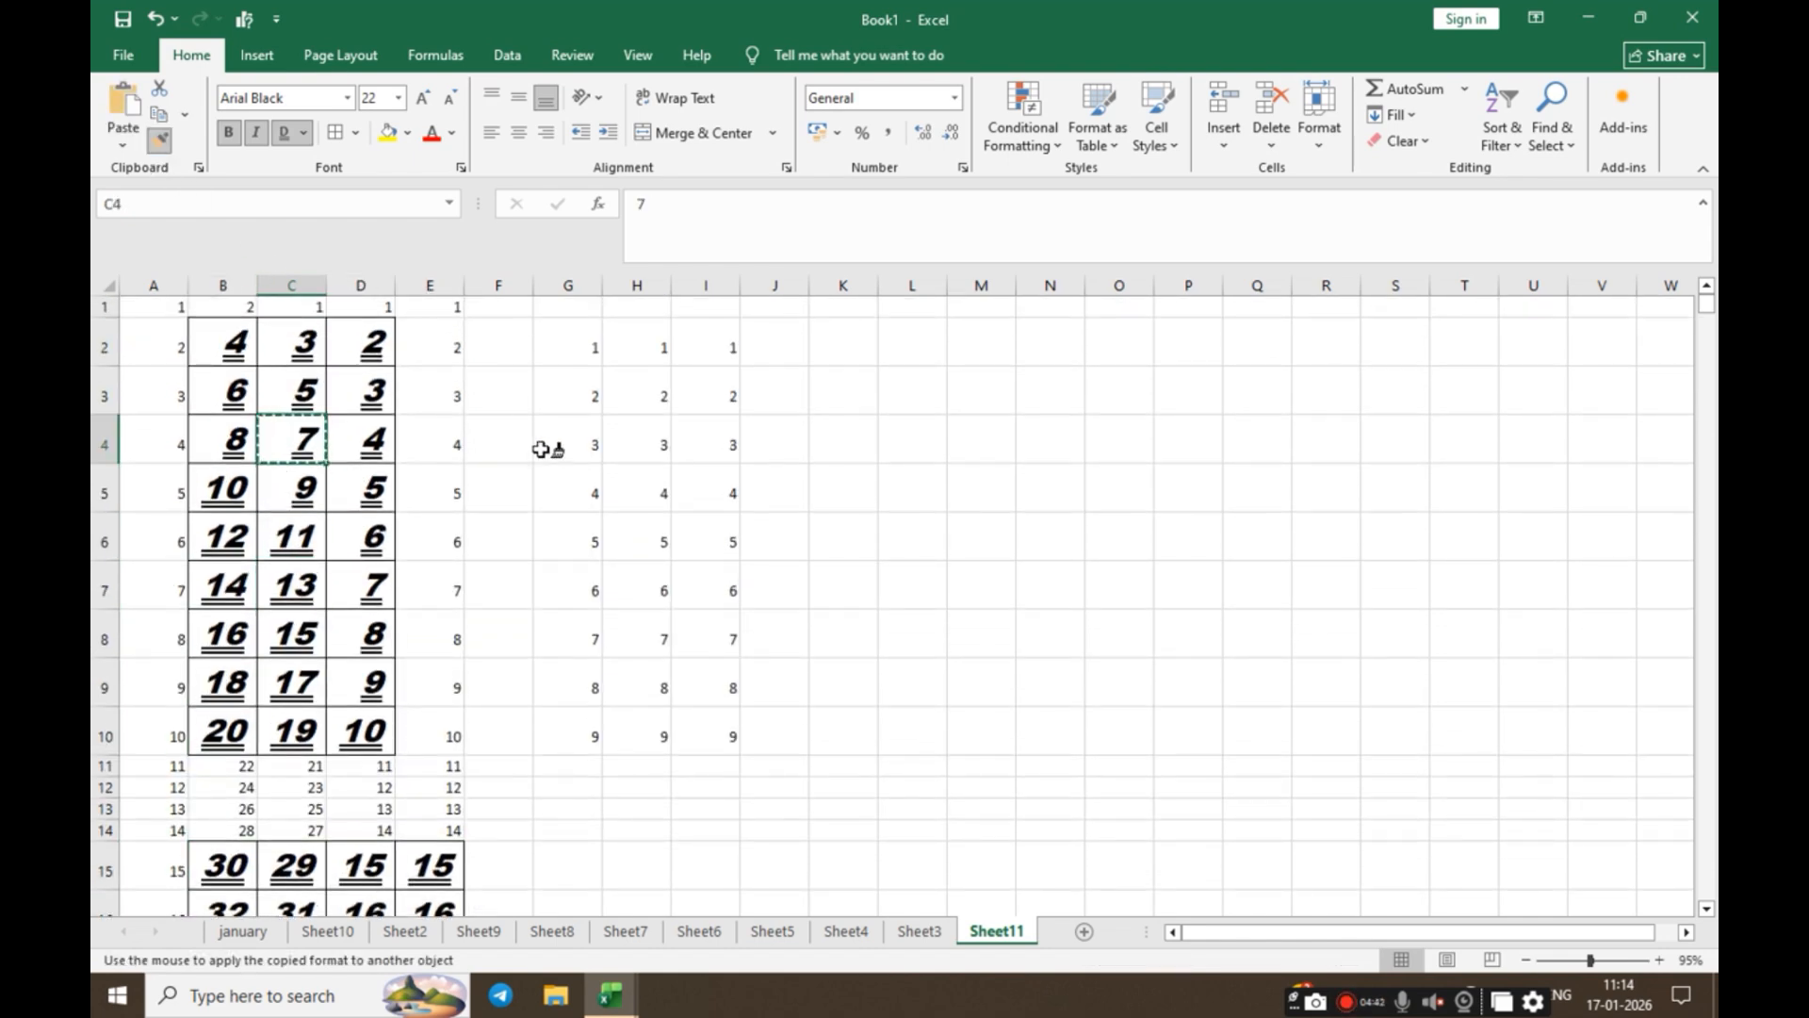
pyautogui.moveTo(577, 349); pyautogui.dragTo(721, 396)
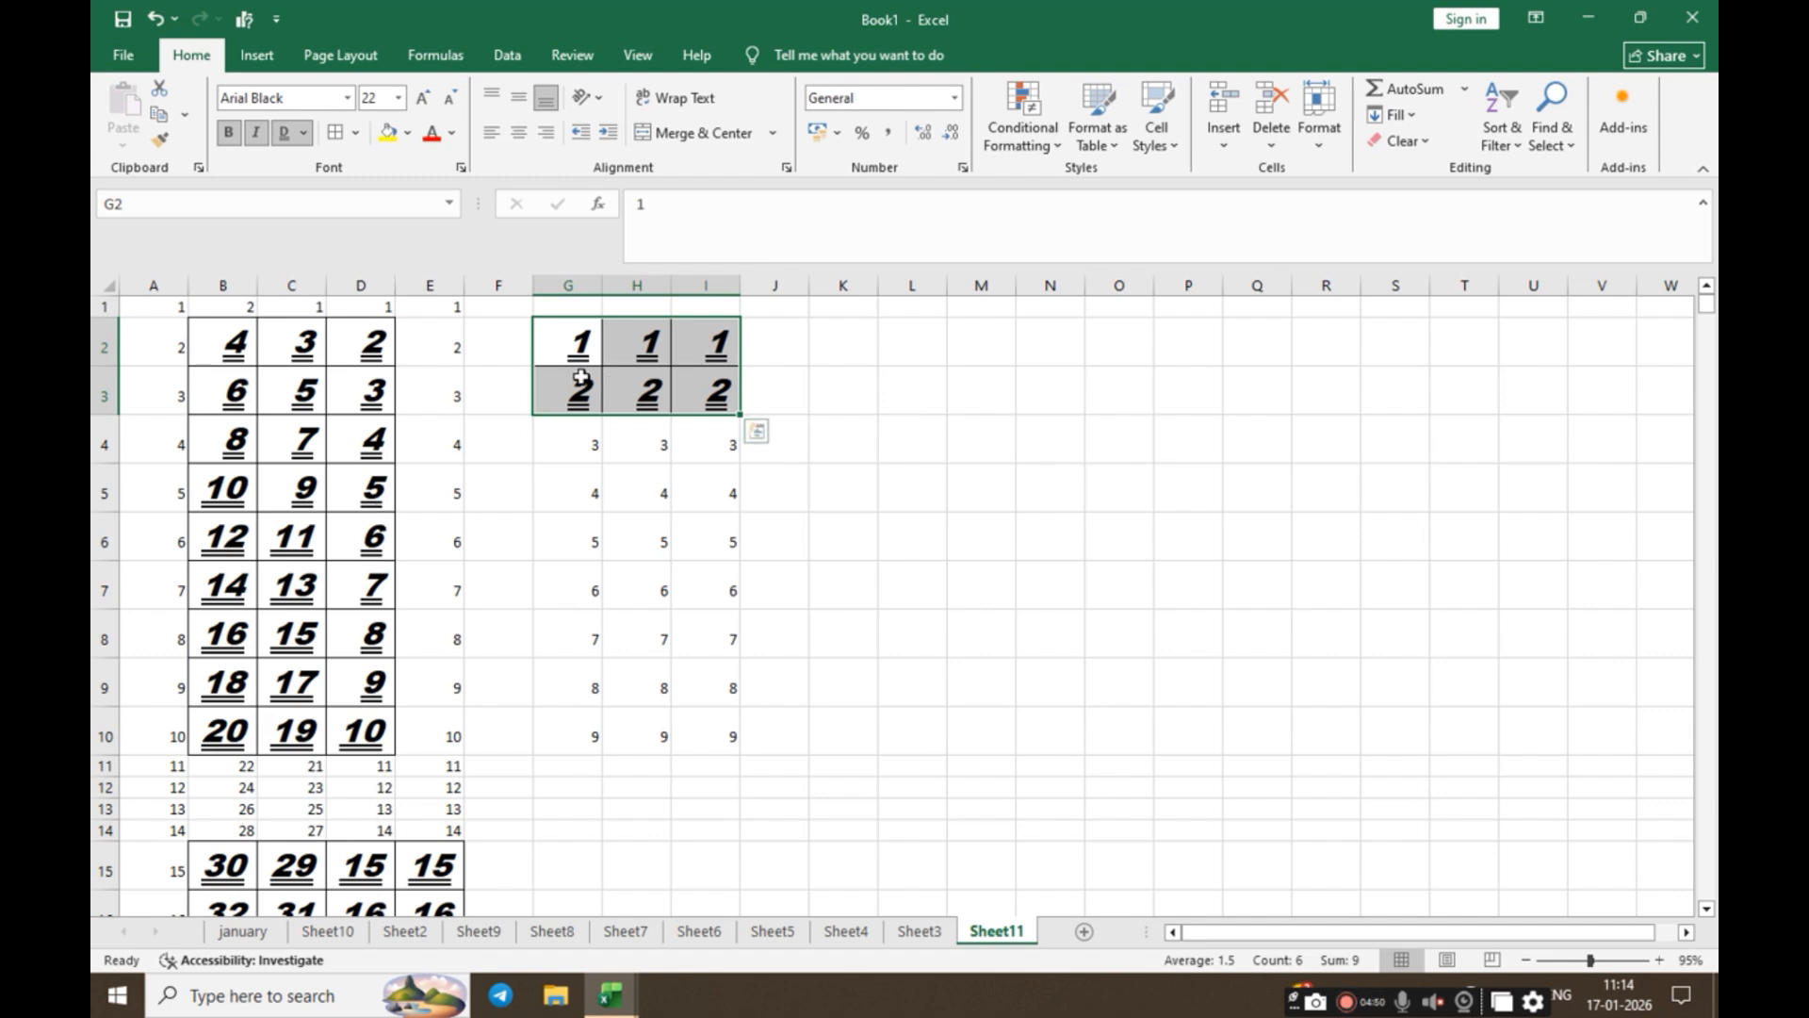
# Step: Copy the formatting of cell C4 onto cells G5:I6 with the Format Painter
pyautogui.click(303, 436)
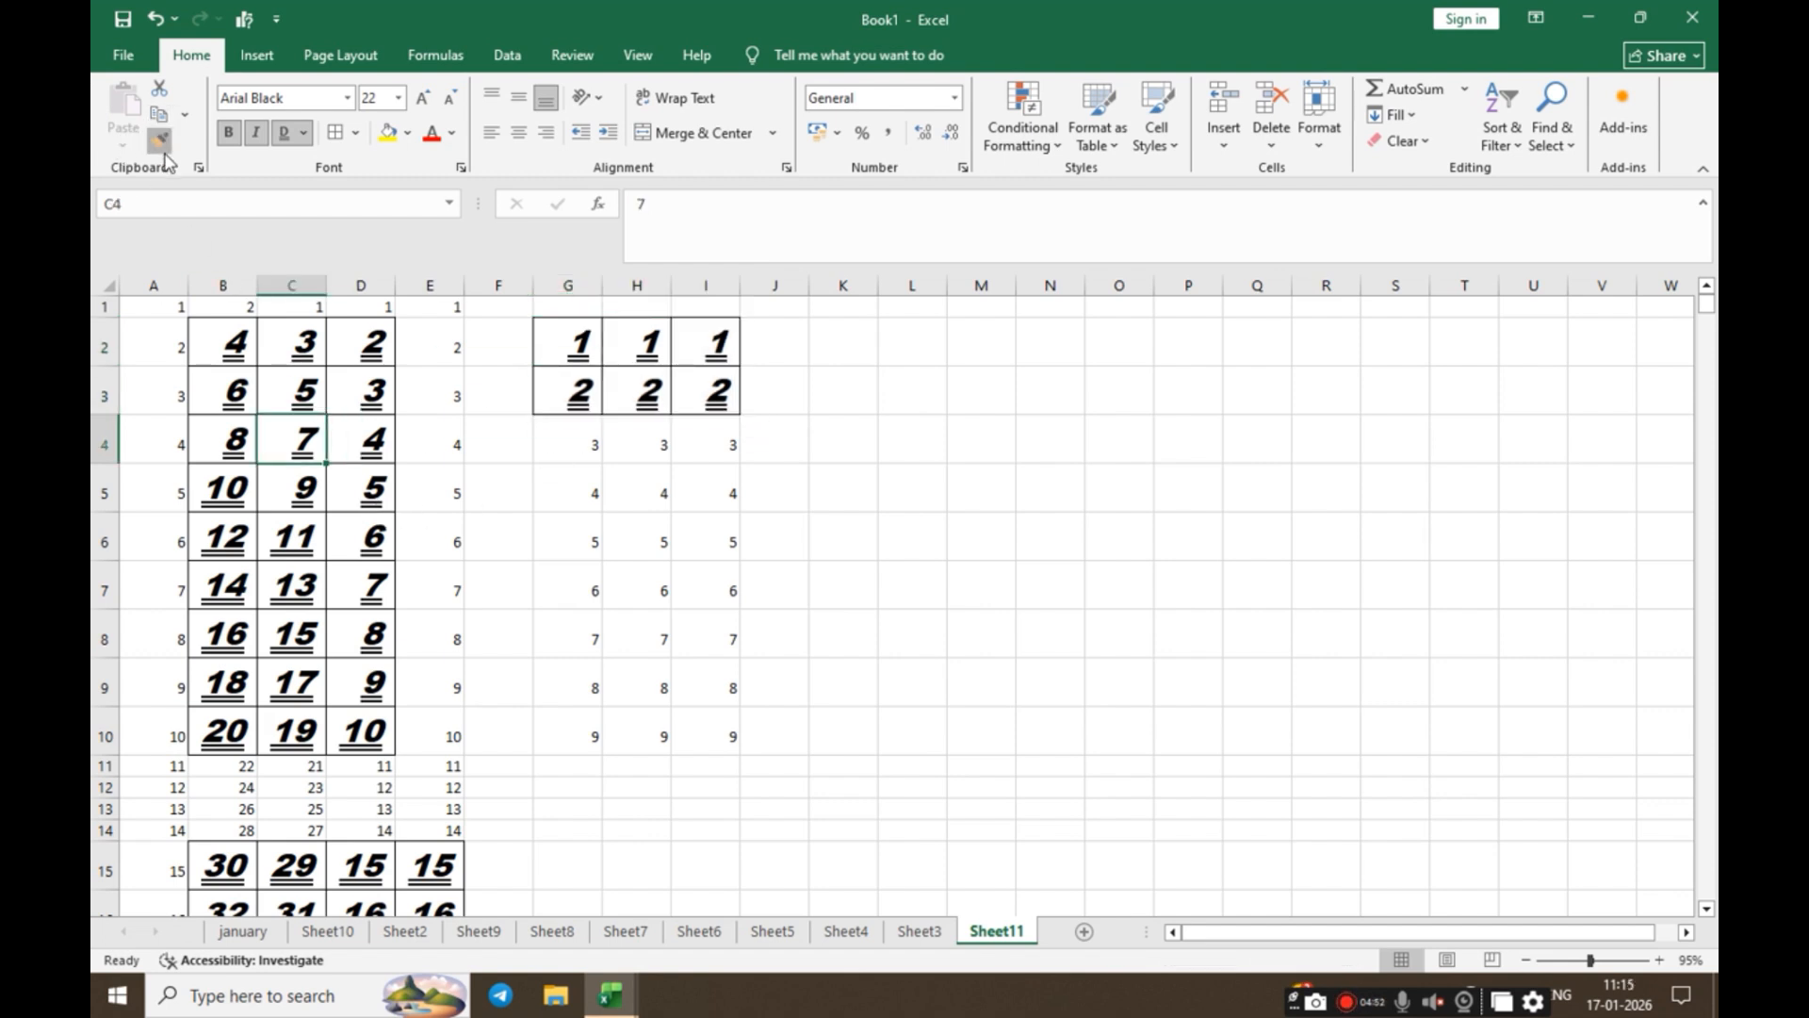
pyautogui.click(159, 140)
pyautogui.moveTo(565, 485)
pyautogui.mouseDown()
pyautogui.moveTo(707, 518)
pyautogui.moveTo(718, 537)
pyautogui.mouseUp()
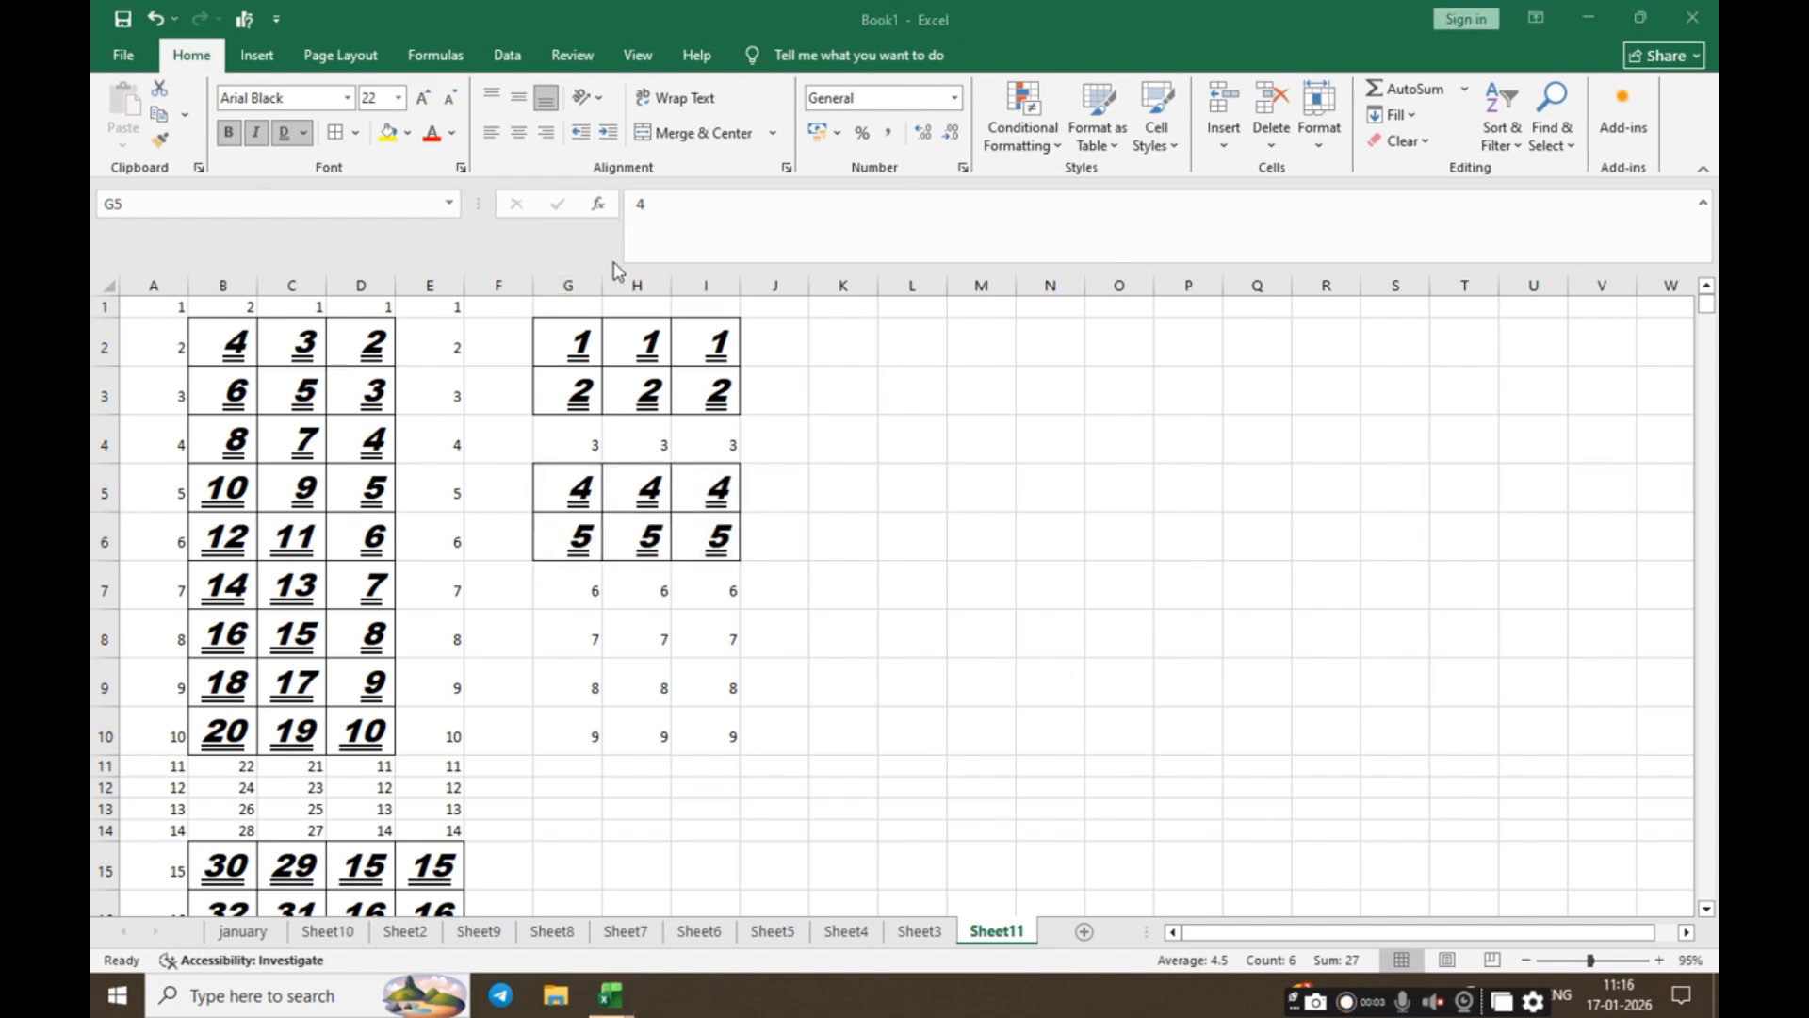
# Step: Widen columns B to D evenly and make rows 2 to 8 considerably taller
pyautogui.click(264, 426)
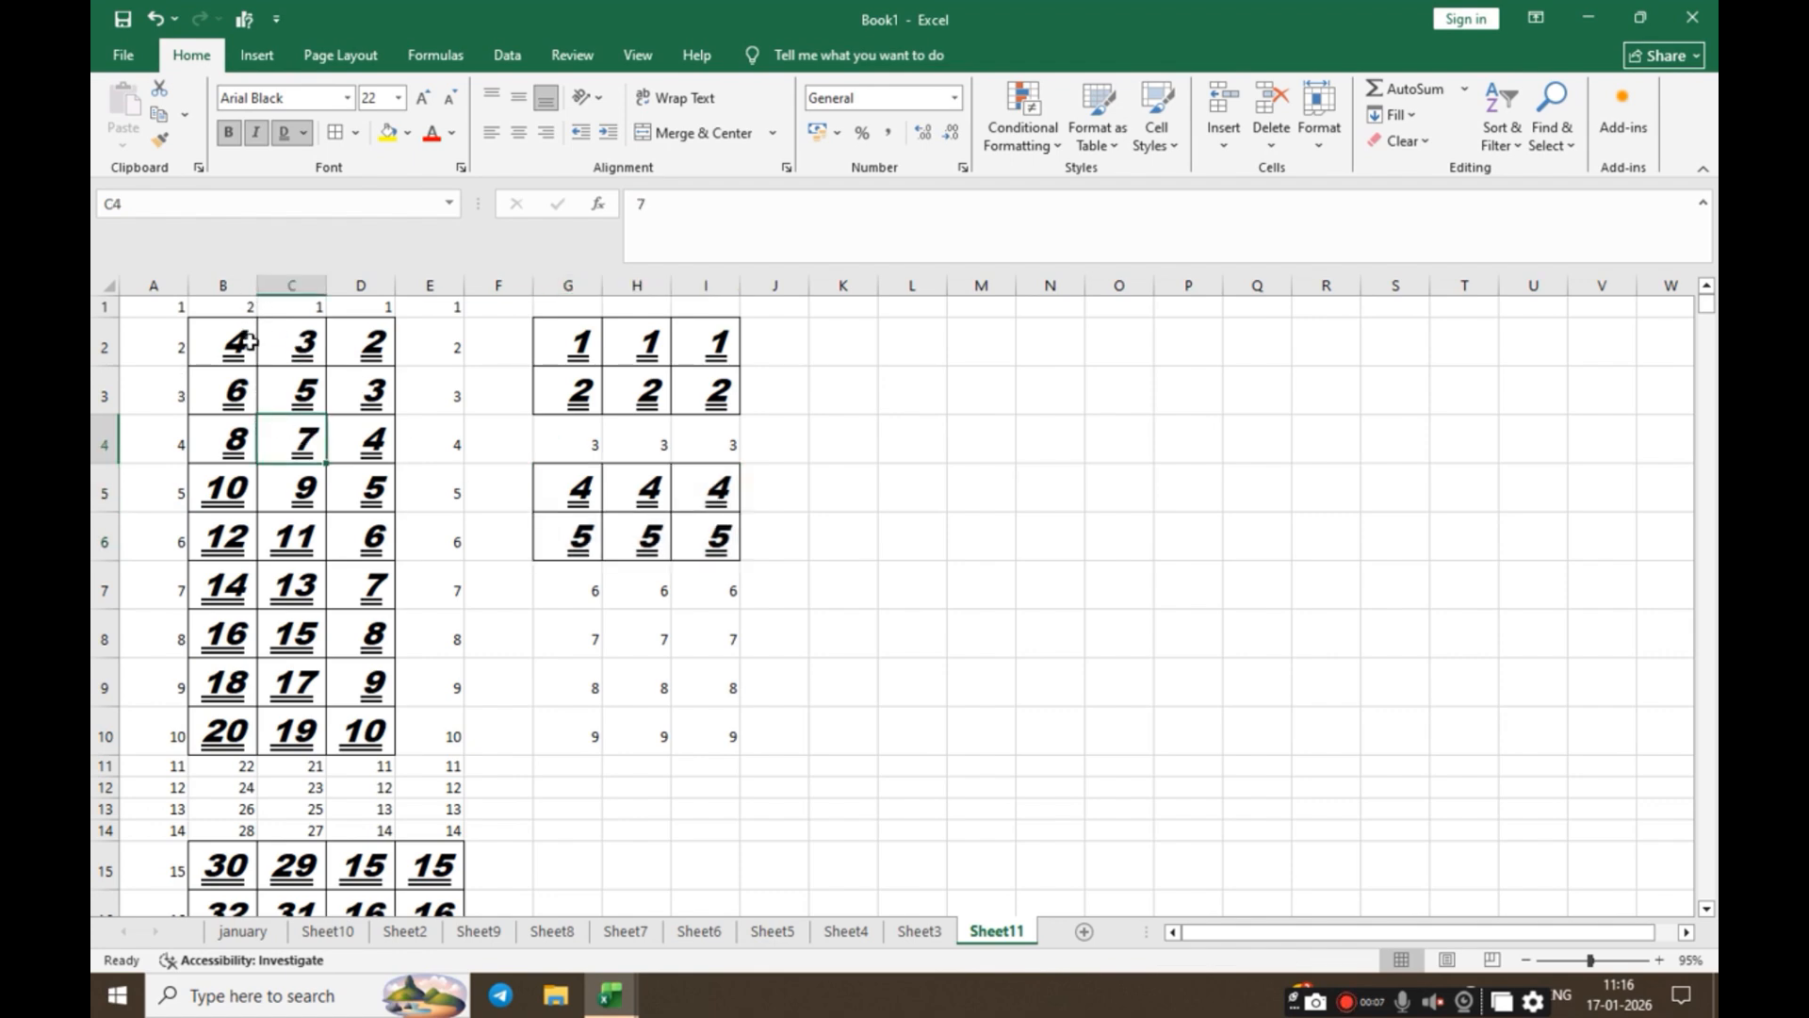
pyautogui.moveTo(228, 285); pyautogui.dragTo(366, 285)
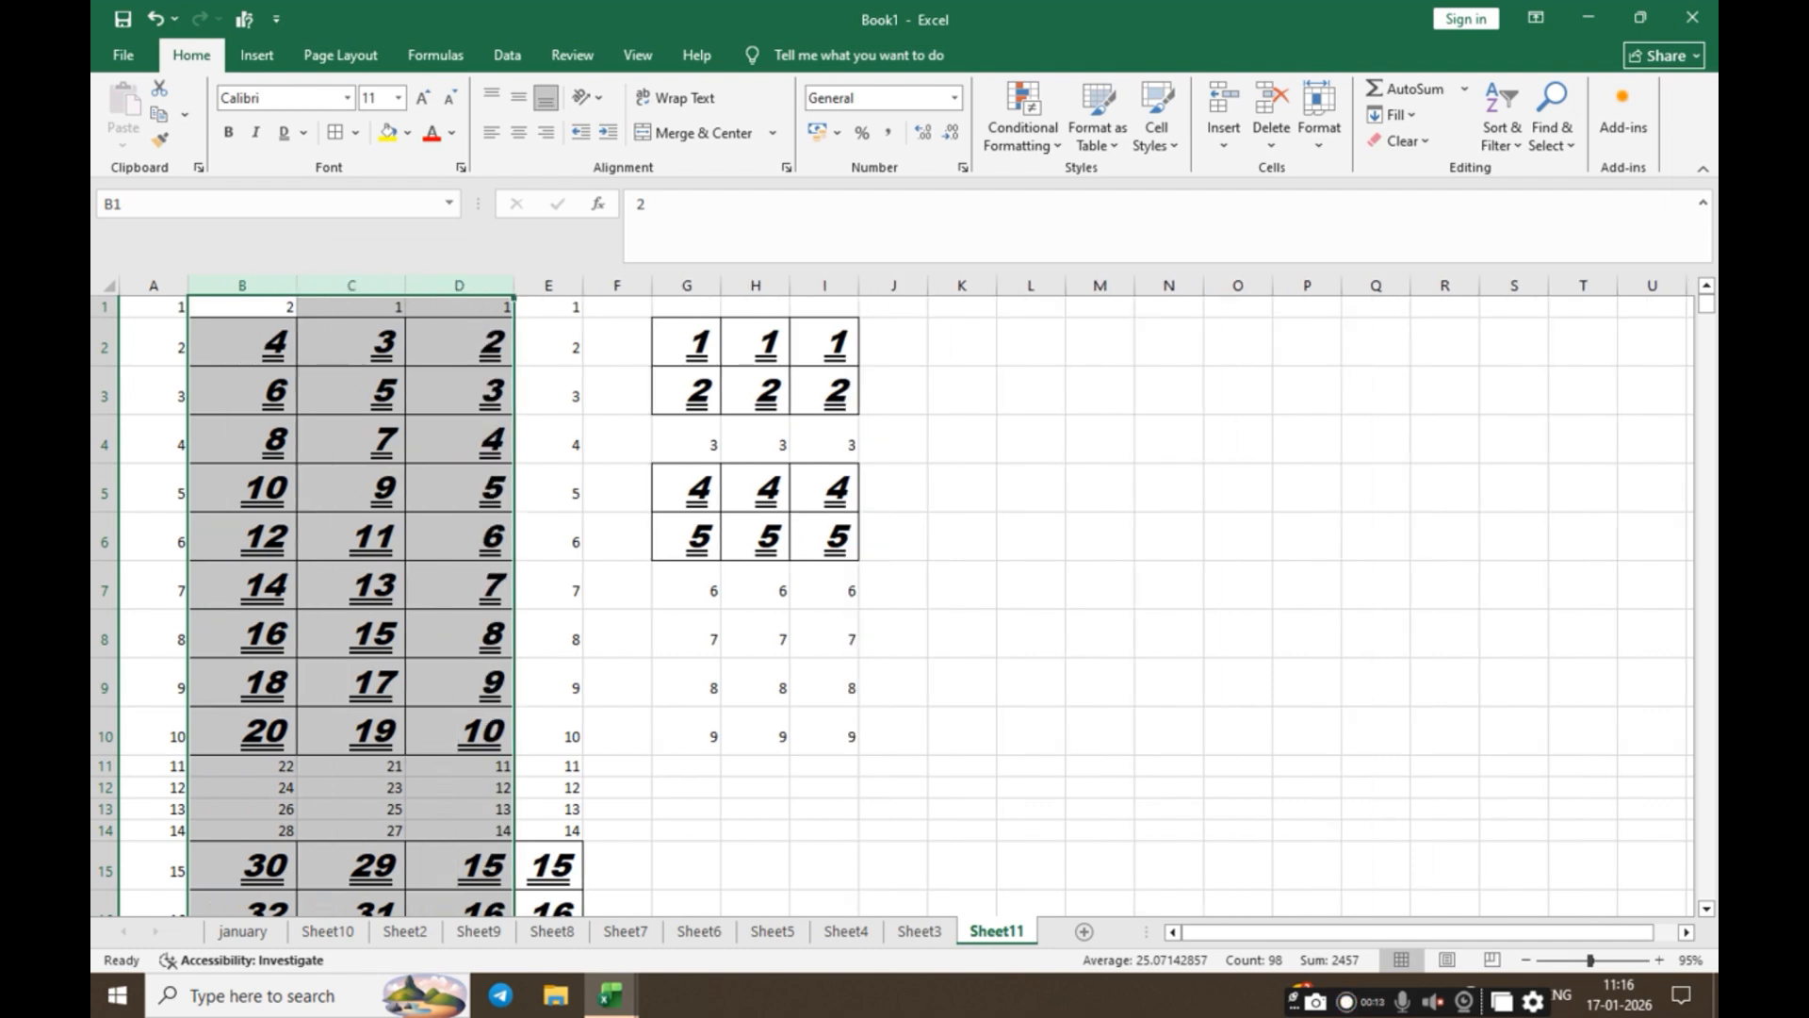
pyautogui.moveTo(108, 350); pyautogui.dragTo(108, 640)
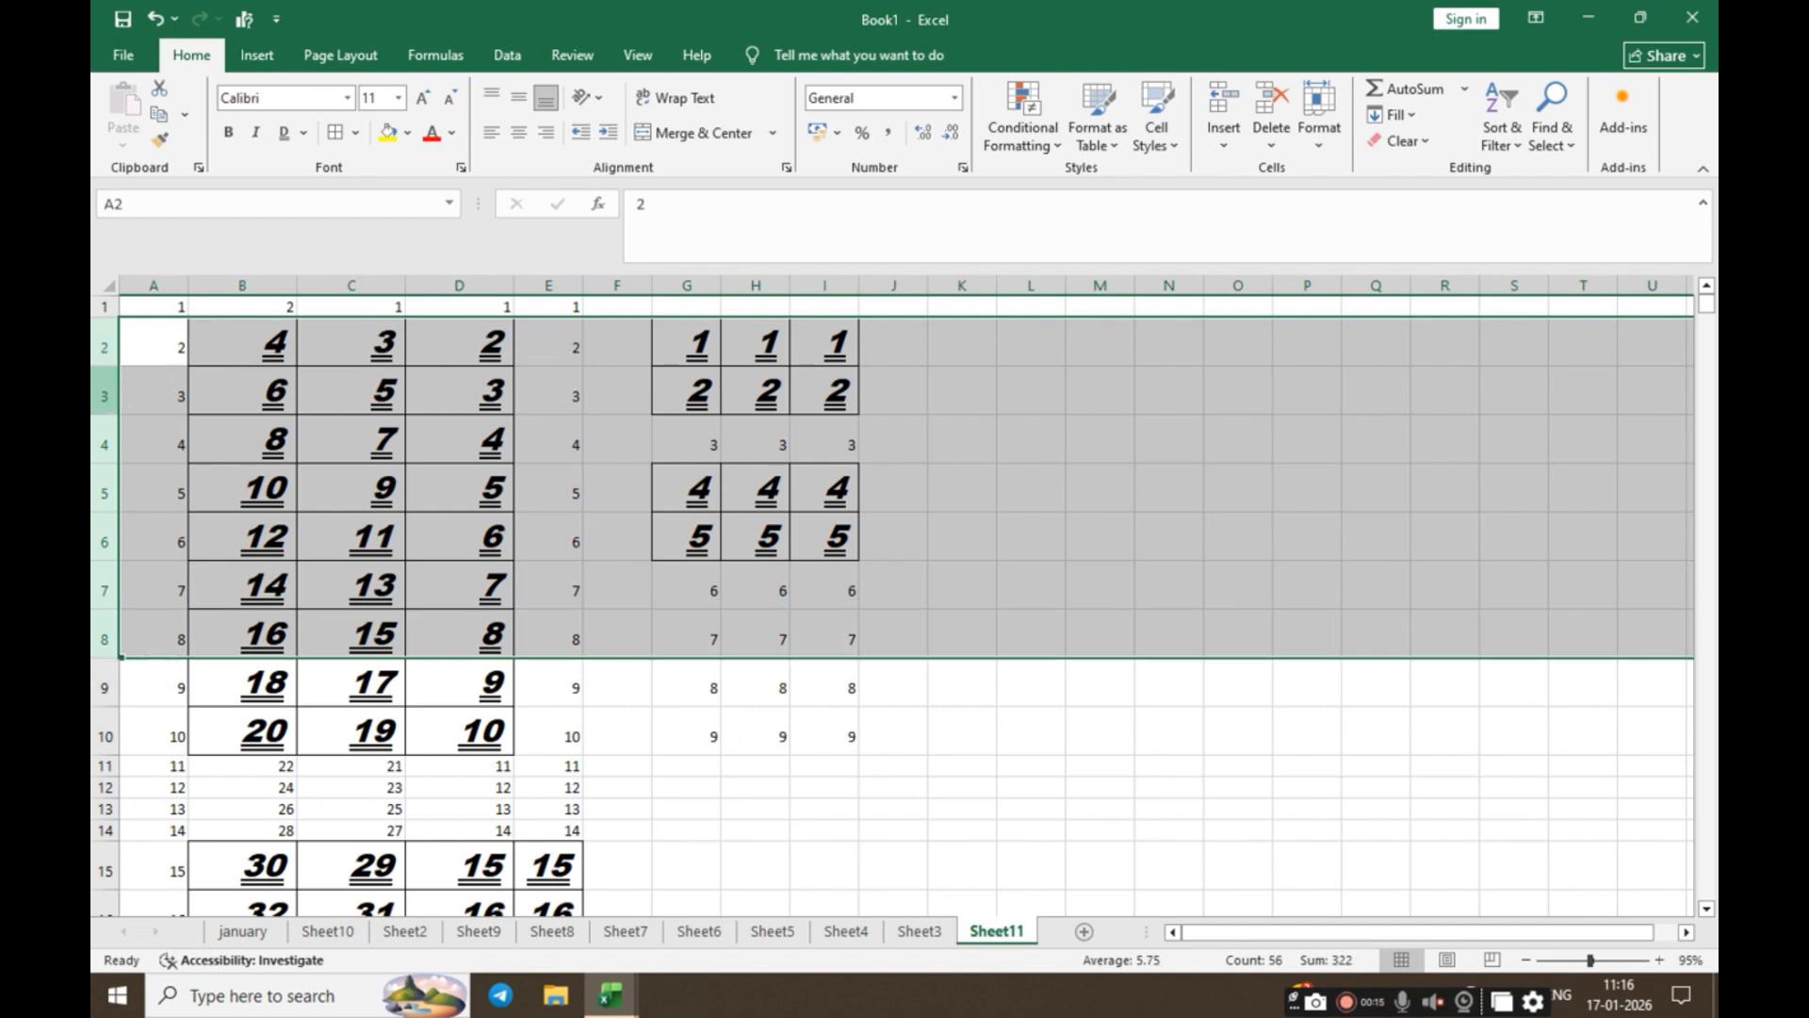
pyautogui.moveTo(105, 369); pyautogui.dragTo(106, 436)
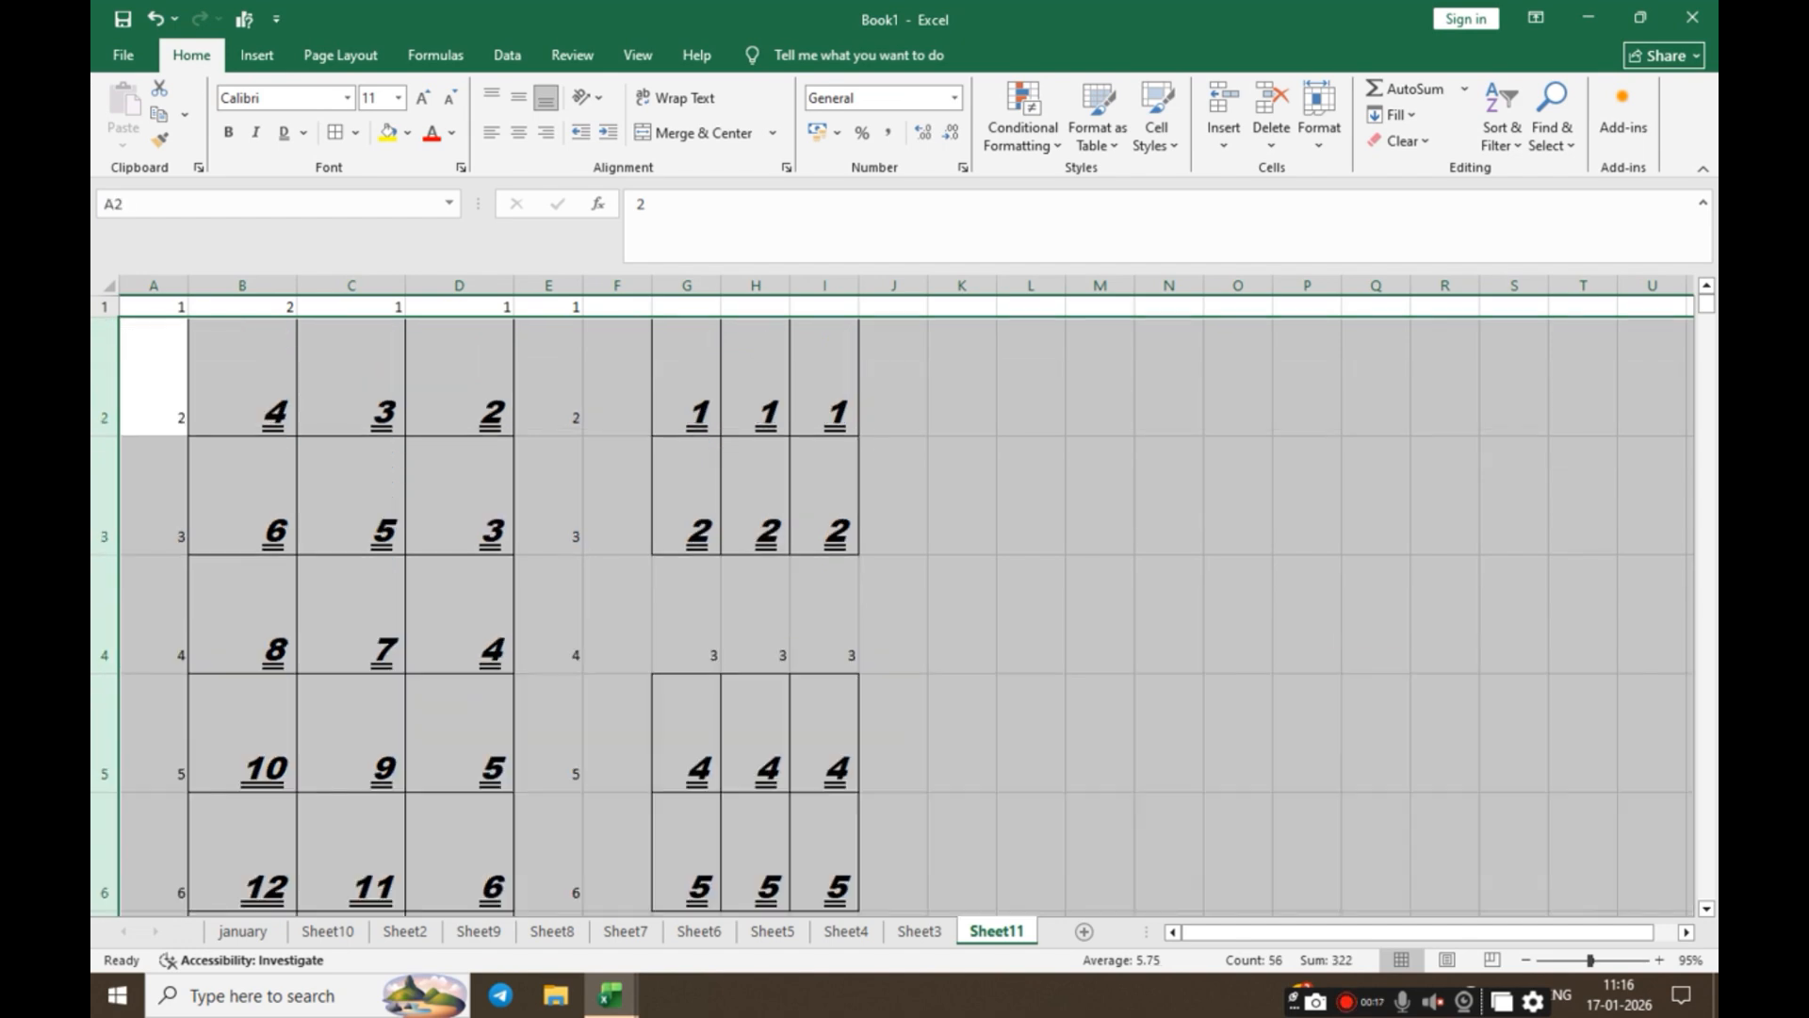
pyautogui.click(250, 371)
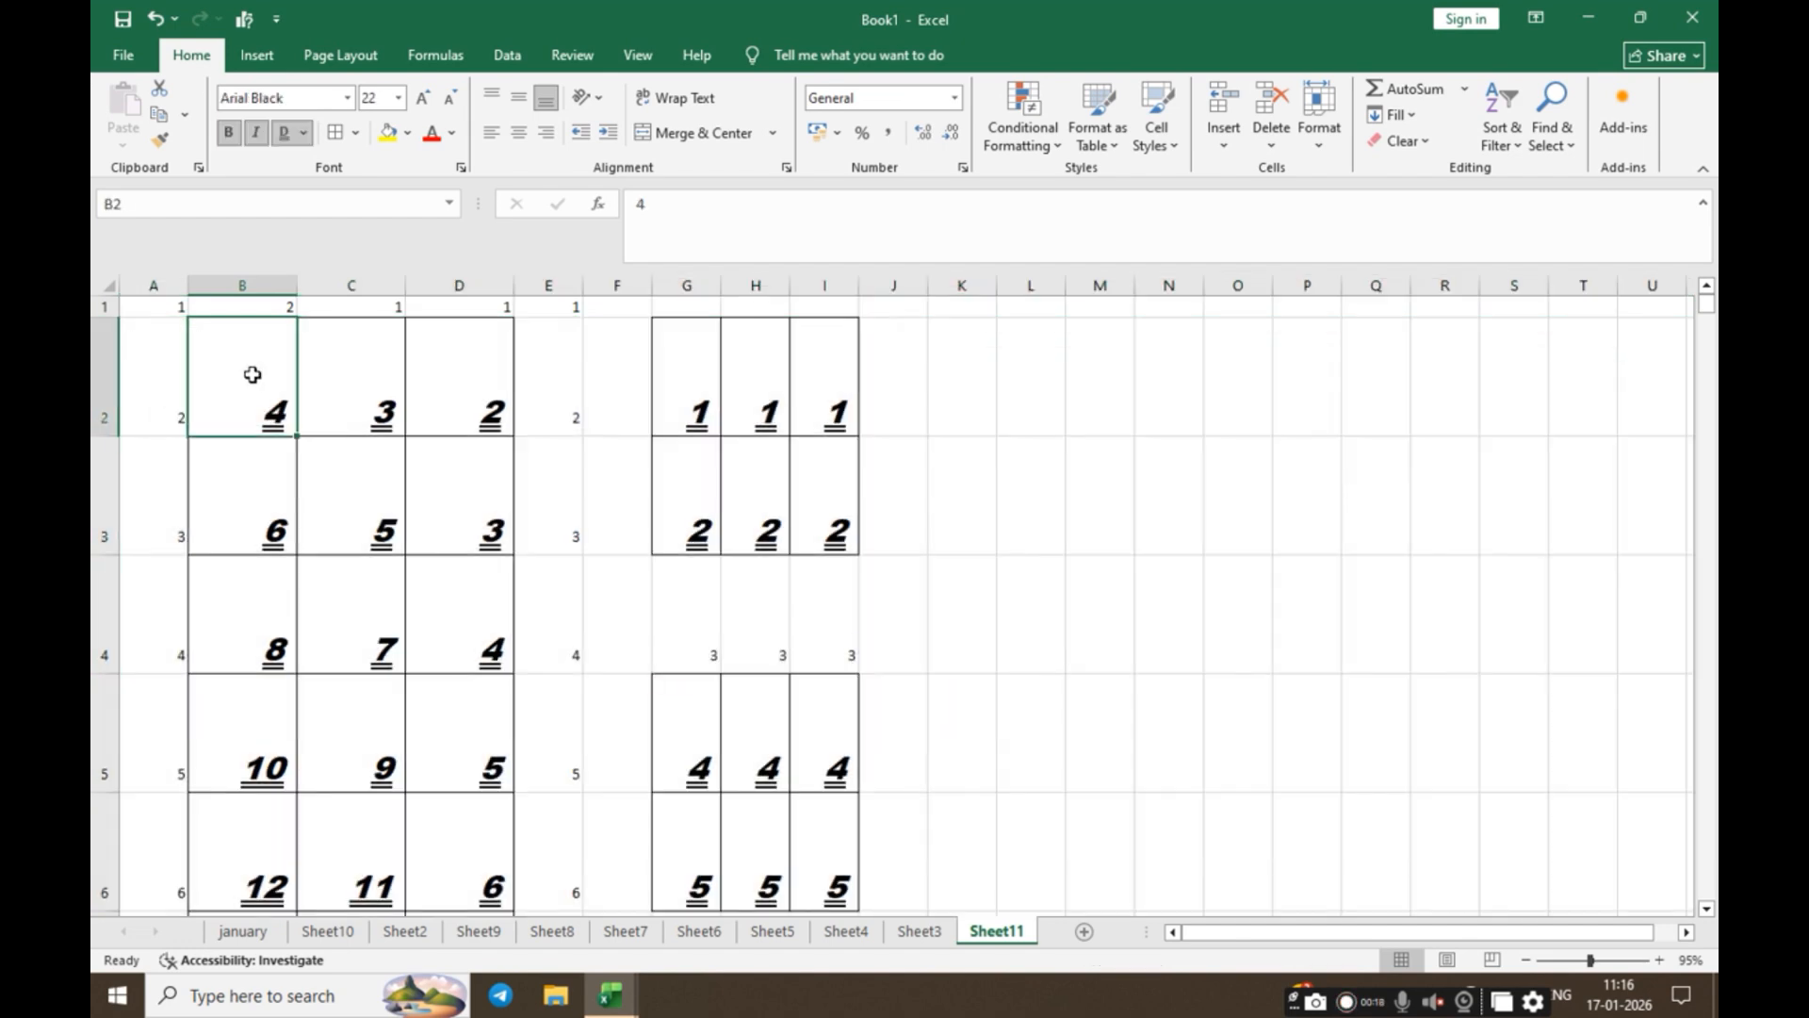
pyautogui.click(358, 365)
pyautogui.click(459, 369)
pyautogui.click(239, 383)
pyautogui.click(381, 391)
pyautogui.click(457, 391)
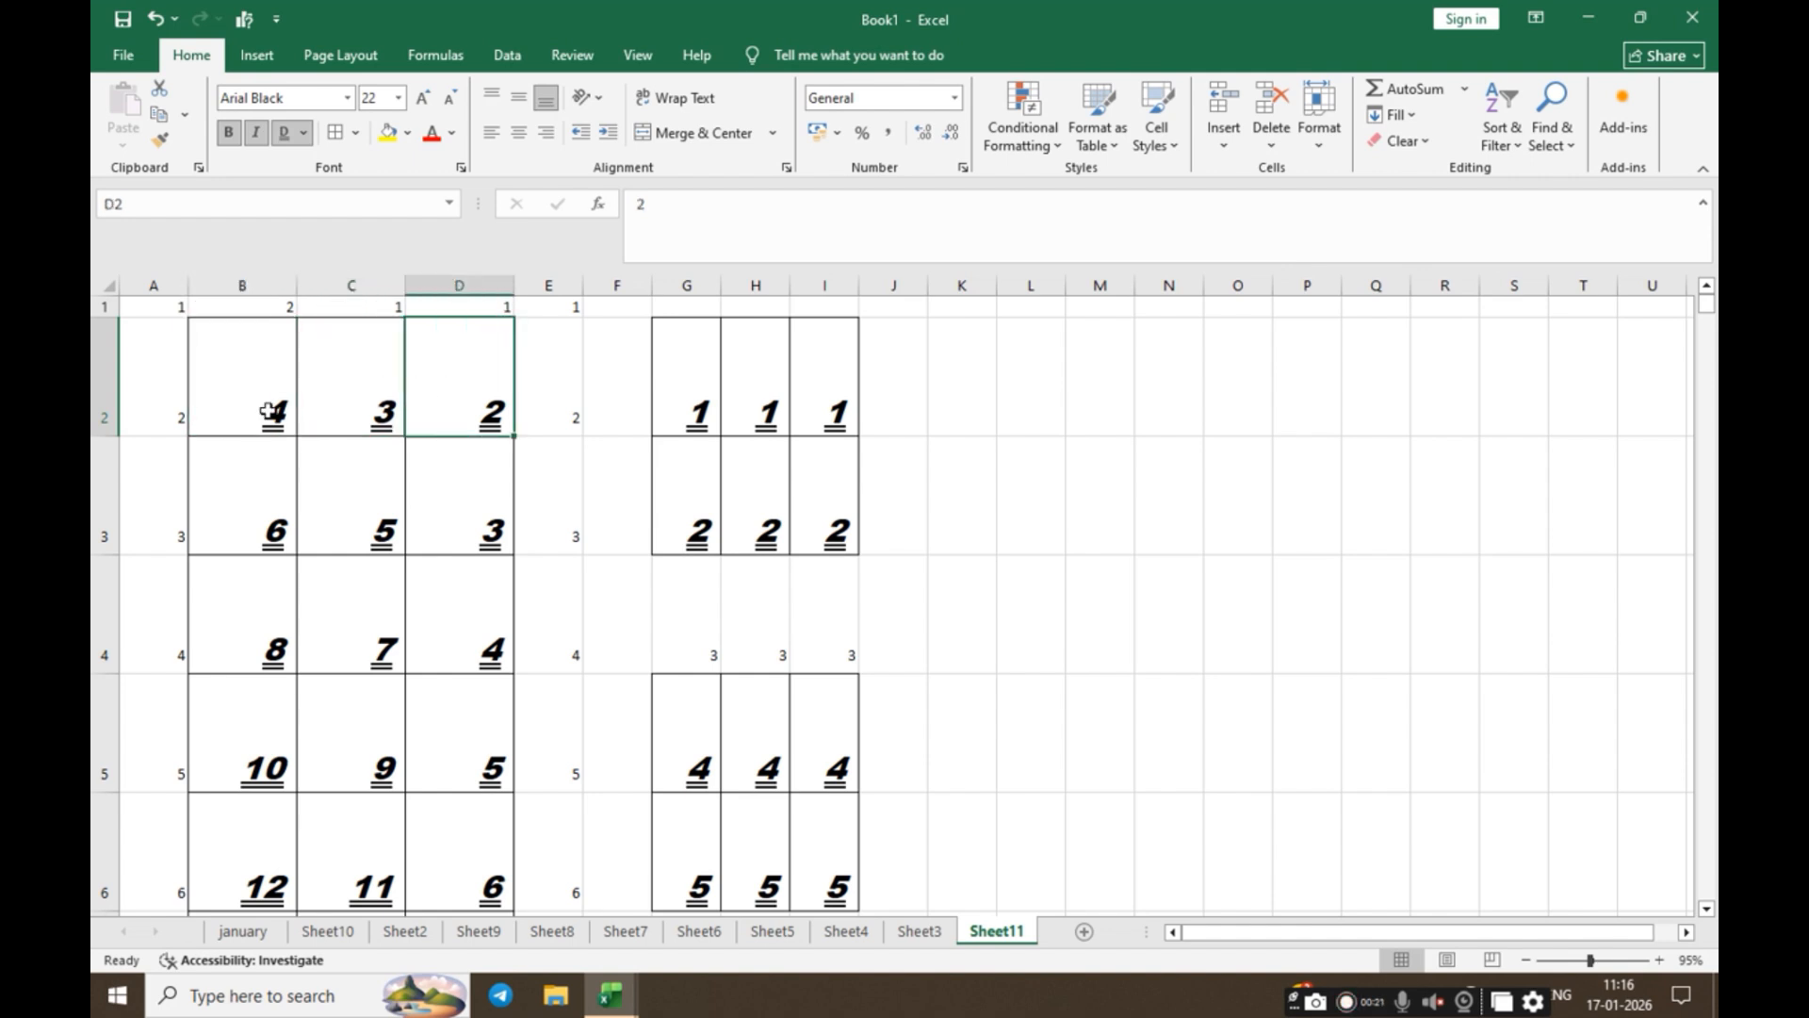
pyautogui.click(264, 409)
pyautogui.click(326, 389)
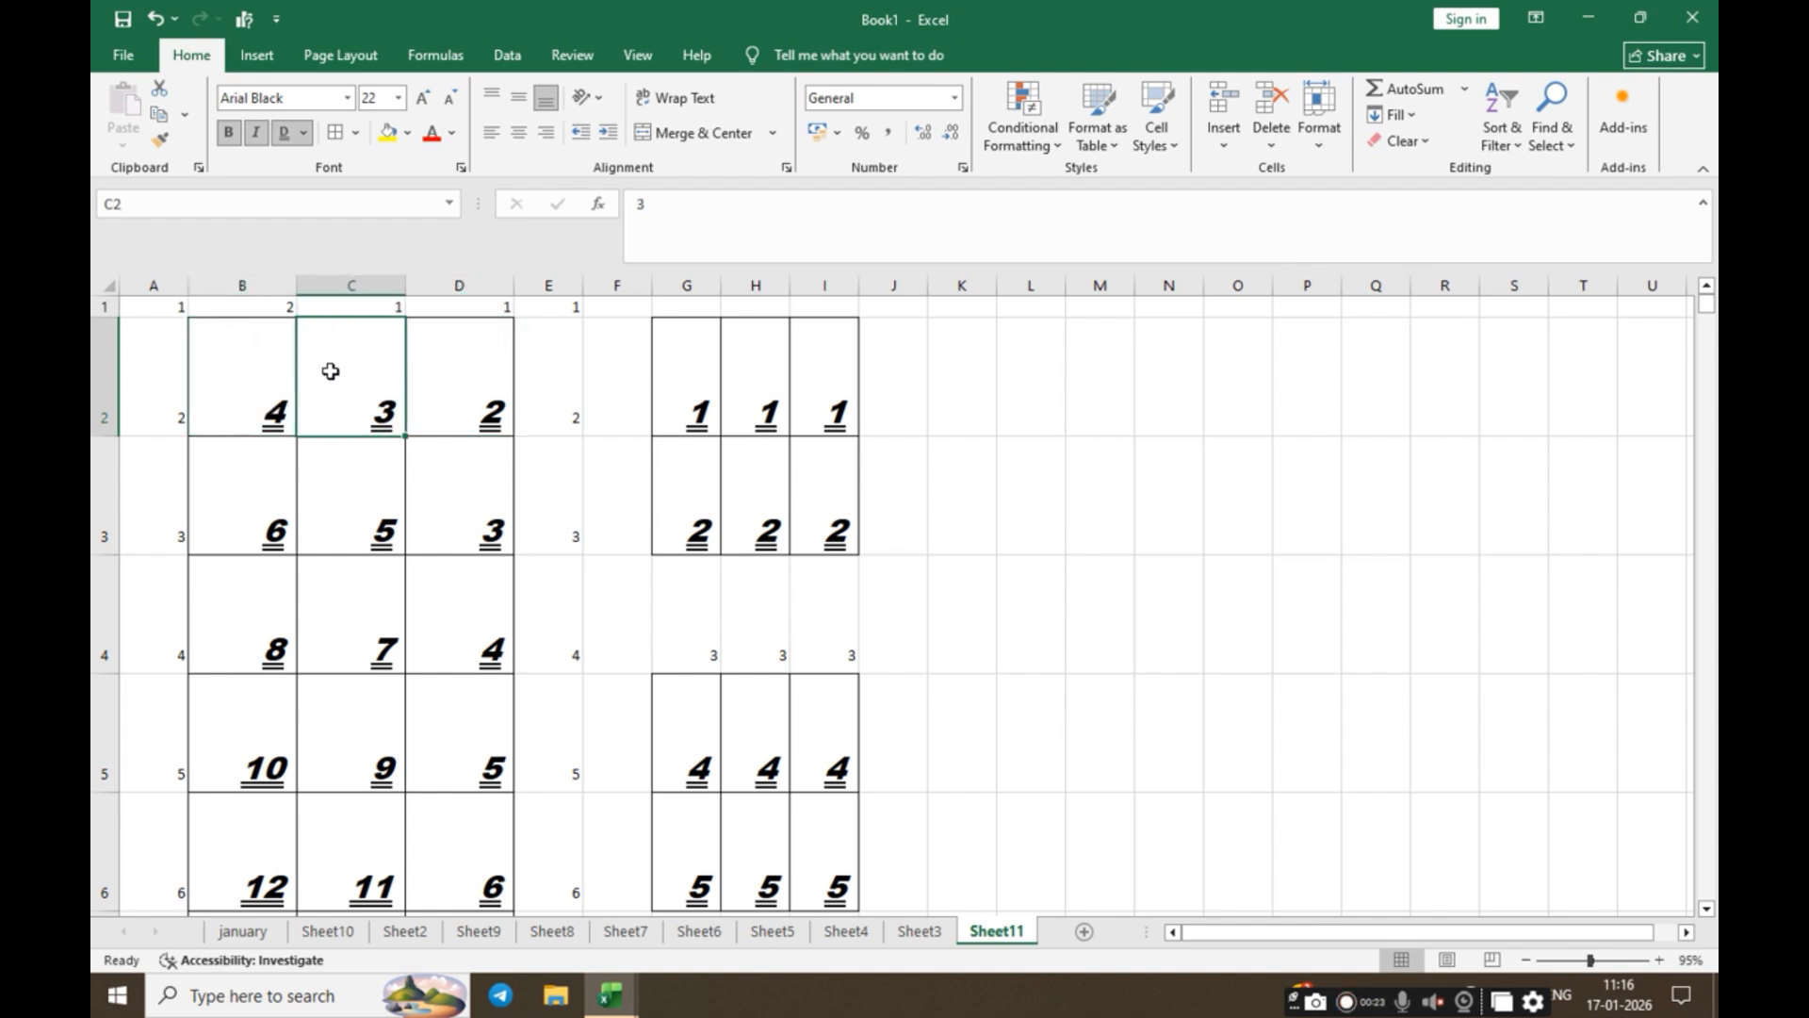
pyautogui.click(285, 409)
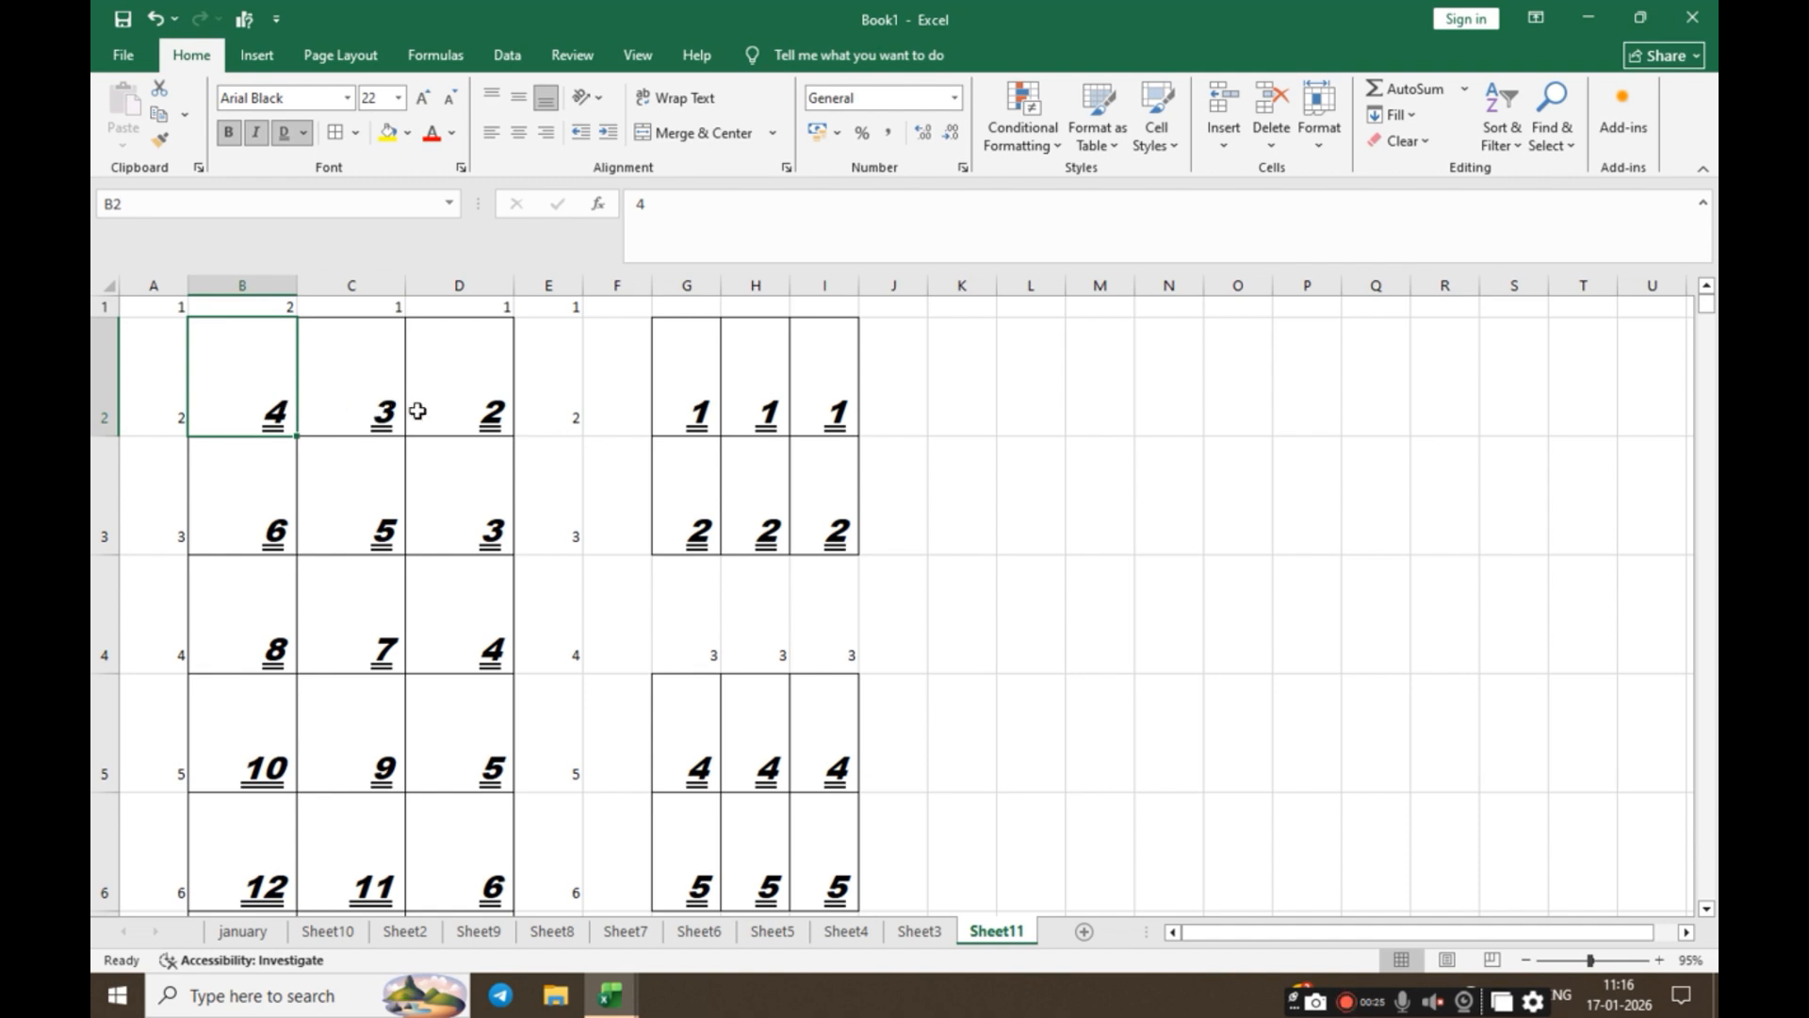
pyautogui.click(485, 409)
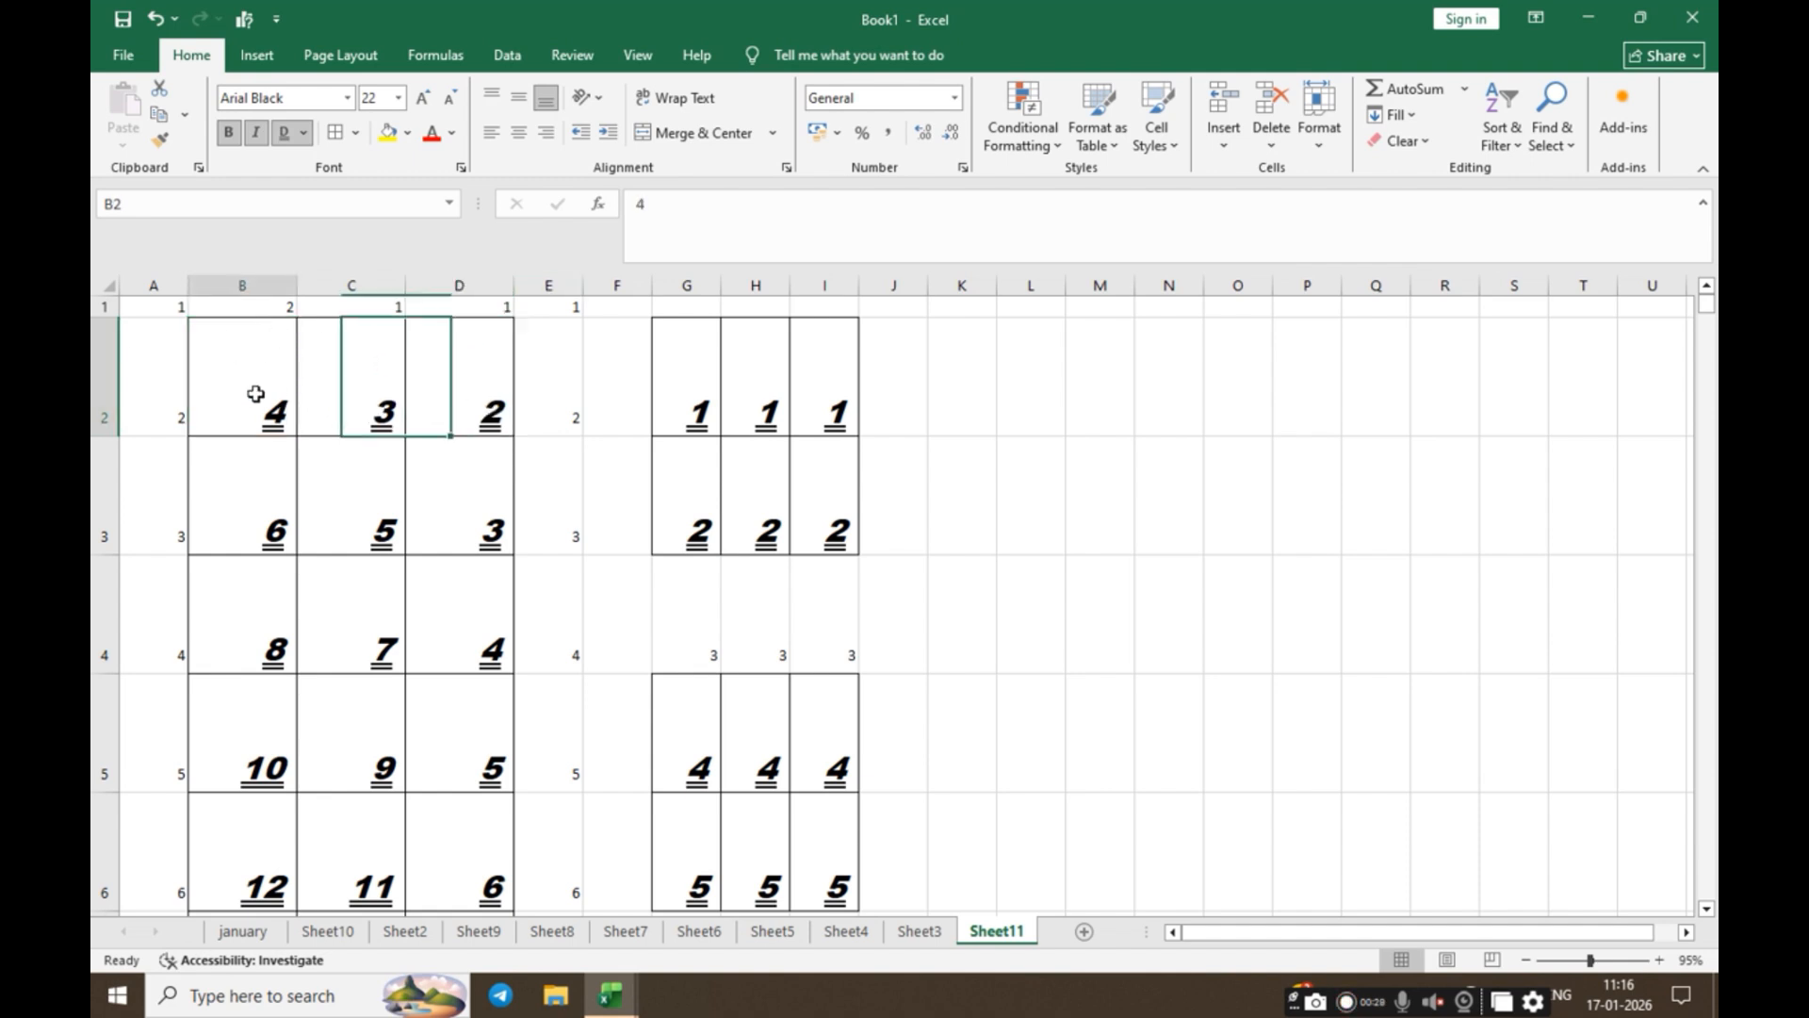
# Step: Align the numbers in cells B2:D2 vertically to the middle and horizontally to the right
pyautogui.moveTo(255, 392); pyautogui.dragTo(456, 396)
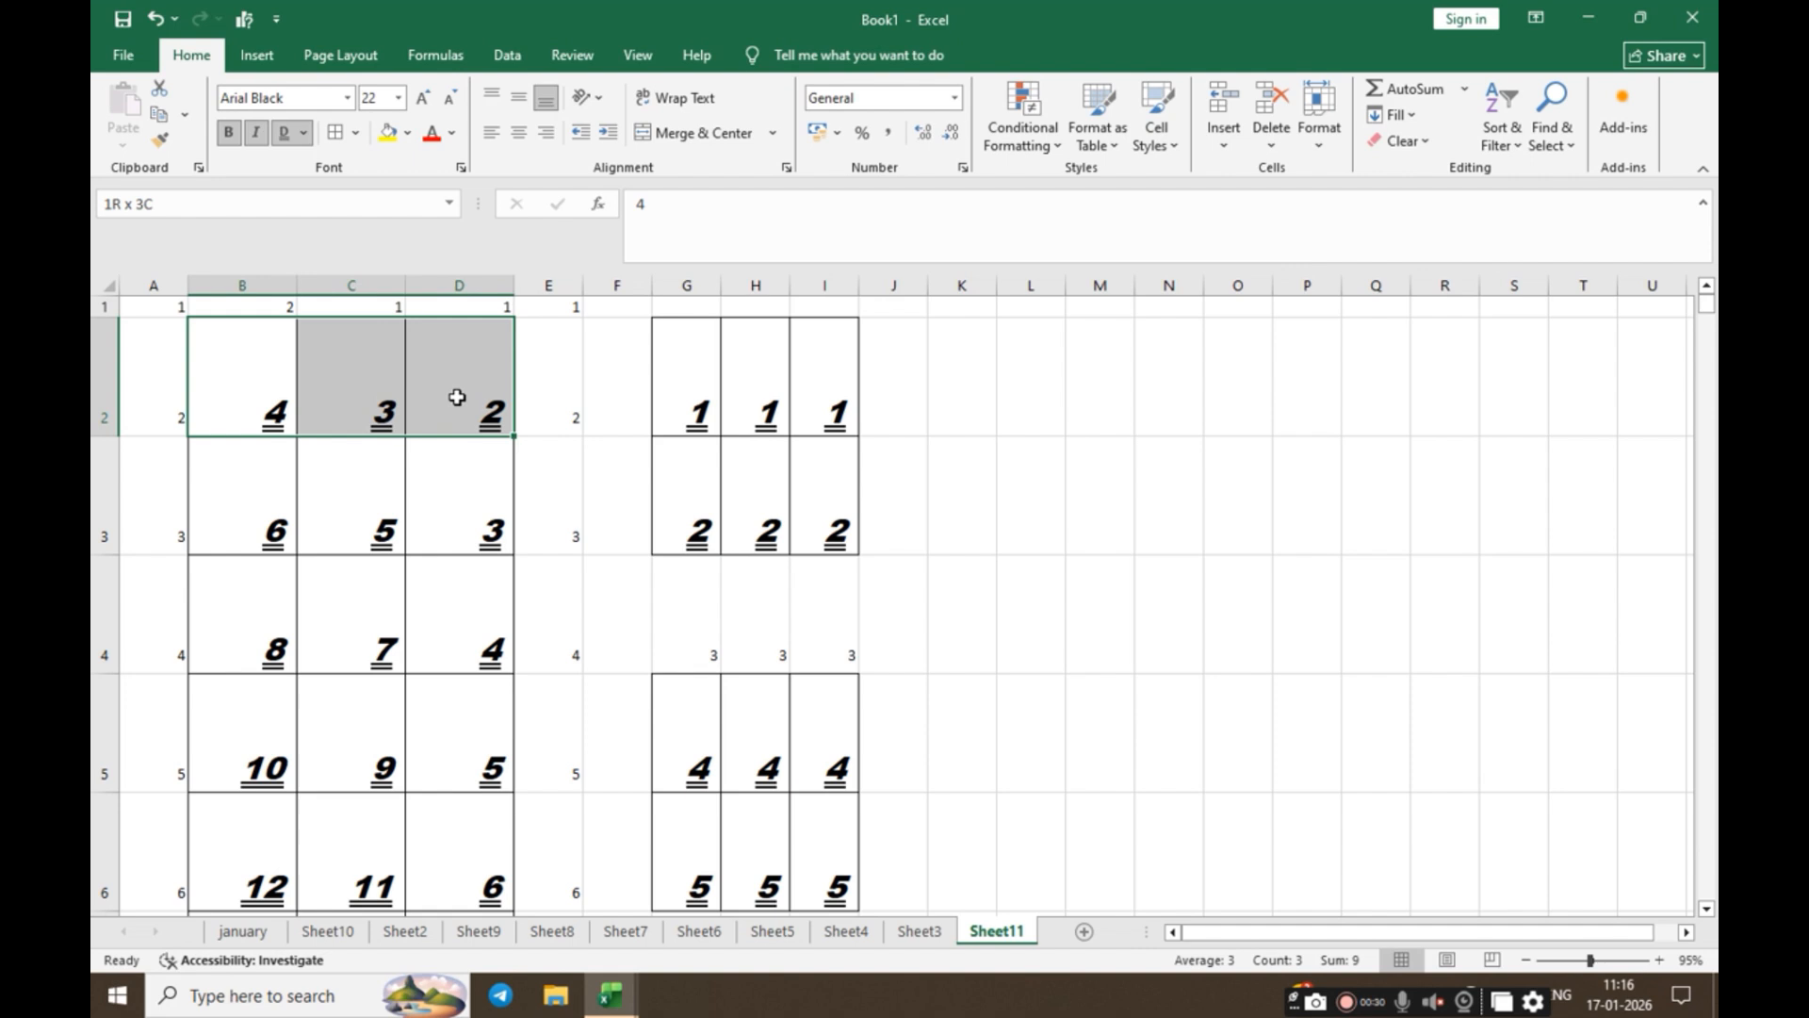
pyautogui.click(491, 93)
pyautogui.click(518, 98)
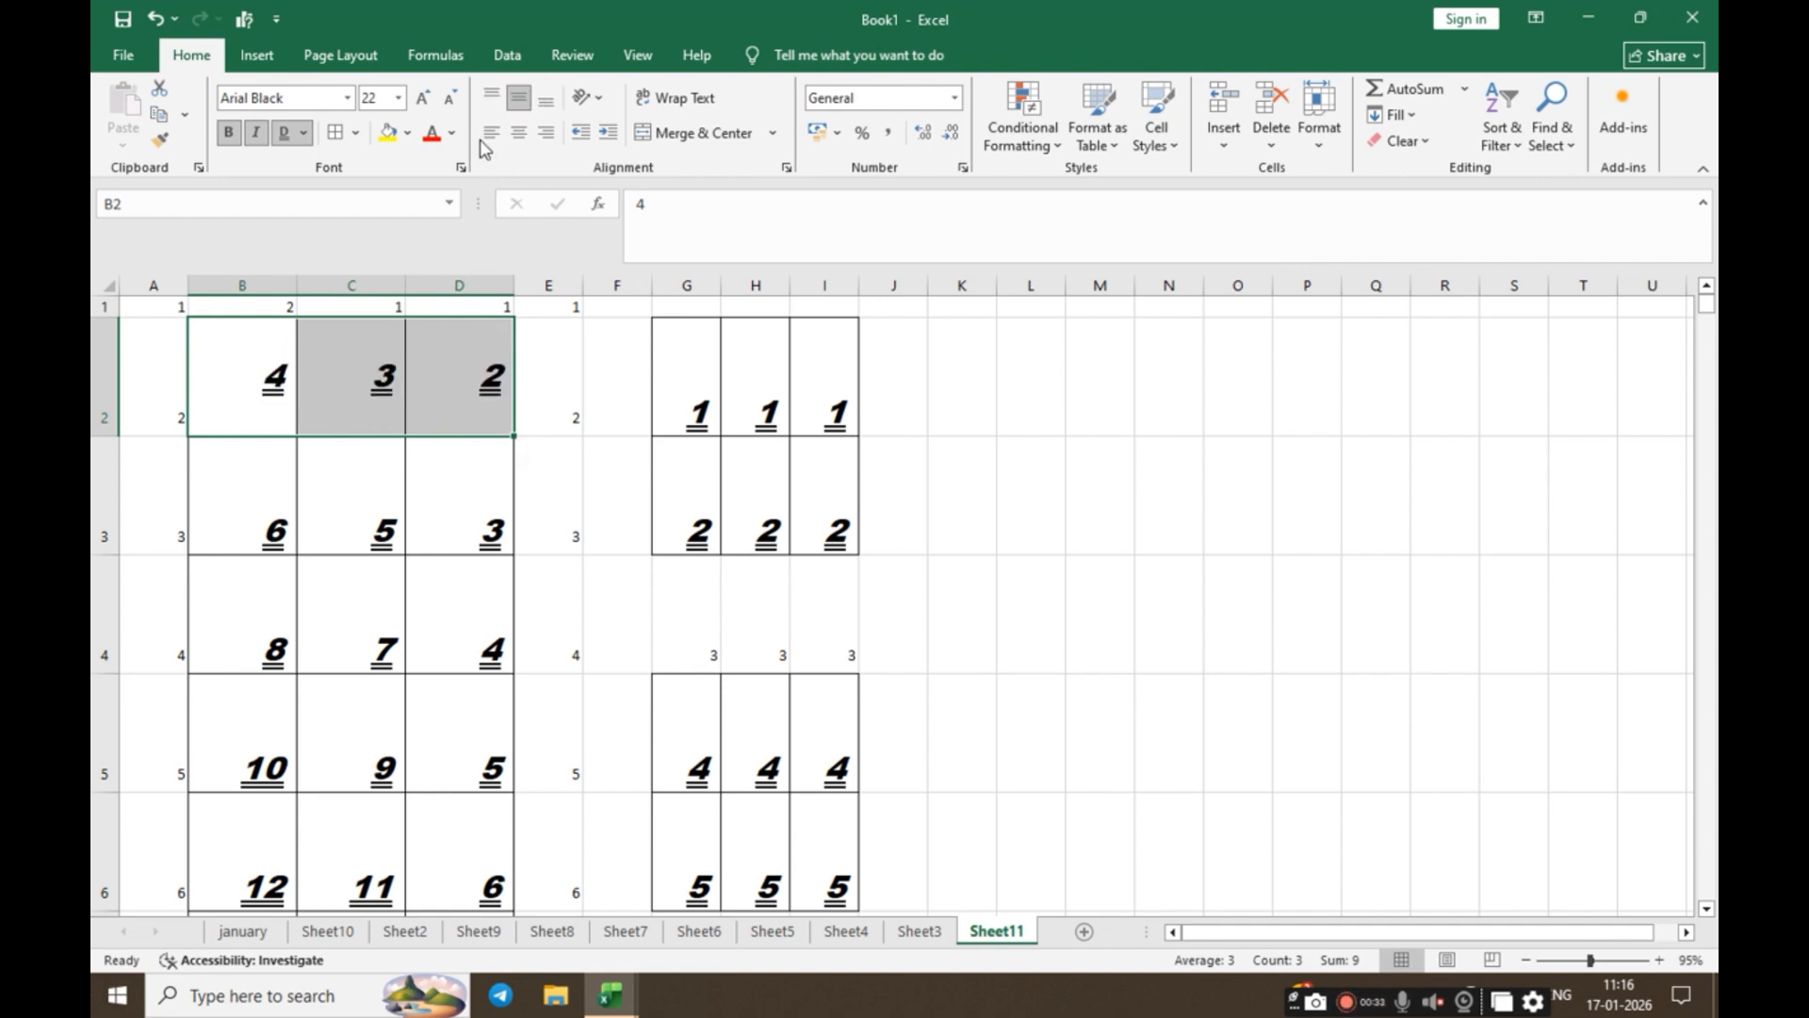
pyautogui.click(491, 132)
pyautogui.click(516, 136)
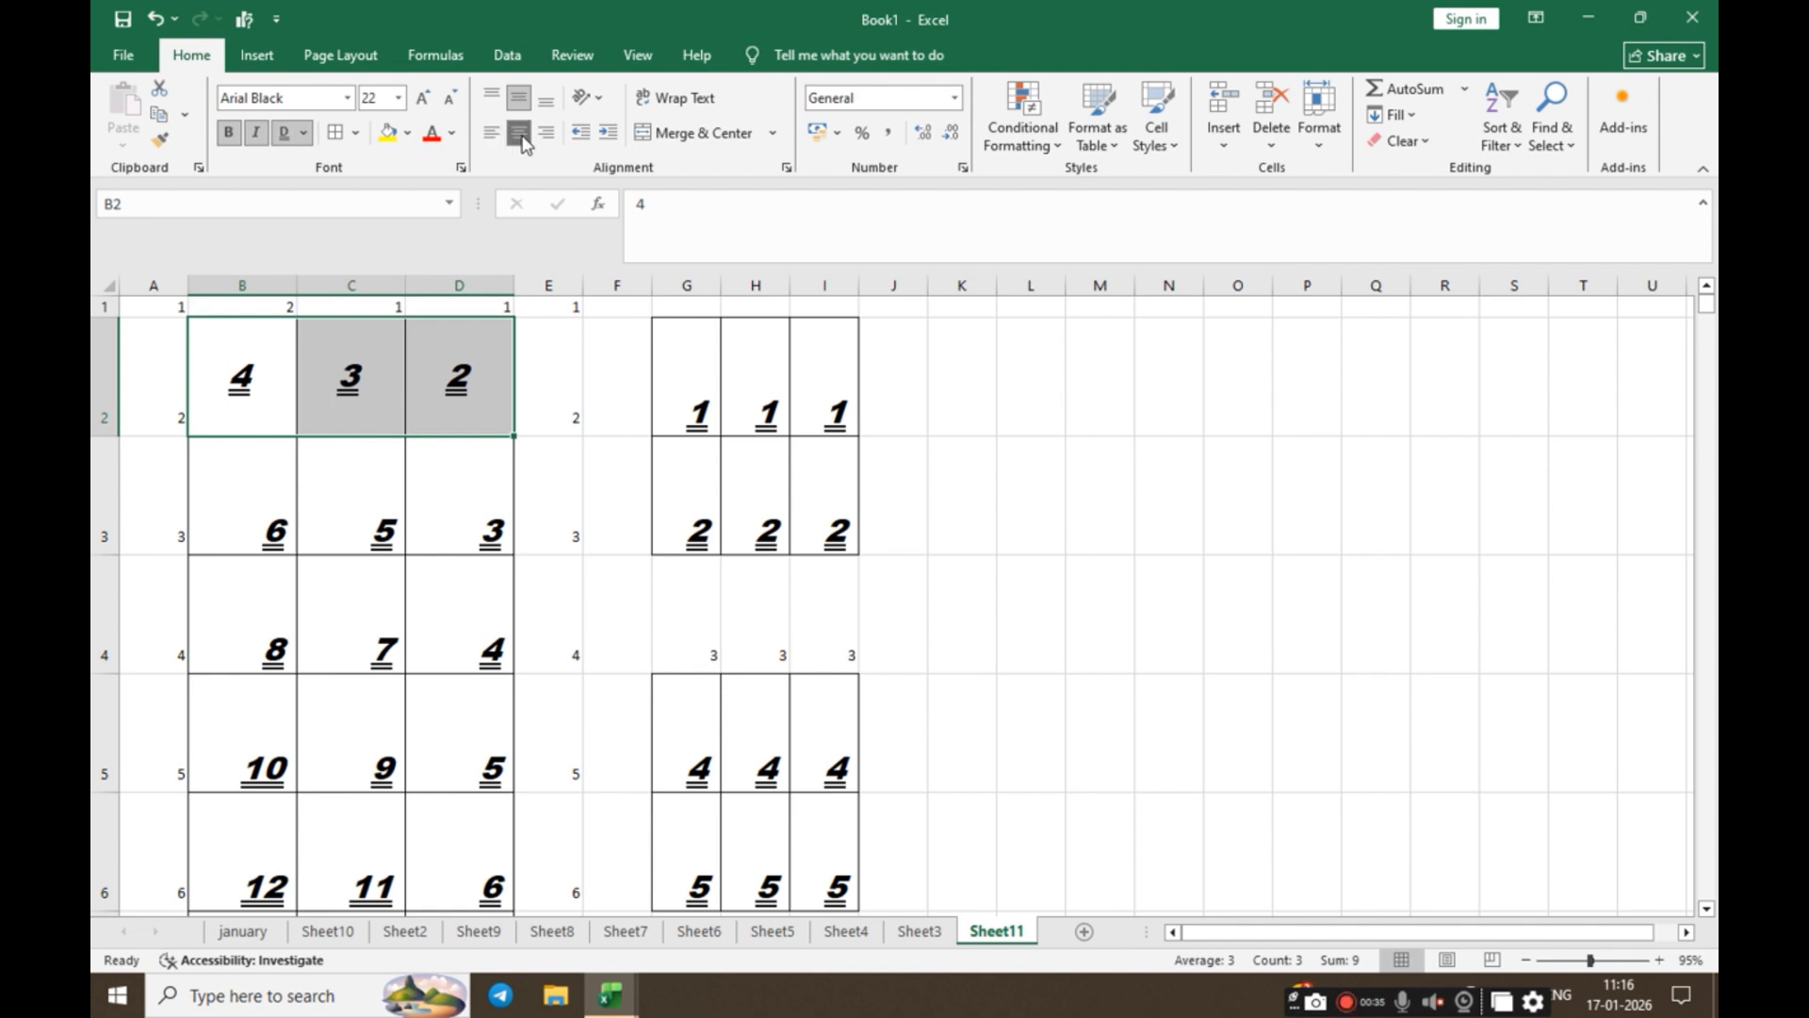
pyautogui.click(544, 130)
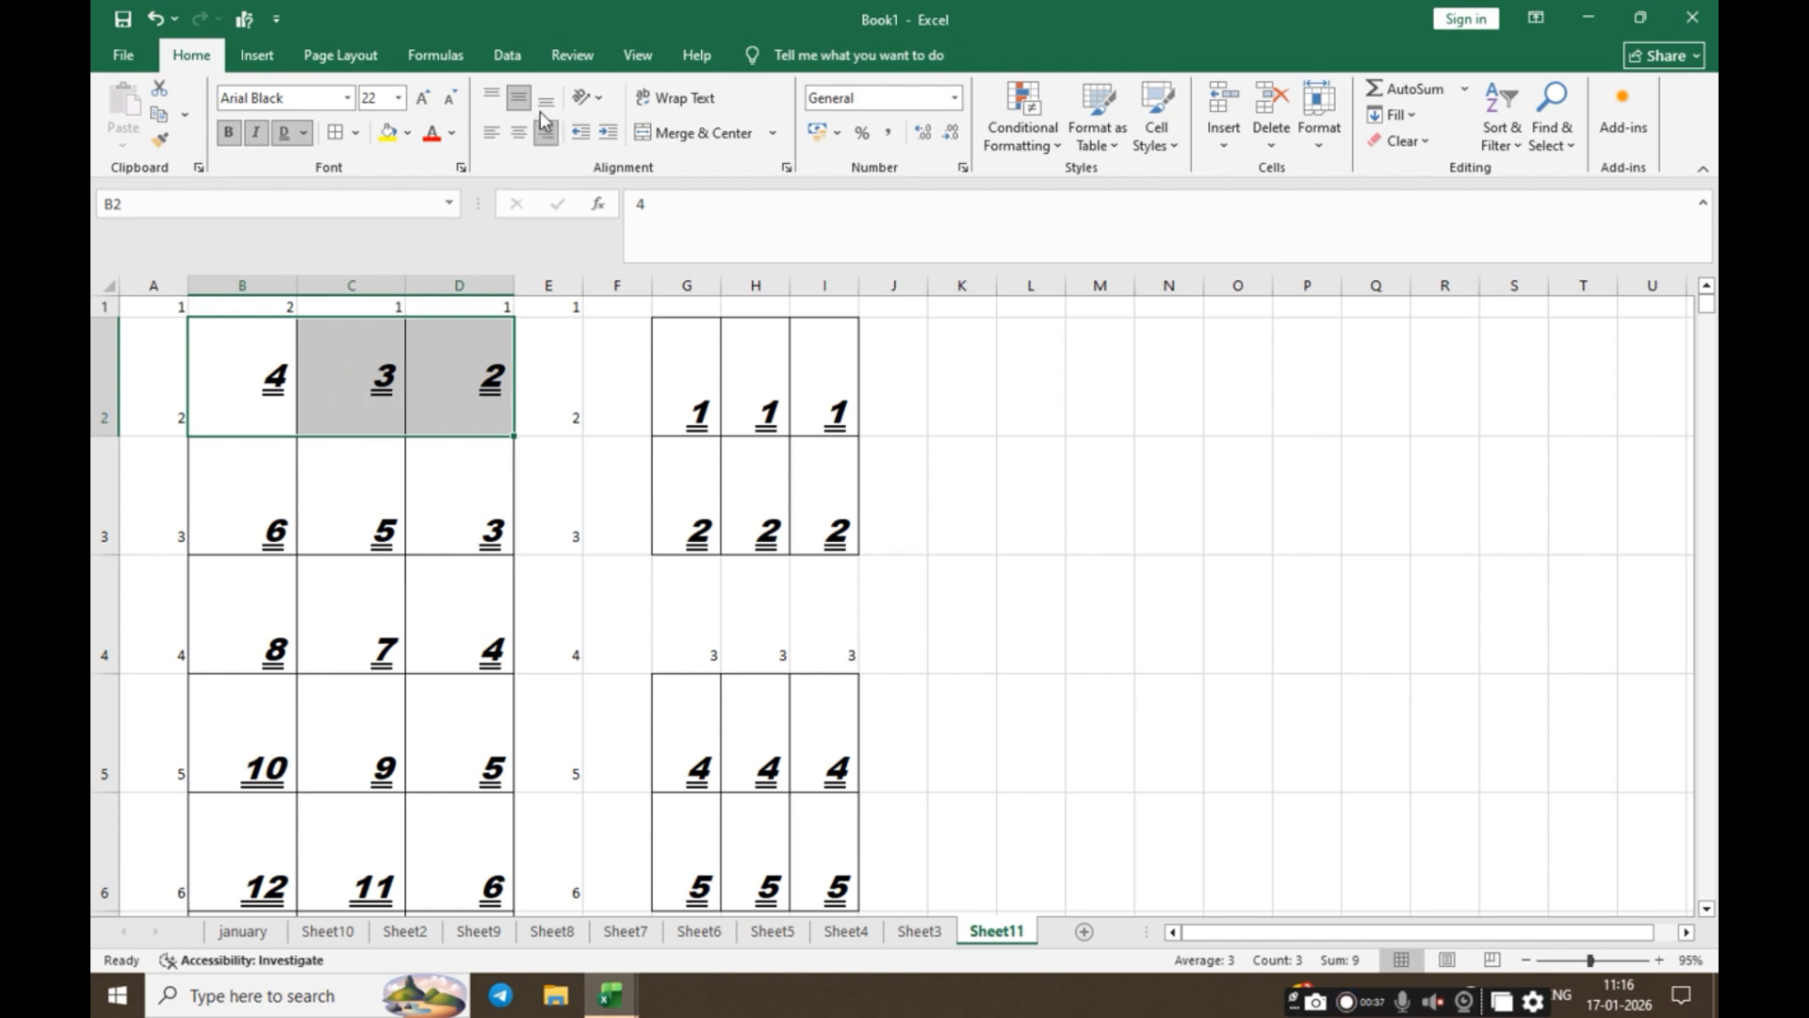
# Step: Try out the different vertical and horizontal alignments on cells B2:D2, ending with top and right alignment
pyautogui.click(546, 100)
pyautogui.click(491, 95)
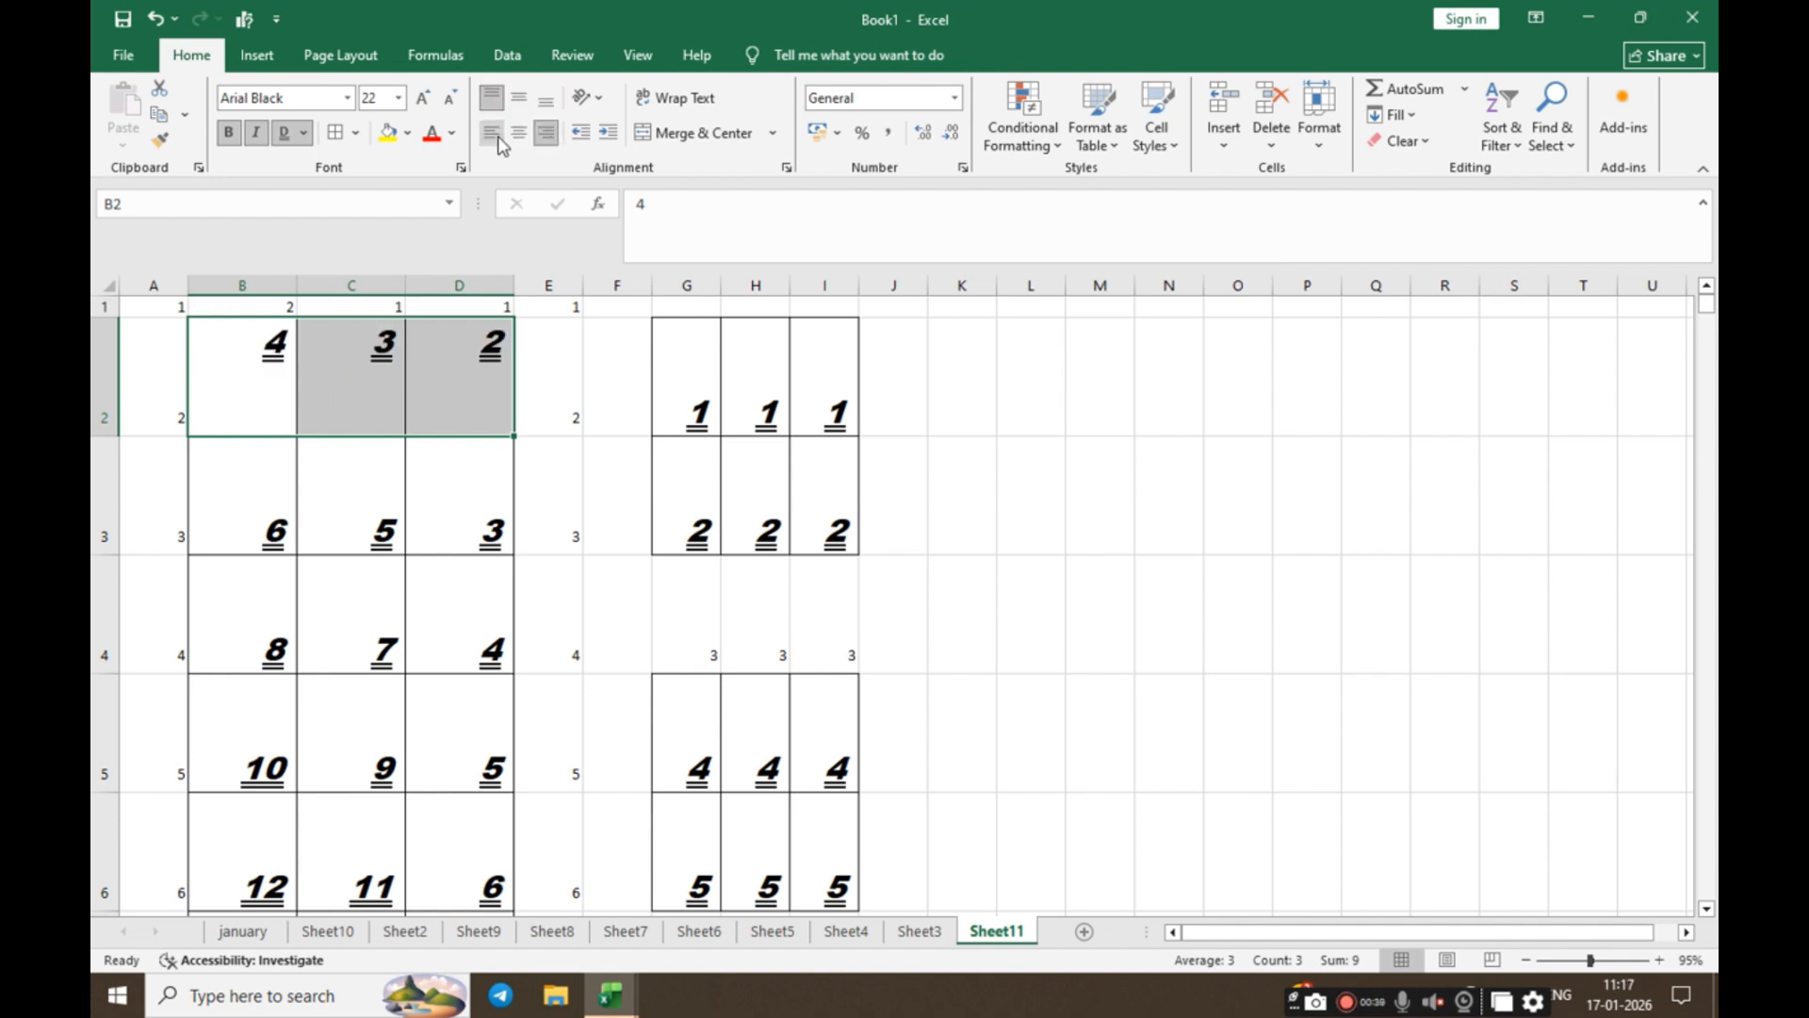
pyautogui.click(490, 132)
pyautogui.click(517, 133)
pyautogui.click(518, 97)
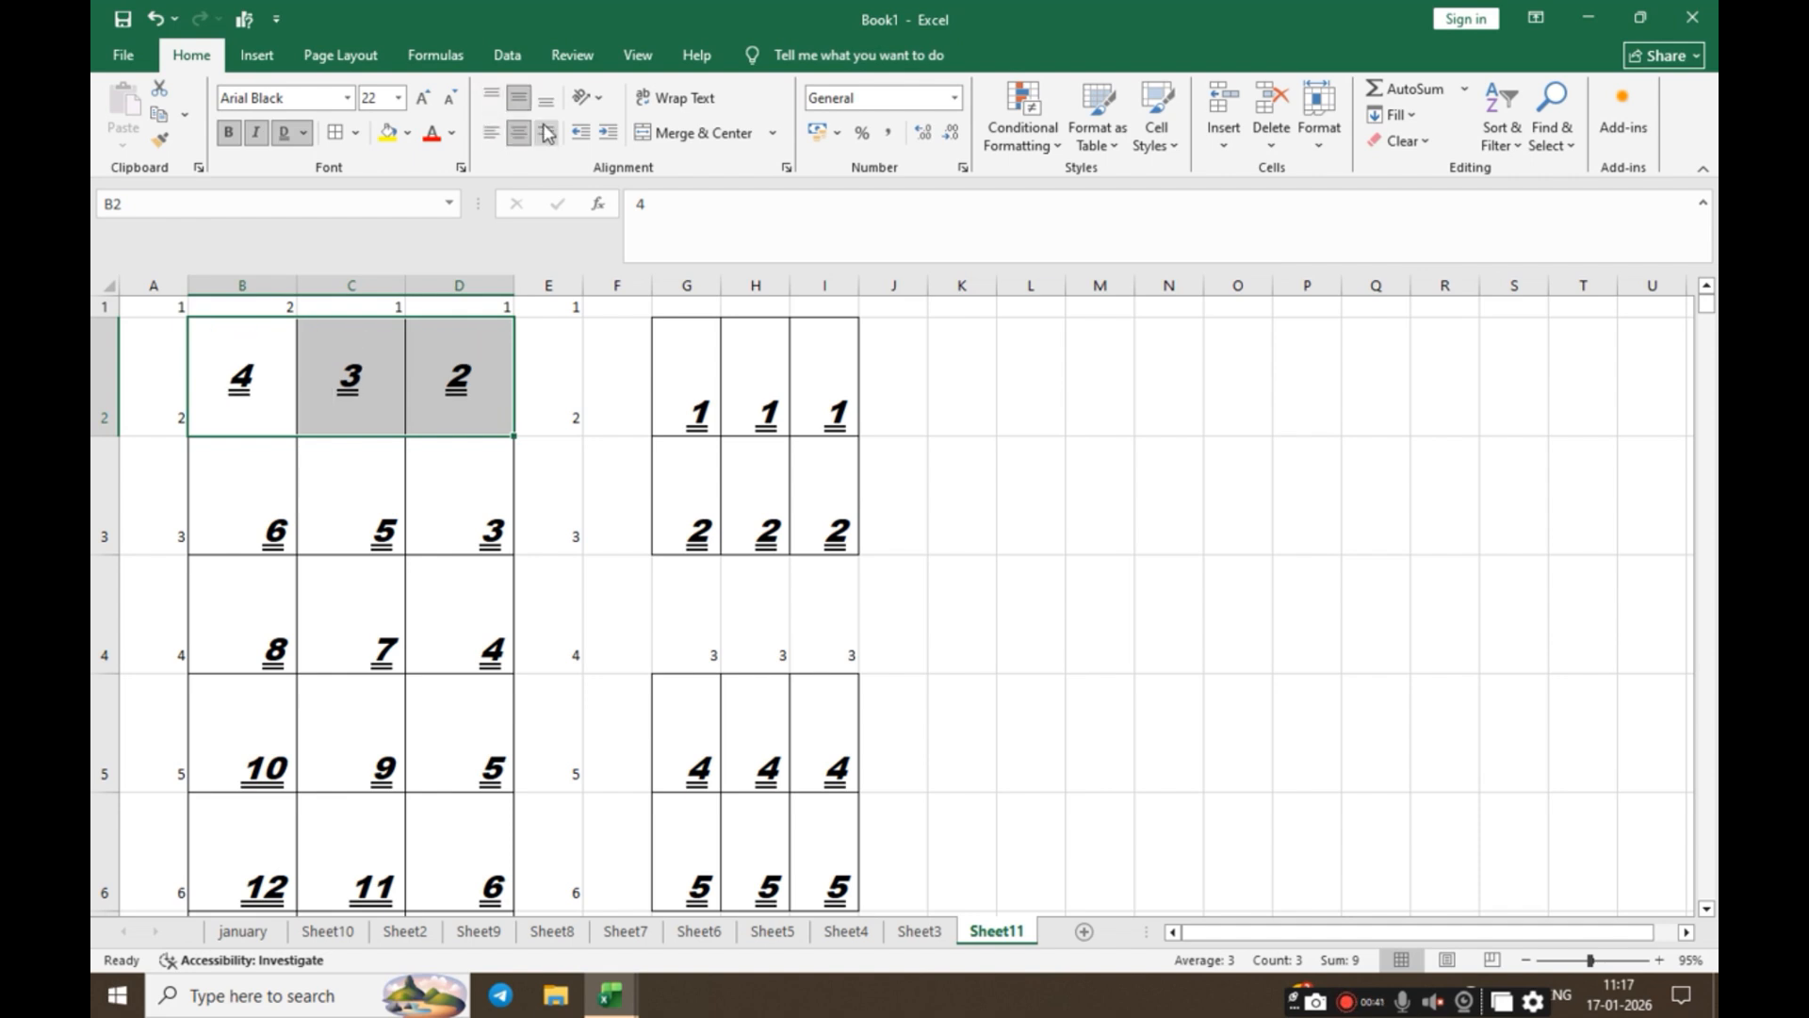
pyautogui.click(545, 132)
pyautogui.click(546, 100)
pyautogui.click(490, 132)
pyautogui.click(517, 133)
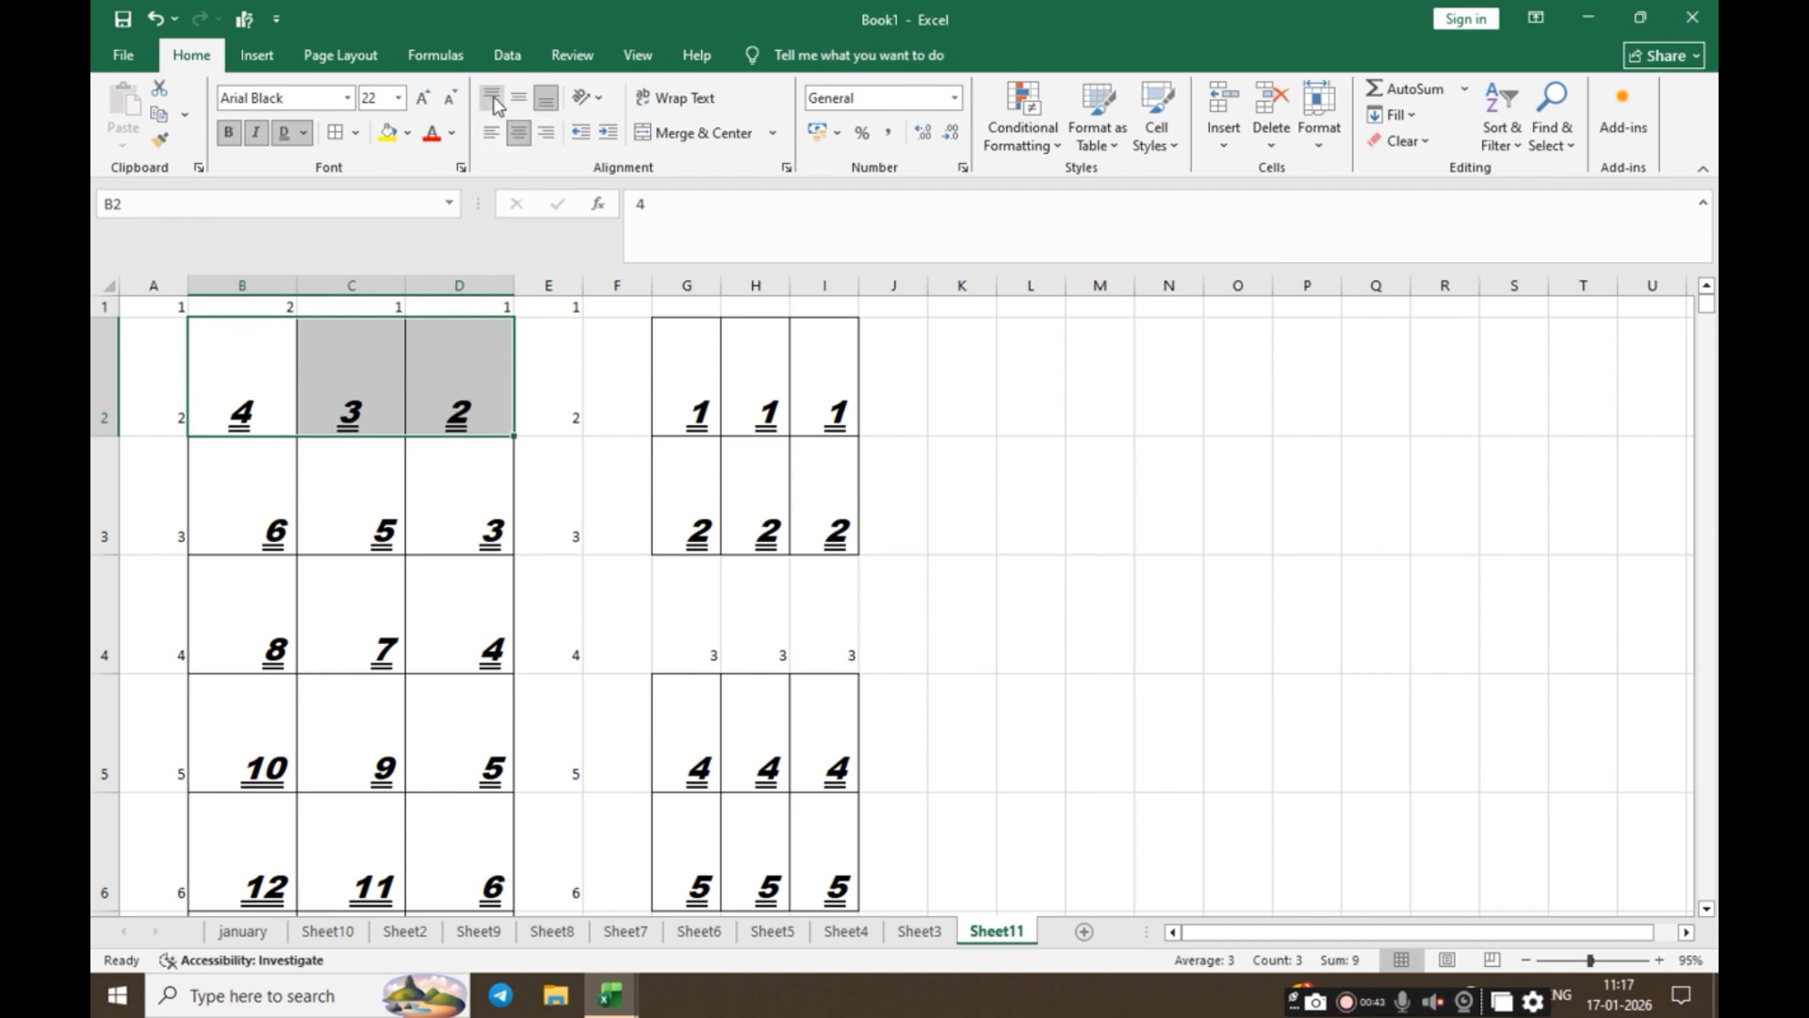
pyautogui.click(491, 97)
pyautogui.click(545, 132)
# Step: Set the font colour of cells B2:D2 to yellow and their fill colour to dark blue
pyautogui.click(452, 133)
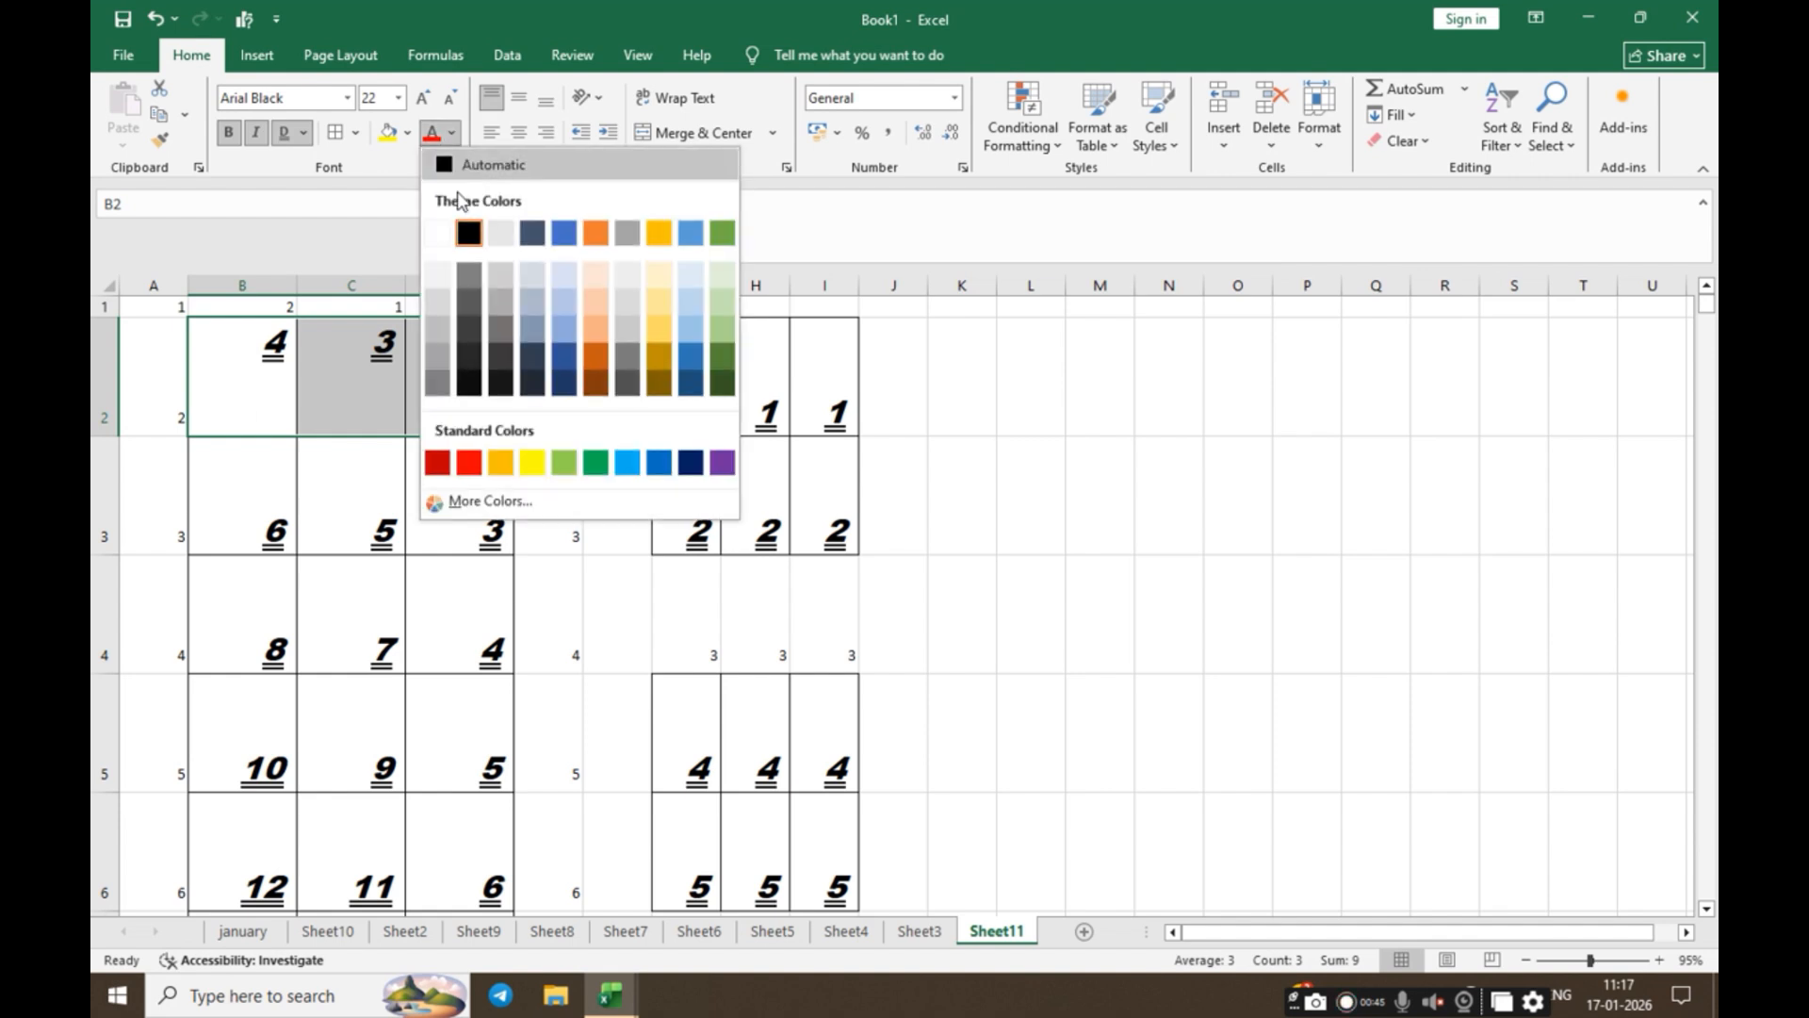
pyautogui.click(532, 462)
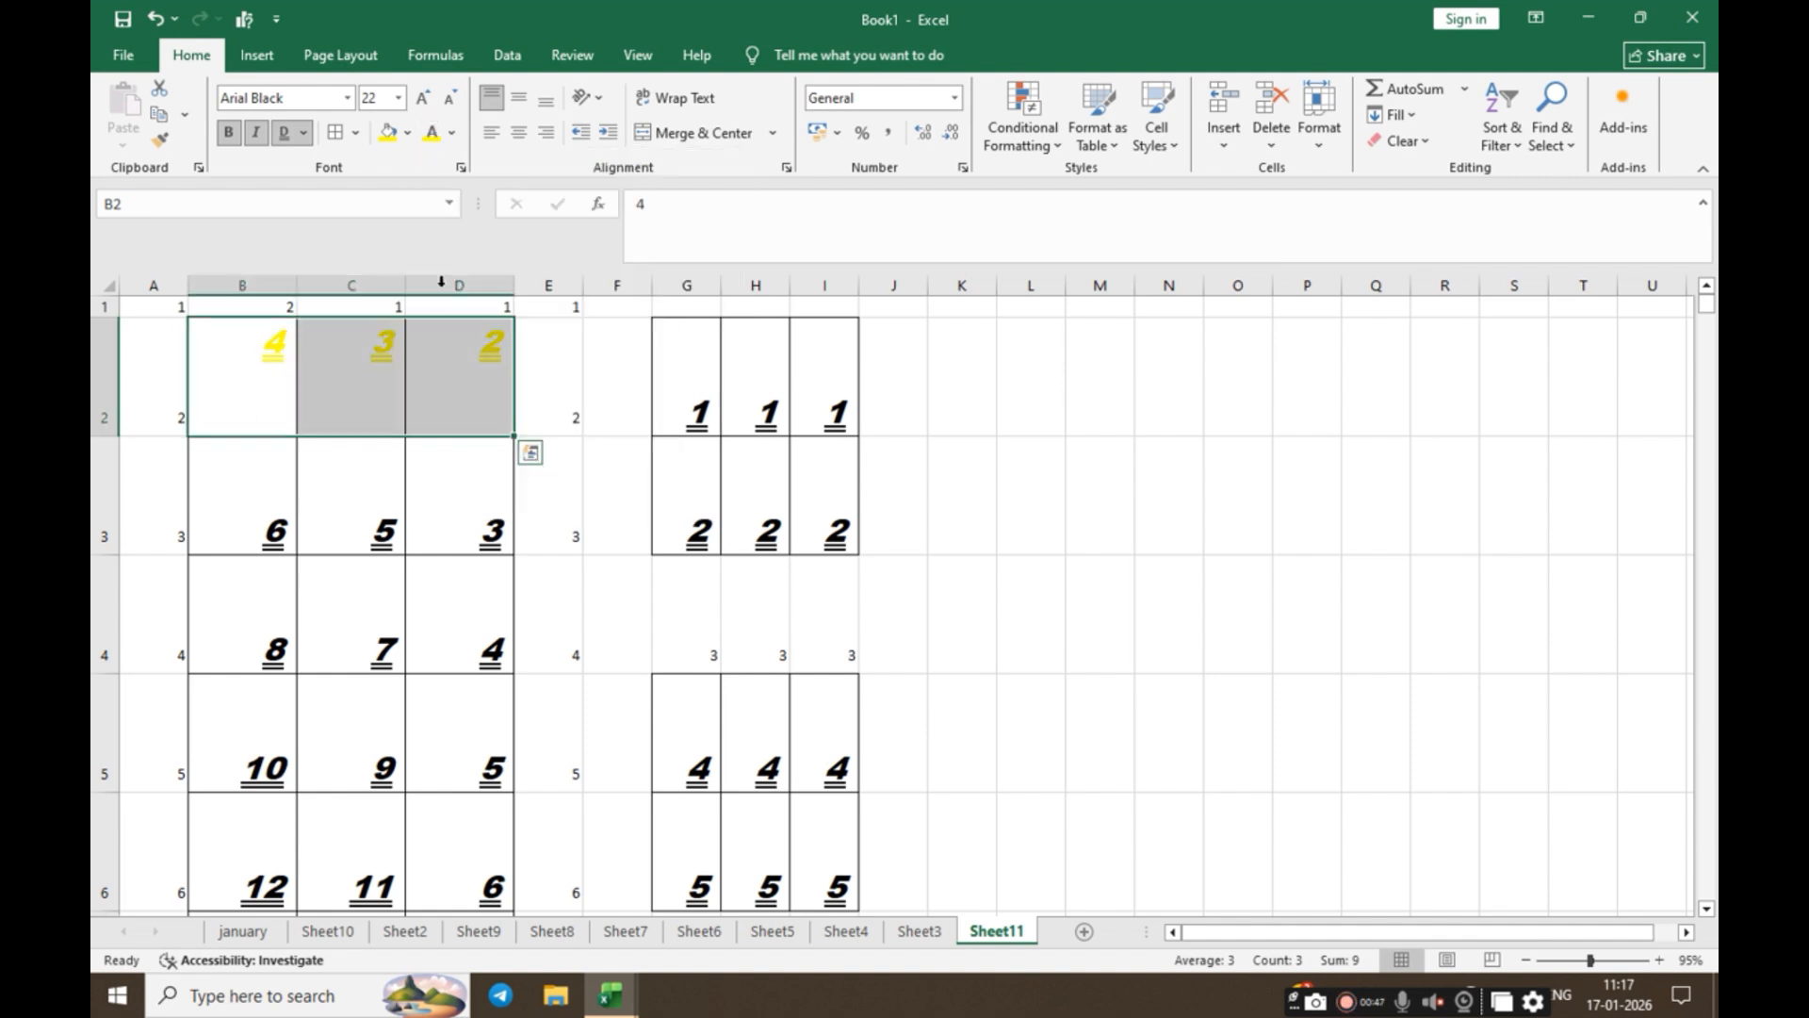
pyautogui.click(407, 133)
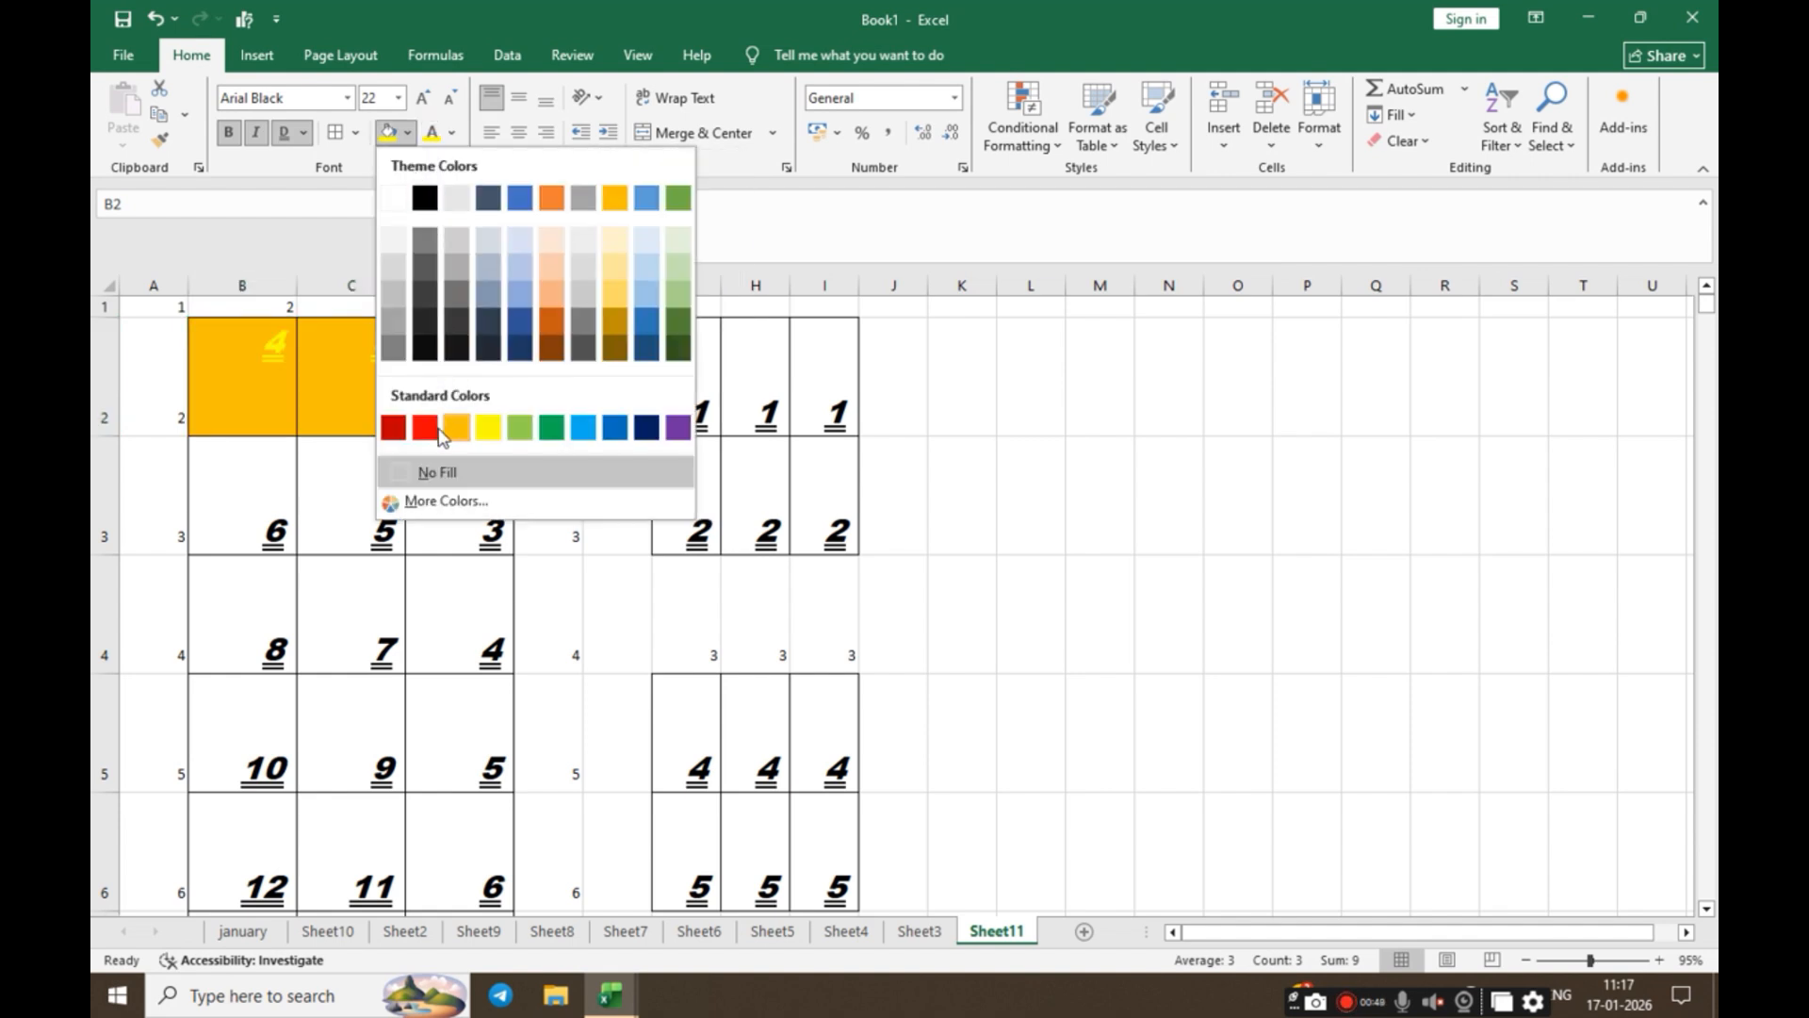
pyautogui.click(647, 427)
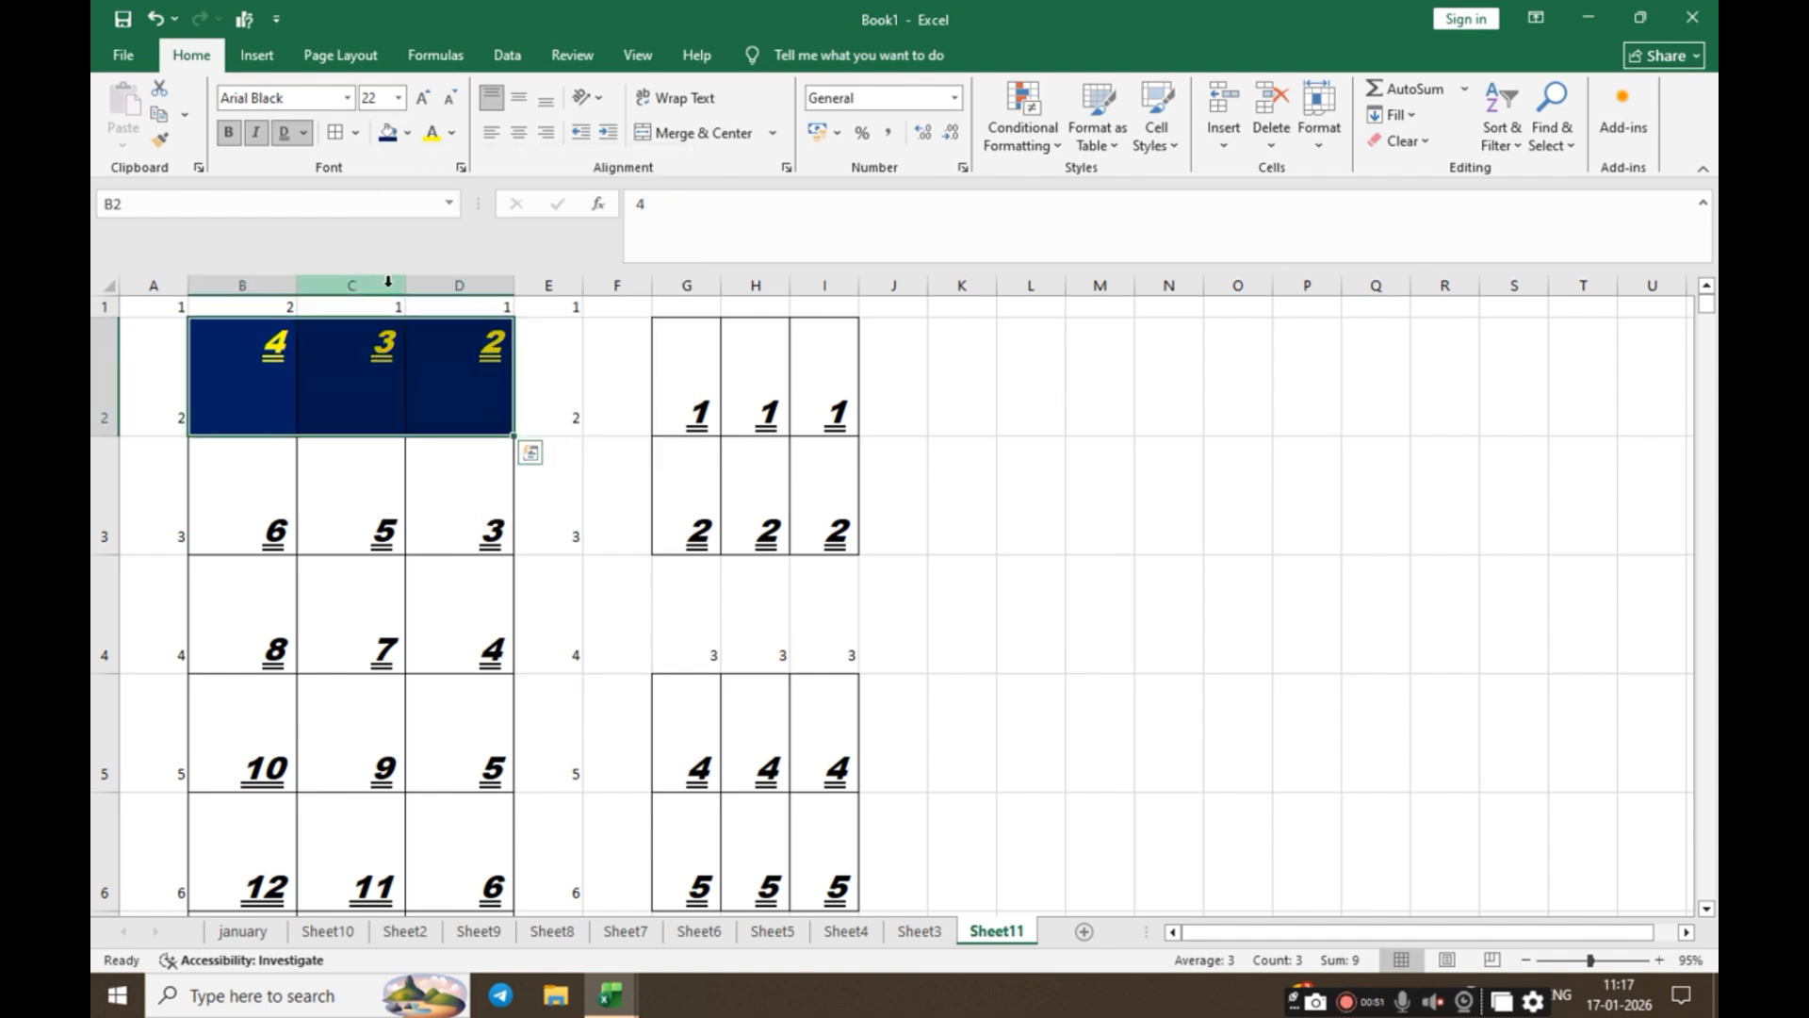
# Step: Increase the font size of cells B2:D2 stepwise to 48
pyautogui.click(423, 98)
pyautogui.click(423, 98)
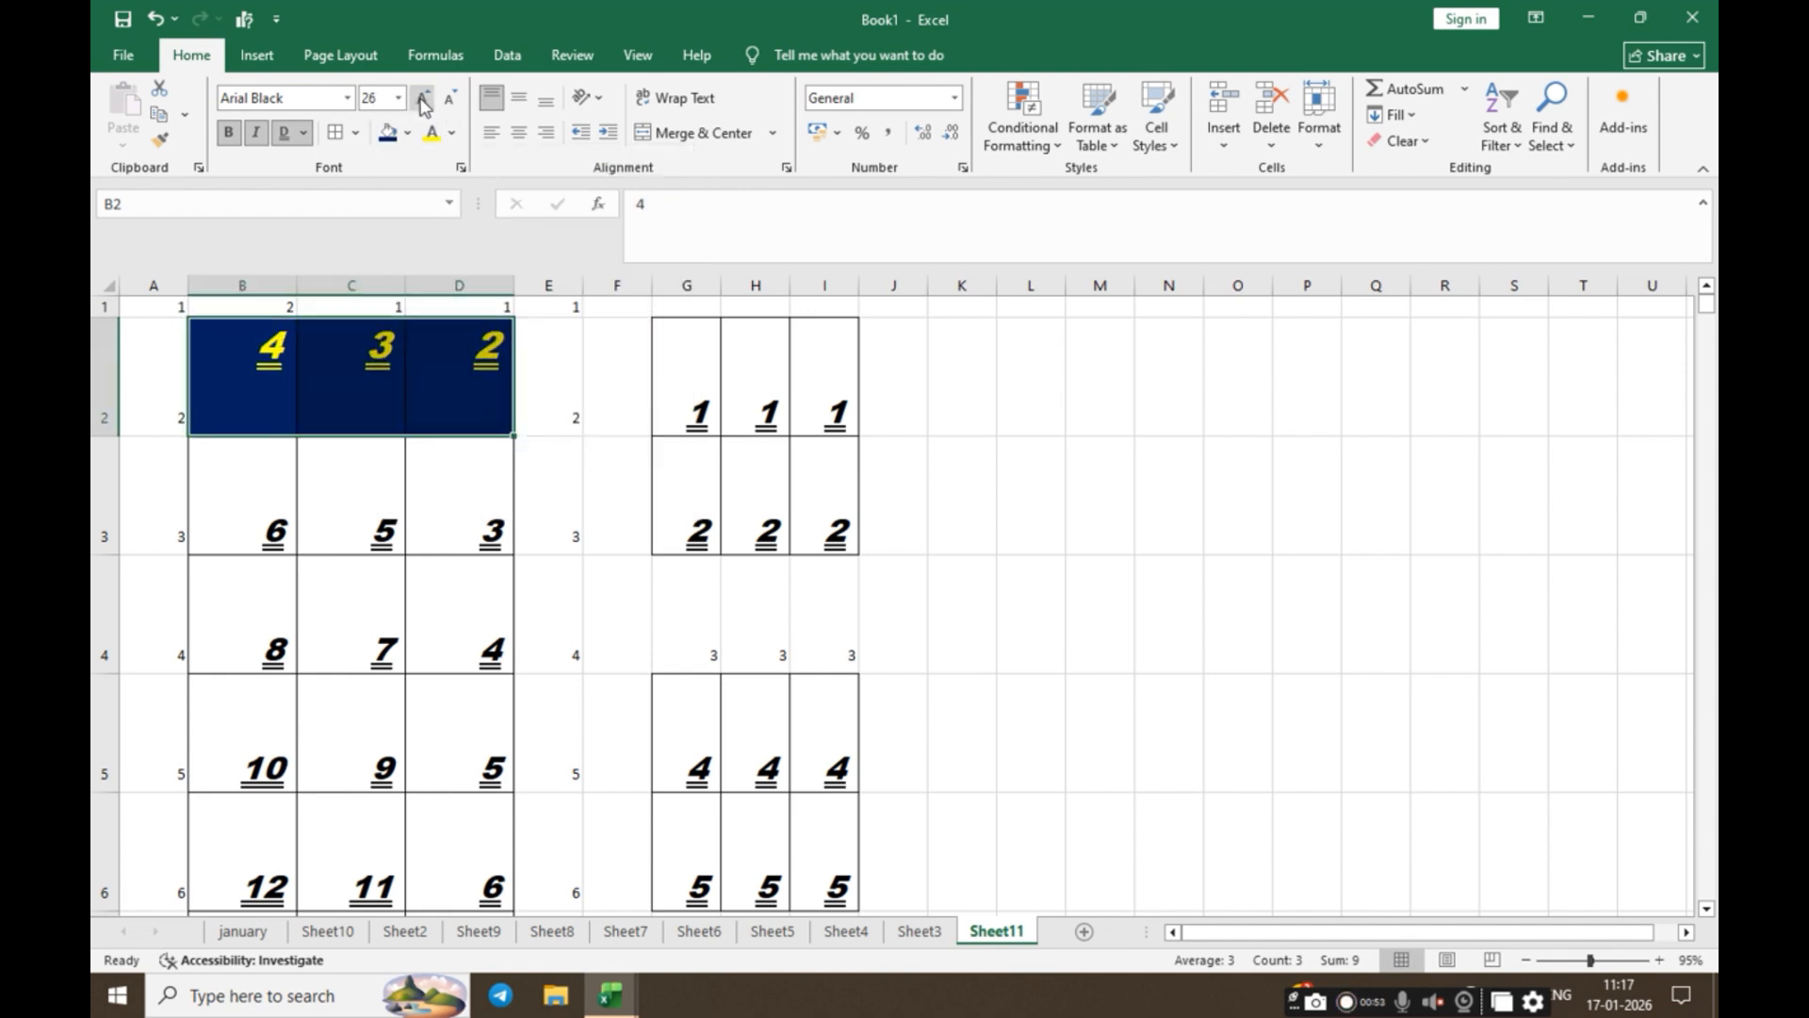
pyautogui.click(423, 98)
pyautogui.click(423, 98)
pyautogui.click(423, 98)
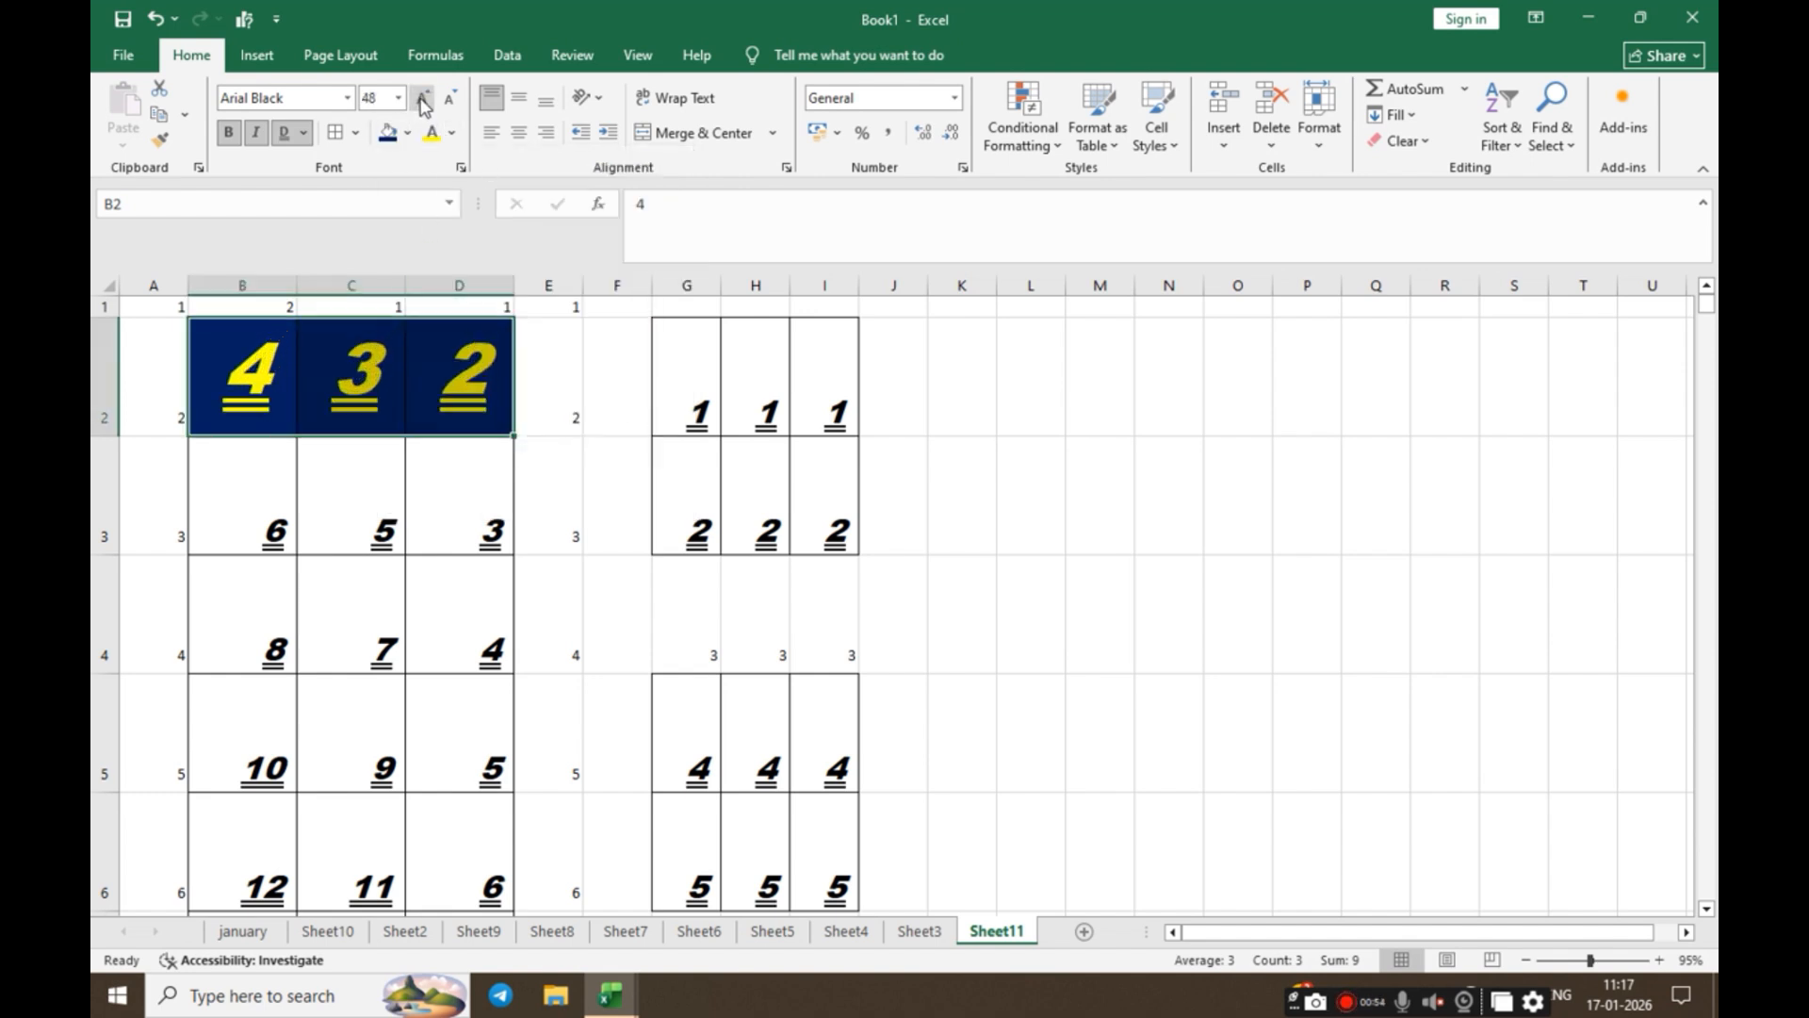
# Step: Test centre and bottom alignment on the enlarged numbers in B2:D2, and settle on right and middle alignment
pyautogui.click(518, 133)
pyautogui.click(544, 136)
pyautogui.click(544, 100)
pyautogui.click(519, 98)
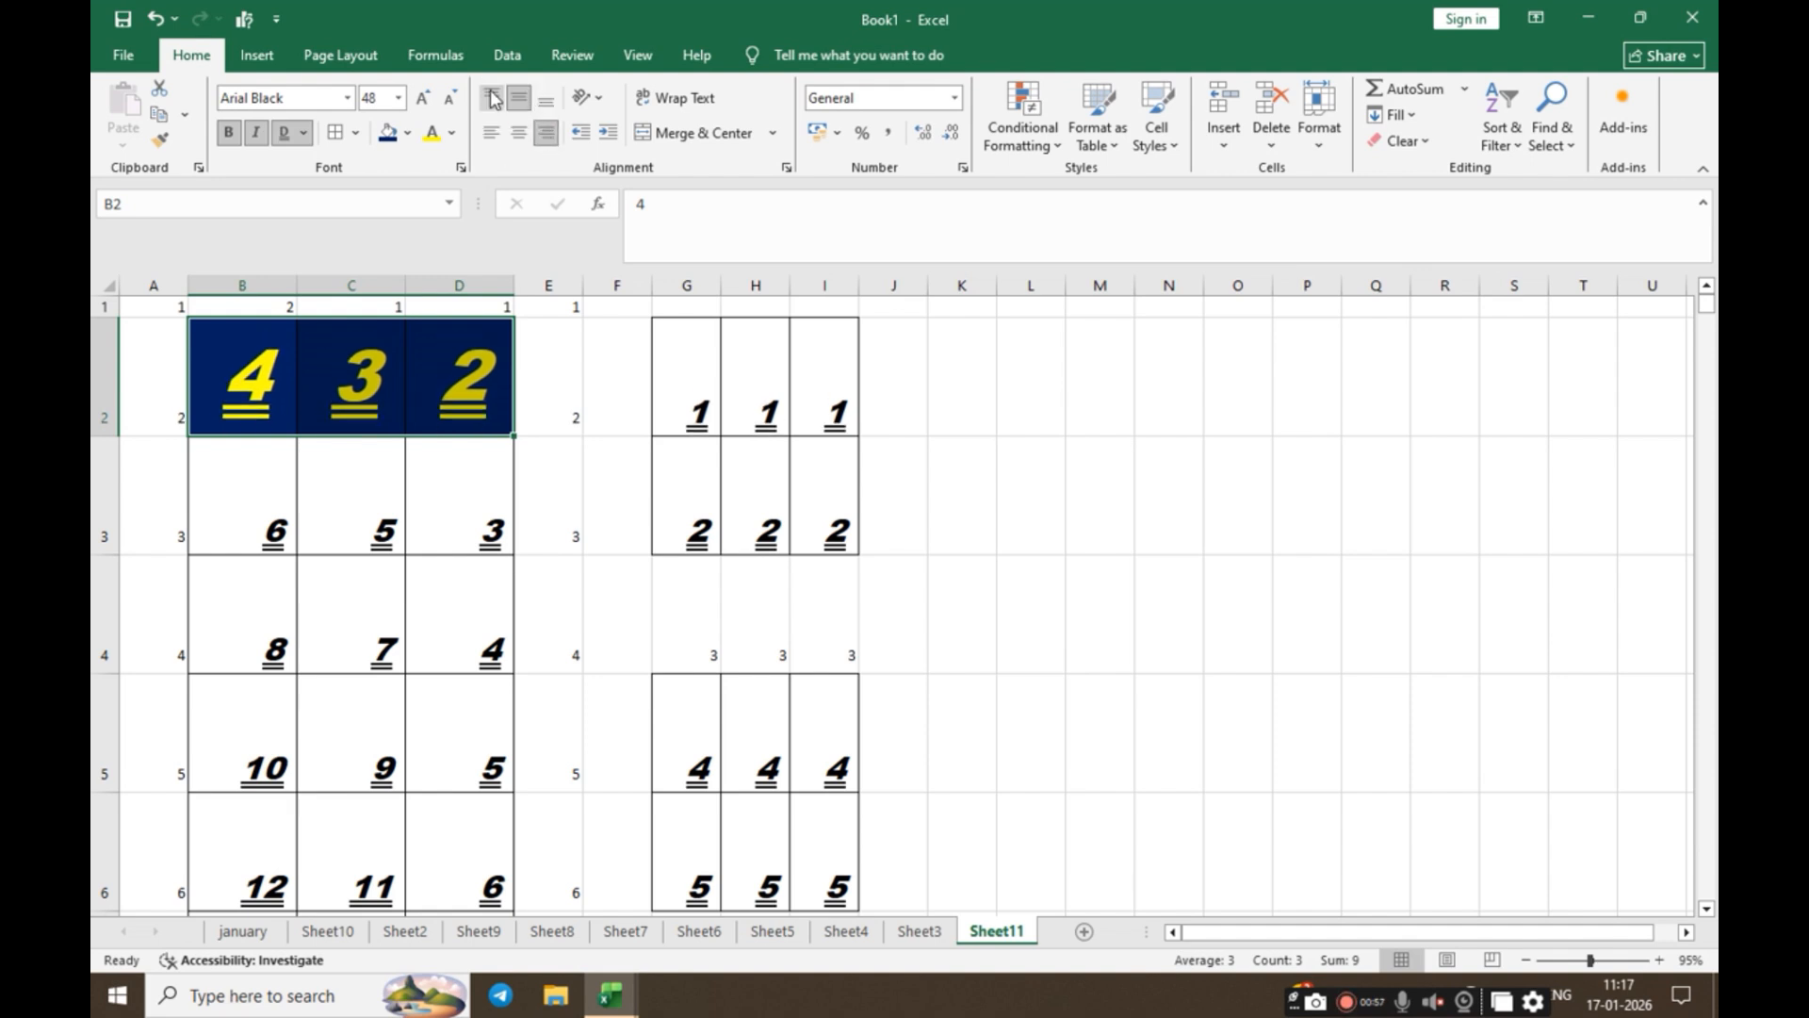
# Step: Align cells B2:D2 to the top, try left and centre alignment, and settle on right alignment
pyautogui.click(493, 98)
pyautogui.click(491, 133)
pyautogui.click(518, 133)
pyautogui.click(545, 133)
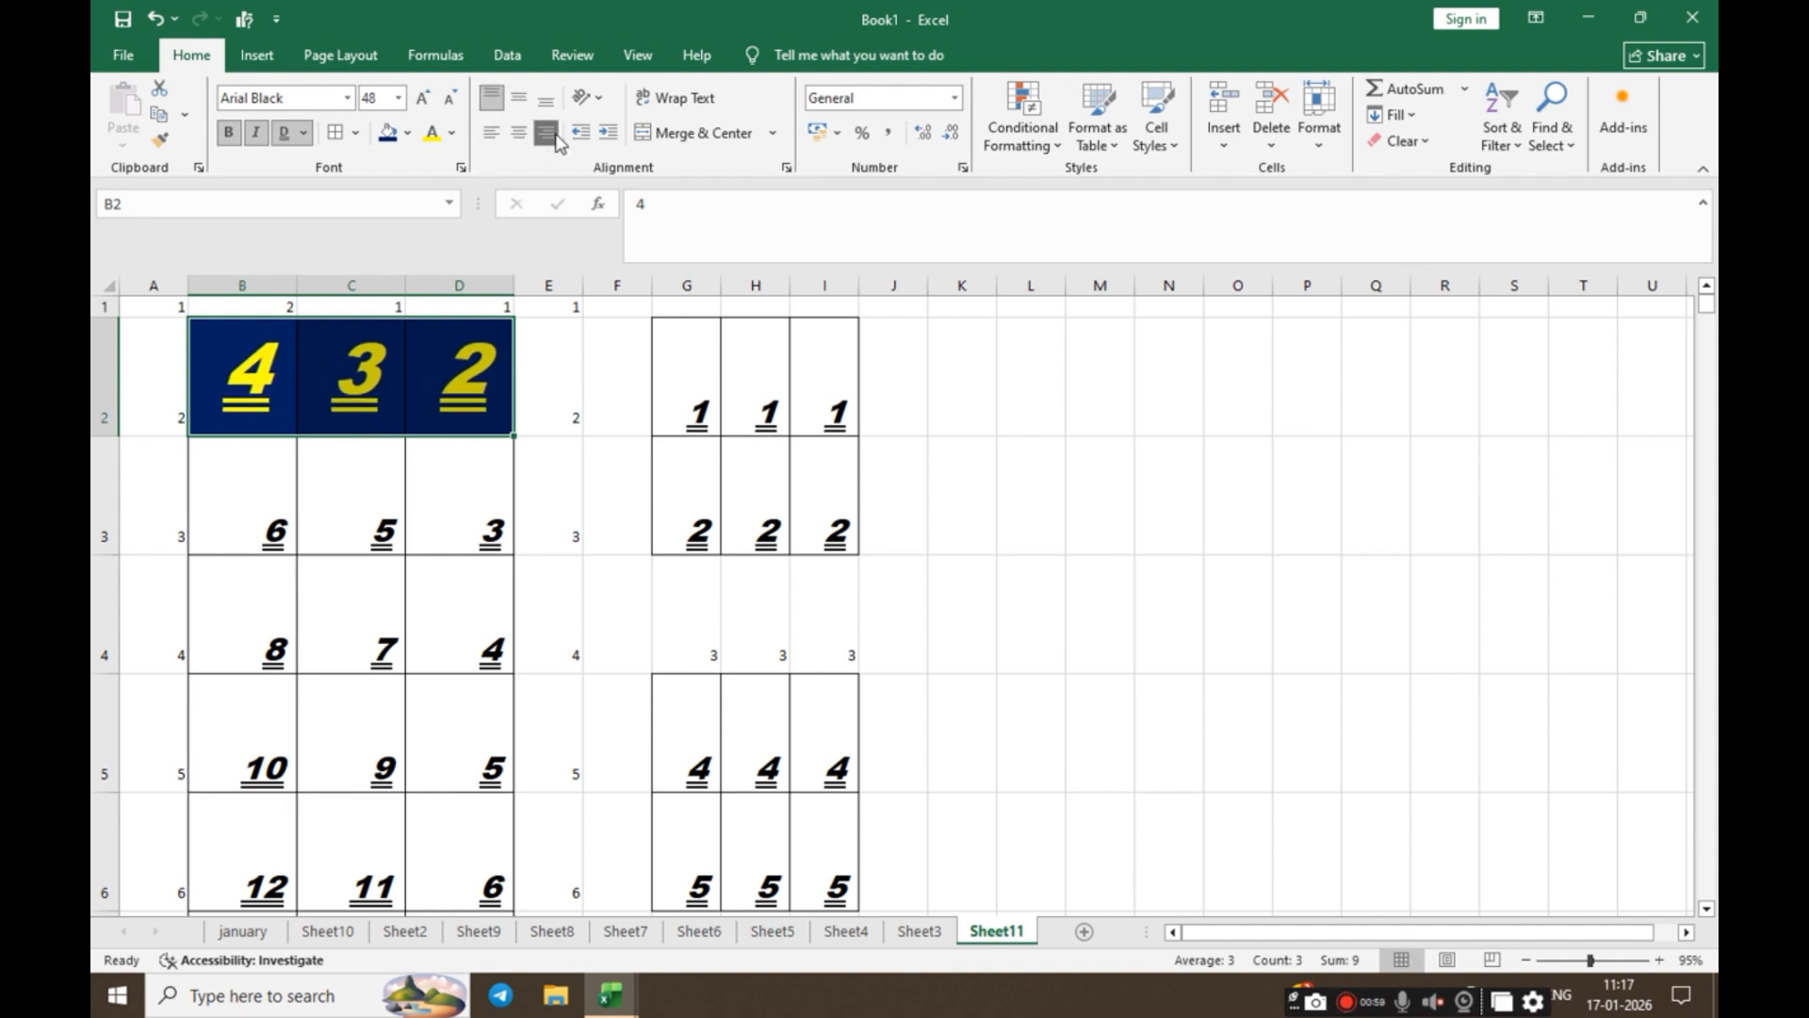
# Step: Enter the date 17-1-26 in cell K1
pyautogui.click(608, 418)
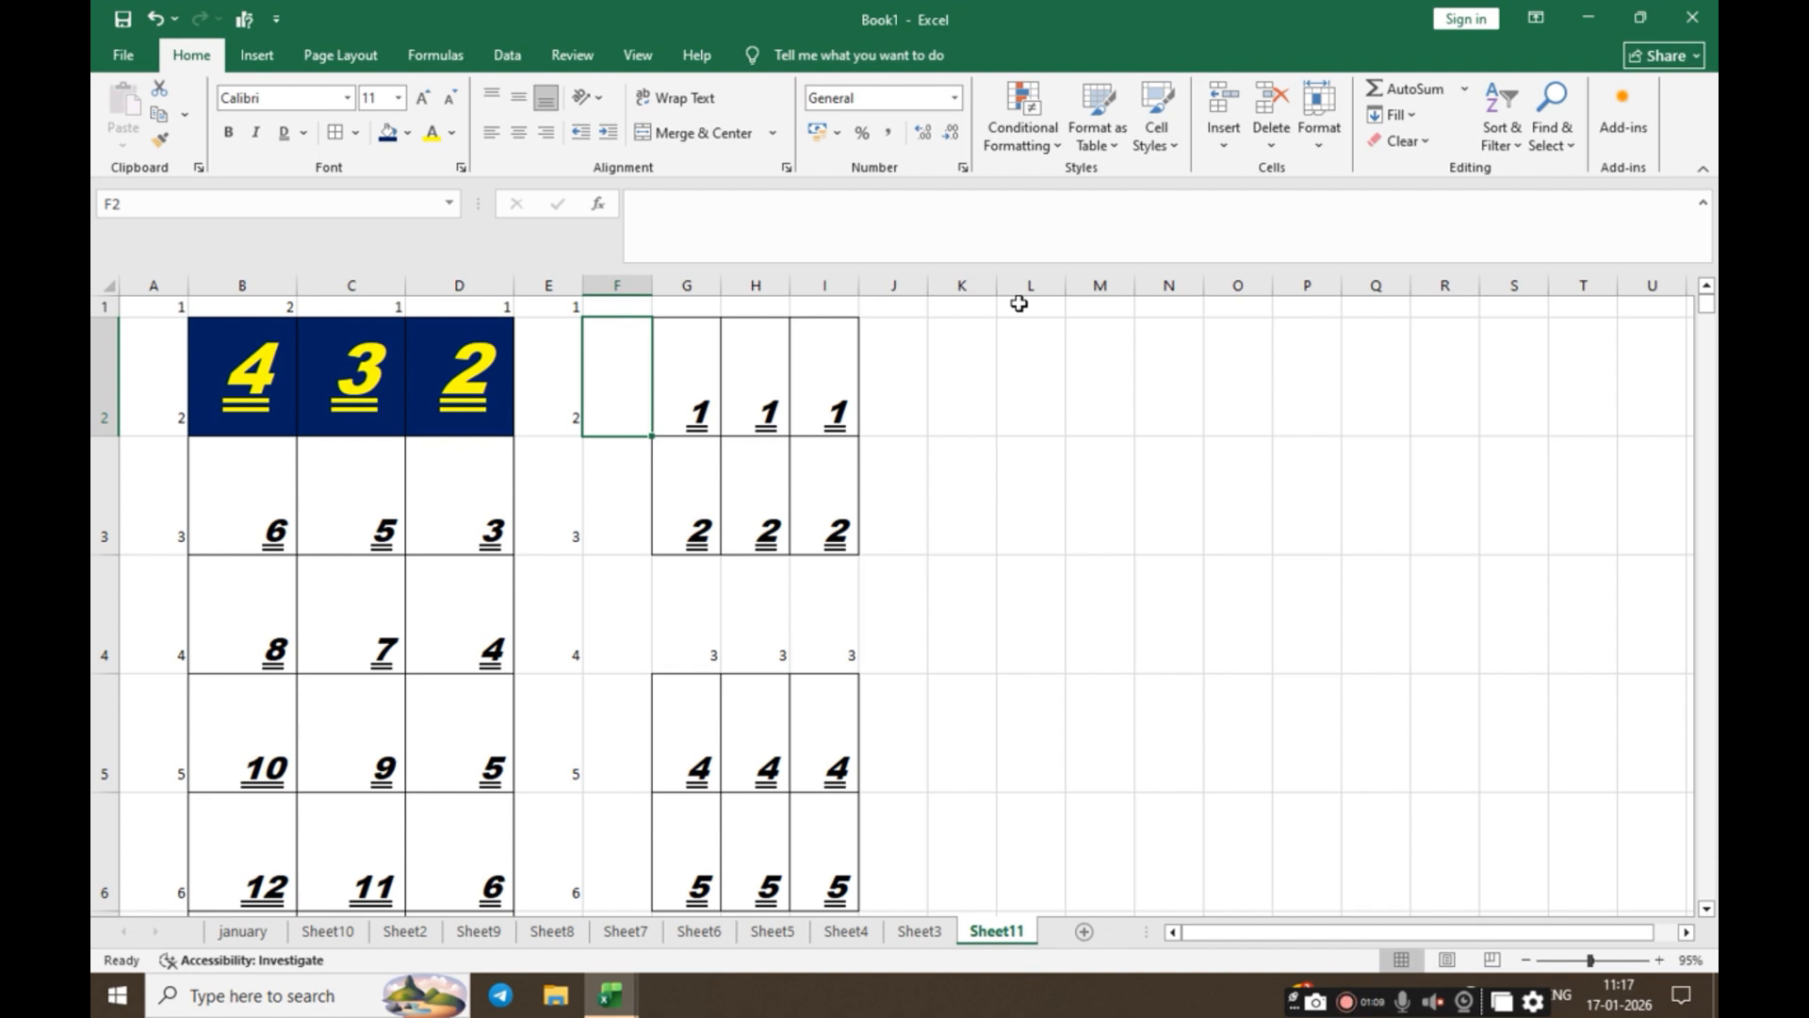
pyautogui.press('Right')
pyautogui.press('Right')
pyautogui.press('Right')
pyautogui.press('Right')
pyautogui.press('Right')
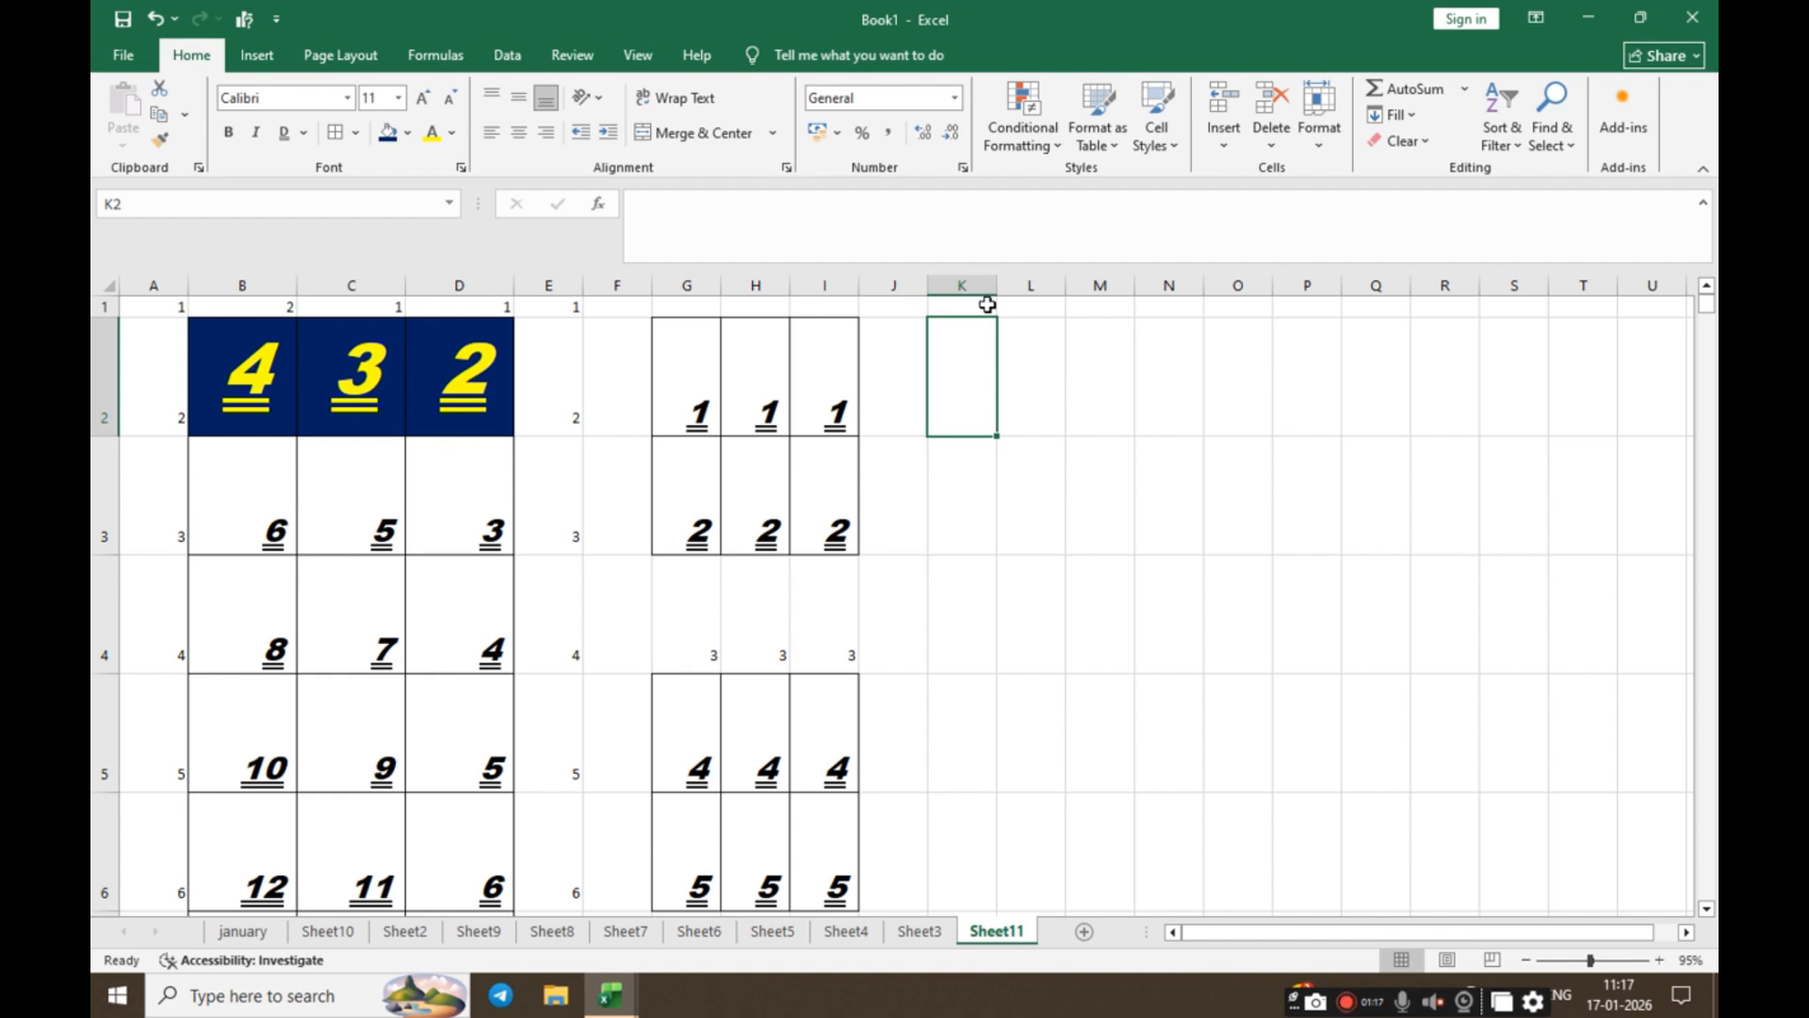
pyautogui.moveTo(986, 304); pyautogui.dragTo(1042, 314)
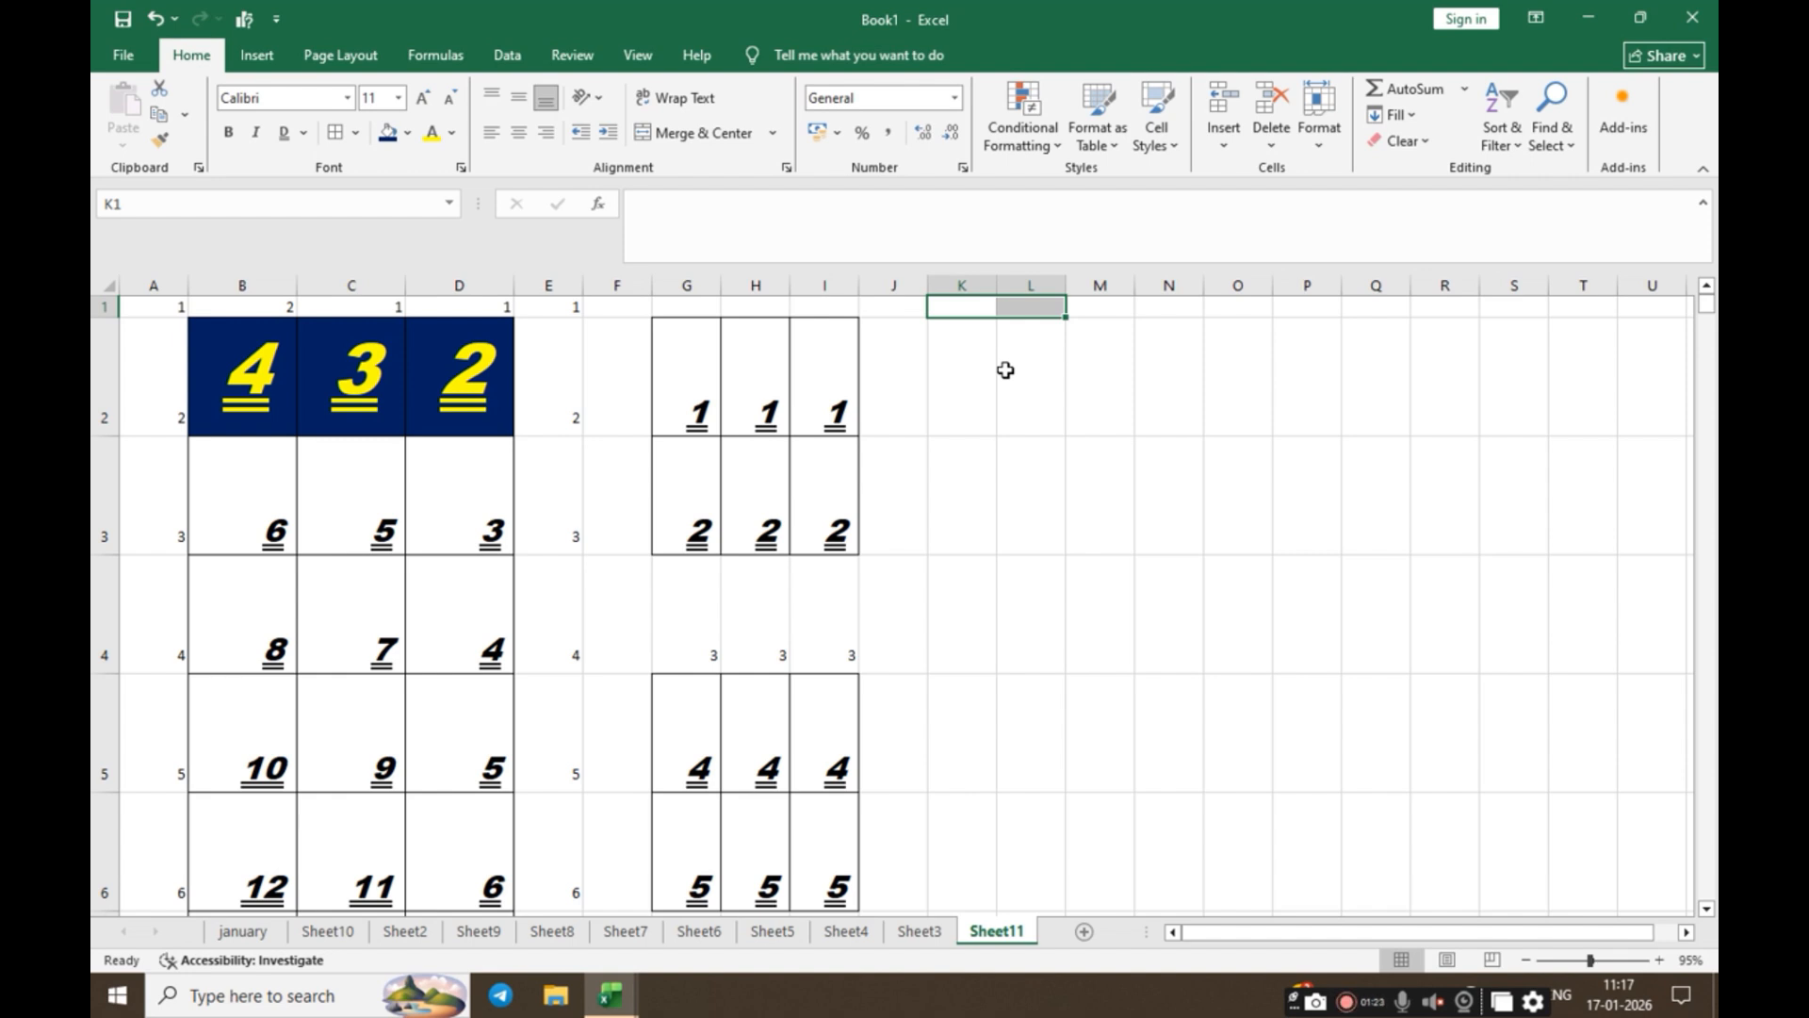
pyautogui.click(968, 309)
pyautogui.write('17-1-26')
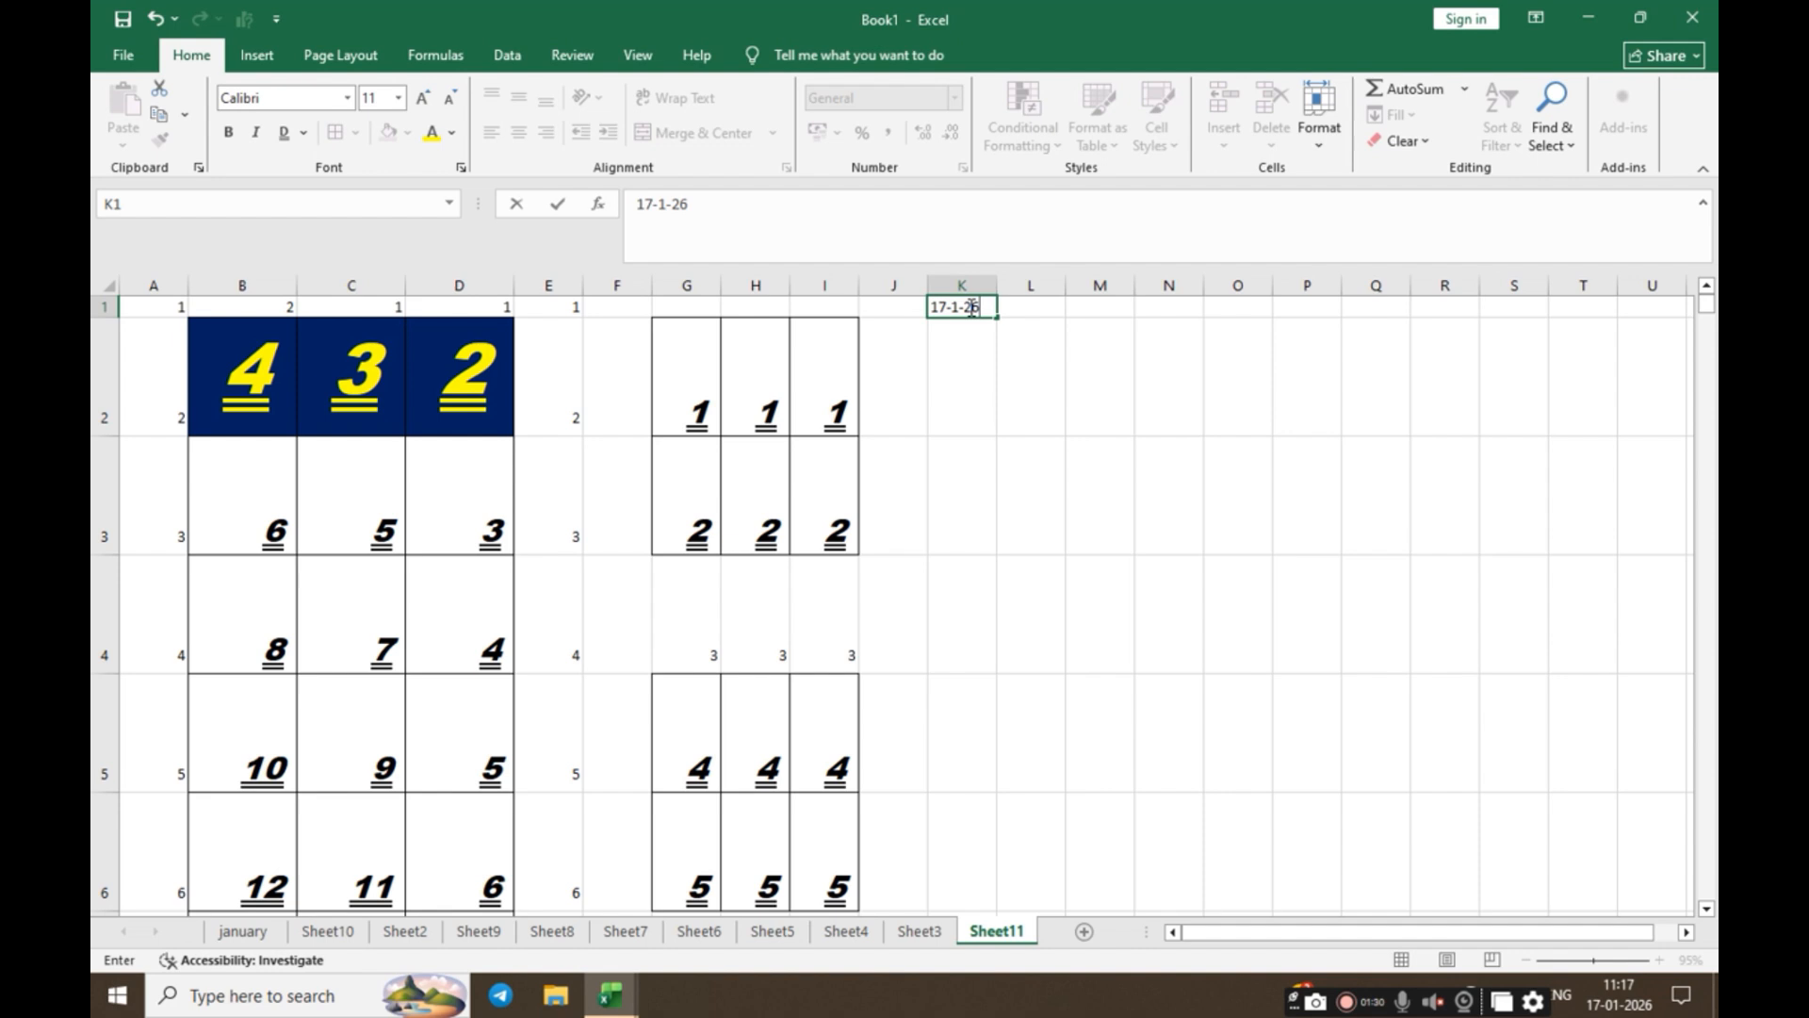
pyautogui.press('Return')
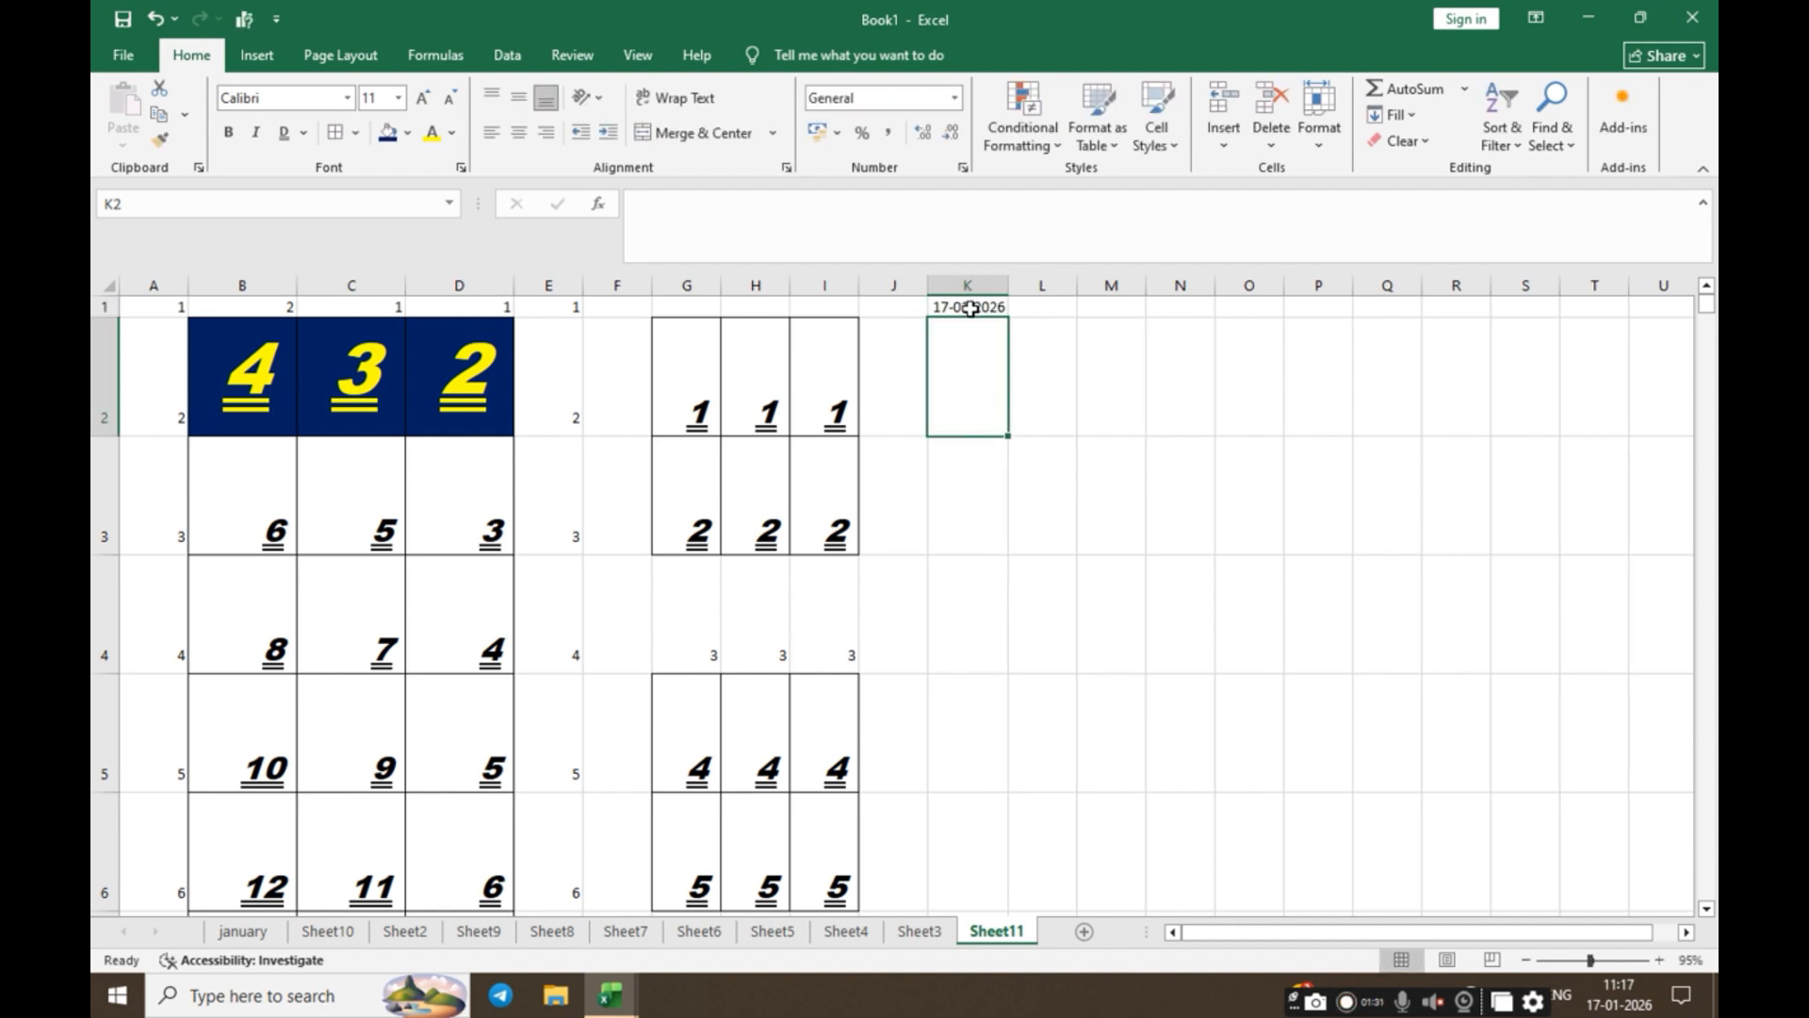
# Step: Angle the date in cell K1 clockwise, and change its text orientation to 27 degrees in the cell alignment settings
pyautogui.click(969, 306)
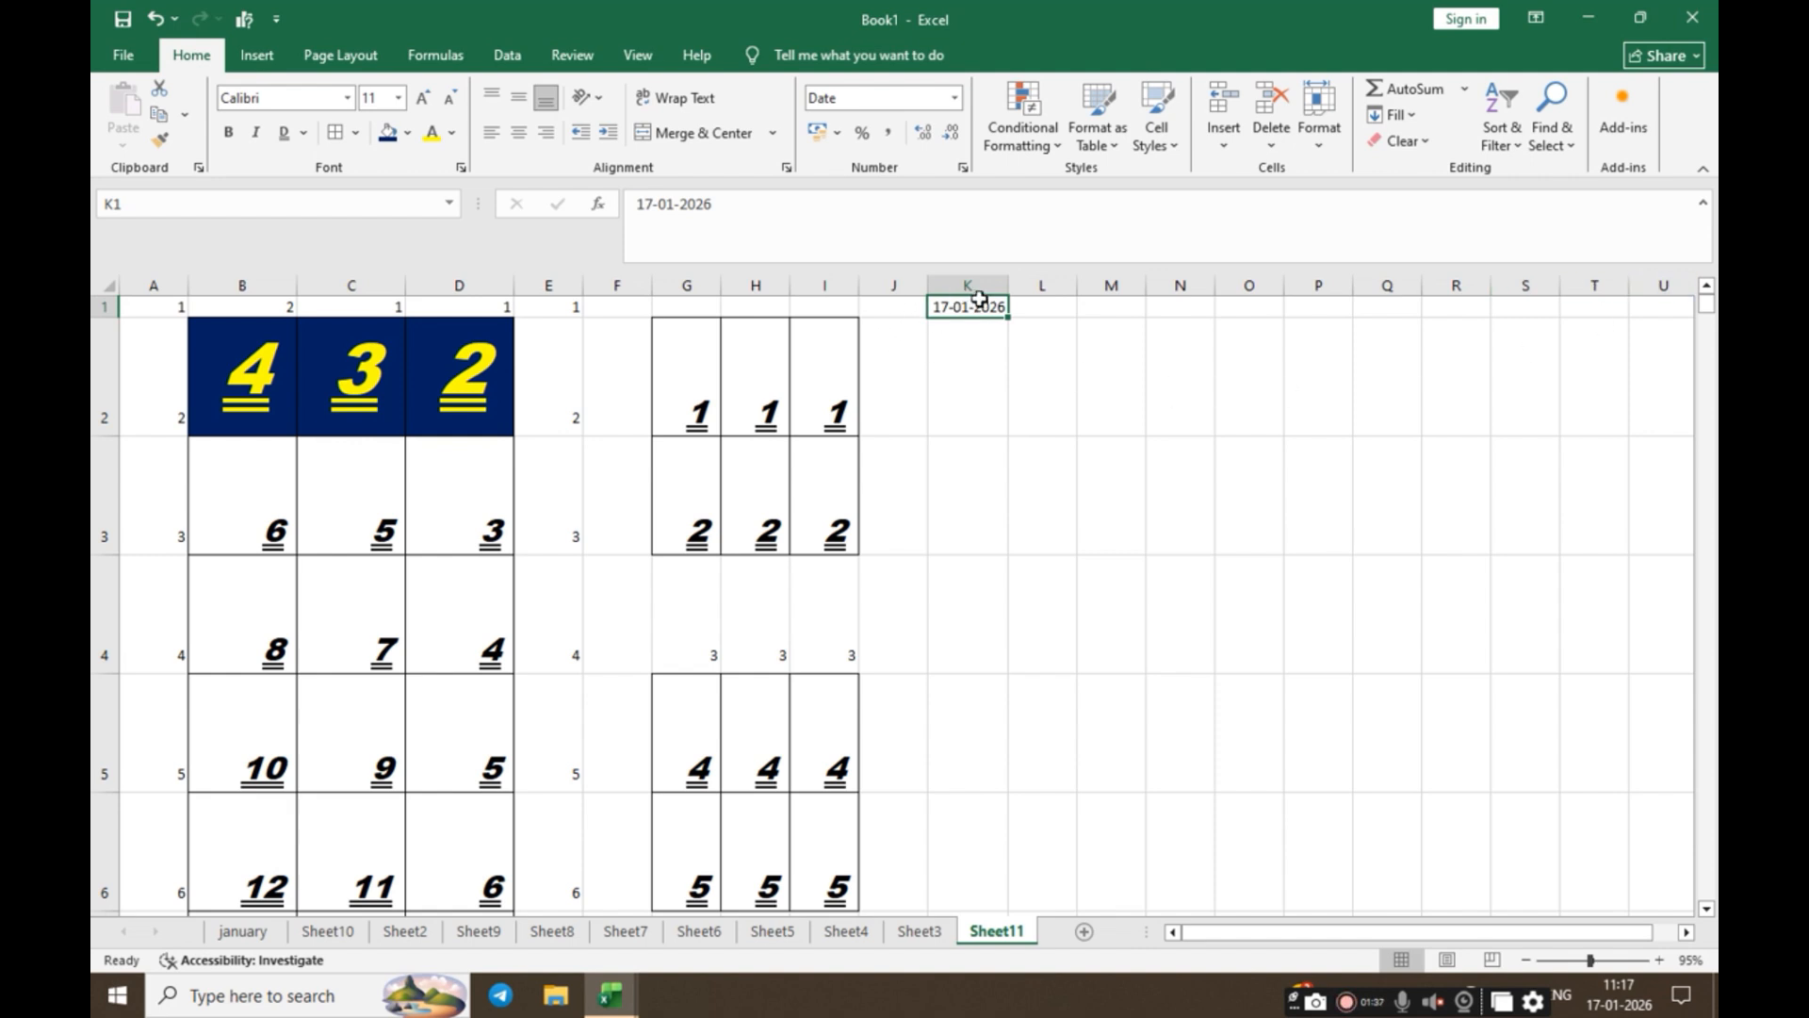
pyautogui.click(592, 98)
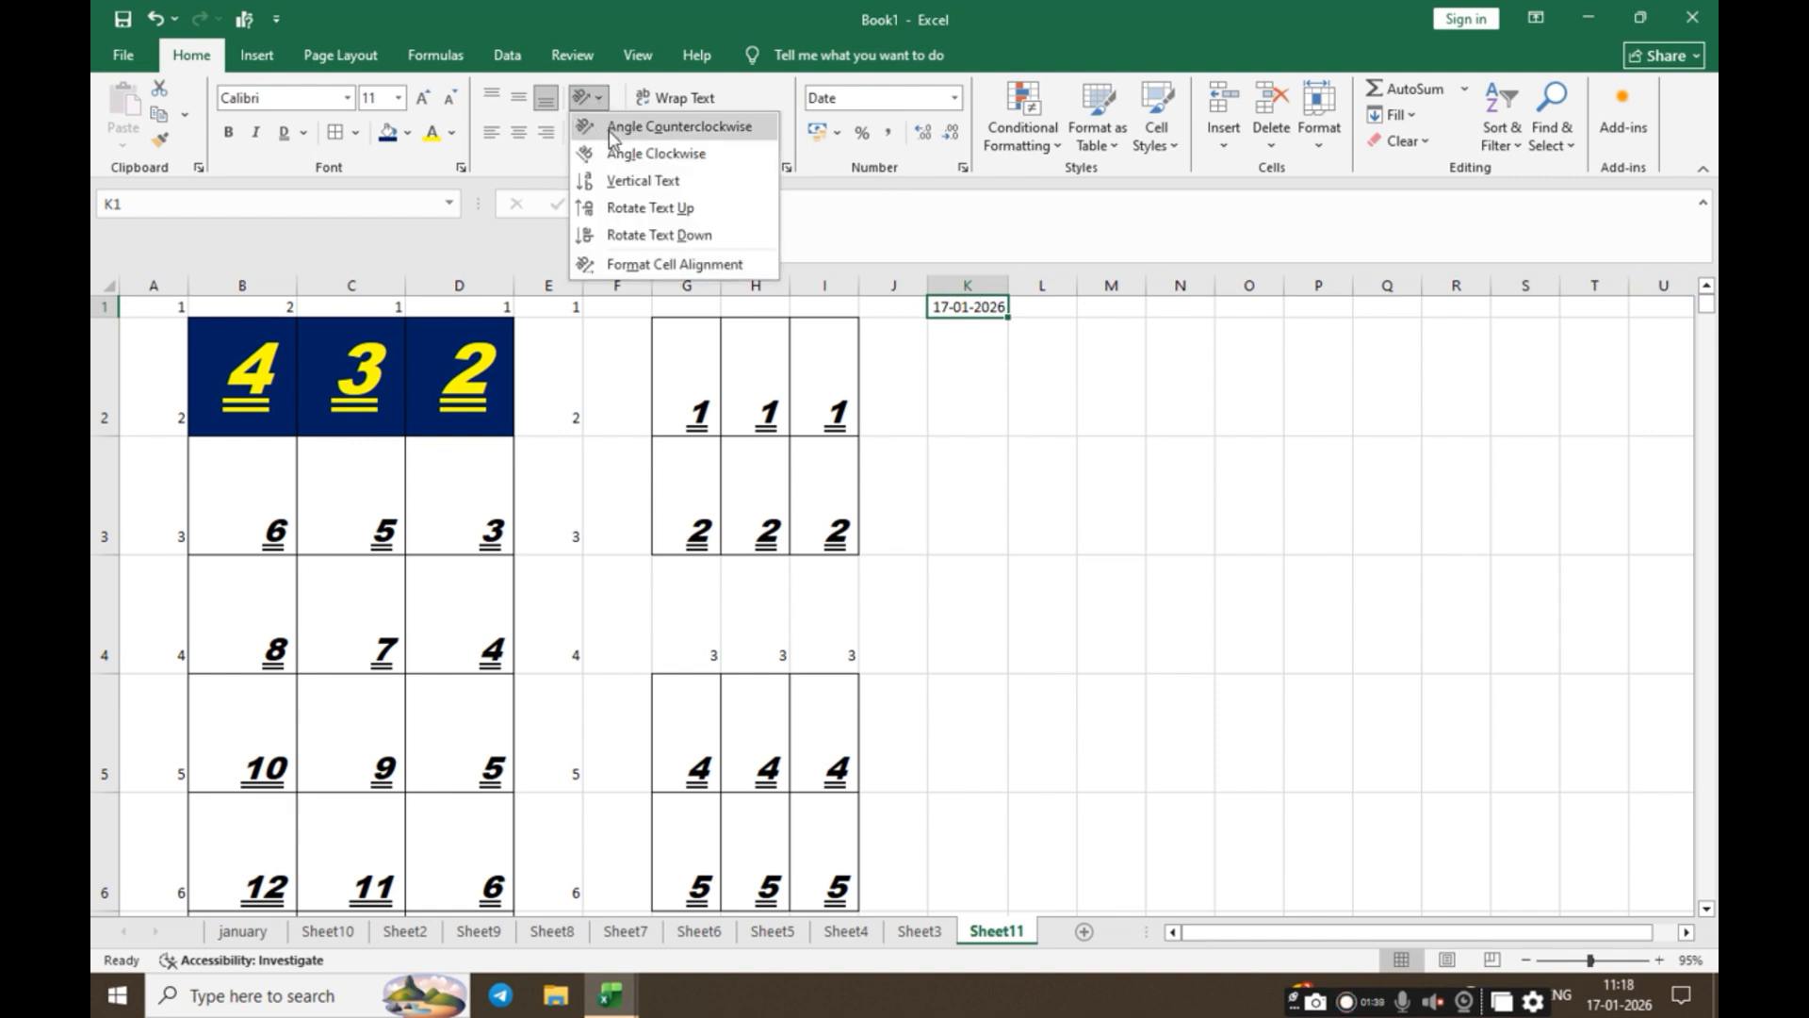
pyautogui.click(629, 154)
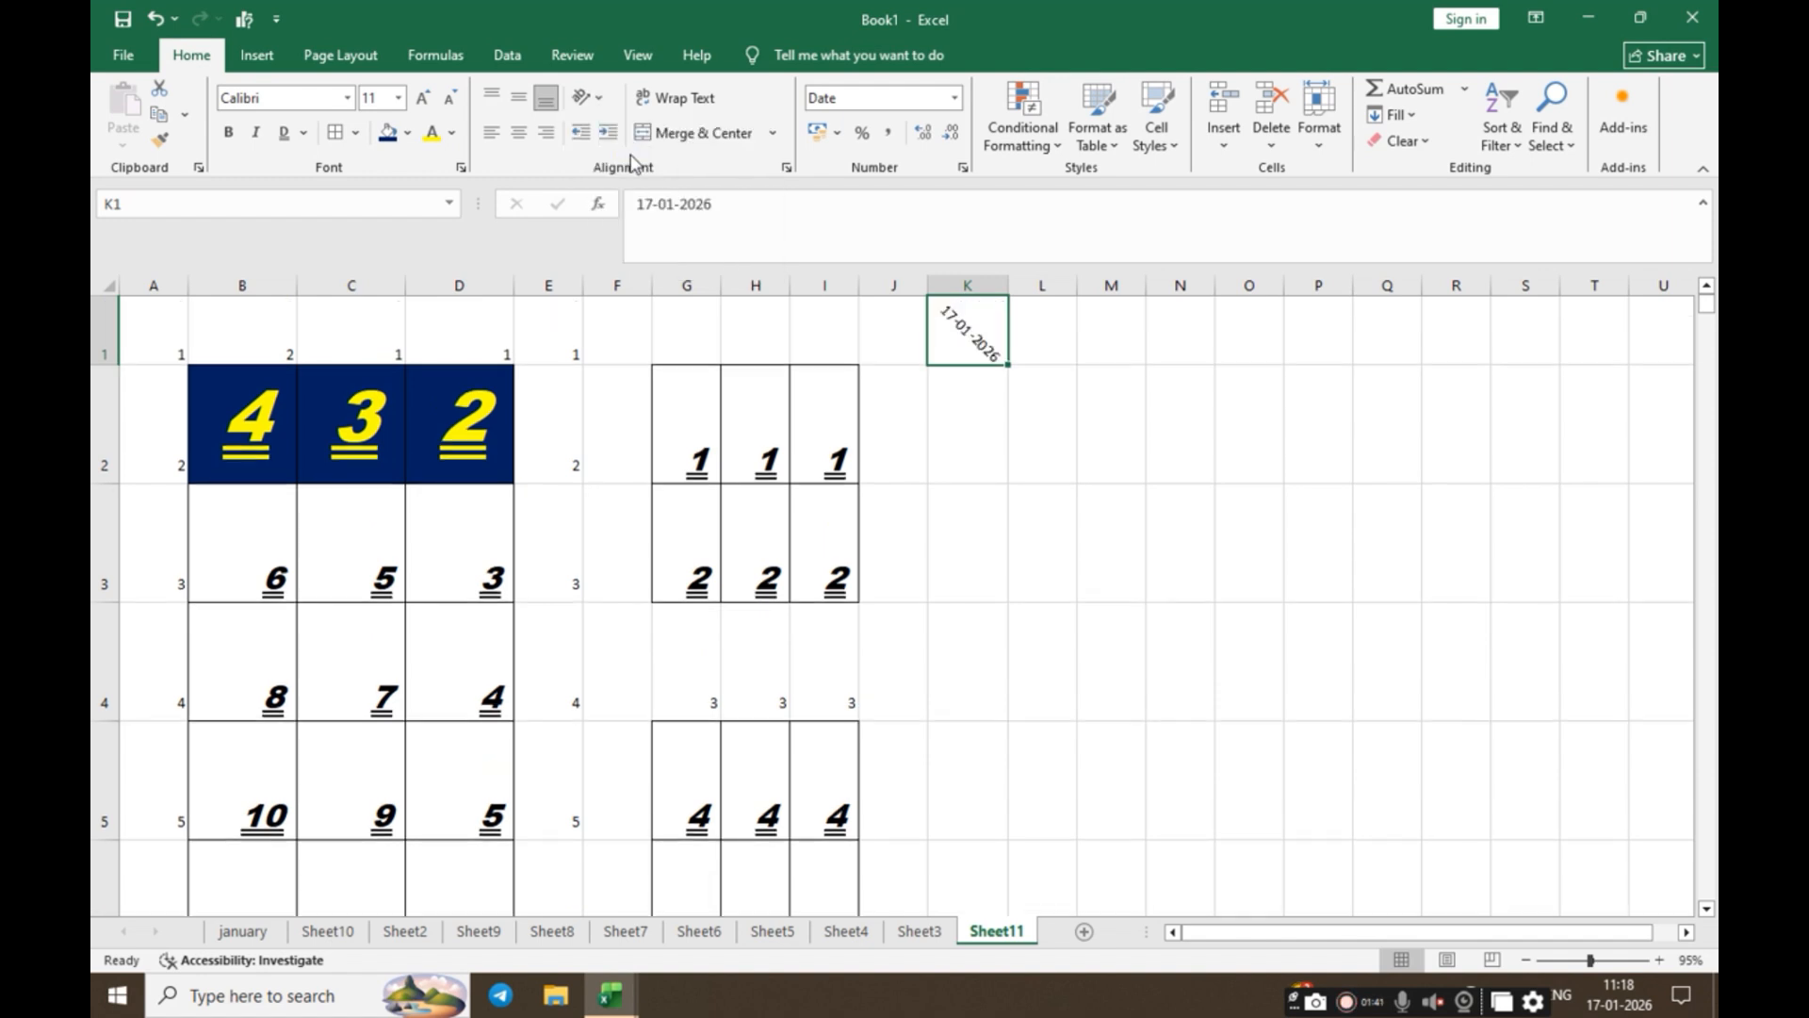
pyautogui.click(590, 98)
pyautogui.hotkey('ctrl', '1')
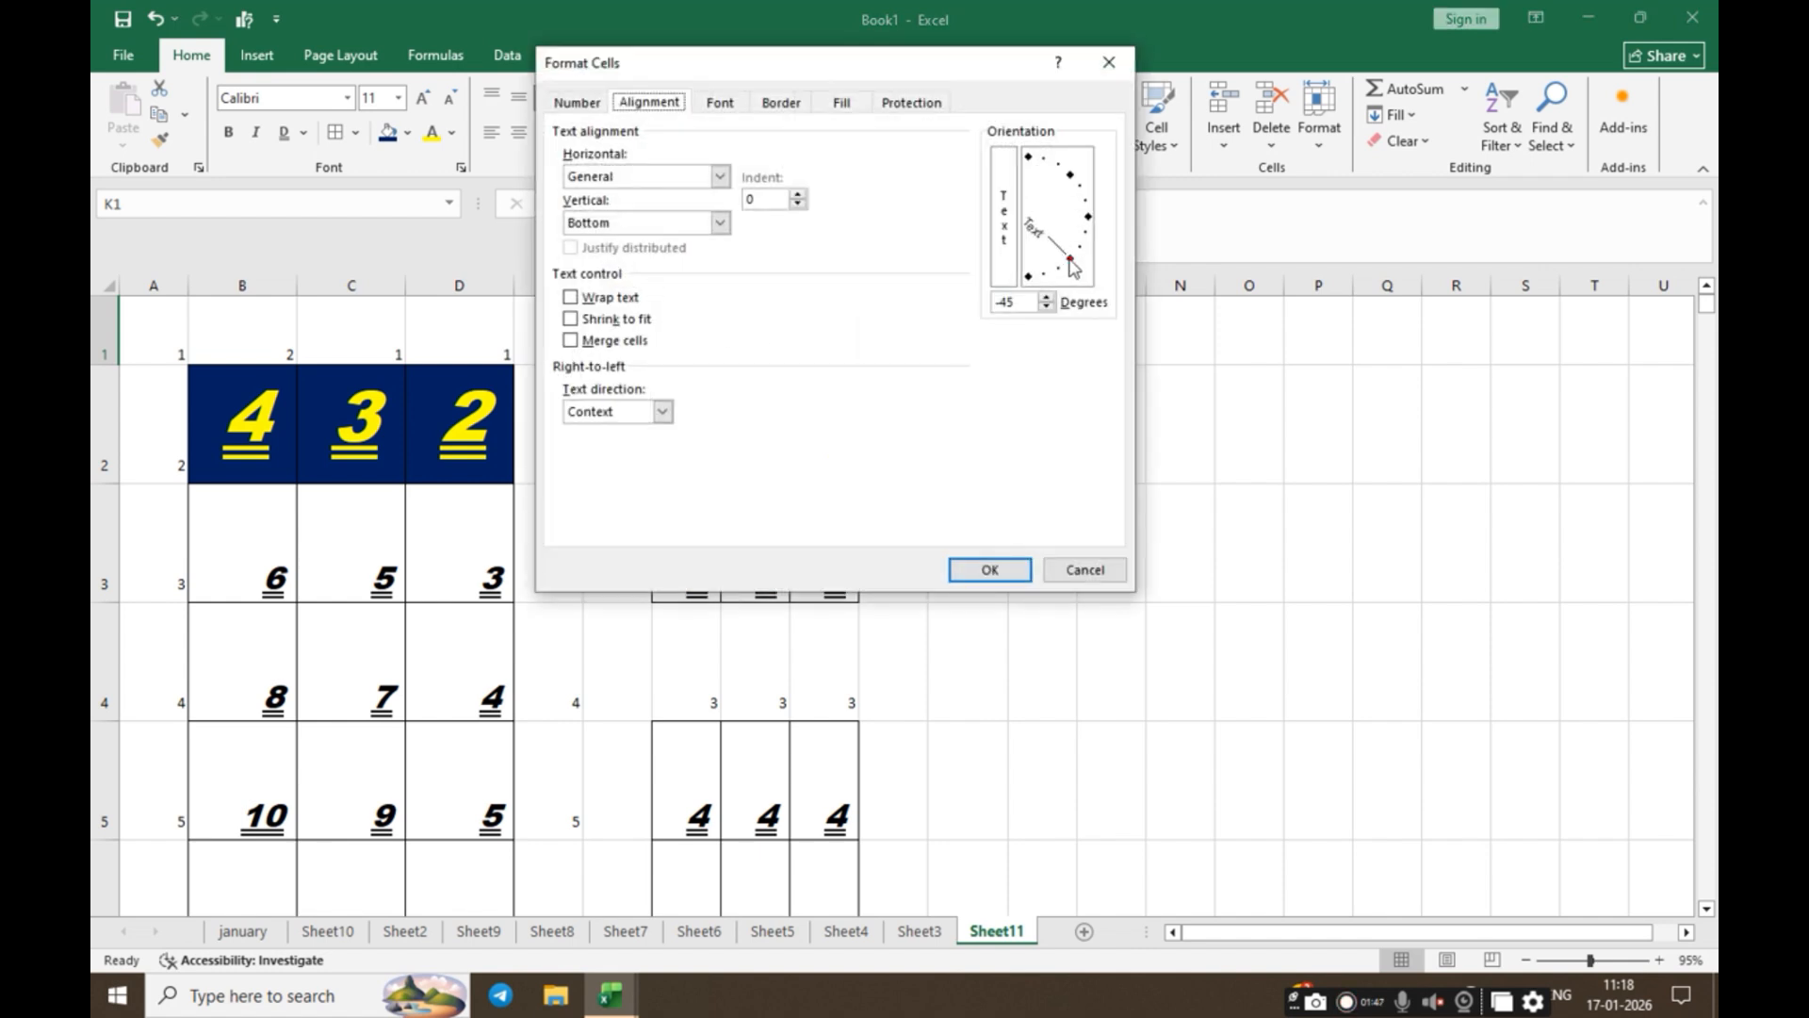
pyautogui.moveTo(1072, 265); pyautogui.dragTo(1098, 207)
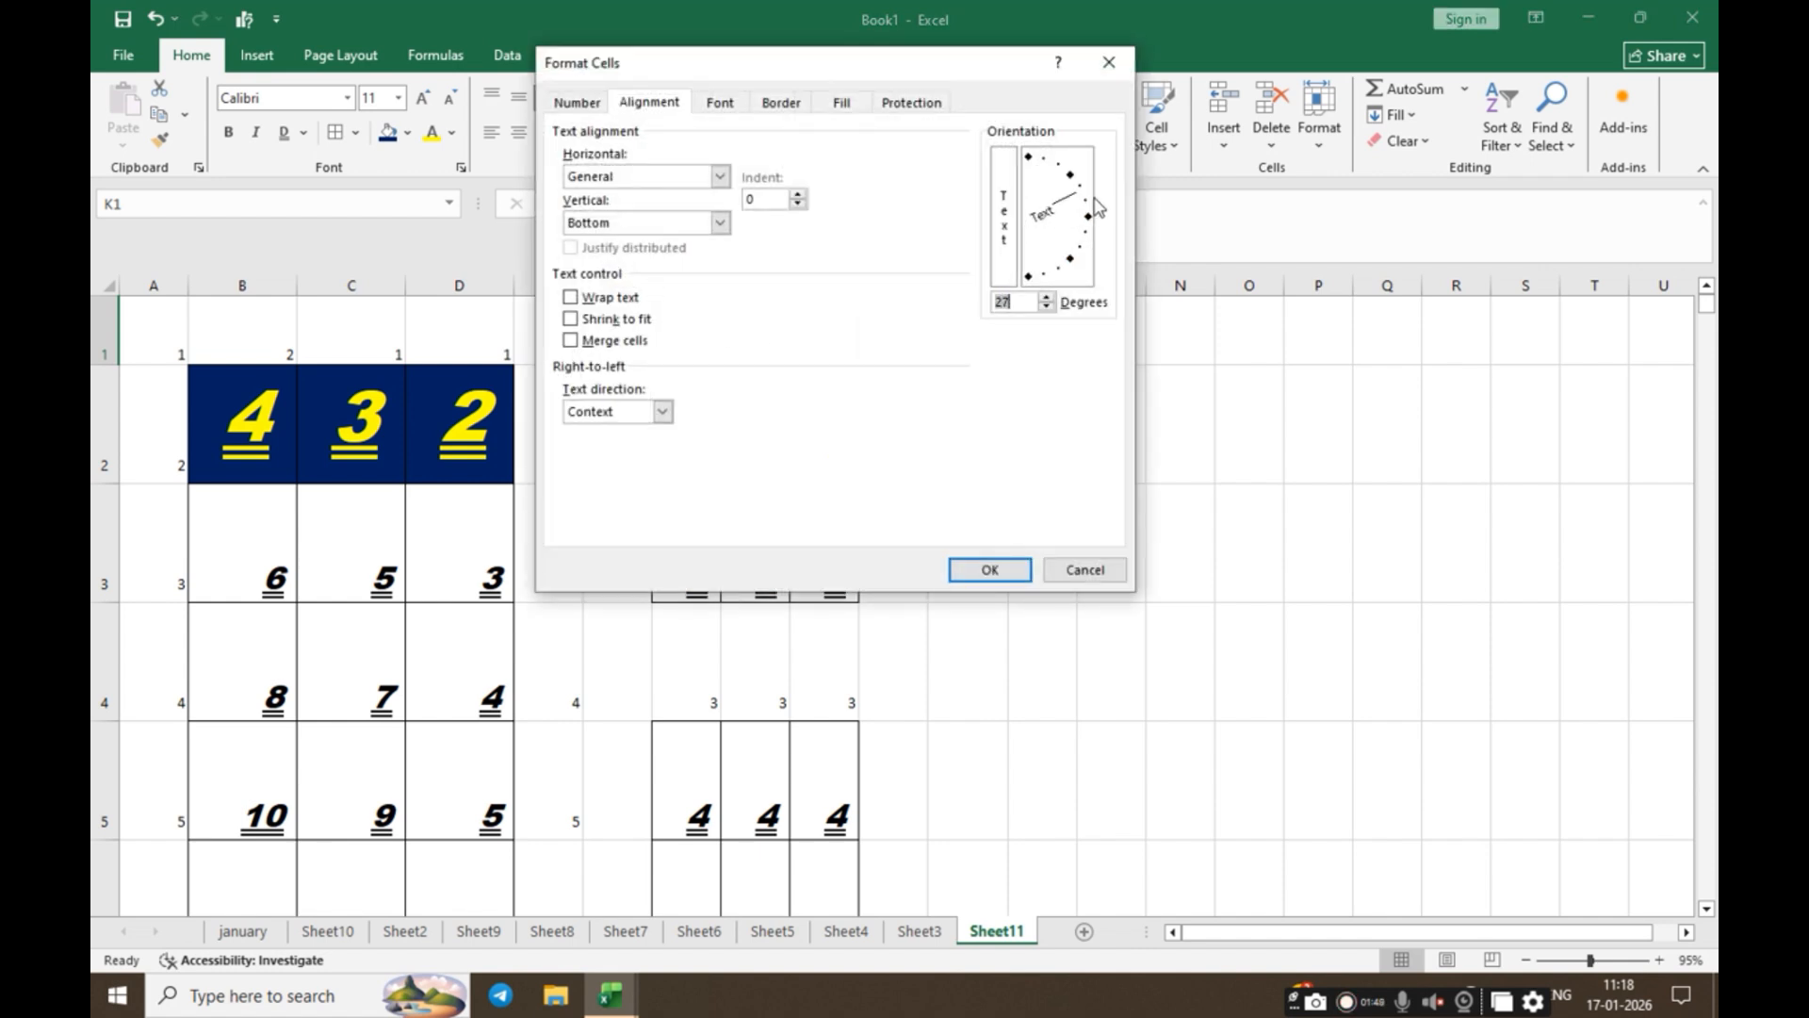
pyautogui.click(990, 569)
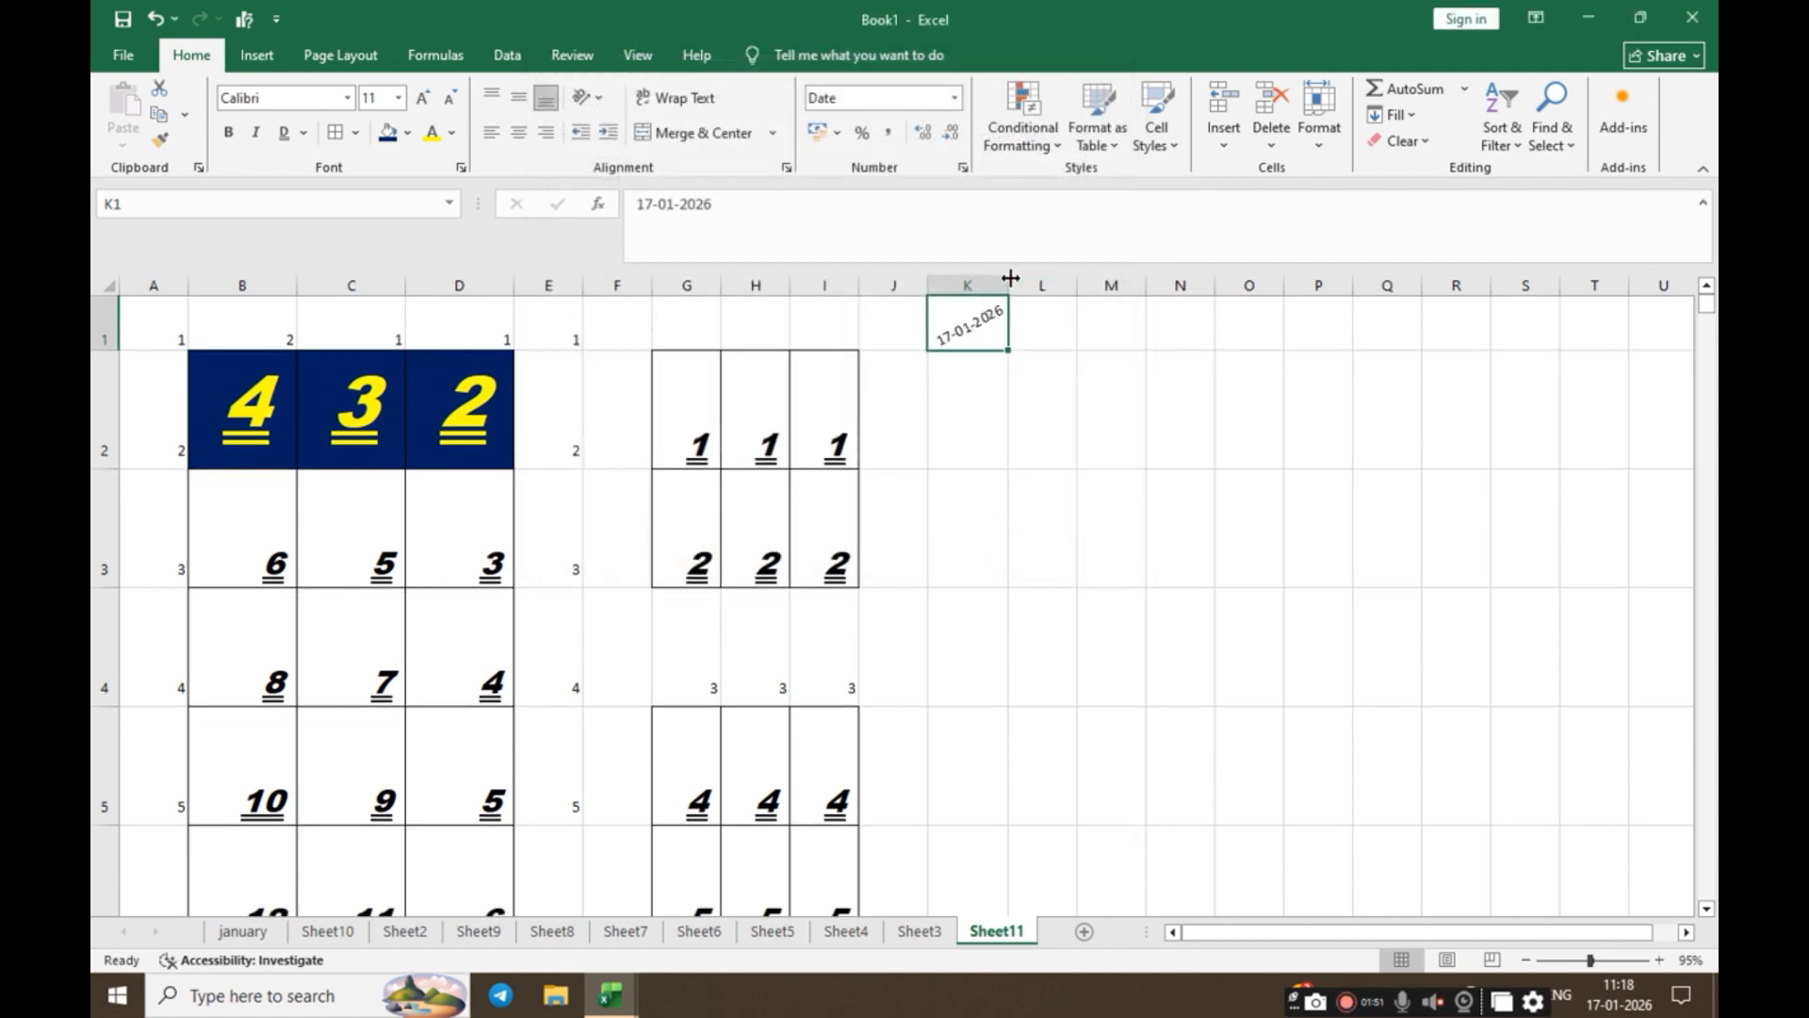
# Step: Narrow column K slightly and reduce the font size of the date in K1 to 8
pyautogui.moveTo(1008, 278); pyautogui.dragTo(992, 276)
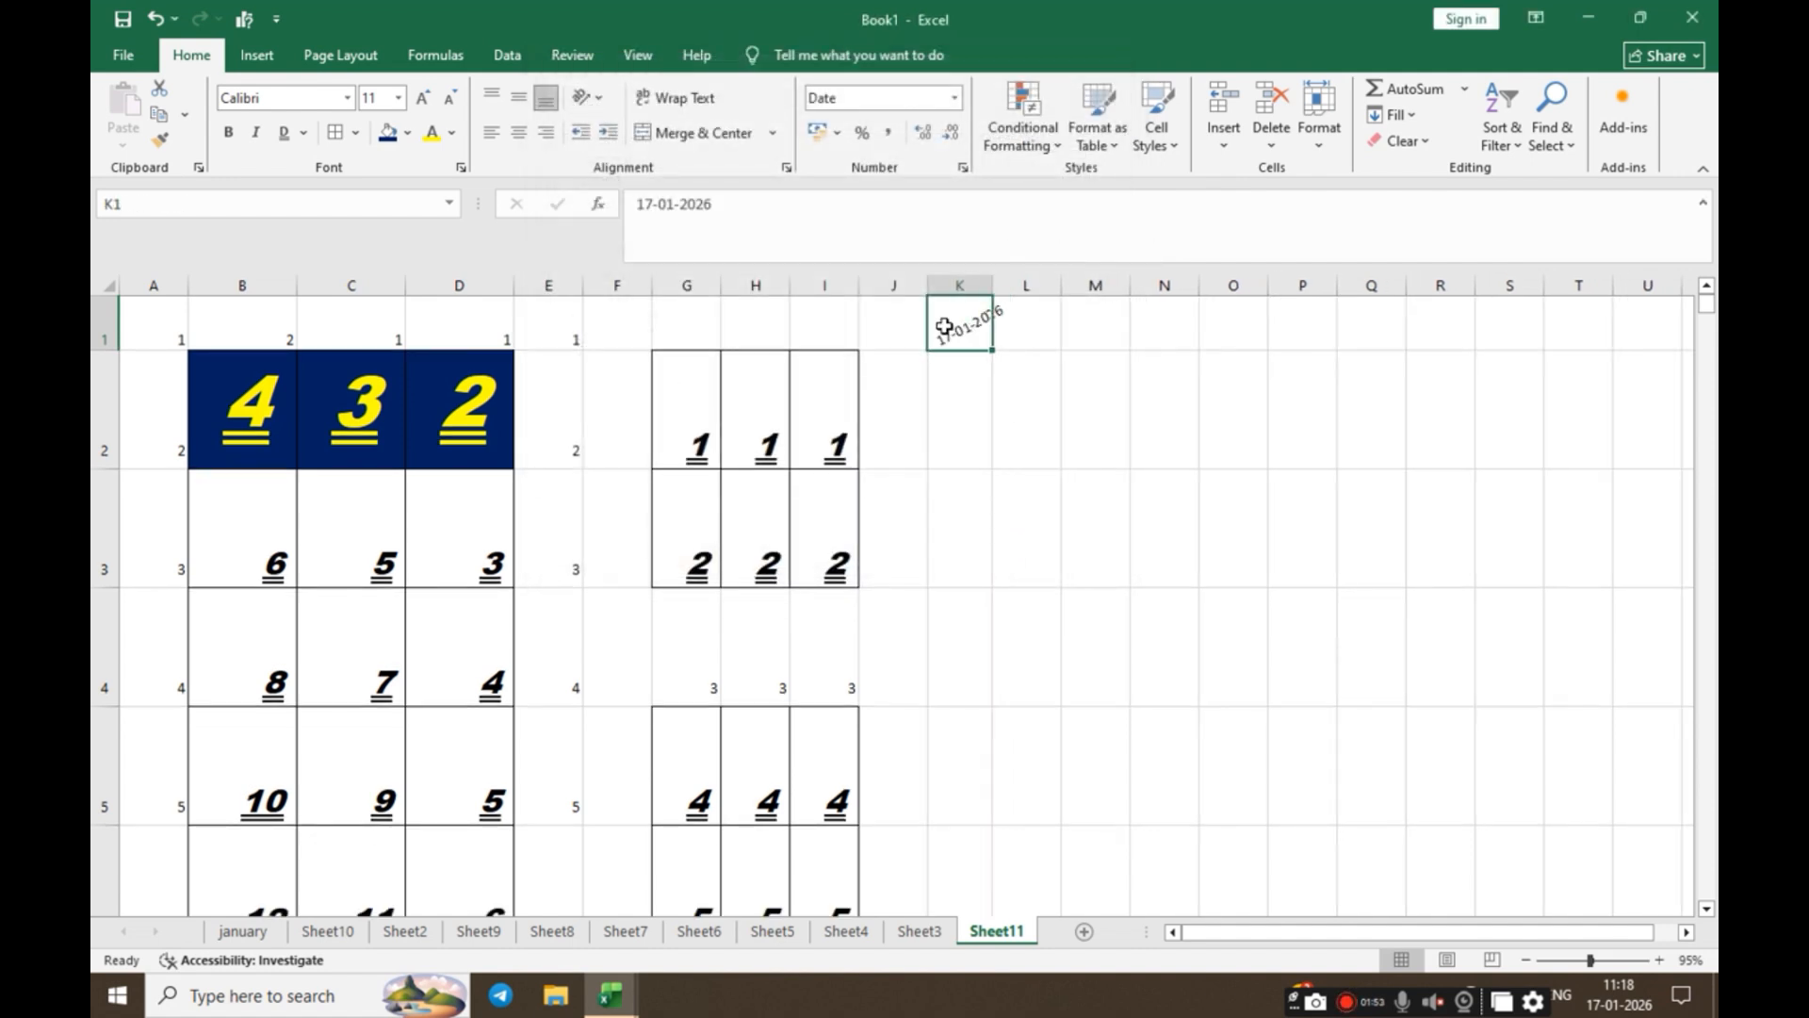
pyautogui.click(449, 98)
pyautogui.click(450, 98)
pyautogui.click(450, 98)
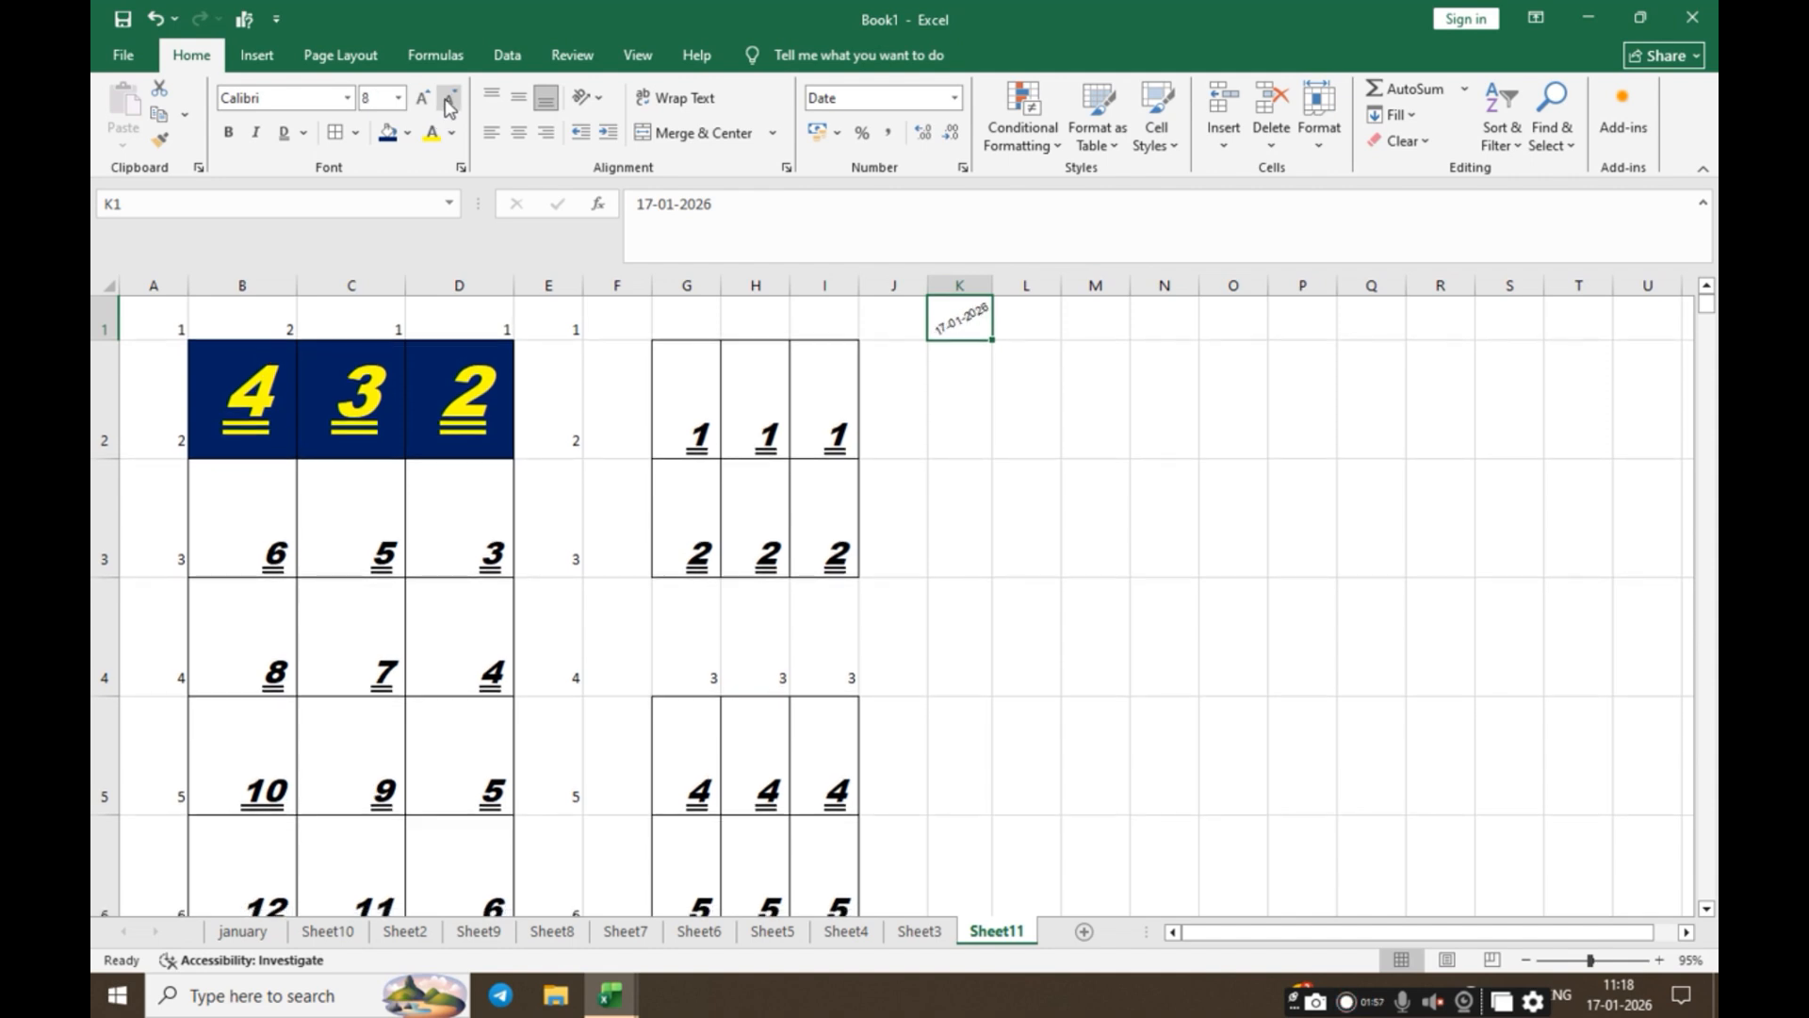
# Step: Increase the height of row 1 and narrow column K a little further
pyautogui.click(957, 377)
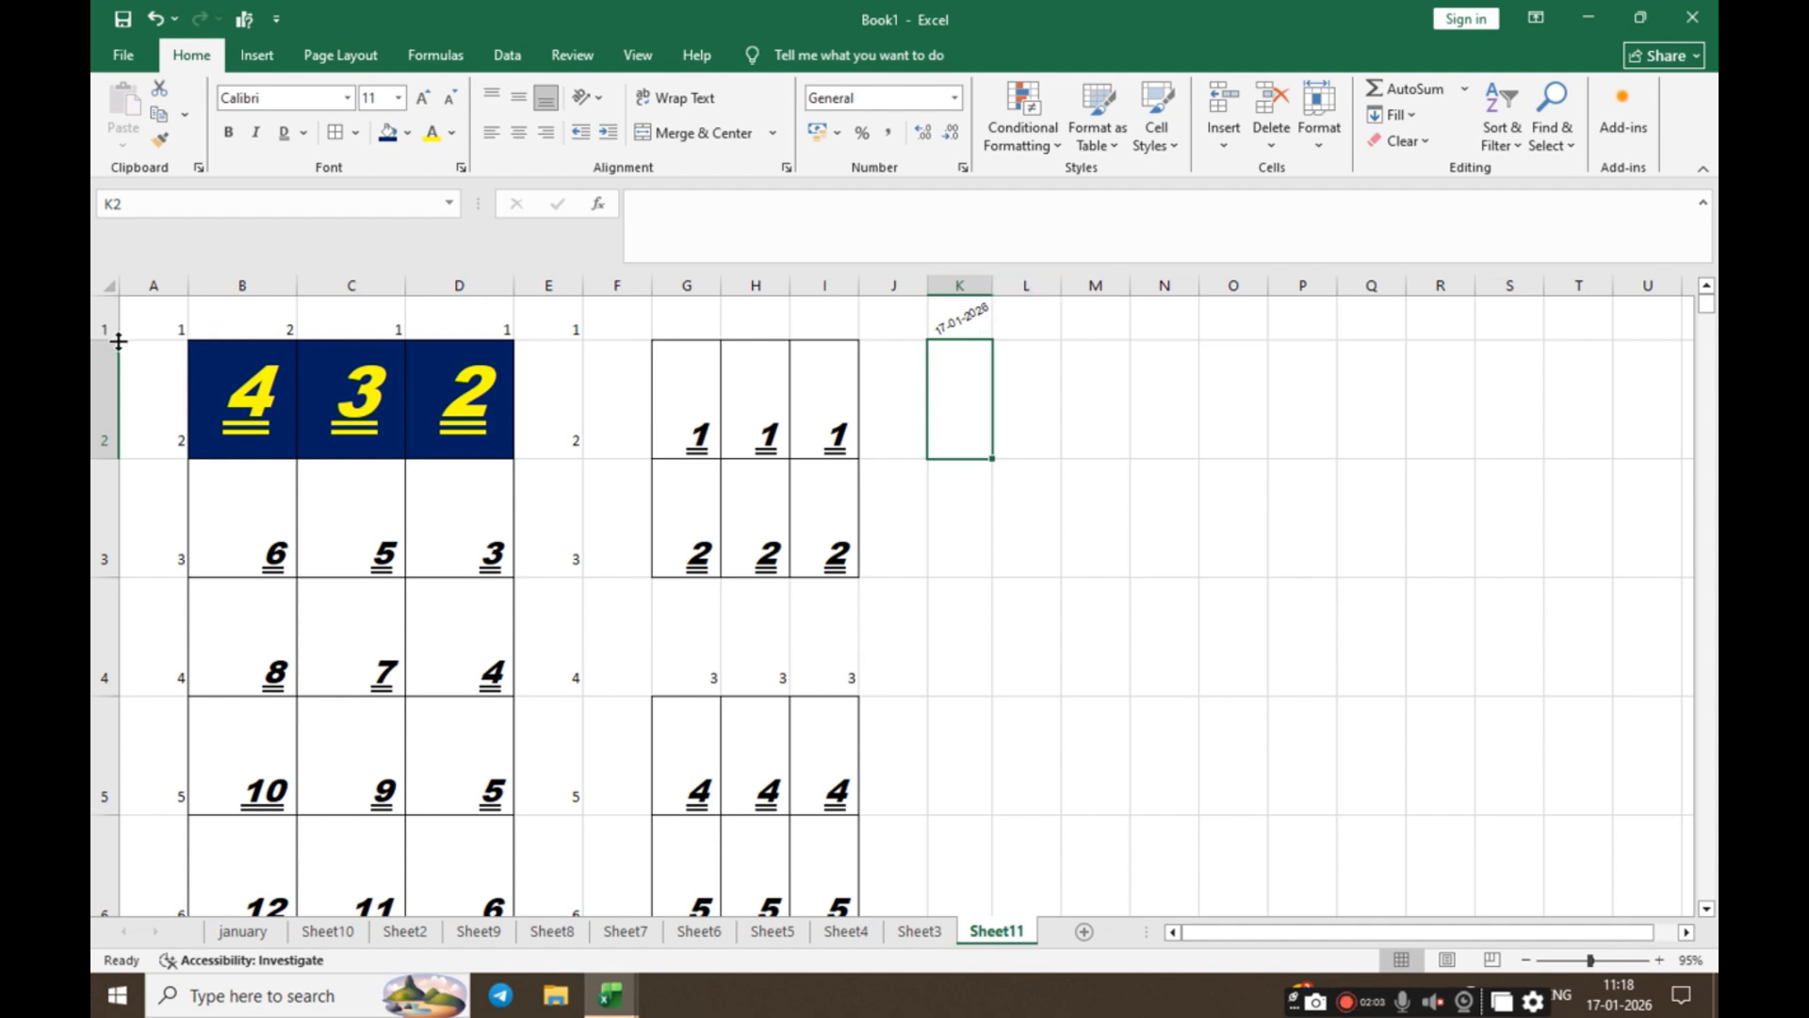
pyautogui.moveTo(108, 339); pyautogui.dragTo(108, 381)
pyautogui.click(947, 335)
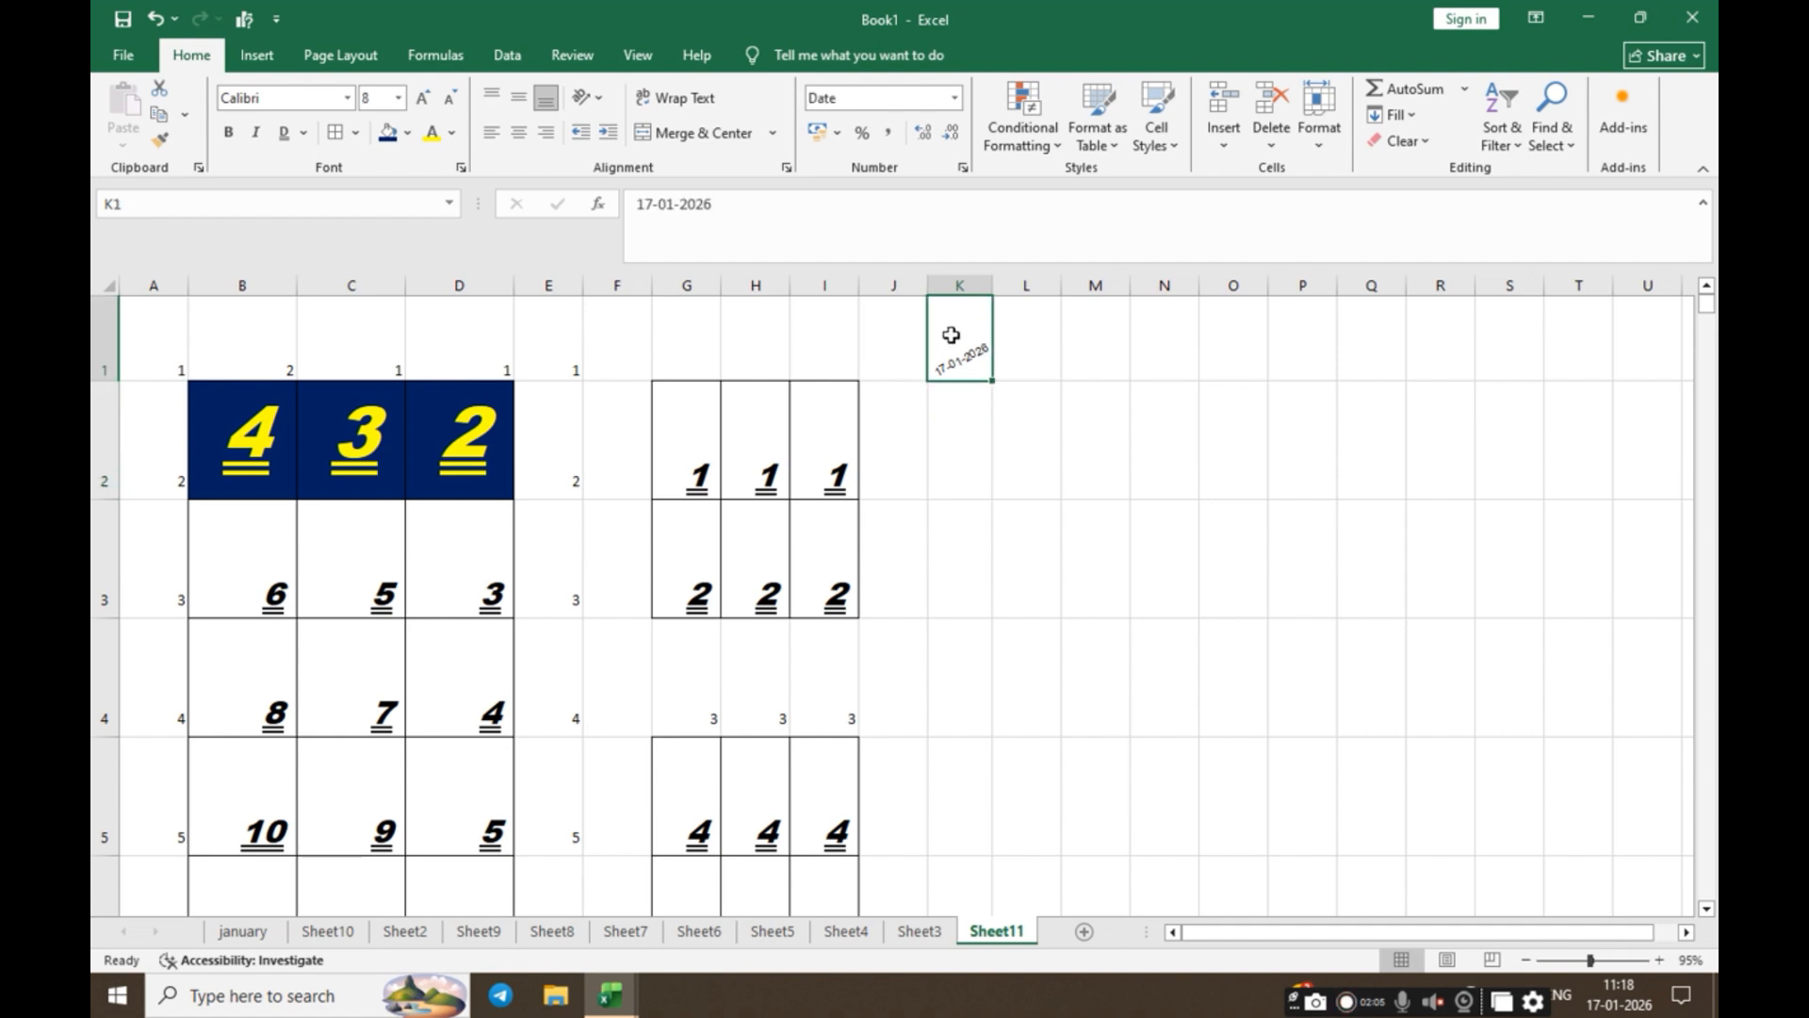
pyautogui.moveTo(989, 285); pyautogui.dragTo(976, 285)
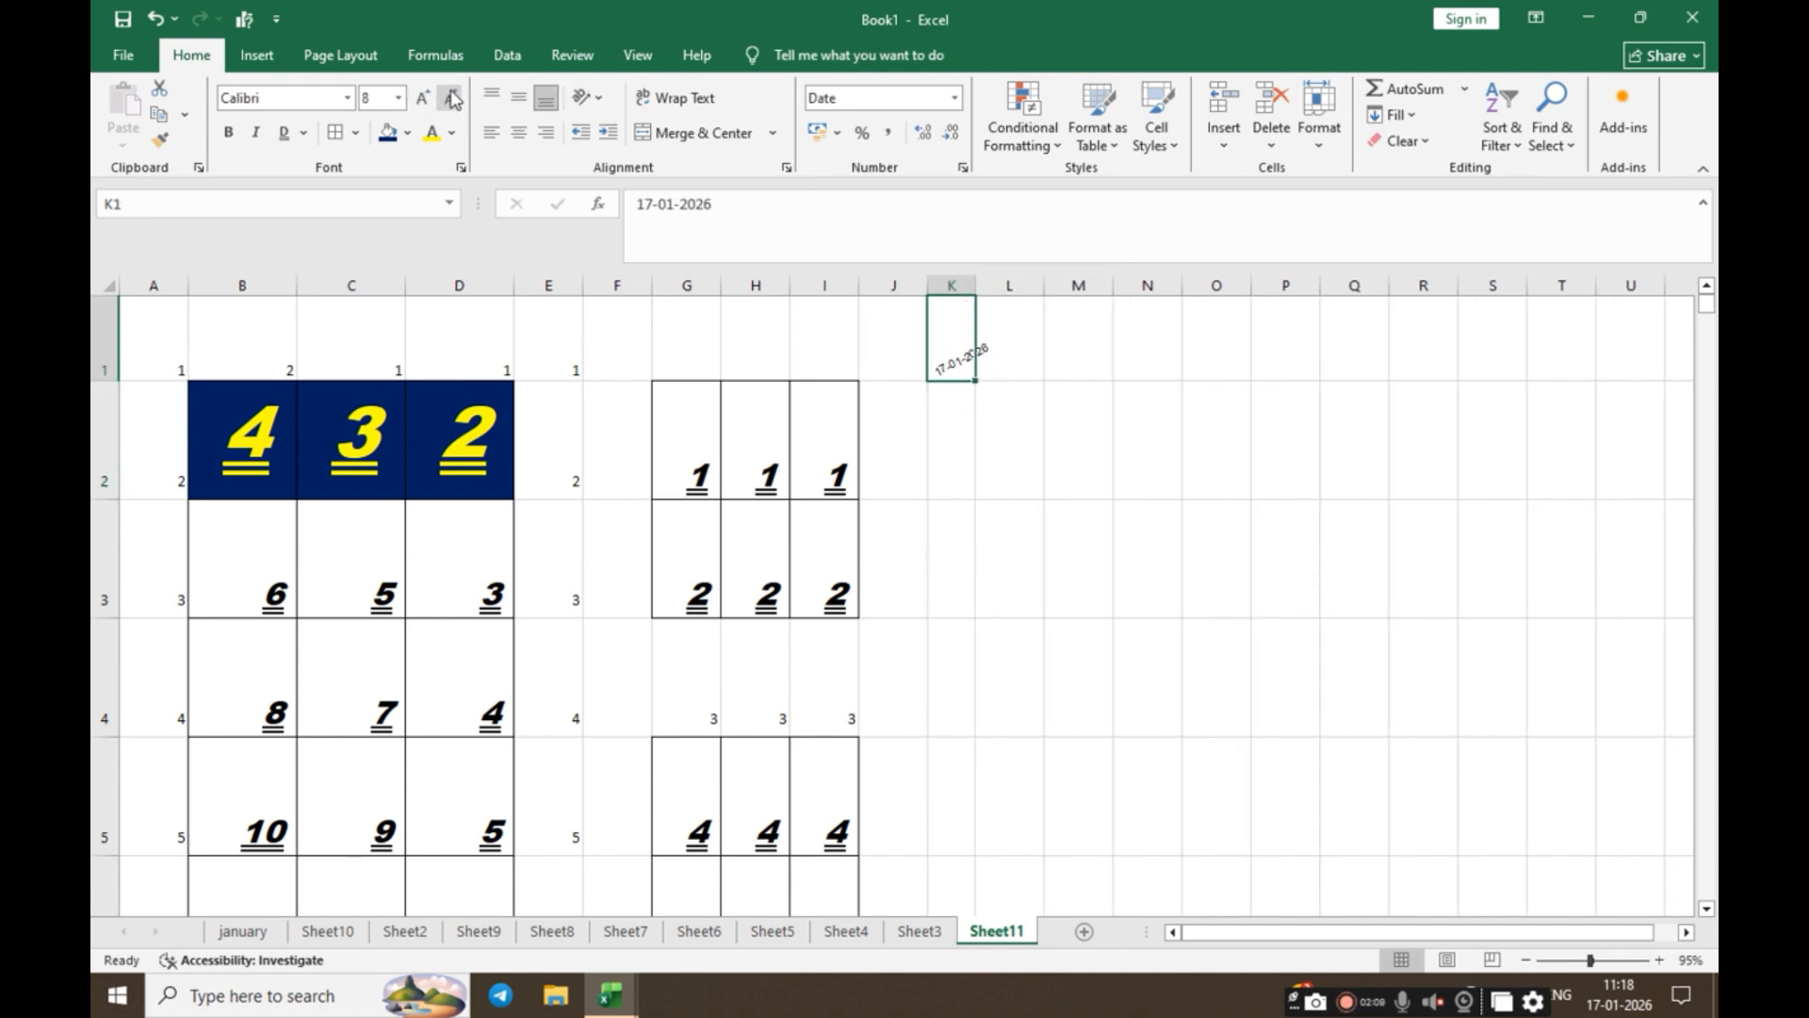
pyautogui.doubleClick(947, 367)
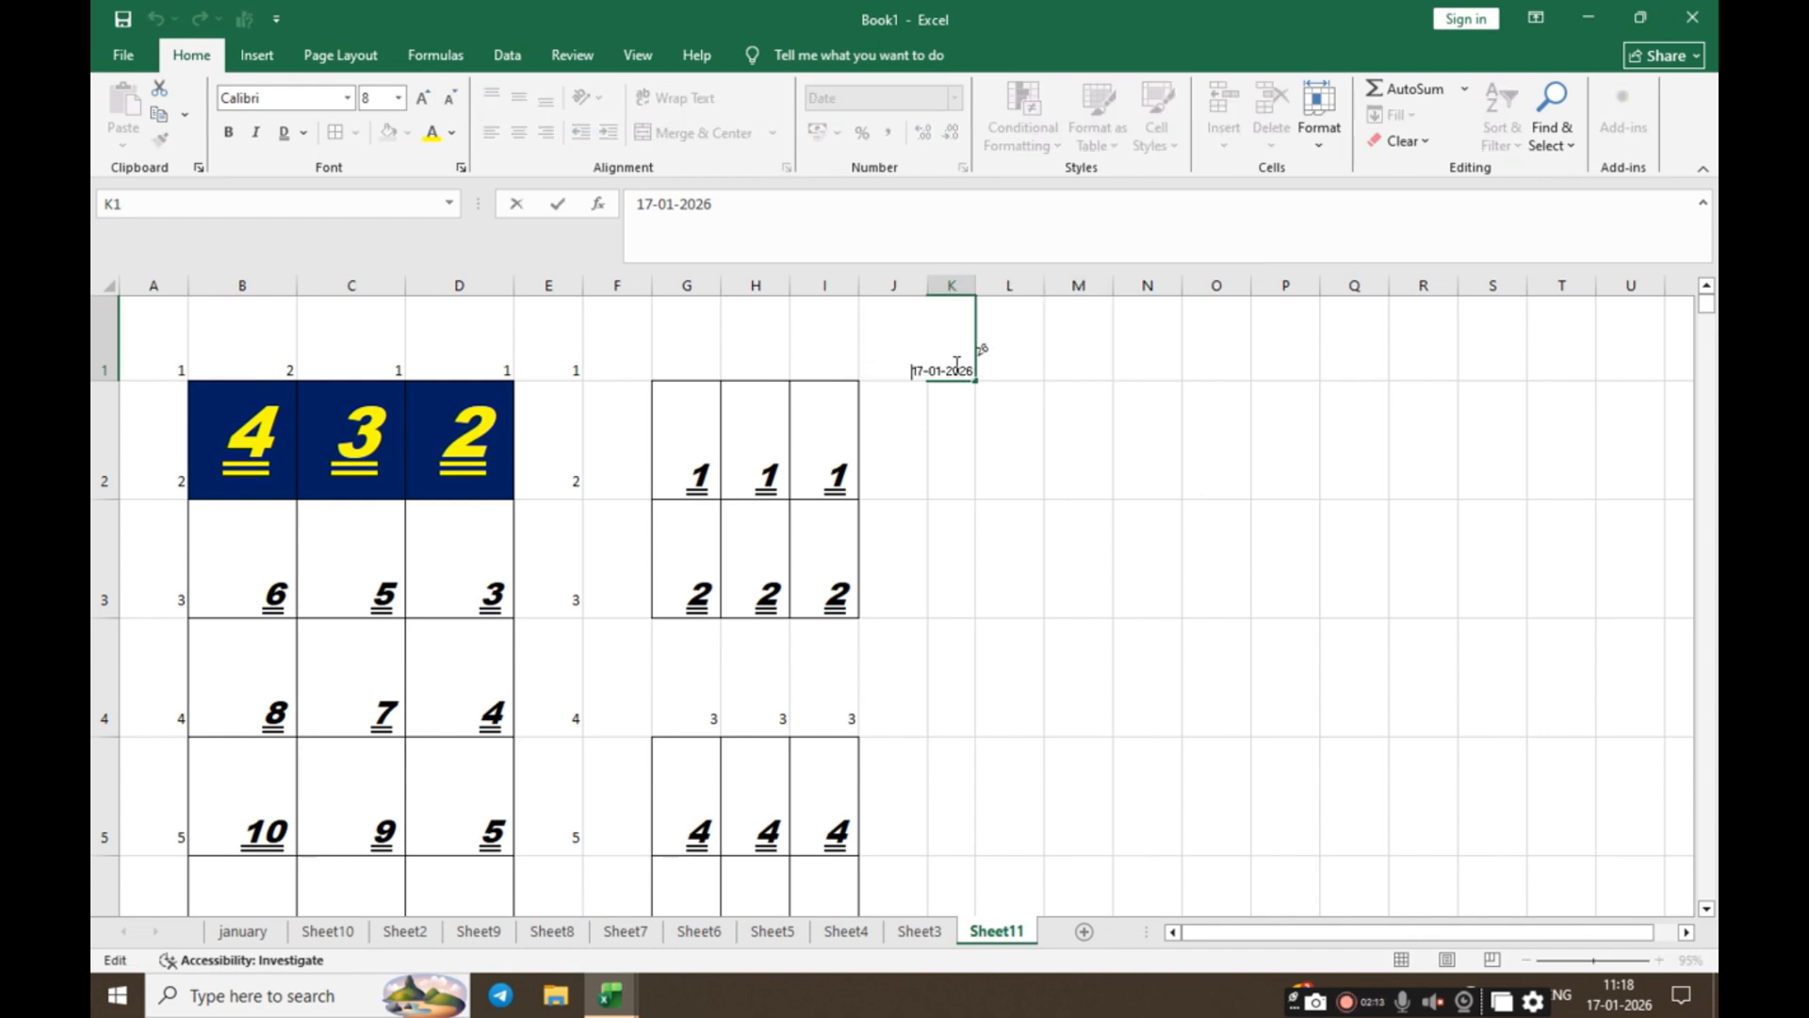
pyautogui.doubleClick(949, 374)
pyautogui.doubleClick(952, 373)
pyautogui.moveTo(974, 370); pyautogui.dragTo(922, 369)
pyautogui.click(399, 98)
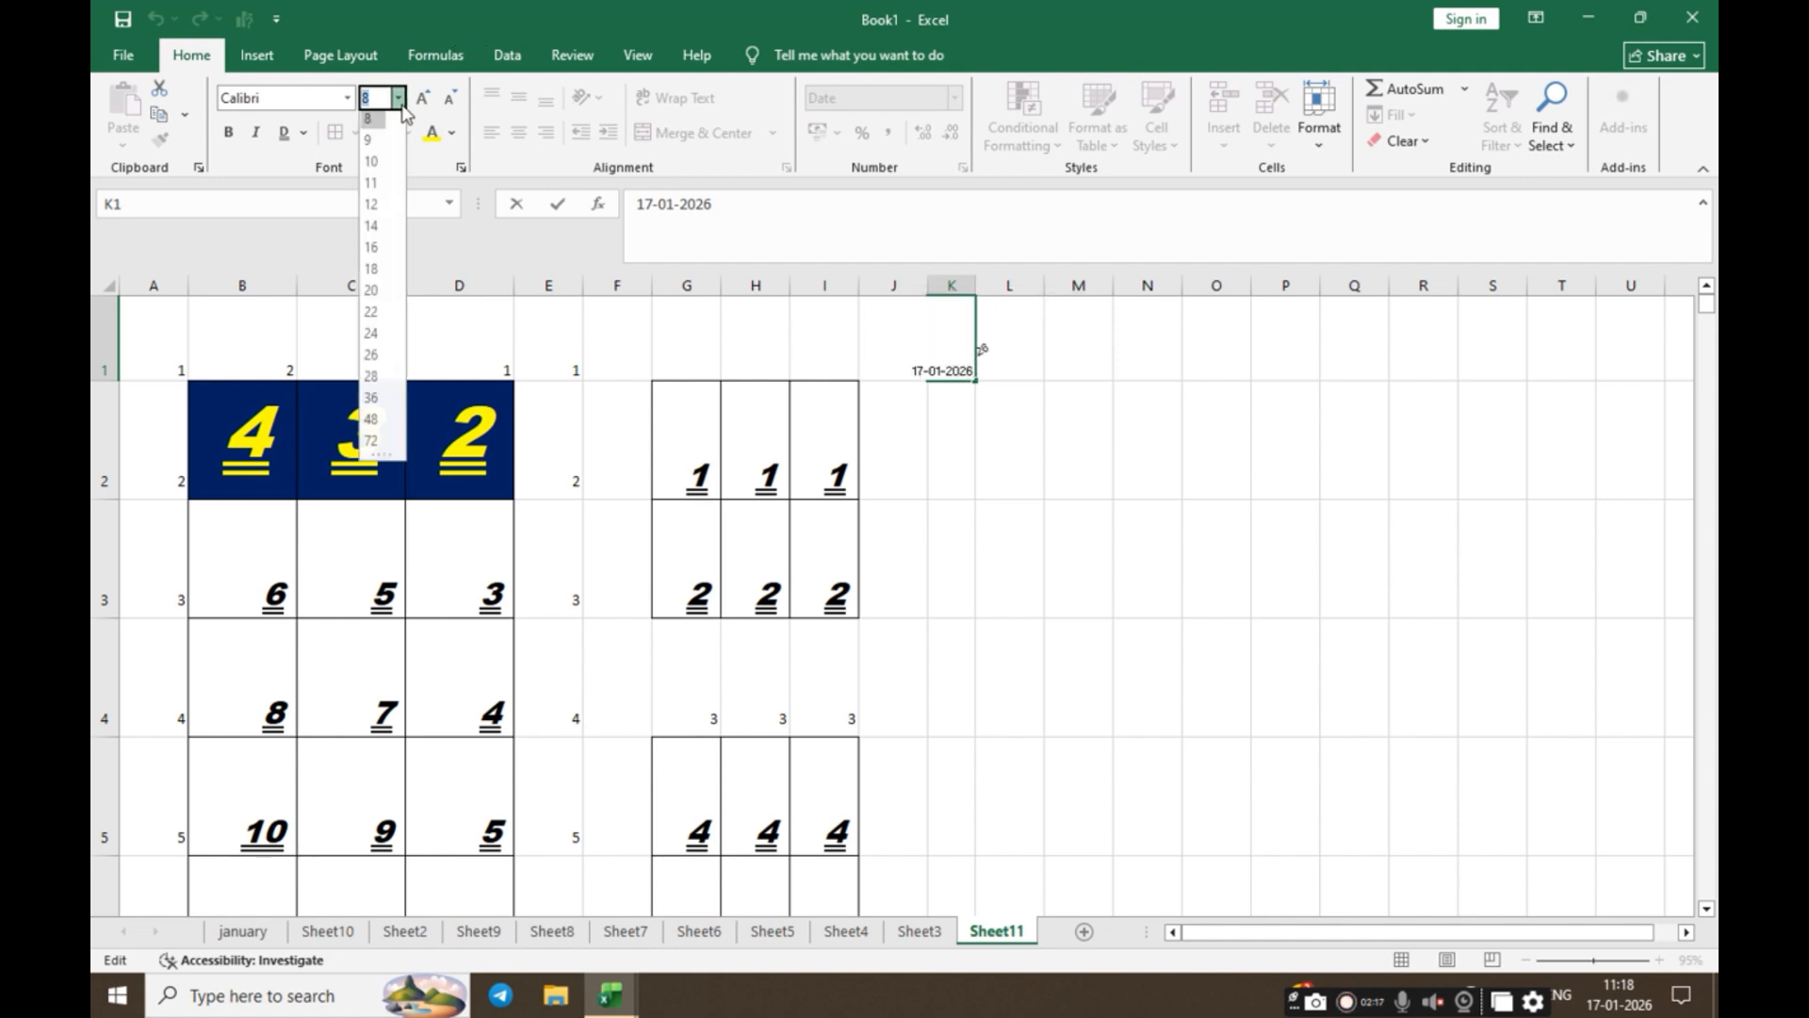
pyautogui.click(401, 104)
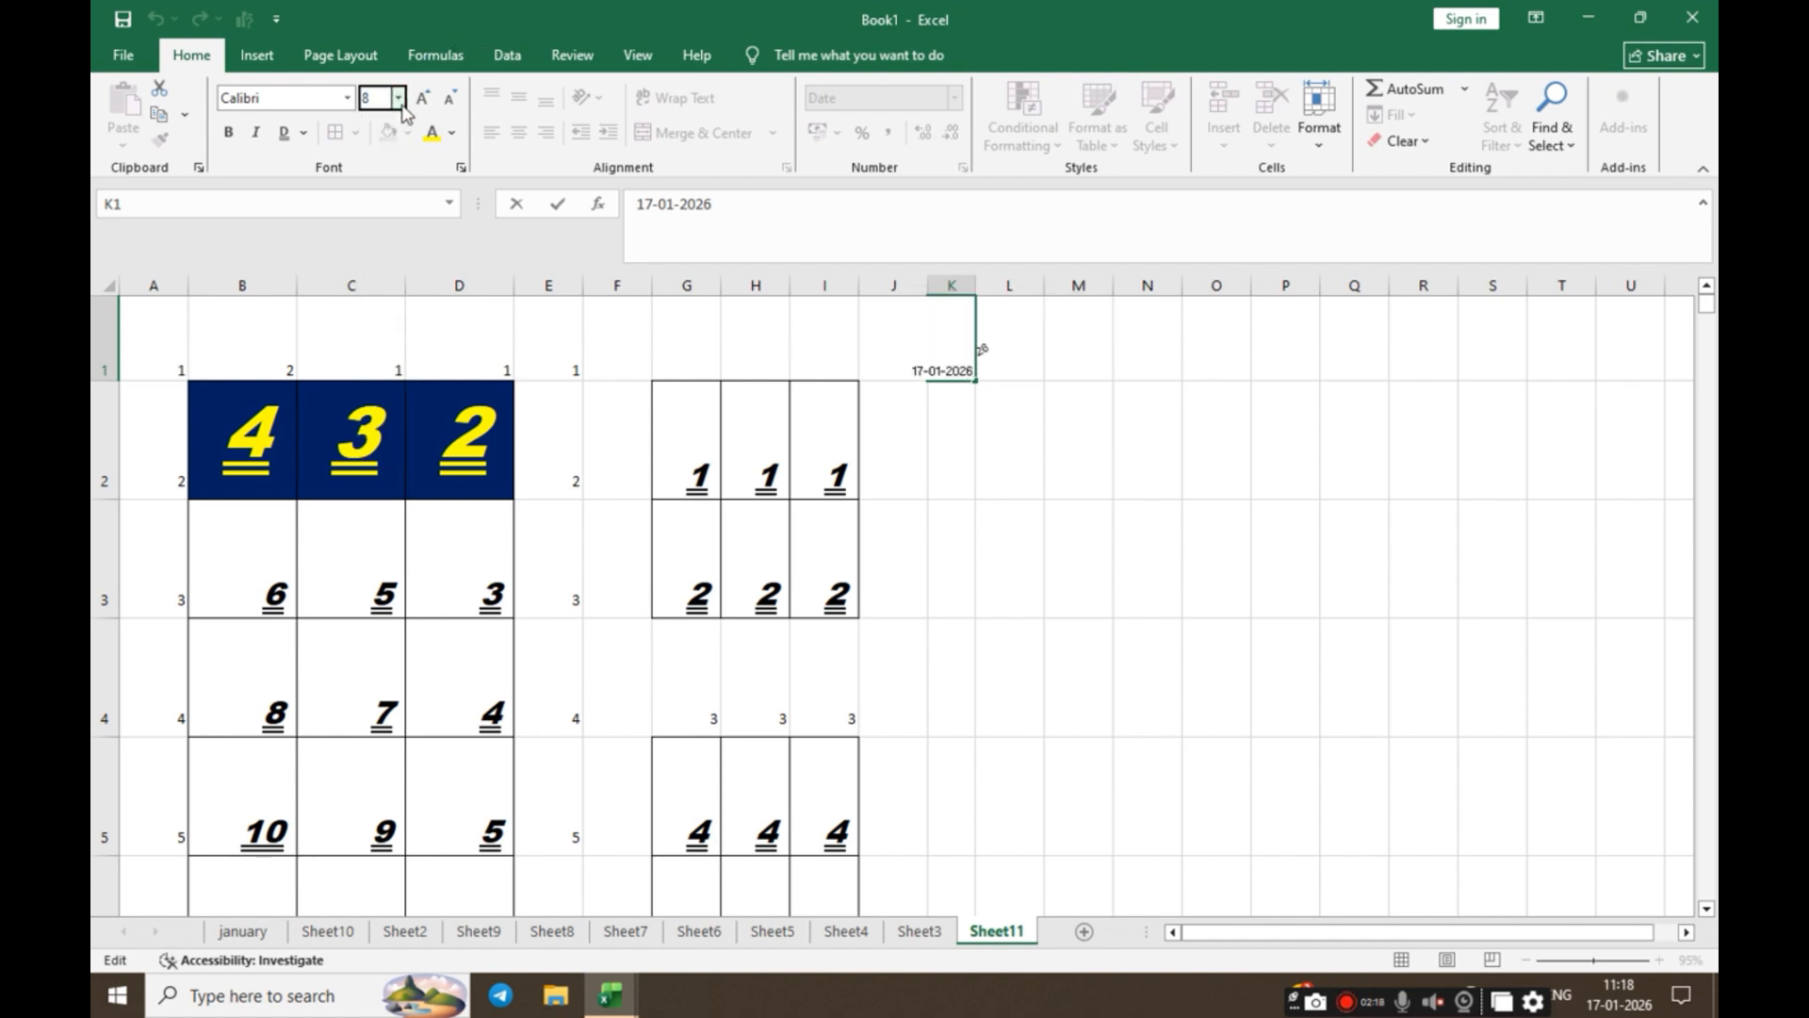
pyautogui.click(904, 424)
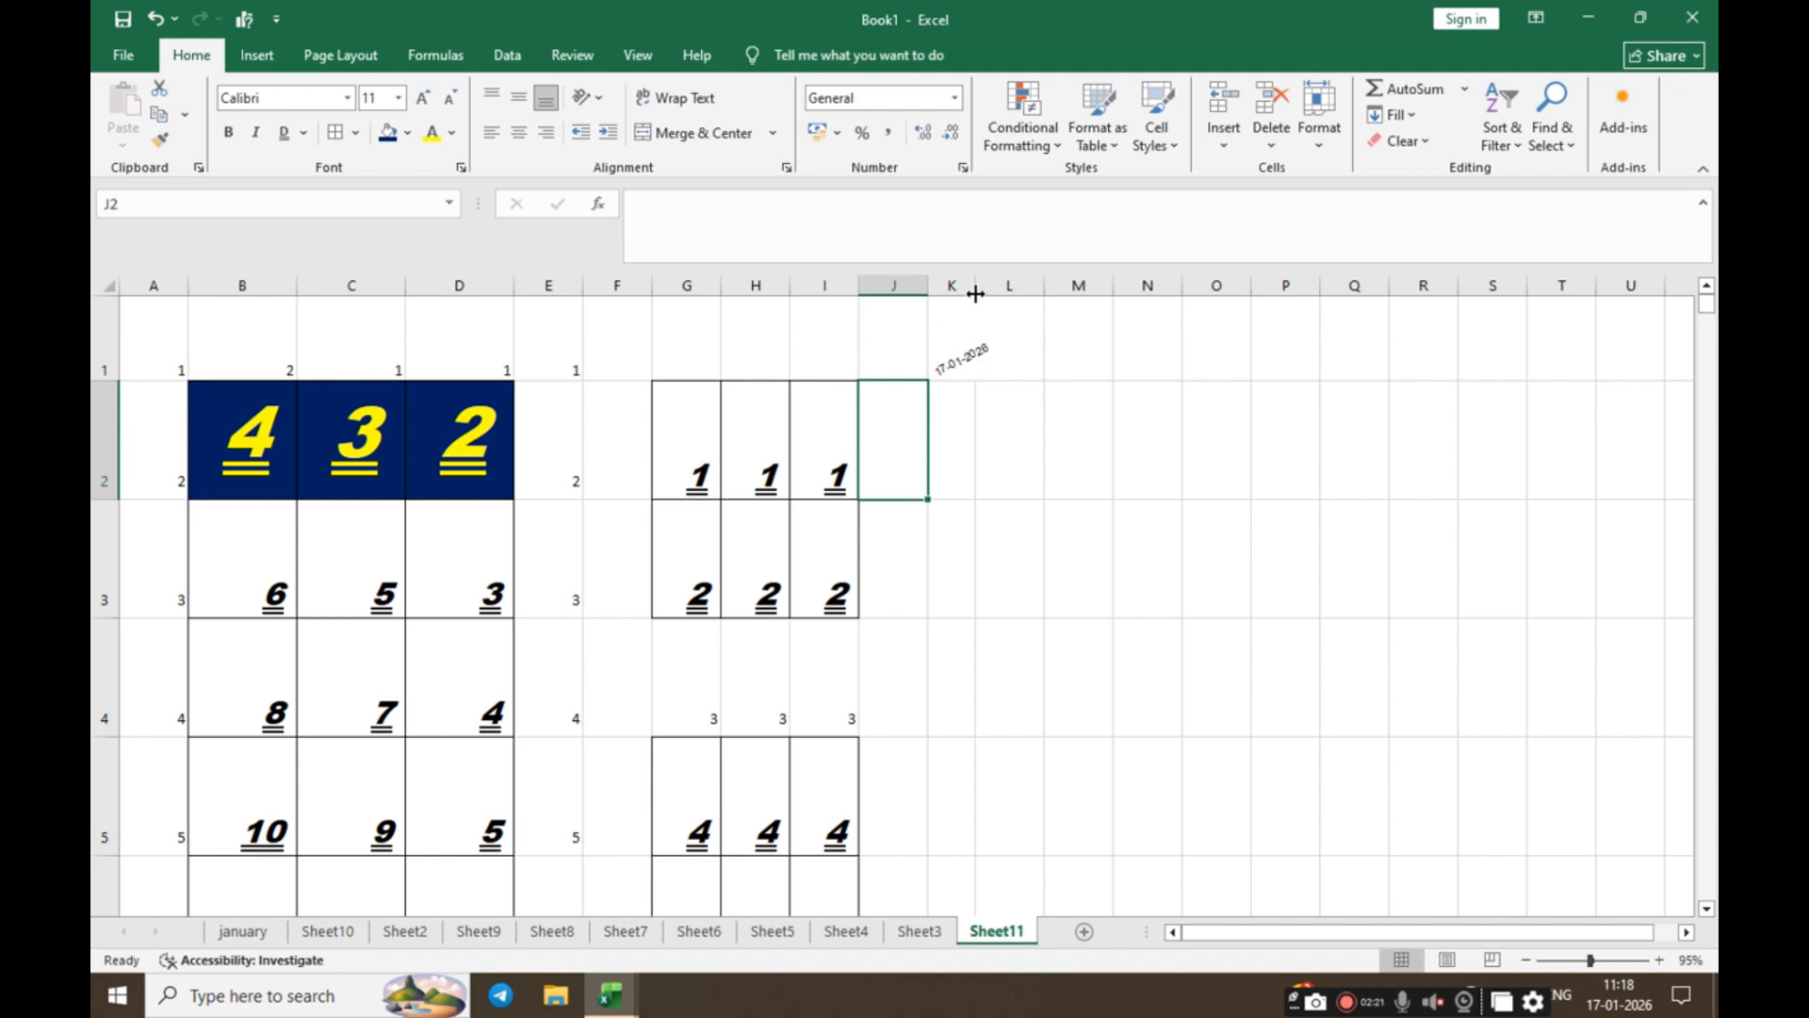
# Step: Widen column K to fit the slanted date and apply the Short Date format to cell K1
pyautogui.moveTo(976, 293); pyautogui.dragTo(989, 293)
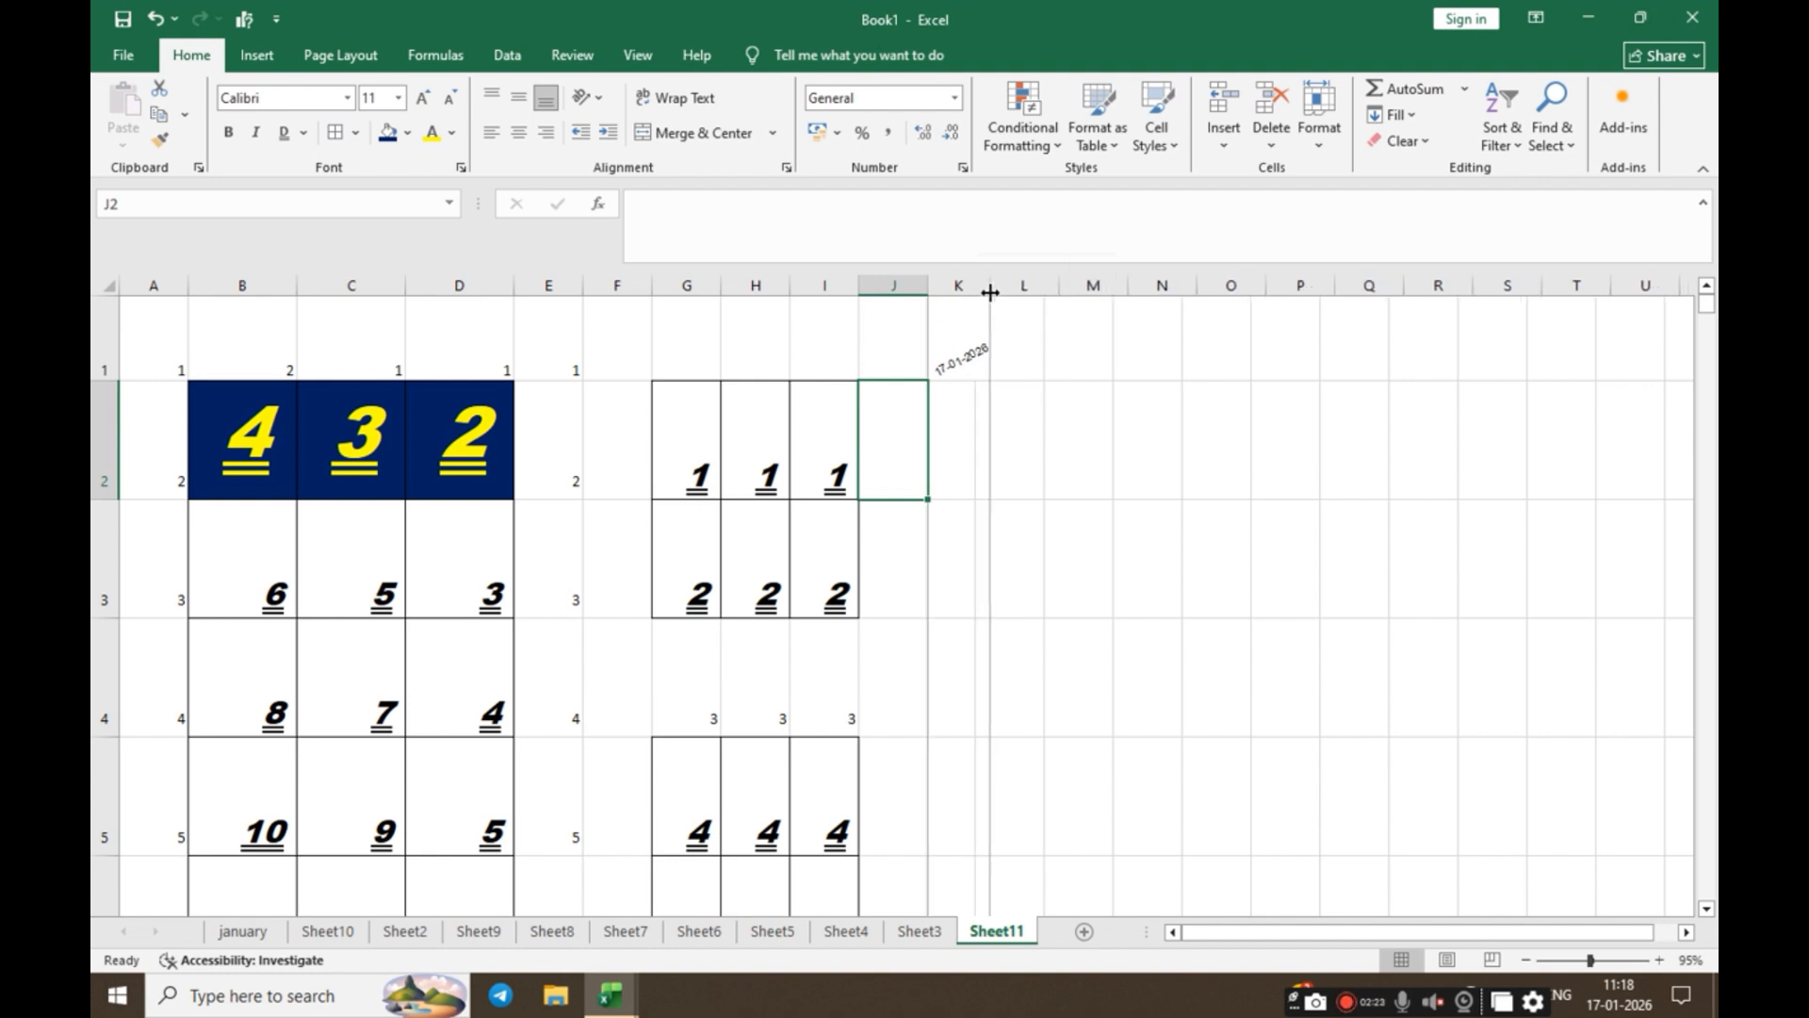
pyautogui.click(964, 367)
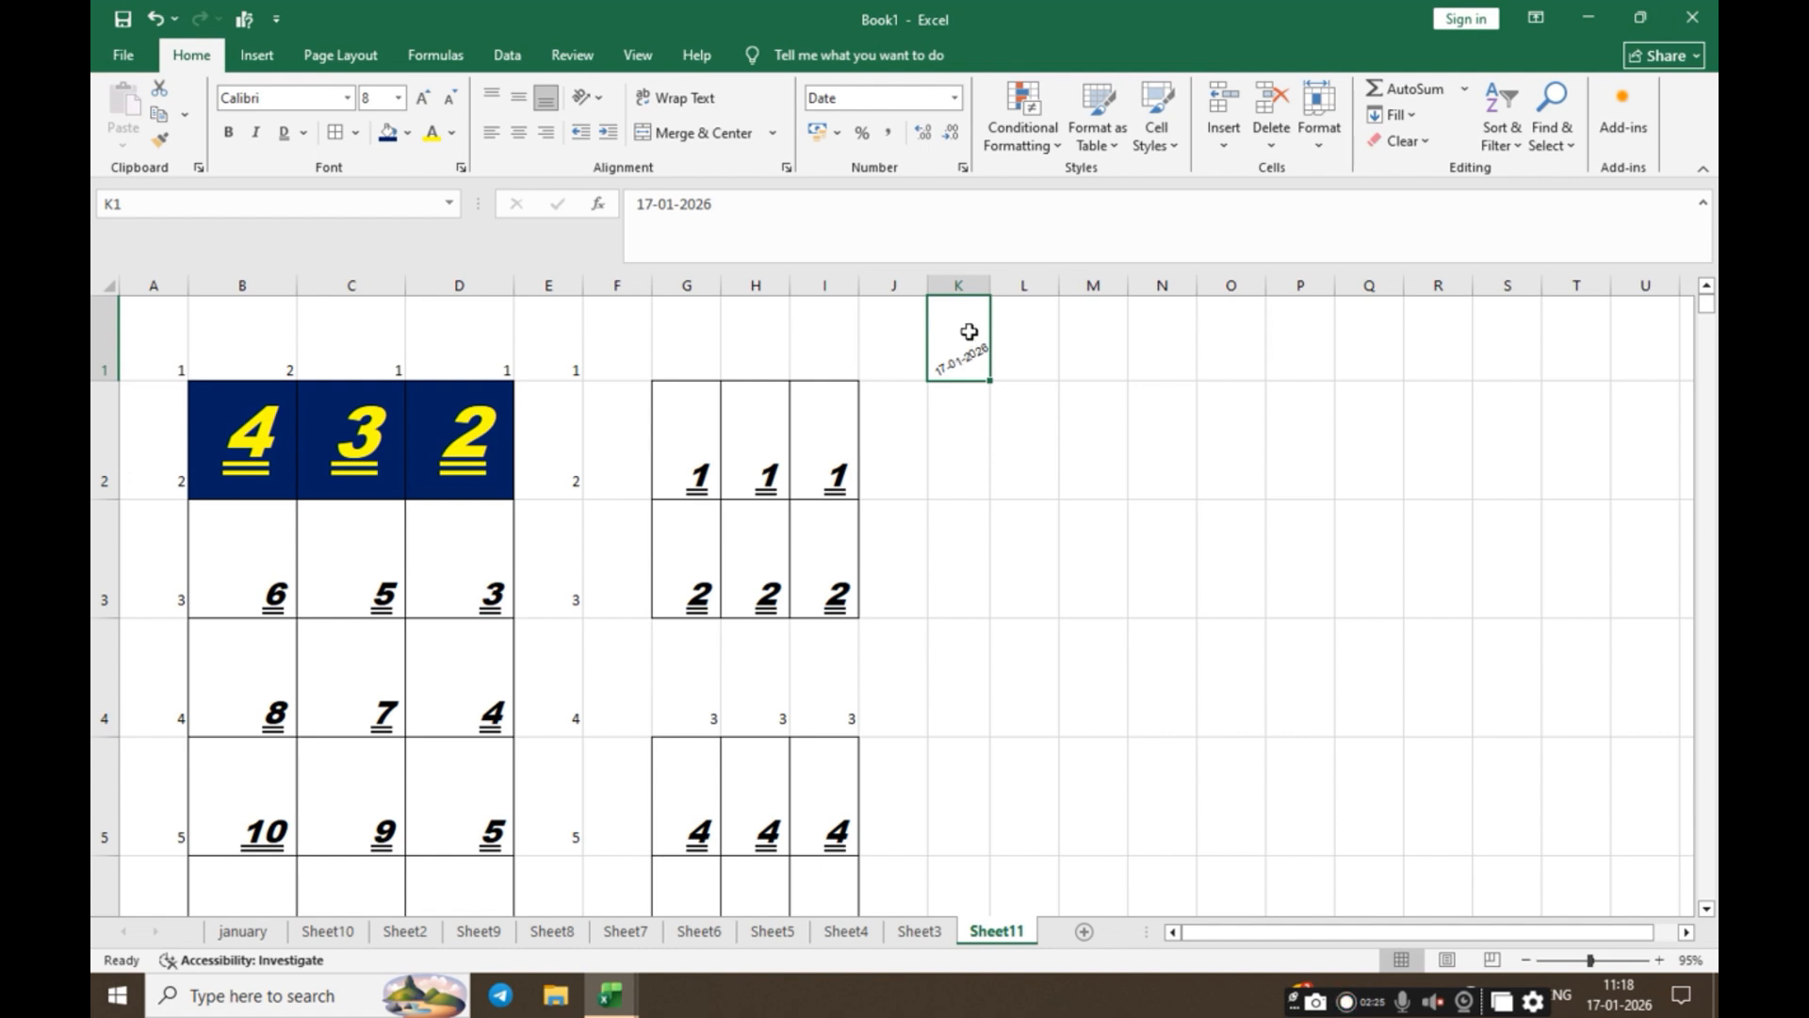
pyautogui.click(955, 98)
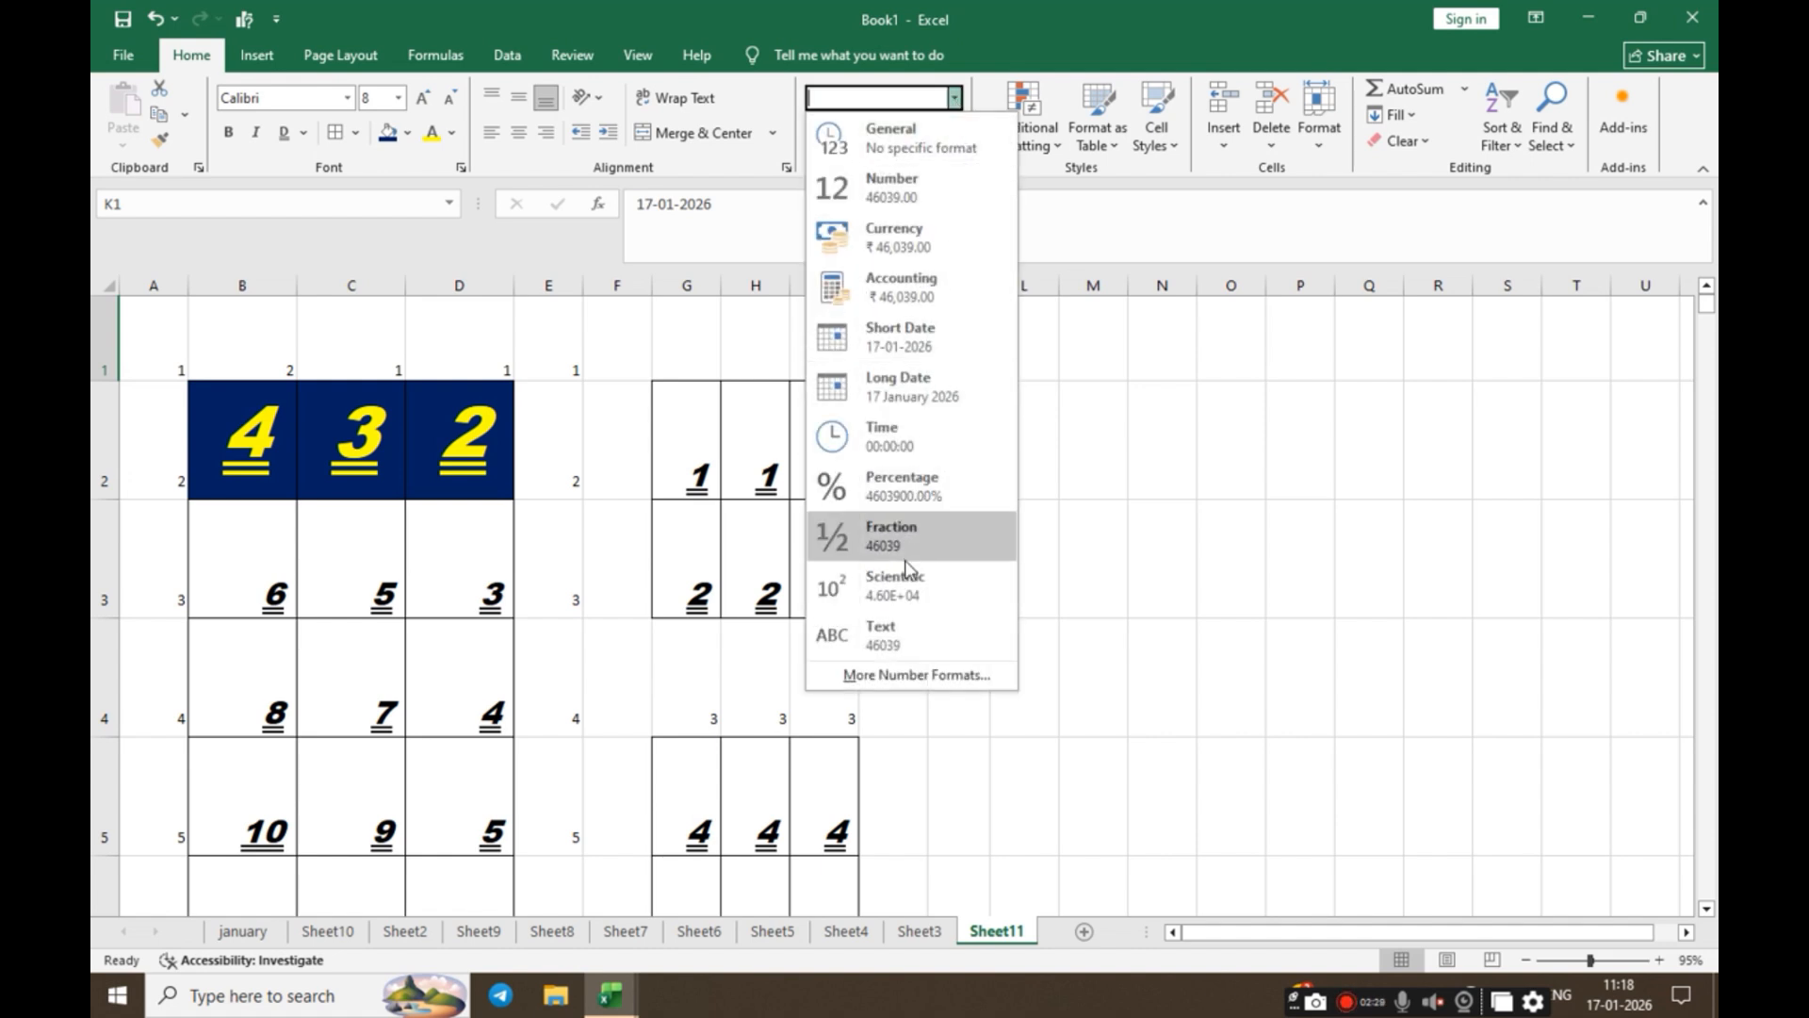
pyautogui.click(944, 341)
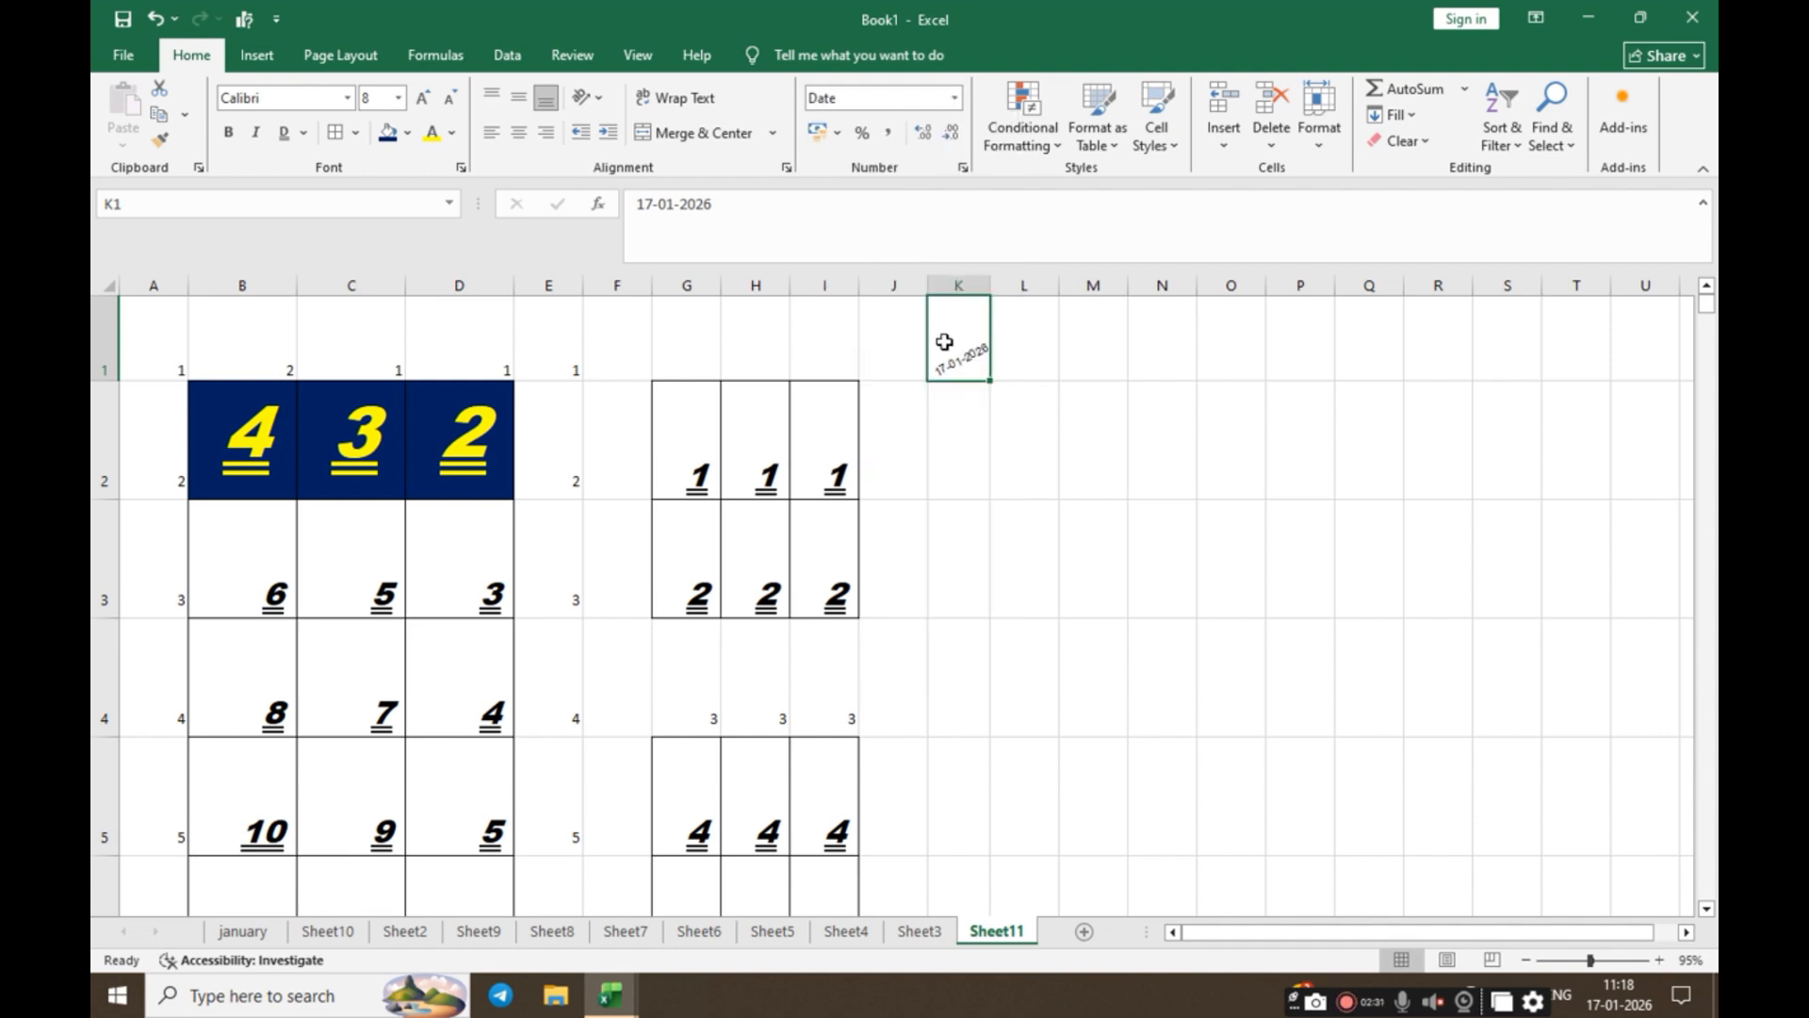
# Step: Try the Long Date format on cell K1 and switch it back to Short Date
pyautogui.click(954, 98)
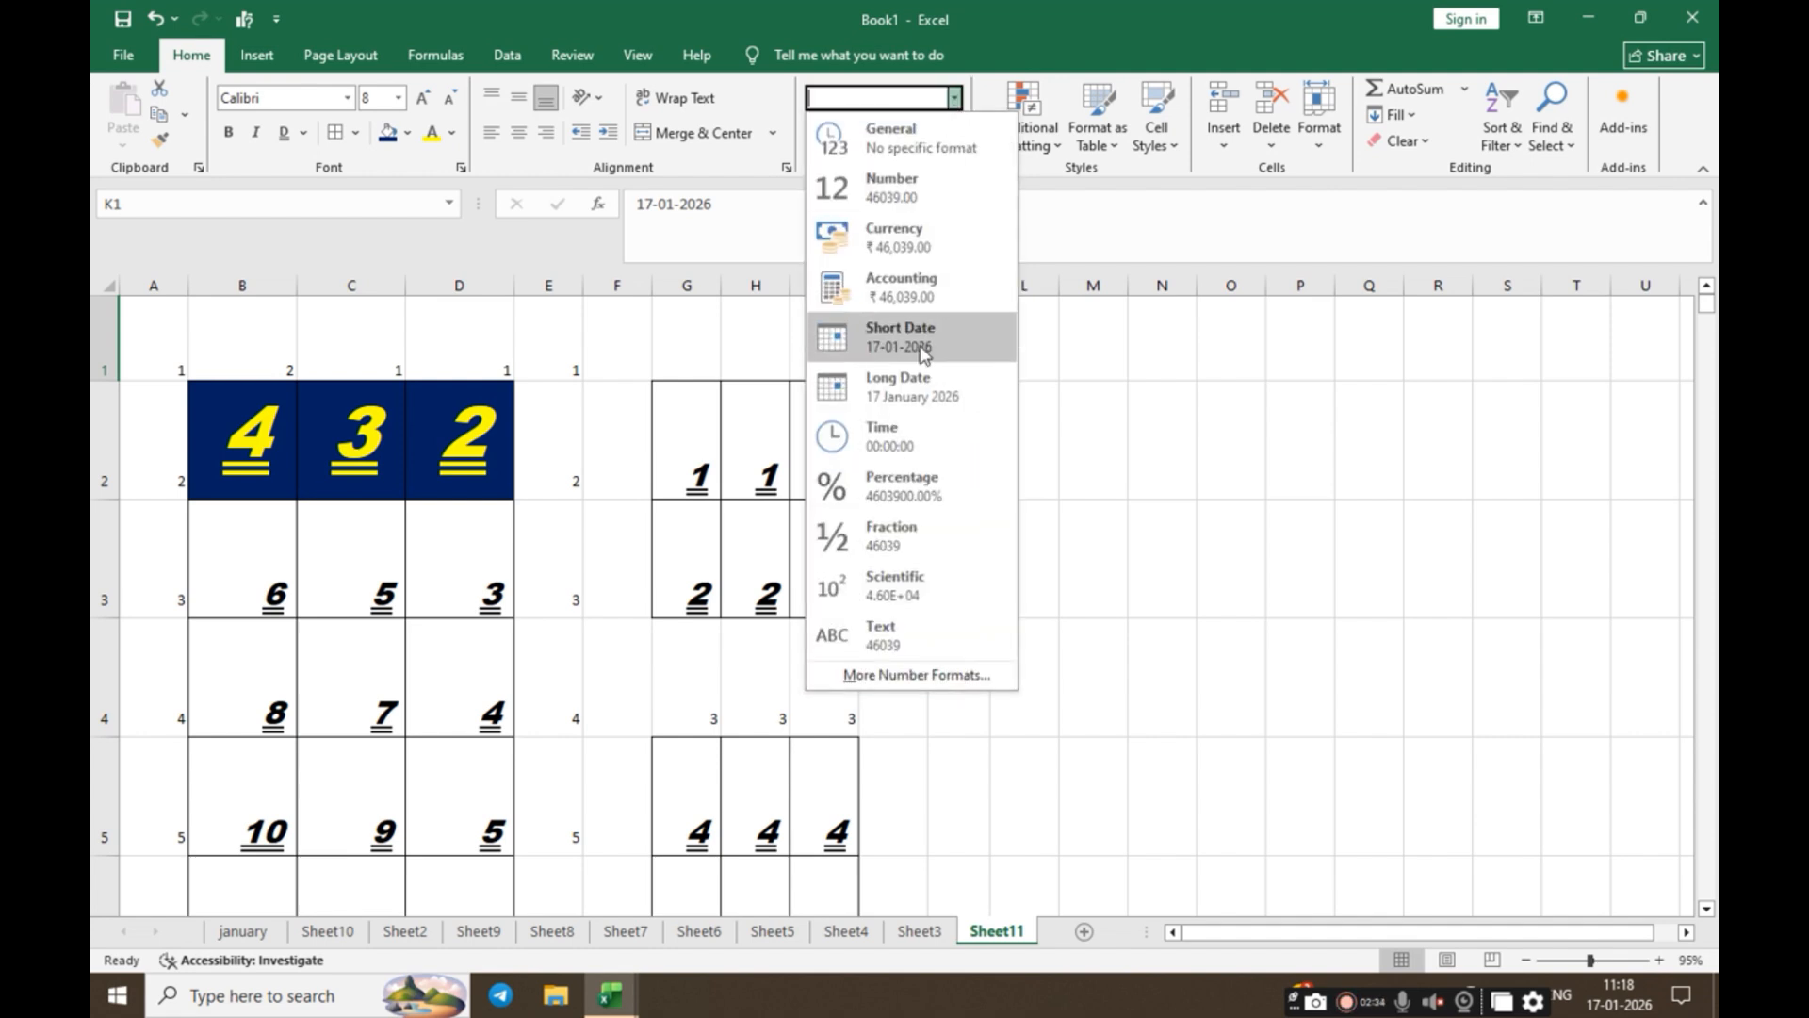
pyautogui.click(942, 392)
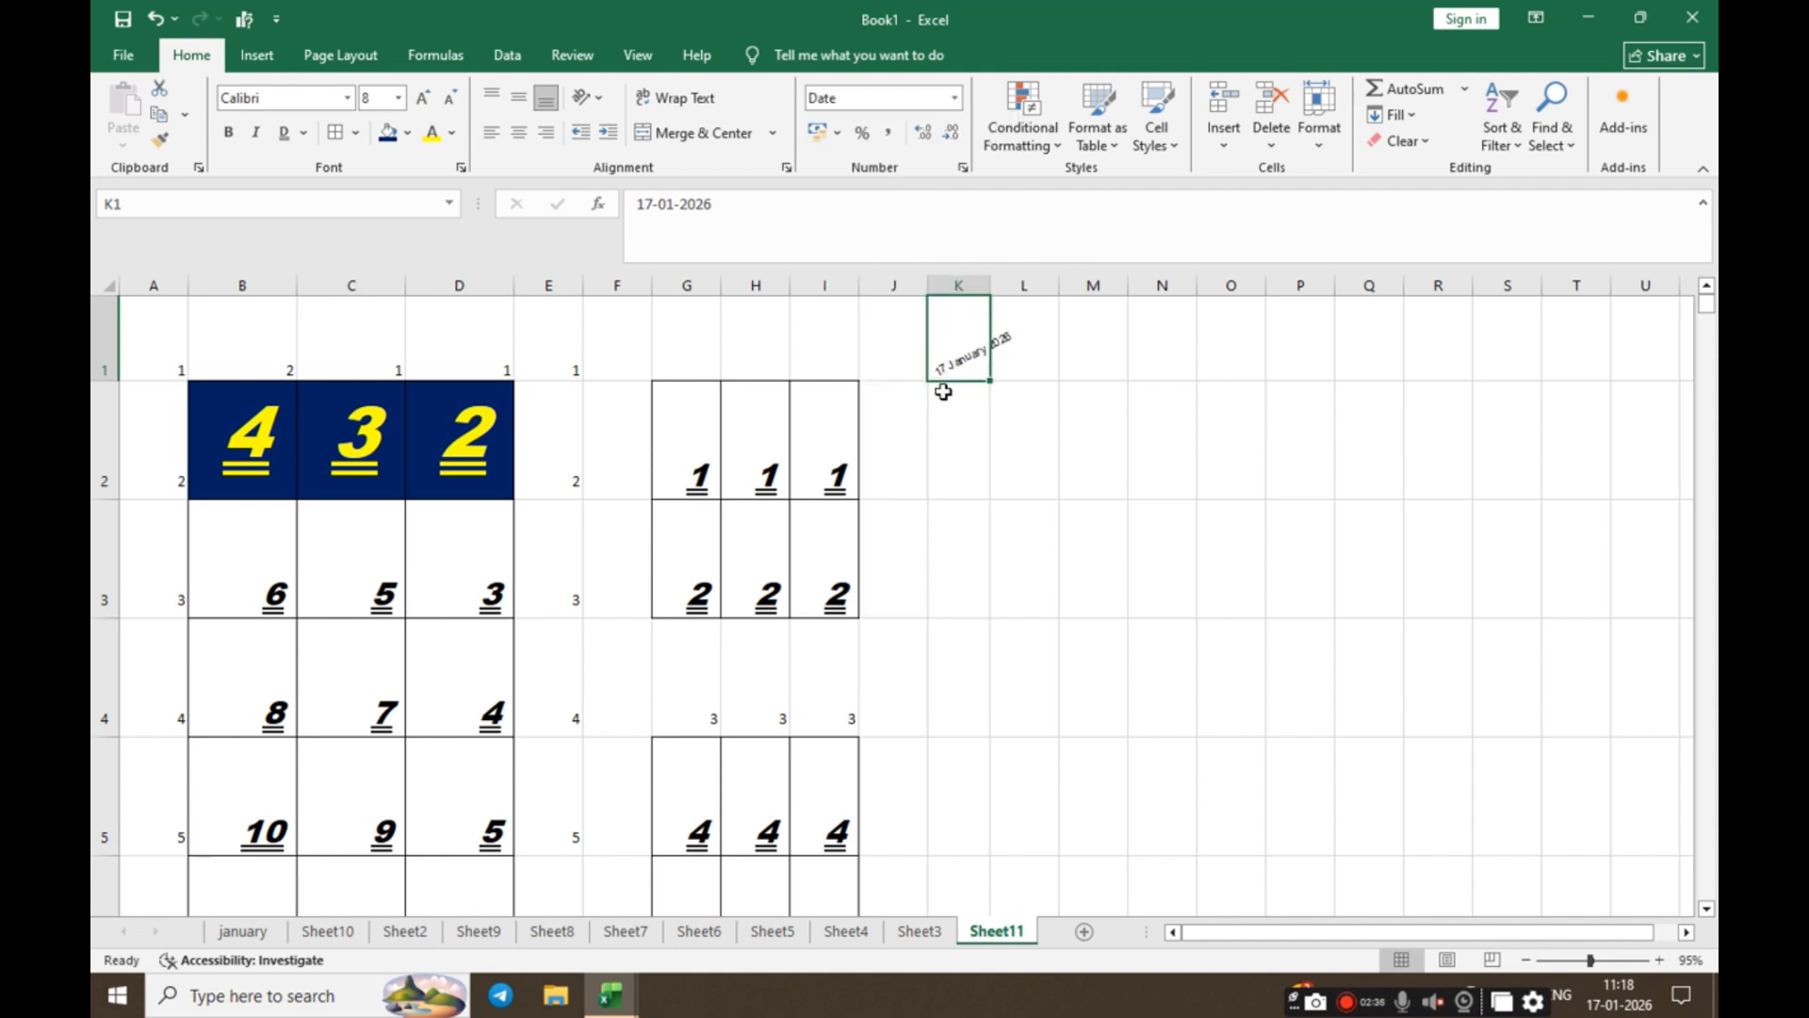
pyautogui.click(955, 98)
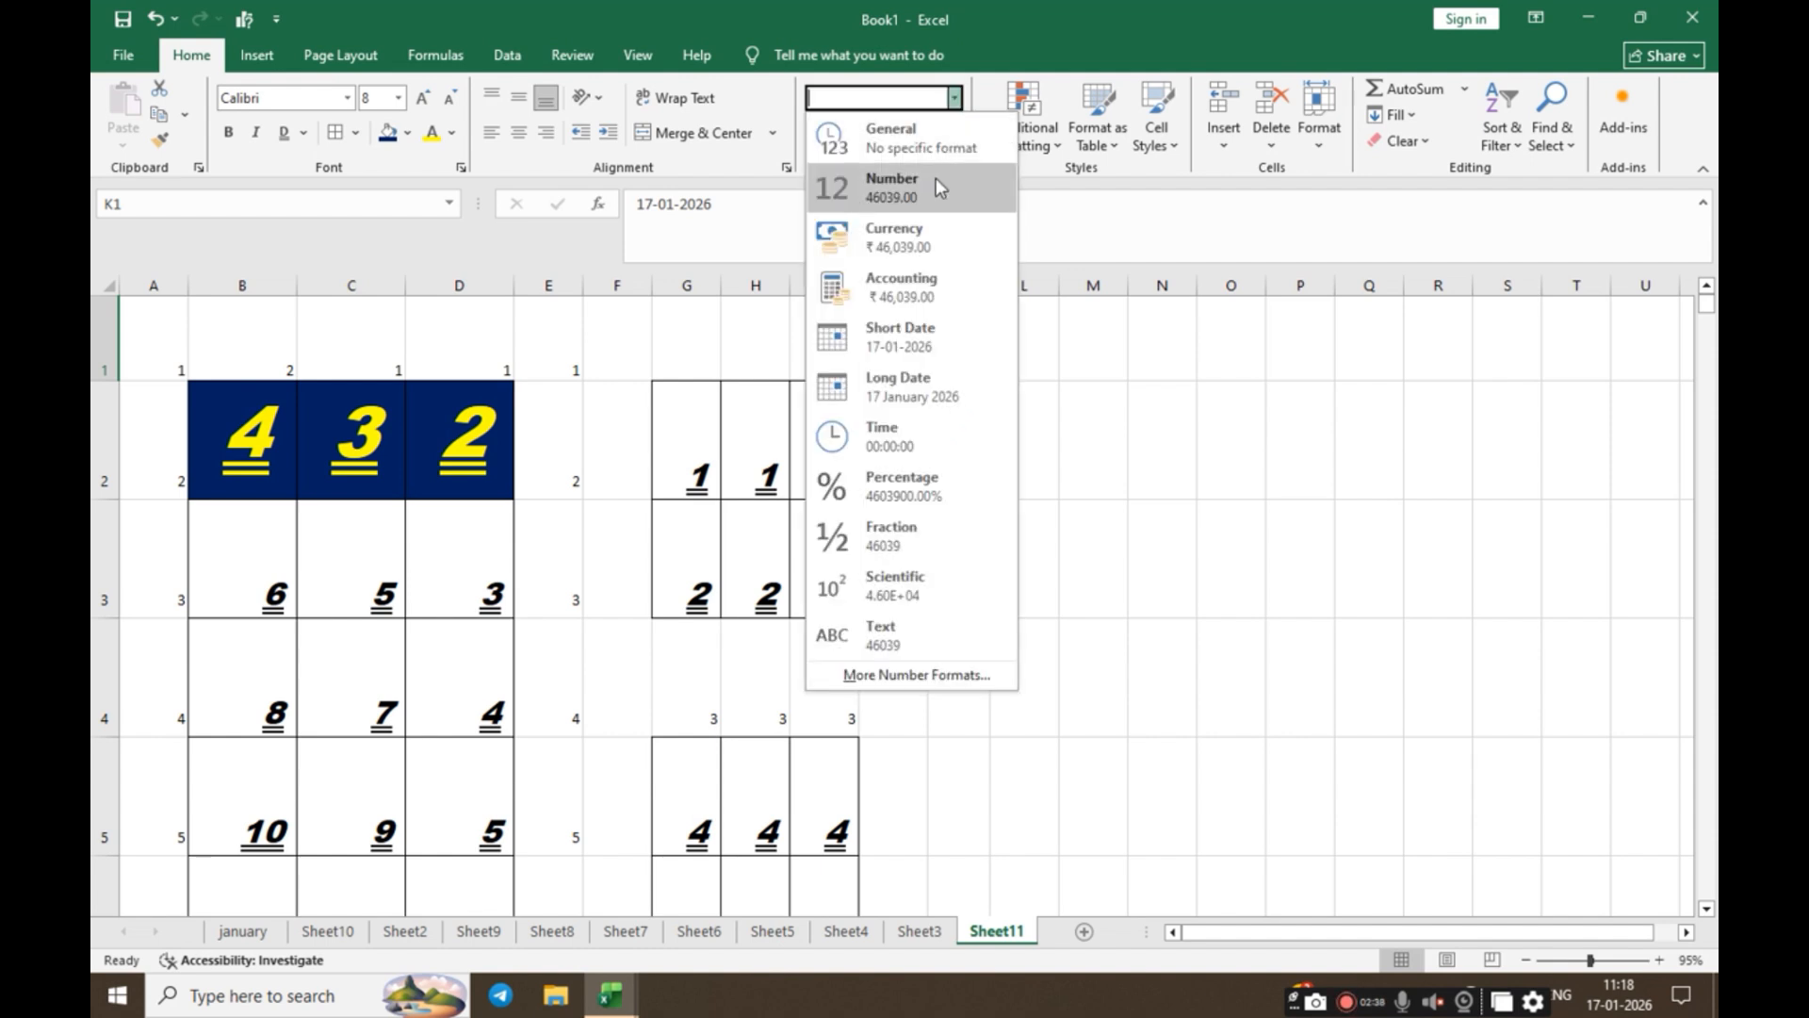
pyautogui.click(903, 337)
pyautogui.click(1031, 335)
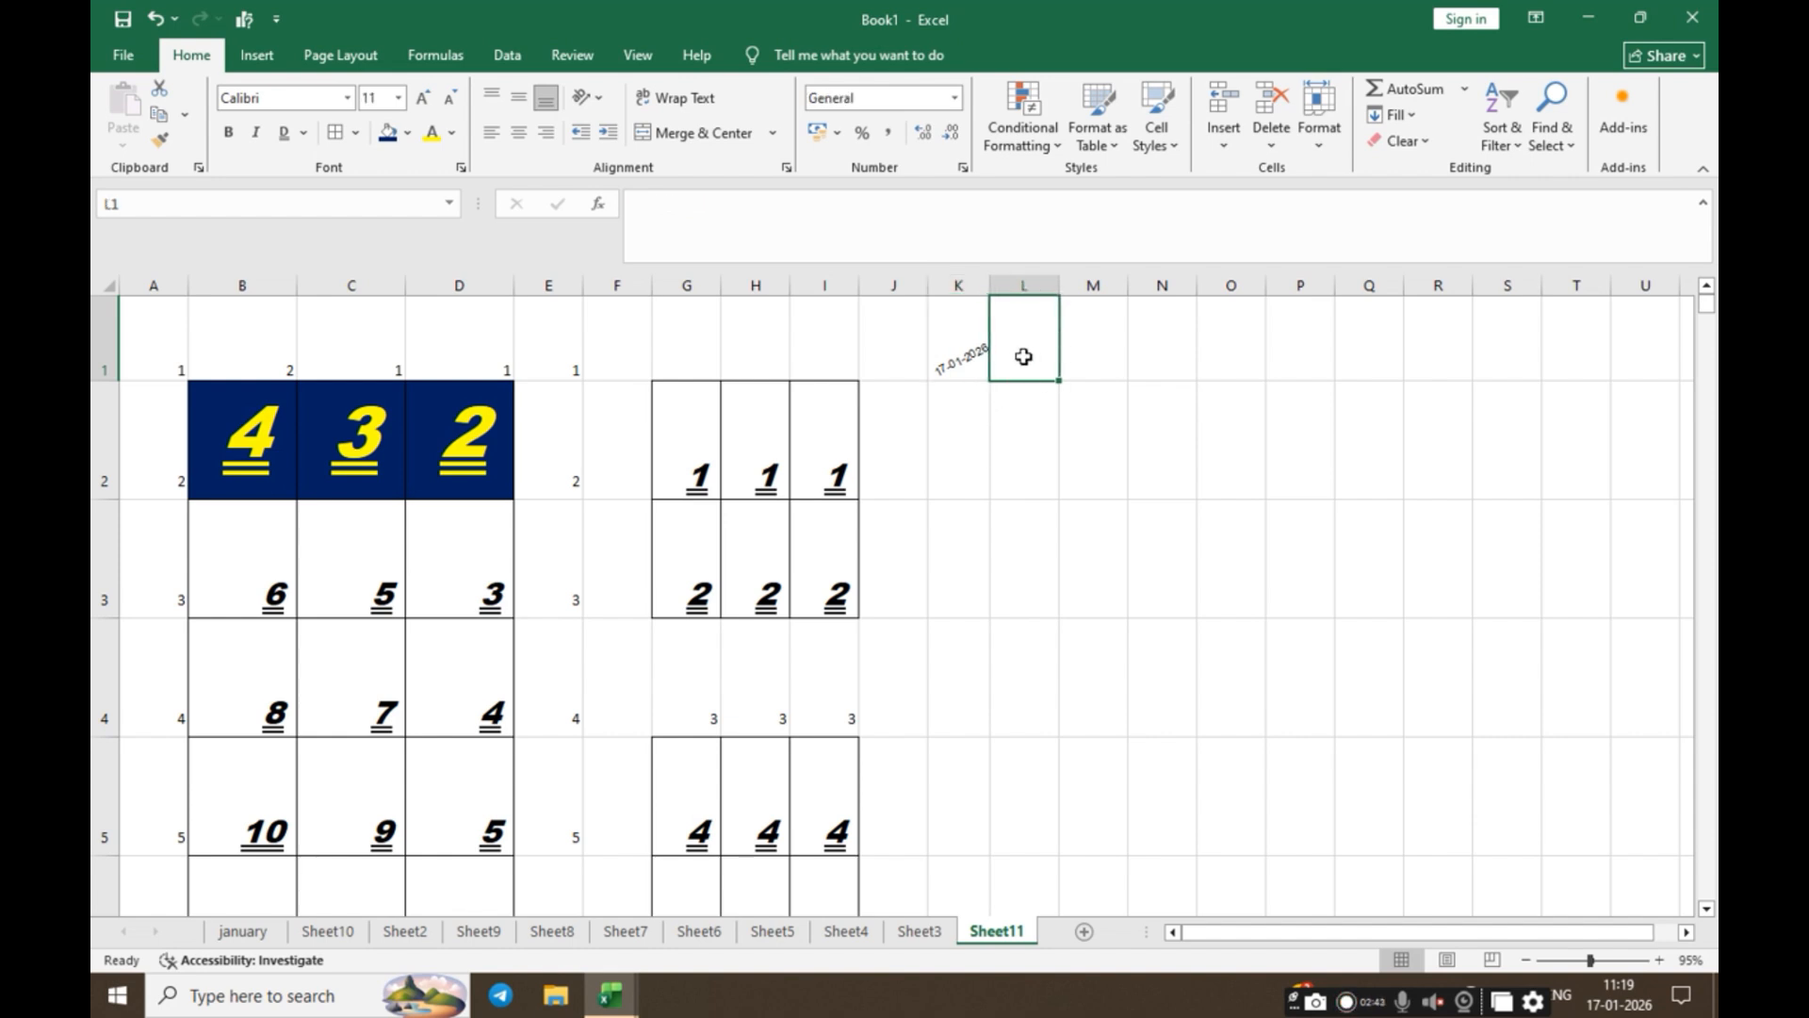
pyautogui.click(601, 100)
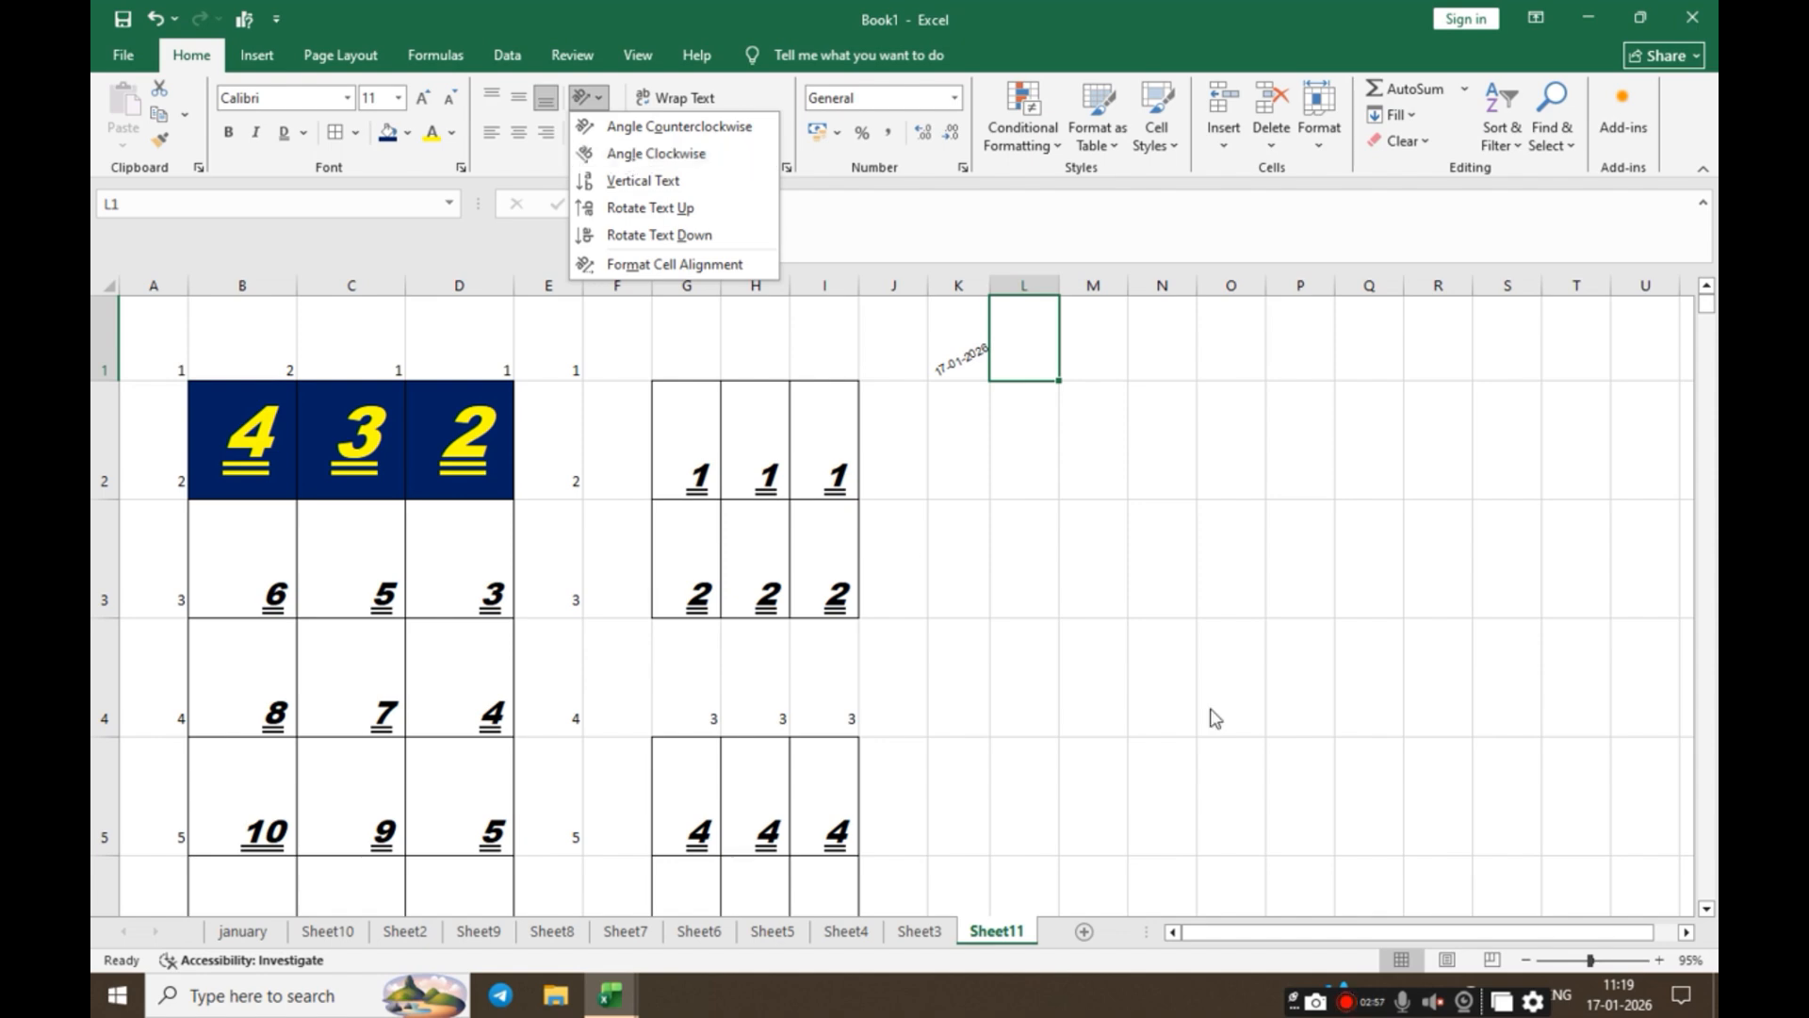
pyautogui.click(1180, 628)
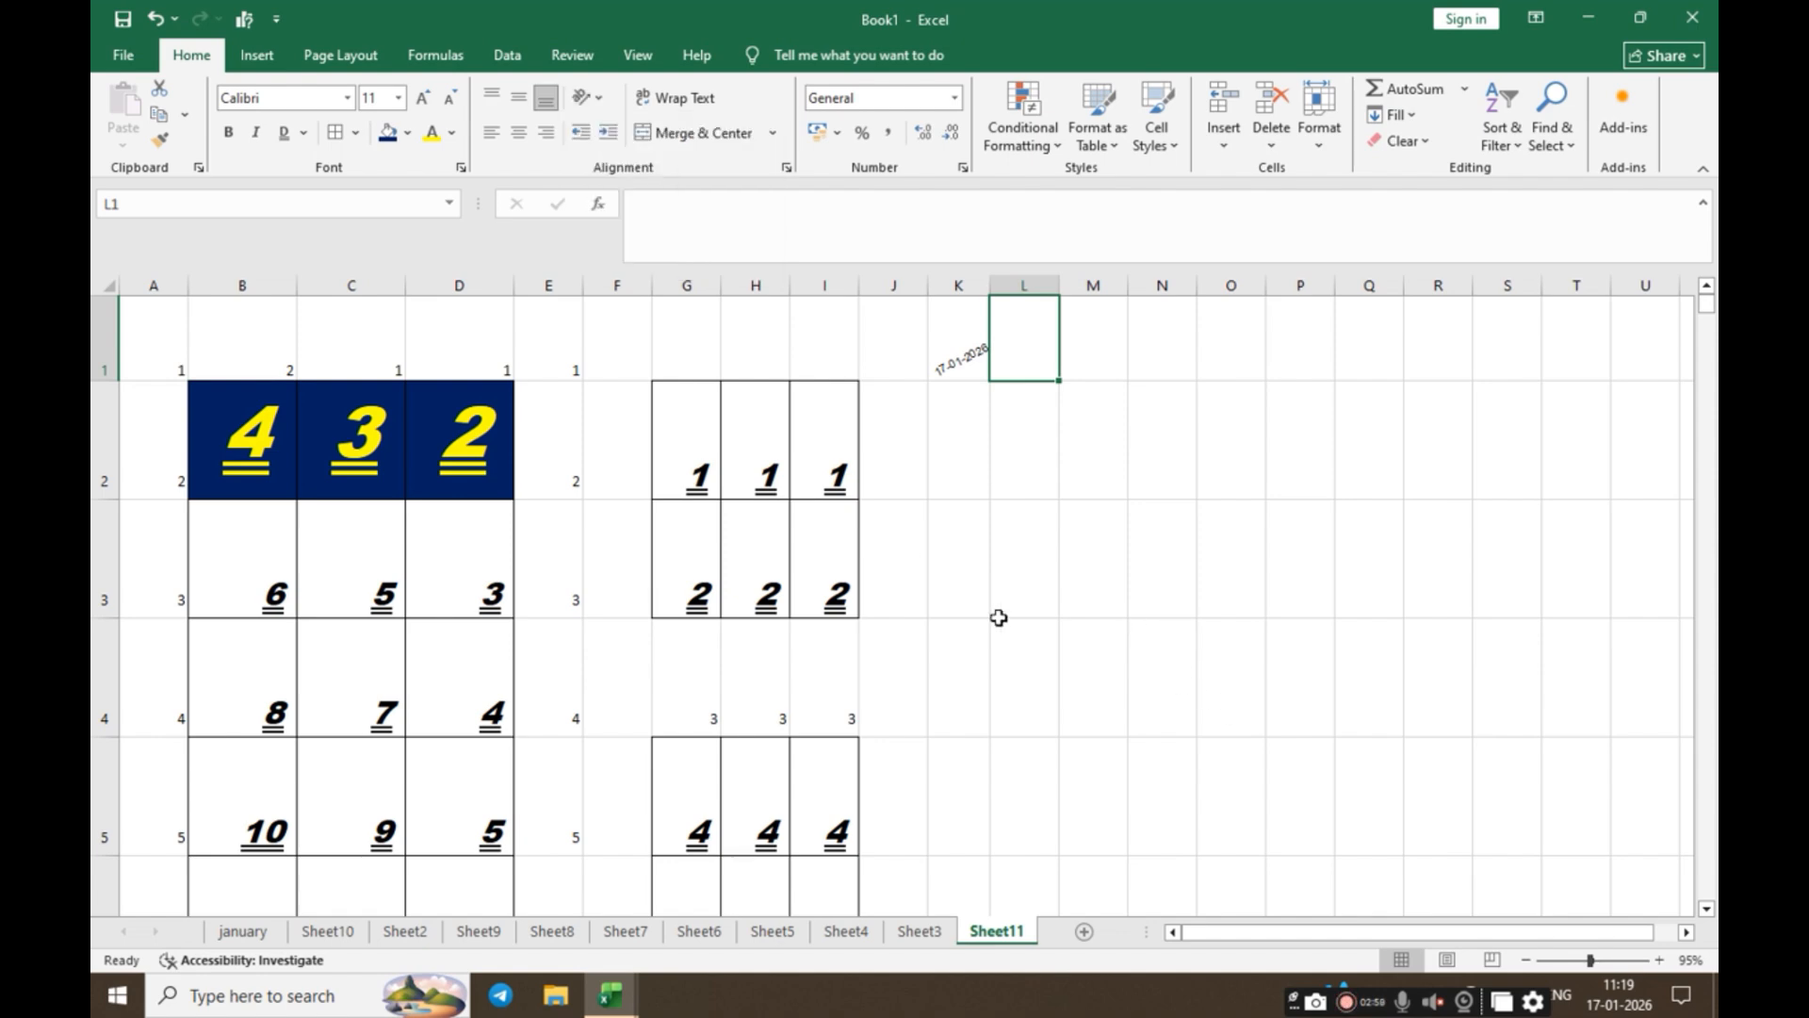
pyautogui.scroll(-4, 997, 617)
pyautogui.scroll(4, 997, 617)
pyautogui.scroll(-4, 998, 616)
pyautogui.scroll(4, 992, 590)
pyautogui.scroll(-10, 992, 589)
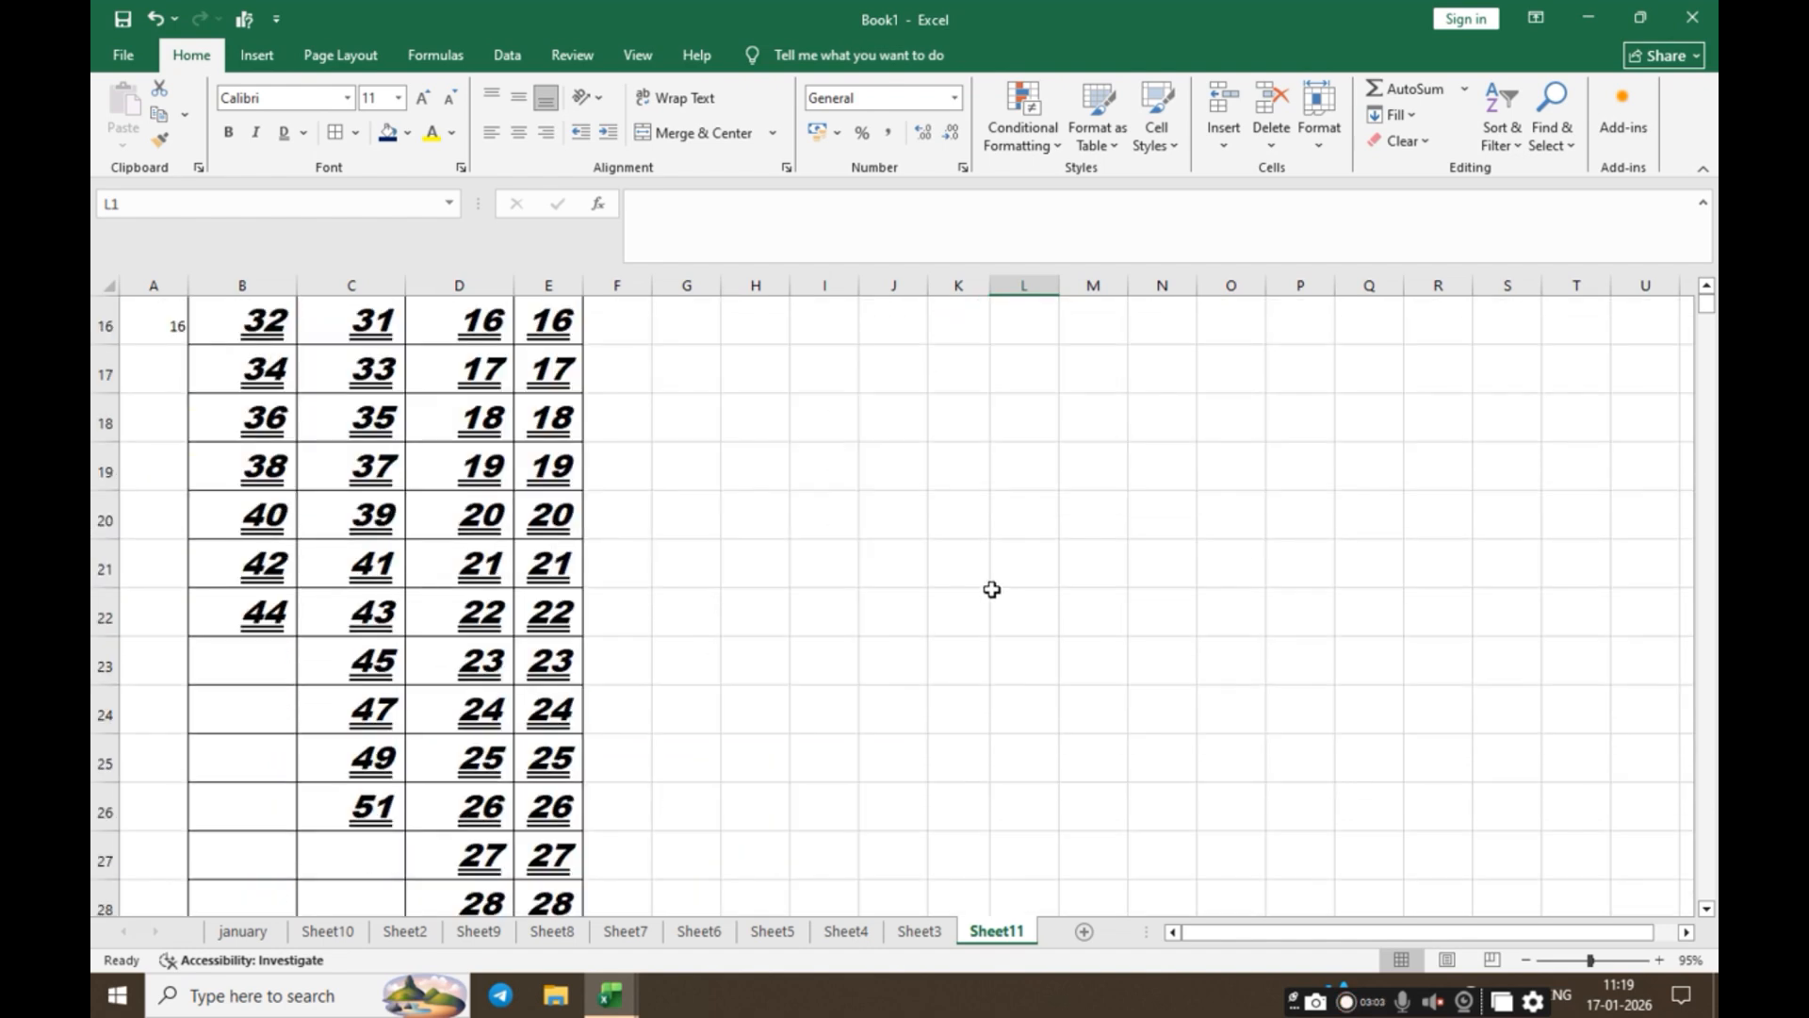
pyautogui.scroll(8, 992, 590)
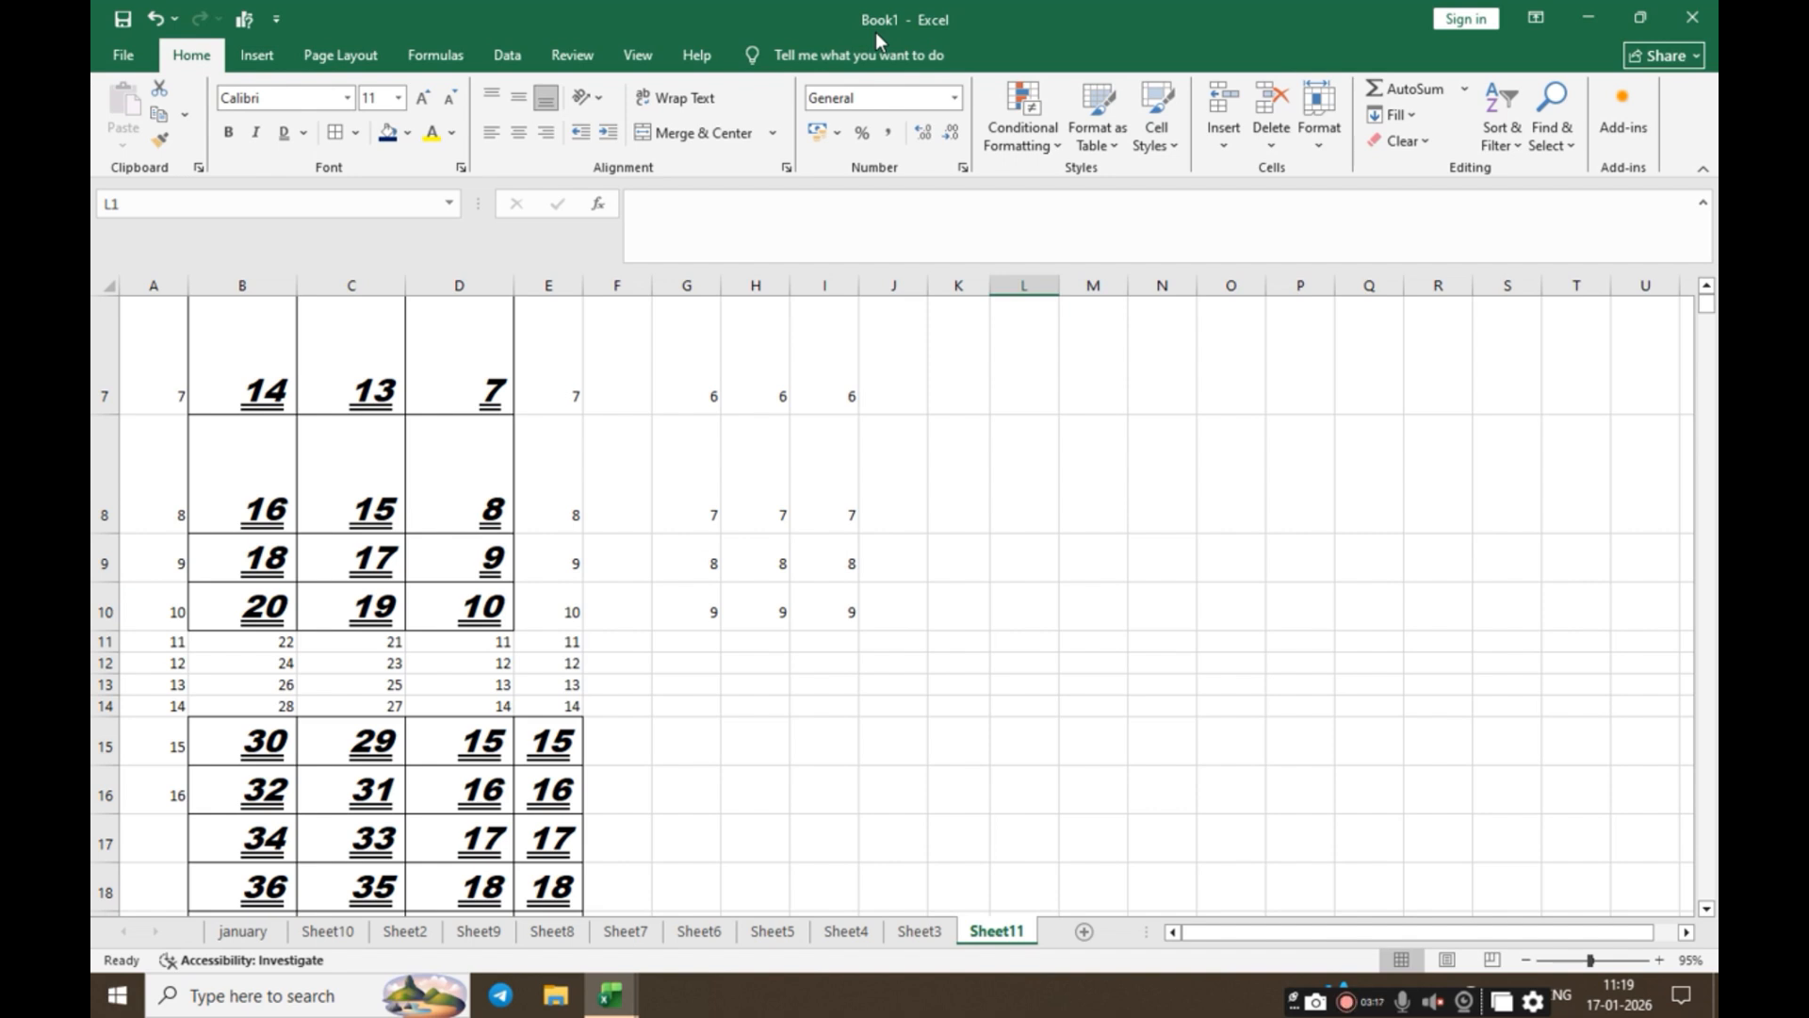
# Step: Save the workbook to the Desktop as an Excel Workbook named ip
pyautogui.hotkey('ctrl', 's')
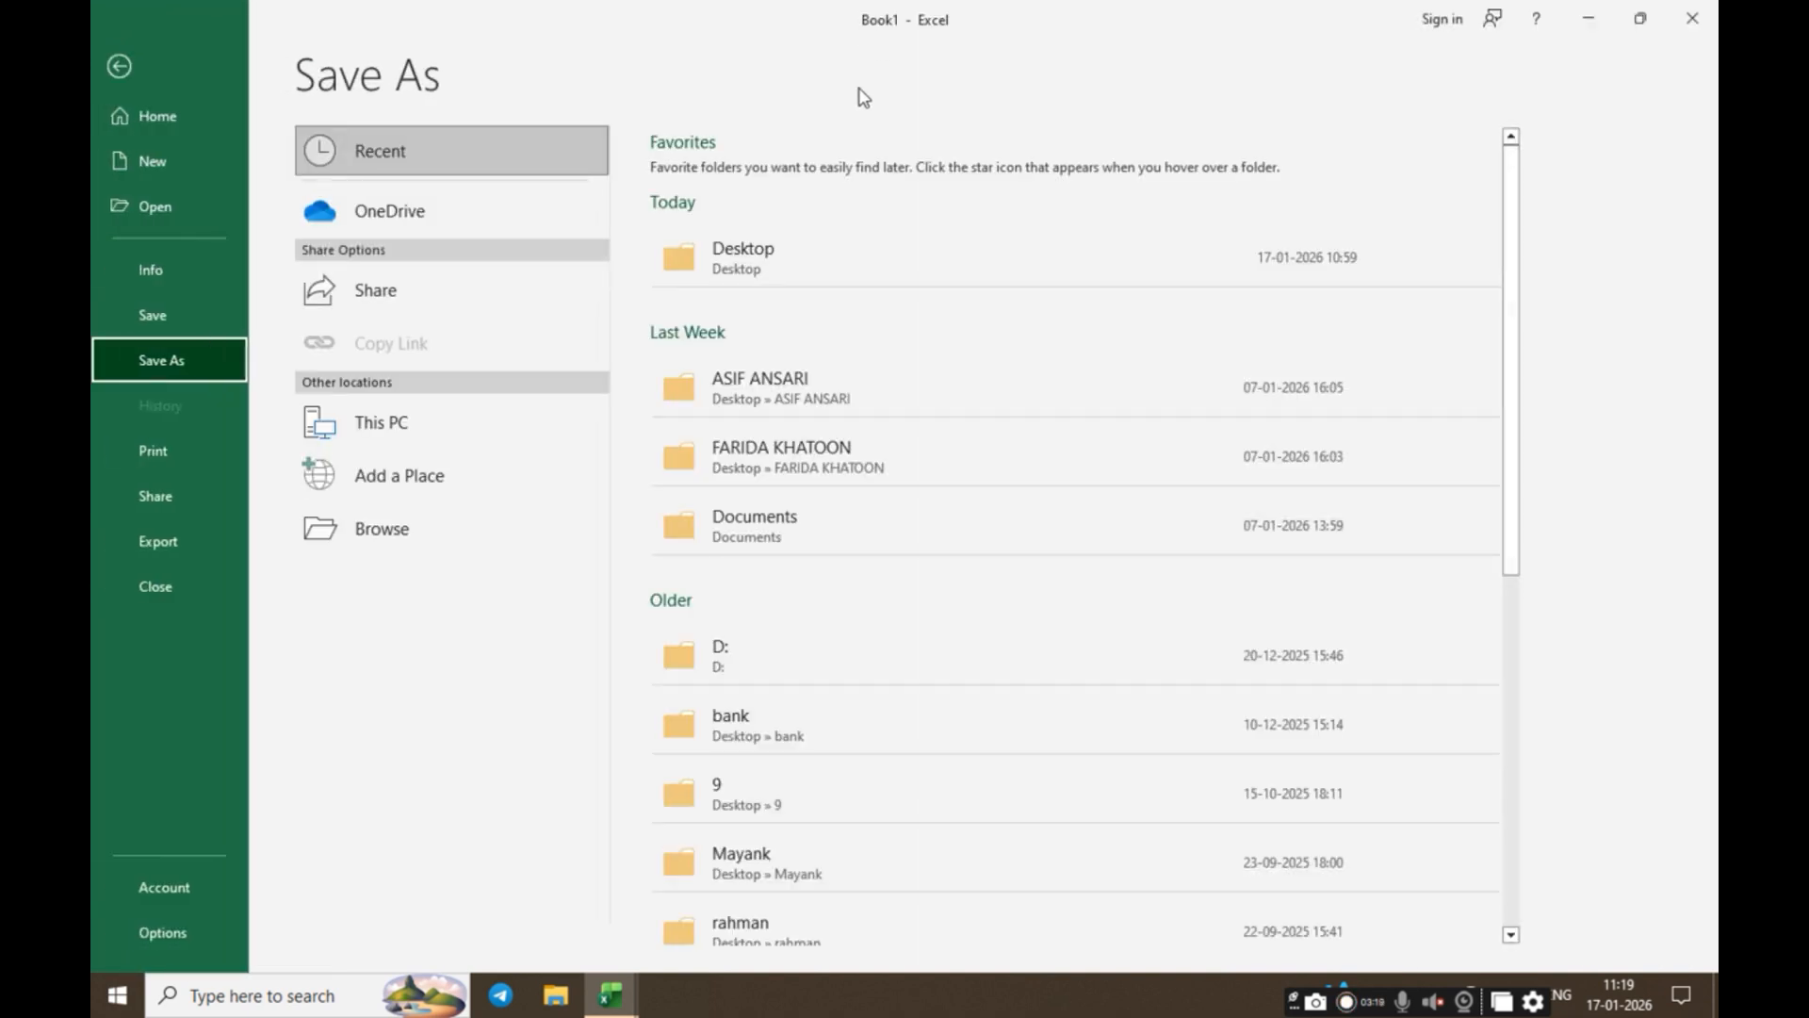
pyautogui.click(788, 254)
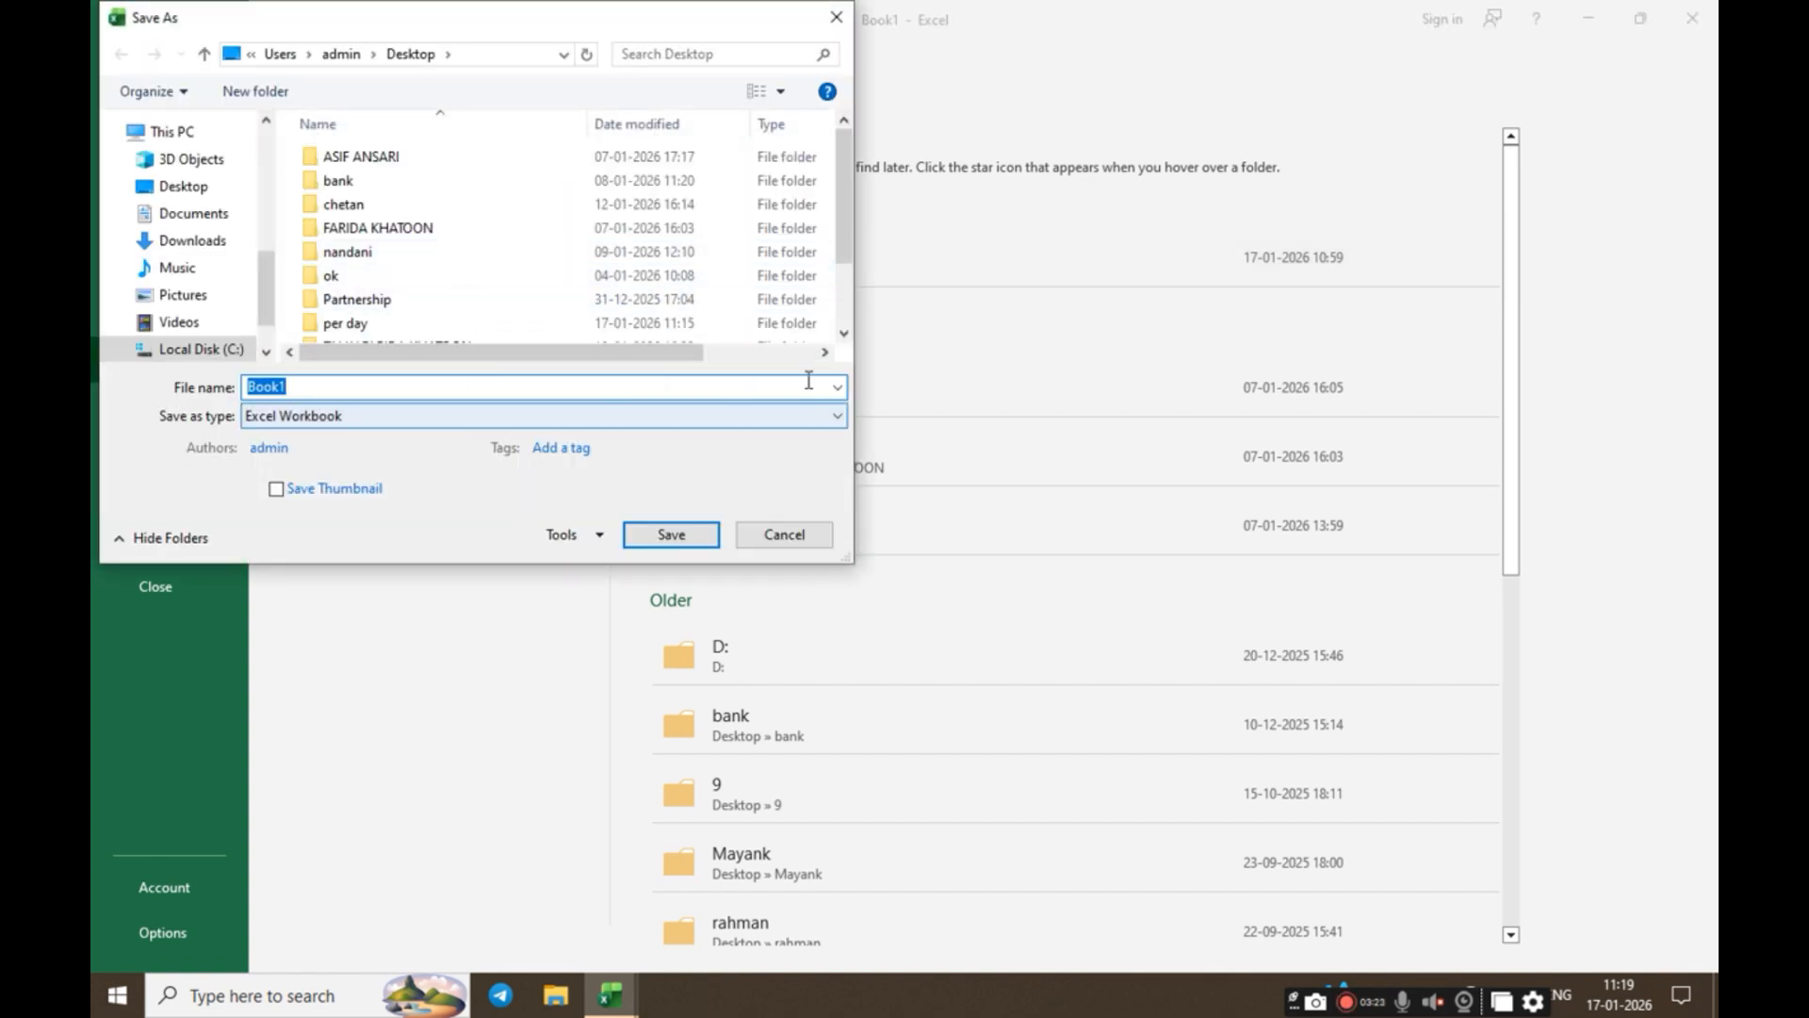
pyautogui.press('BackSpace')
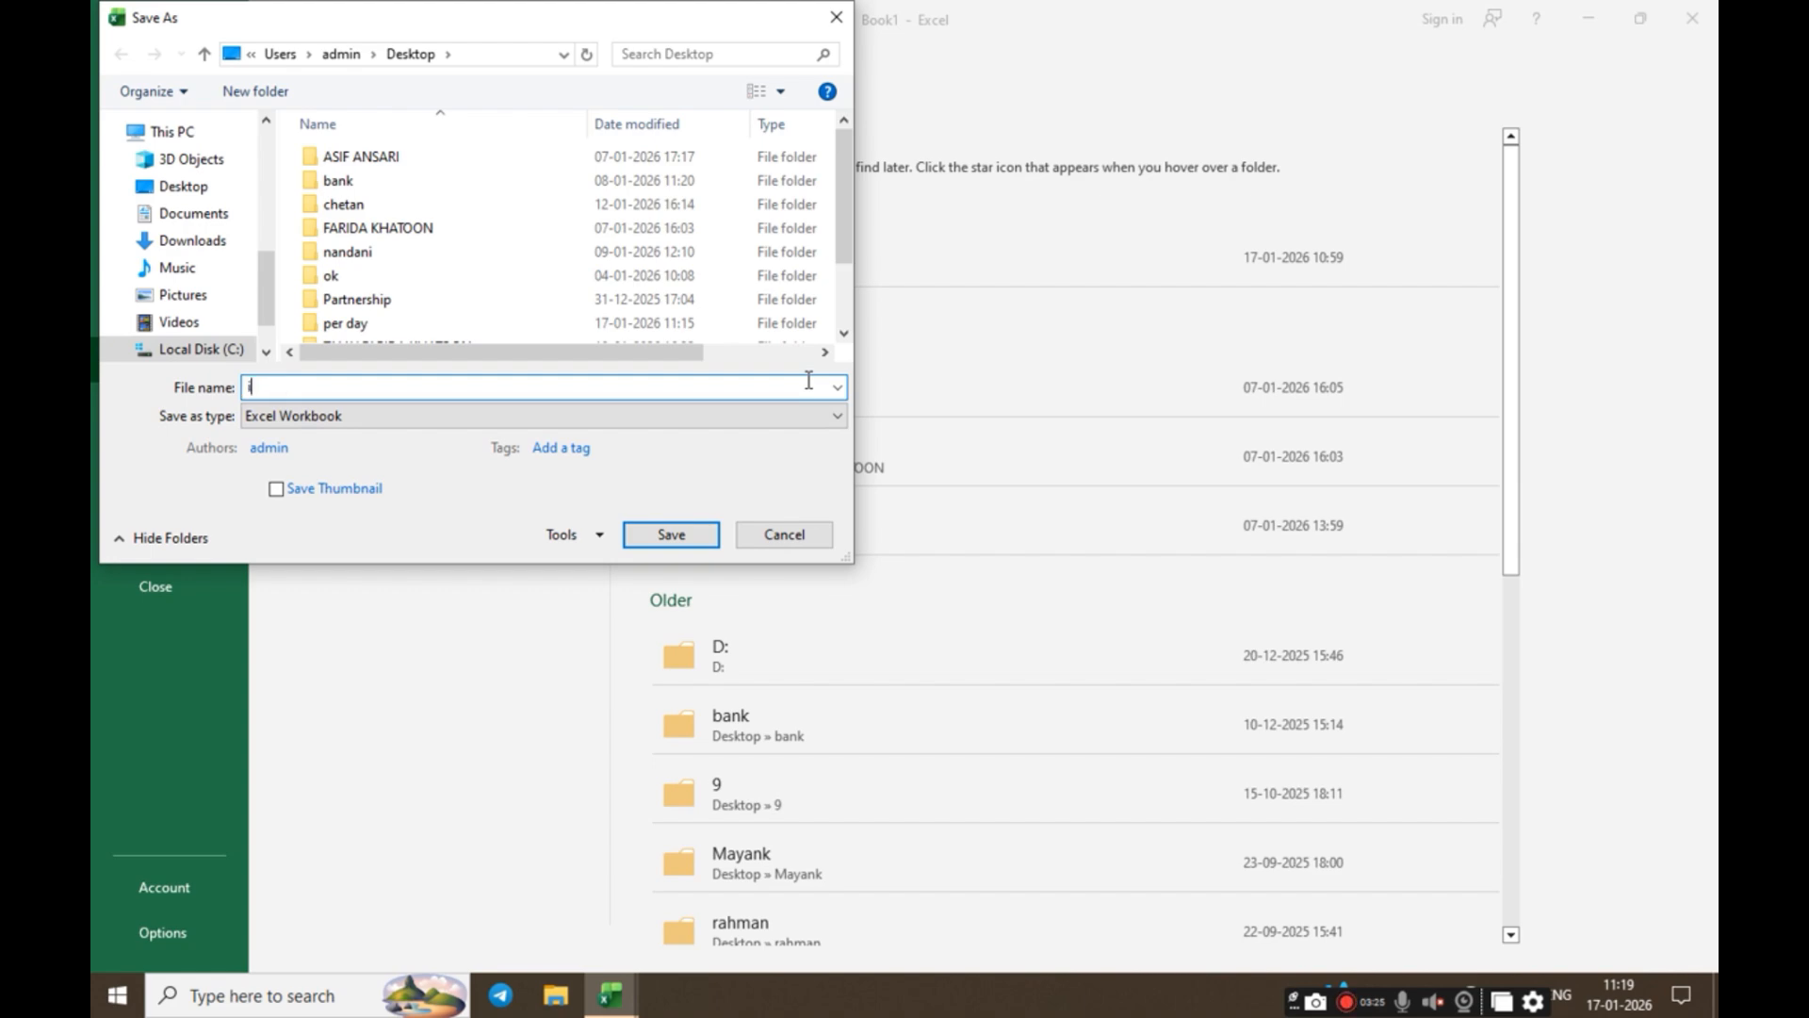
pyautogui.write('ip')
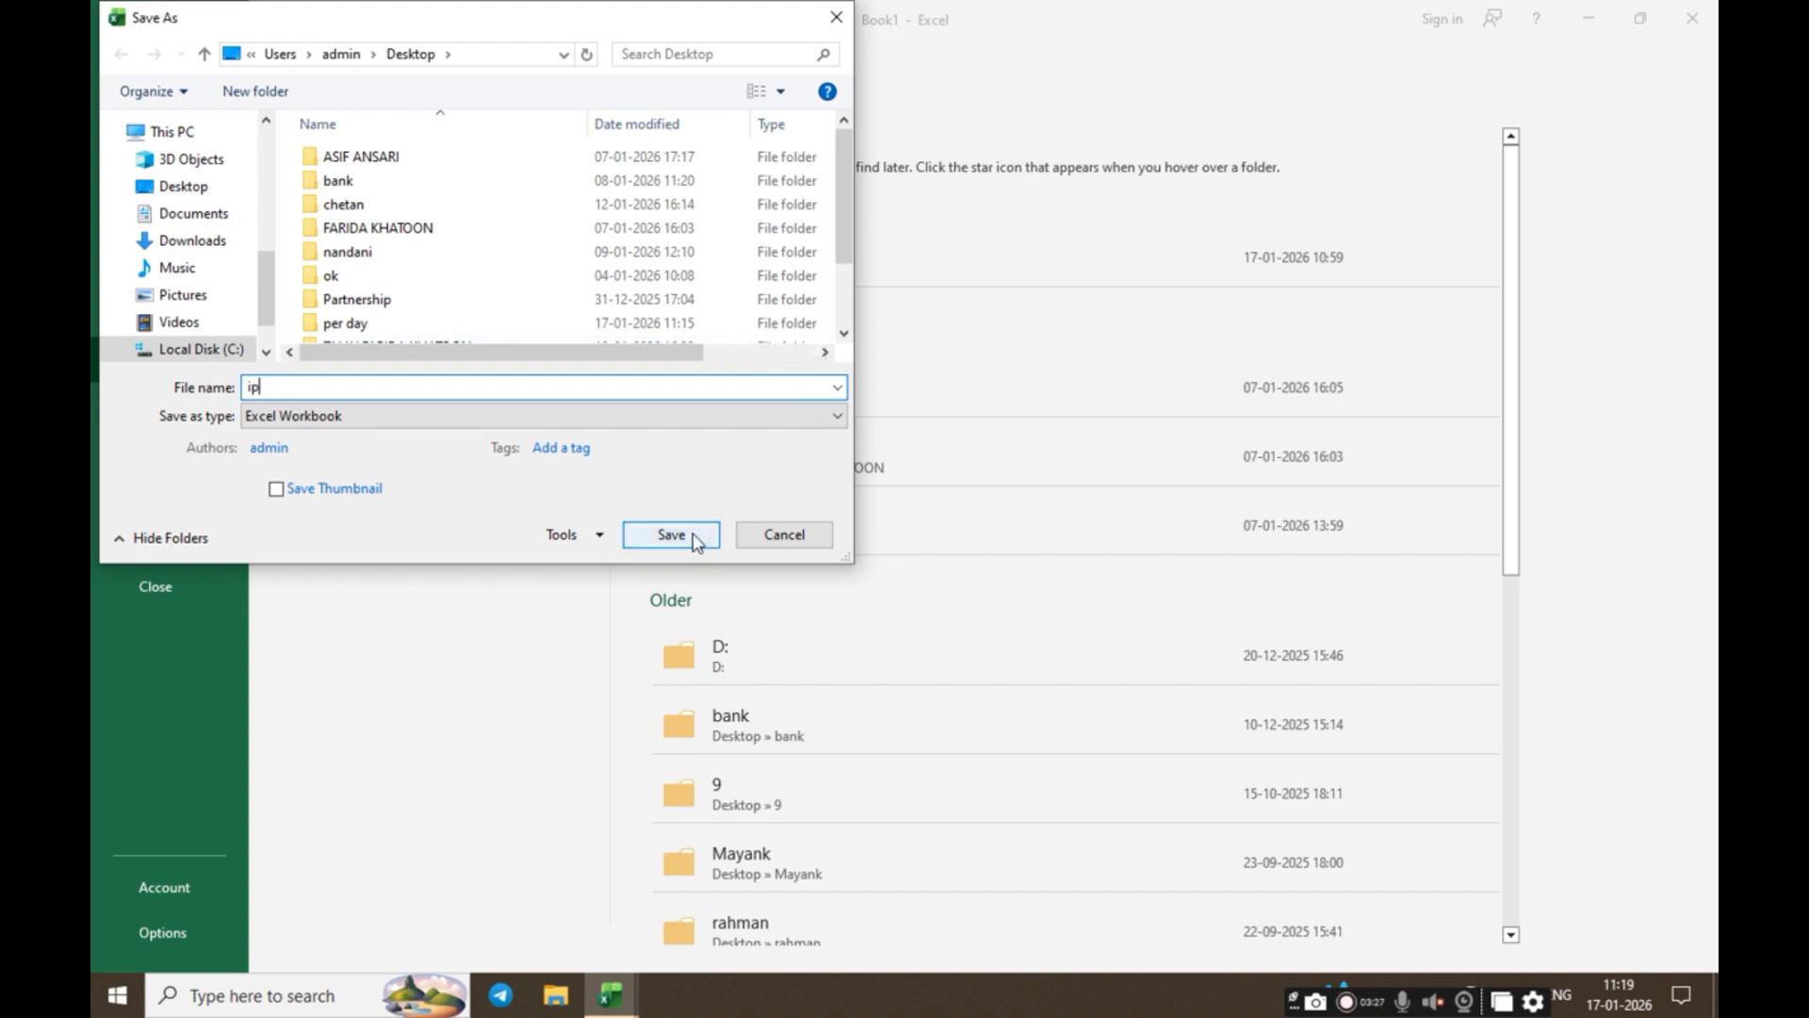
pyautogui.click(716, 544)
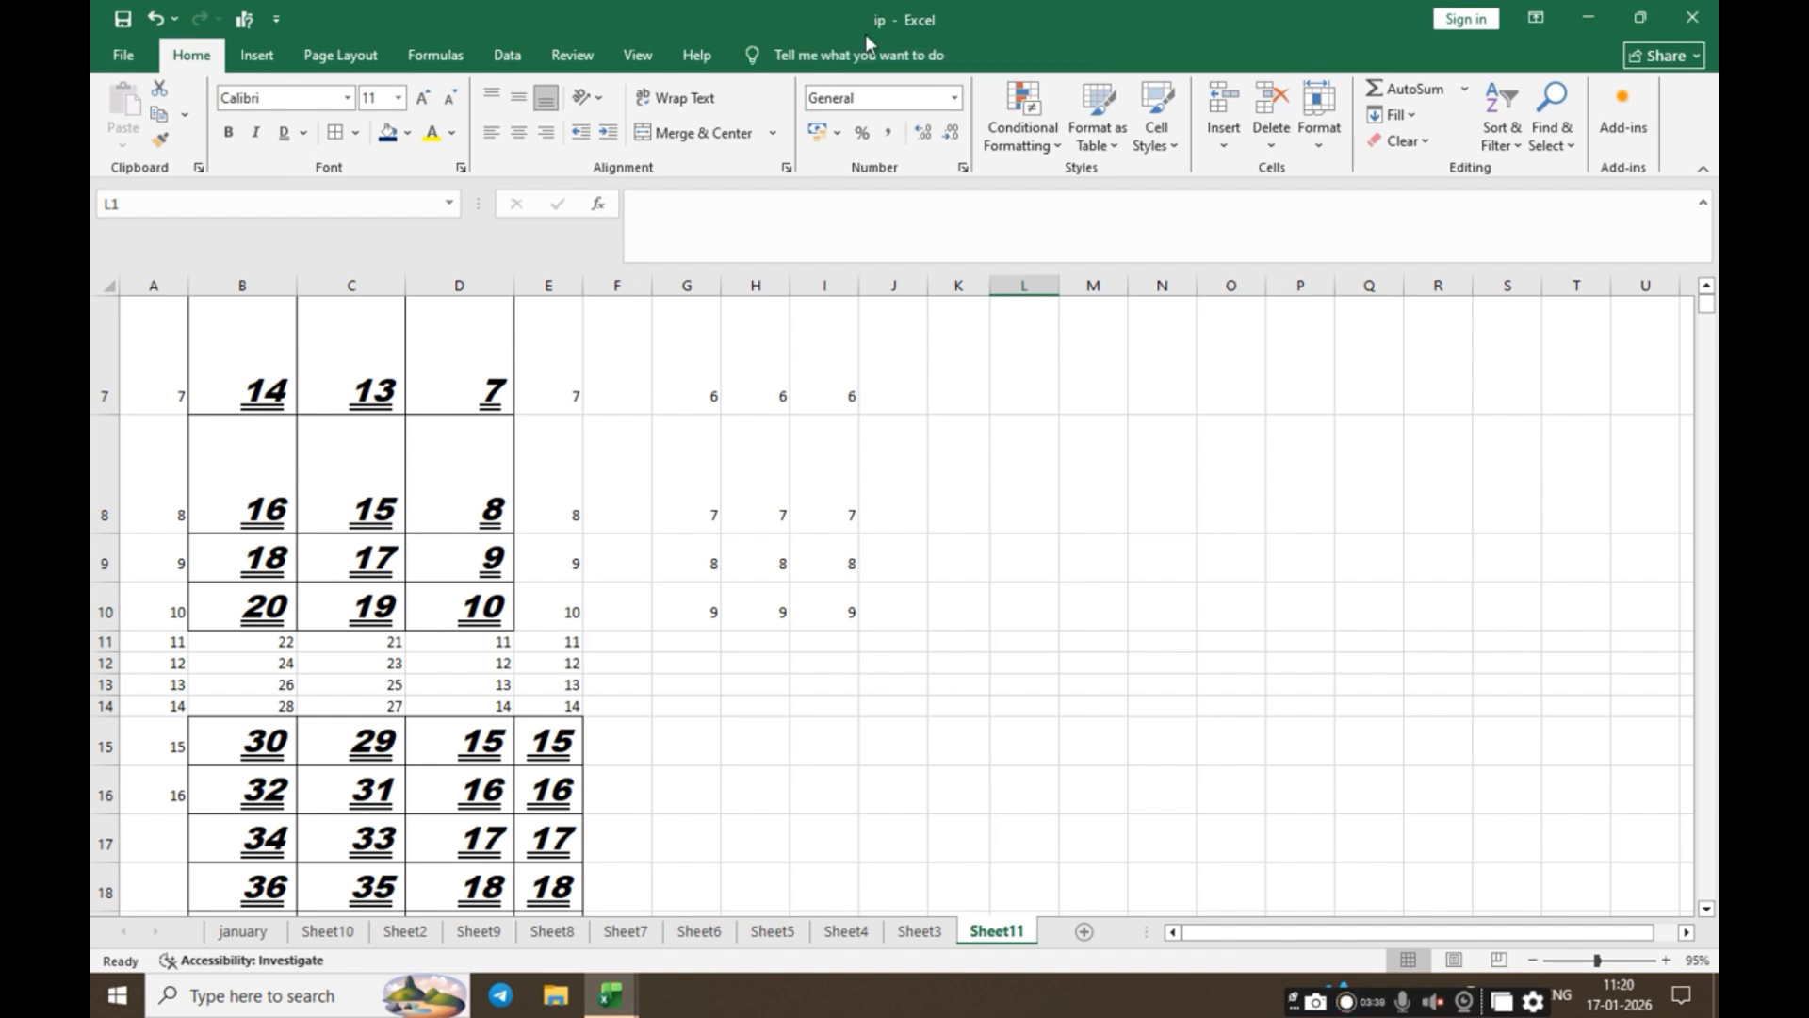
# Step: Close the ip workbook and the blank workbook open behind it
pyautogui.click(1715, 13)
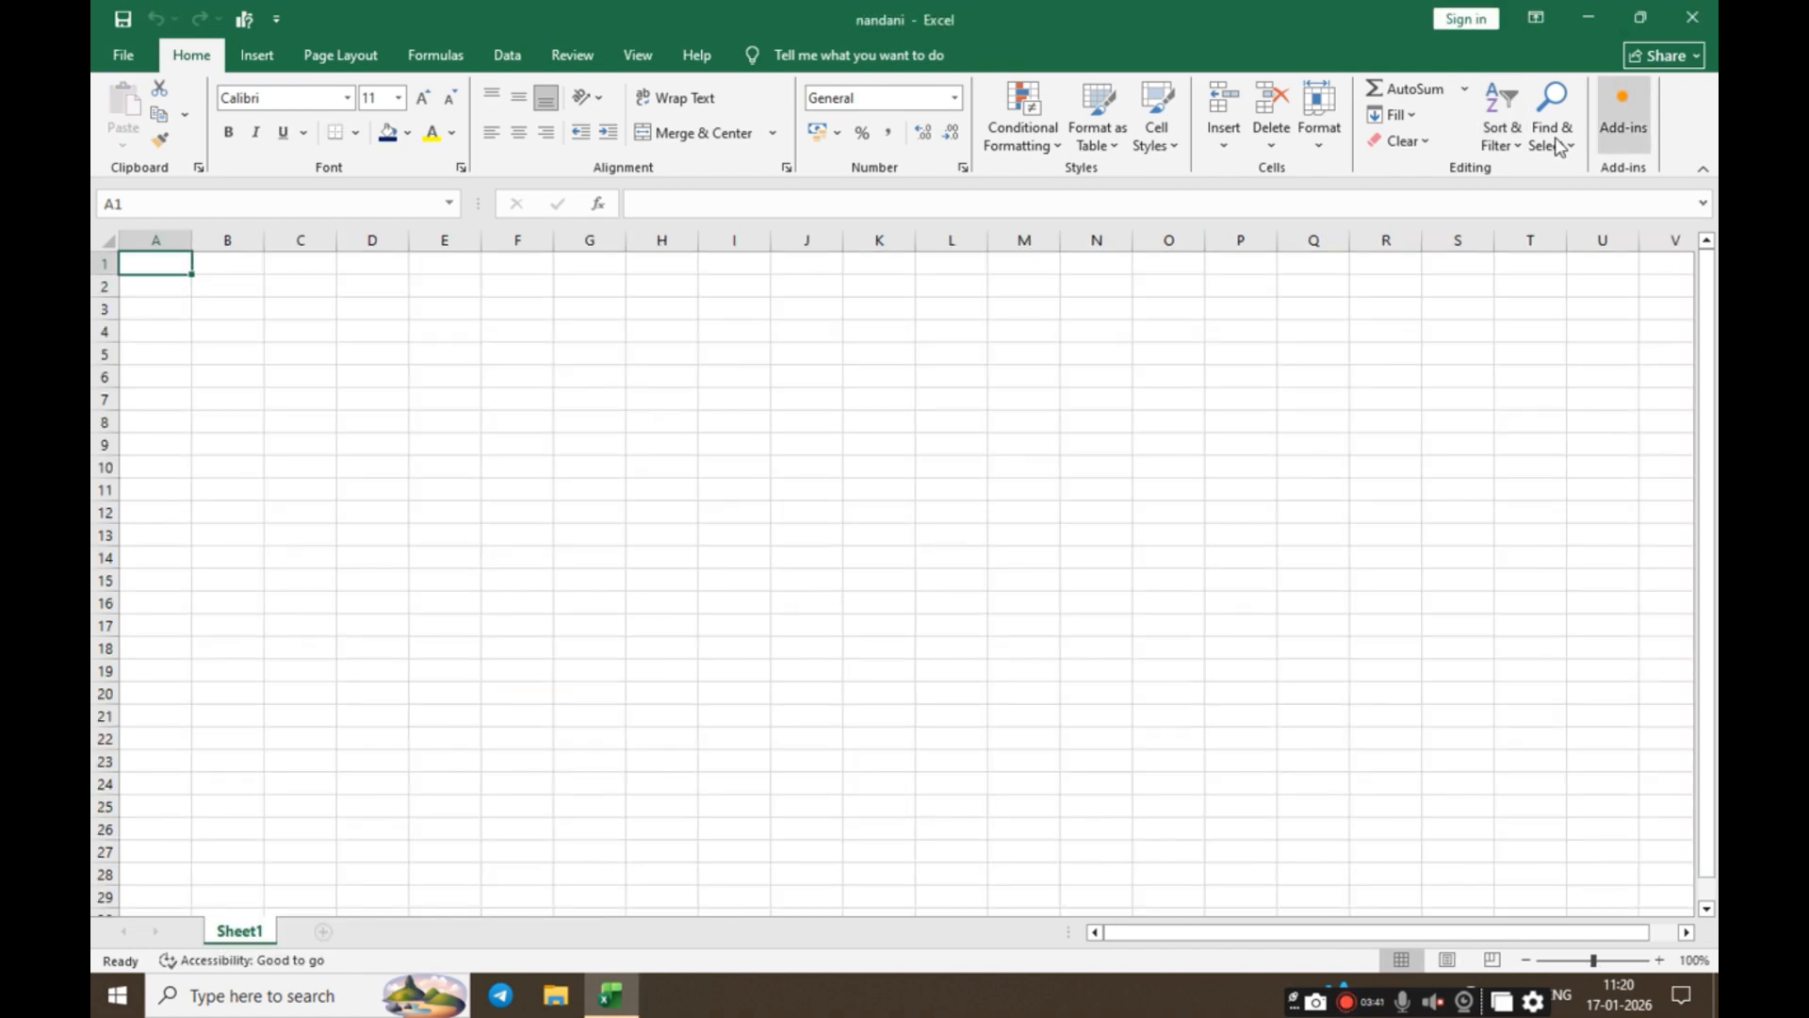
pyautogui.click(1682, 26)
pyautogui.click(1682, 25)
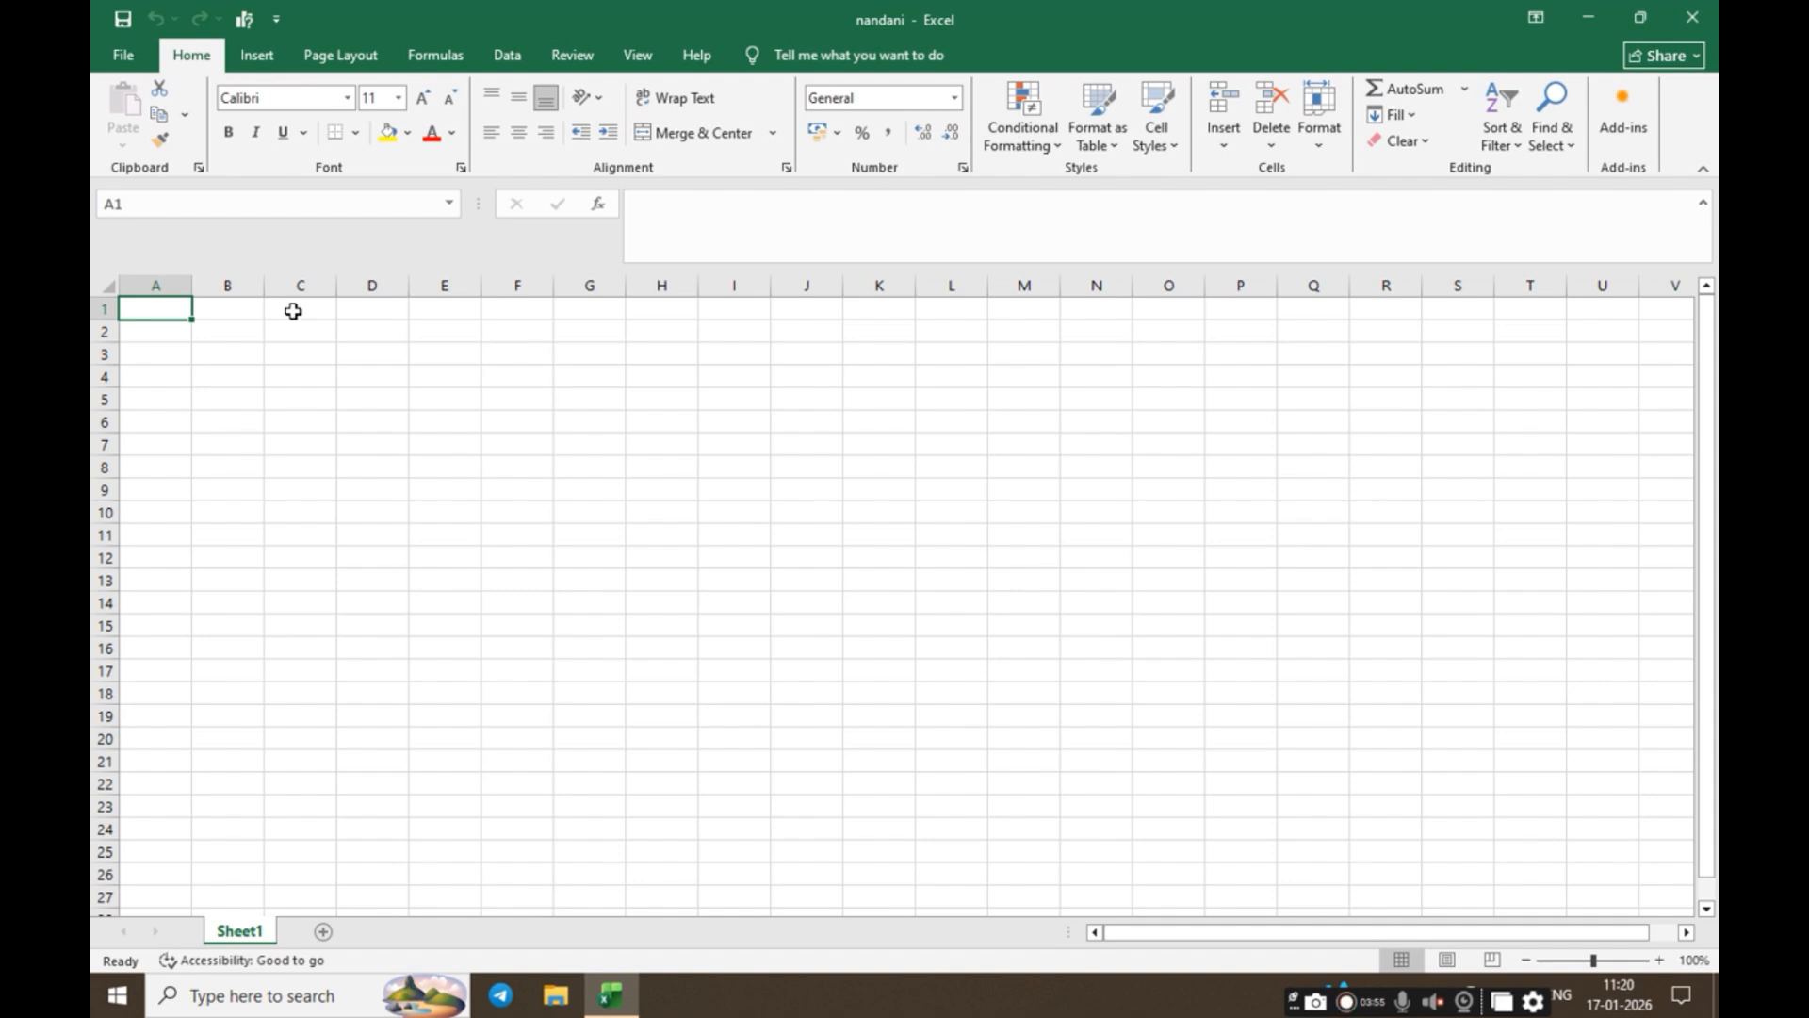
# Step: Enter 145 in A1 and 2565 in A2 of the blank workbook and close it
pyautogui.write('145')
pyautogui.press('Return')
pyautogui.write('2565')
pyautogui.press('Return')
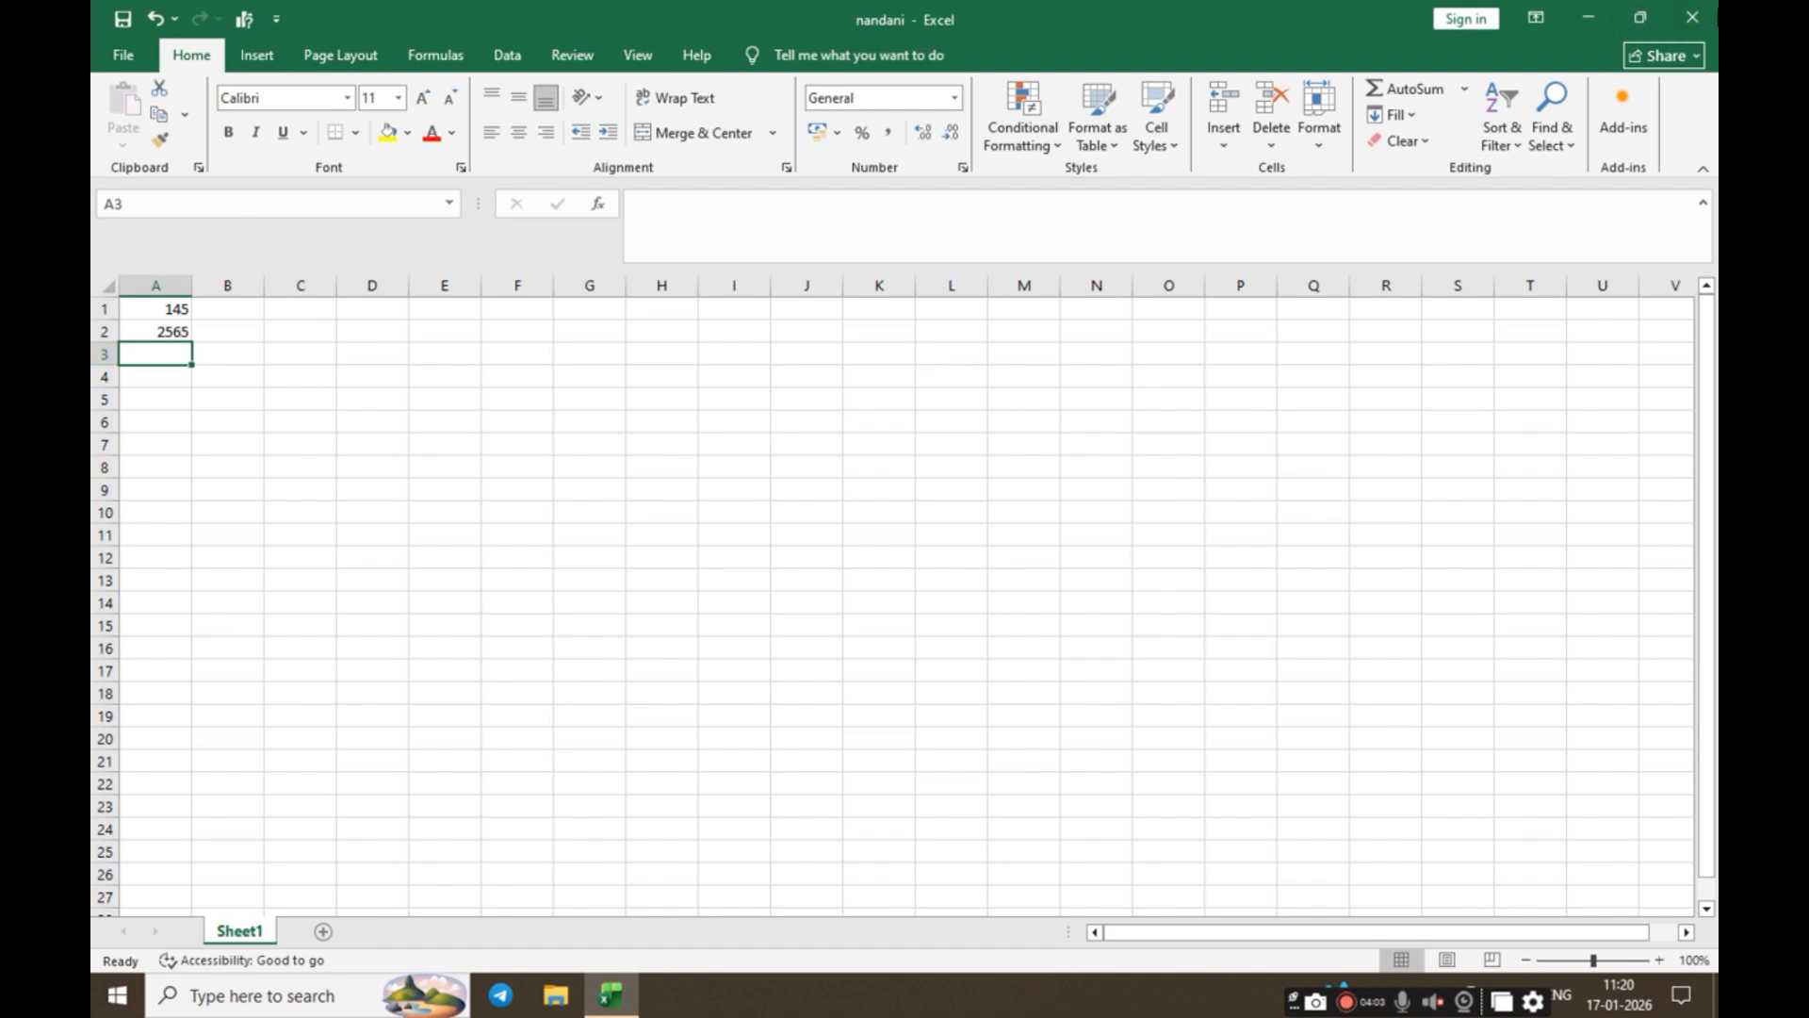
pyautogui.click(1693, 16)
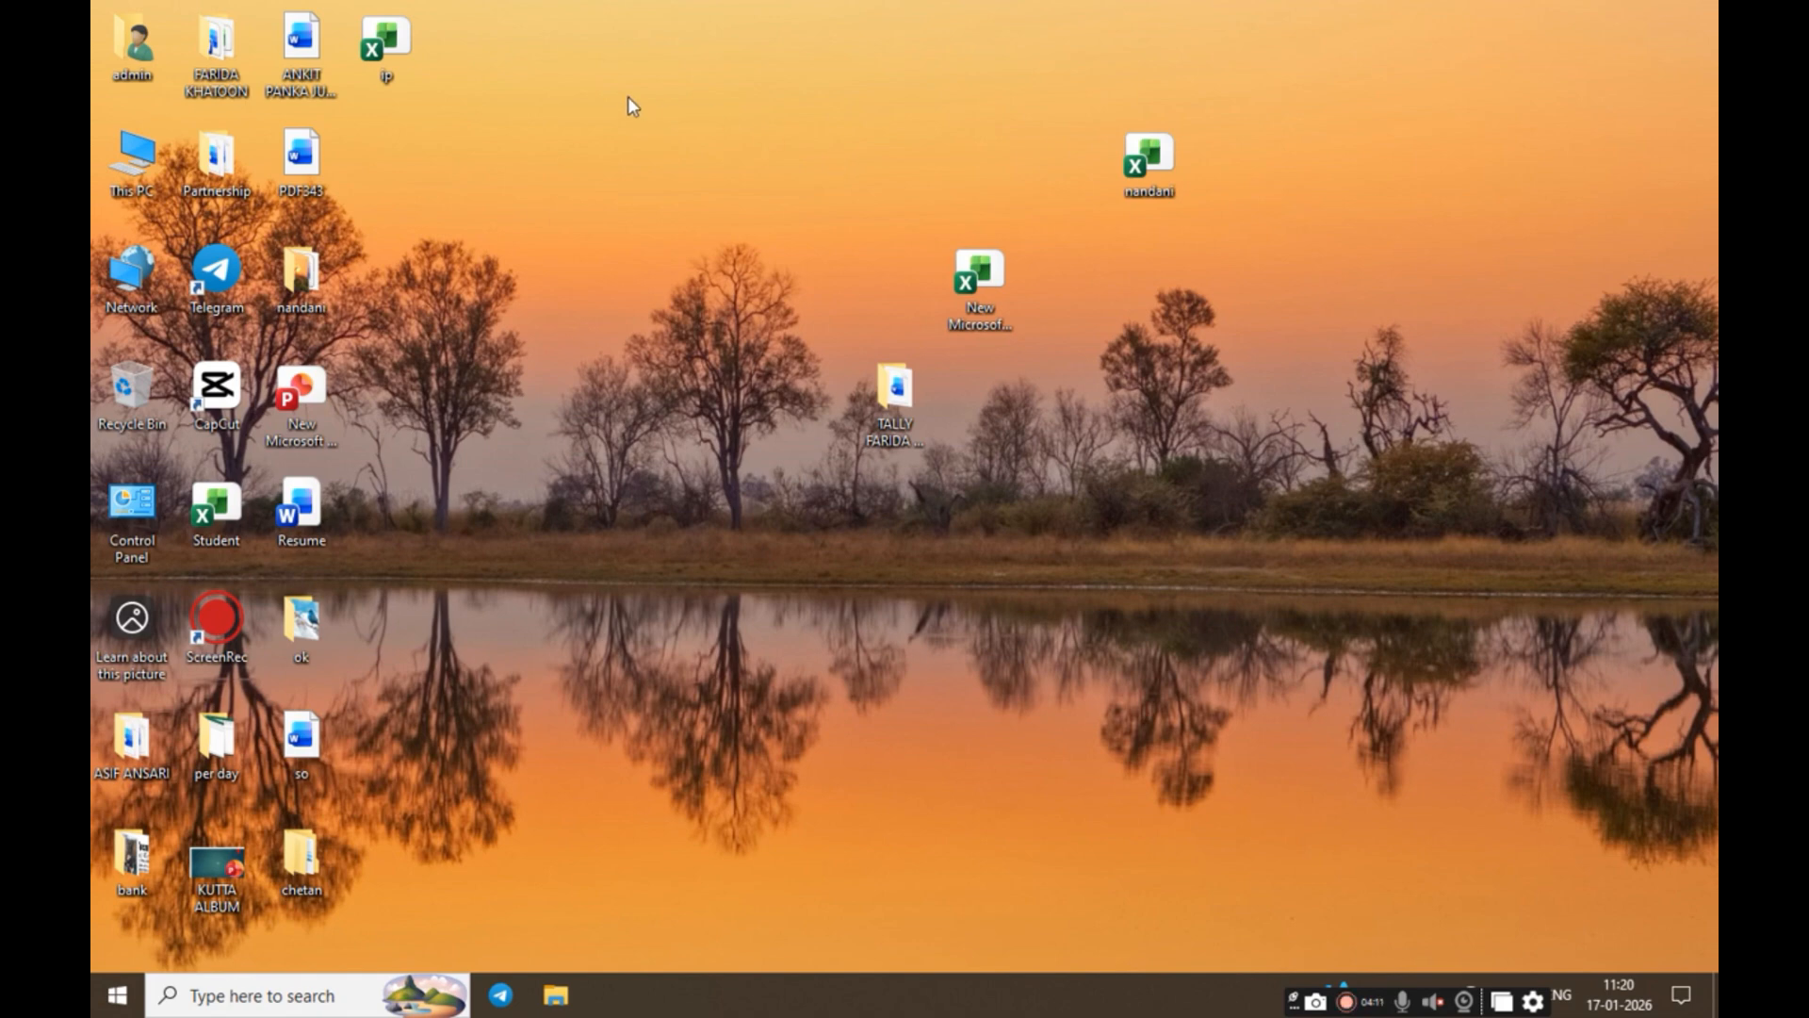
# Step: Reopen the ip workbook from the desktop and enter 254, 3625 and 366 in cells N2 to N4 of Sheet11
pyautogui.doubleClick(407, 35)
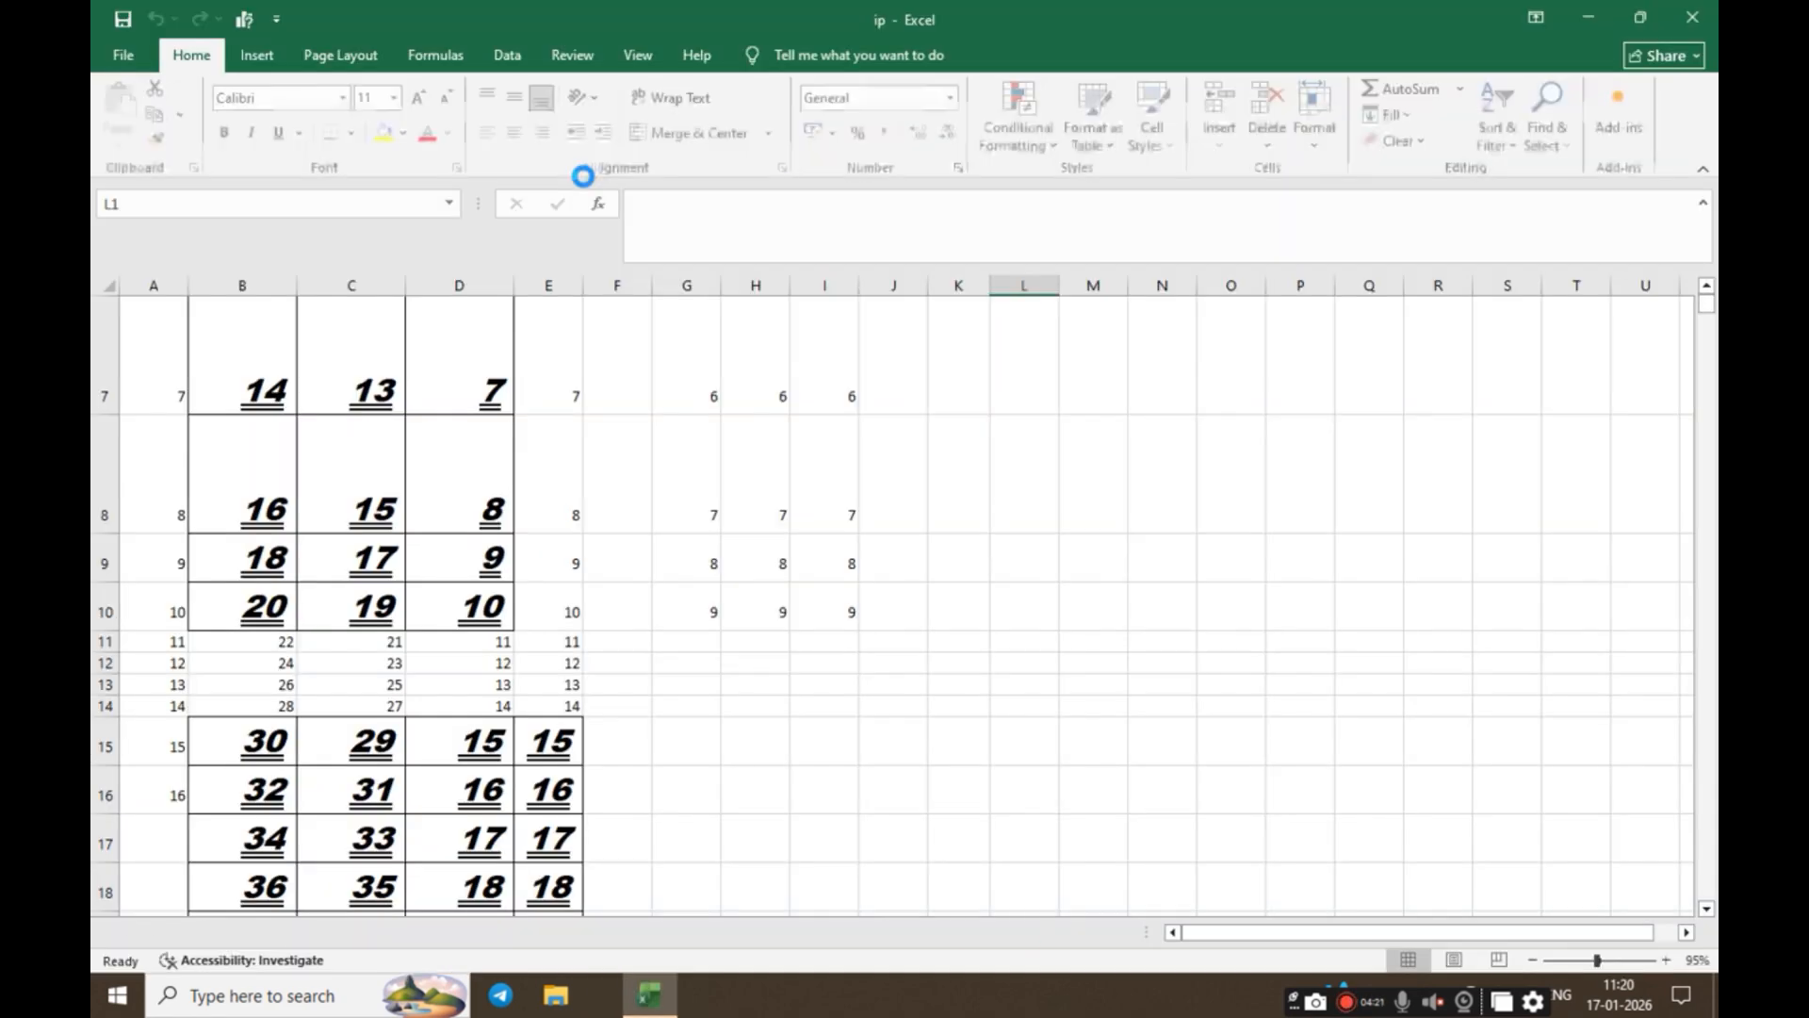
pyautogui.scroll(-3, 795, 452)
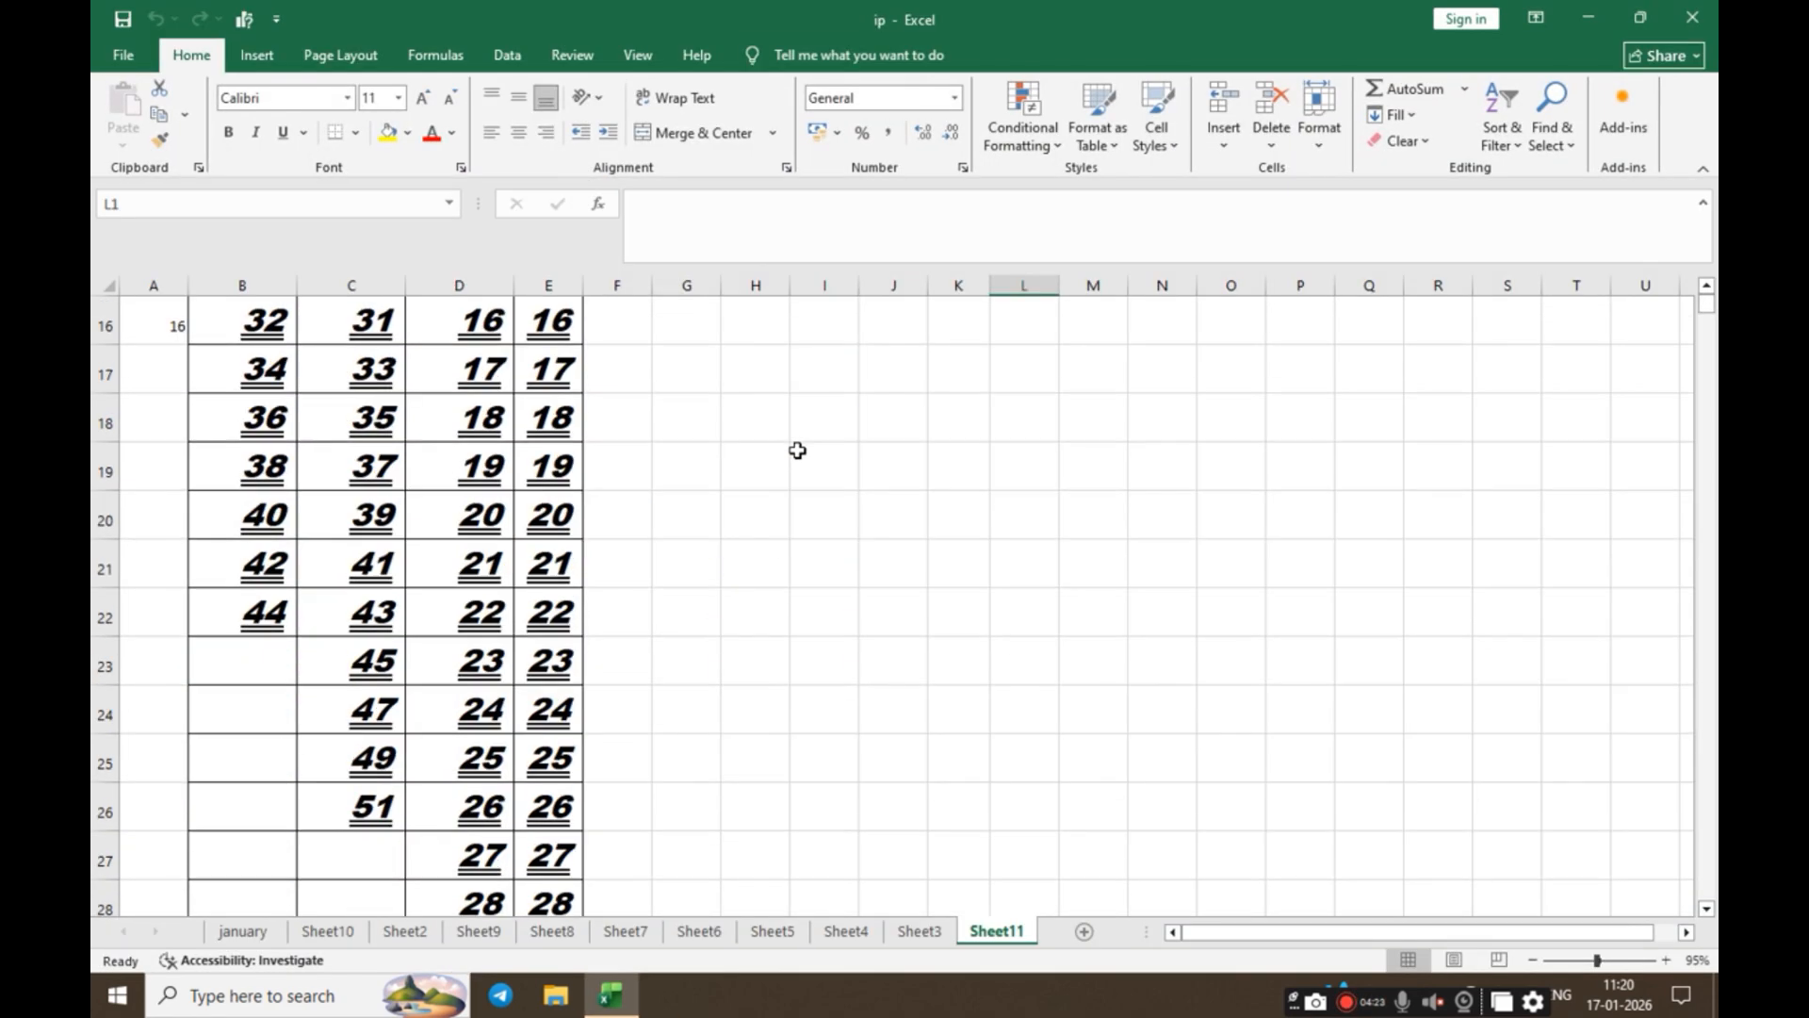
pyautogui.scroll(5, 943, 462)
pyautogui.click(1150, 481)
pyautogui.write('254')
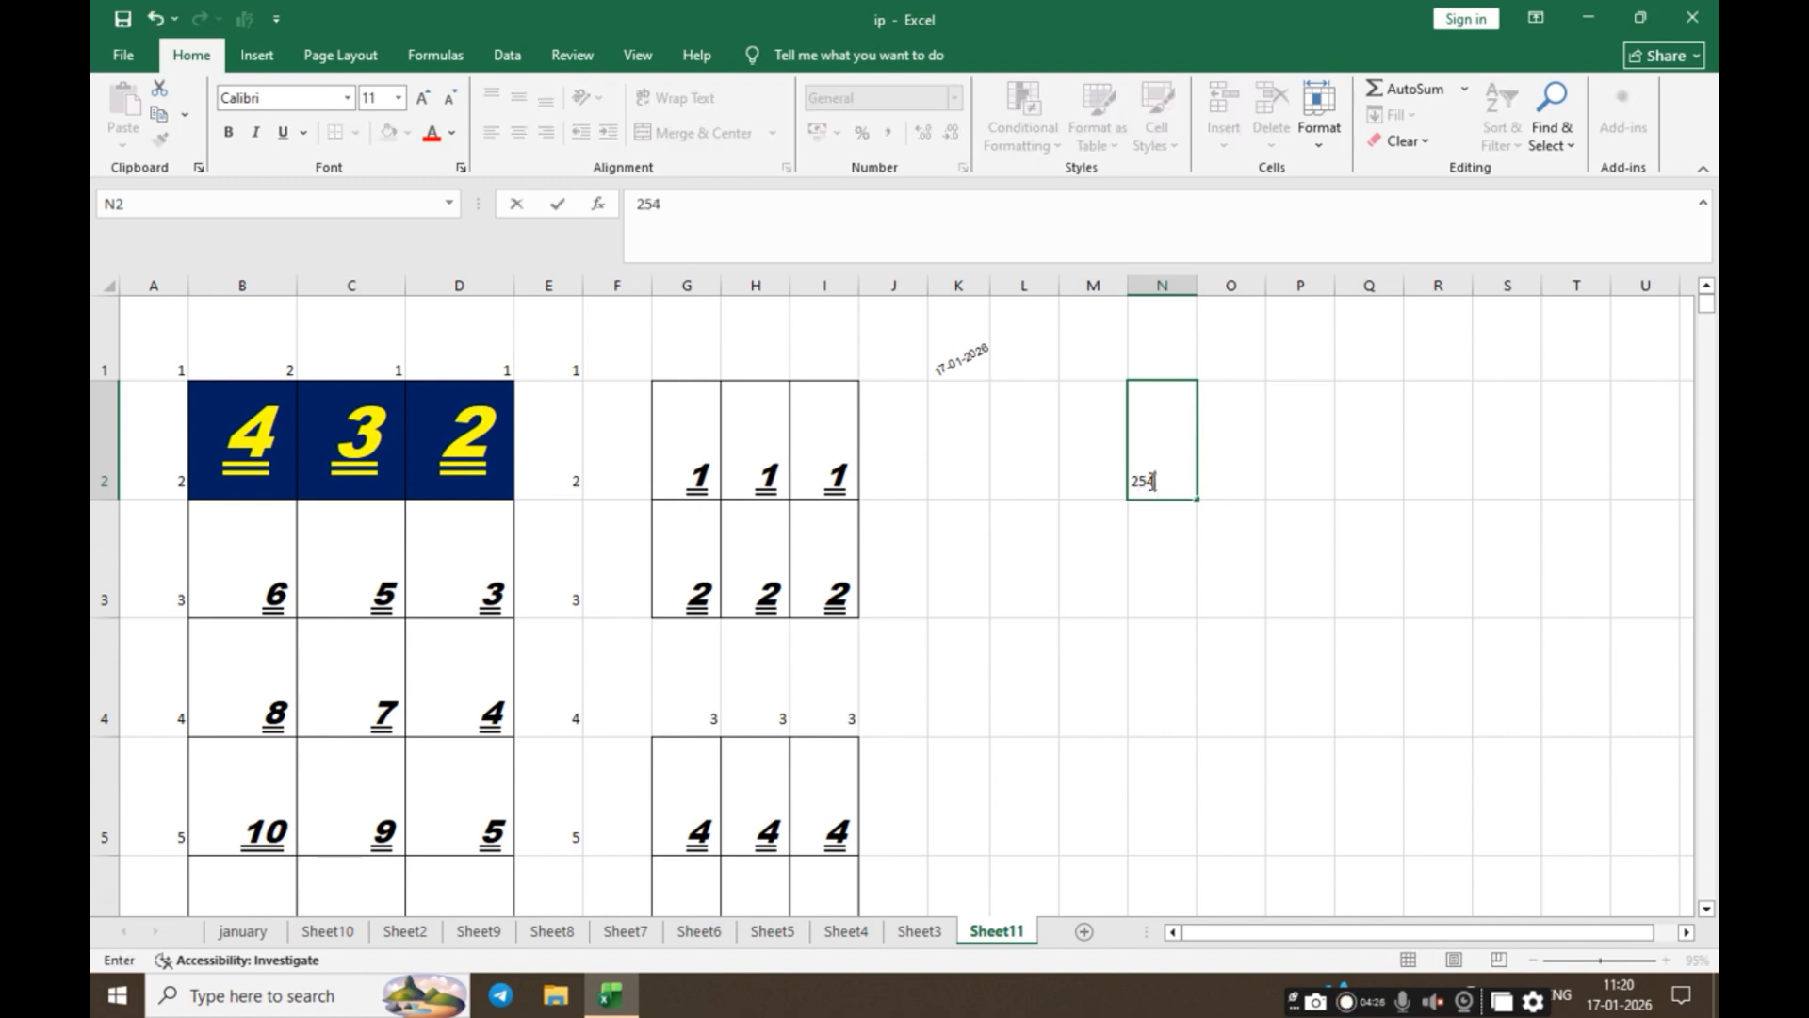
pyautogui.press('Return')
pyautogui.write('3625')
pyautogui.press('Return')
pyautogui.write('366')
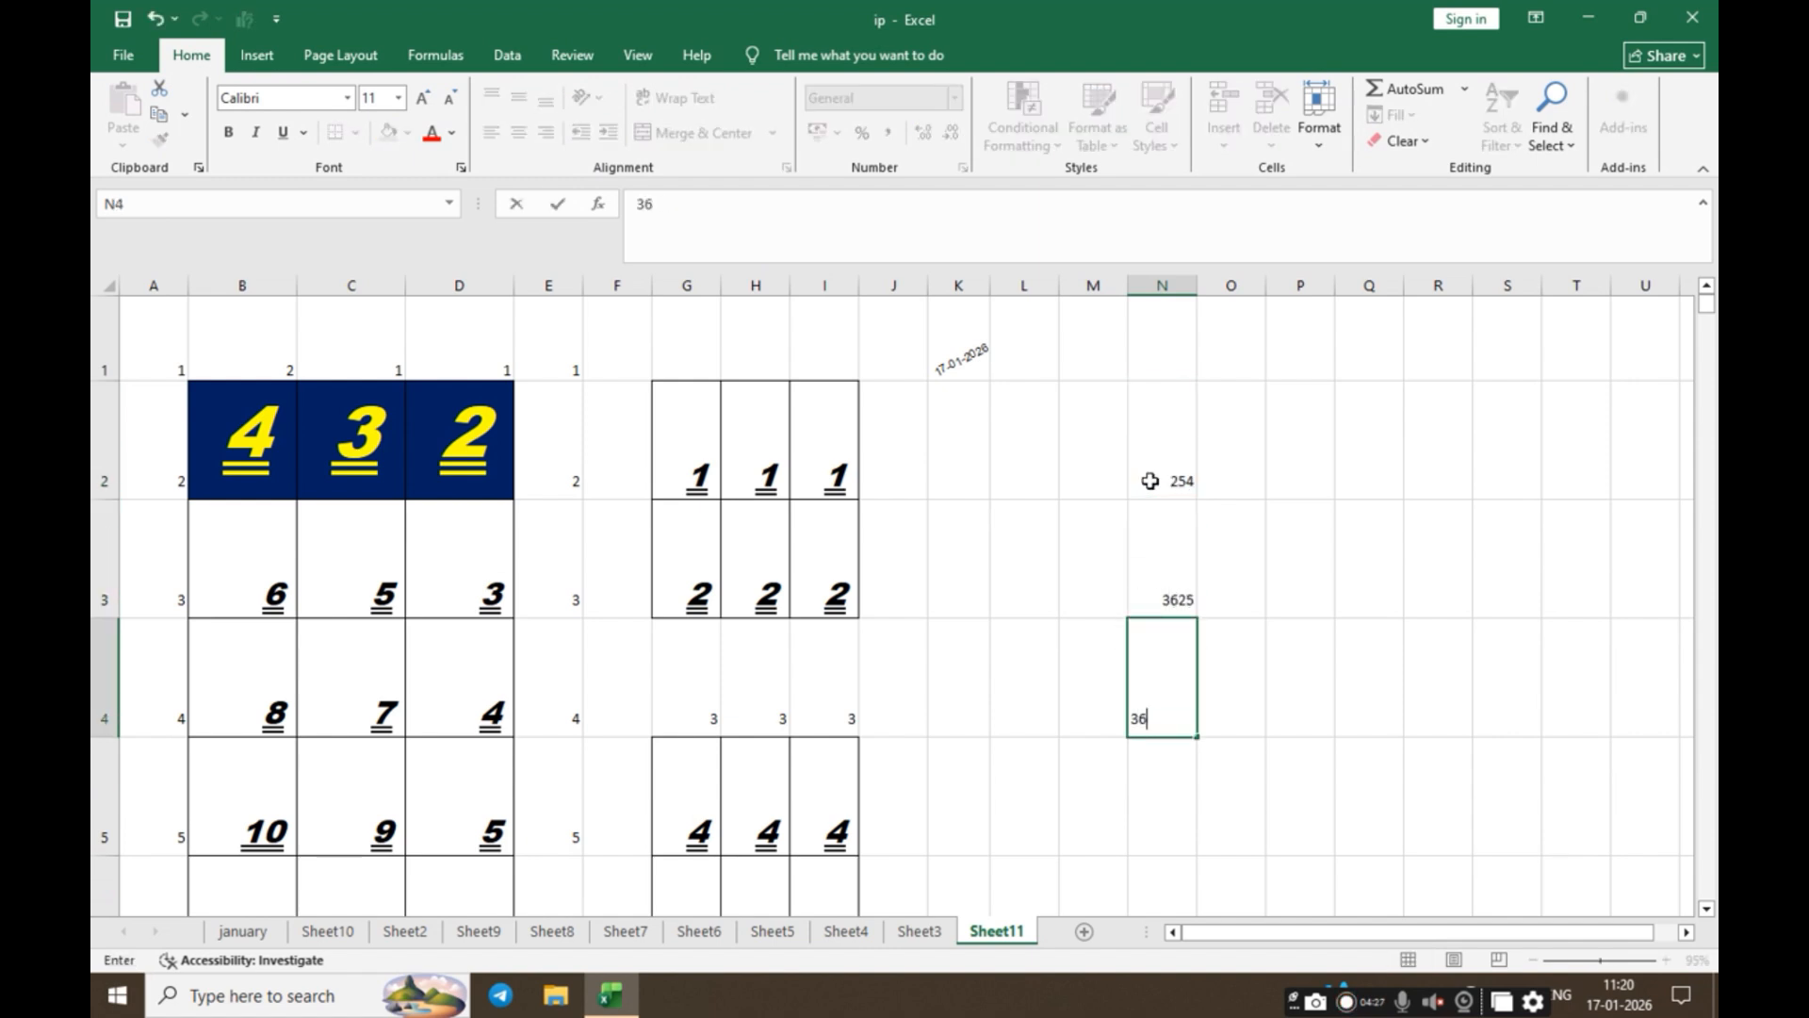
pyautogui.press('Return')
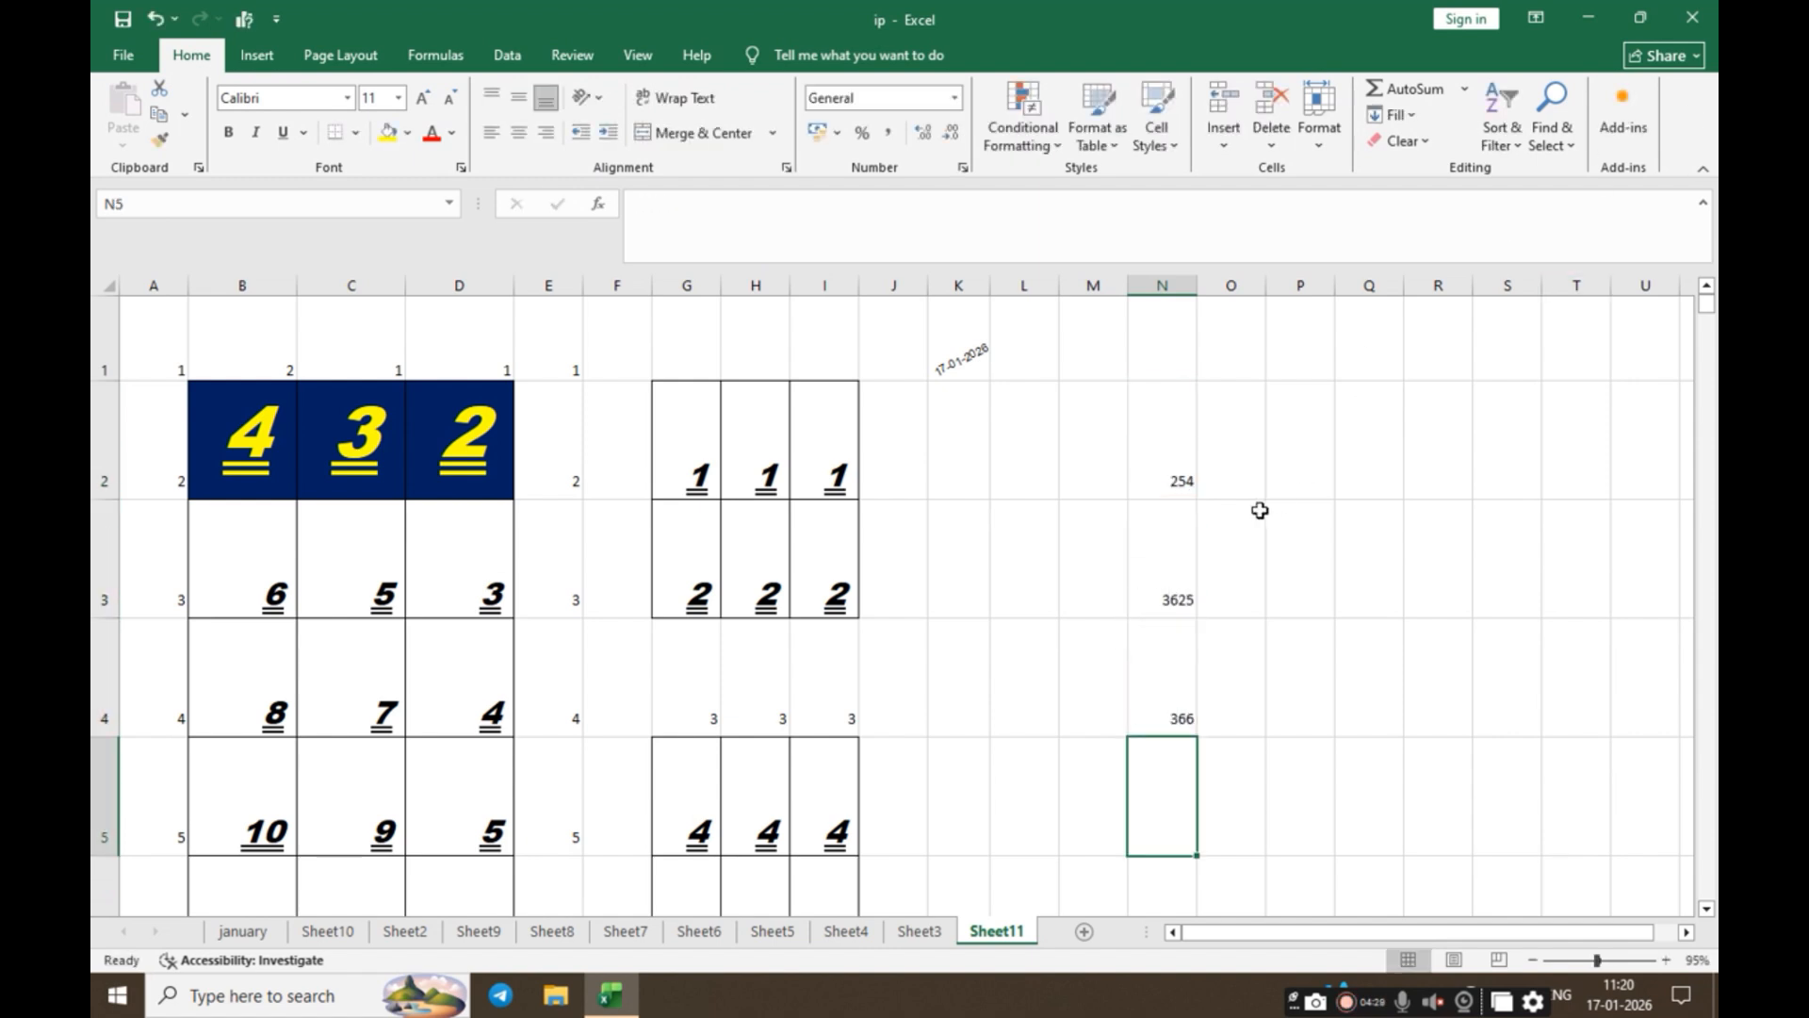
# Step: Save the changes to the ip workbook and close it
pyautogui.hotkey('ctrl', 's')
pyautogui.click(1692, 17)
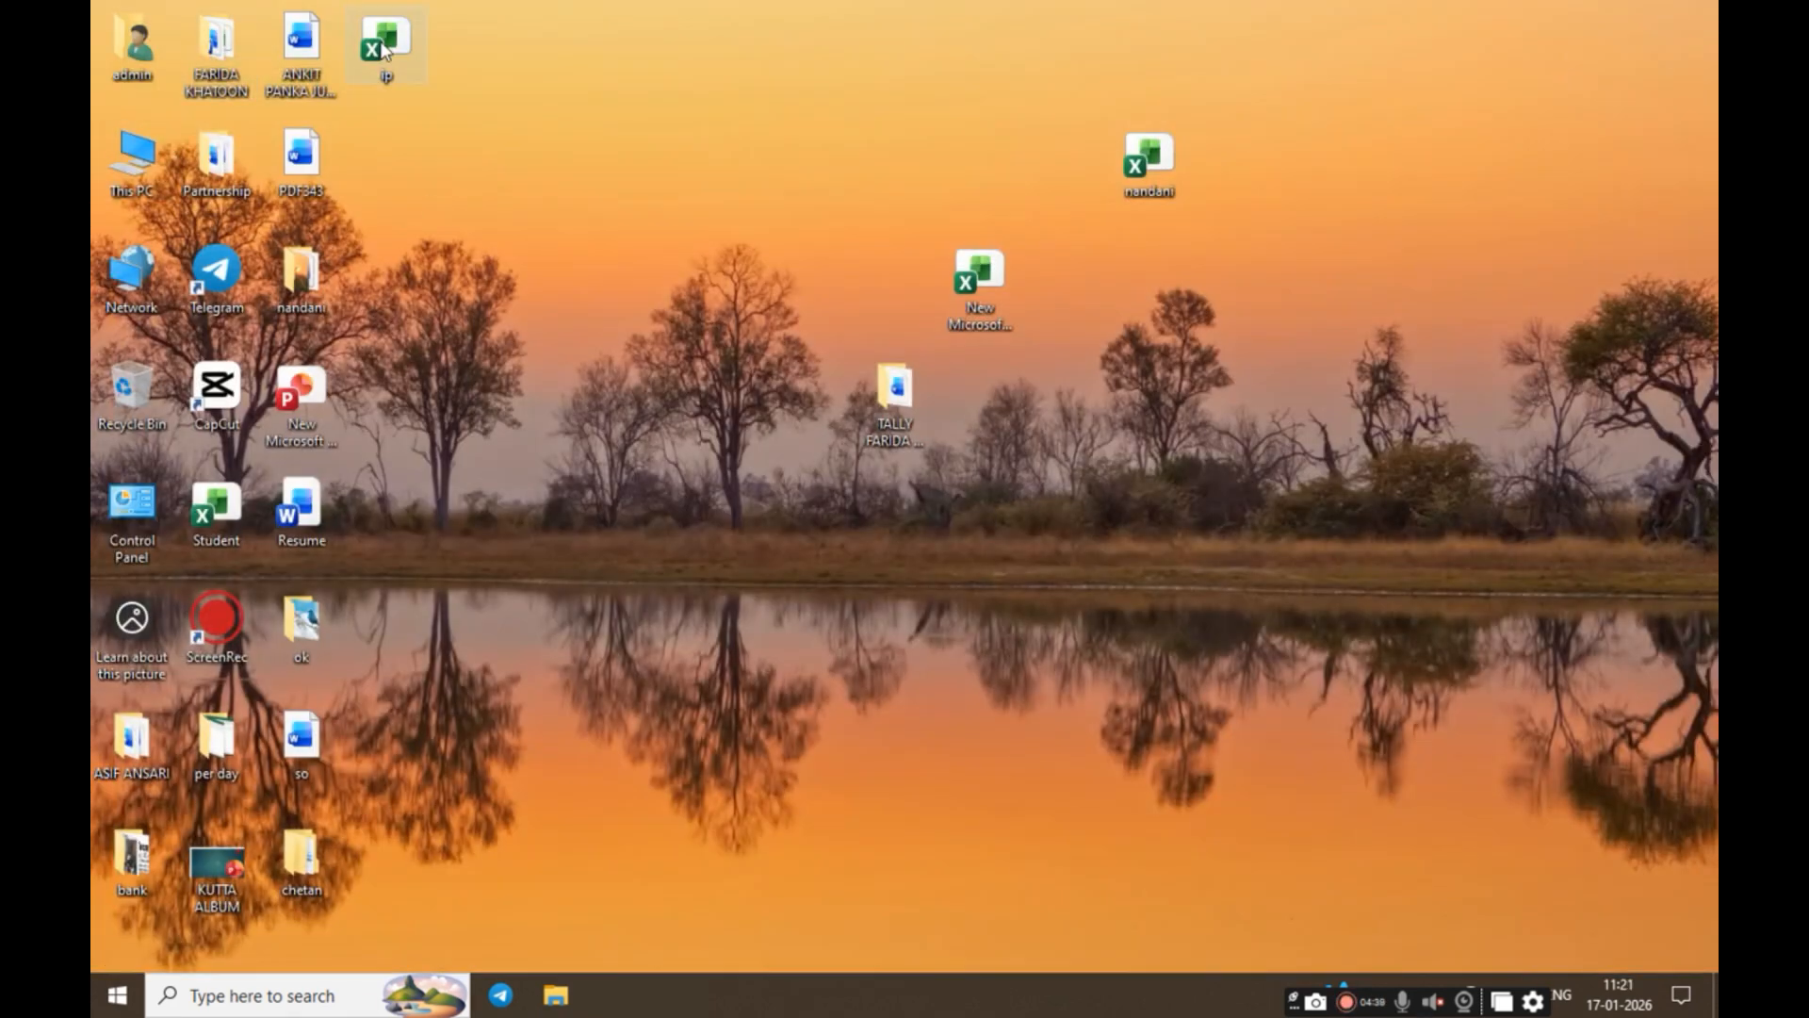
# Step: Reopen the ip workbook from the desktop and save a copy to the Desktop under the name i
pyautogui.doubleClick(383, 52)
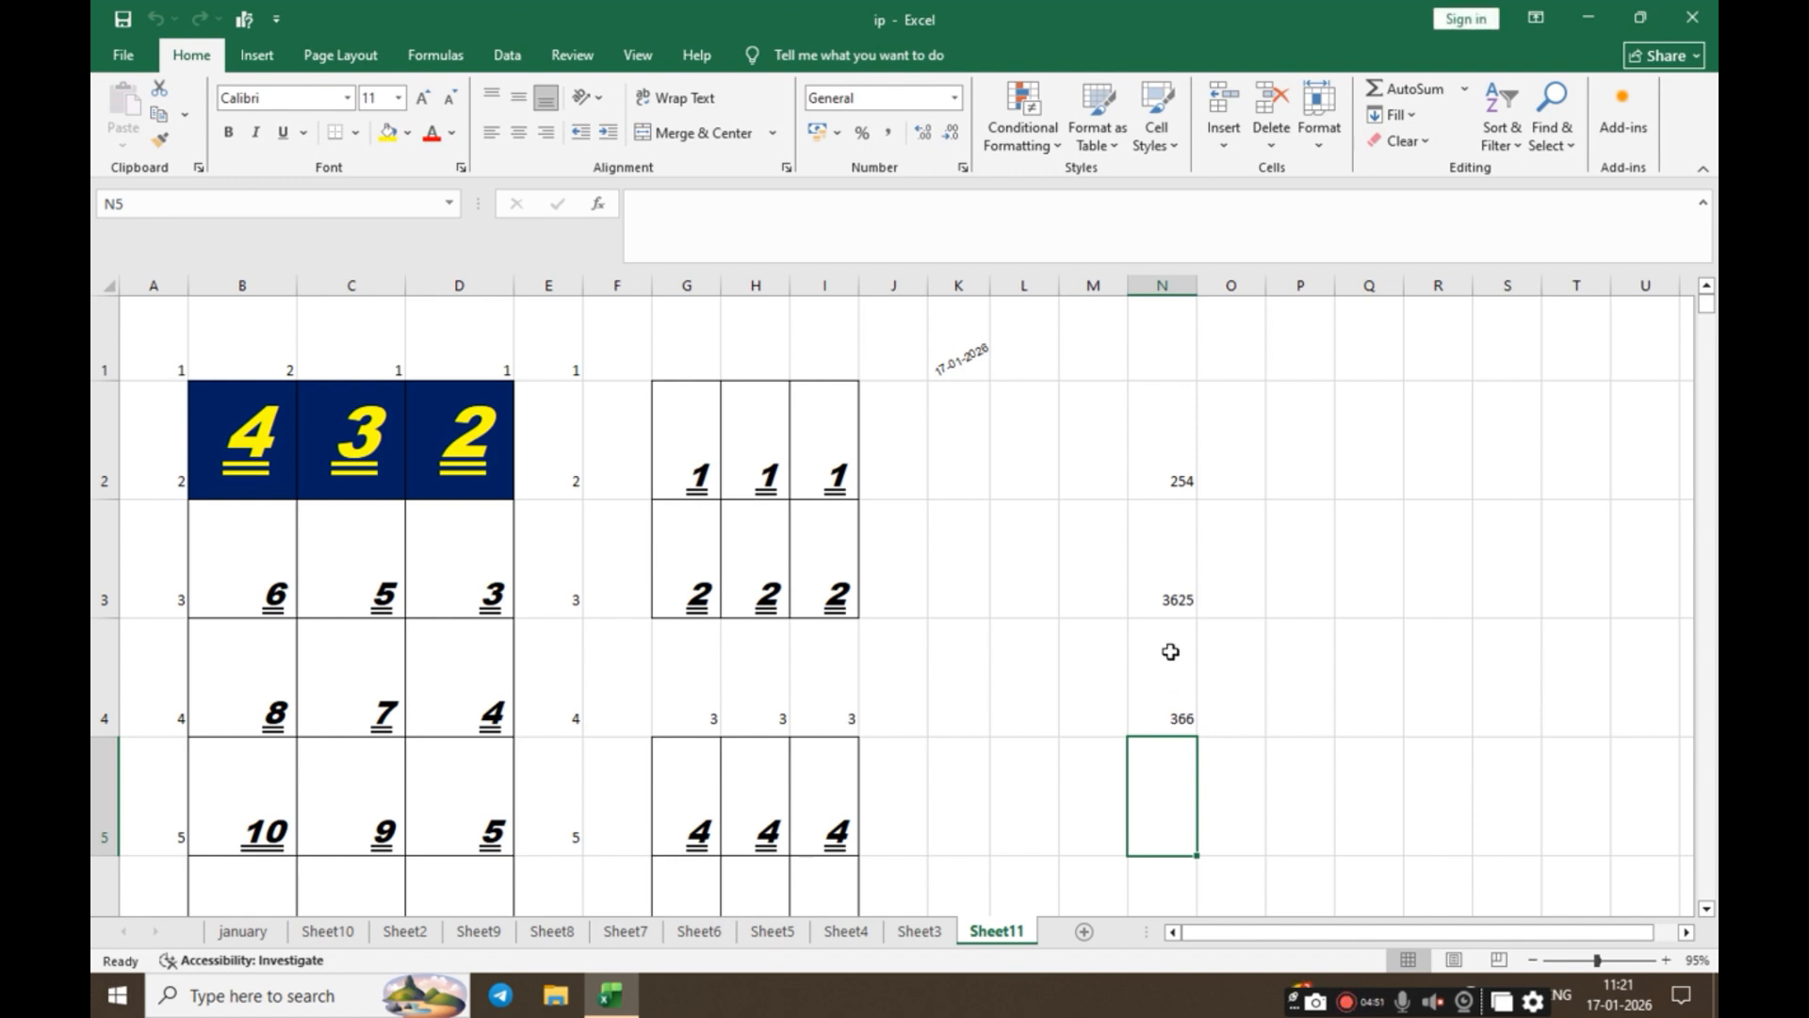
pyautogui.click(141, 62)
pyautogui.click(173, 373)
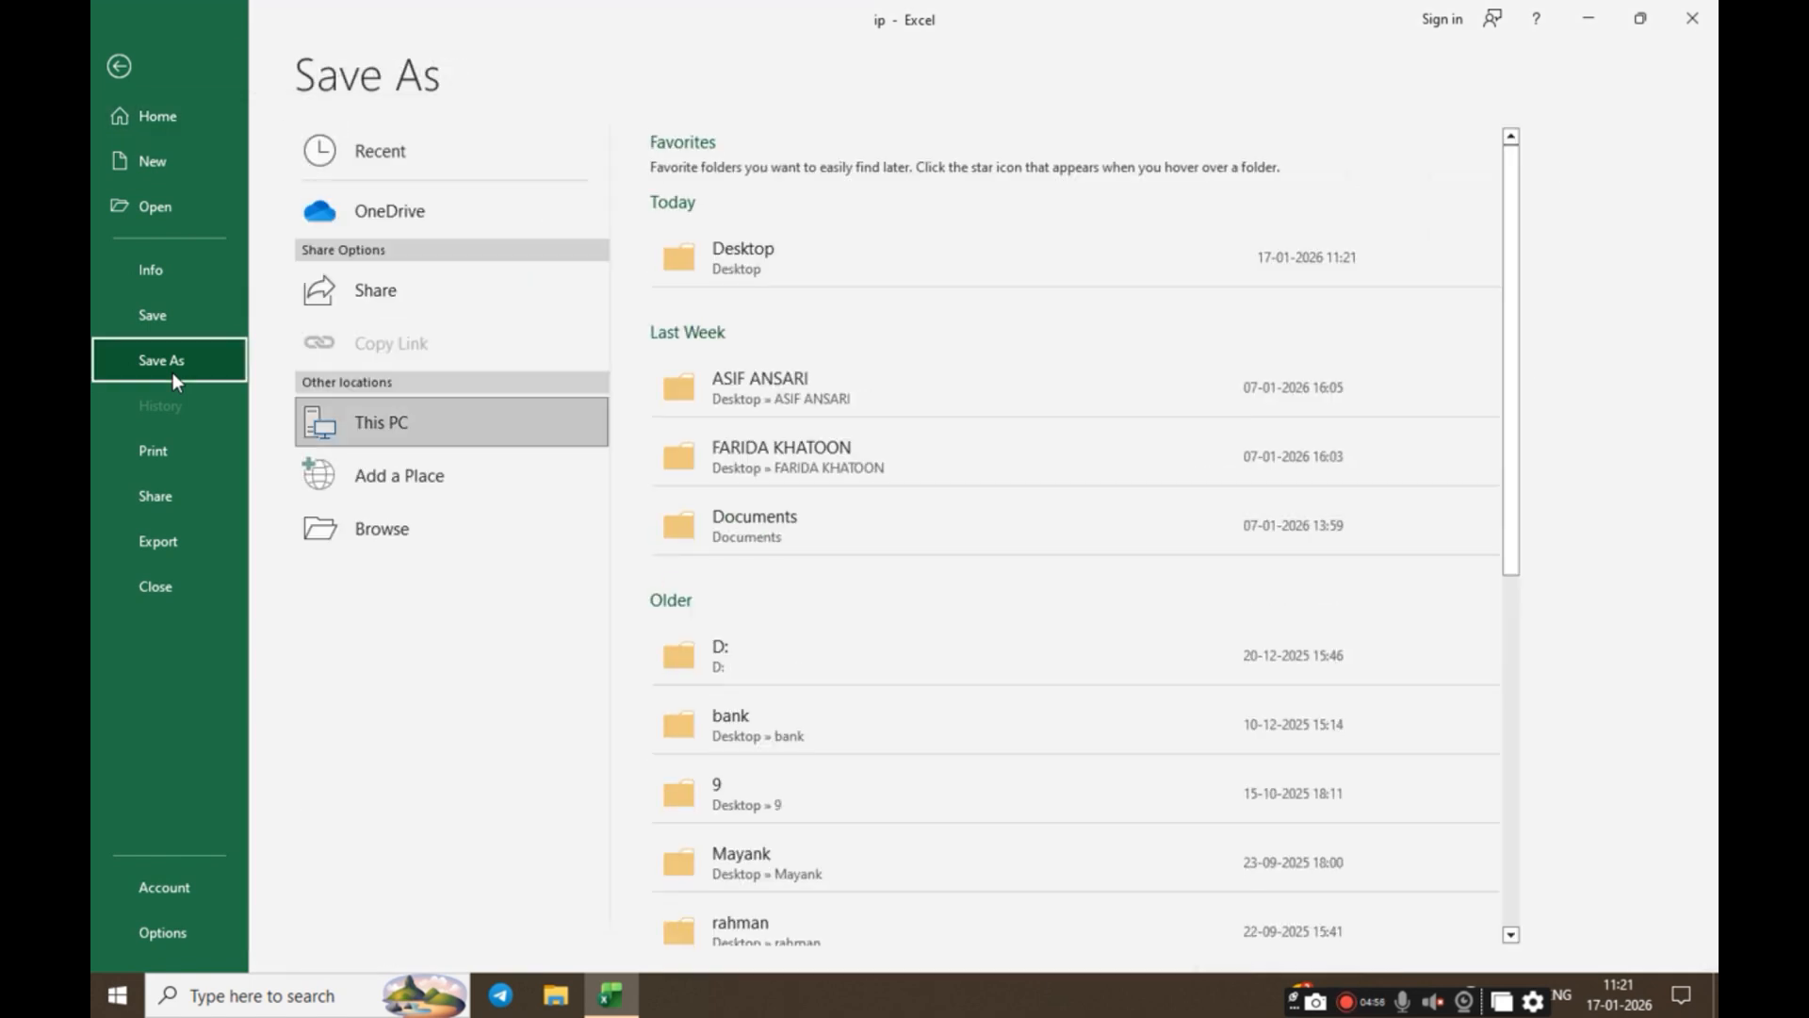
pyautogui.click(766, 253)
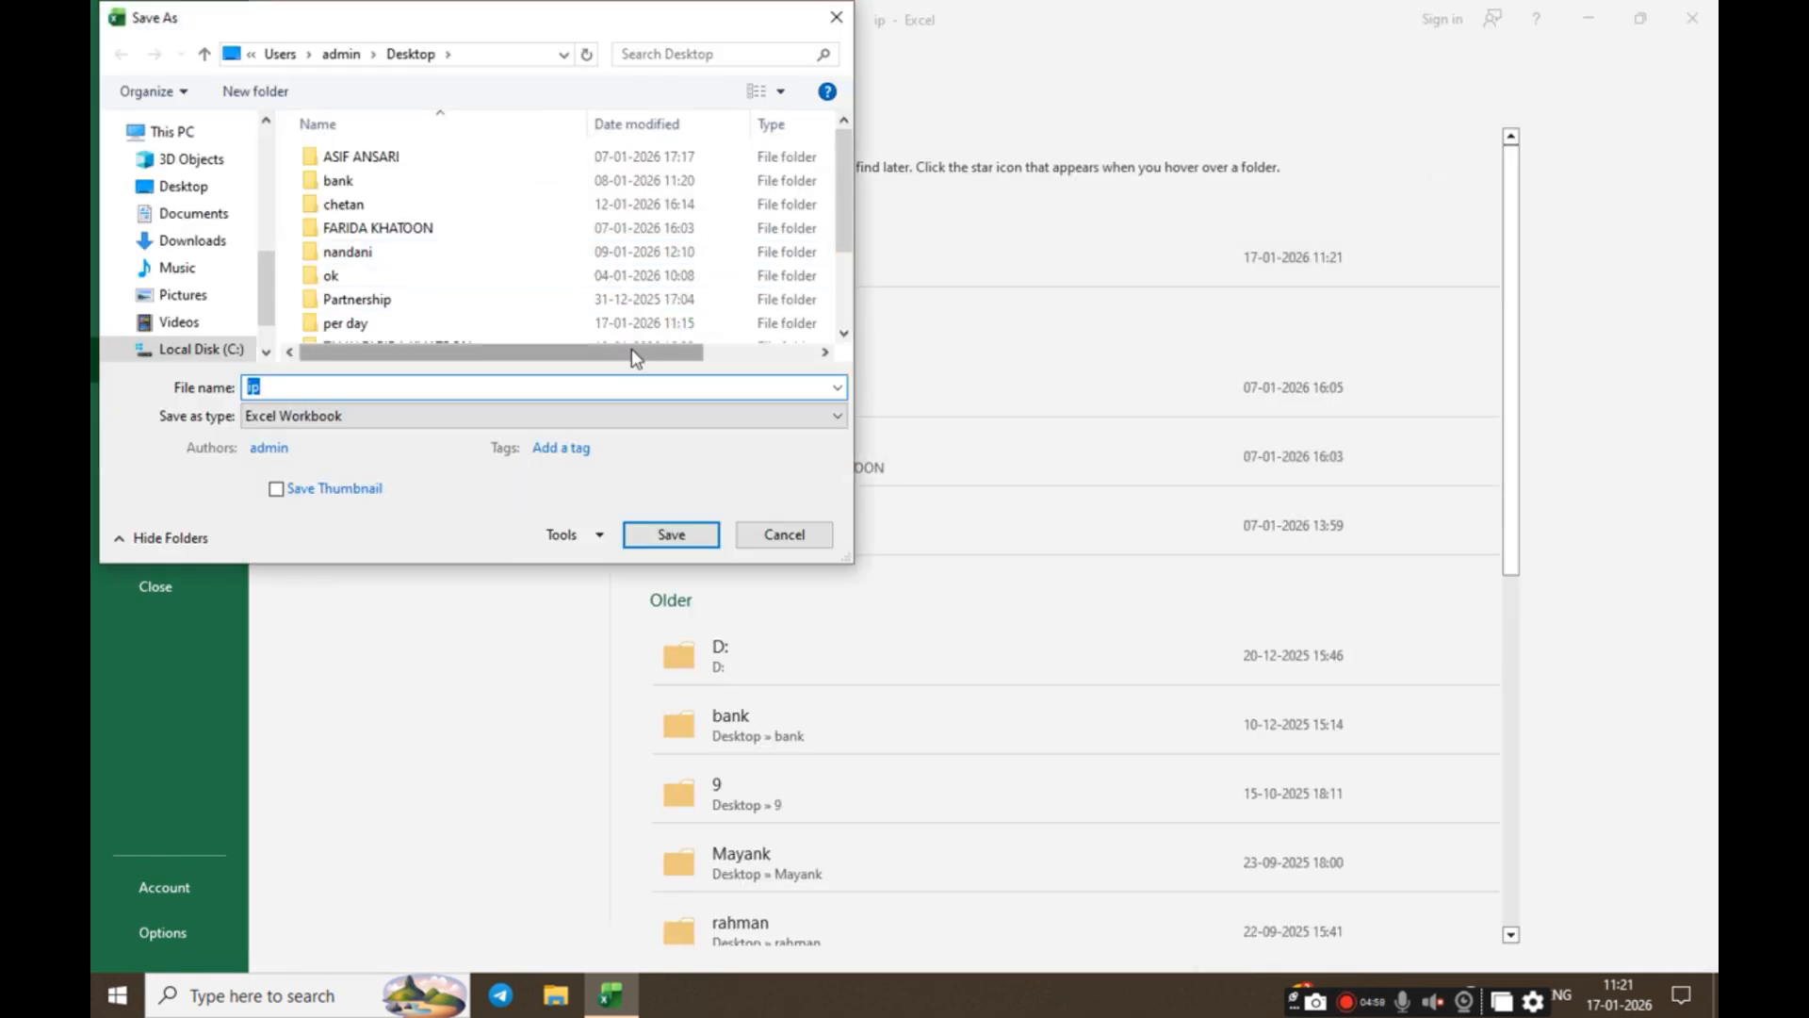
pyautogui.write('i')
pyautogui.press('Return')
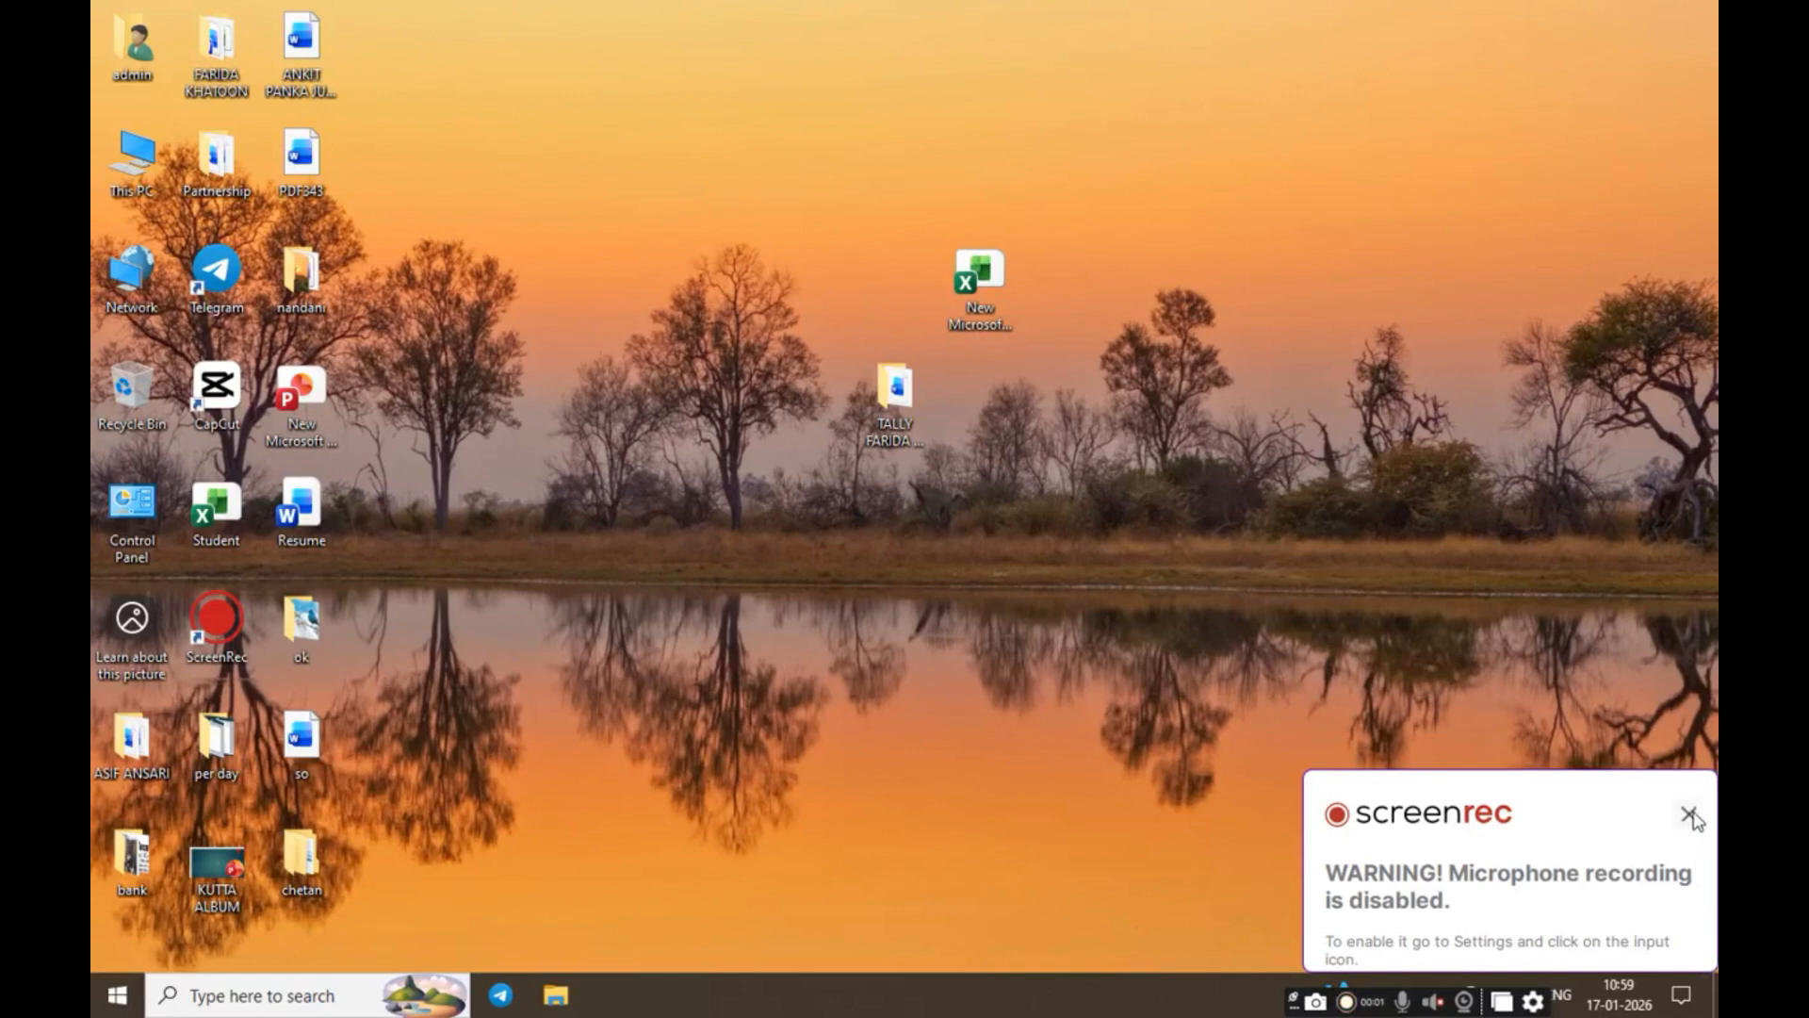
pyautogui.click(1690, 815)
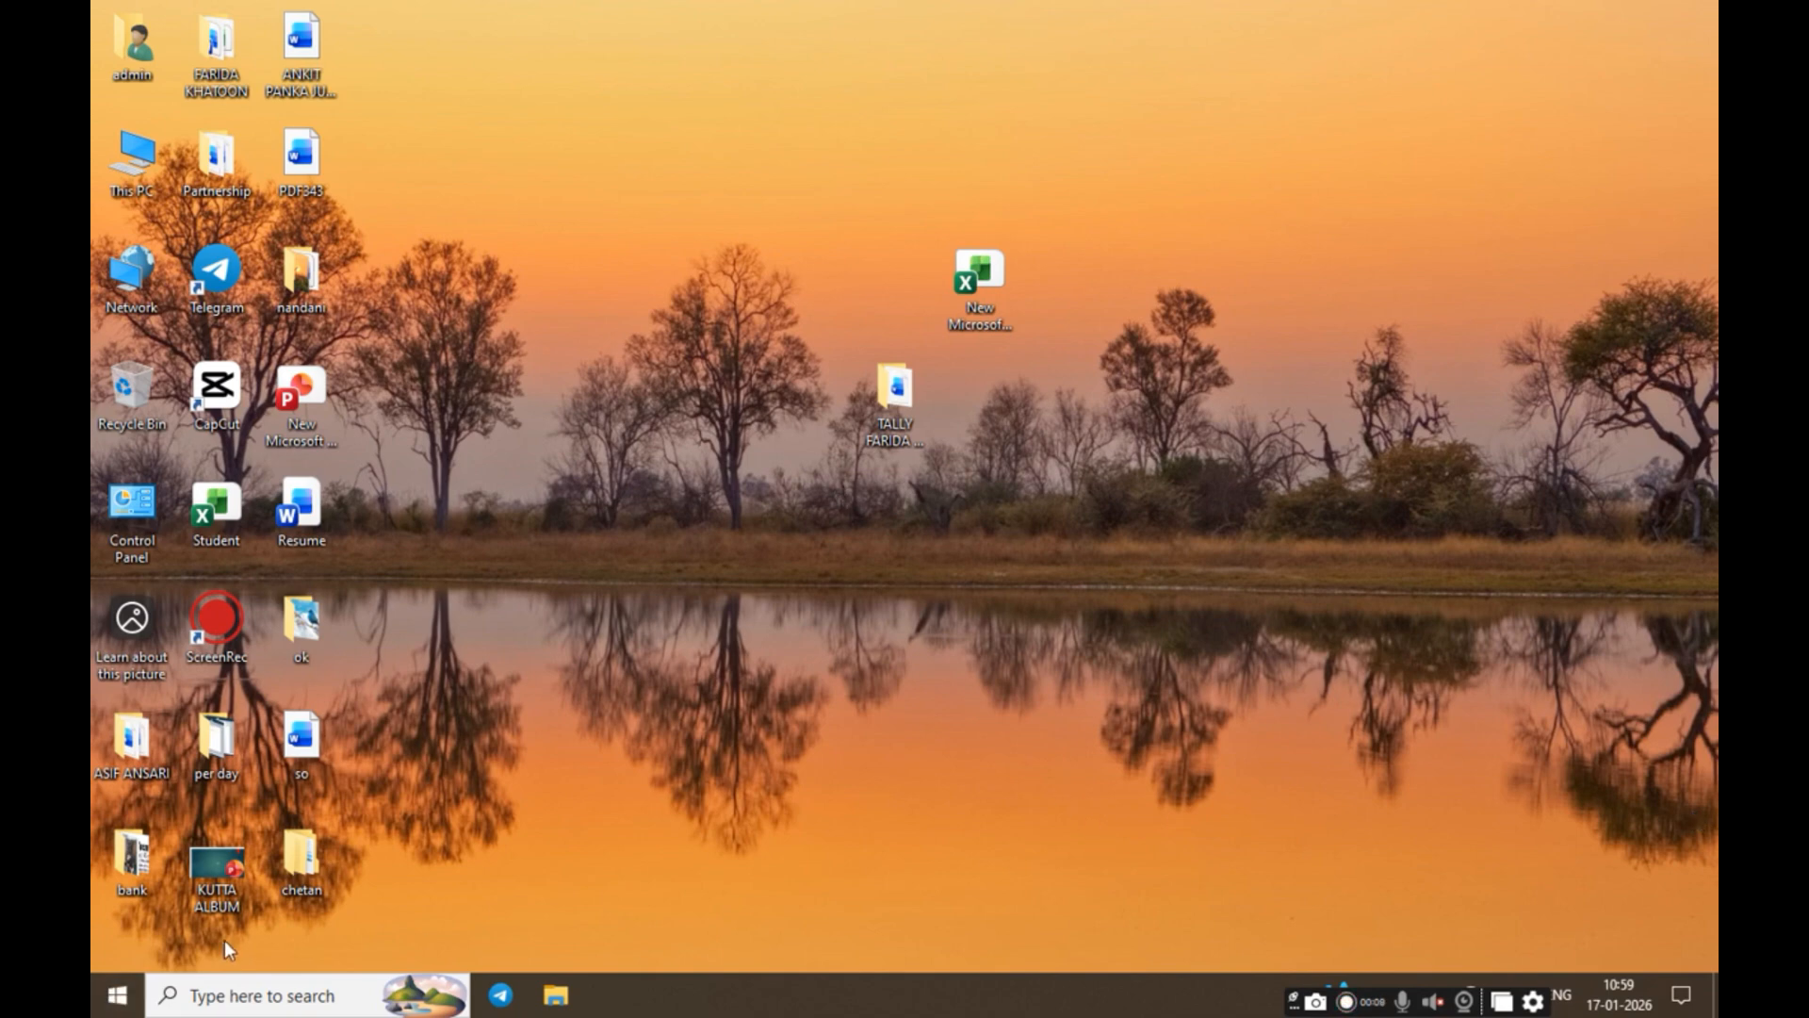
pyautogui.click(1693, 814)
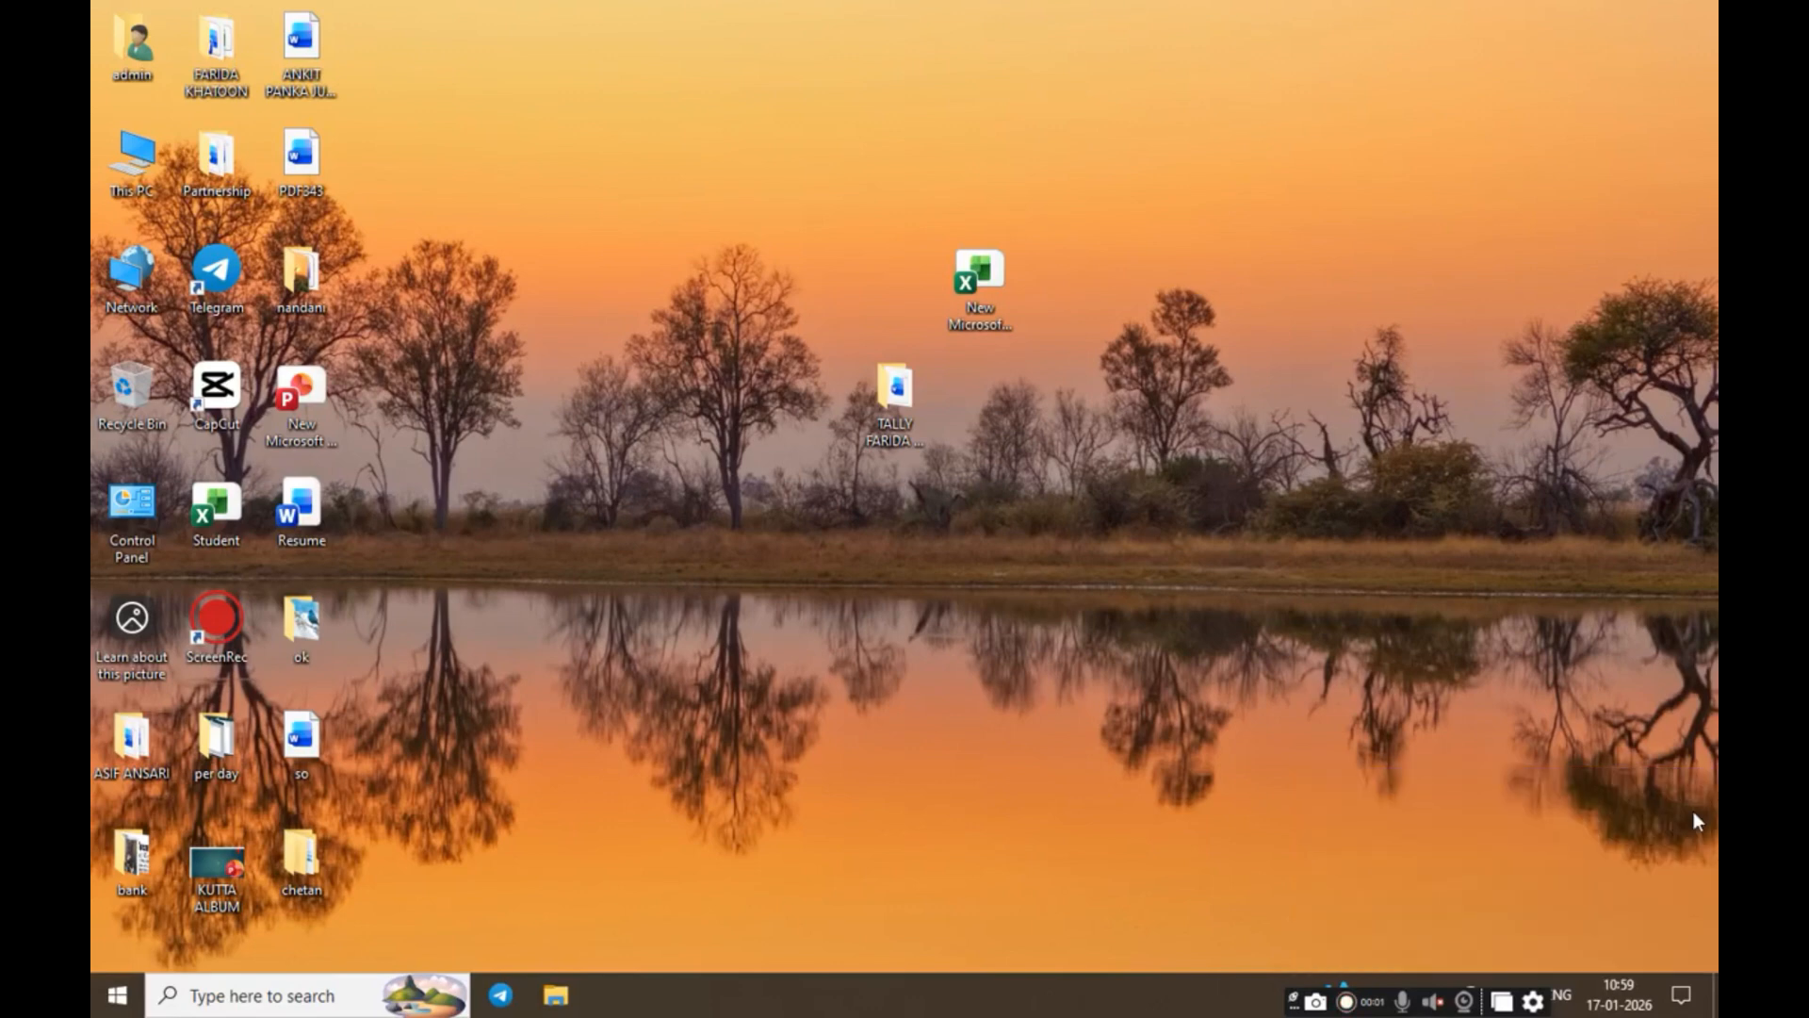